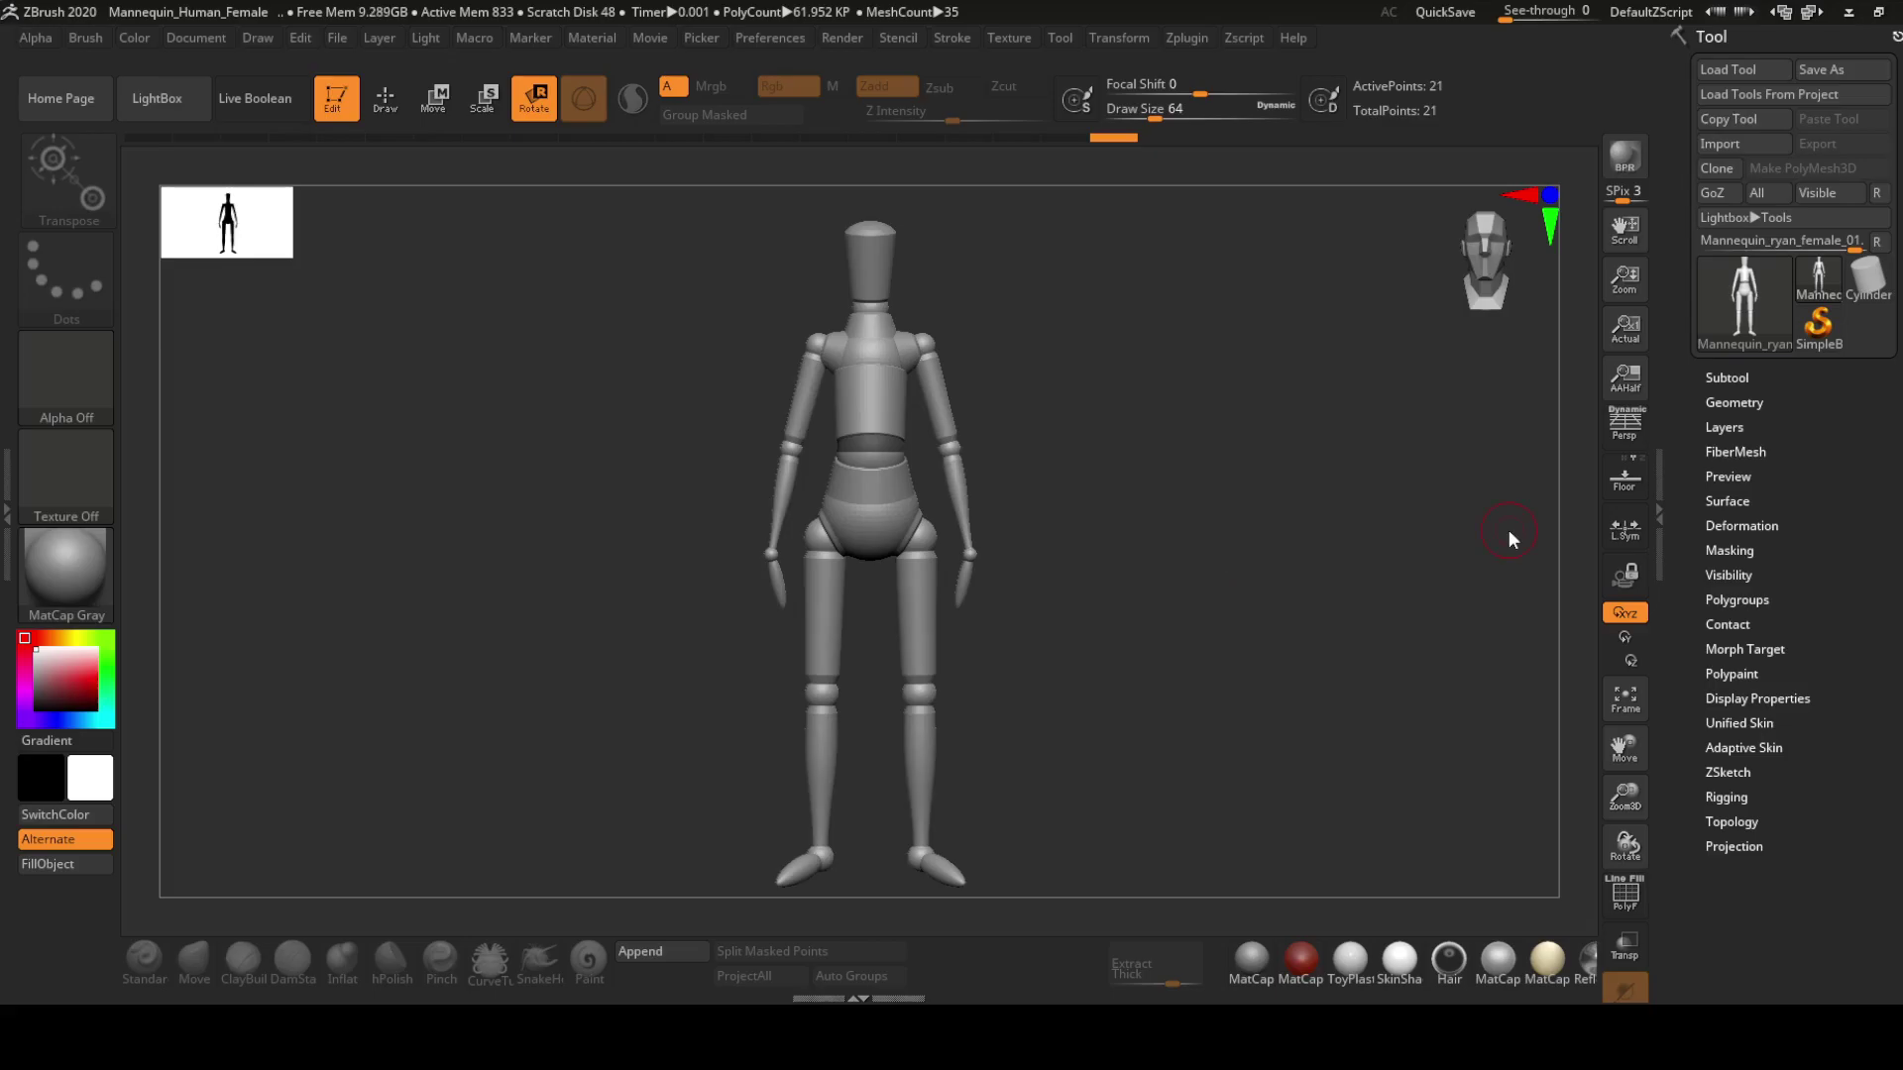
Convert the mannequin to a PolyMesh3D and remesh it as one DynaMesh at resolution 64
key(a)
click(1759, 401)
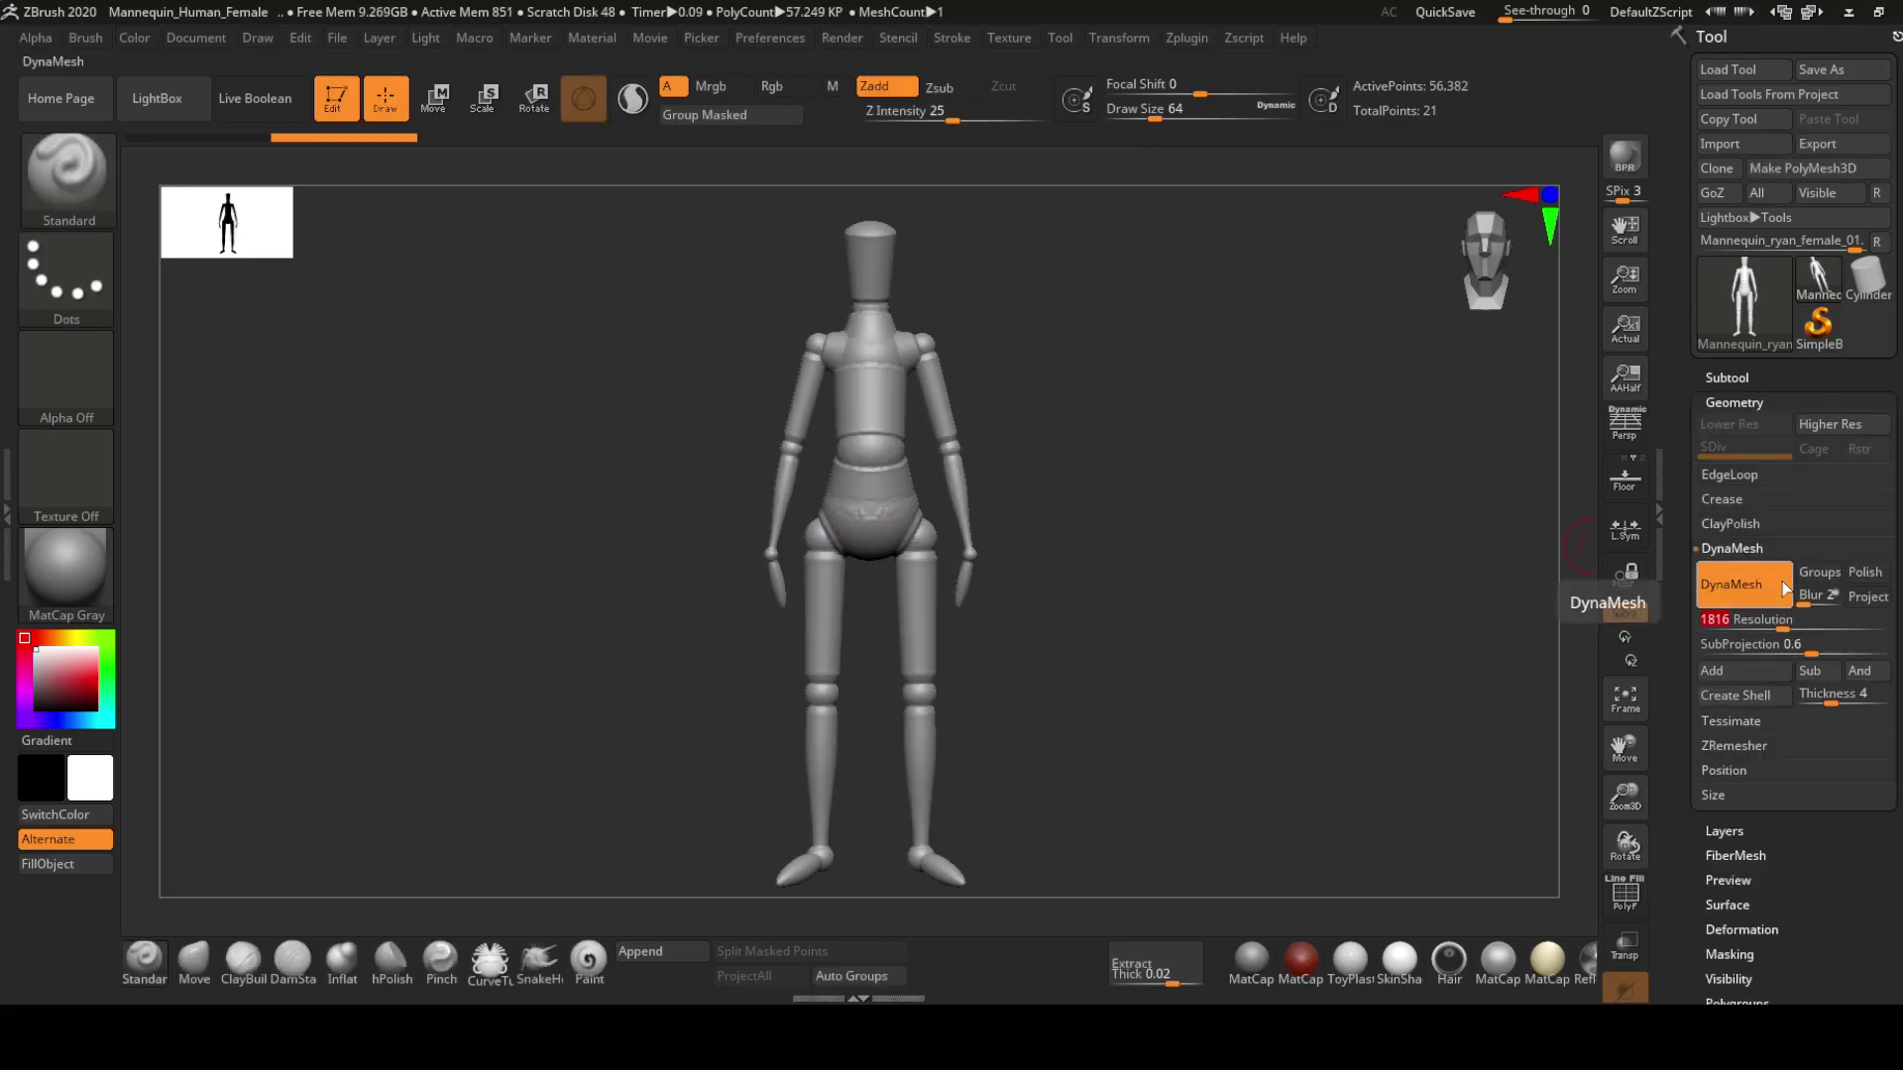
click(1744, 585)
Sculpt chest and abdominal forms with ClayBuildup at Z Intensity 3-4 and brush sizes 31-49
key(b)
key(c)
key(b)
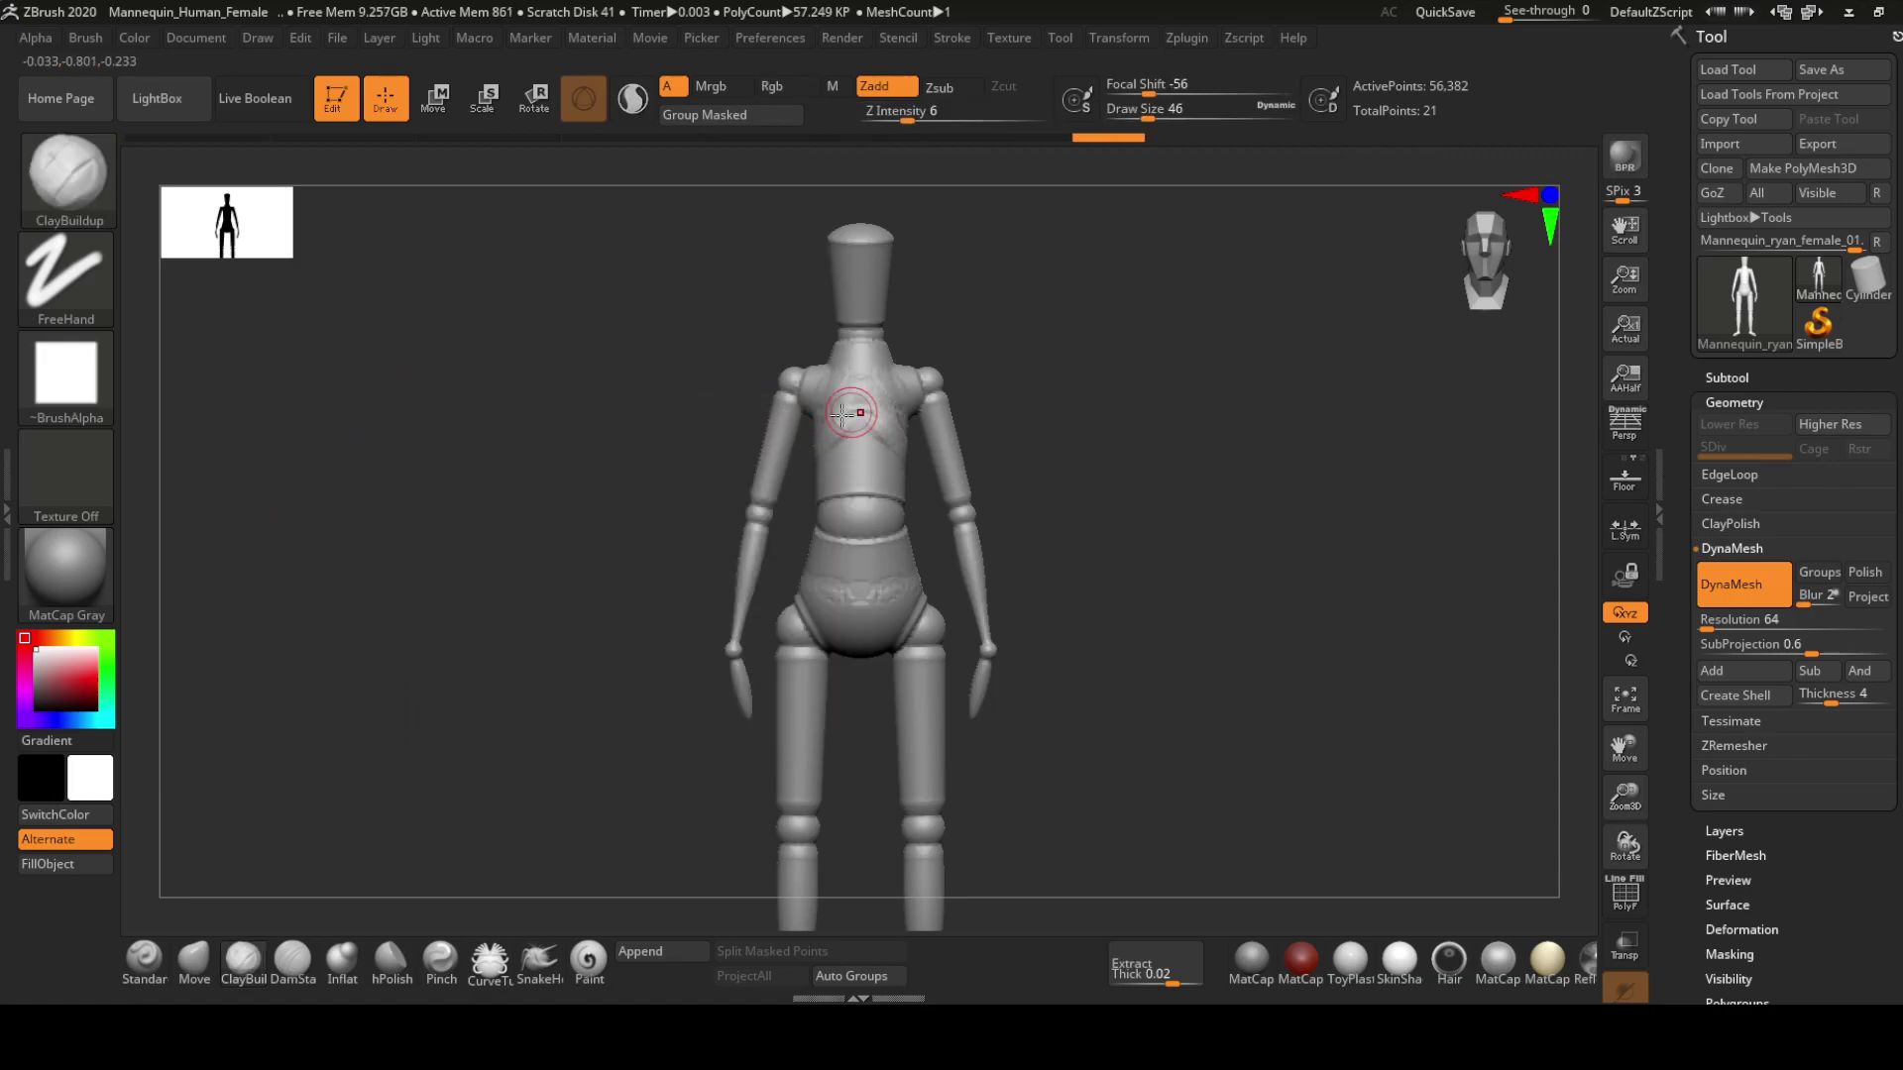
mouse_move(843, 413)
mouse_down()
mouse_move(816, 394)
mouse_move(864, 352)
mouse_up()
key(s)
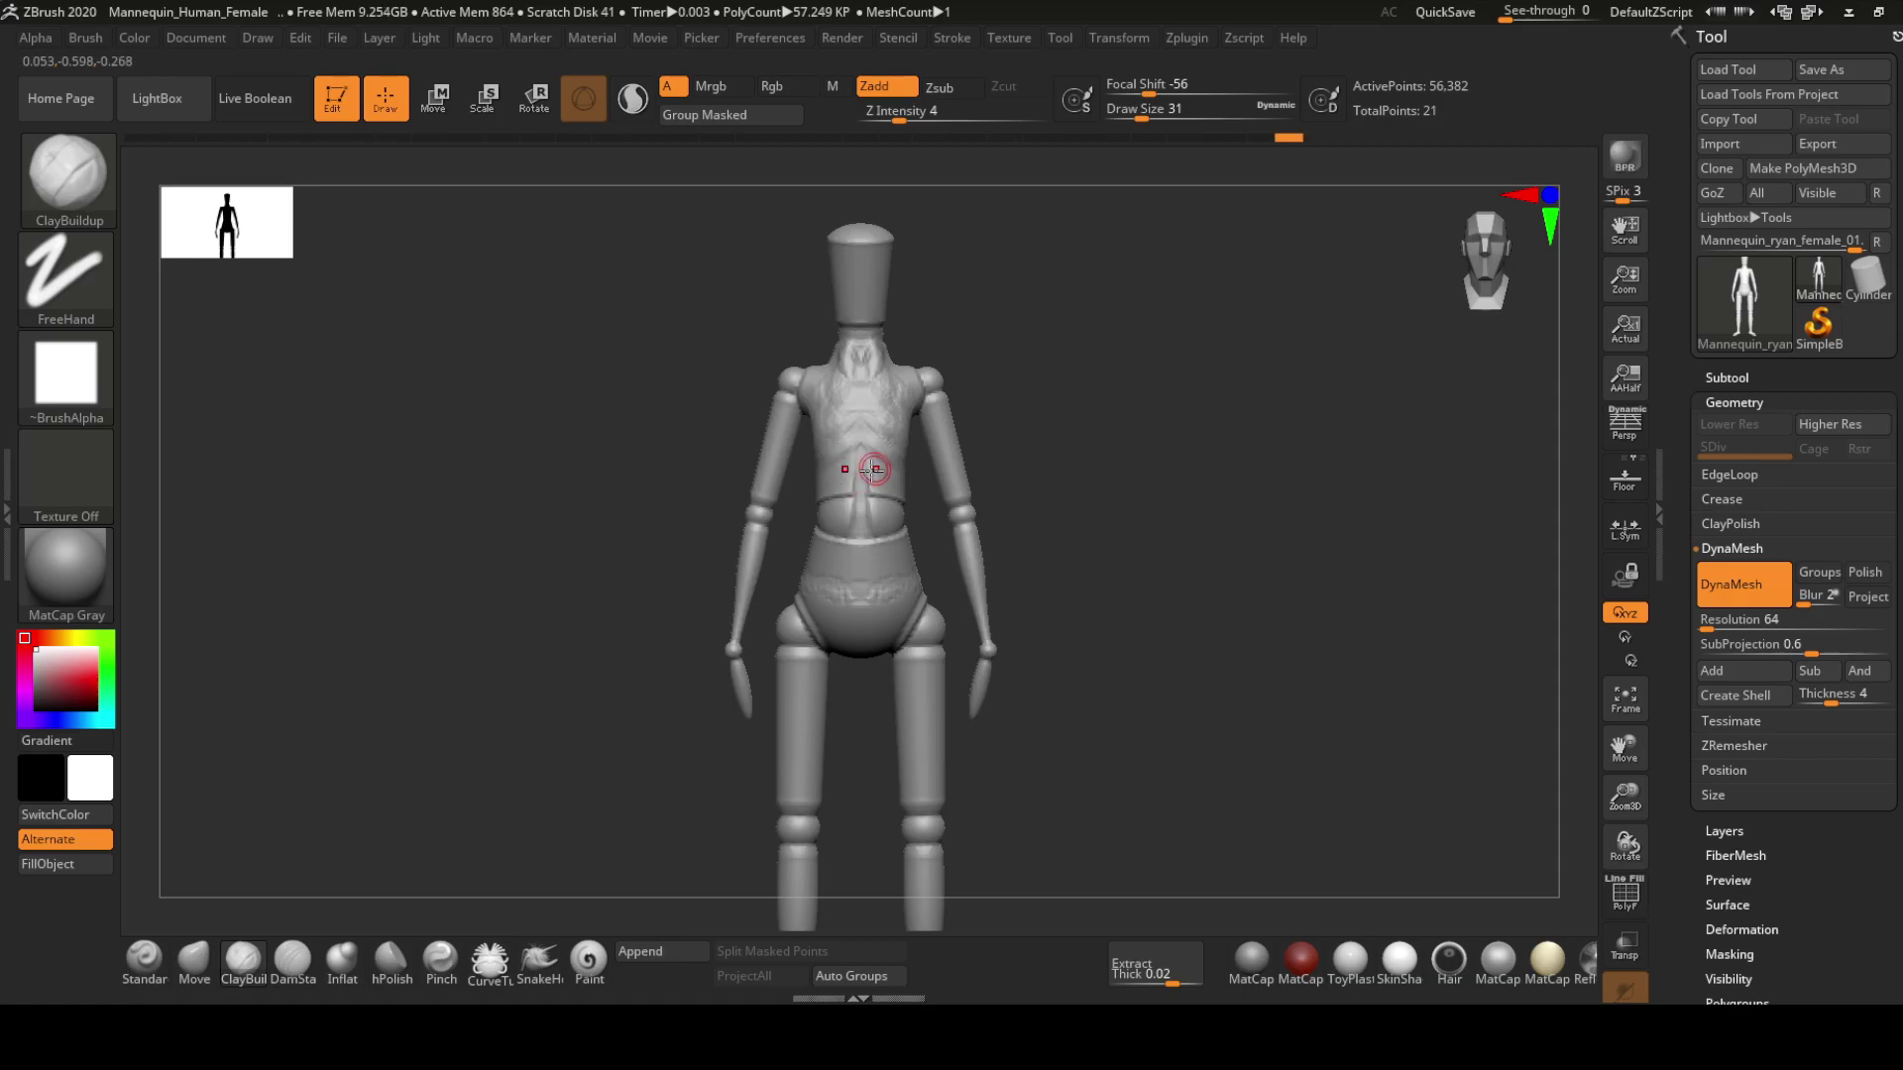
key(u)
drag(866, 567, 888, 570)
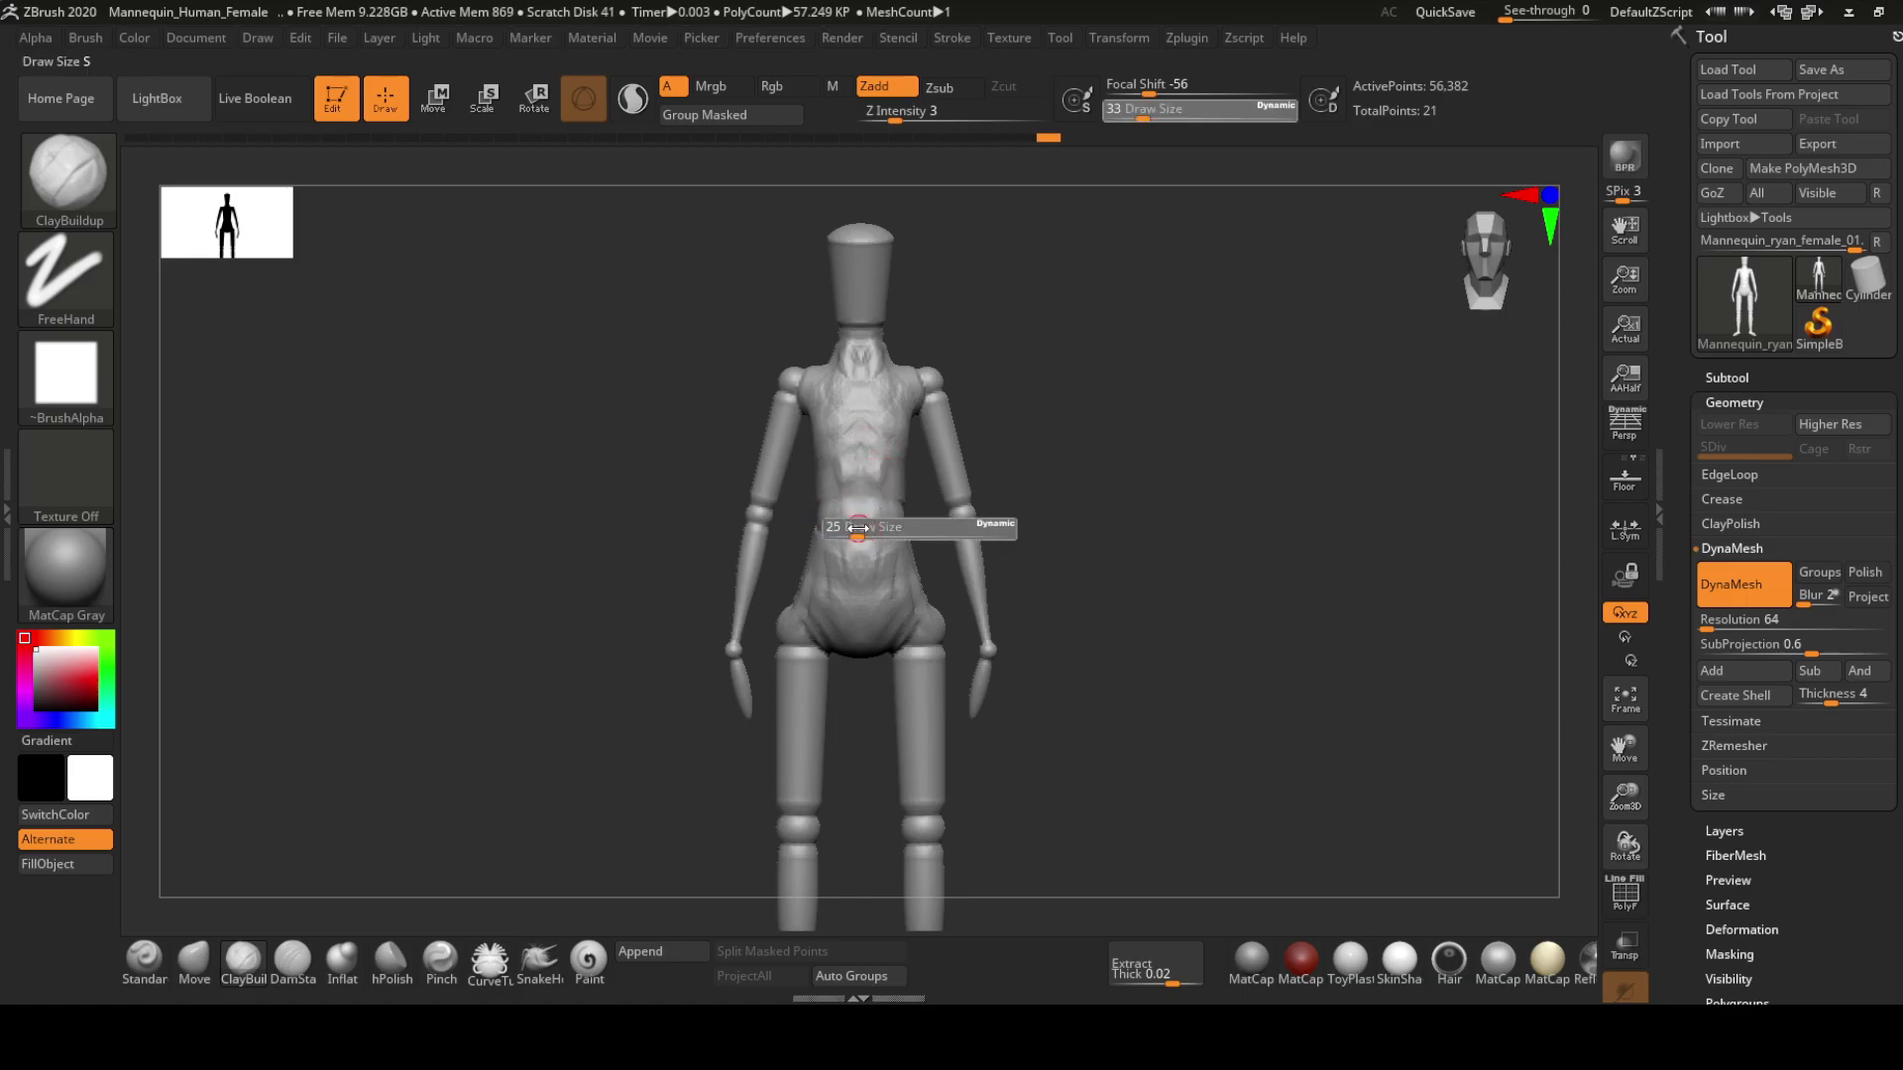
key(s)
mouse_move(861, 526)
mouse_down()
mouse_move(884, 583)
mouse_move(848, 535)
mouse_up()
key(s)
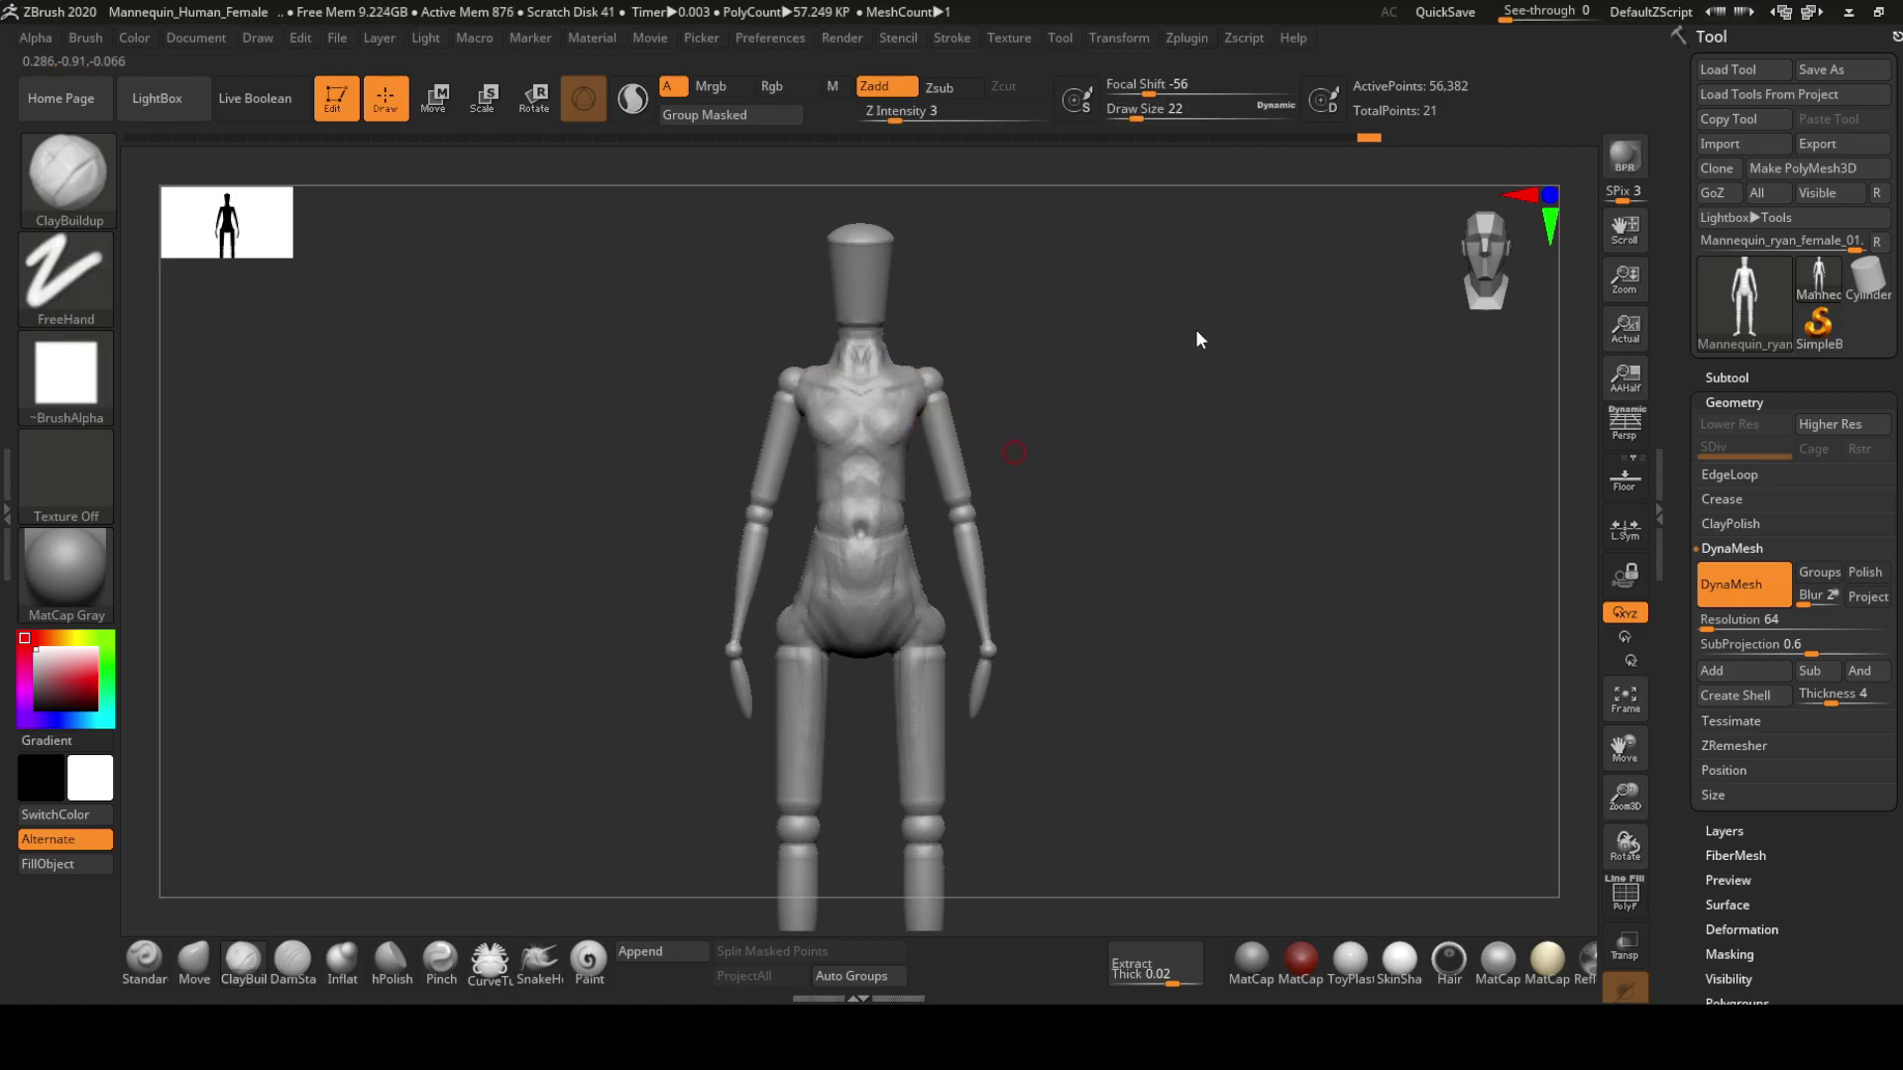
Pull in the waist and reshape the hips and crotch with the Move brush at Z Intensity 15
key(b)
key(m)
key(v)
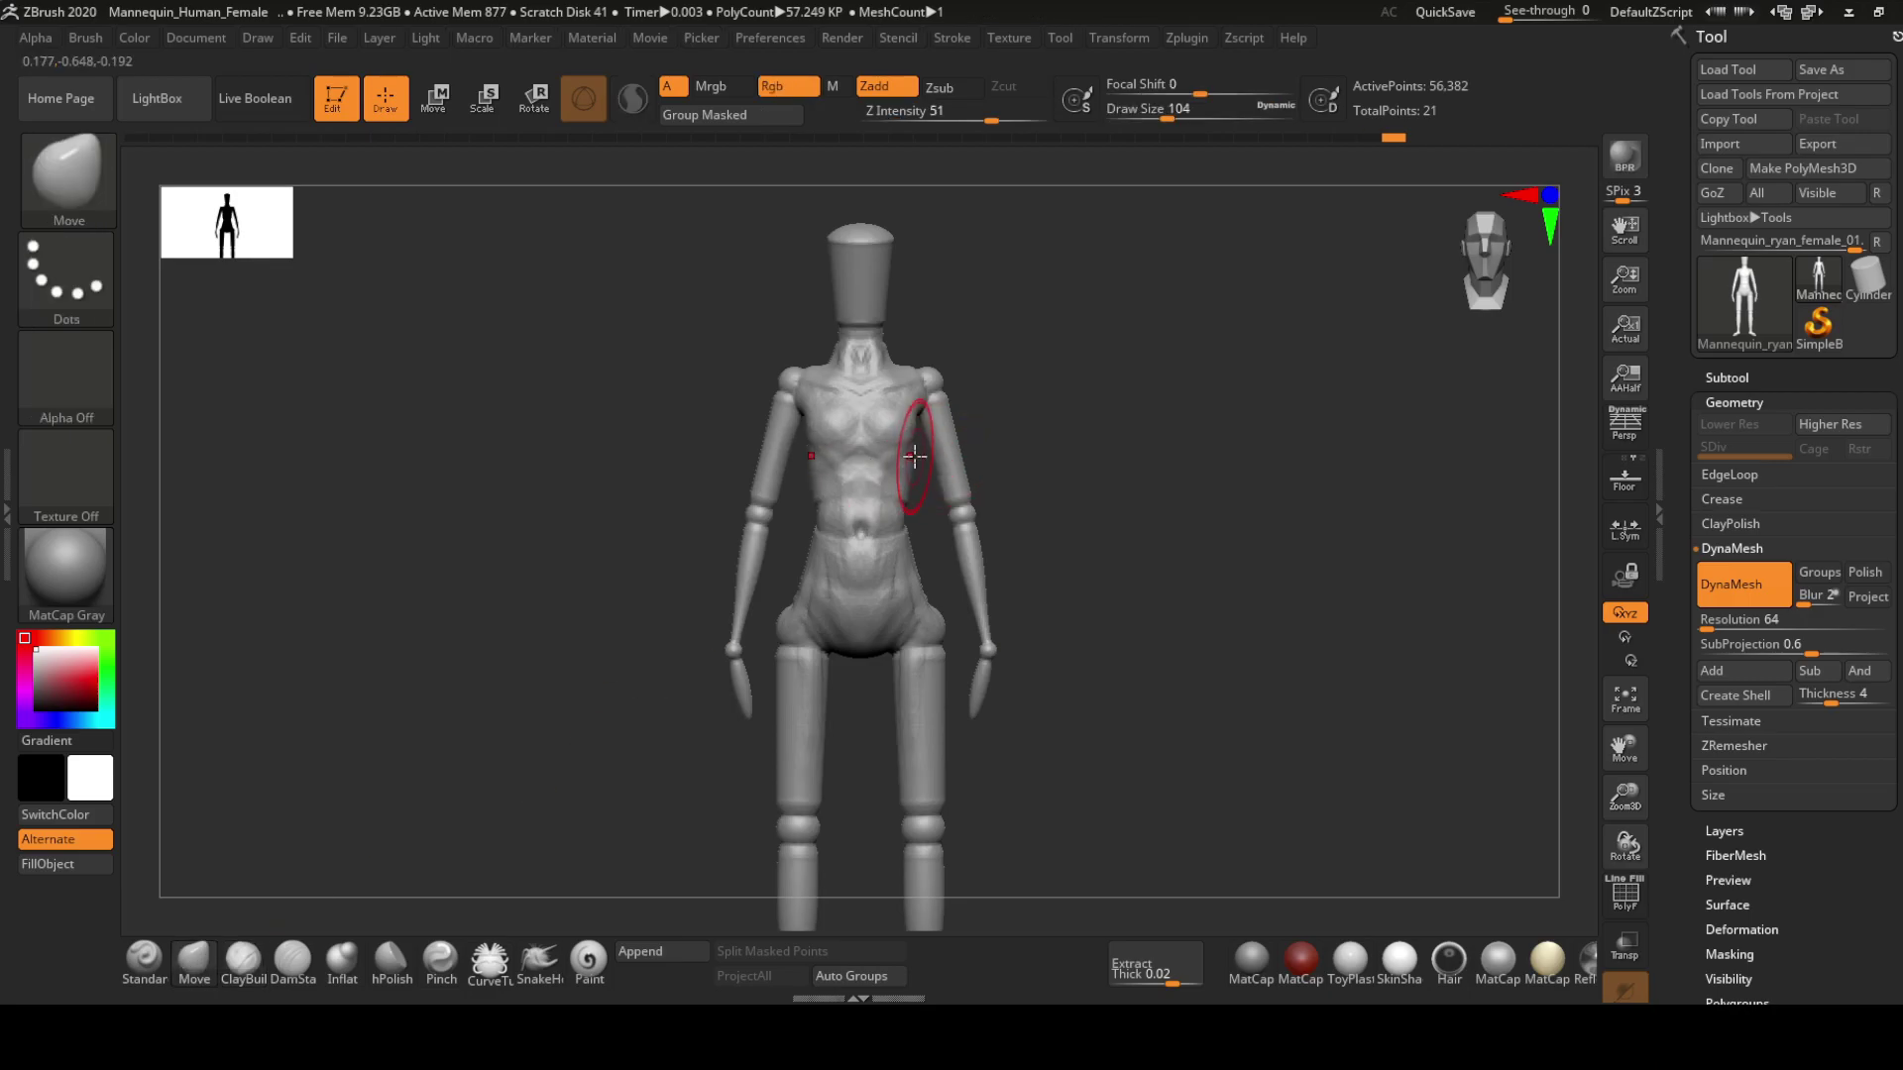
key(u)
key(s)
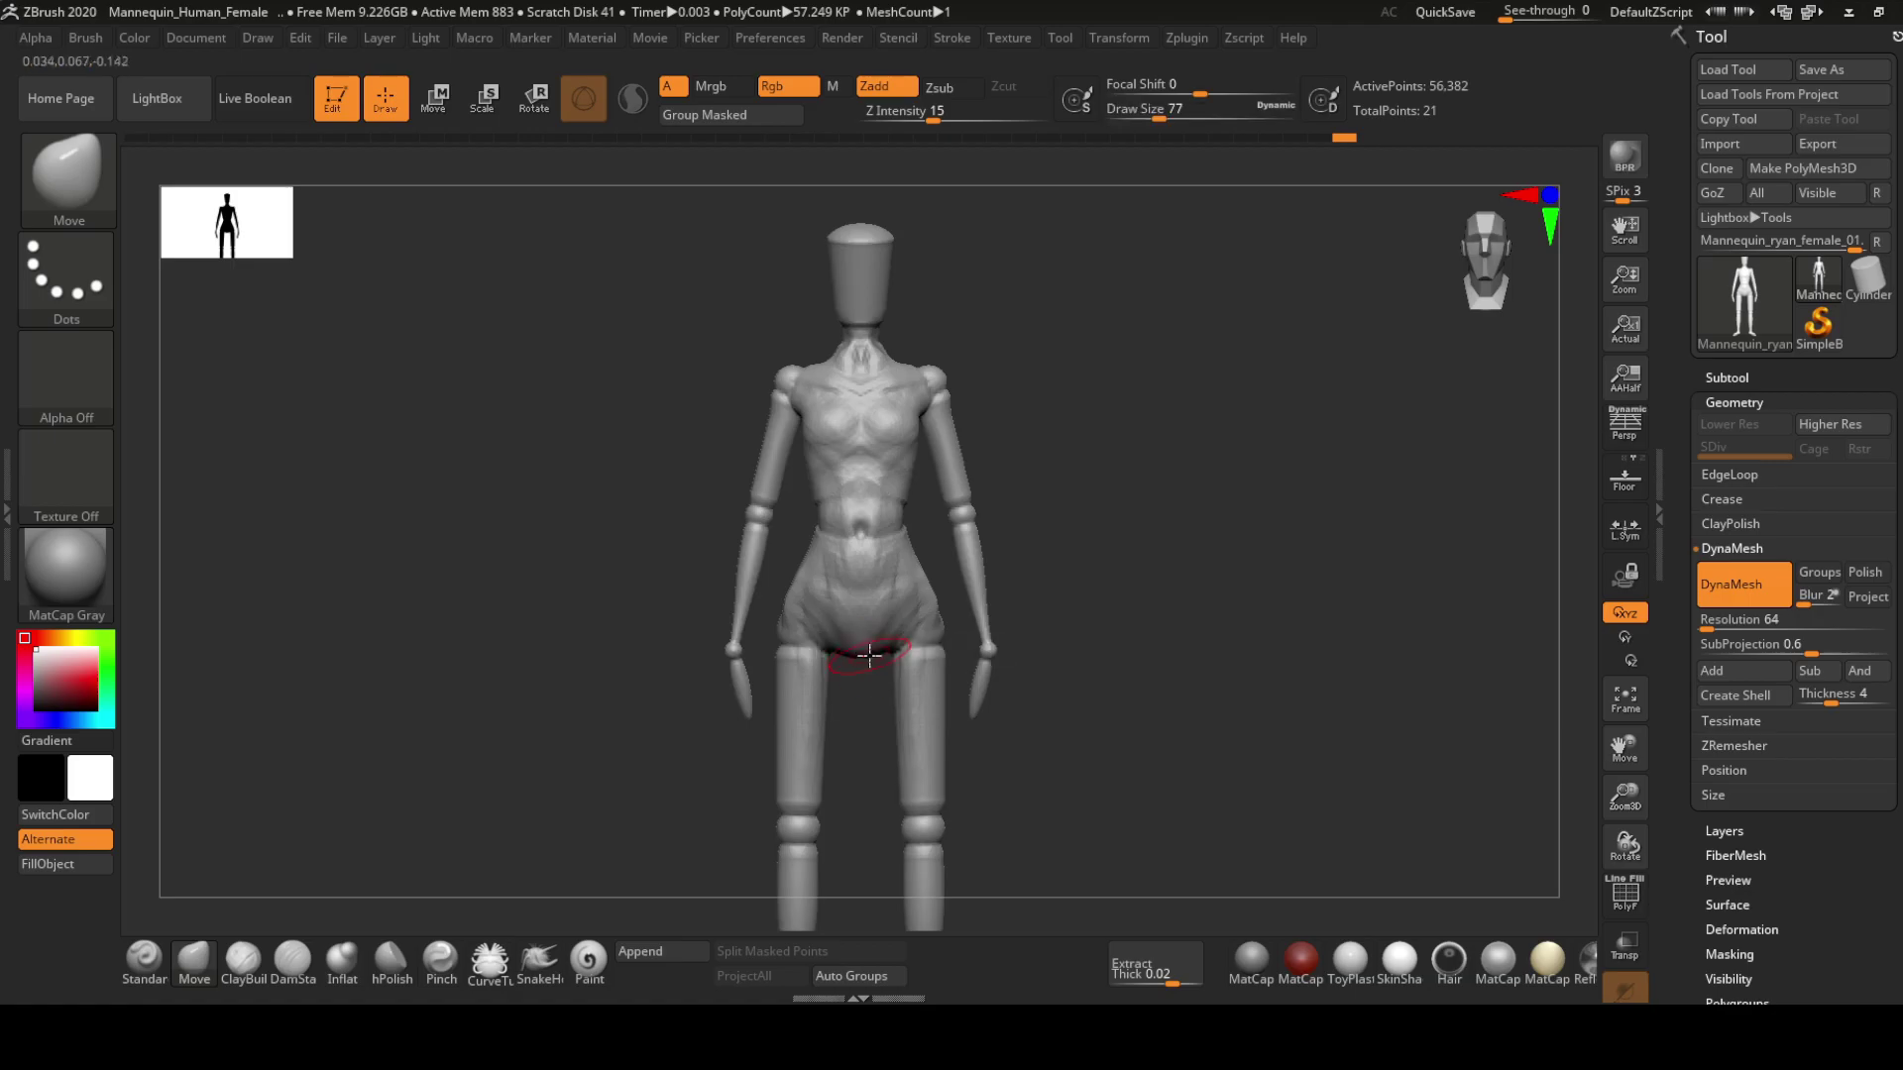
alt+drag(865, 677, 786, 659)
Build up hips and thighs with ClayBuildup at size 41, then push out rounded buttocks with Move
key(b)
key(c)
key(b)
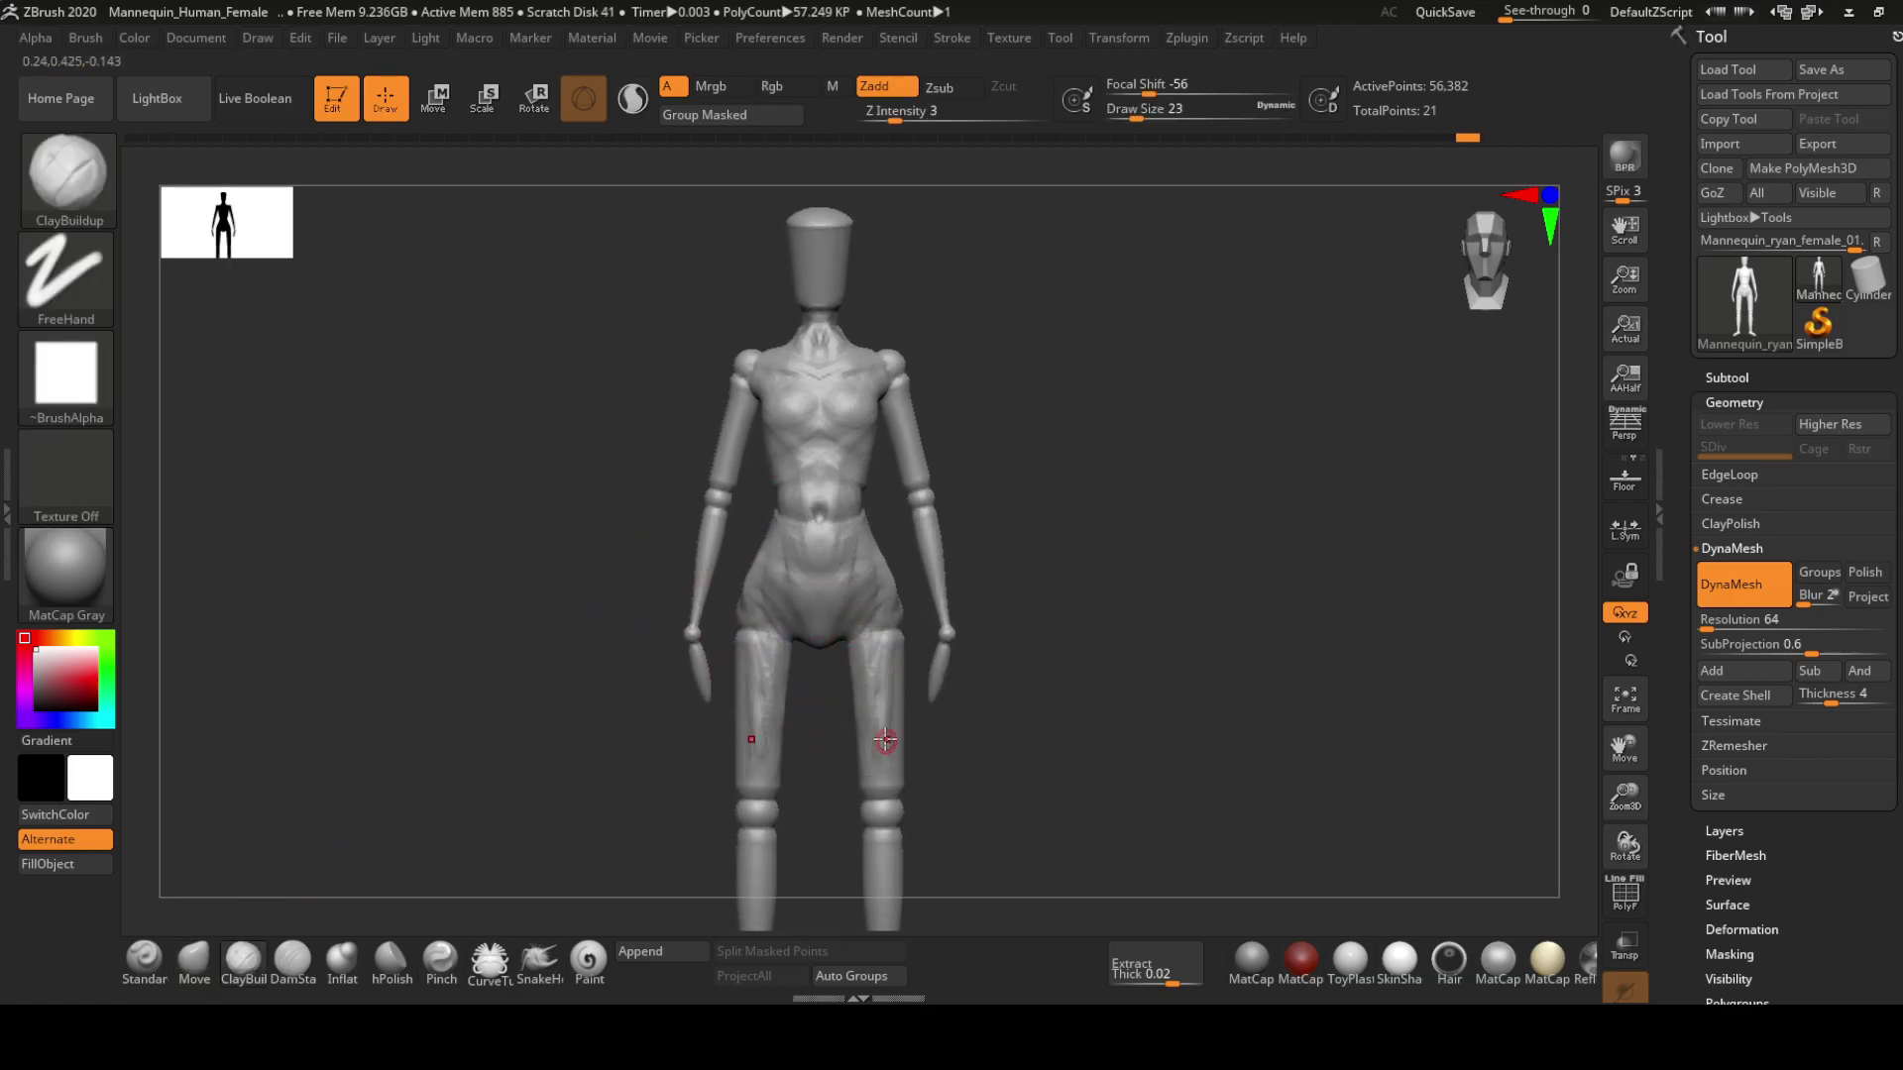
mouse_move(886, 696)
right_down()
mouse_move(866, 684)
mouse_move(886, 583)
mouse_move(861, 544)
right_up()
key(s)
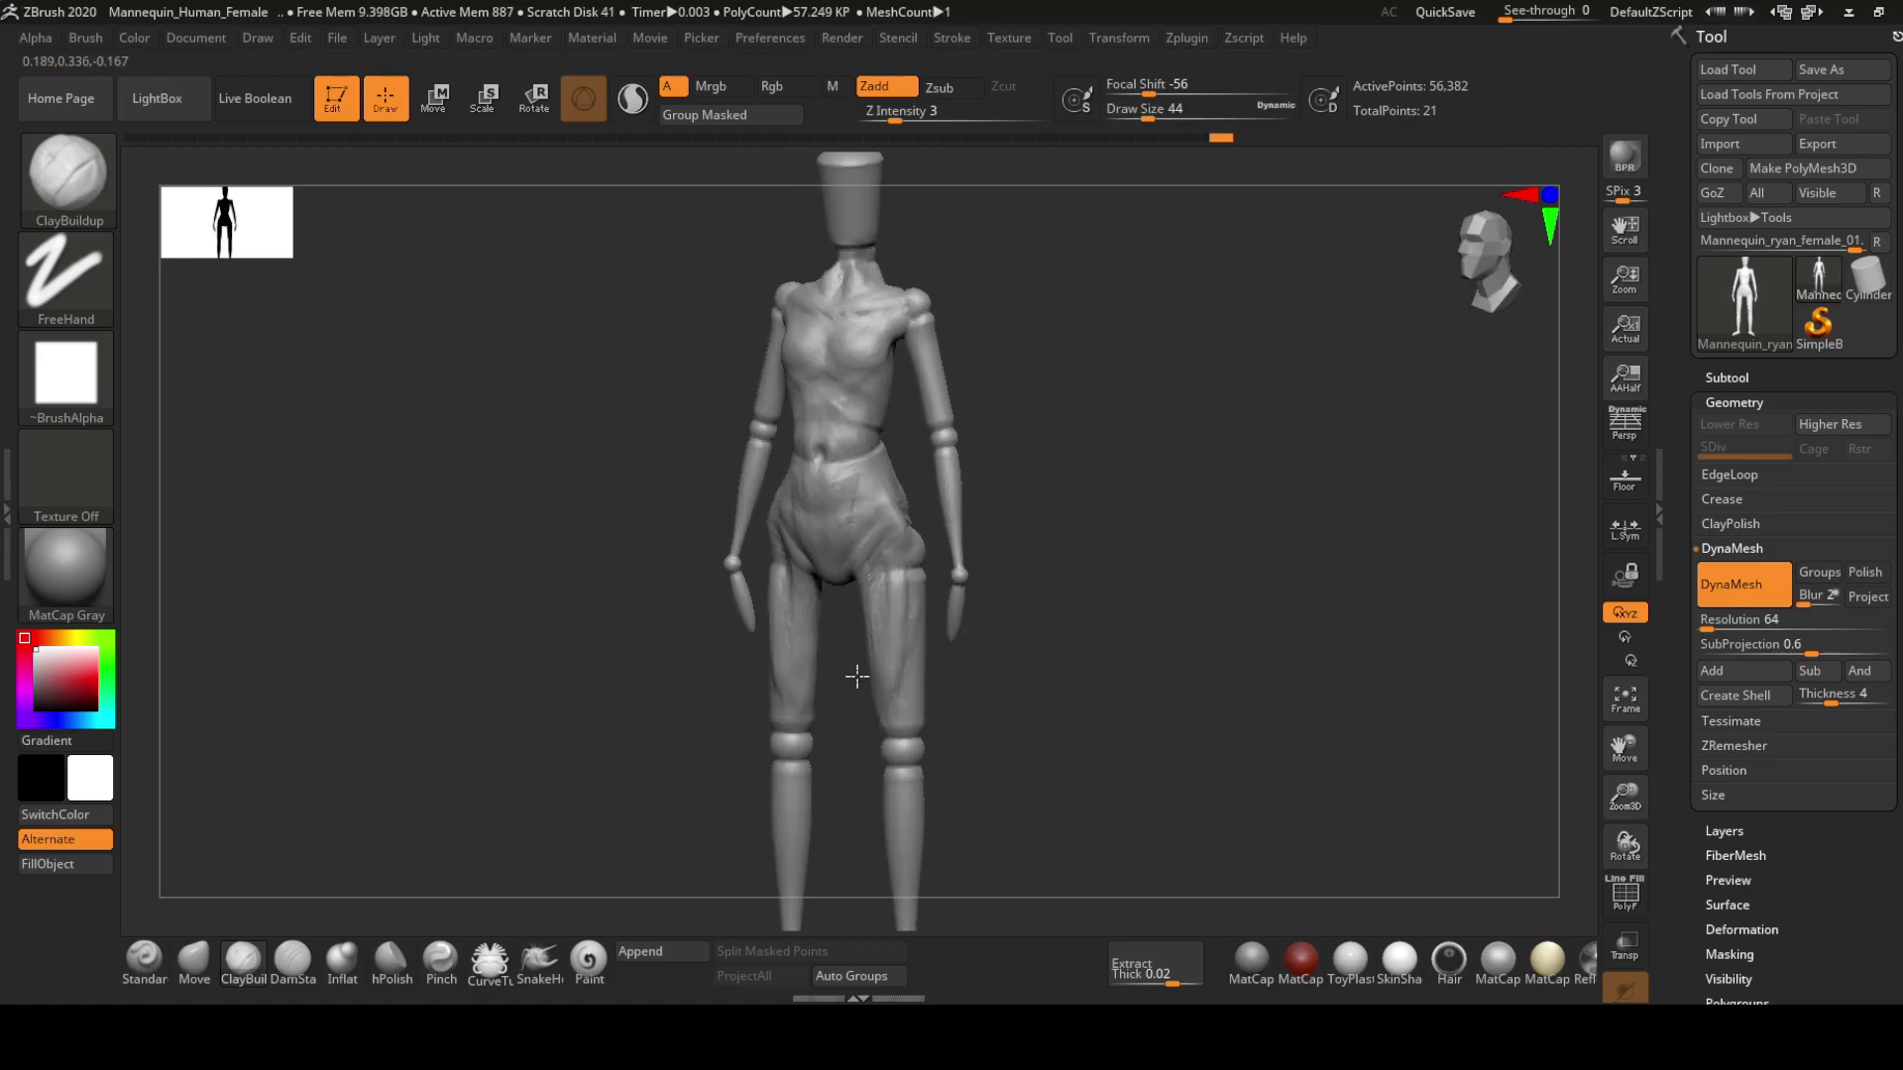
click(194, 956)
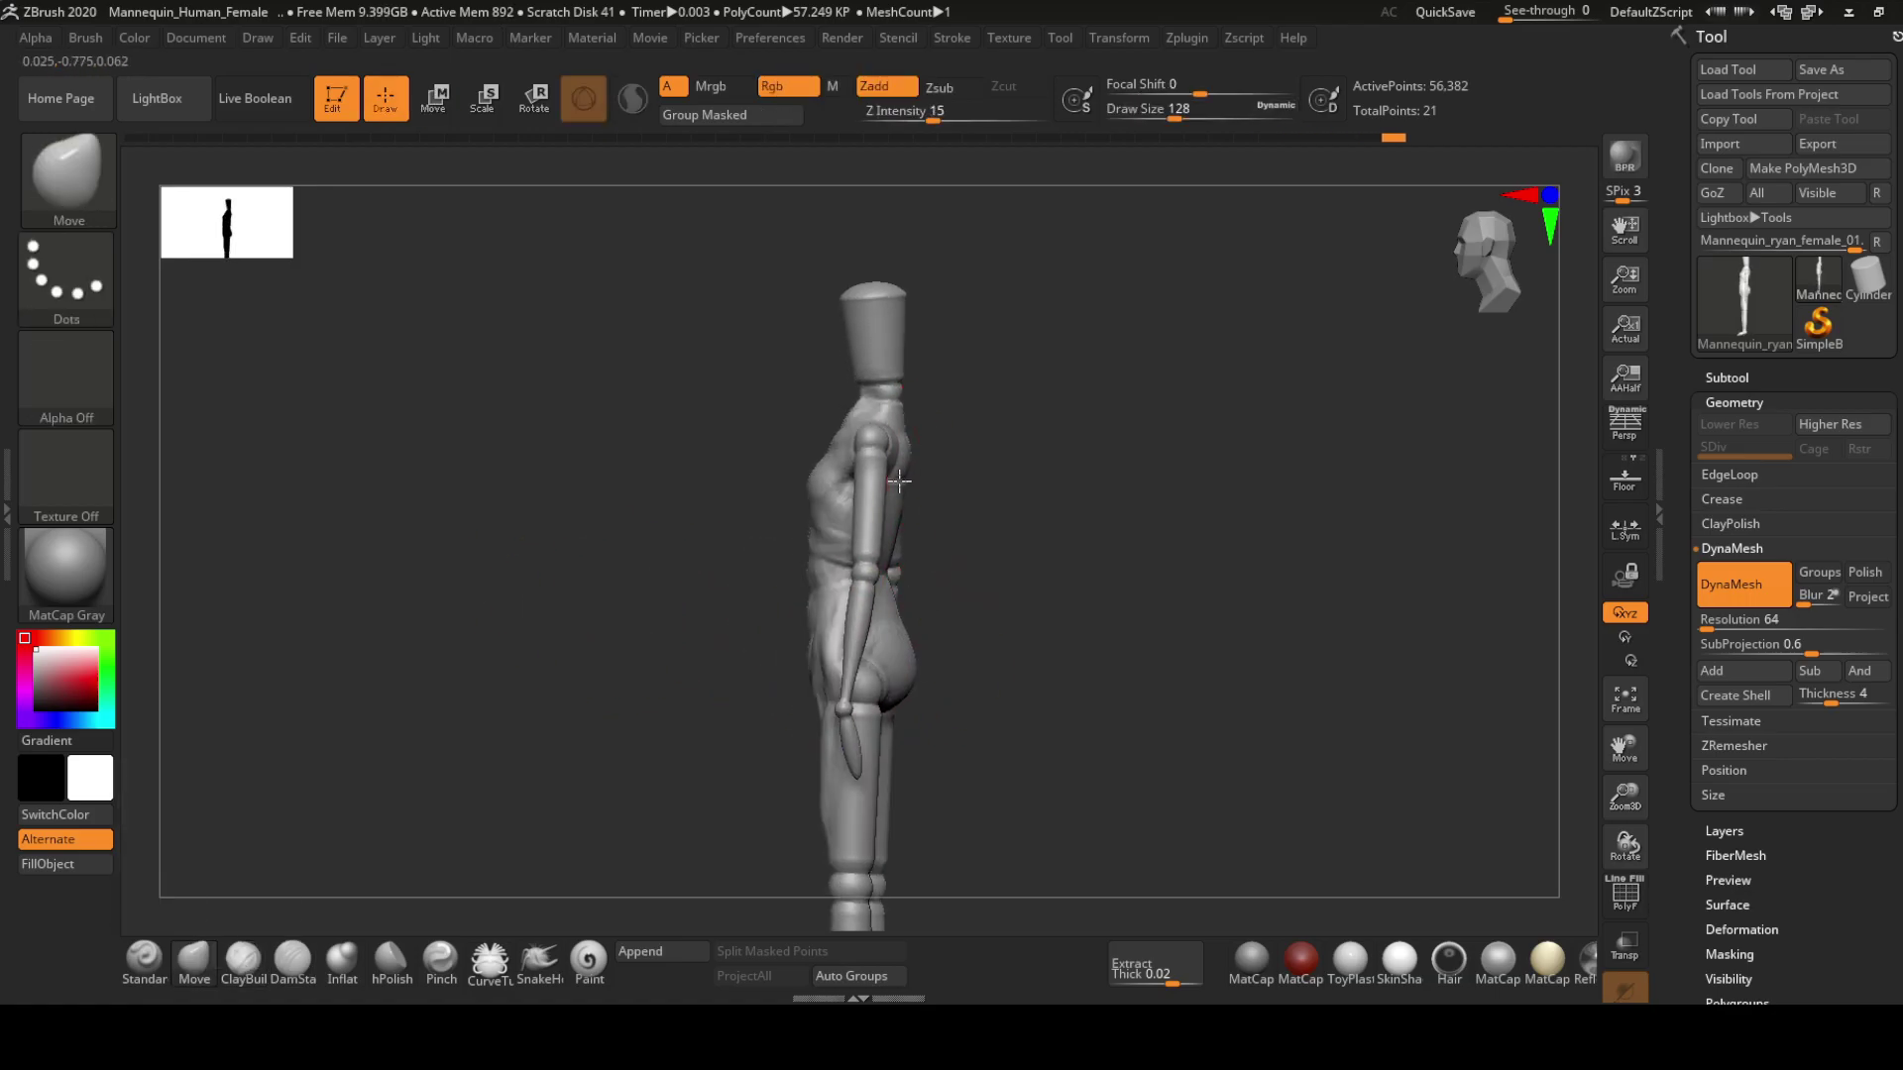
mouse_move(908, 616)
right_down()
mouse_move(885, 539)
mouse_move(926, 519)
mouse_move(847, 451)
right_up()
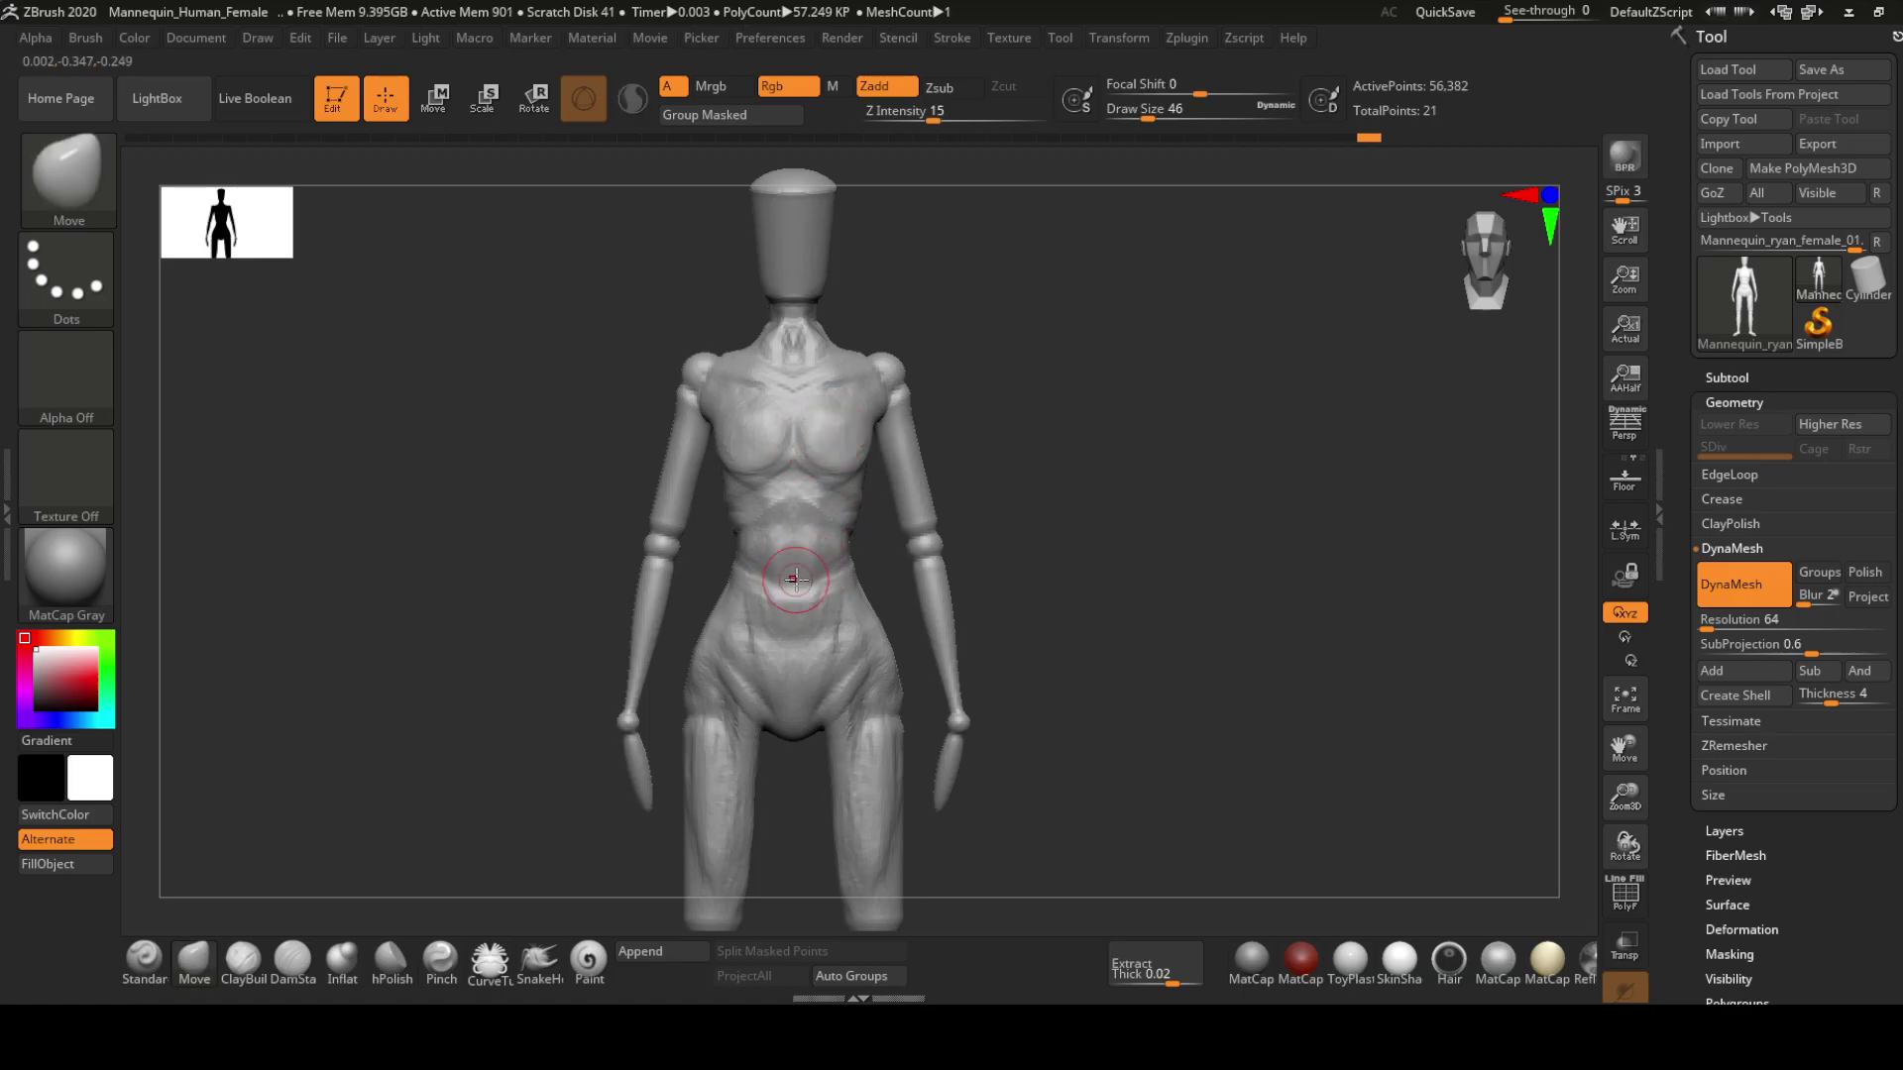
mouse_move(808, 798)
alt+right_down()
mouse_move(777, 552)
mouse_move(892, 644)
mouse_move(887, 702)
mouse_move(848, 526)
alt+right_up()
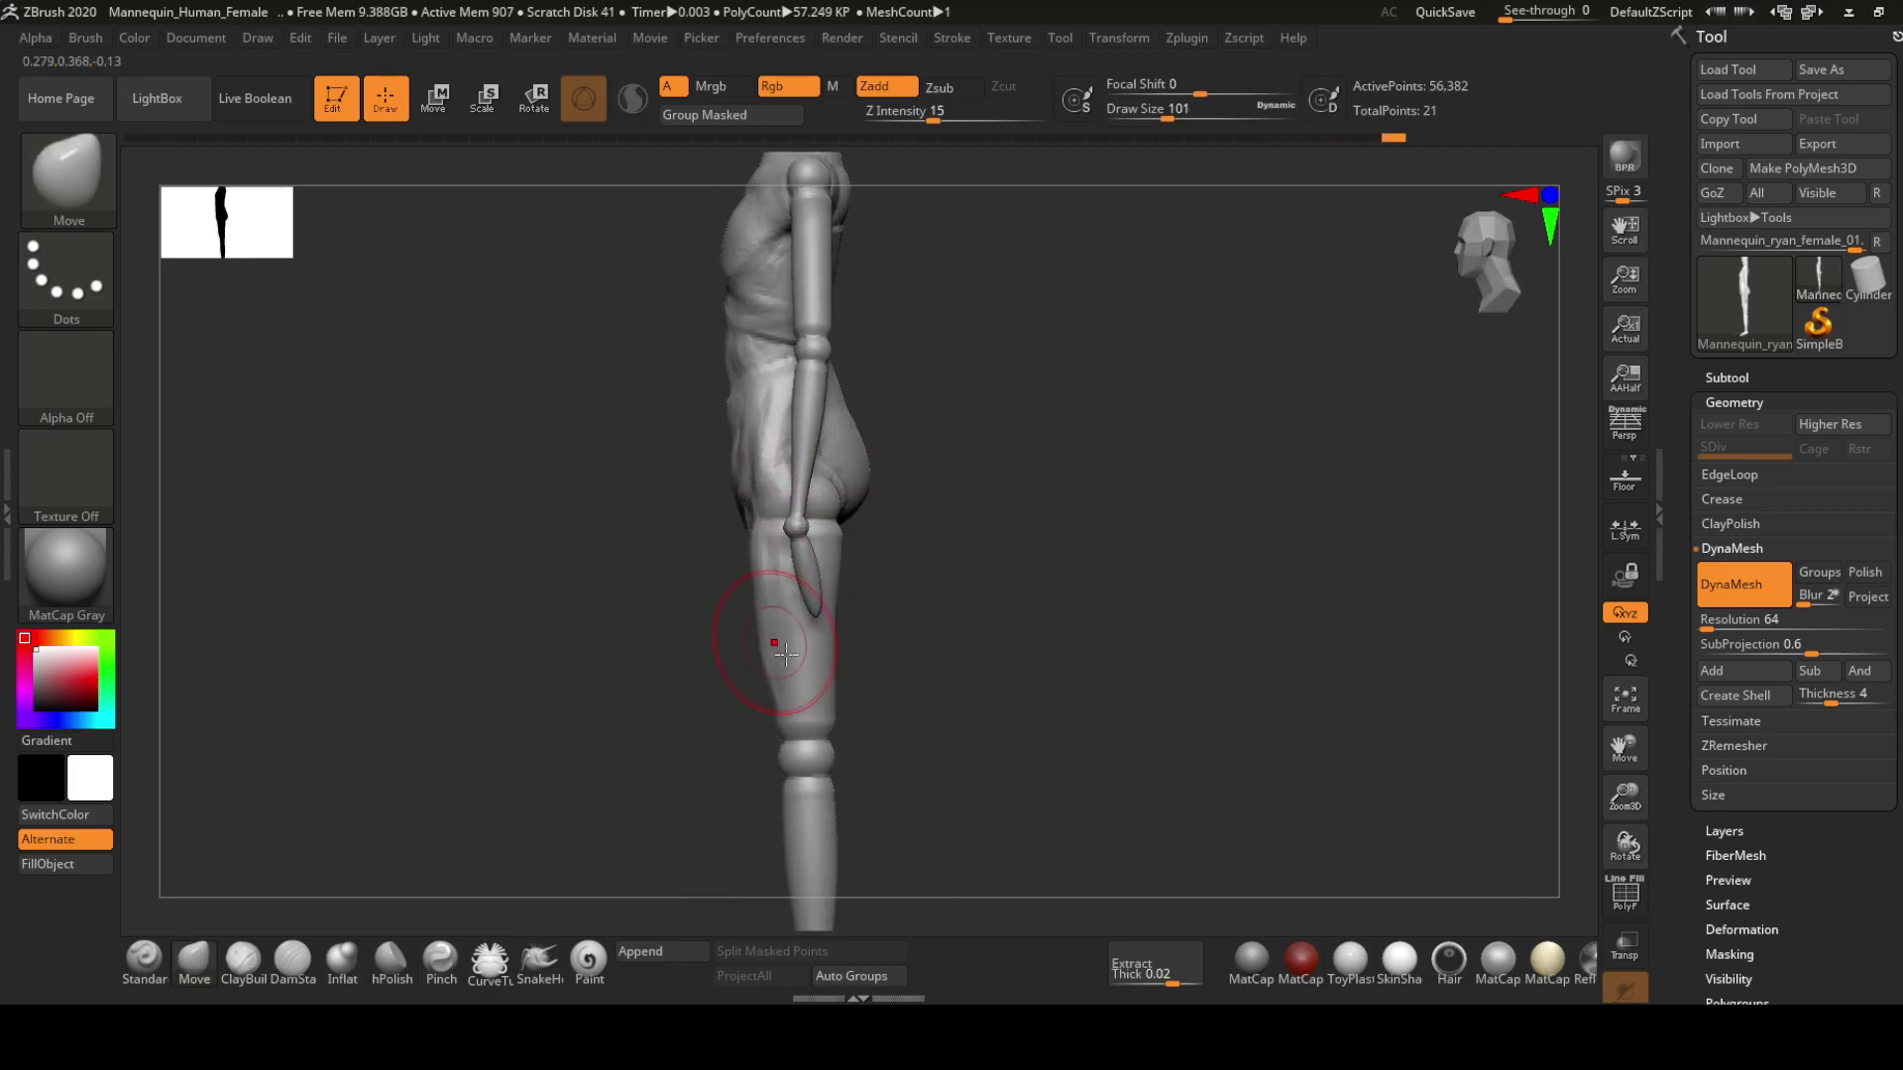
right_drag(785, 654, 808, 630)
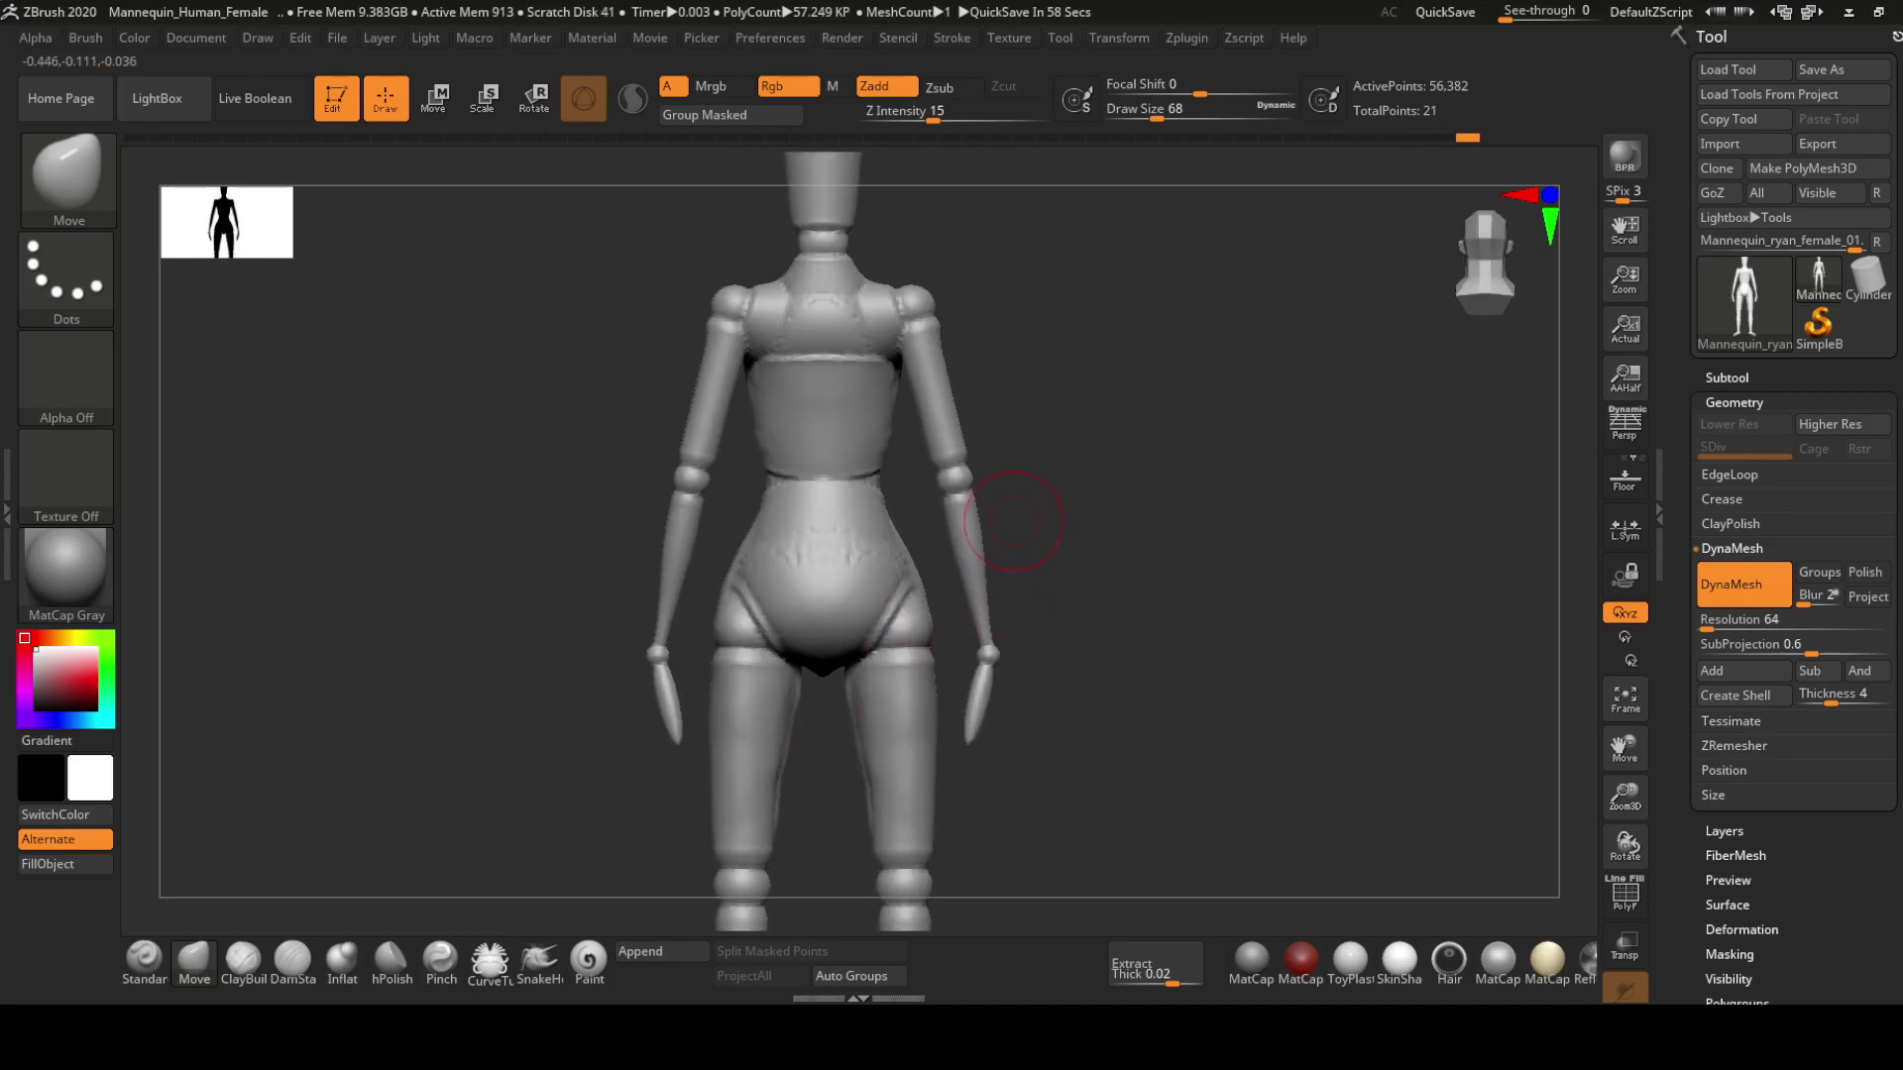
Carve a V-shaped groove along the spine and upper back with DamStandard
key(b)
key(d)
key(s)
drag(765, 359, 820, 443)
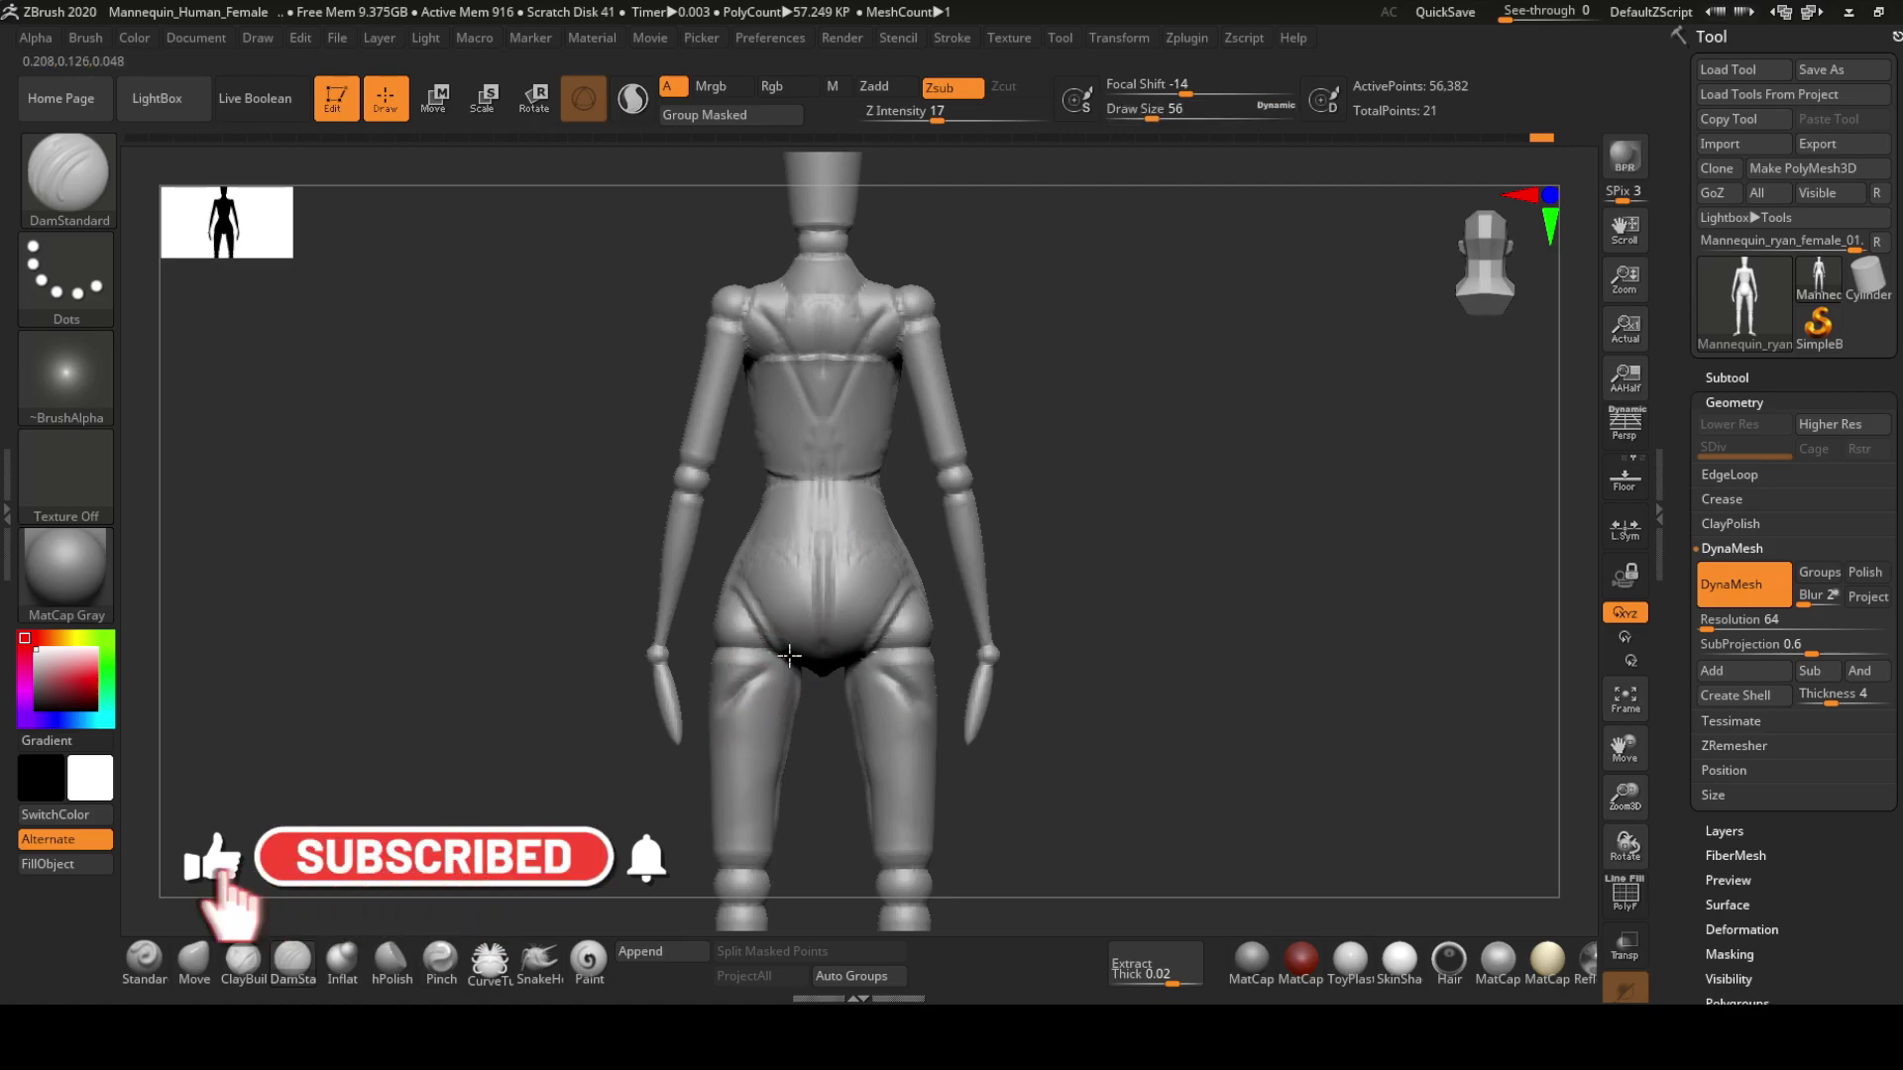
Build up the back and shoulder-blade muscles with ClayBuildup at sizes 16 to 65
key(b)
key(c)
key(b)
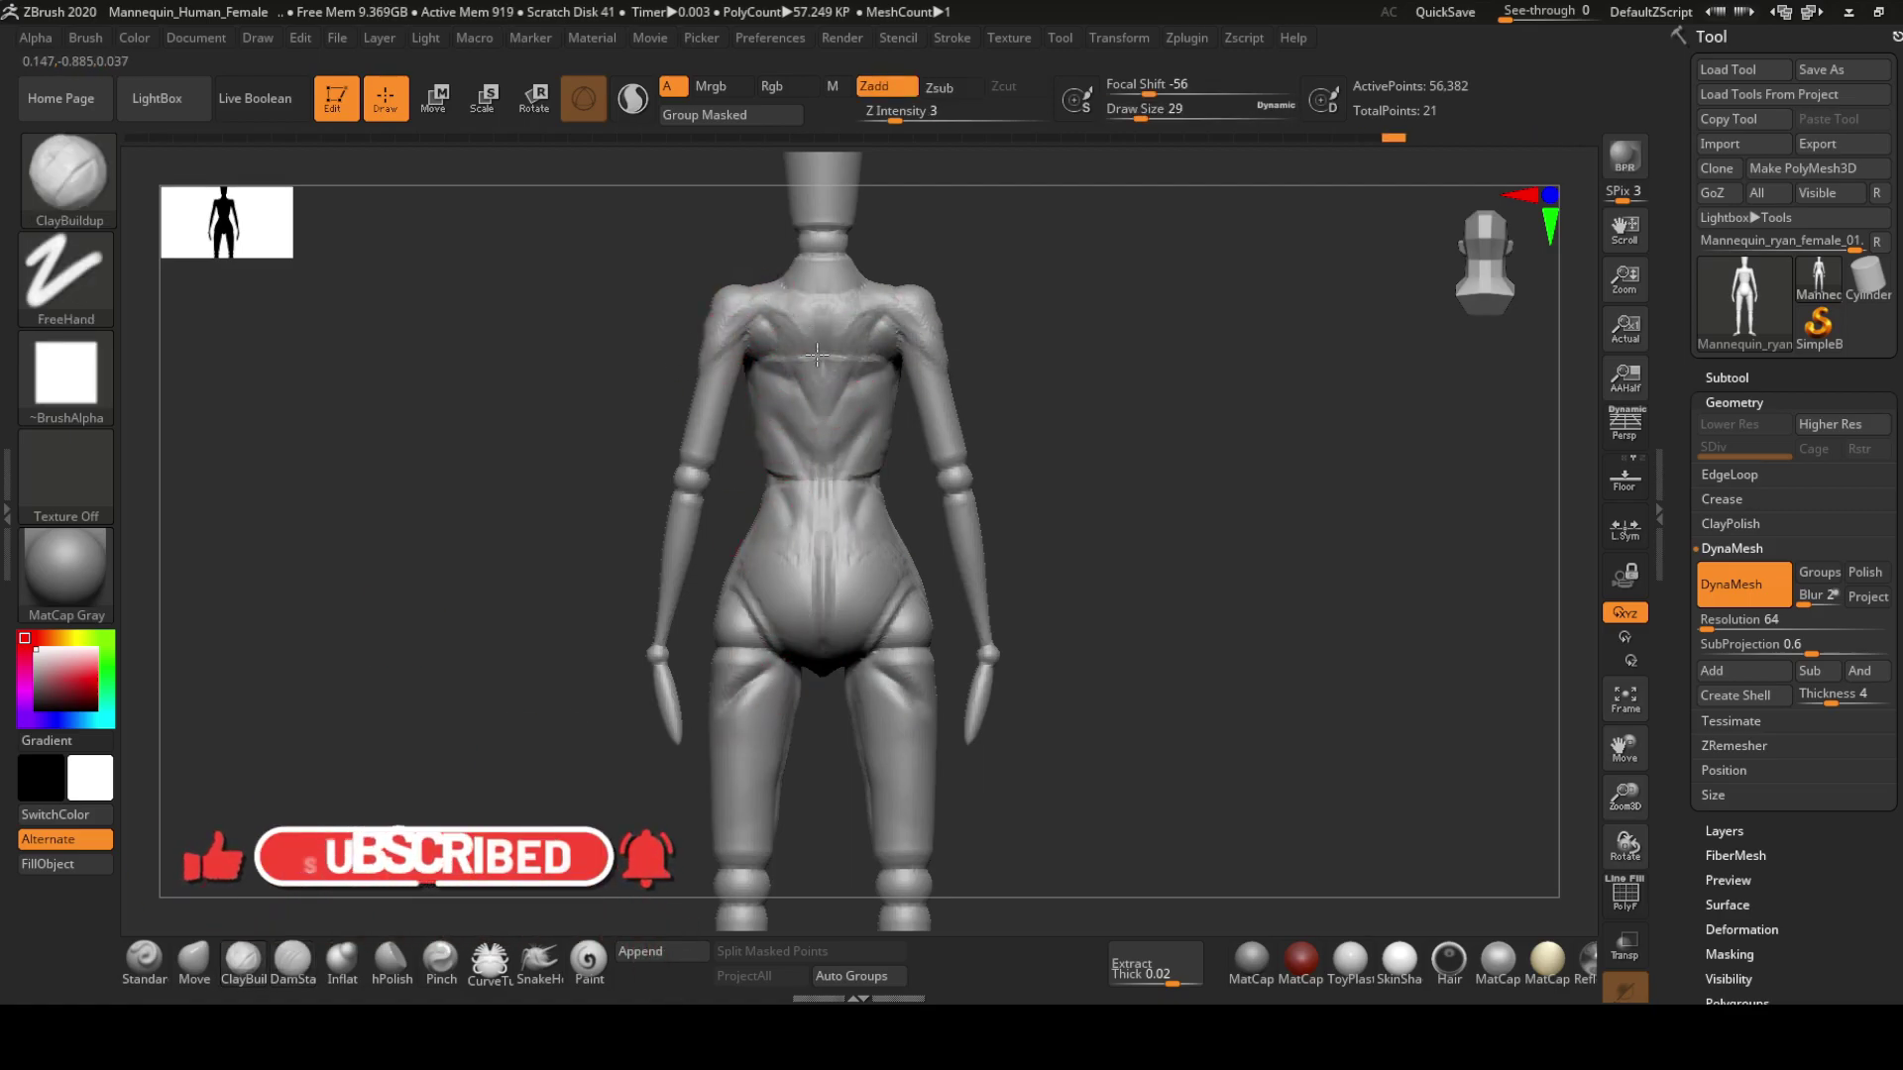
key(bracketleft)
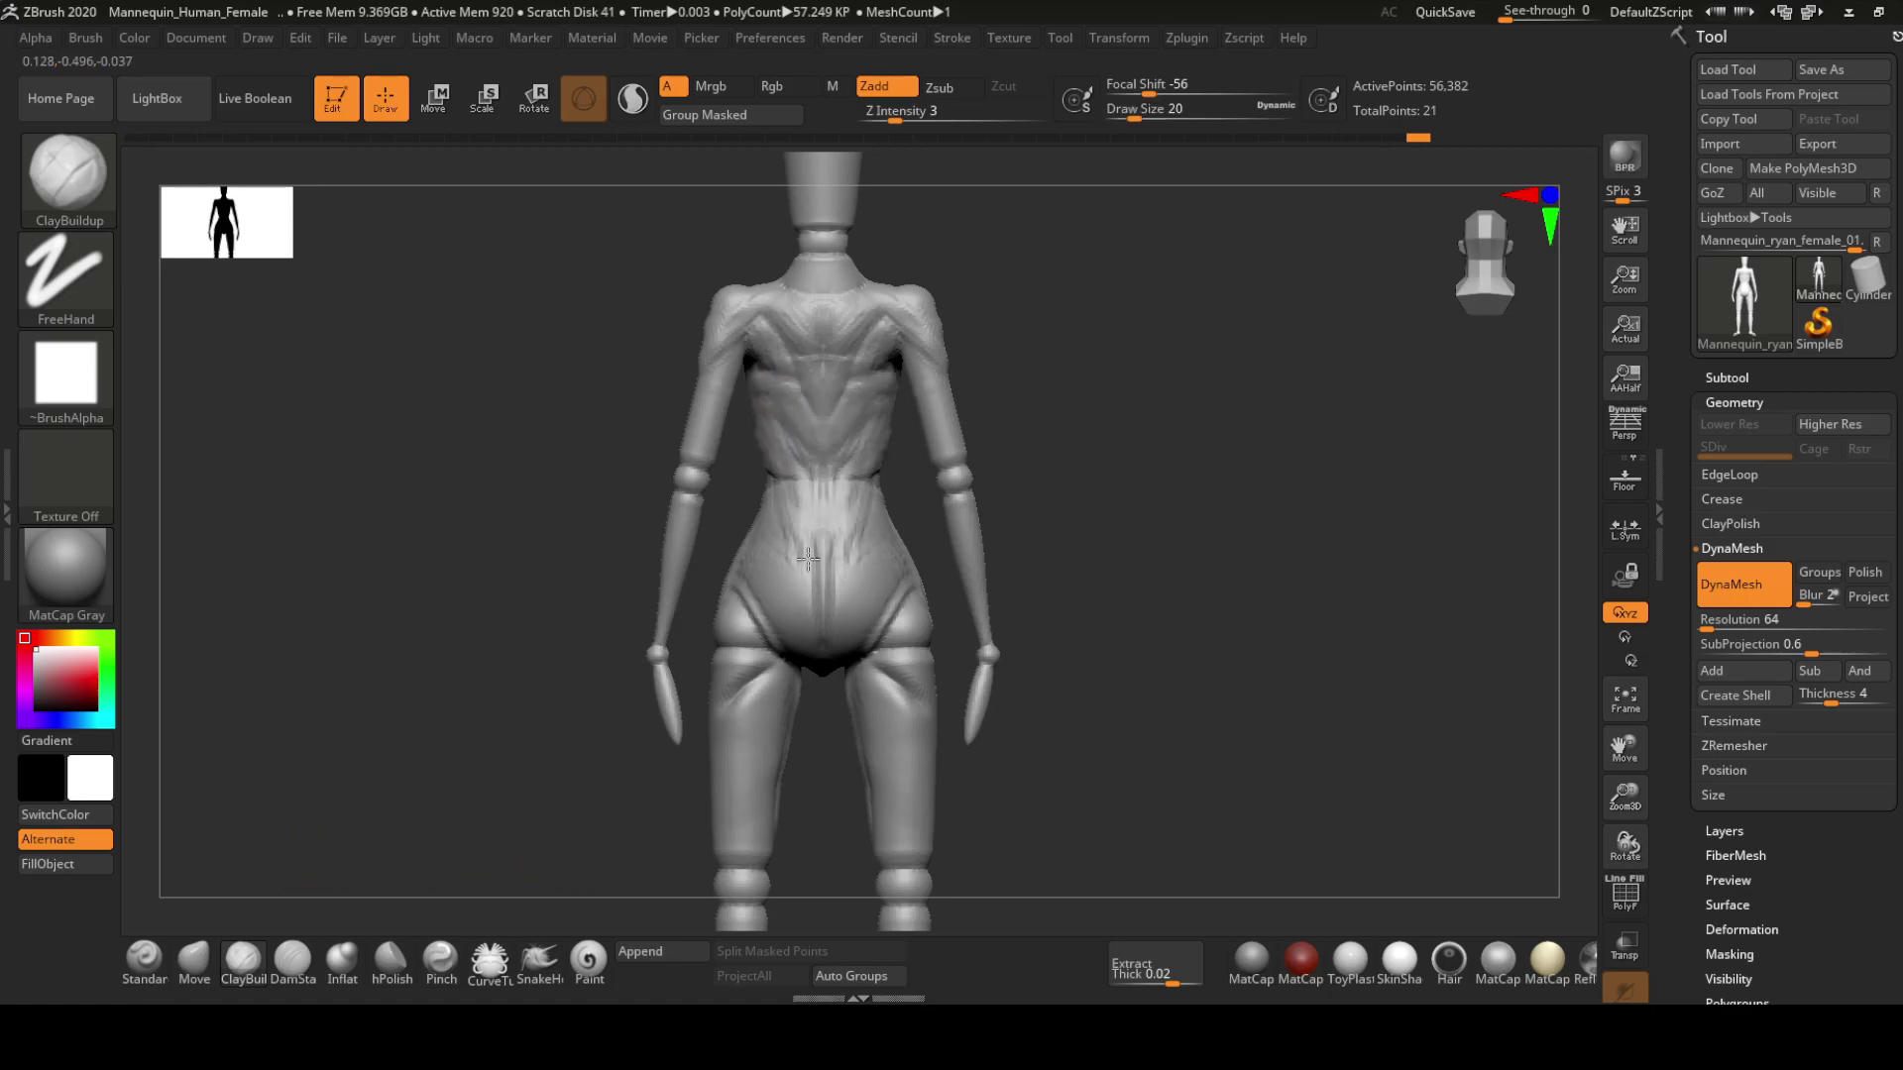
mouse_move(808, 559)
right_down()
mouse_move(800, 433)
mouse_move(796, 579)
mouse_move(790, 519)
mouse_move(813, 562)
mouse_move(908, 497)
right_up()
key(bracketright)
key(bracketright)
Further round out the buttocks with the Move brush
key(b)
key(m)
key(v)
ctrl+drag(922, 585, 851, 271)
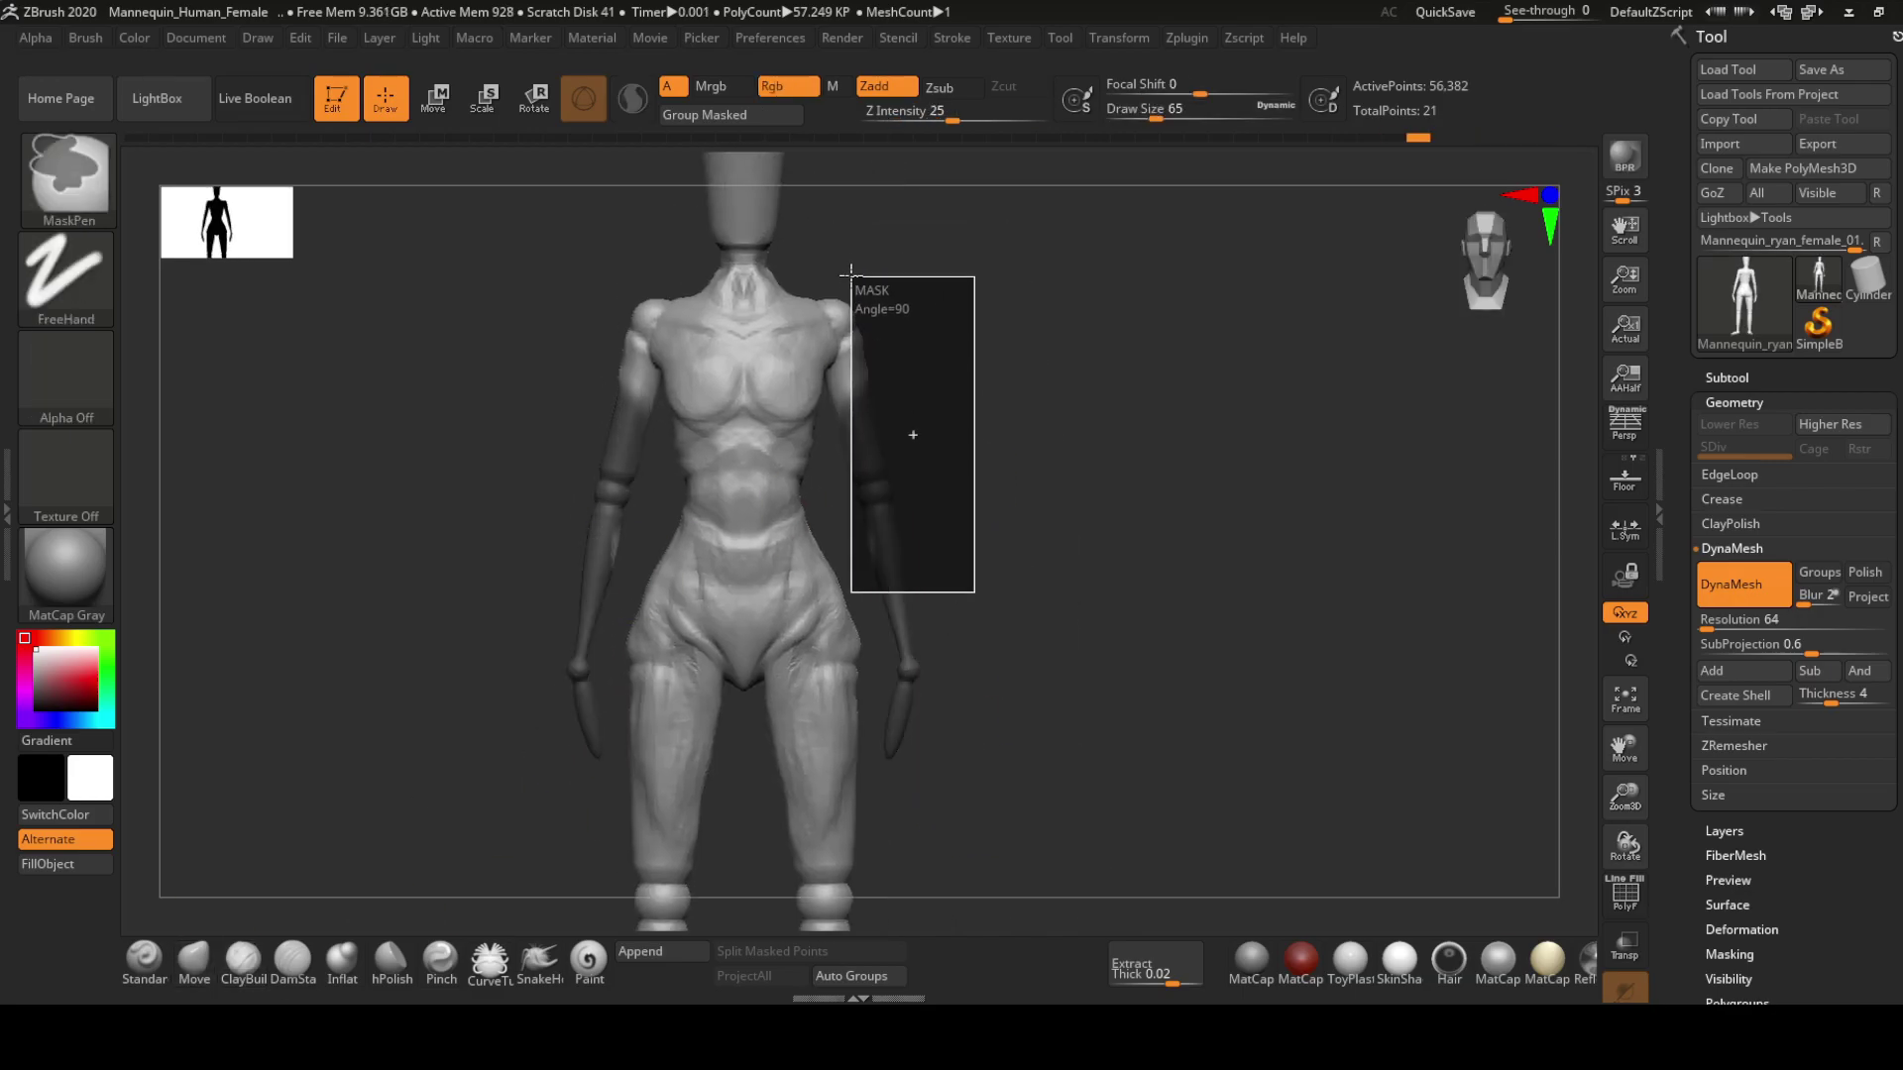
Expand the Tool palette's Subtool, Split, Geometry and Polygroups sub-palettes and frame the full body
mouse_move(849, 480)
right_down()
mouse_move(803, 671)
mouse_move(838, 649)
right_up()
click(1726, 377)
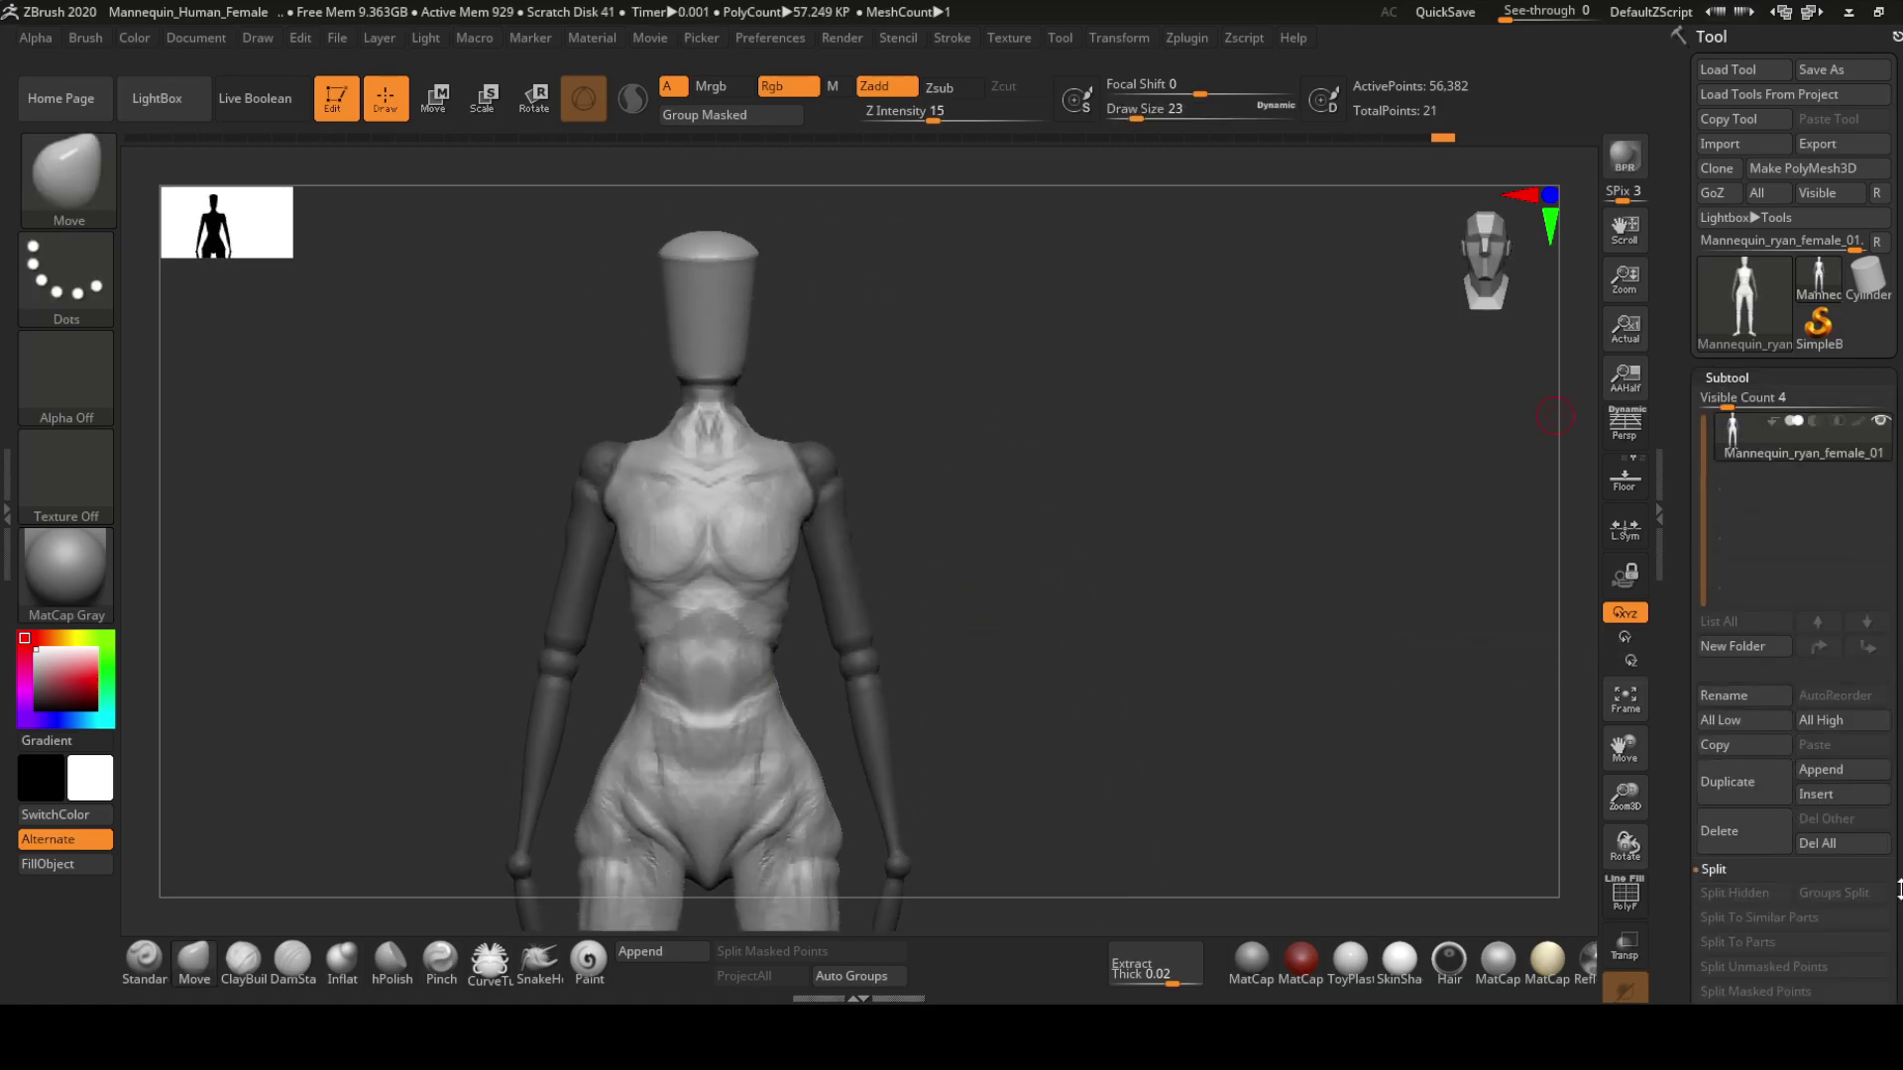
click(1715, 890)
alt+right_drag(615, 879, 680, 777)
click(1760, 712)
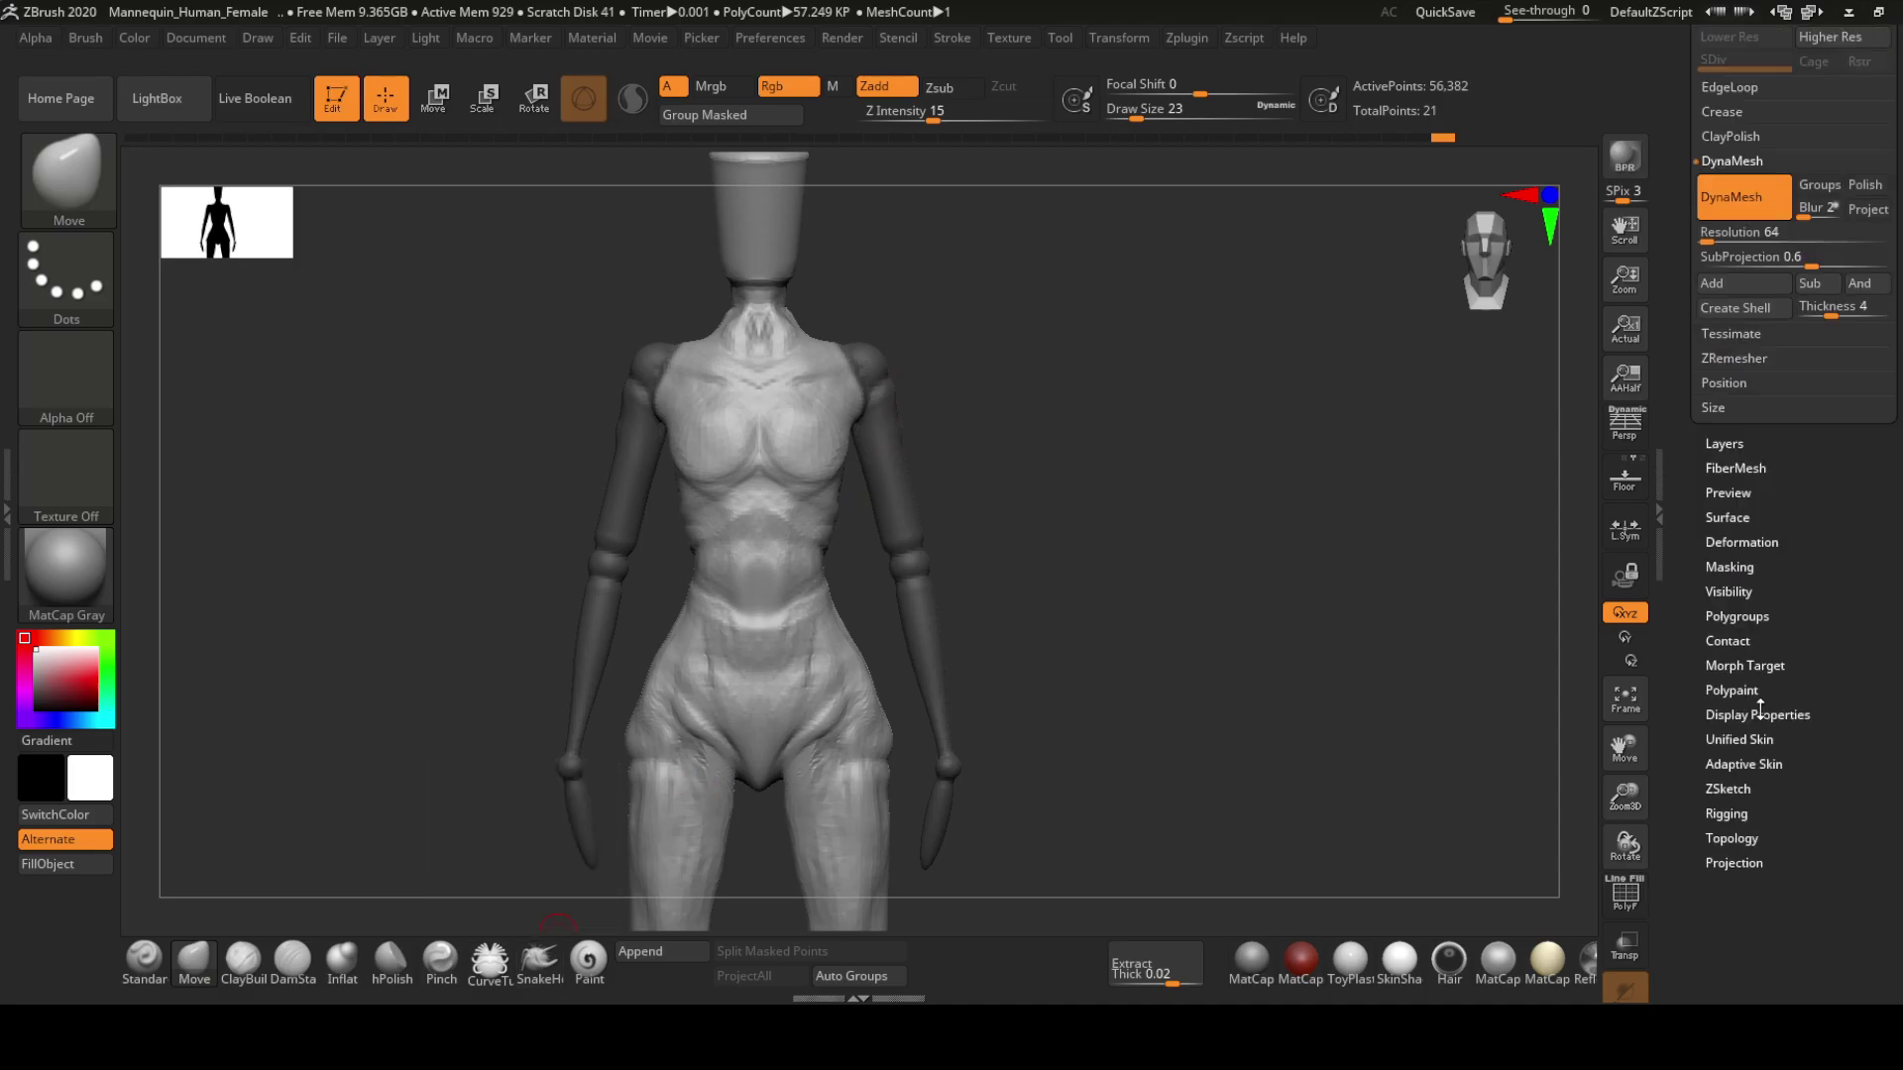
scroll(1877, 477, up, 5)
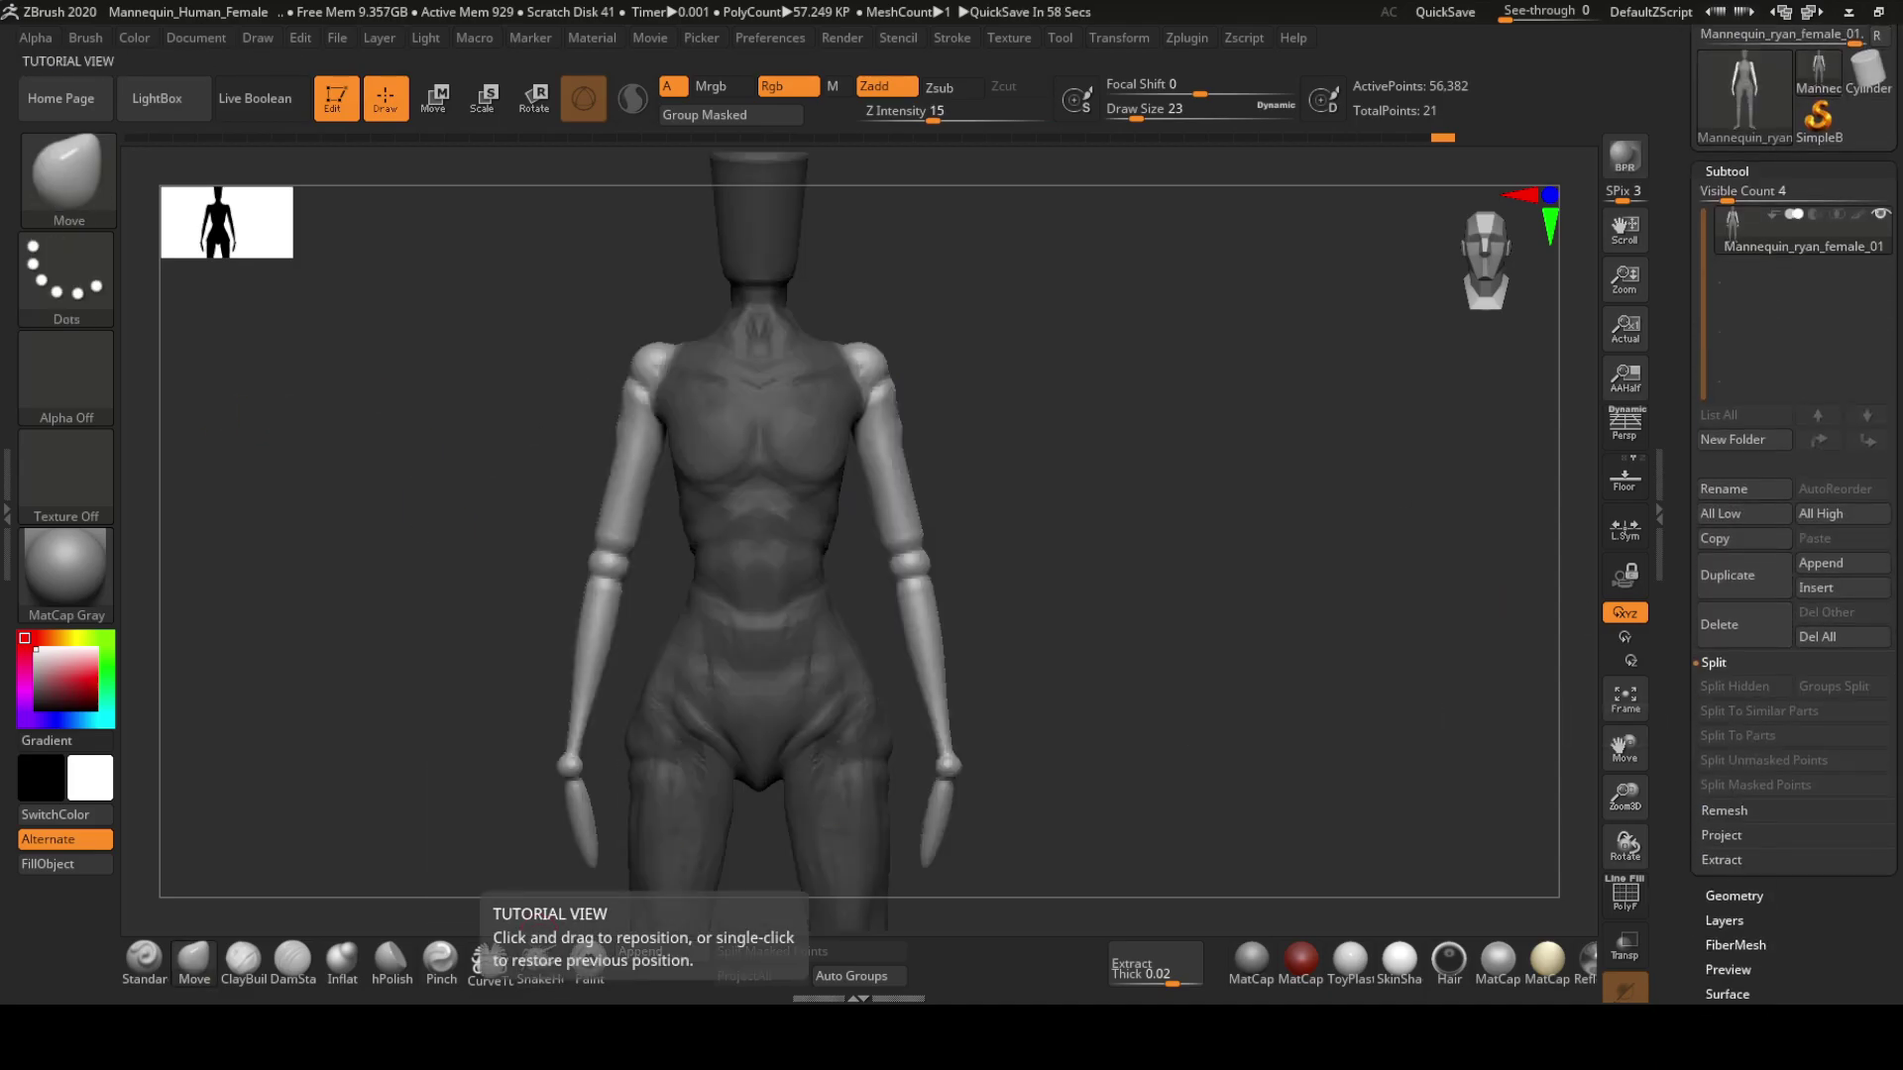
click(1737, 986)
mouse_move(1091, 457)
ctrl+right_down()
mouse_move(999, 830)
mouse_move(854, 468)
mouse_move(1025, 217)
mouse_move(751, 406)
mouse_move(807, 319)
mouse_move(819, 247)
mouse_move(867, 550)
mouse_move(977, 594)
ctrl+right_up()
scroll(1783, 397, up, 2)
Isolate the torso polygroup, hiding the arms and legs, and frame it
key(shift+f)
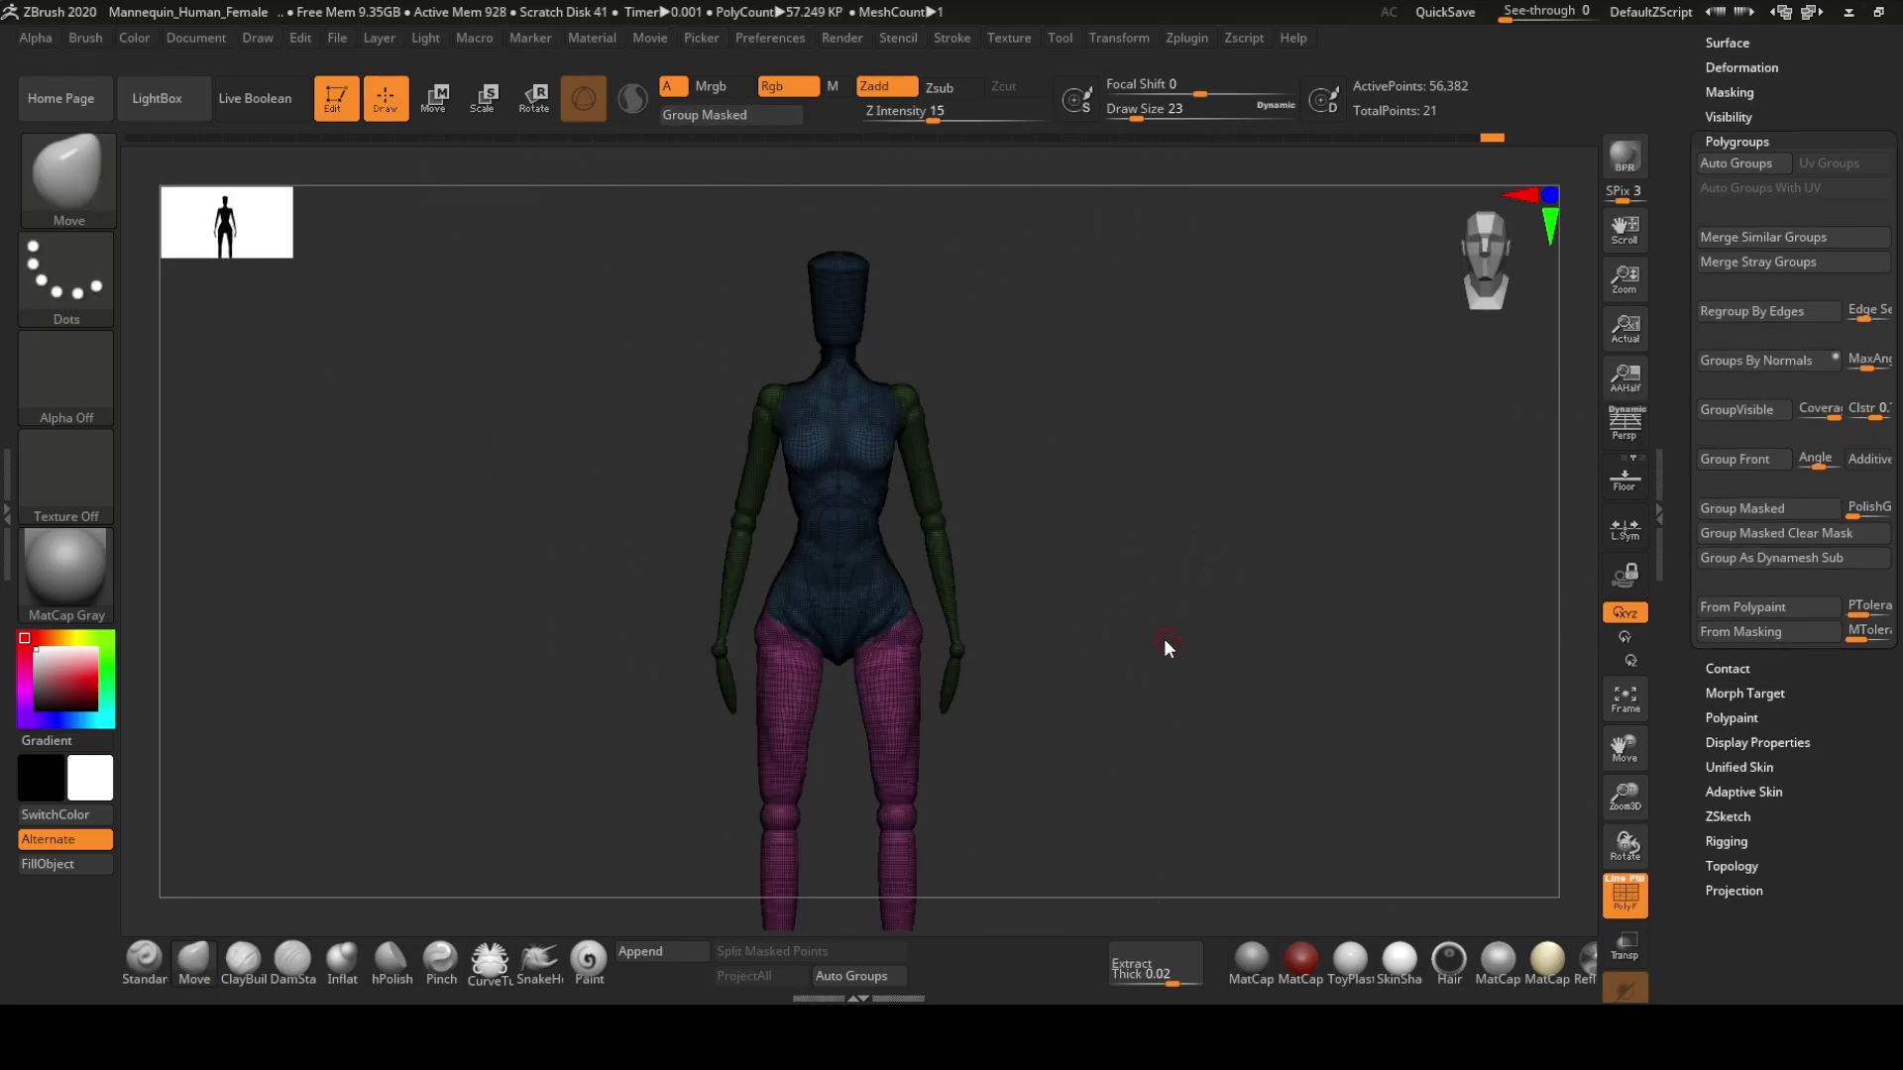
ctrl+shift+click(793, 476)
key(shift+f)
key(f)
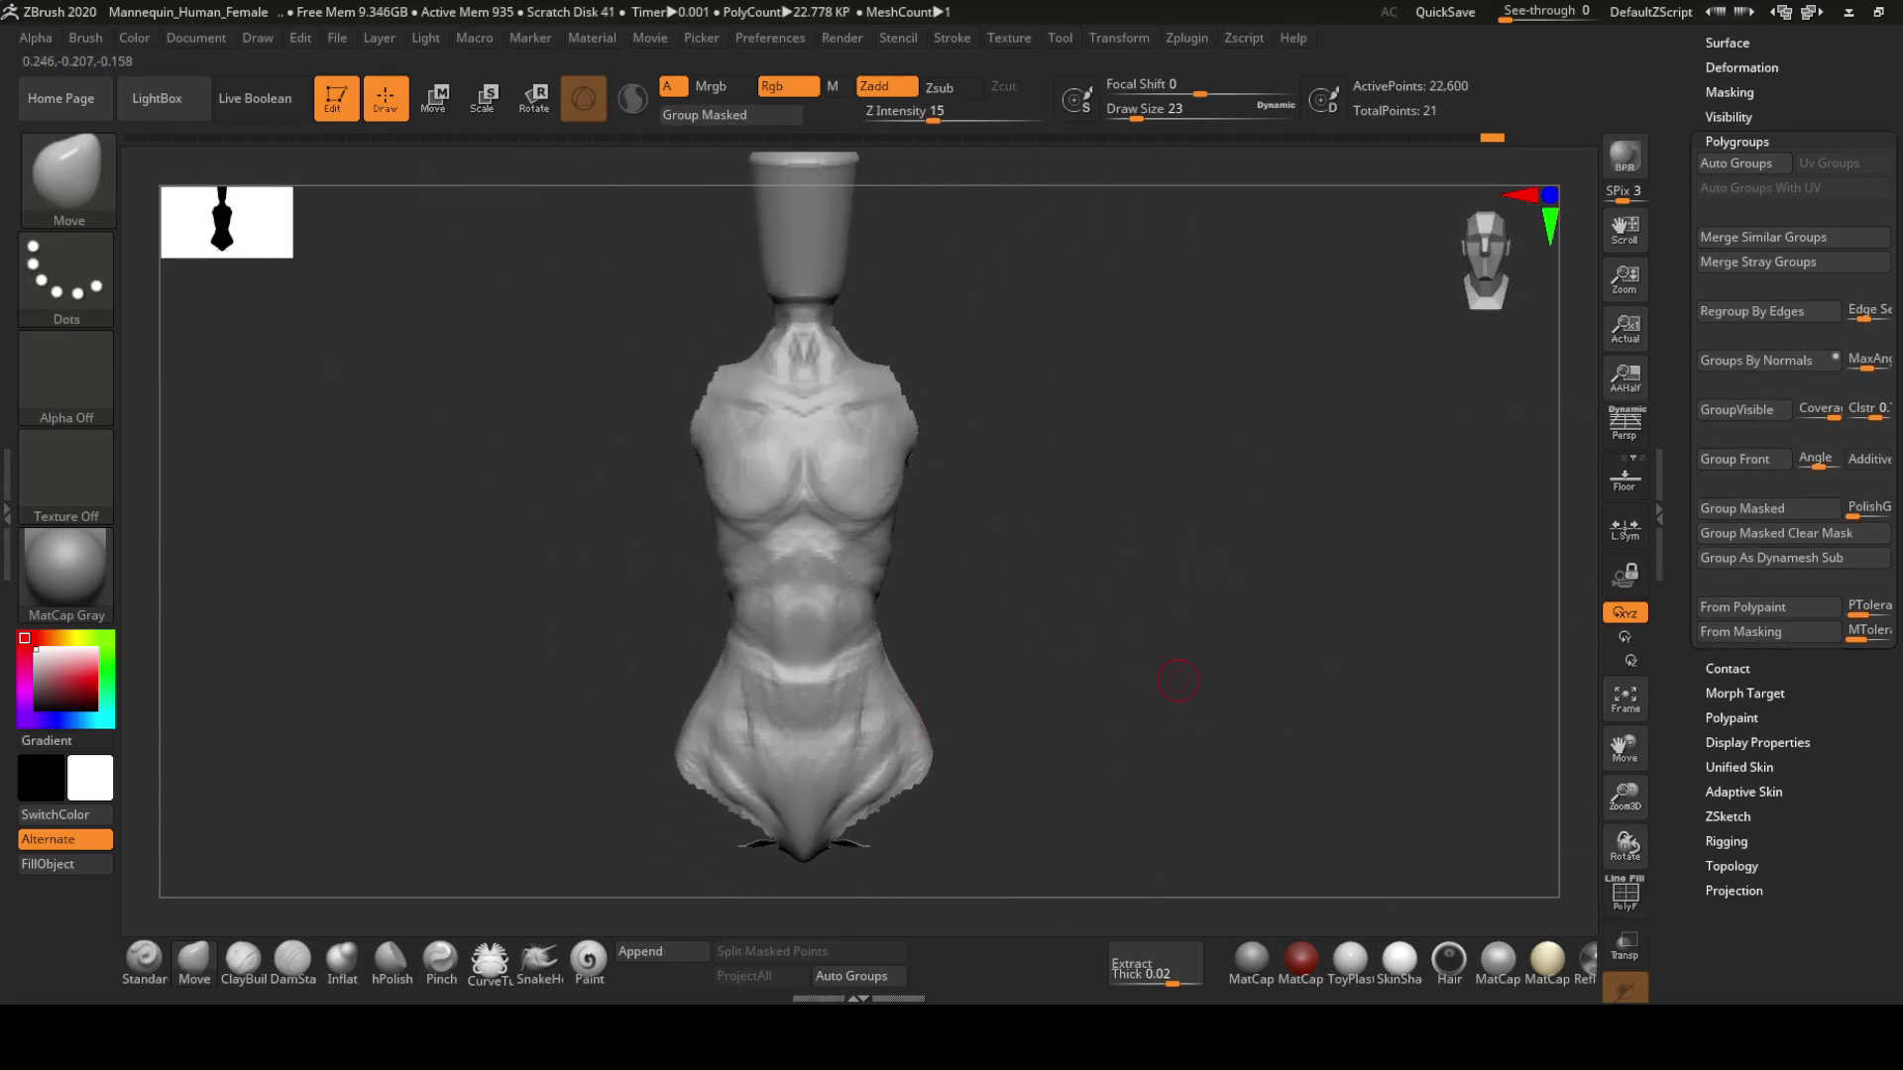
Carve sharper chest and abdominal muscle lines with DamStandard at brush size 104
right_drag(912, 678, 883, 638)
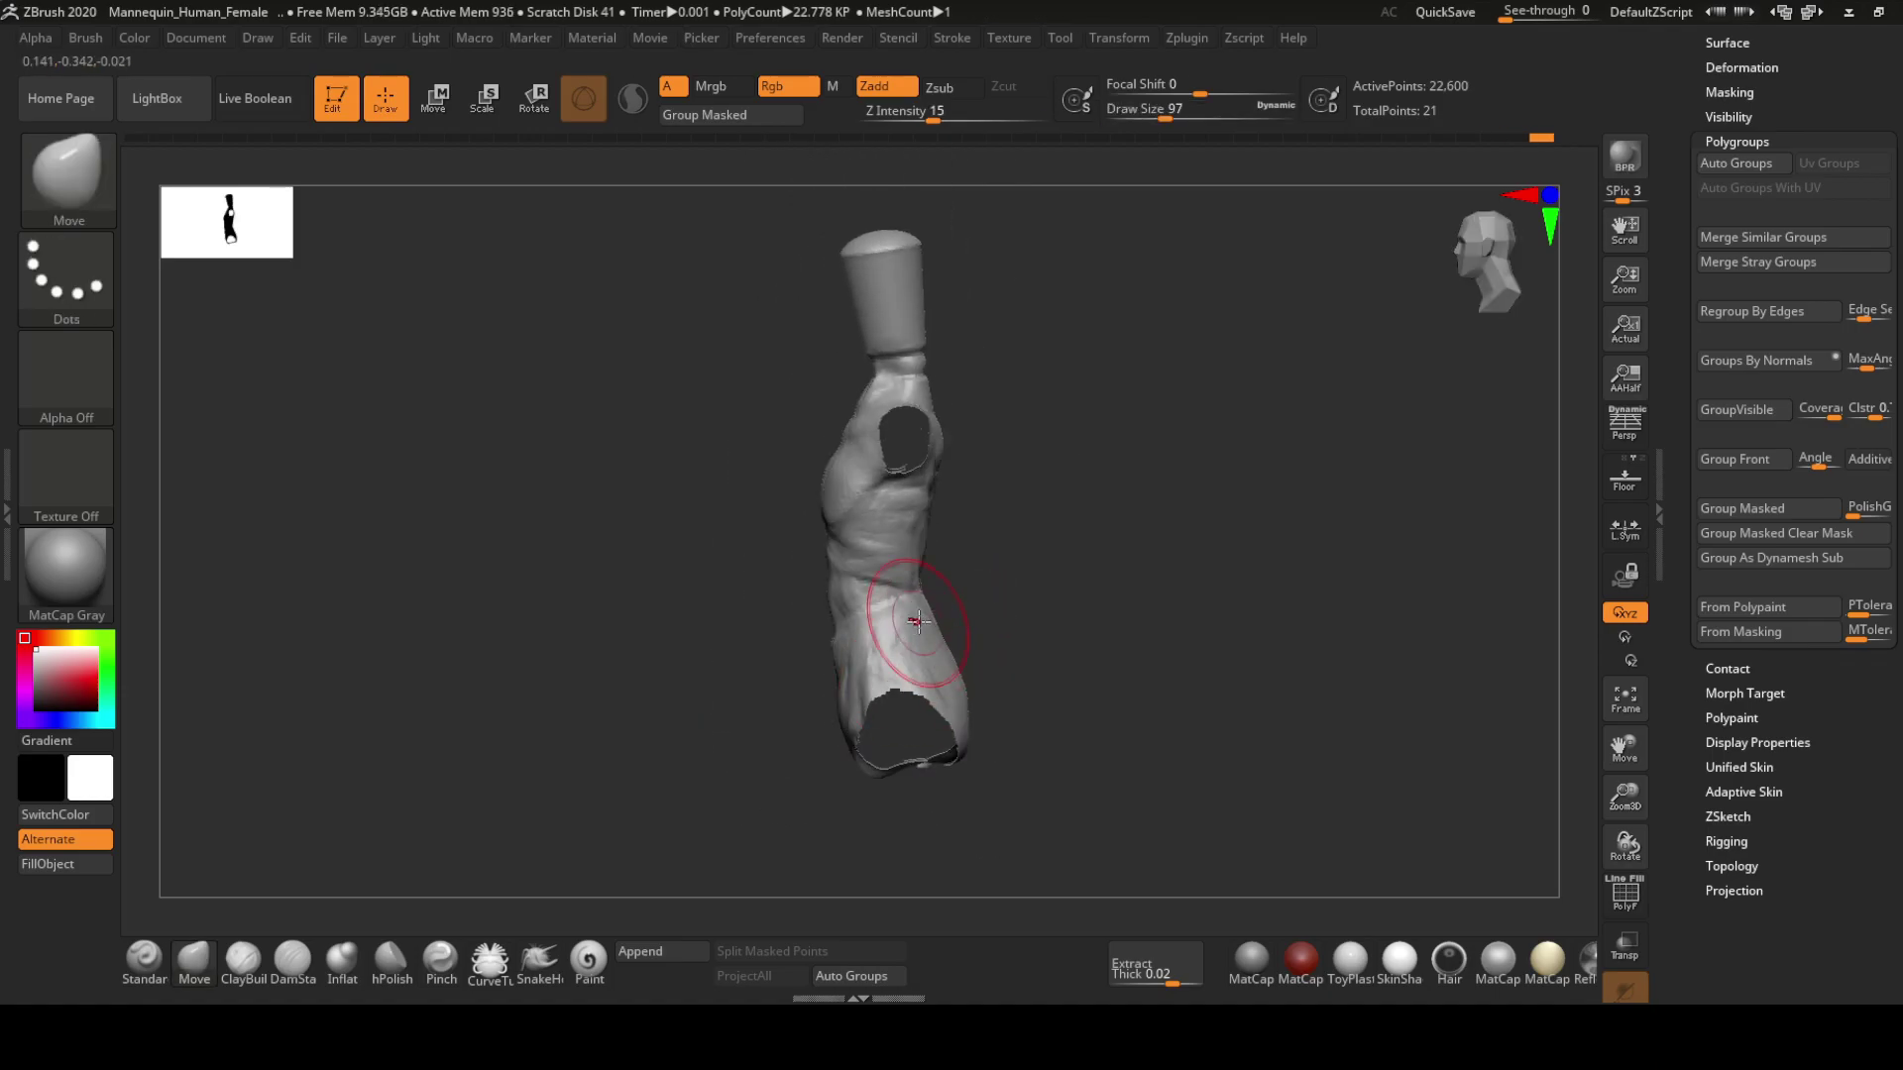
key(s)
drag(955, 661, 981, 661)
mouse_move(955, 531)
right_down()
mouse_move(815, 440)
mouse_move(1128, 513)
mouse_move(972, 599)
right_up()
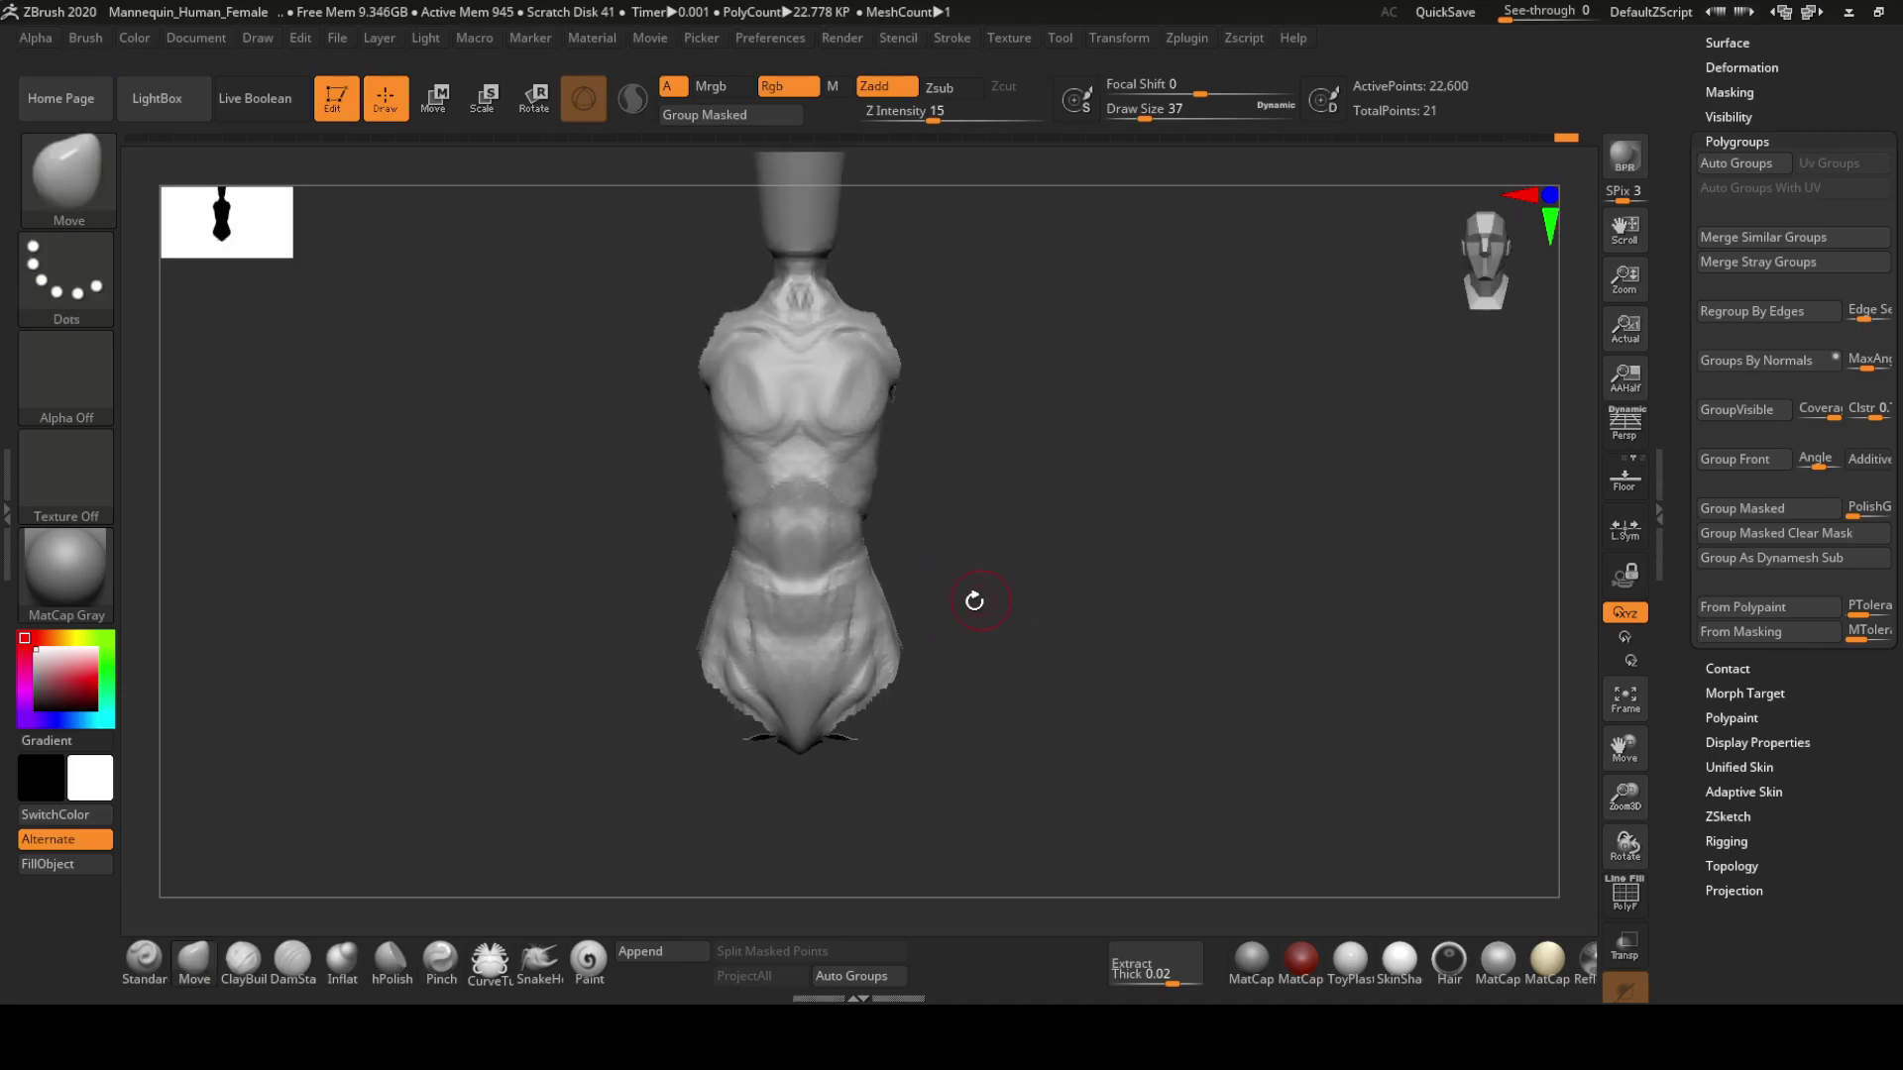
key(b)
key(d)
key(s)
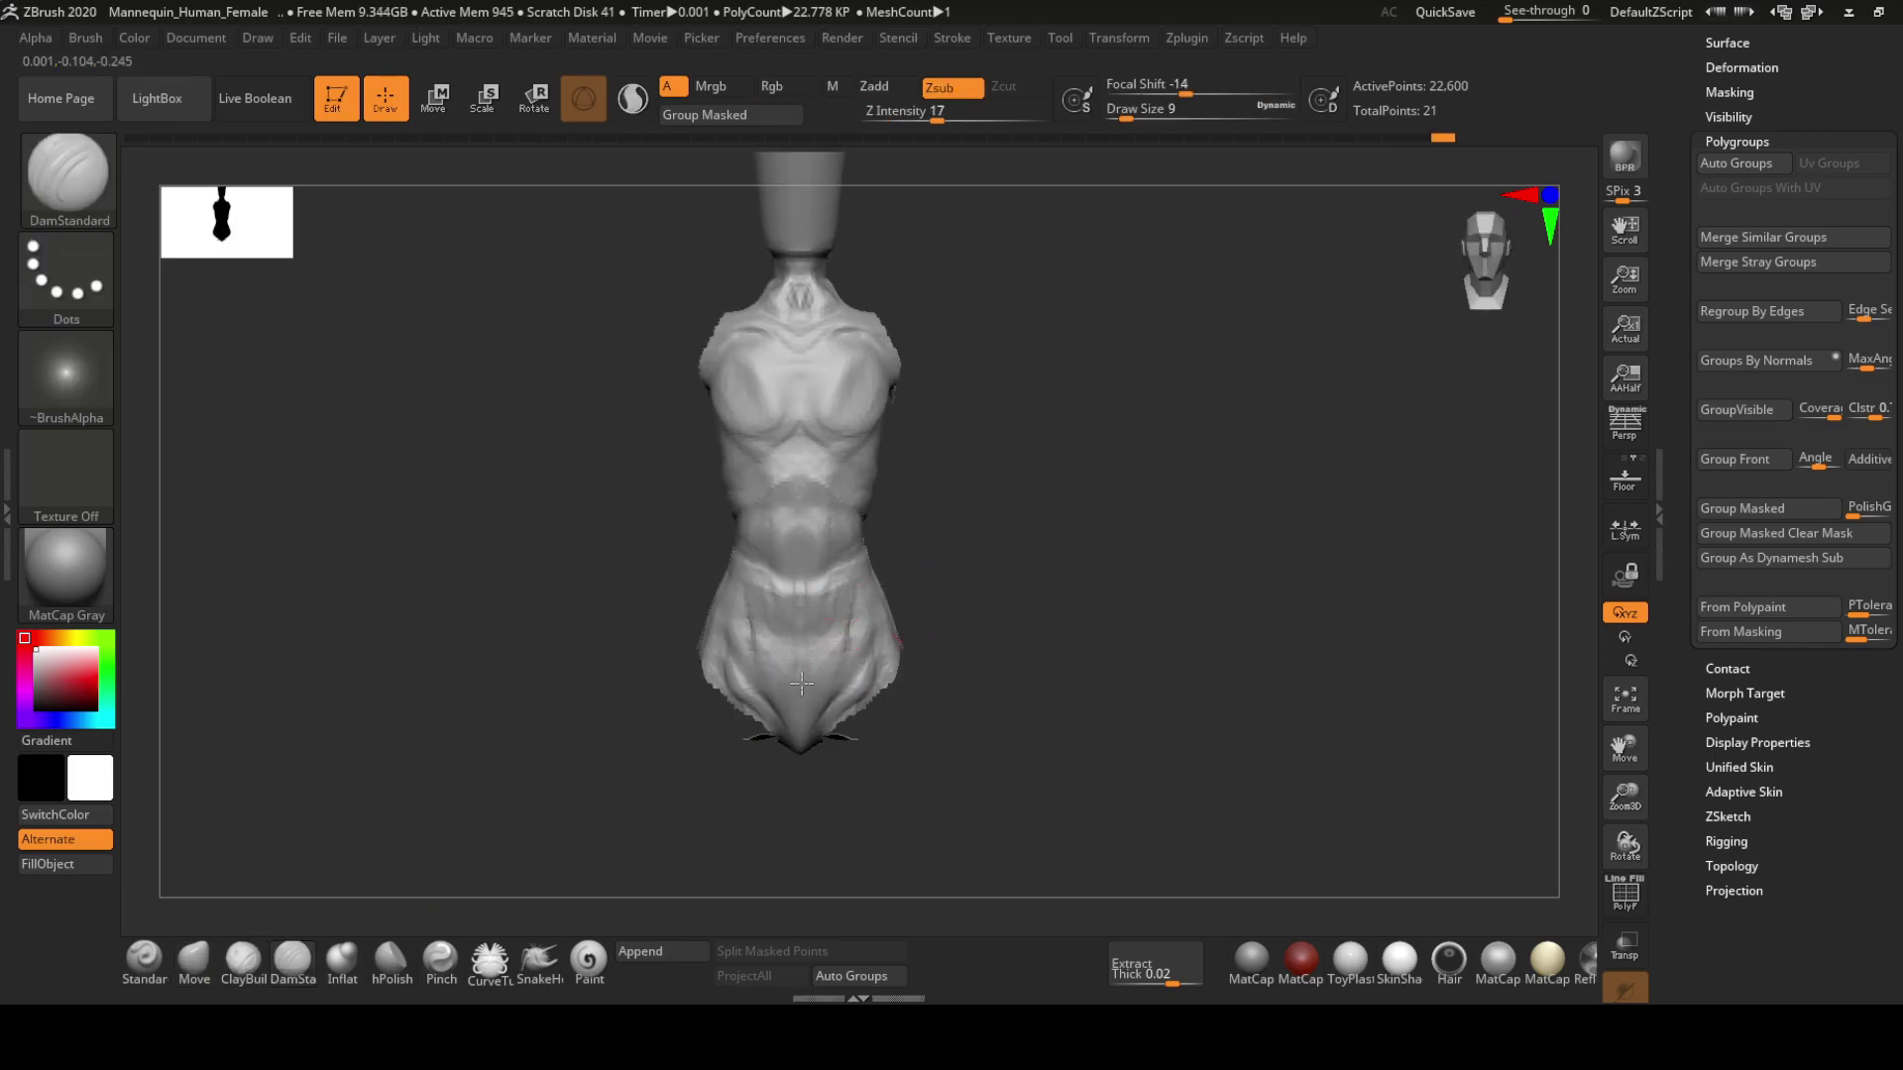
mouse_move(779, 444)
right_down()
mouse_move(795, 597)
mouse_move(872, 595)
mouse_move(829, 659)
mouse_move(1120, 649)
right_up()
Append a PM3D_Sphere3D subtool, scale it down and place it on the chest as a breast
click(1820, 438)
key(w)
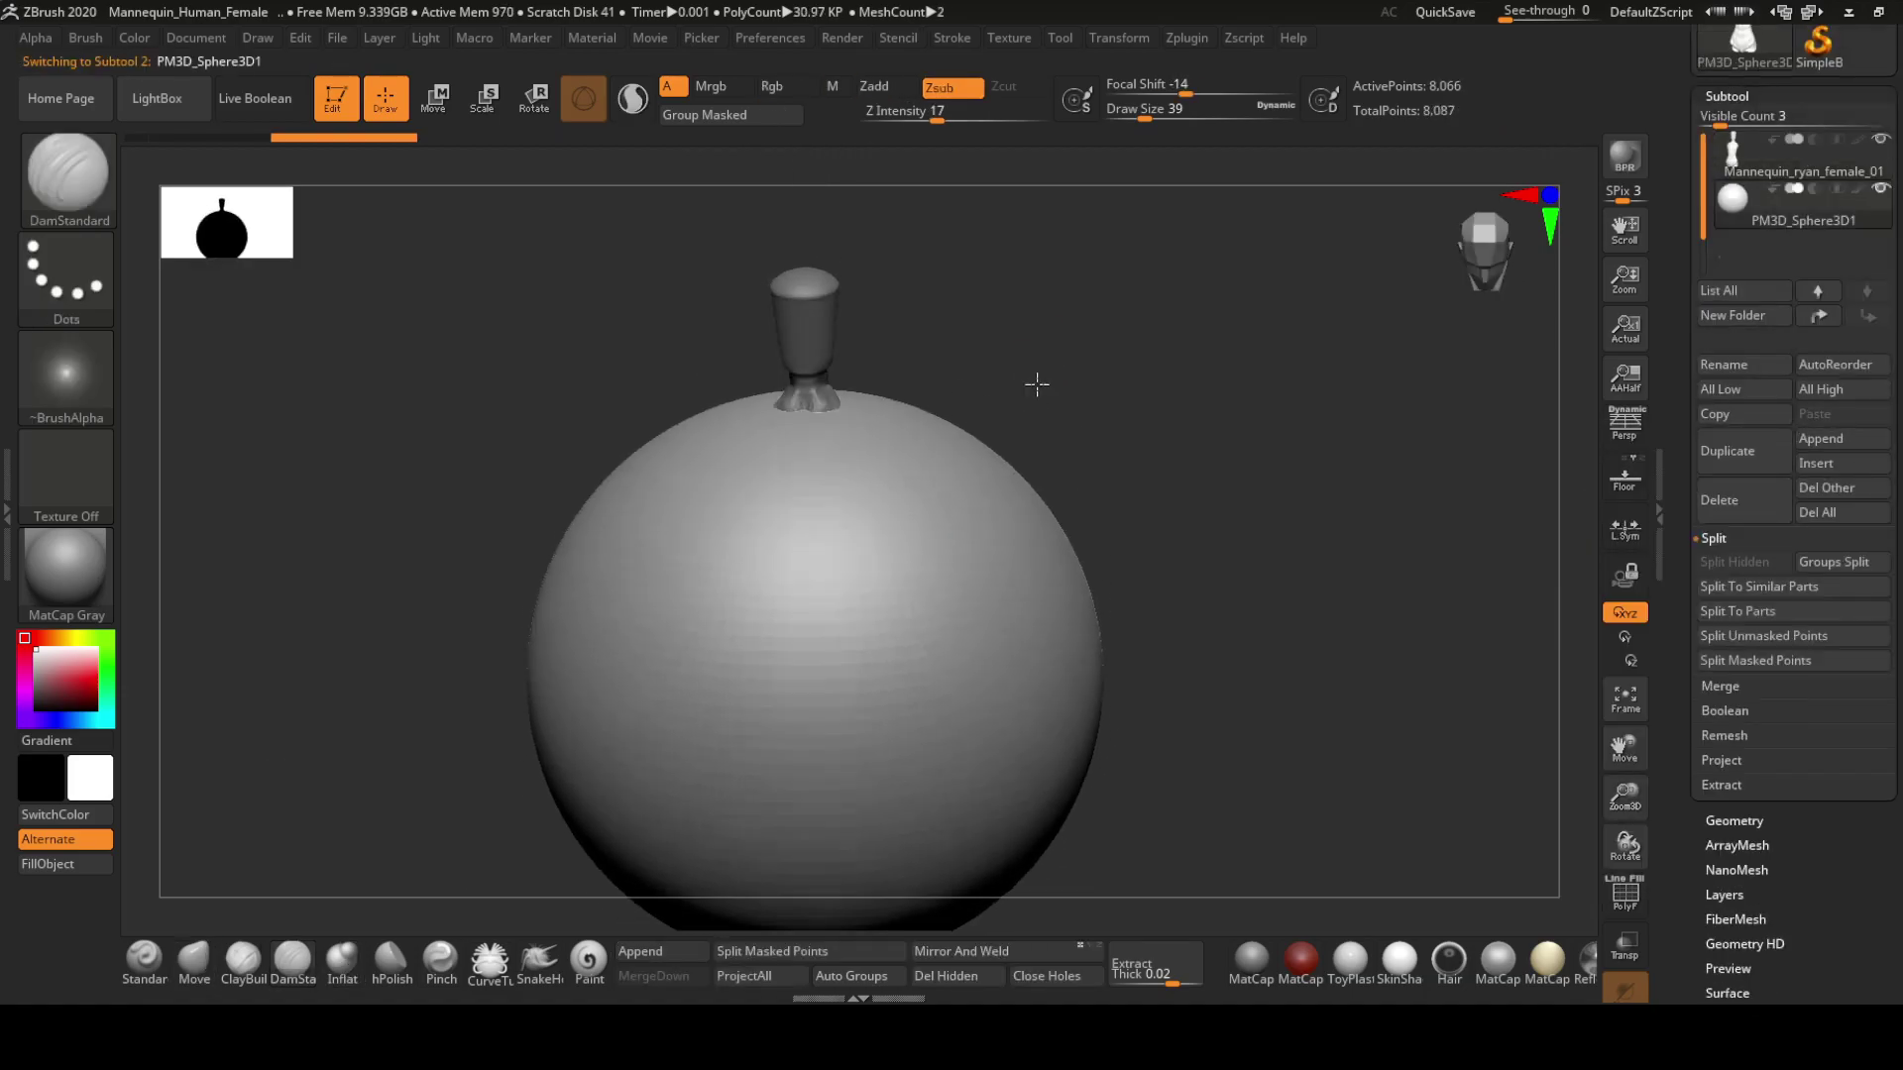
mouse_move(799, 700)
mouse_down()
mouse_move(773, 734)
mouse_move(722, 671)
mouse_up()
right_drag(753, 595, 899, 599)
click(194, 958)
mouse_move(701, 455)
right_down()
mouse_move(637, 455)
mouse_move(695, 541)
mouse_move(1016, 578)
mouse_move(892, 565)
right_up()
key(w)
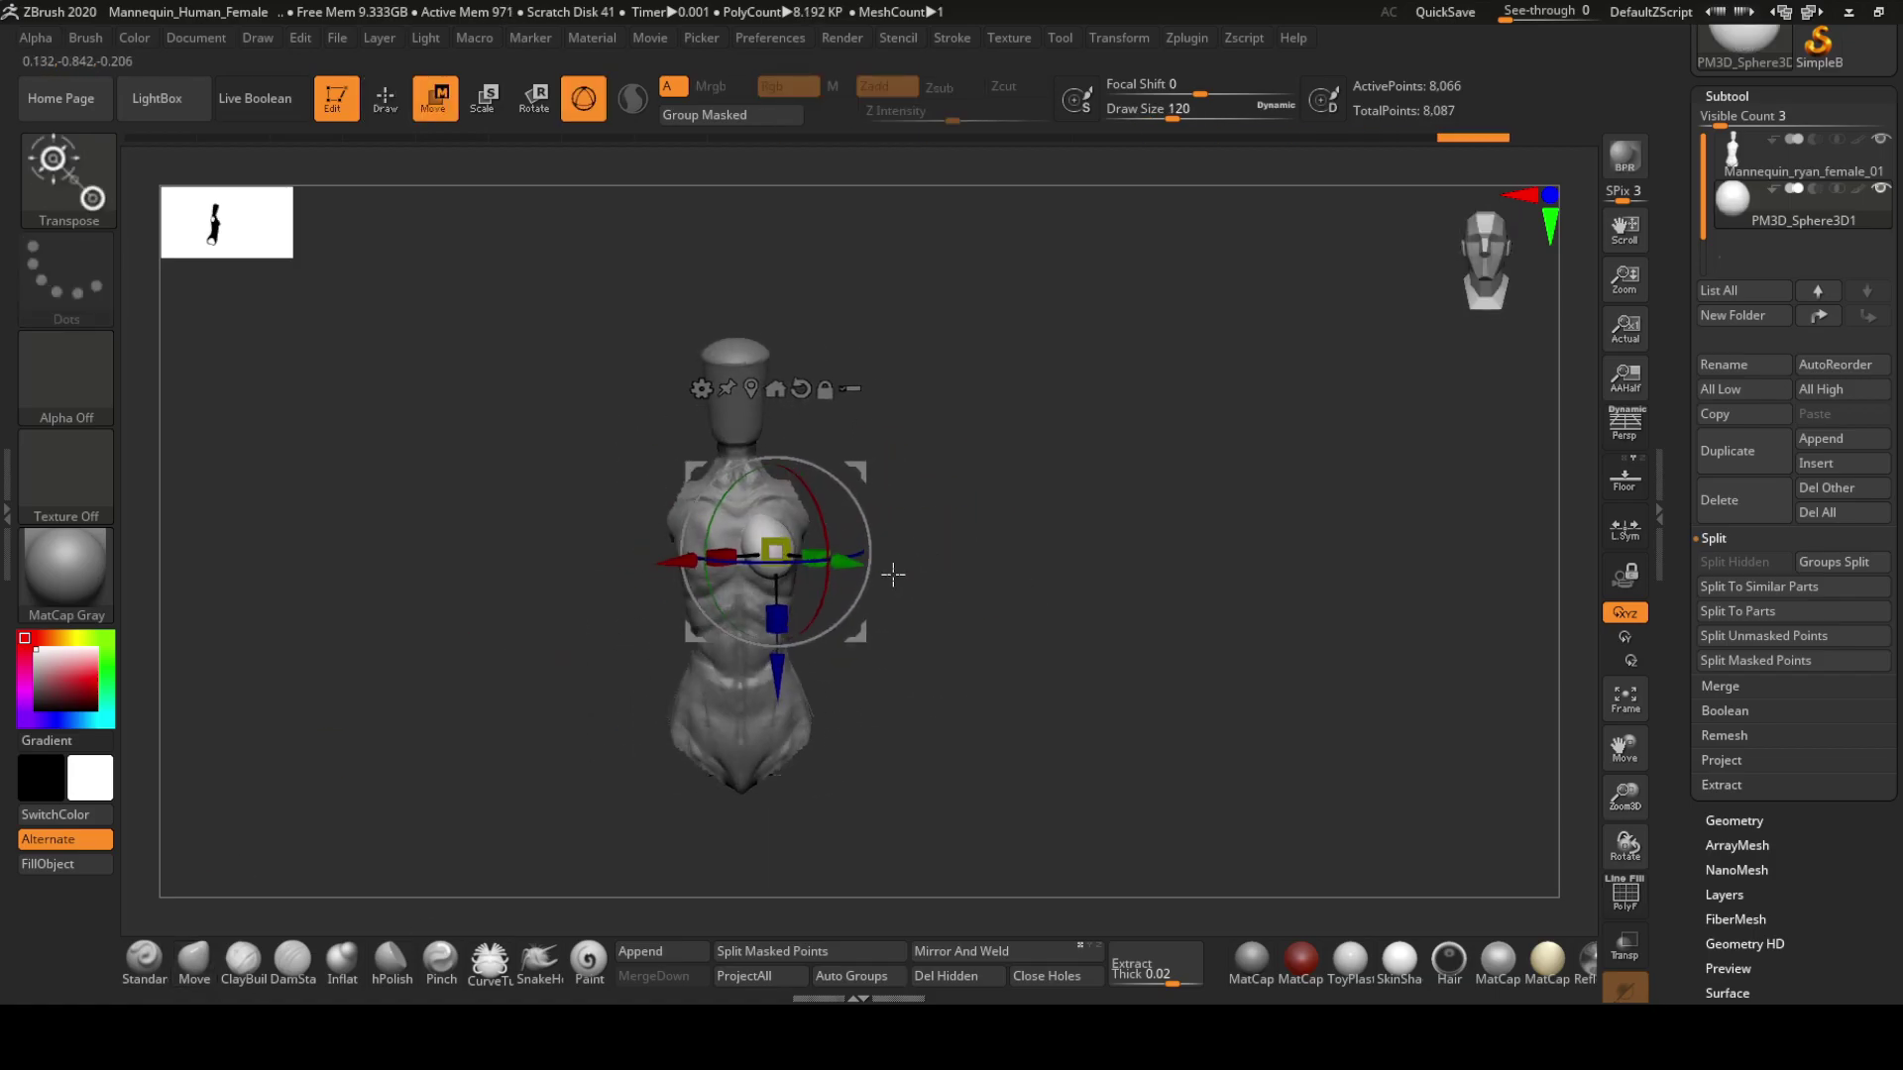
key(q)
mouse_move(781, 491)
right_down()
mouse_move(694, 555)
mouse_move(803, 535)
right_up()
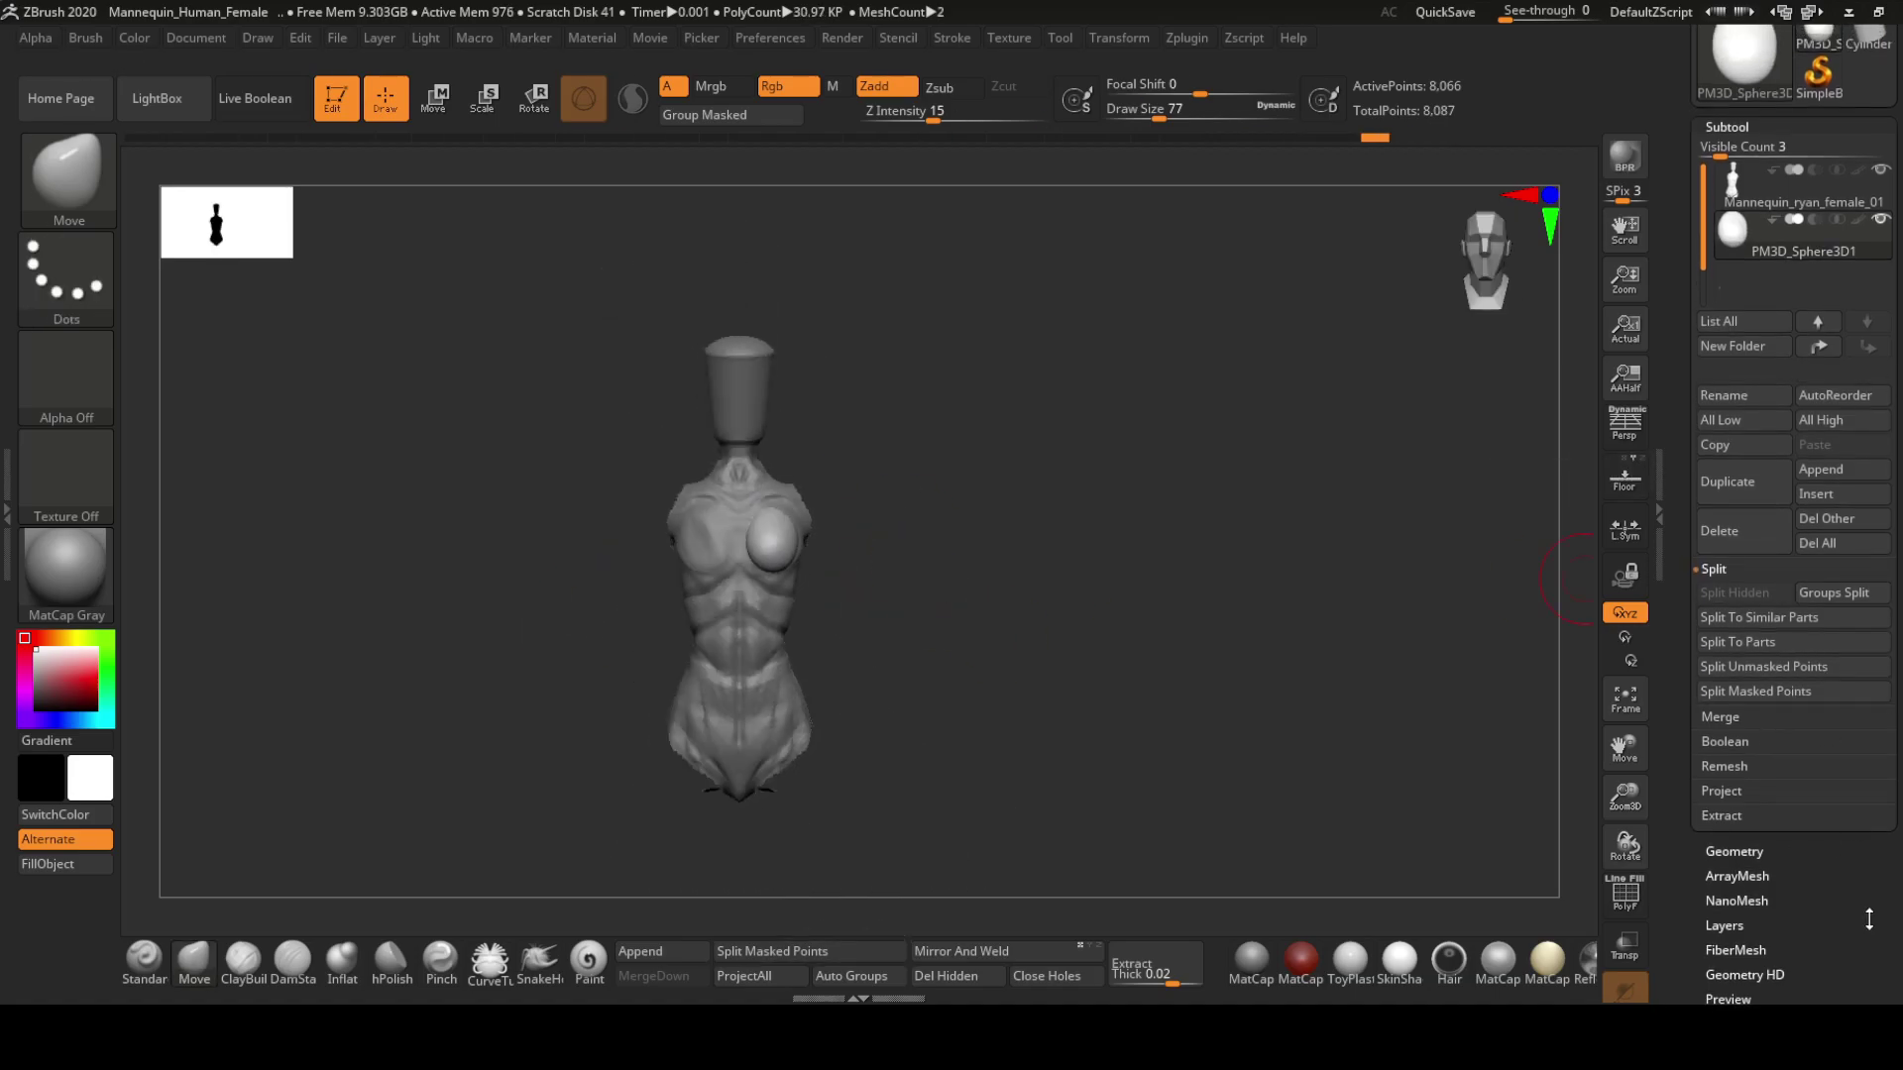
Mirror the breast to the other side with Geometry > Modify Topology > Mirror And Weld
drag(1869, 919, 1732, 716)
click(1735, 520)
click(1749, 637)
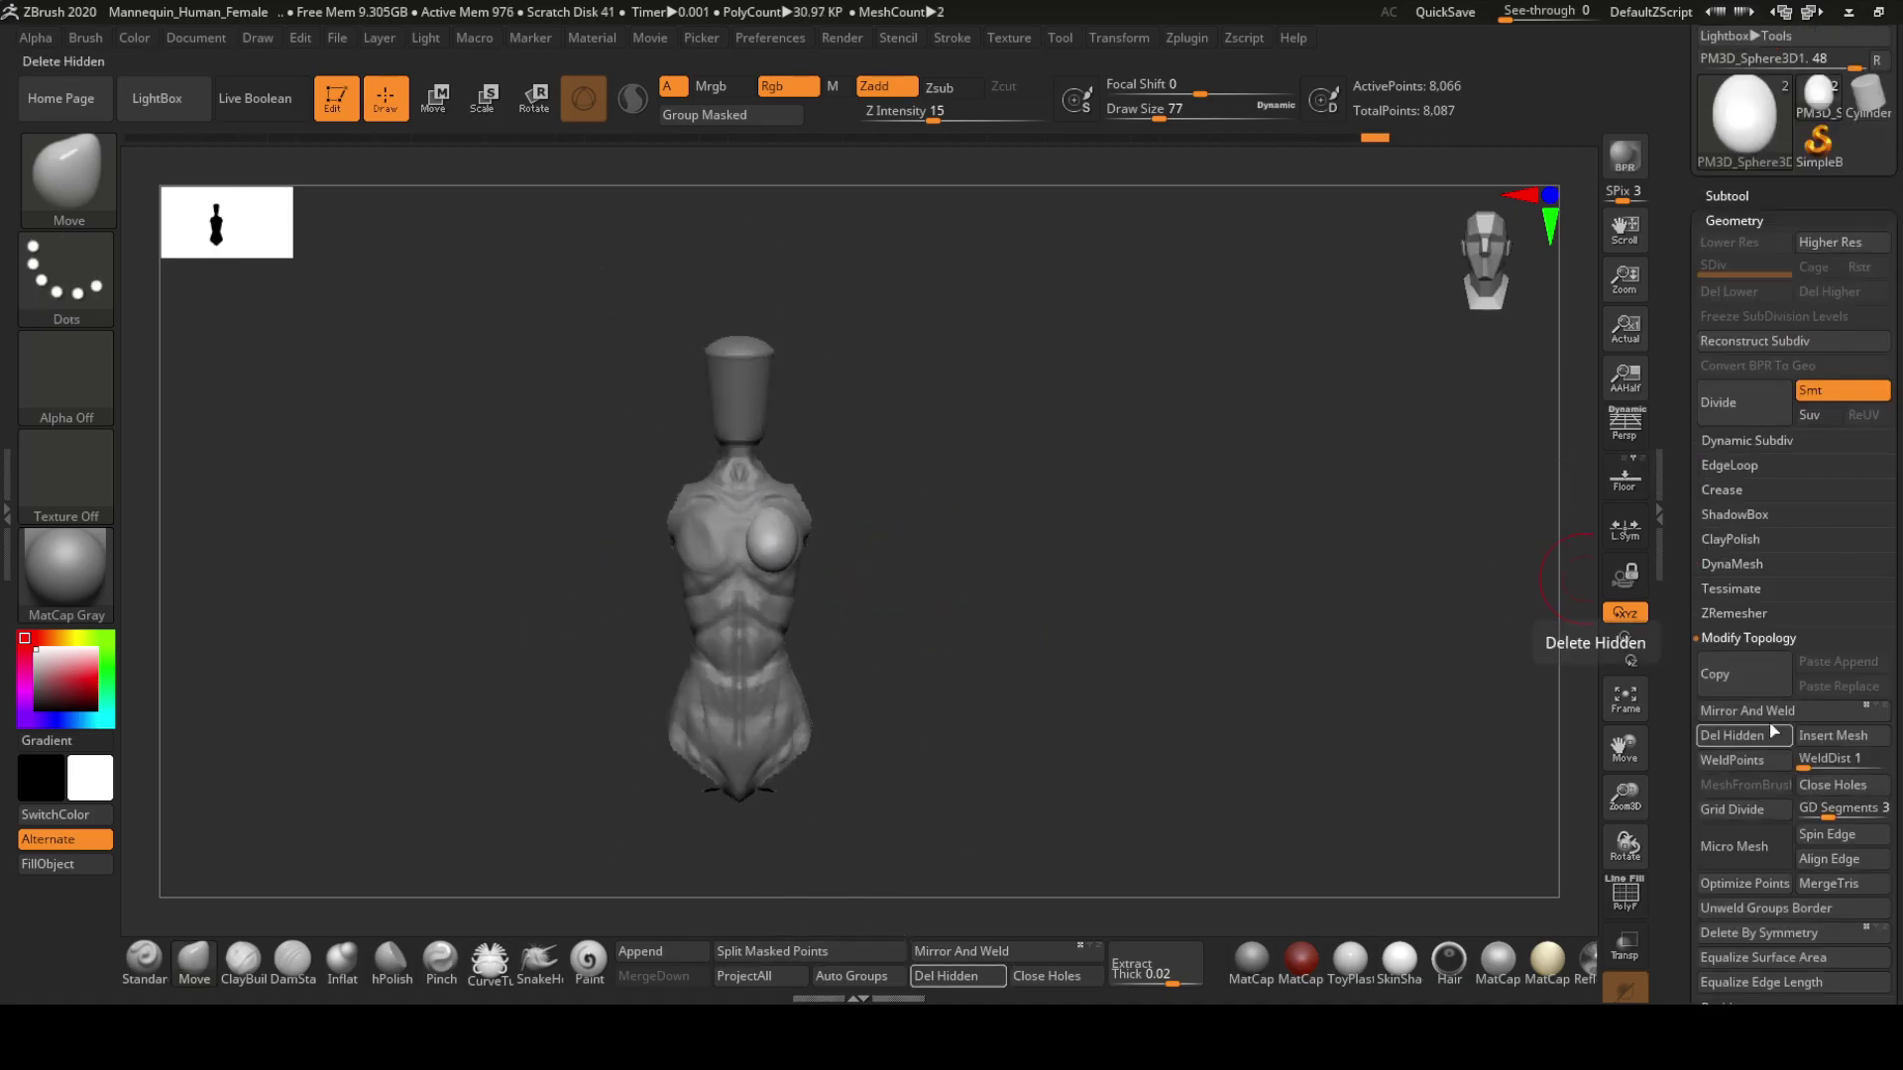
click(1746, 711)
drag(636, 571, 617, 615)
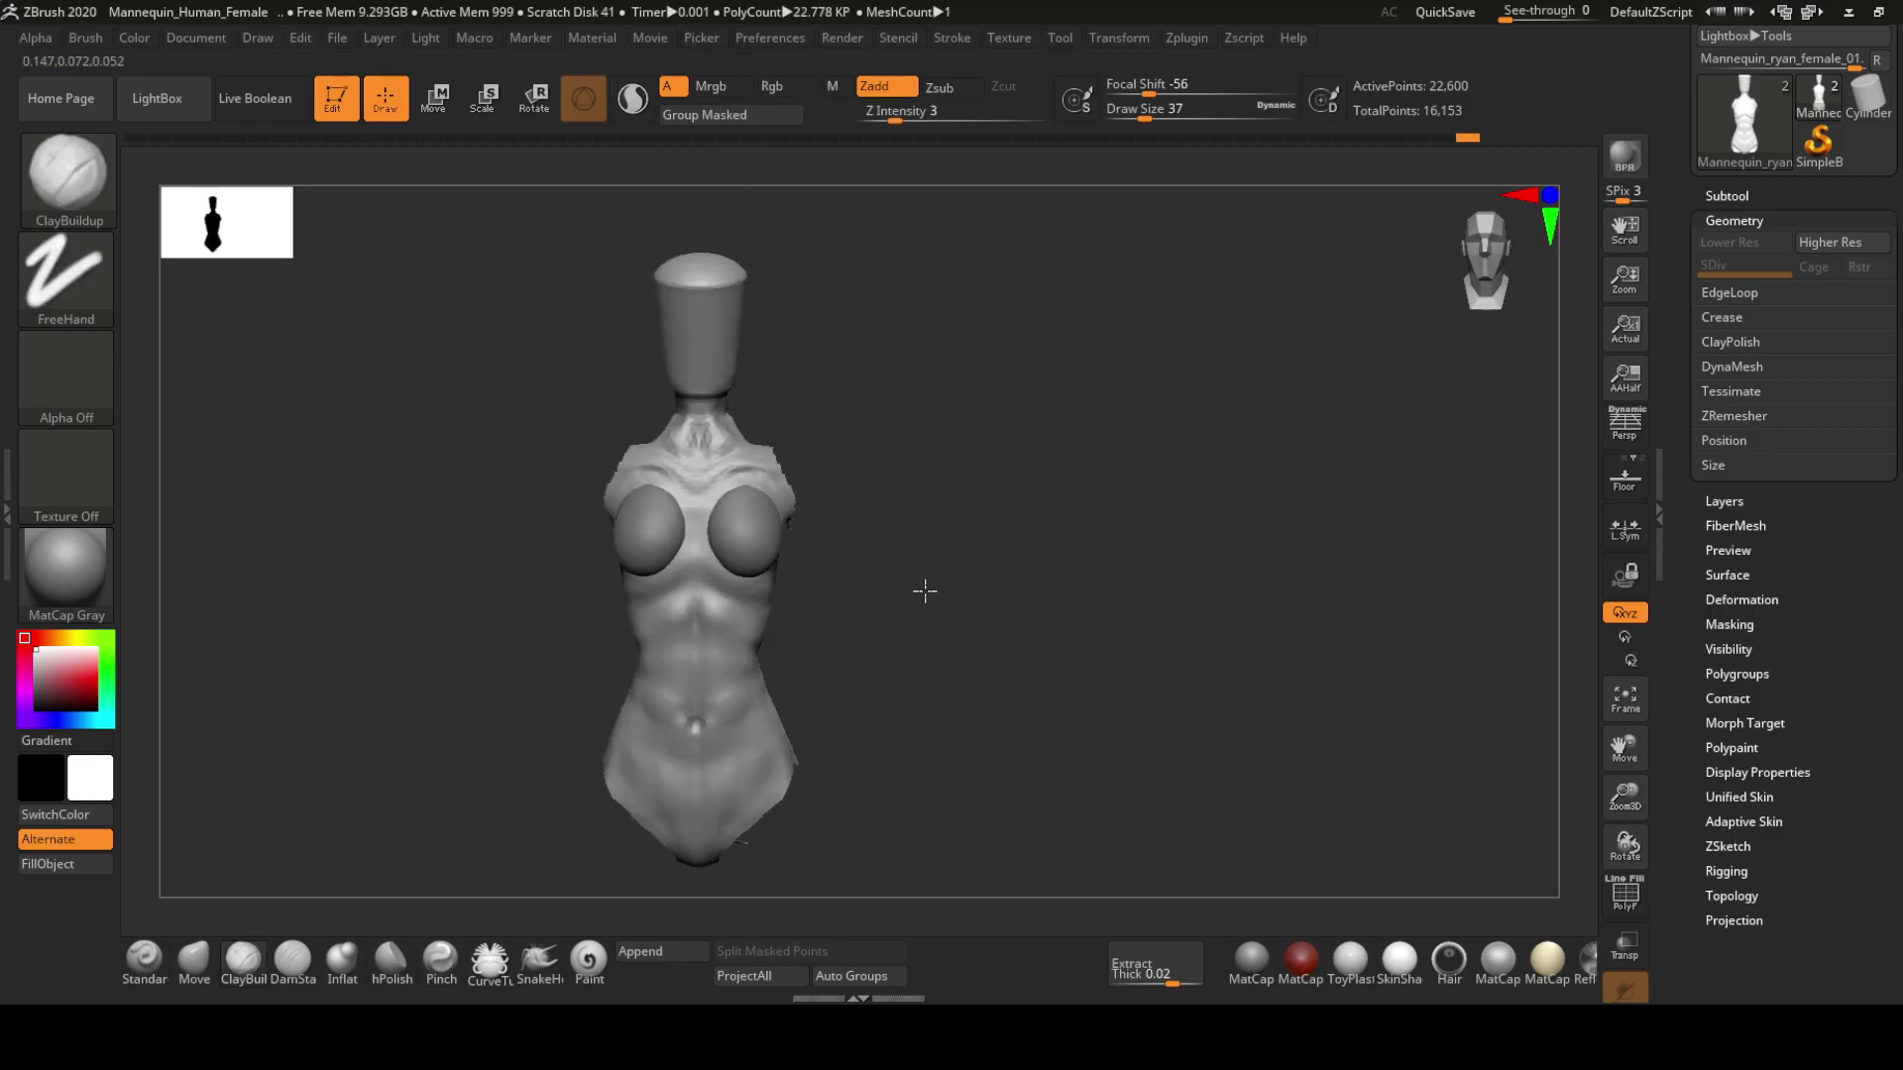
Orbit around the torso's back while deepening the spine and back-muscle lines
drag(925, 592, 745, 433)
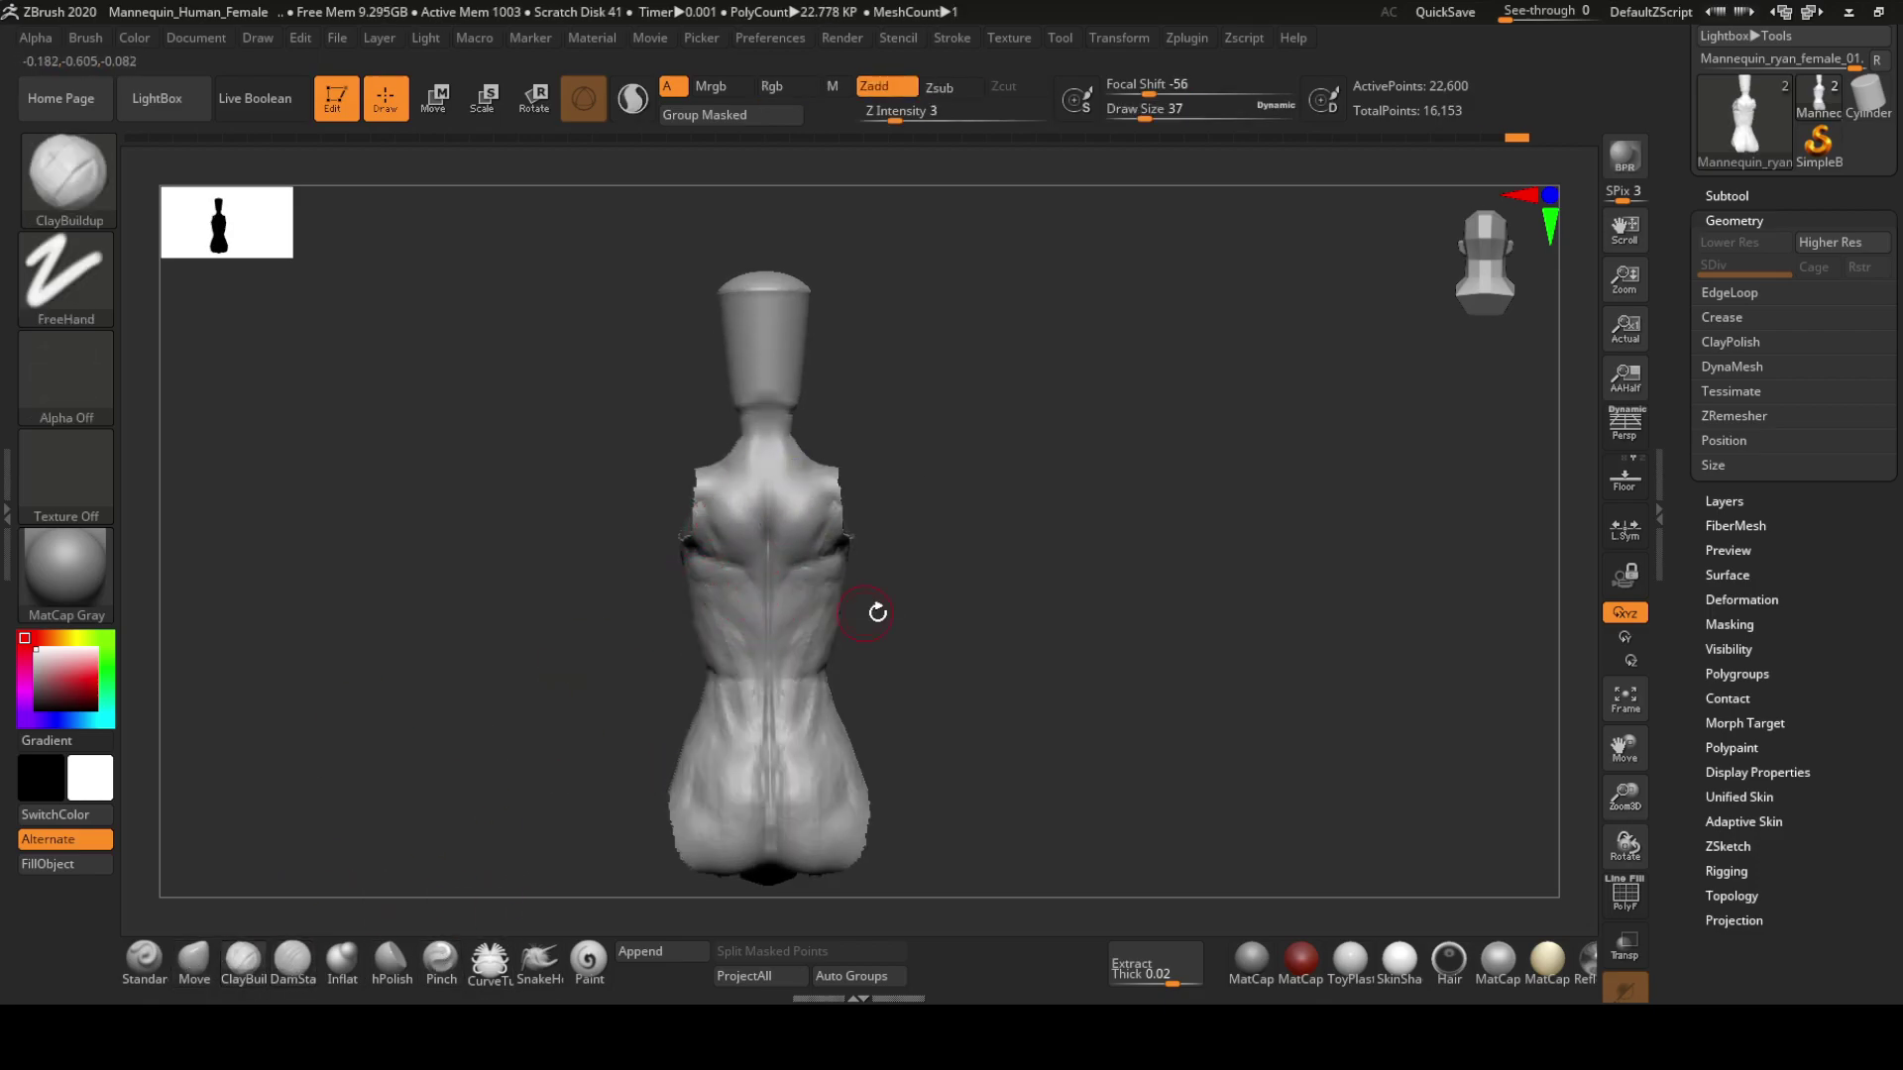
drag(877, 611, 837, 624)
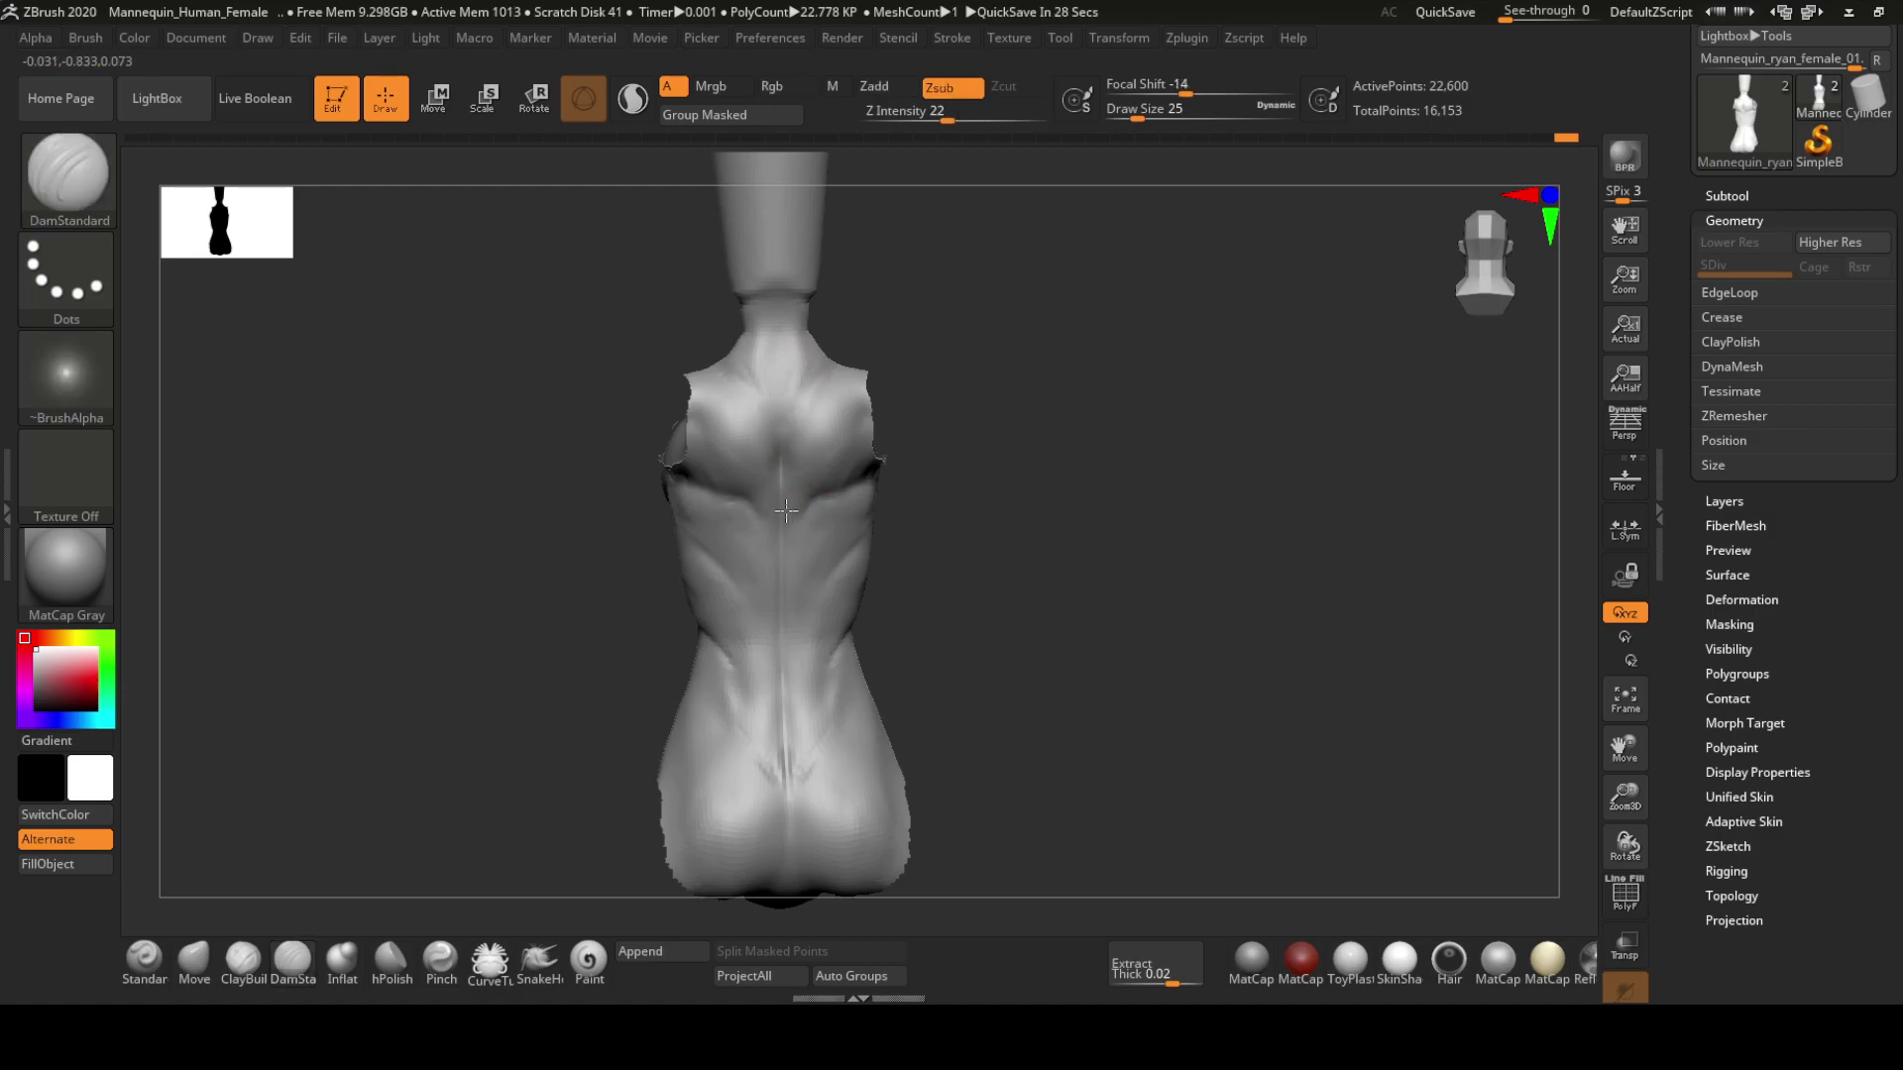
drag(991, 595, 853, 747)
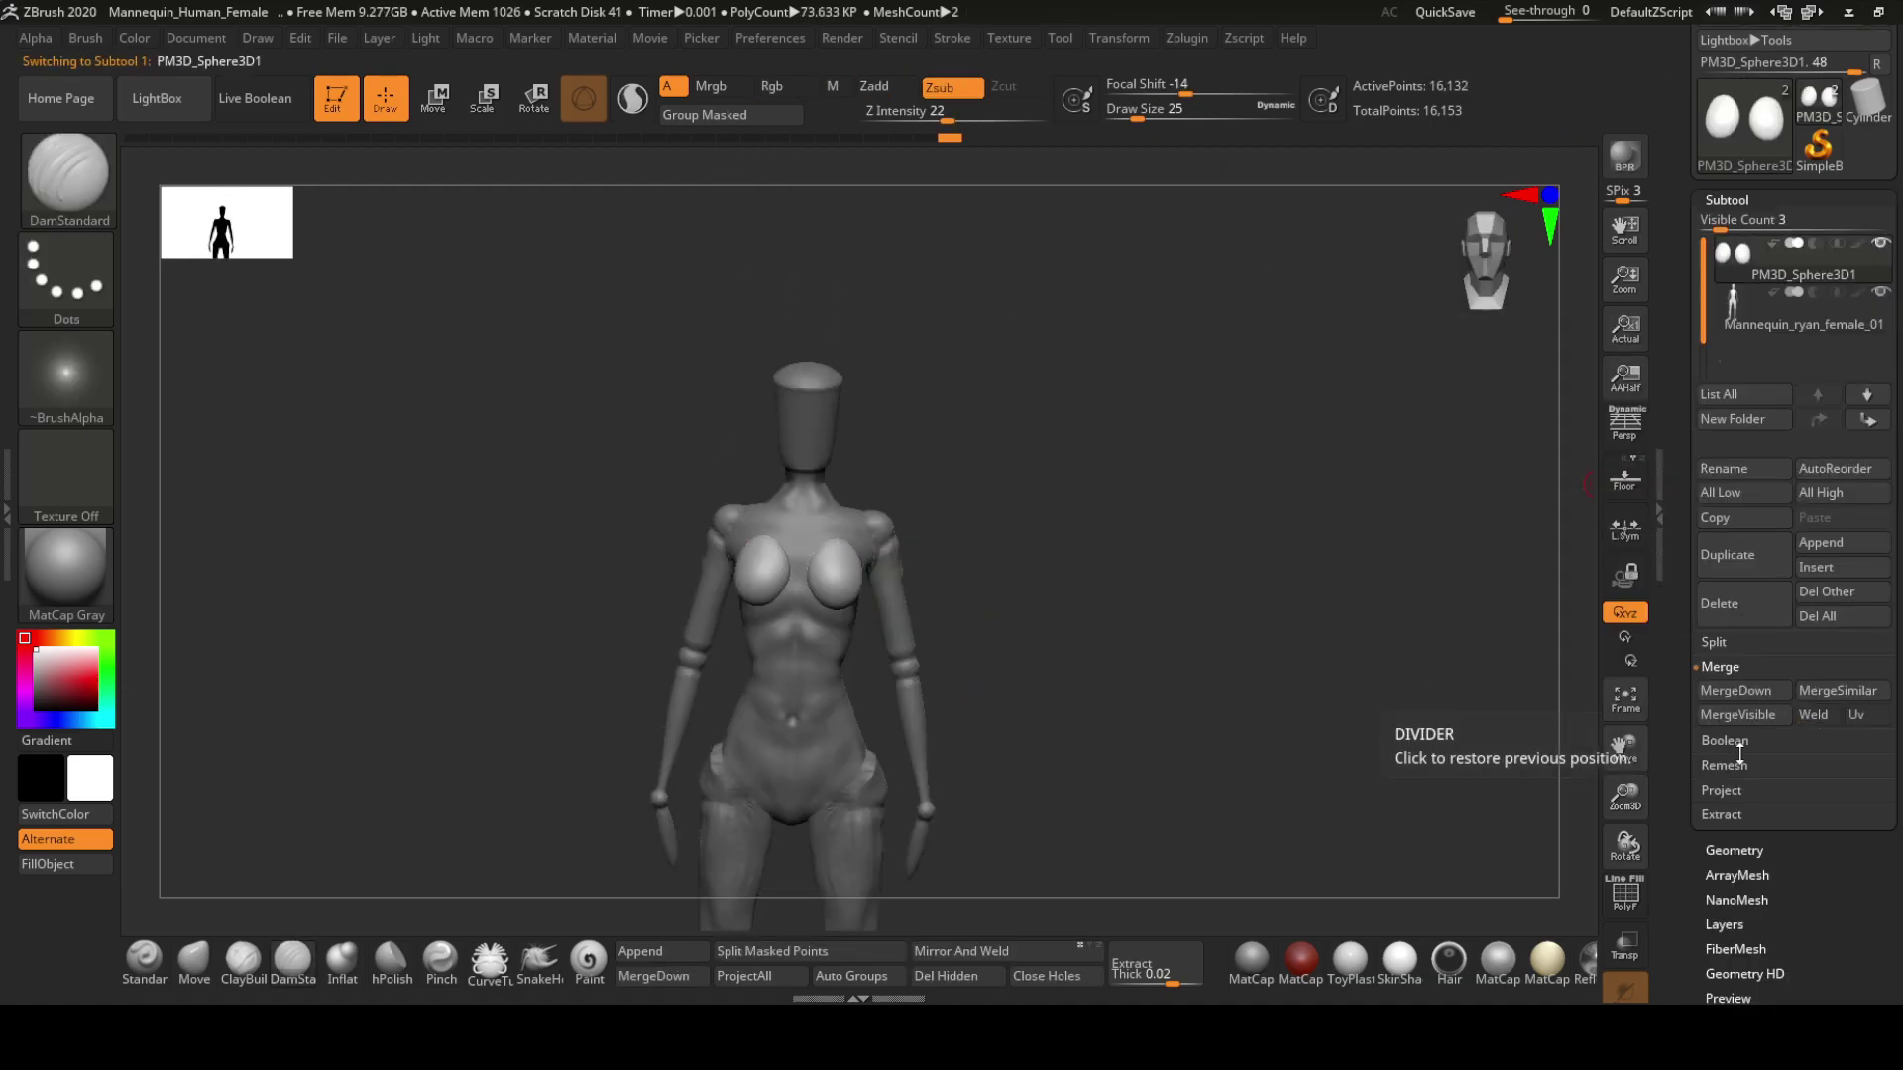
Merge the visible body subtools into one mesh and remesh it with DynaMesh
click(1555, 734)
drag(1006, 472, 1338, 539)
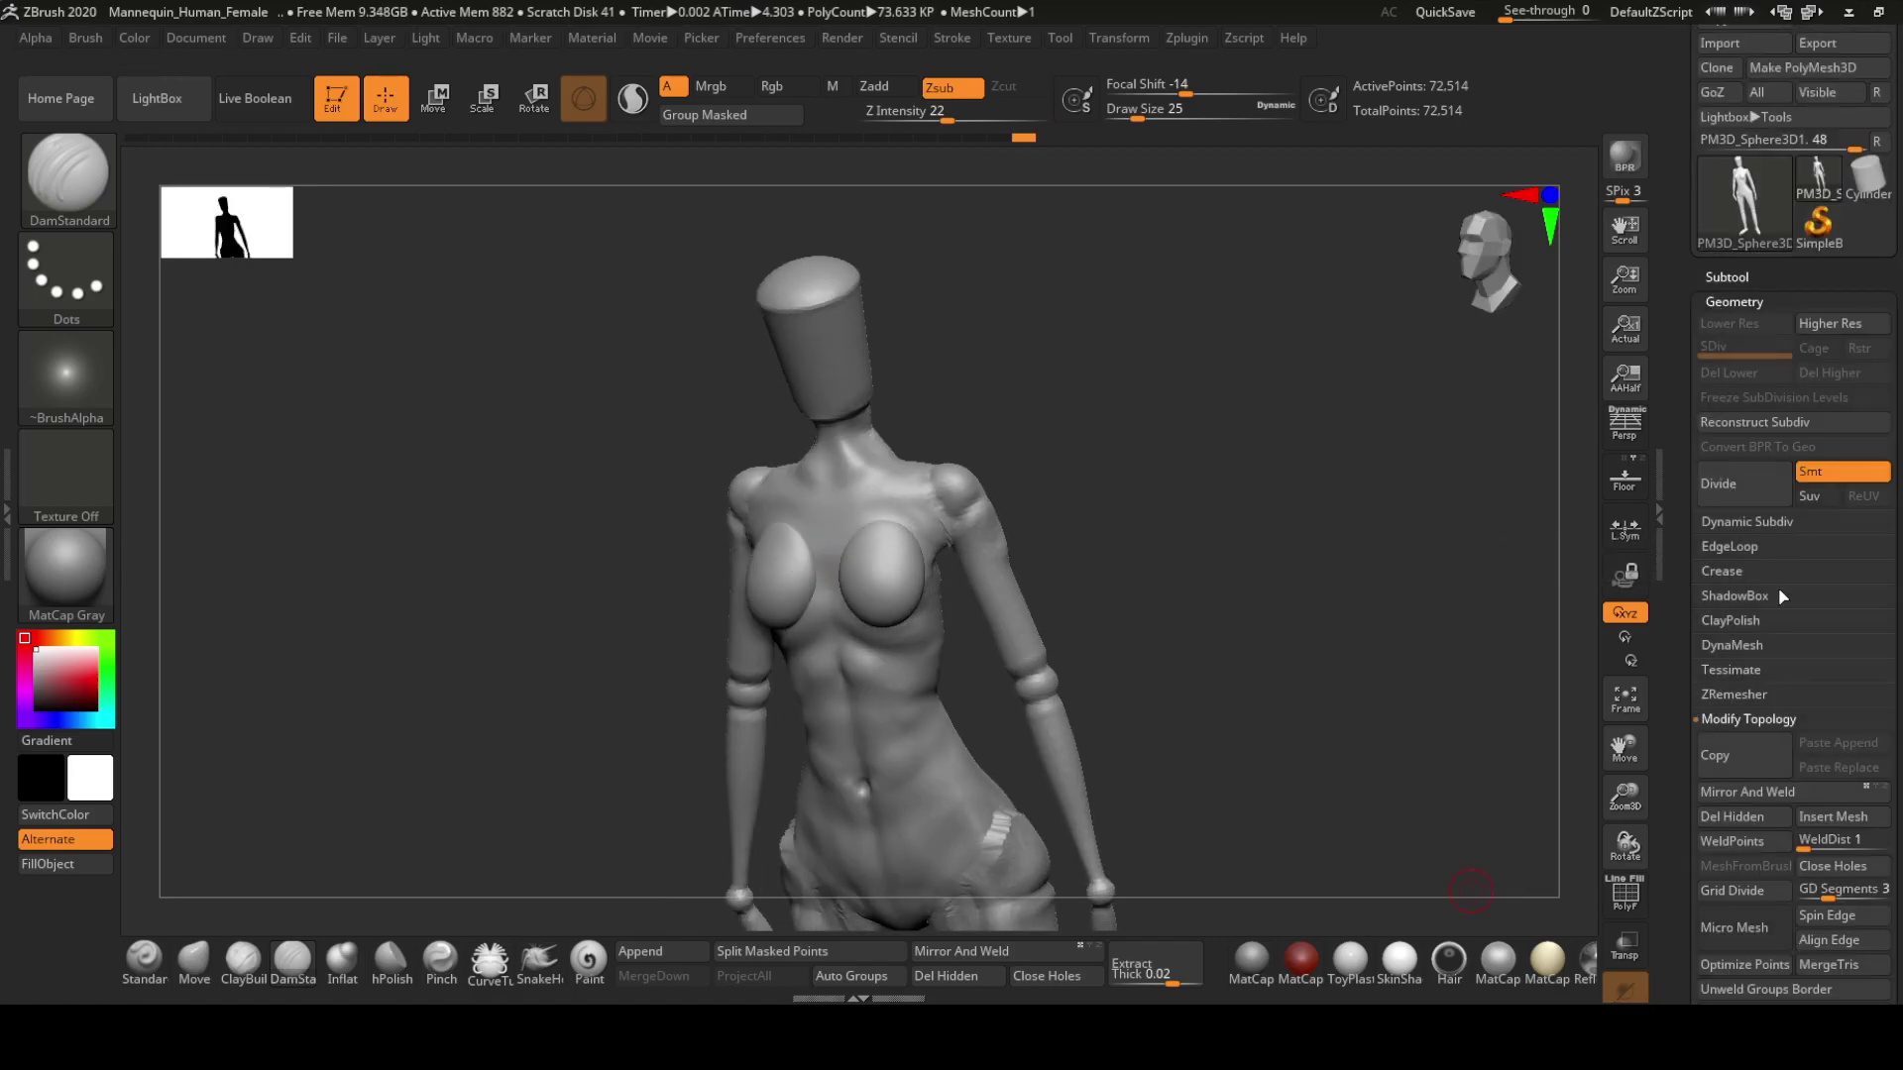
click(1759, 684)
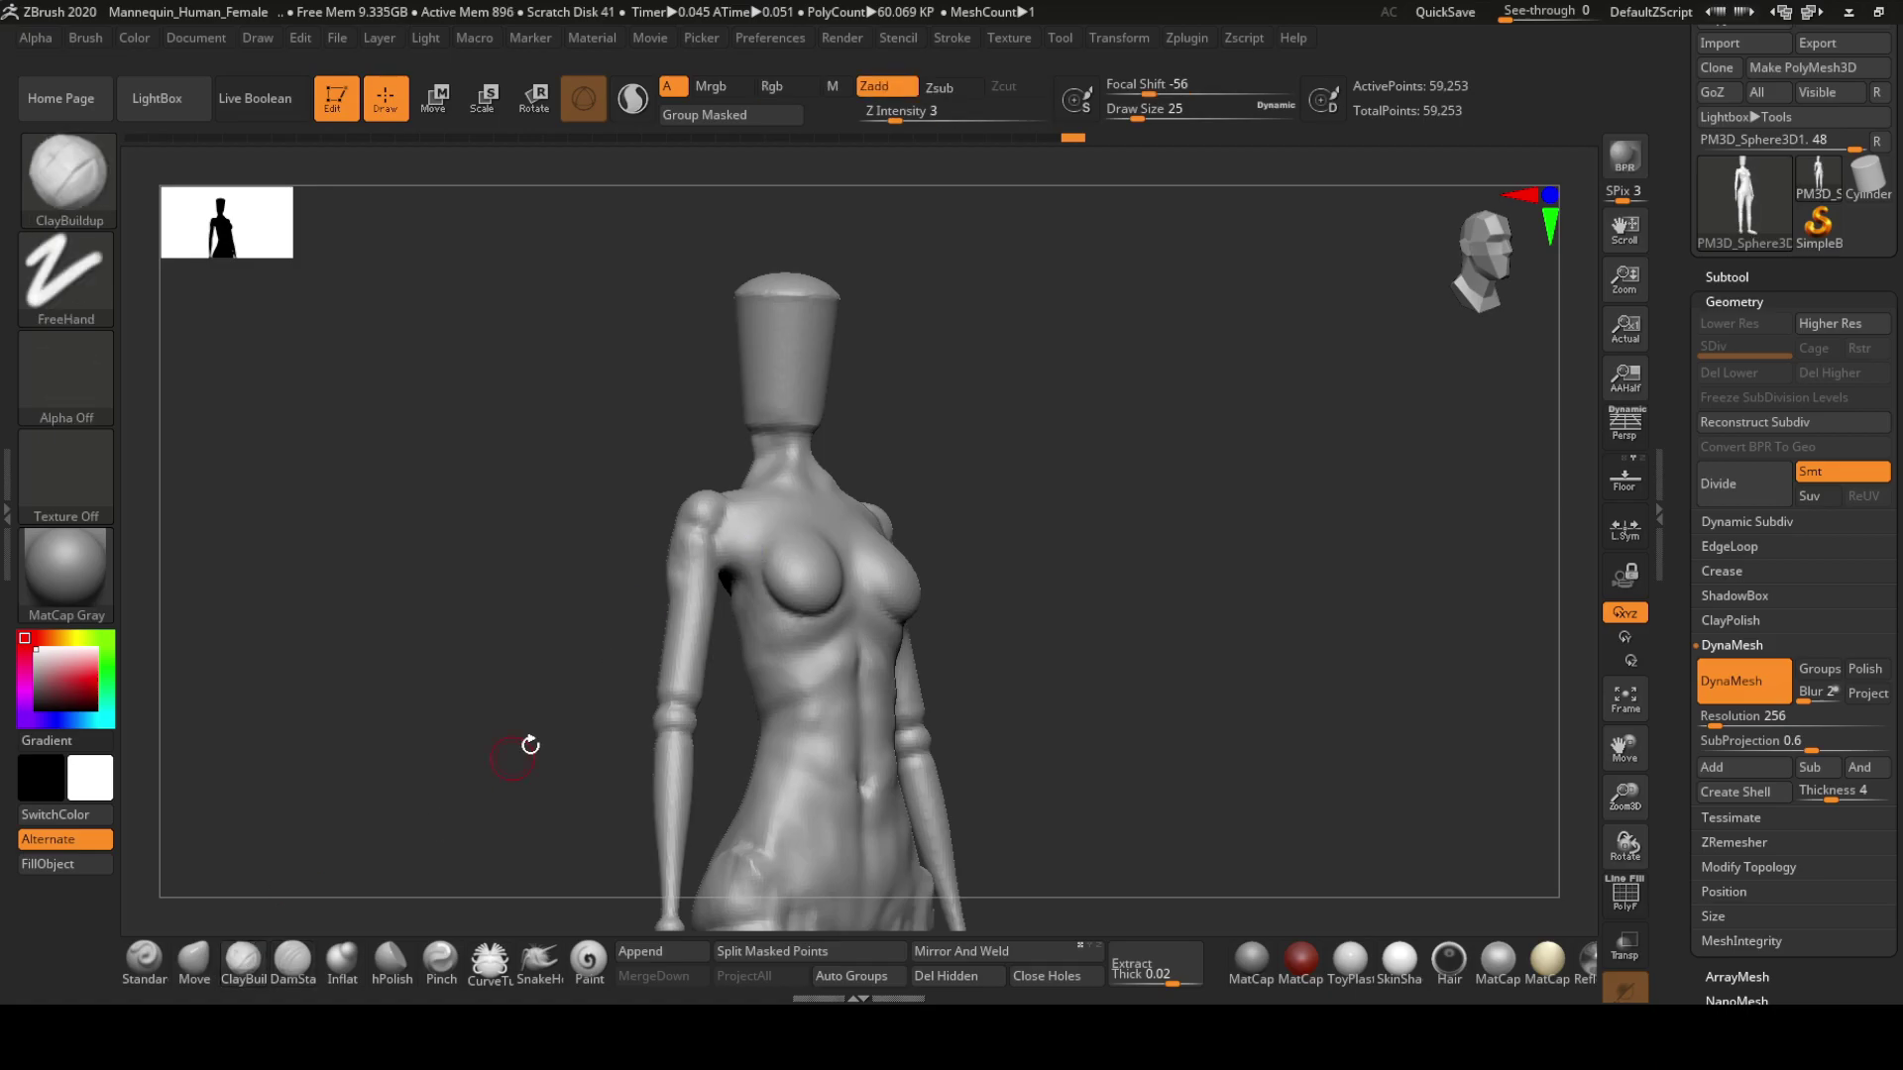
Smooth the buttocks and crotch, then reshape the back and hips with the Move brush
mouse_move(749, 562)
mouse_down()
mouse_move(817, 583)
mouse_move(877, 715)
mouse_move(871, 671)
mouse_move(871, 743)
mouse_move(852, 698)
mouse_up()
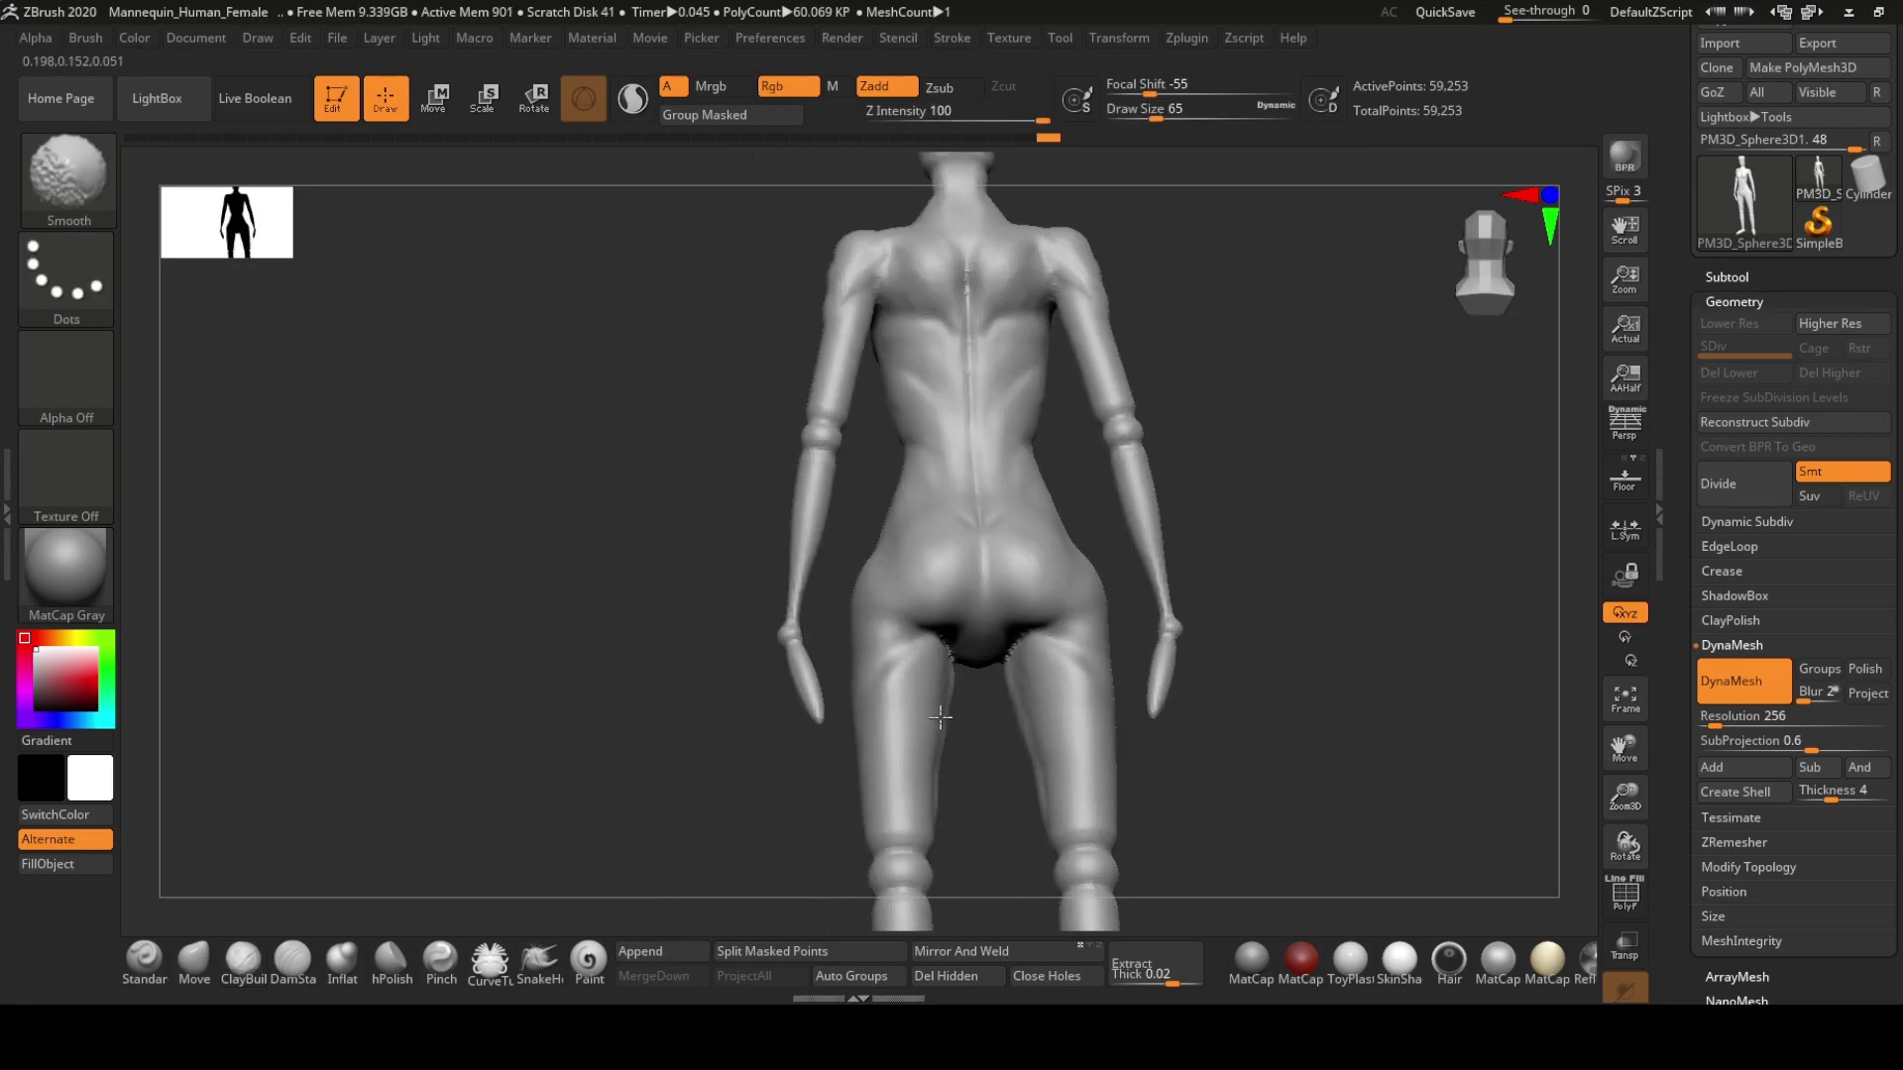
key(b)
key(m)
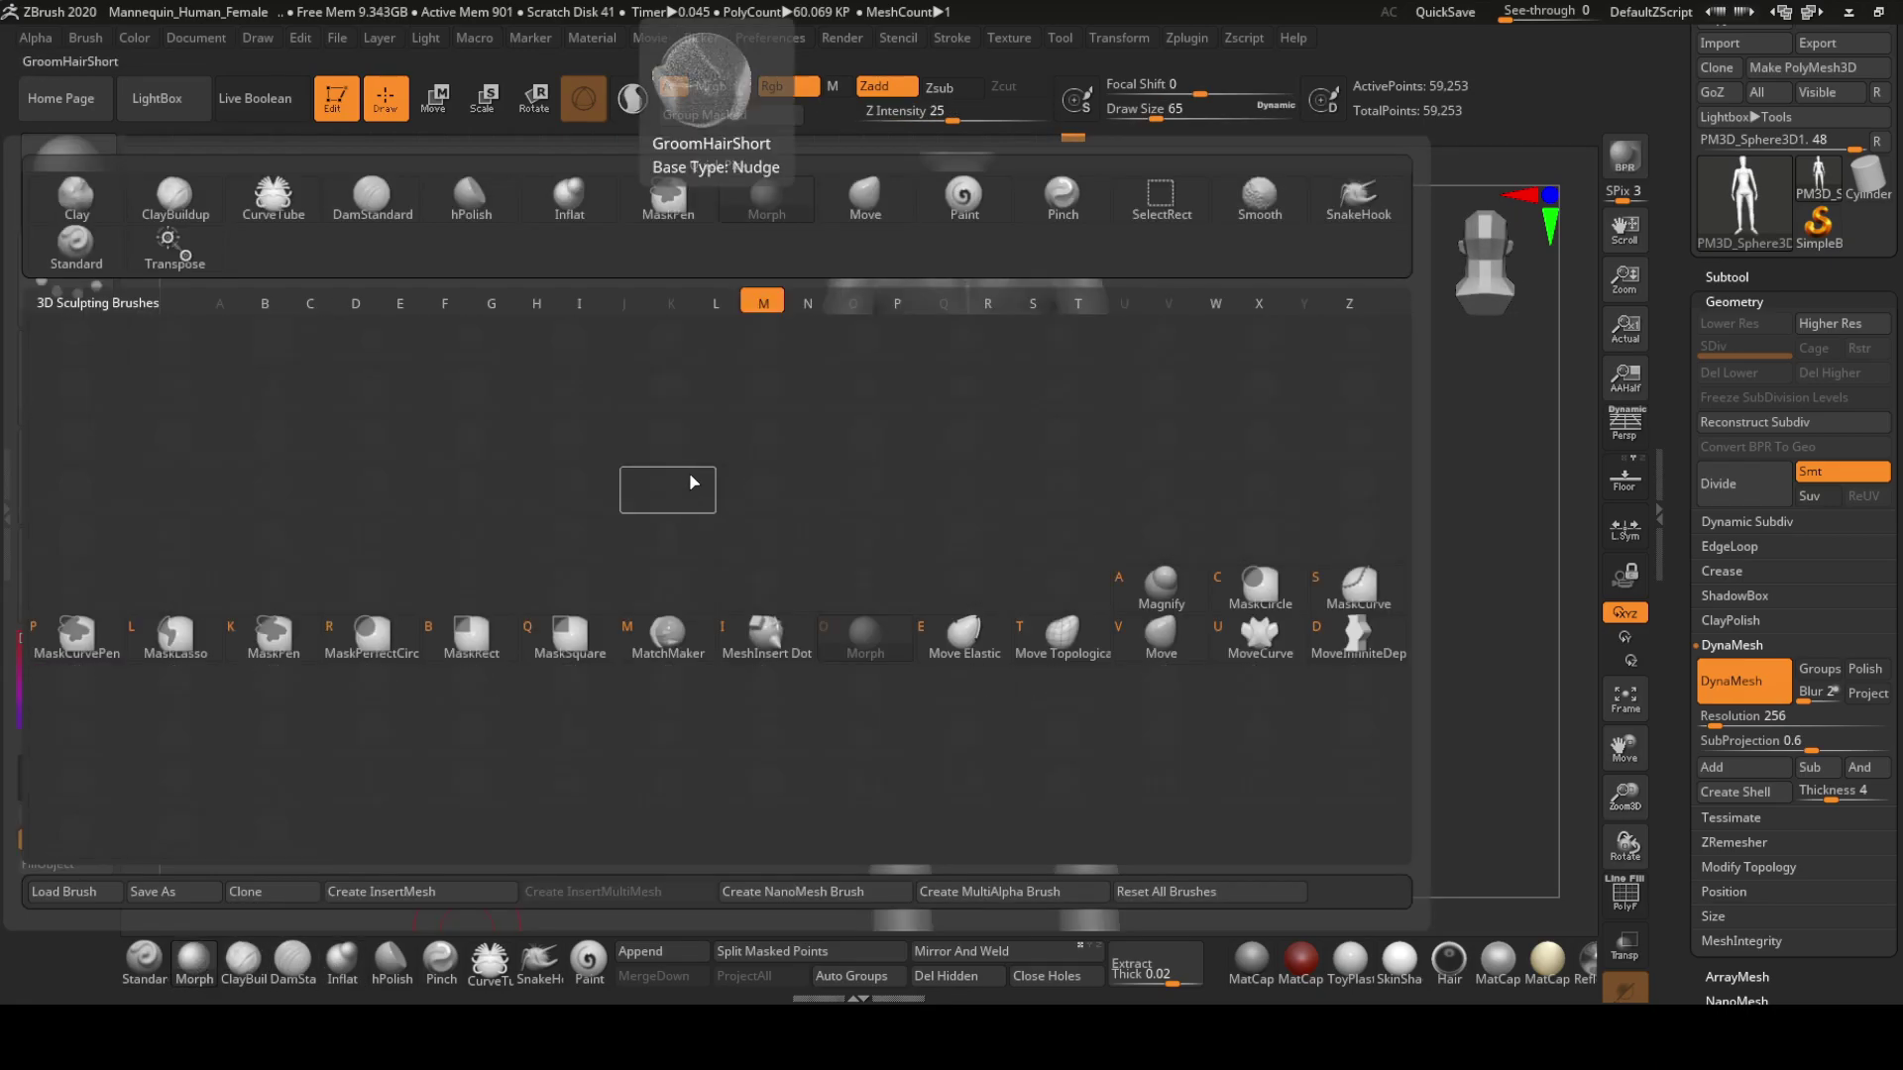
key(Escape)
key(b)
key(m)
key(v)
mouse_move(949, 656)
mouse_down()
mouse_move(893, 539)
mouse_move(826, 505)
mouse_up()
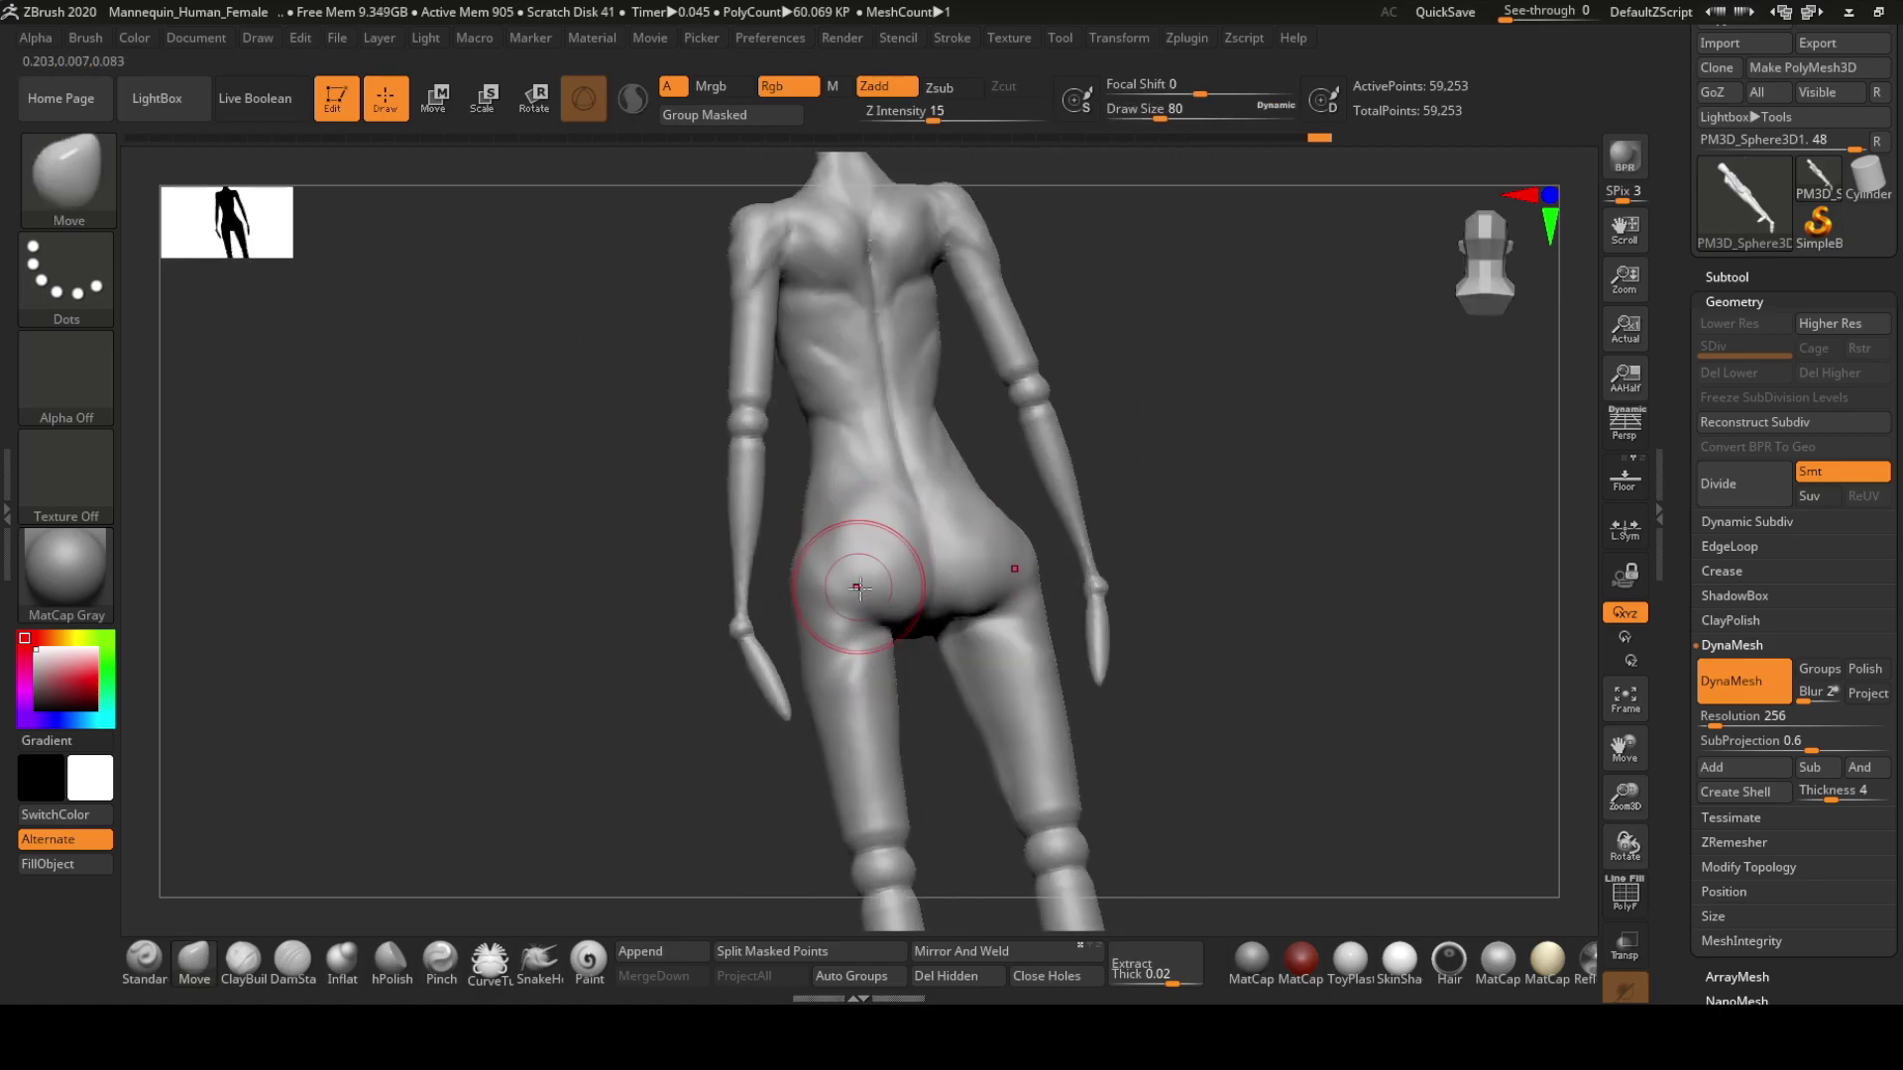
shift+drag(813, 589, 951, 663)
Isolate the two arms and build up their muscle forms with ClayBuildup
ctrl+shift+click(865, 508)
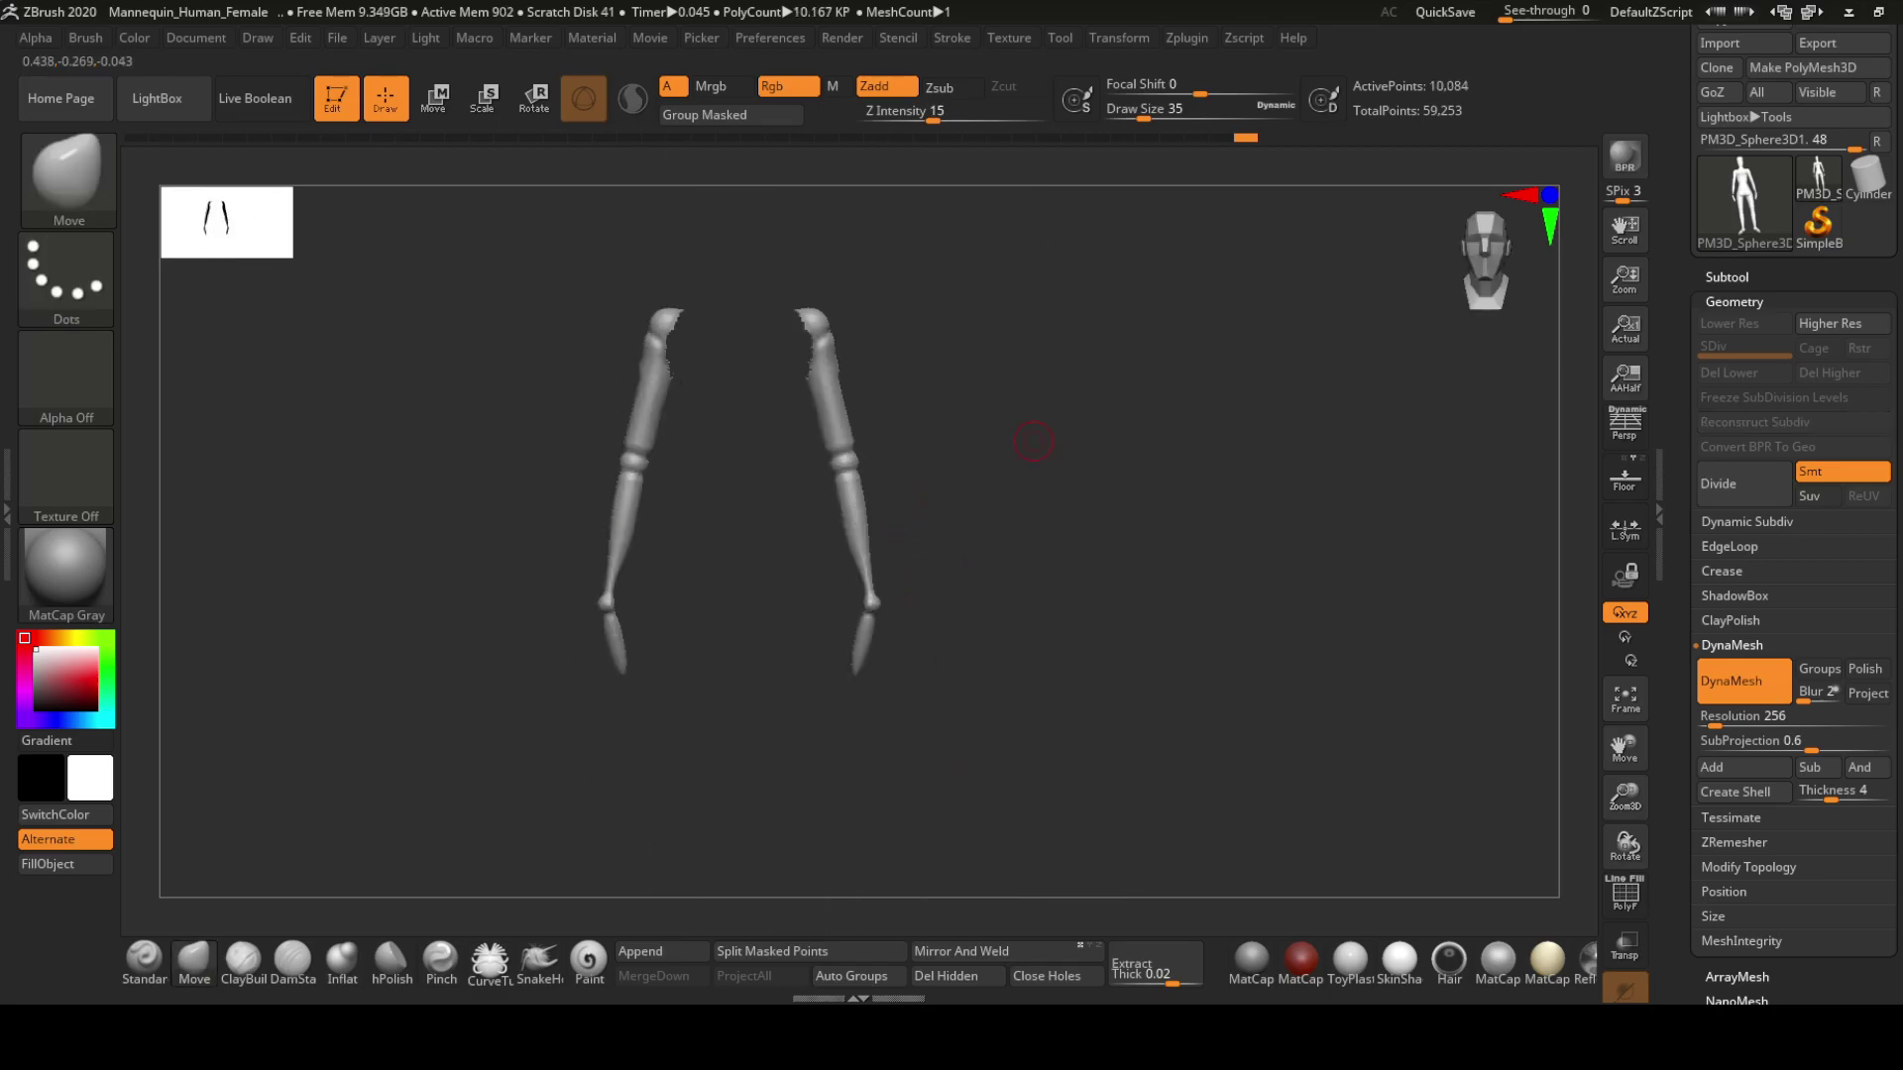
mouse_move(1079, 451)
mouse_down()
mouse_move(803, 474)
mouse_move(803, 397)
mouse_move(736, 564)
mouse_move(686, 568)
mouse_move(657, 482)
mouse_up()
click(242, 958)
key(space)
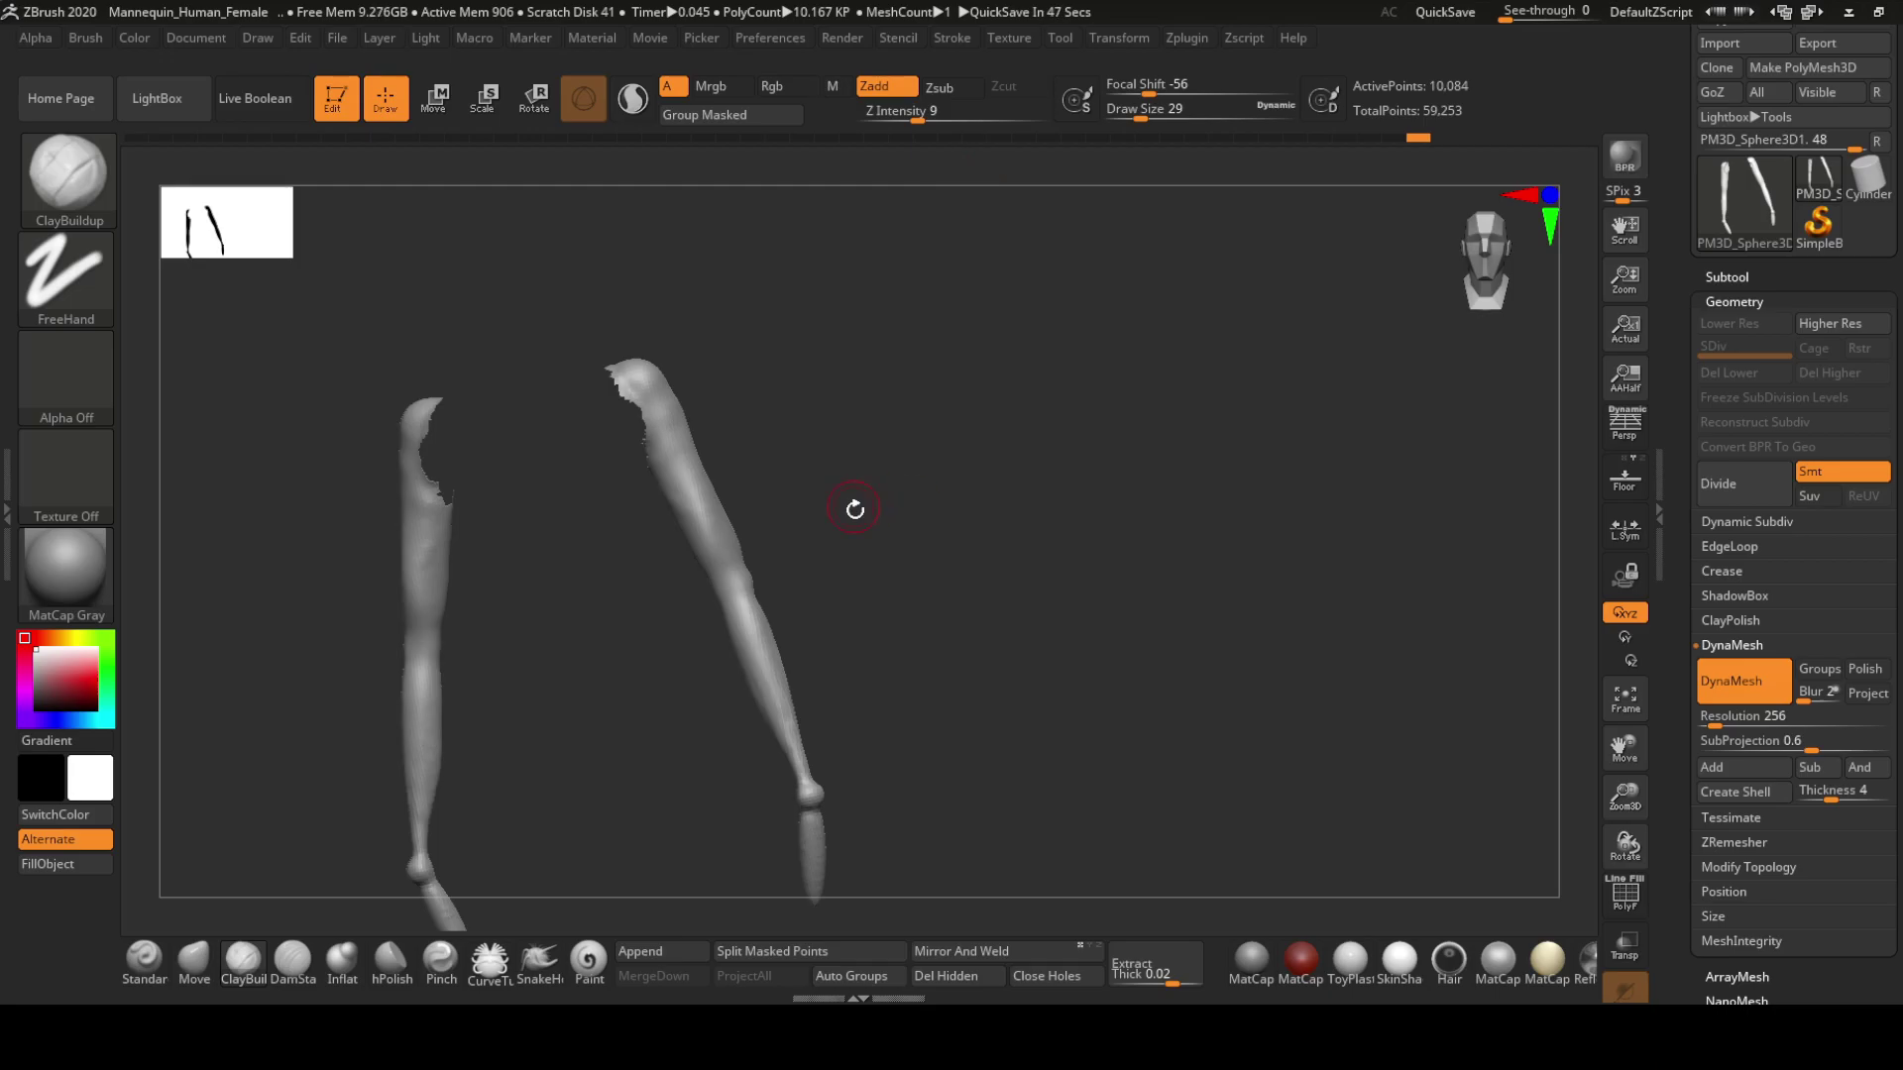
shift+drag(855, 509, 684, 512)
key(b)
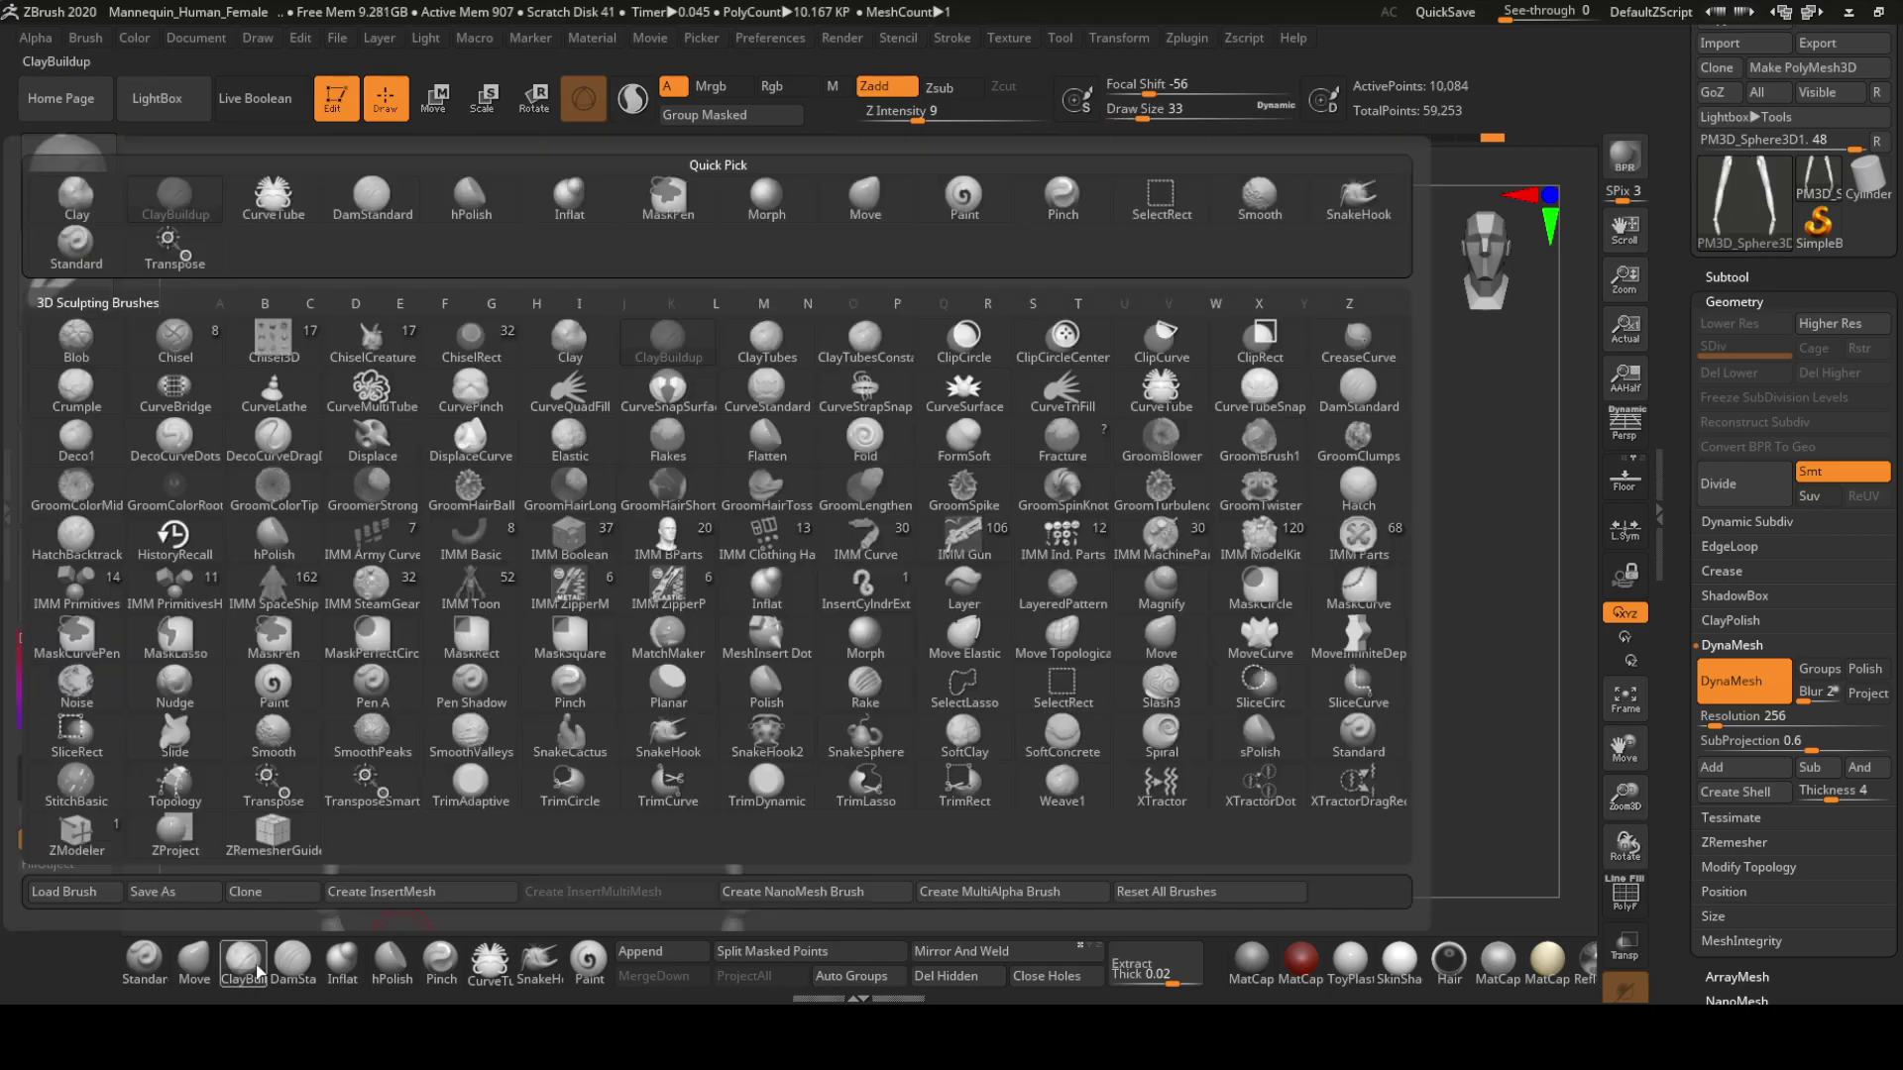
key(d)
key(s)
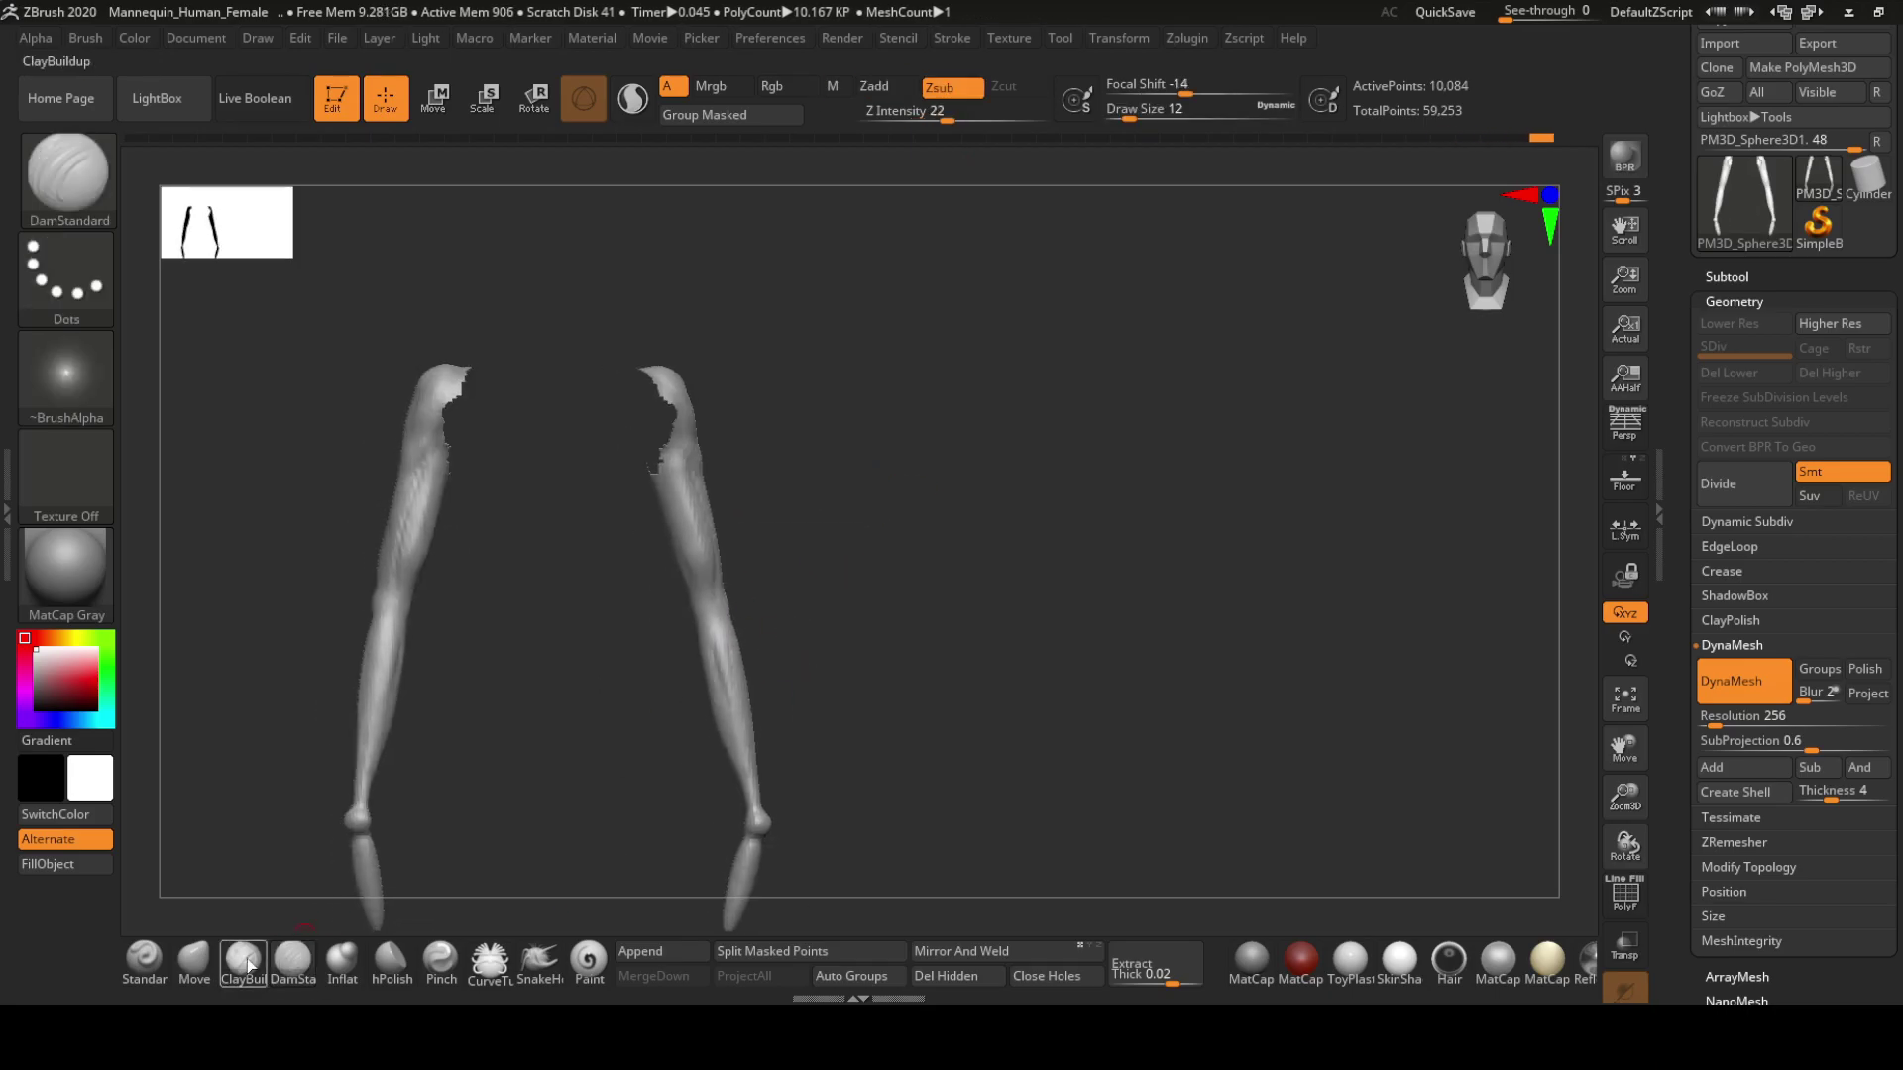
click(244, 959)
mouse_move(710, 701)
mouse_down()
mouse_move(680, 756)
mouse_move(697, 628)
mouse_move(789, 630)
mouse_move(913, 564)
mouse_up()
Carve forearm creases with DamStandard and inflate the arm surfaces
drag(811, 531, 862, 594)
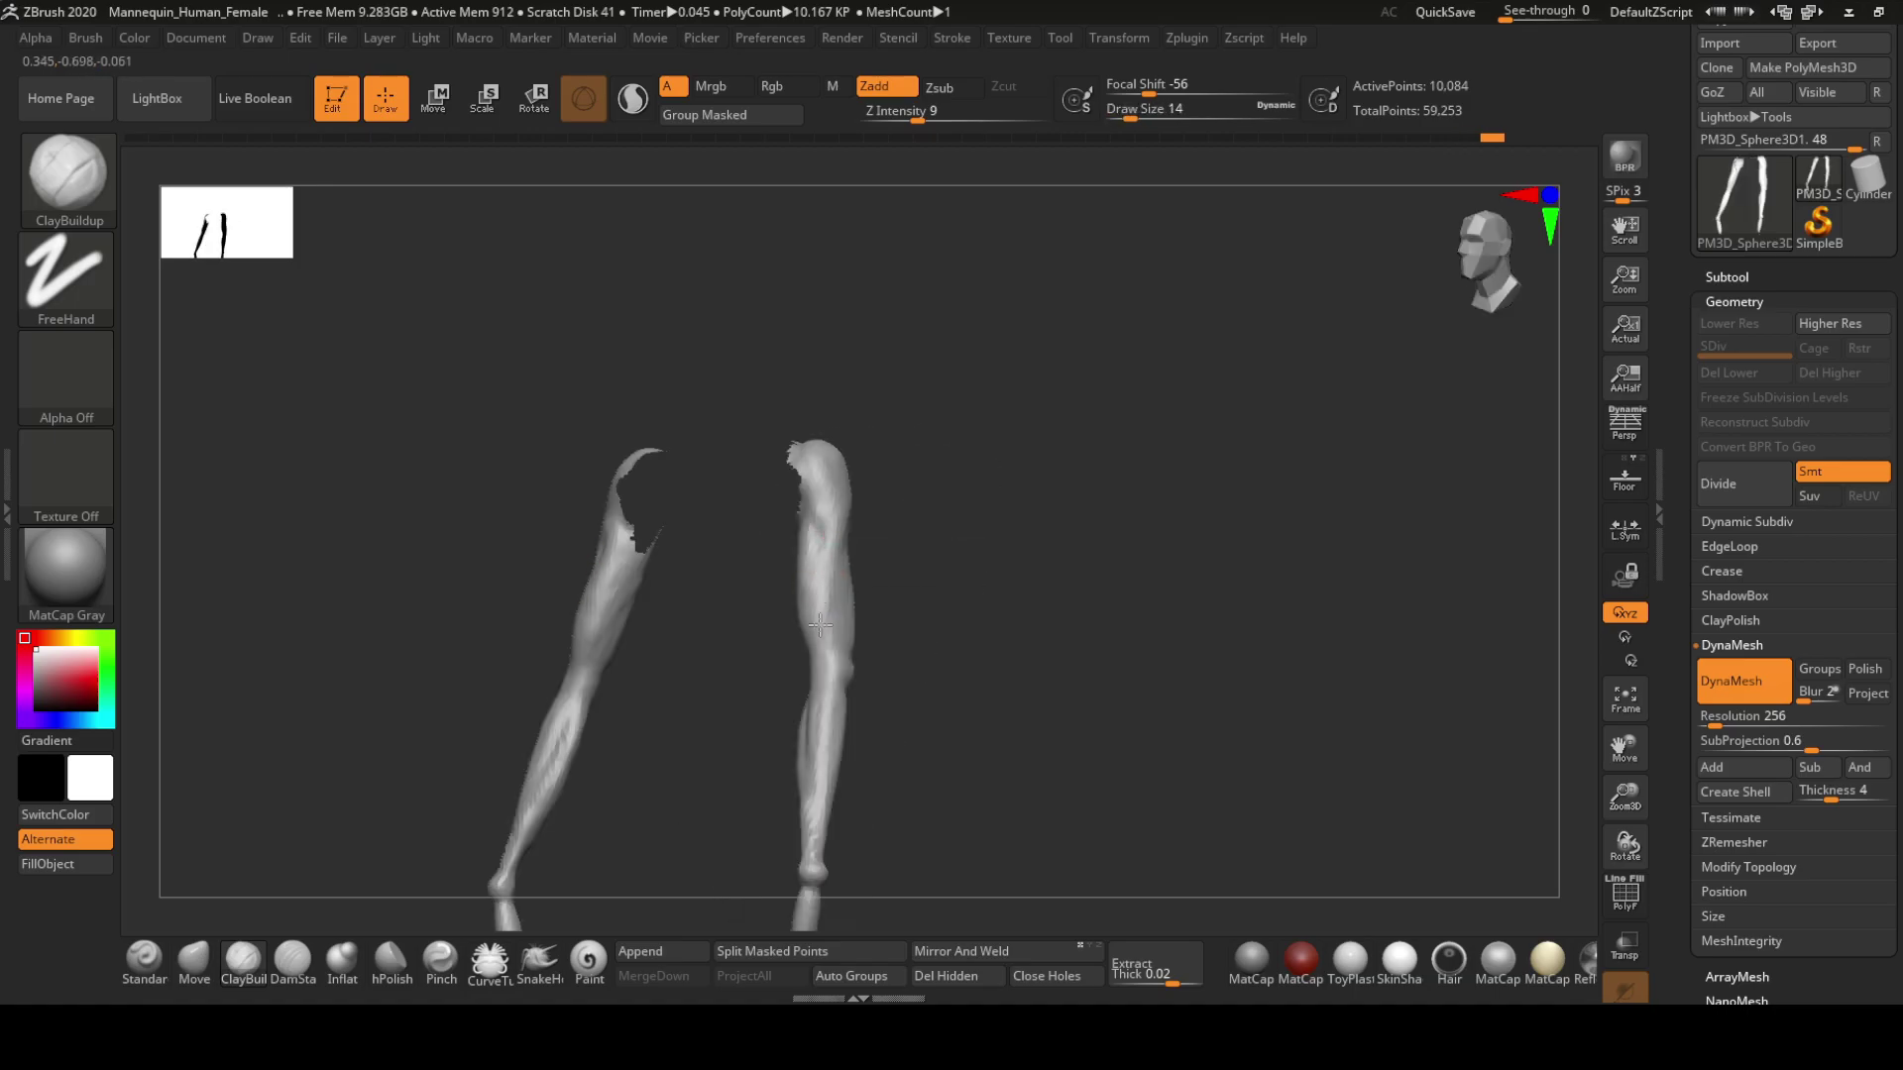
click(292, 959)
drag(853, 674, 906, 738)
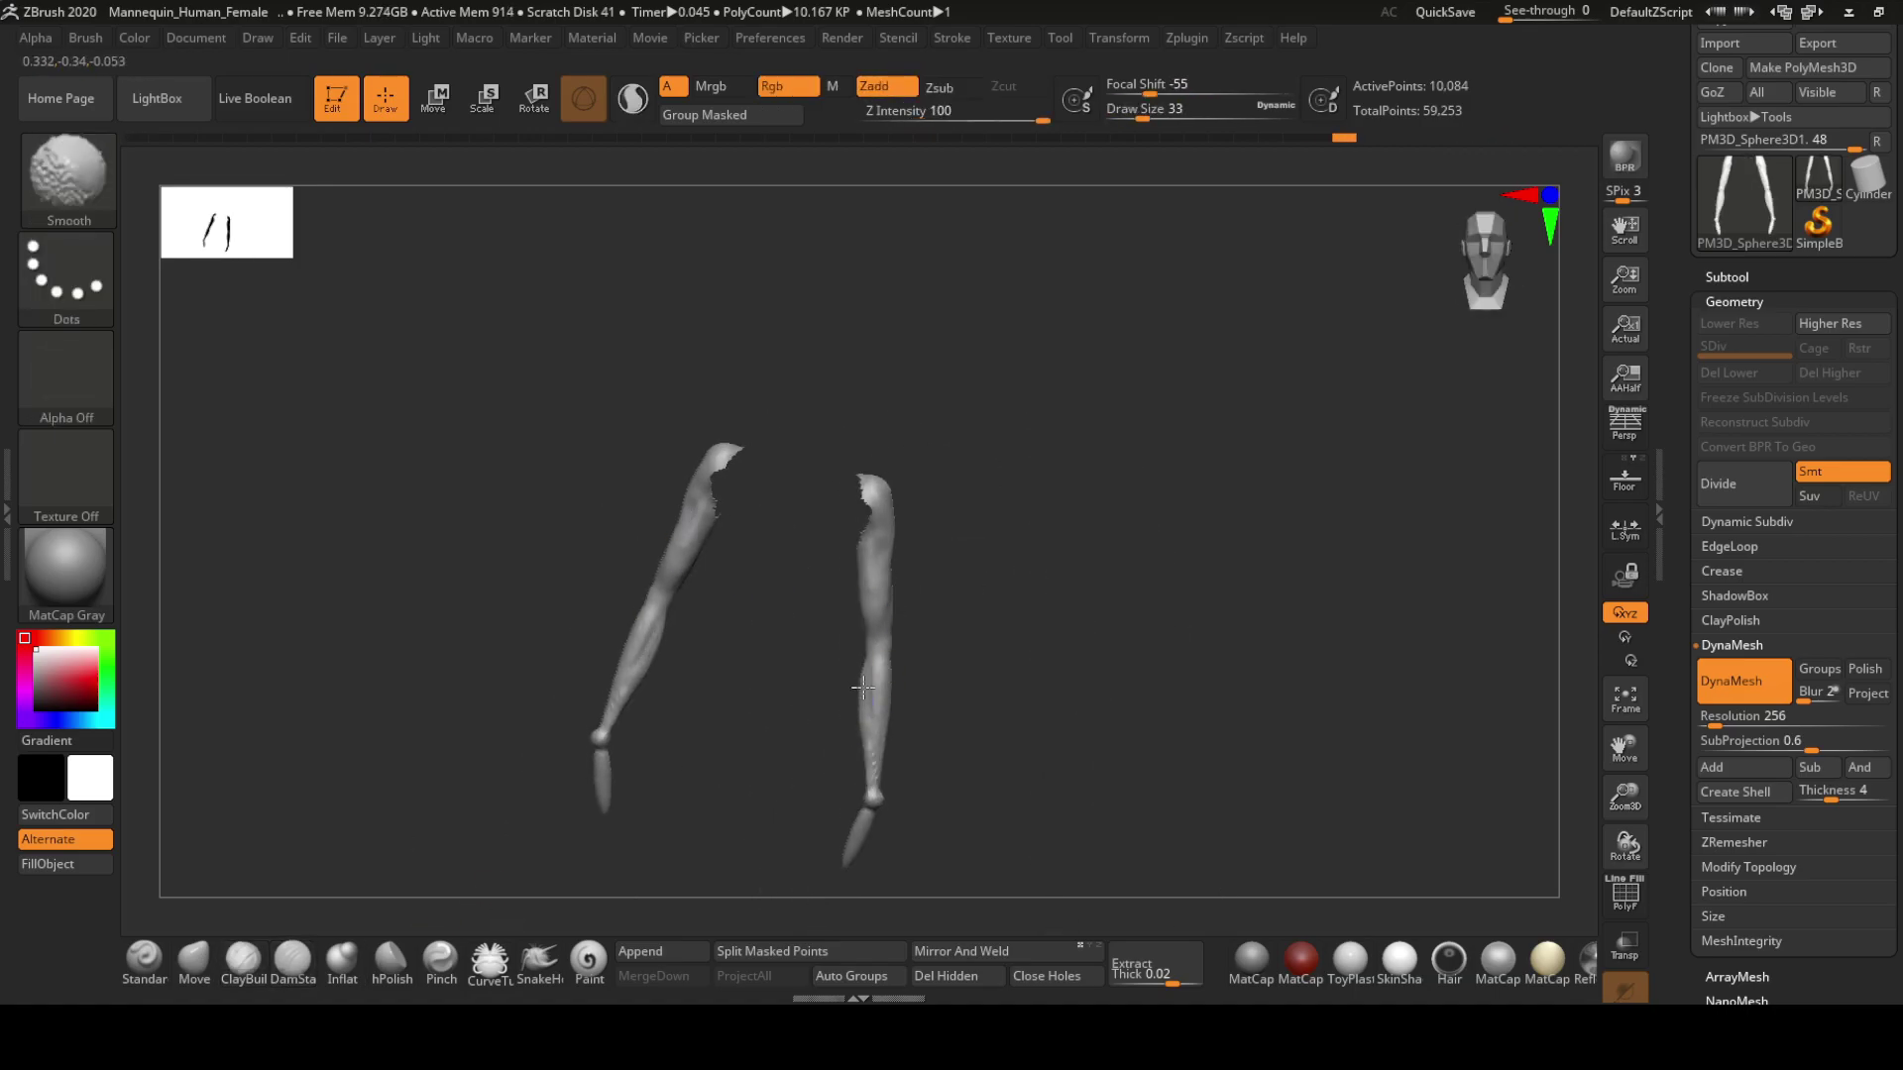
mouse_move(796, 685)
mouse_down()
mouse_move(971, 756)
mouse_move(892, 693)
mouse_move(847, 691)
mouse_move(1022, 819)
mouse_move(955, 624)
mouse_move(849, 680)
mouse_move(823, 762)
mouse_move(901, 764)
mouse_move(853, 701)
mouse_move(891, 753)
mouse_move(877, 782)
mouse_move(936, 783)
mouse_move(864, 696)
mouse_move(892, 624)
mouse_up()
click(342, 959)
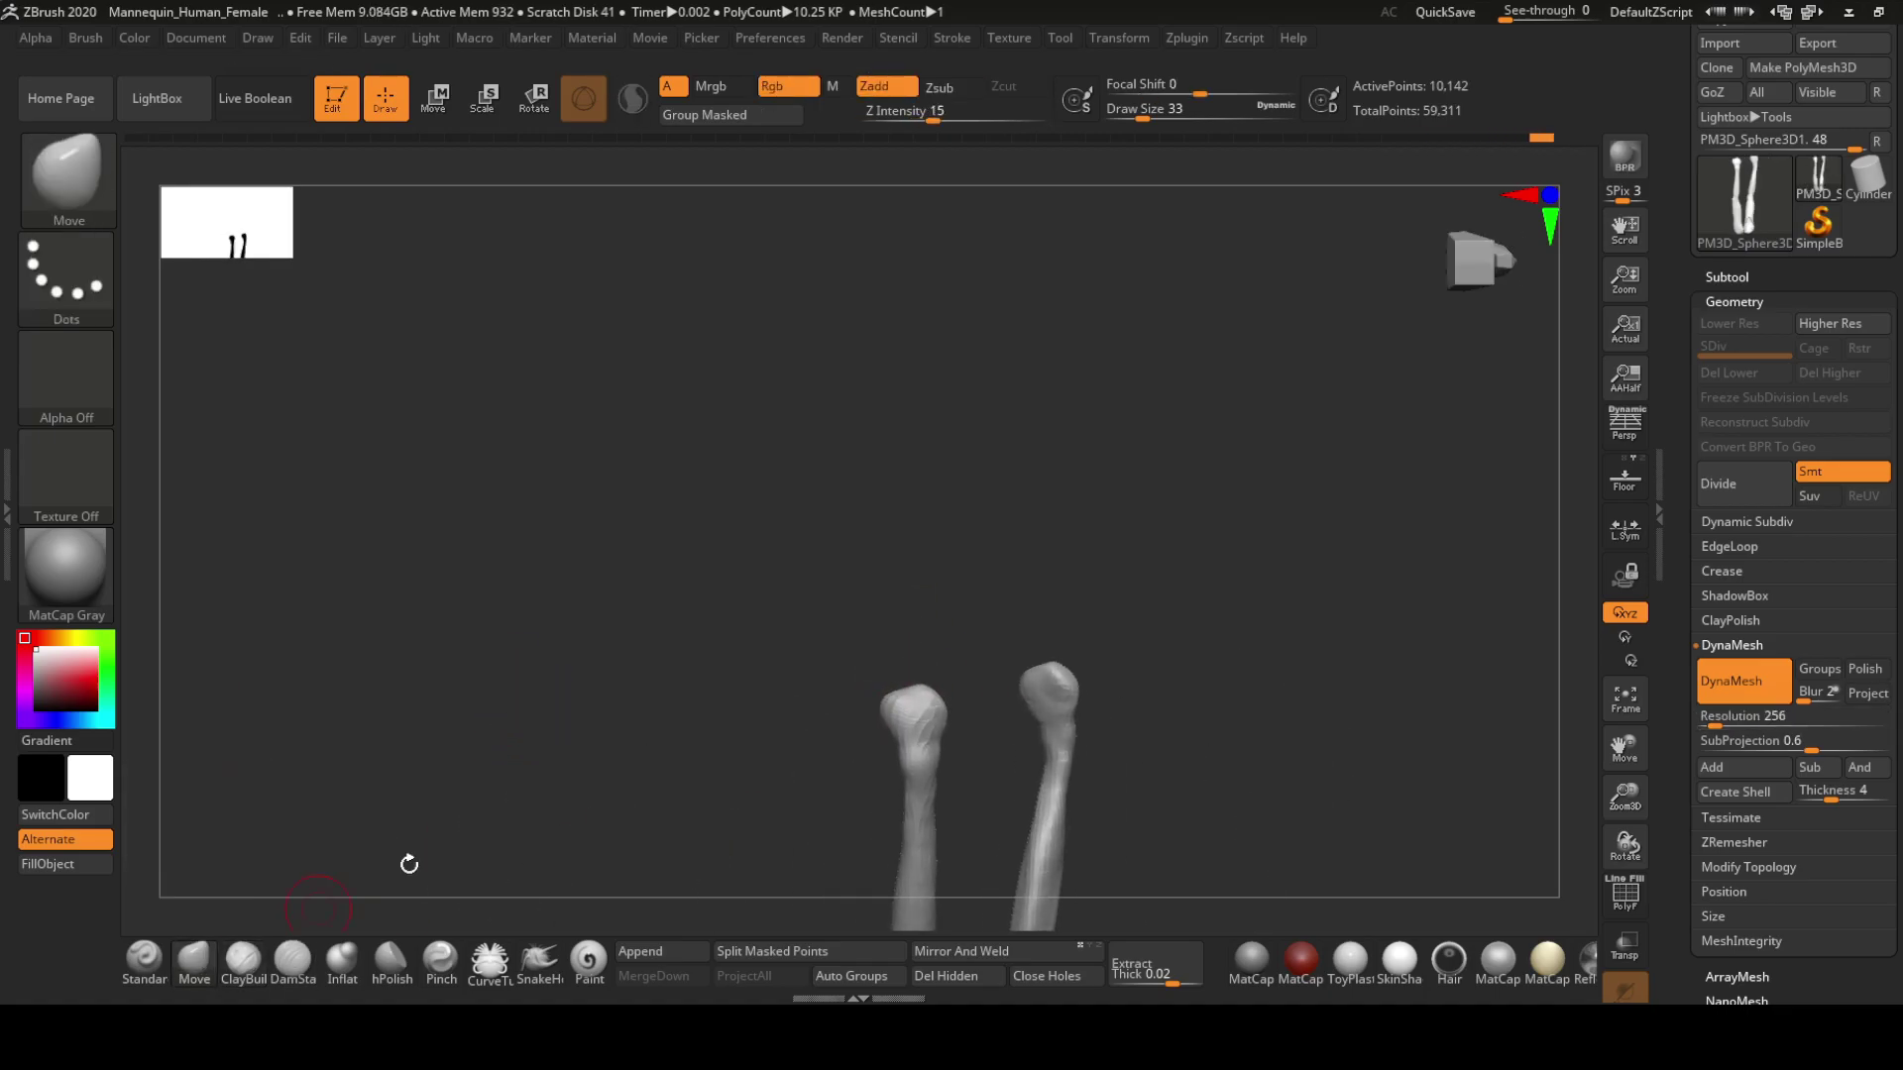
Append a Cylinder3D, scale it to finger size and place it at the forearm tip
mouse_move(939, 709)
mouse_down()
mouse_move(637, 731)
mouse_move(659, 659)
mouse_move(757, 680)
mouse_move(1423, 466)
mouse_up()
key(s)
key(F1)
click(1131, 662)
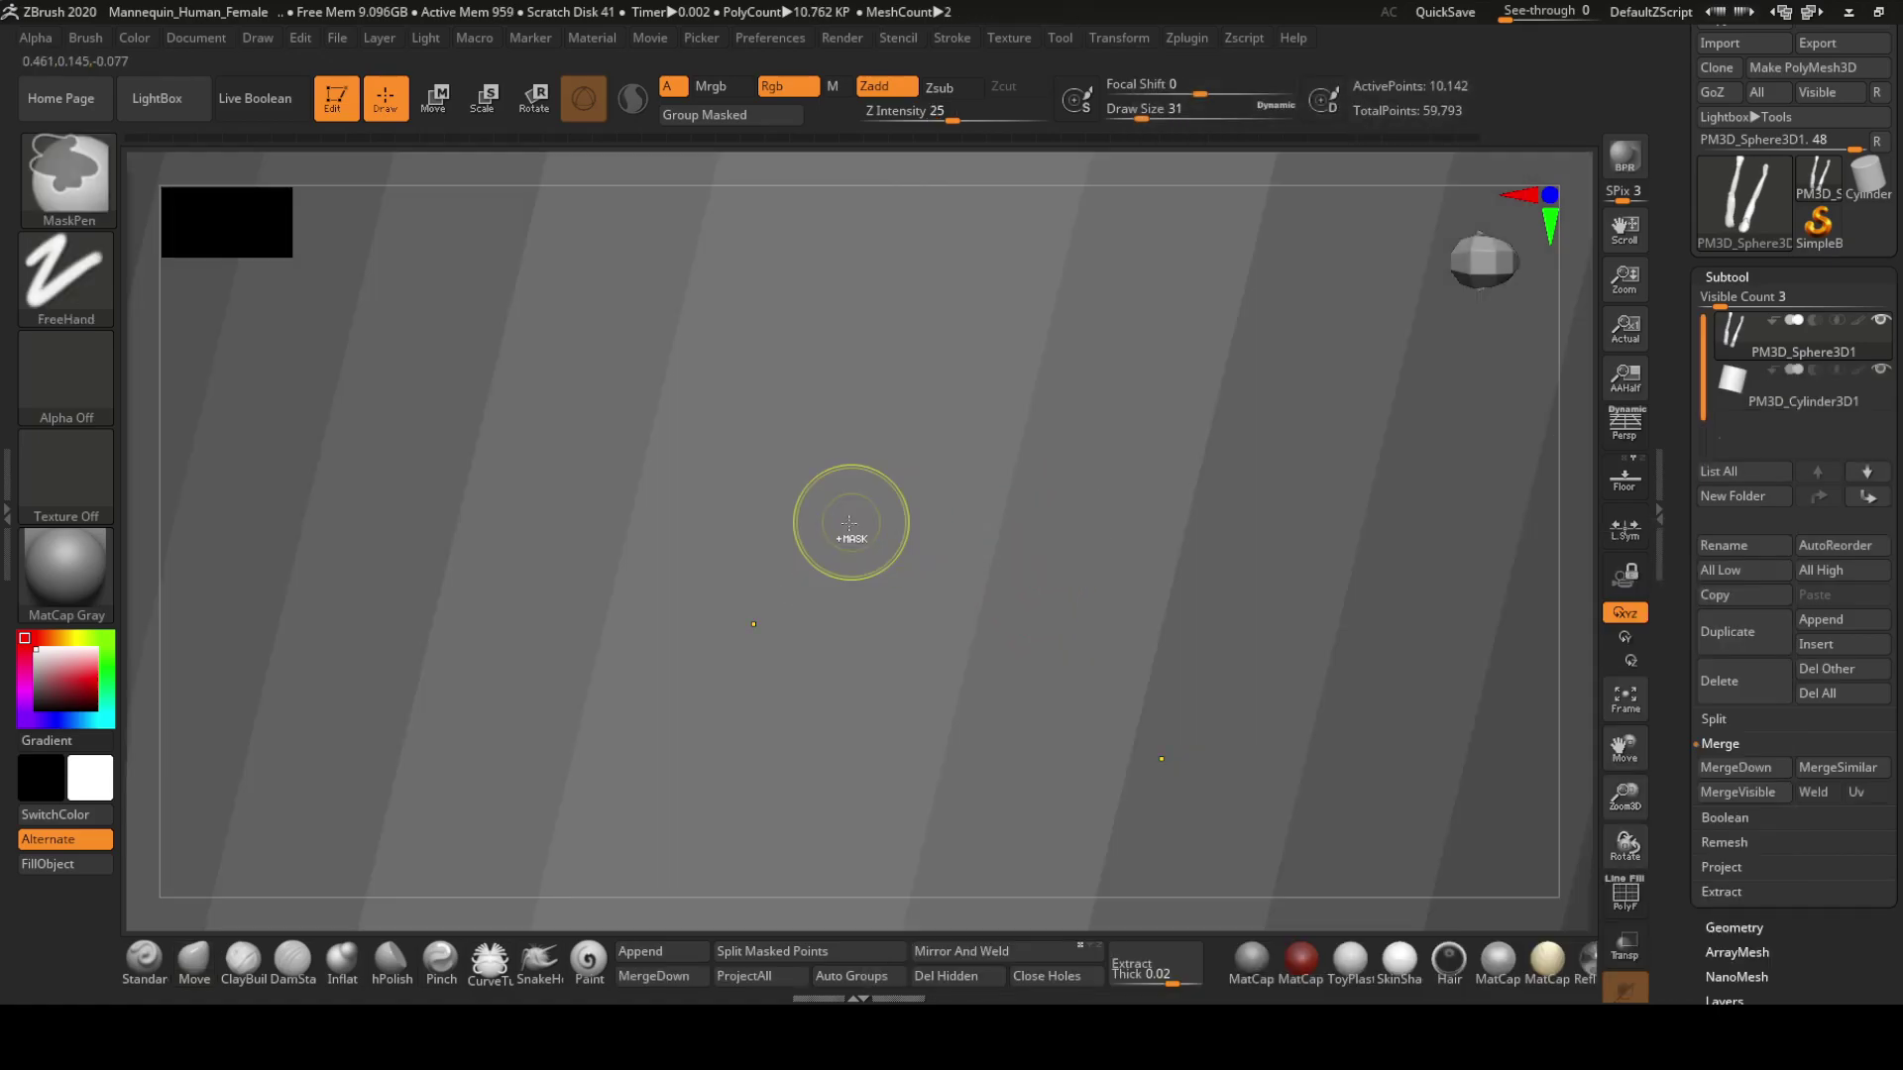
key(w)
mouse_move(817, 739)
mouse_down()
mouse_move(935, 635)
mouse_move(862, 561)
mouse_up()
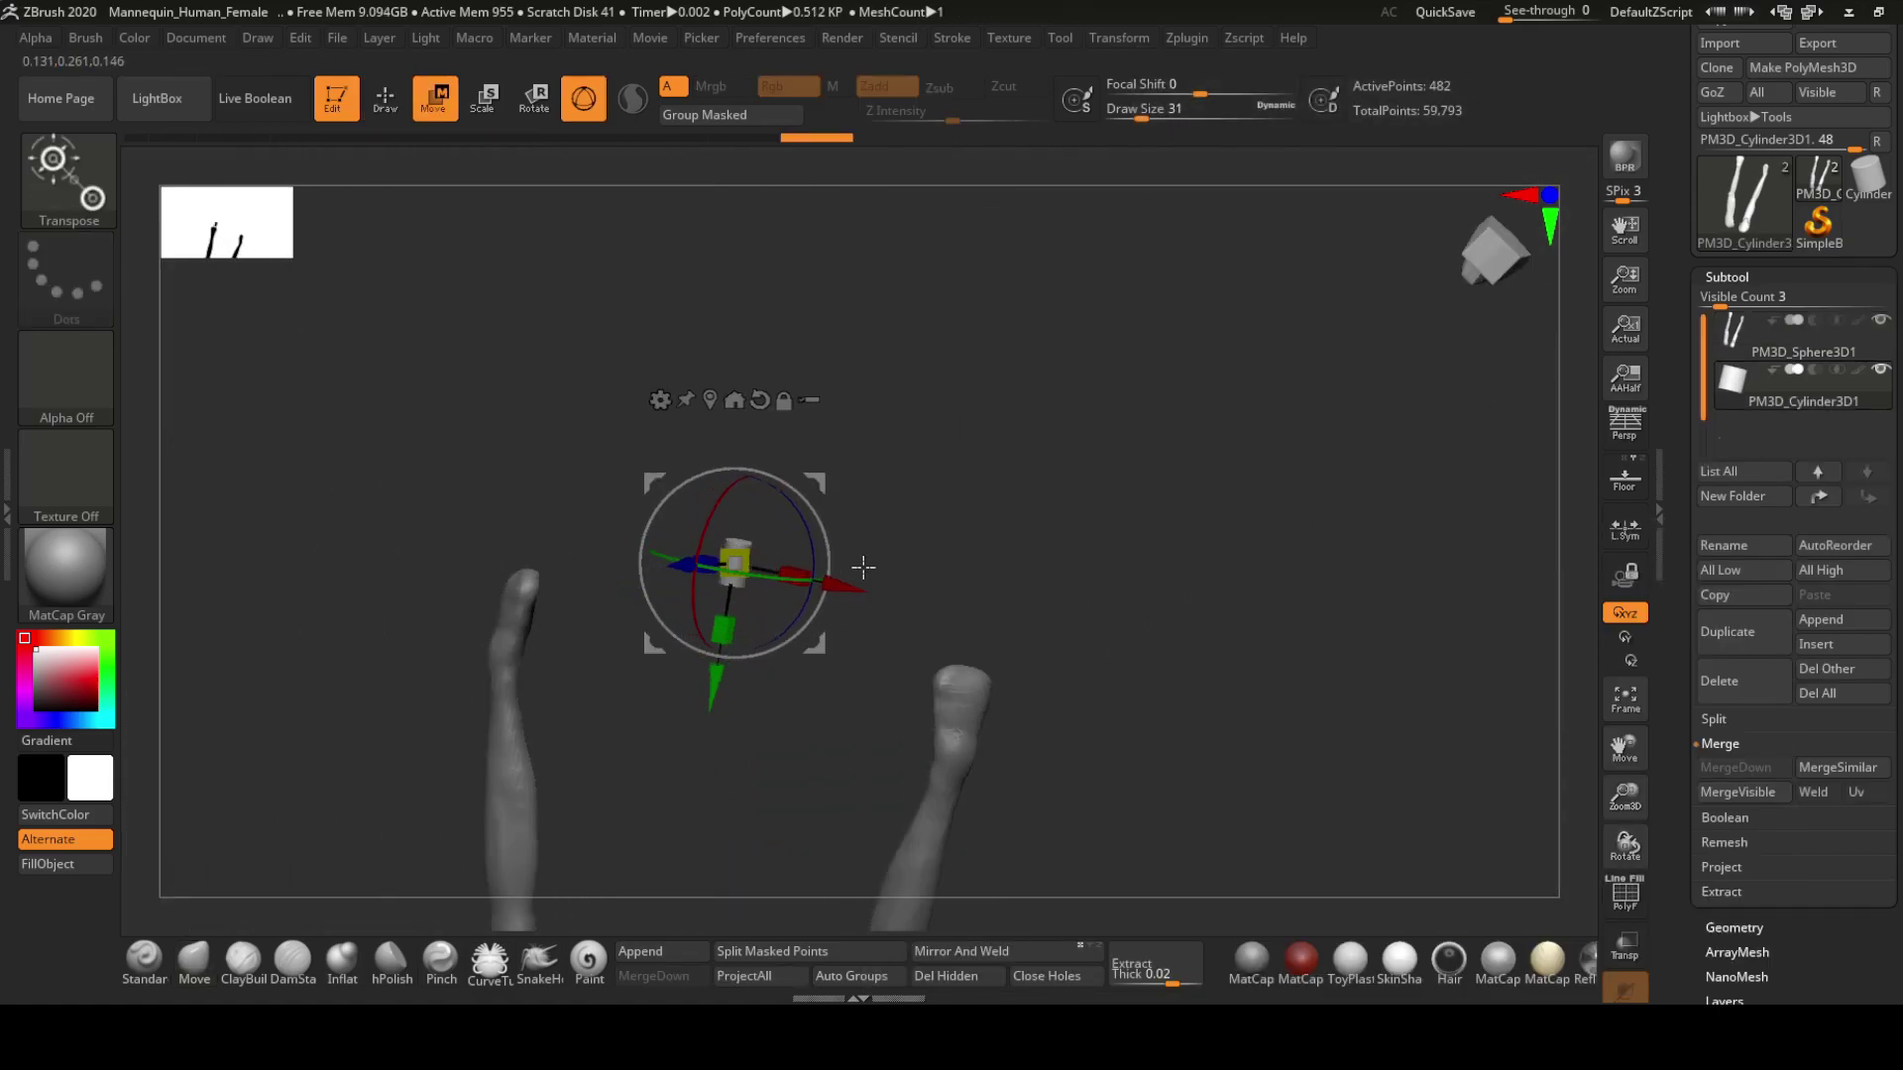
drag(731, 561, 539, 531)
mouse_move(731, 509)
mouse_down()
mouse_move(654, 479)
mouse_move(714, 378)
mouse_up()
Duplicate the finger cylinder, merge the copy down, and smooth the merged finger piece
ctrl+click(654, 479)
click(1794, 391)
click(1734, 767)
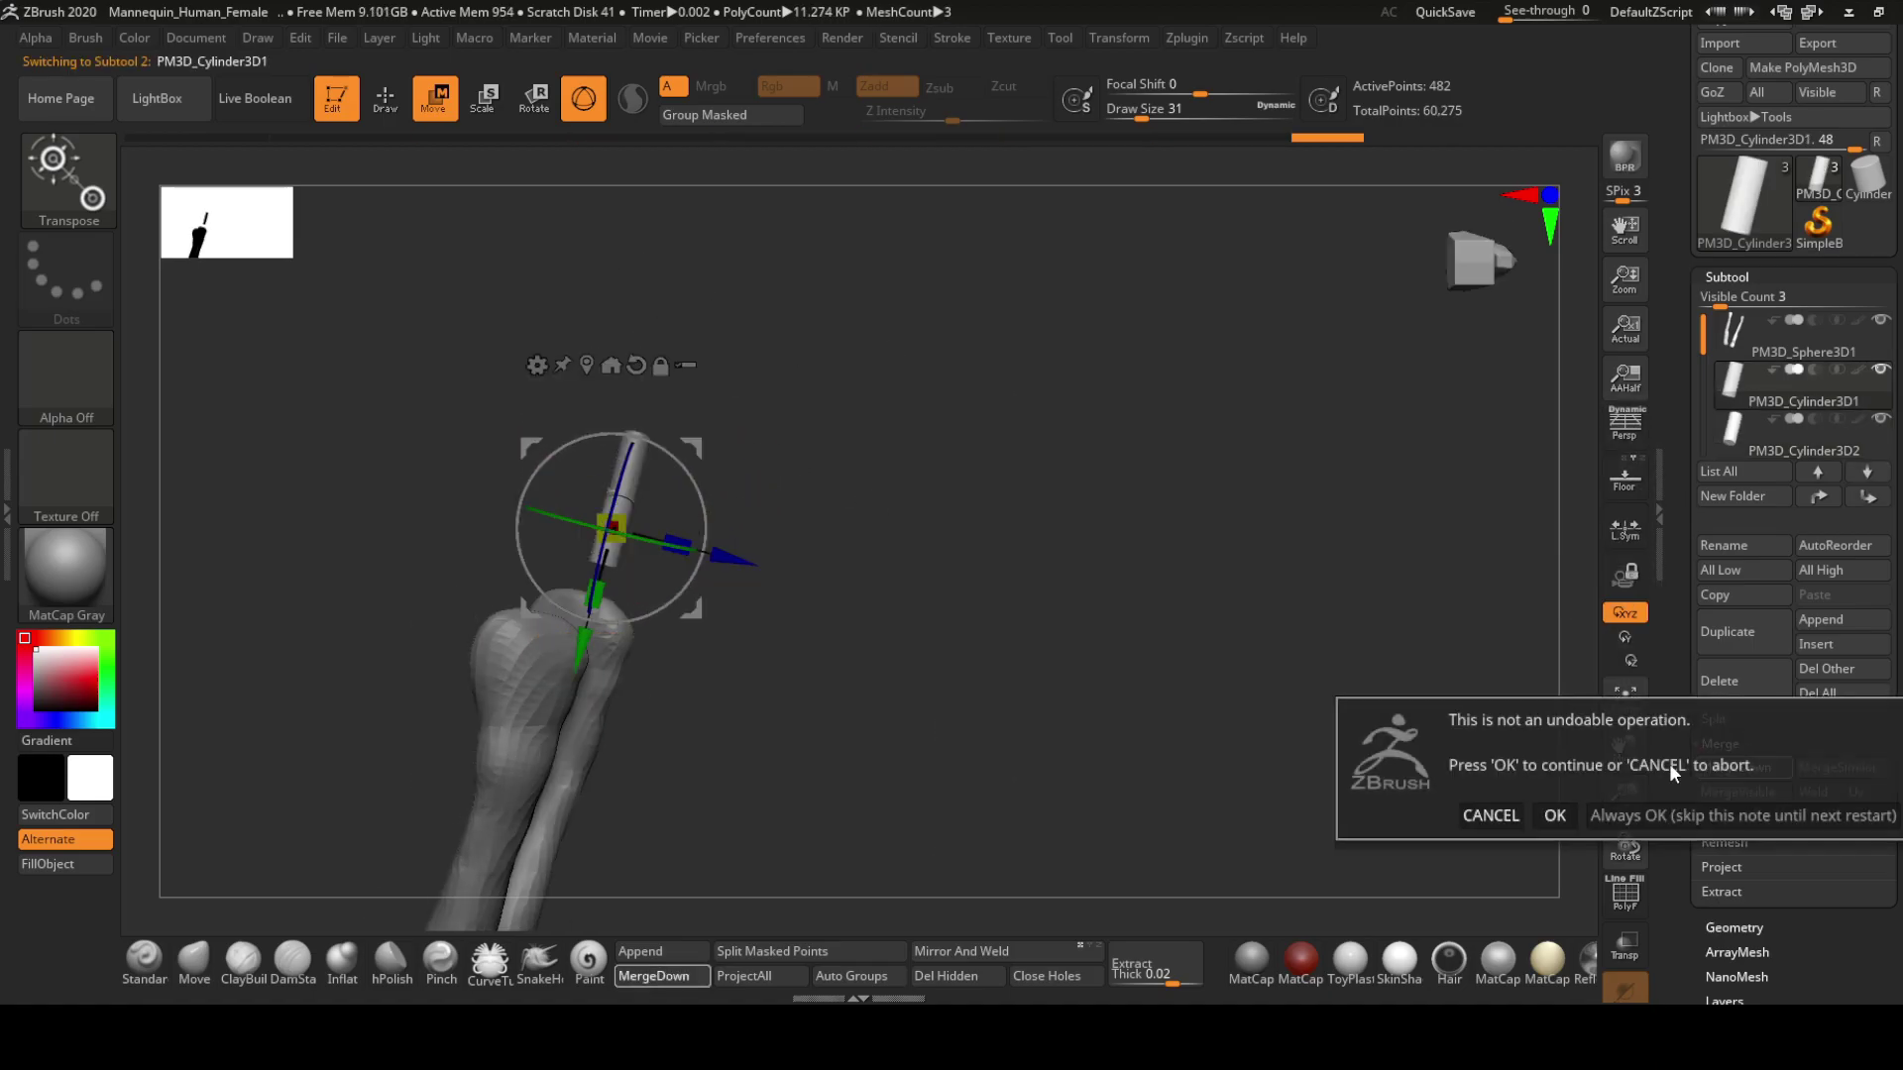
click(1555, 815)
key(q)
key(b)
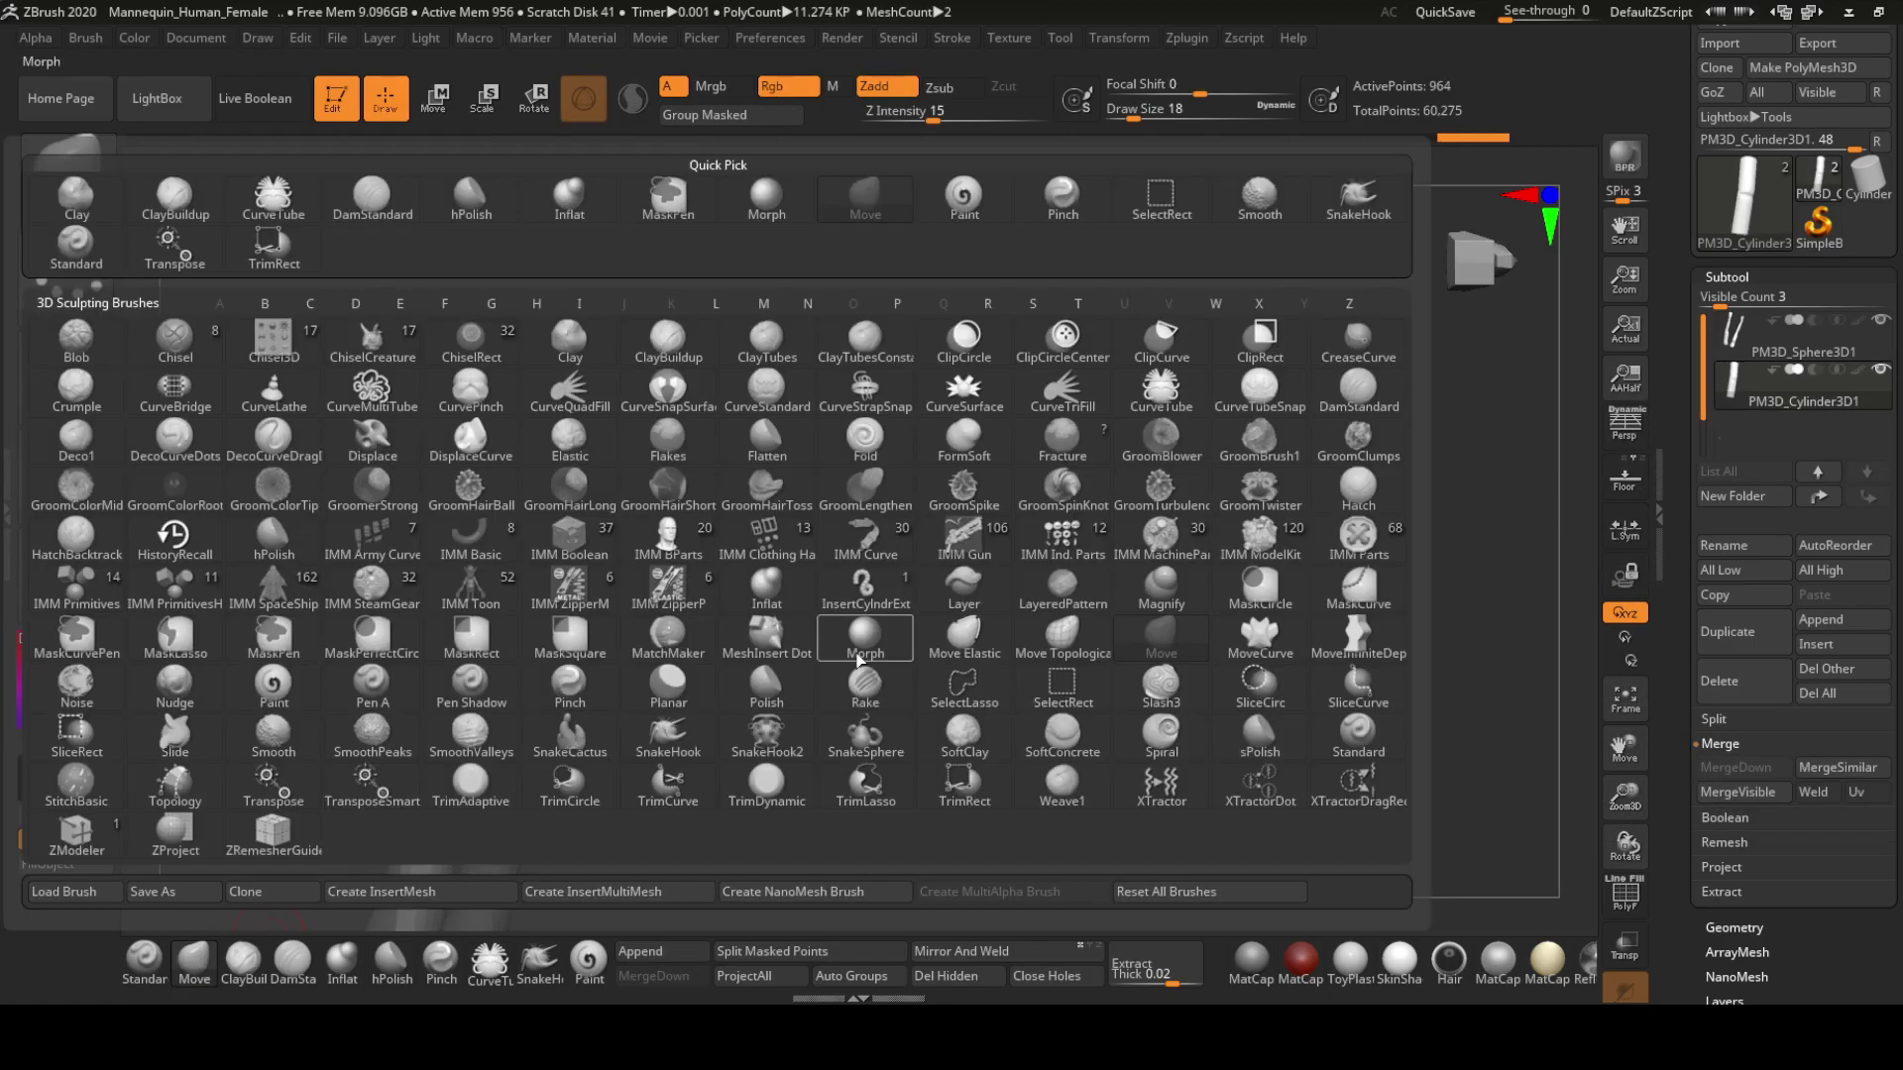
key(Escape)
mouse_move(606, 526)
mouse_down()
mouse_move(620, 403)
mouse_move(706, 476)
mouse_move(621, 372)
mouse_up()
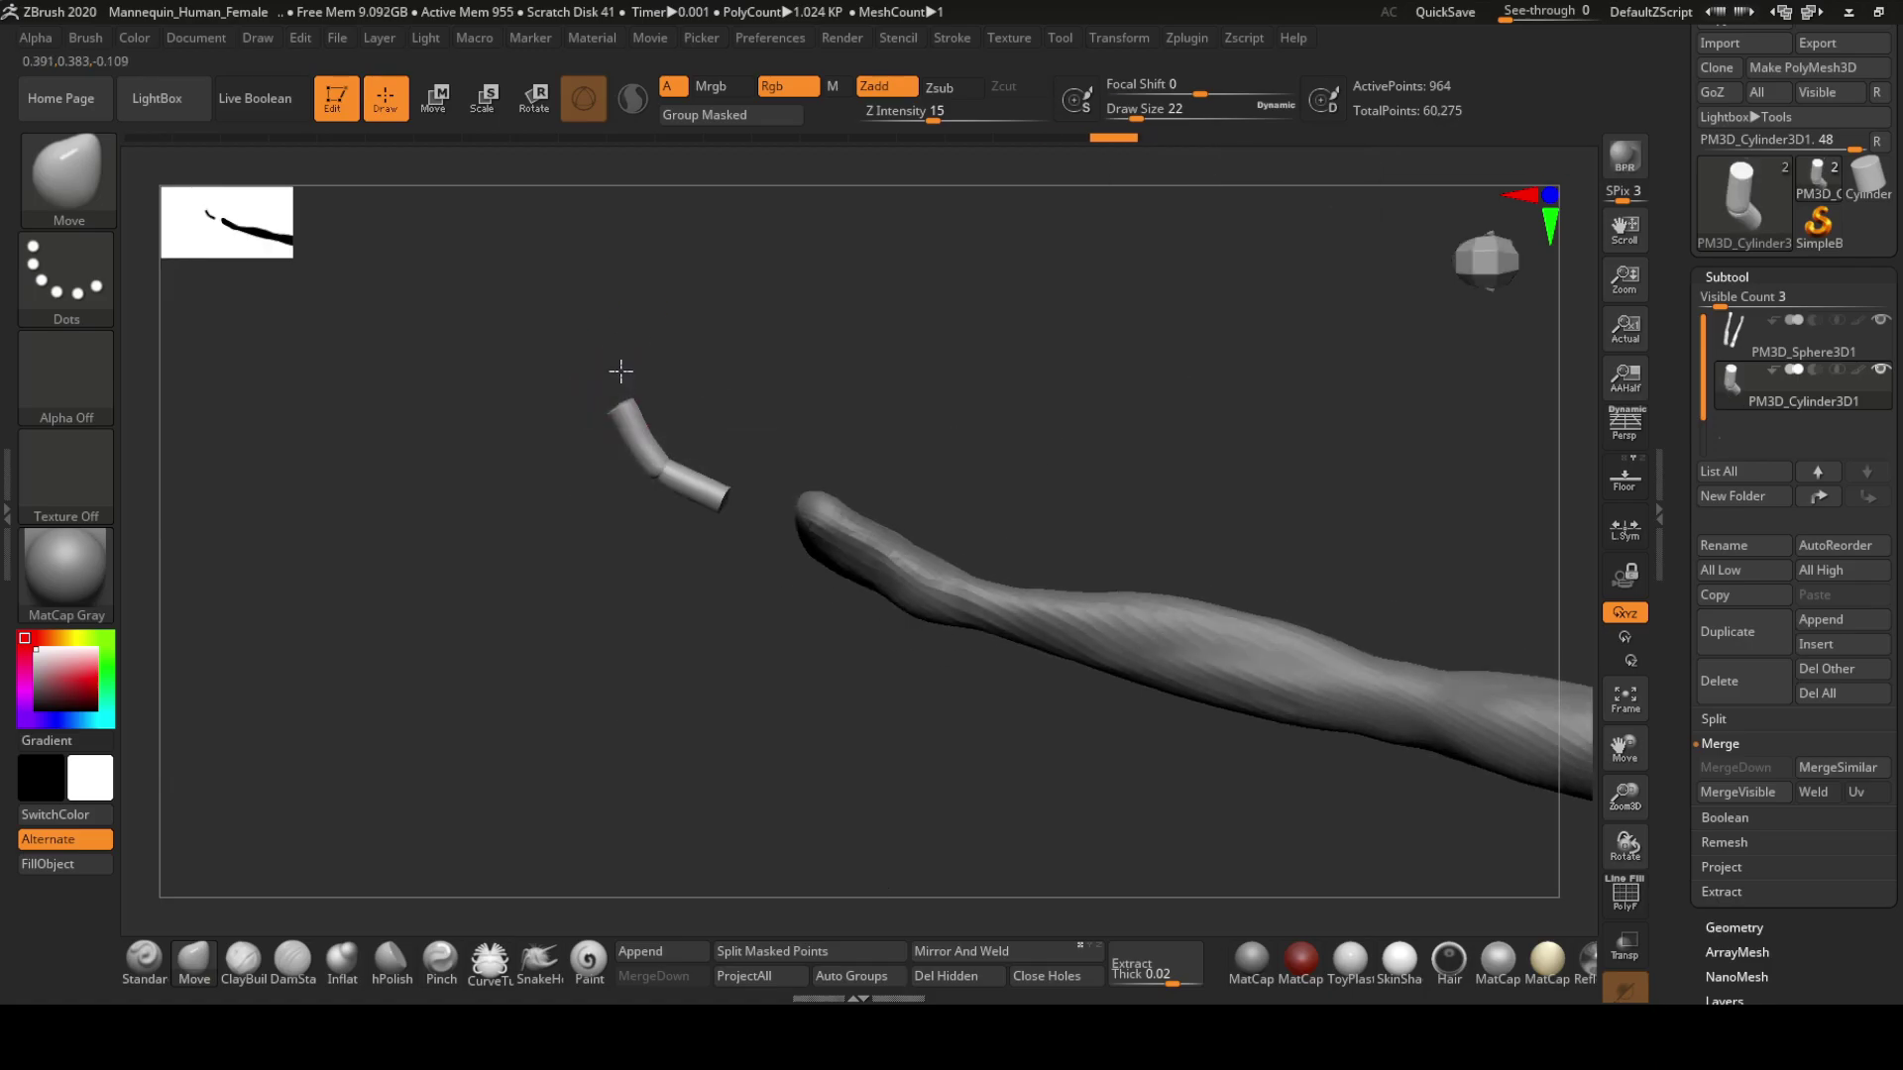
mouse_move(555, 693)
mouse_down()
mouse_move(641, 352)
mouse_move(594, 693)
mouse_up()
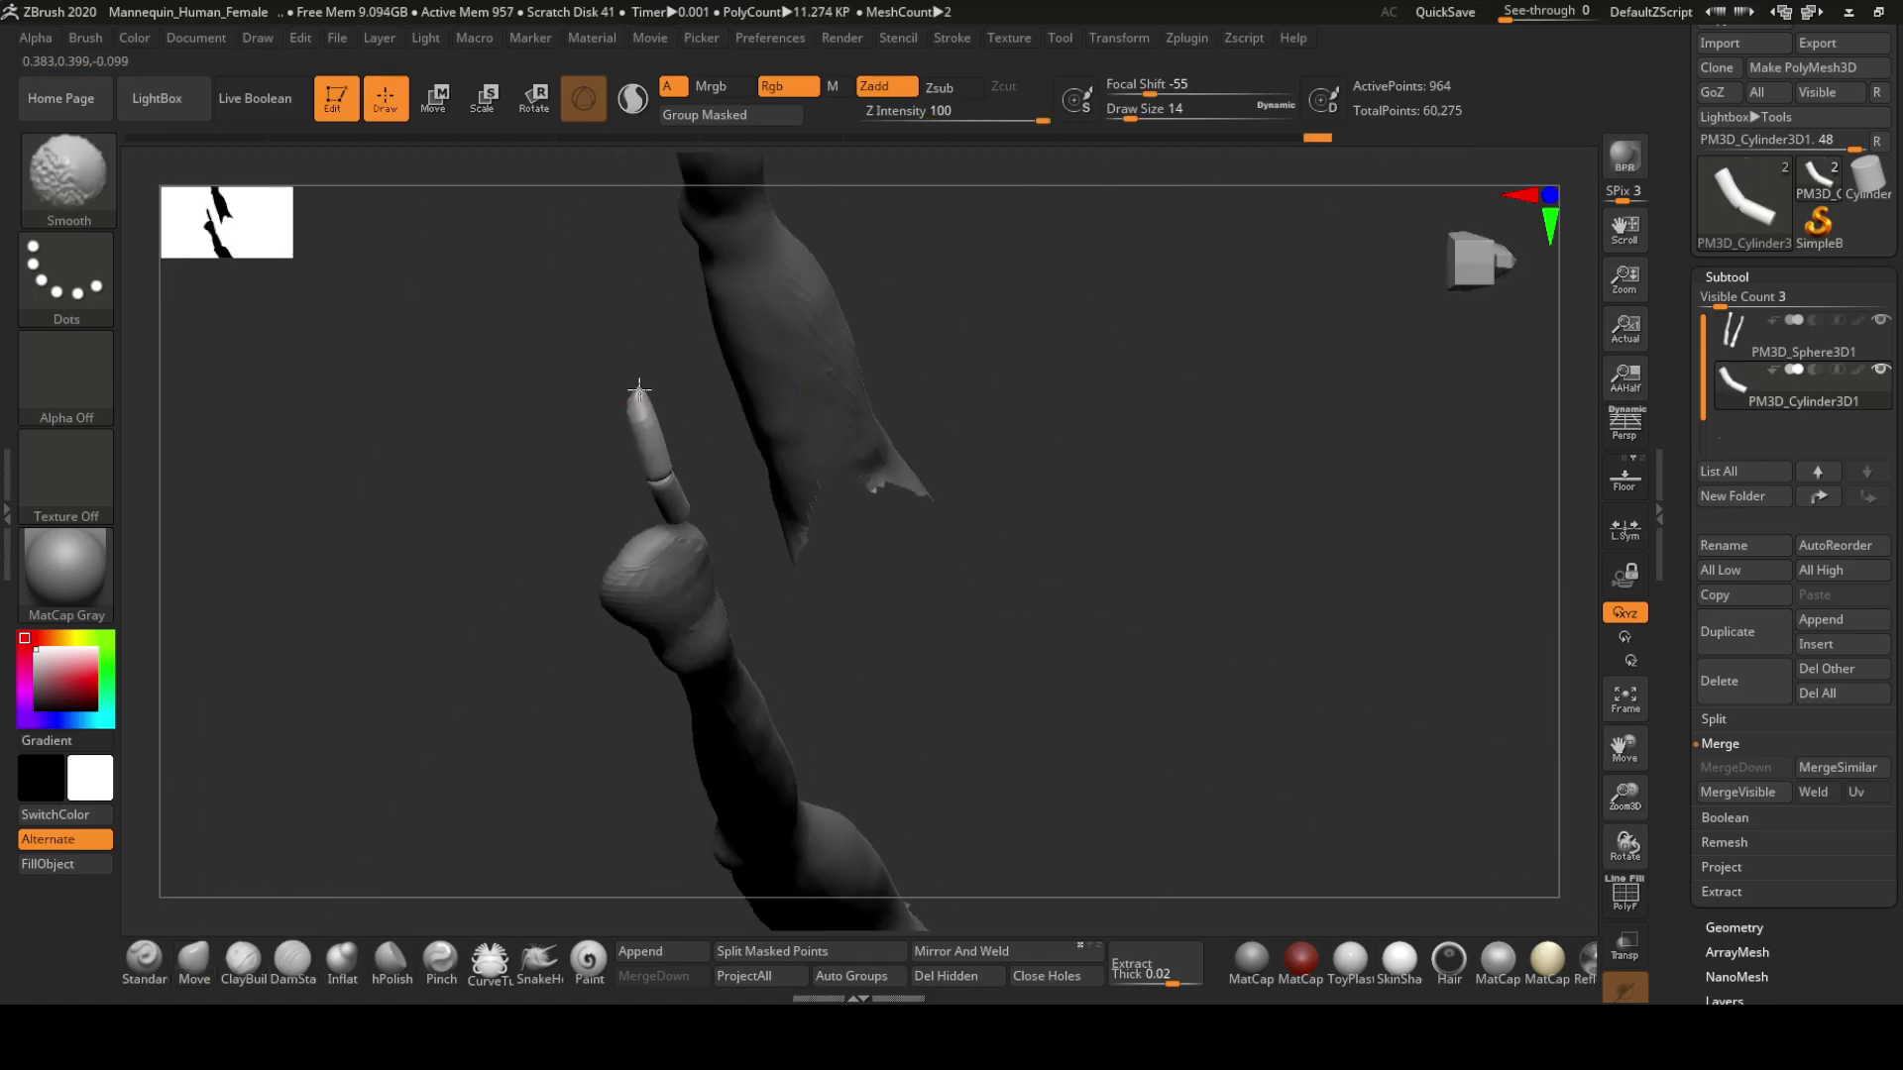
Remesh the finger piece as DynaMesh at resolution 512 and select it for repositioning
click(244, 959)
drag(515, 753, 901, 509)
click(1733, 928)
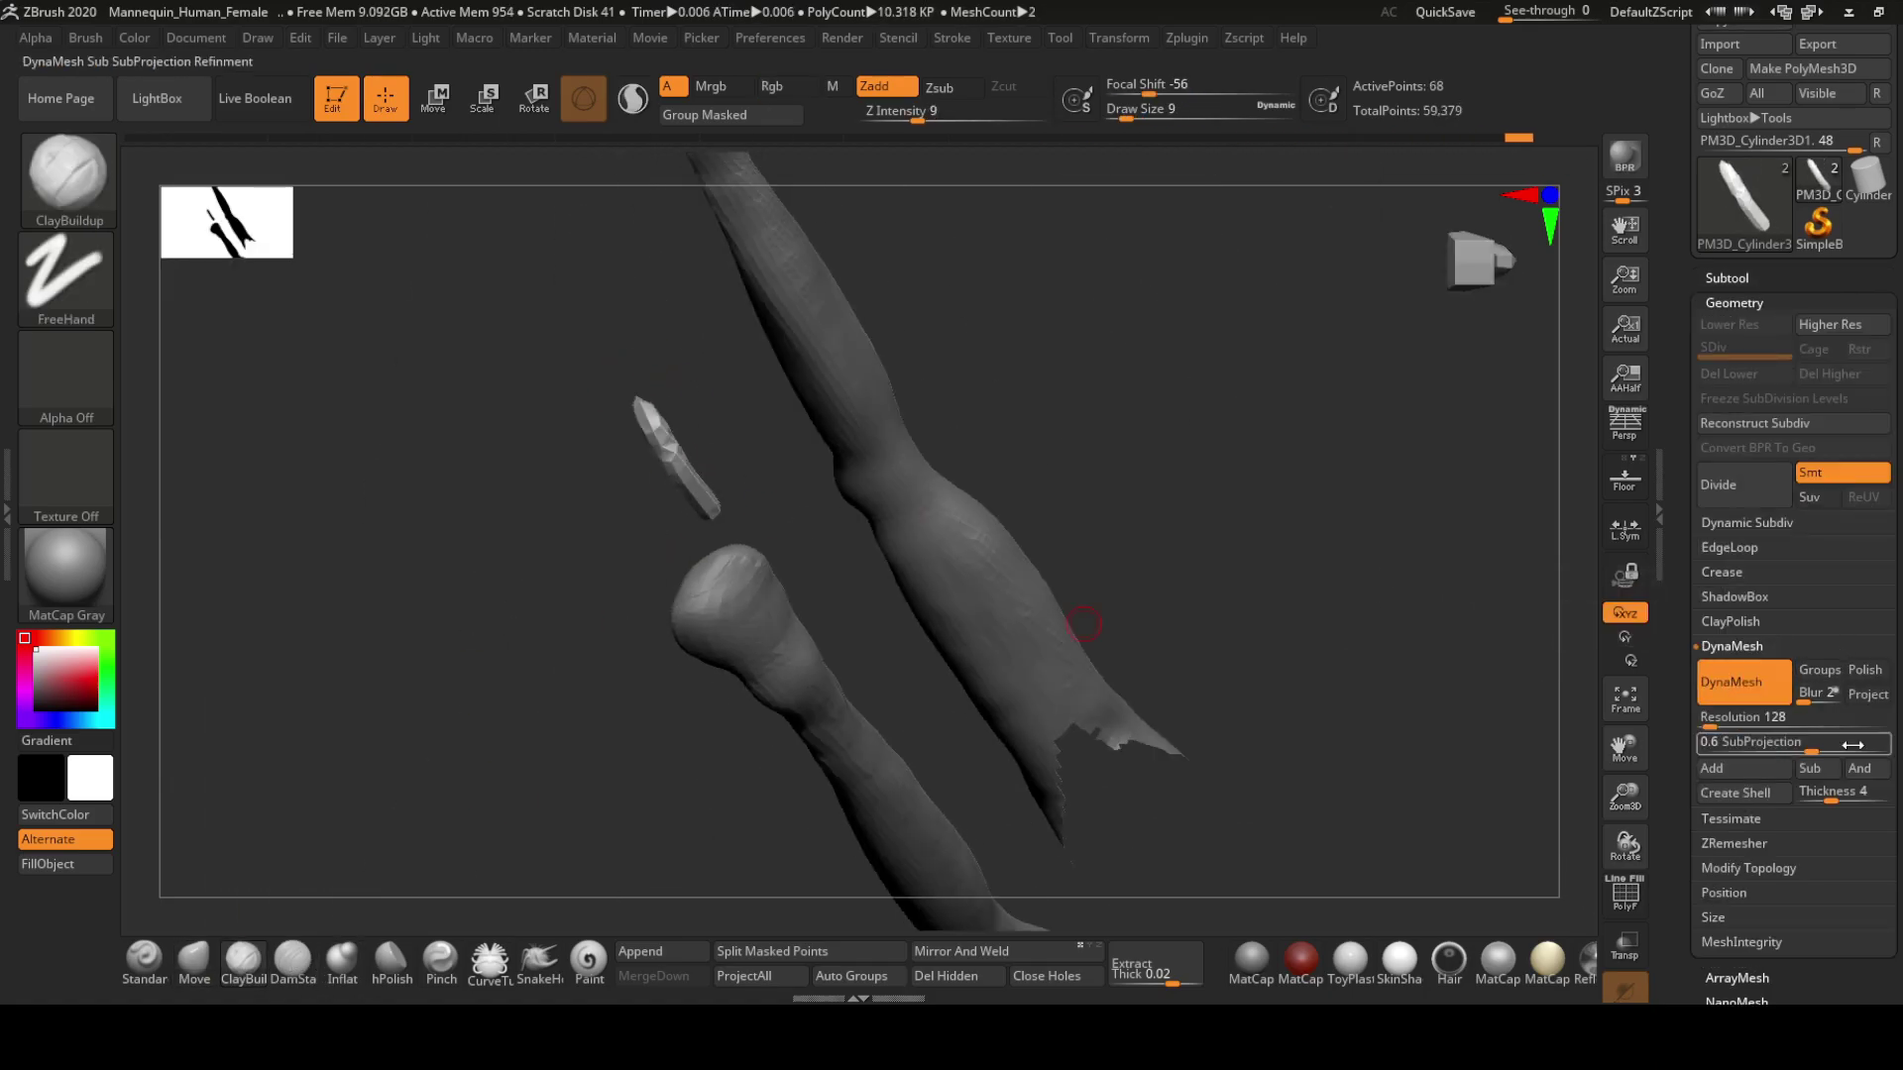
click(1744, 682)
mouse_move(615, 556)
mouse_down()
mouse_move(730, 416)
mouse_move(592, 426)
mouse_up()
click(1745, 716)
mouse_move(706, 416)
mouse_down()
mouse_move(646, 412)
mouse_move(662, 501)
mouse_move(487, 436)
mouse_move(457, 482)
mouse_move(476, 535)
mouse_up()
key(w)
click(492, 564)
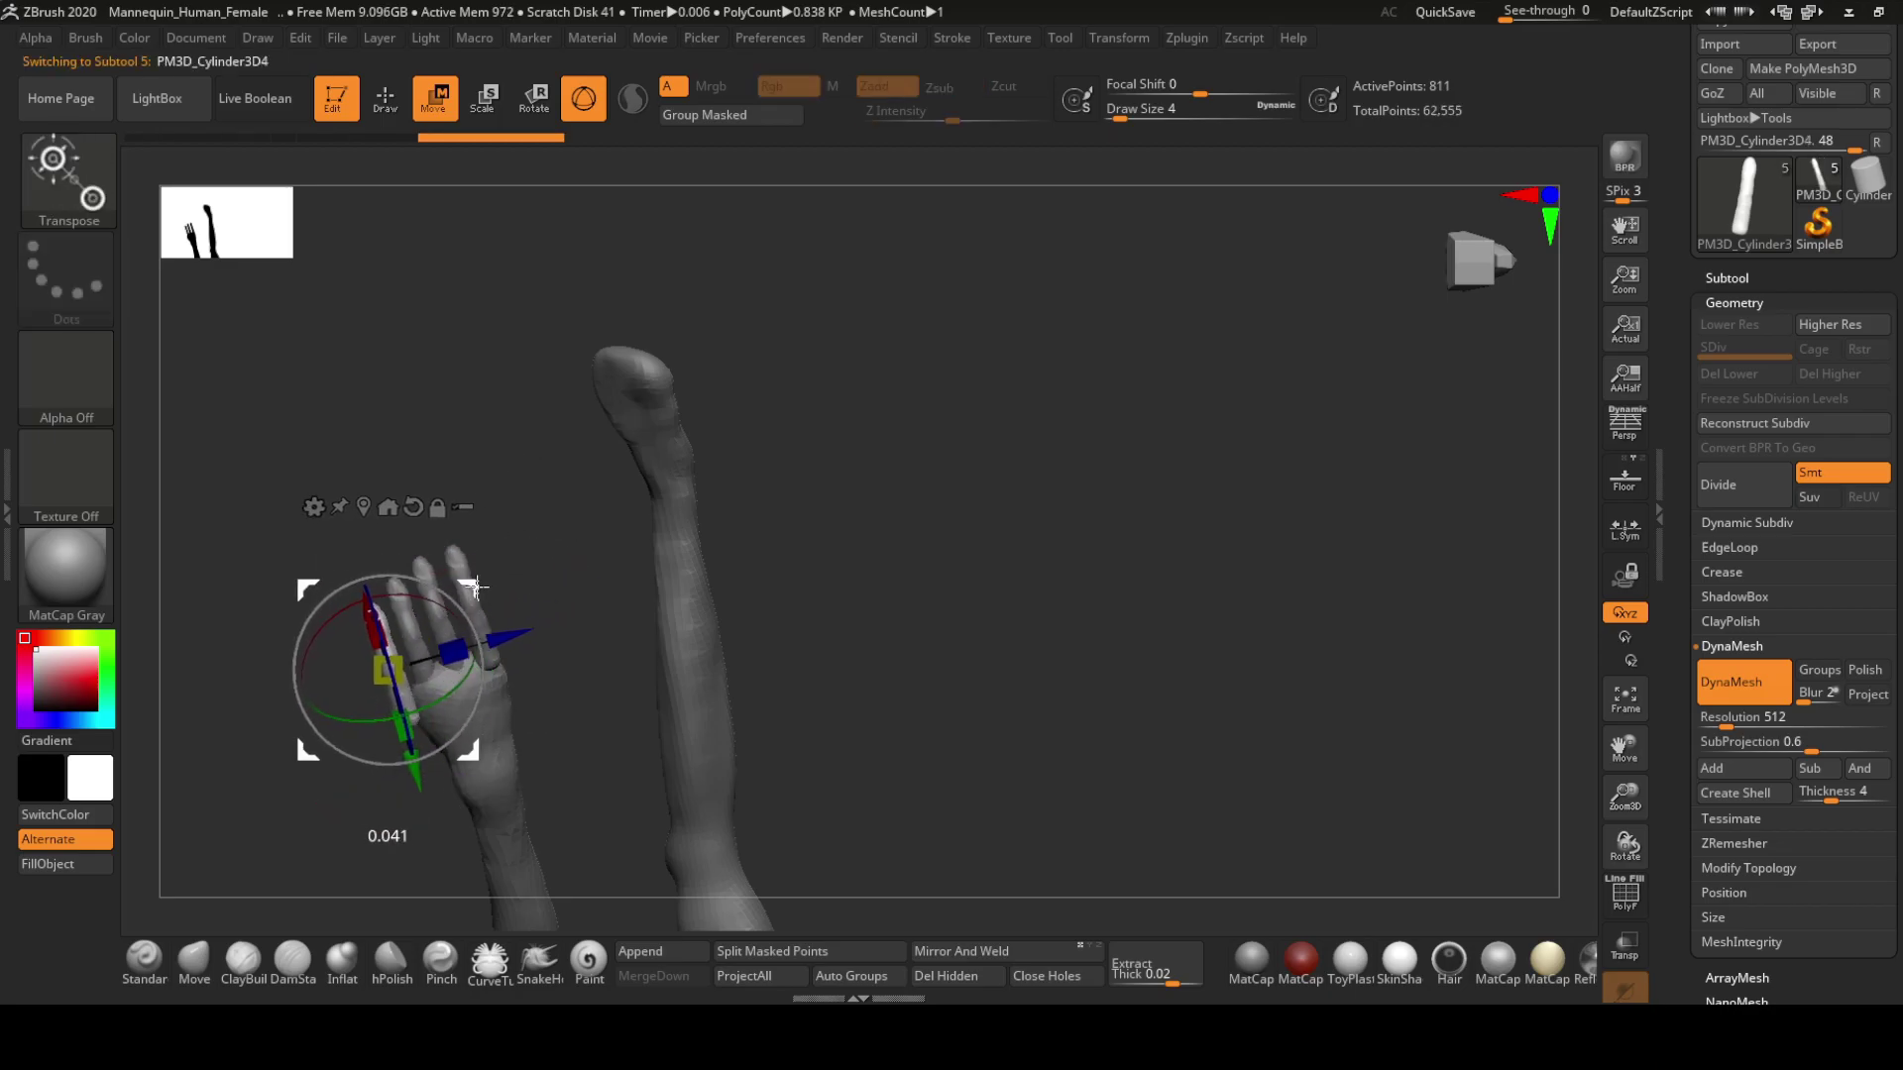
Fit the first hand piece onto its forearm's wrist with the Transpose gizmo
mouse_move(687, 489)
mouse_down()
mouse_move(628, 488)
mouse_move(424, 773)
mouse_move(609, 589)
mouse_move(459, 691)
mouse_move(650, 578)
mouse_move(611, 612)
mouse_move(396, 603)
mouse_move(383, 557)
mouse_move(530, 544)
mouse_move(466, 555)
mouse_move(446, 525)
mouse_move(476, 544)
mouse_move(627, 496)
mouse_move(608, 454)
mouse_move(760, 730)
mouse_move(885, 587)
mouse_move(743, 565)
mouse_move(763, 604)
mouse_move(856, 611)
mouse_up()
key(q)
key(w)
key(q)
alt+click(396, 603)
alt+click(446, 567)
key(w)
key(q)
Sculpt the arm with ClayBuildup and Move, then drag the other hand piece toward its arm
key(b)
key(c)
key(b)
alt+click(444, 522)
key(b)
key(m)
key(v)
alt+click(855, 506)
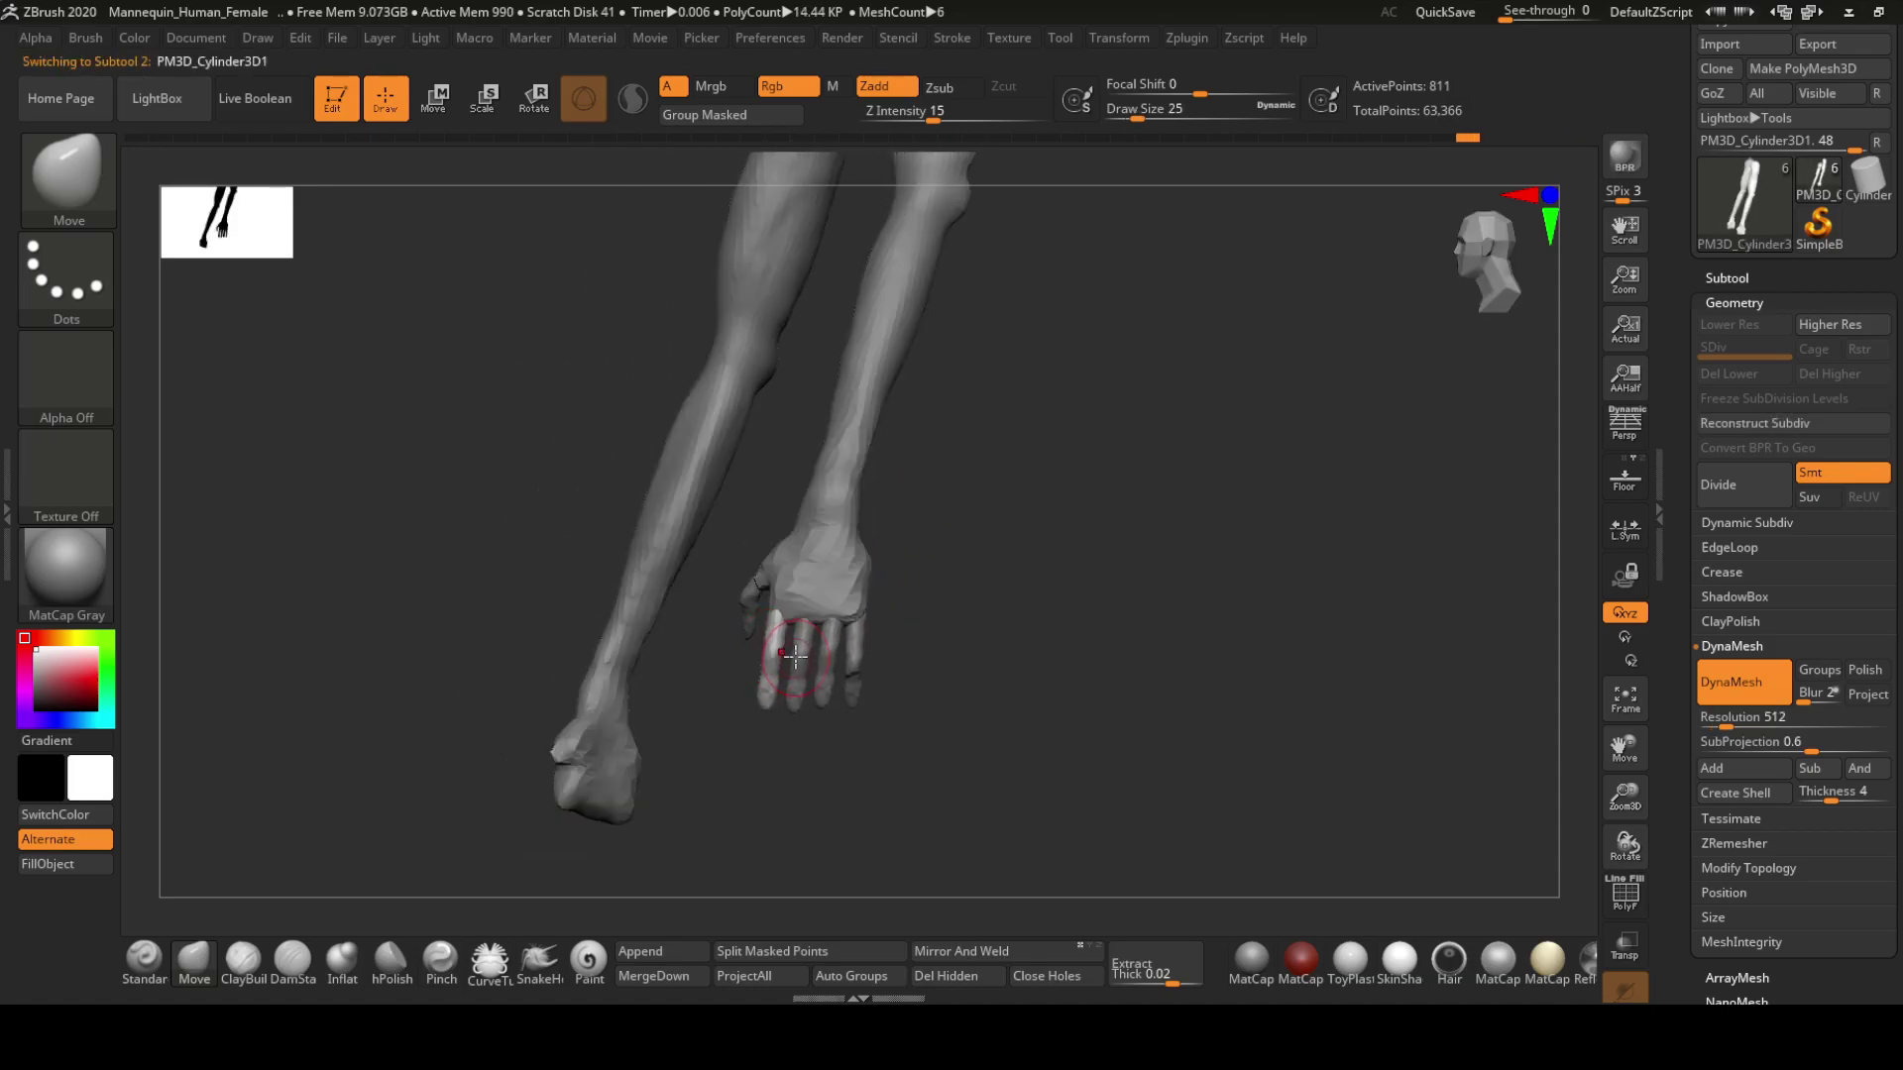
key(w)
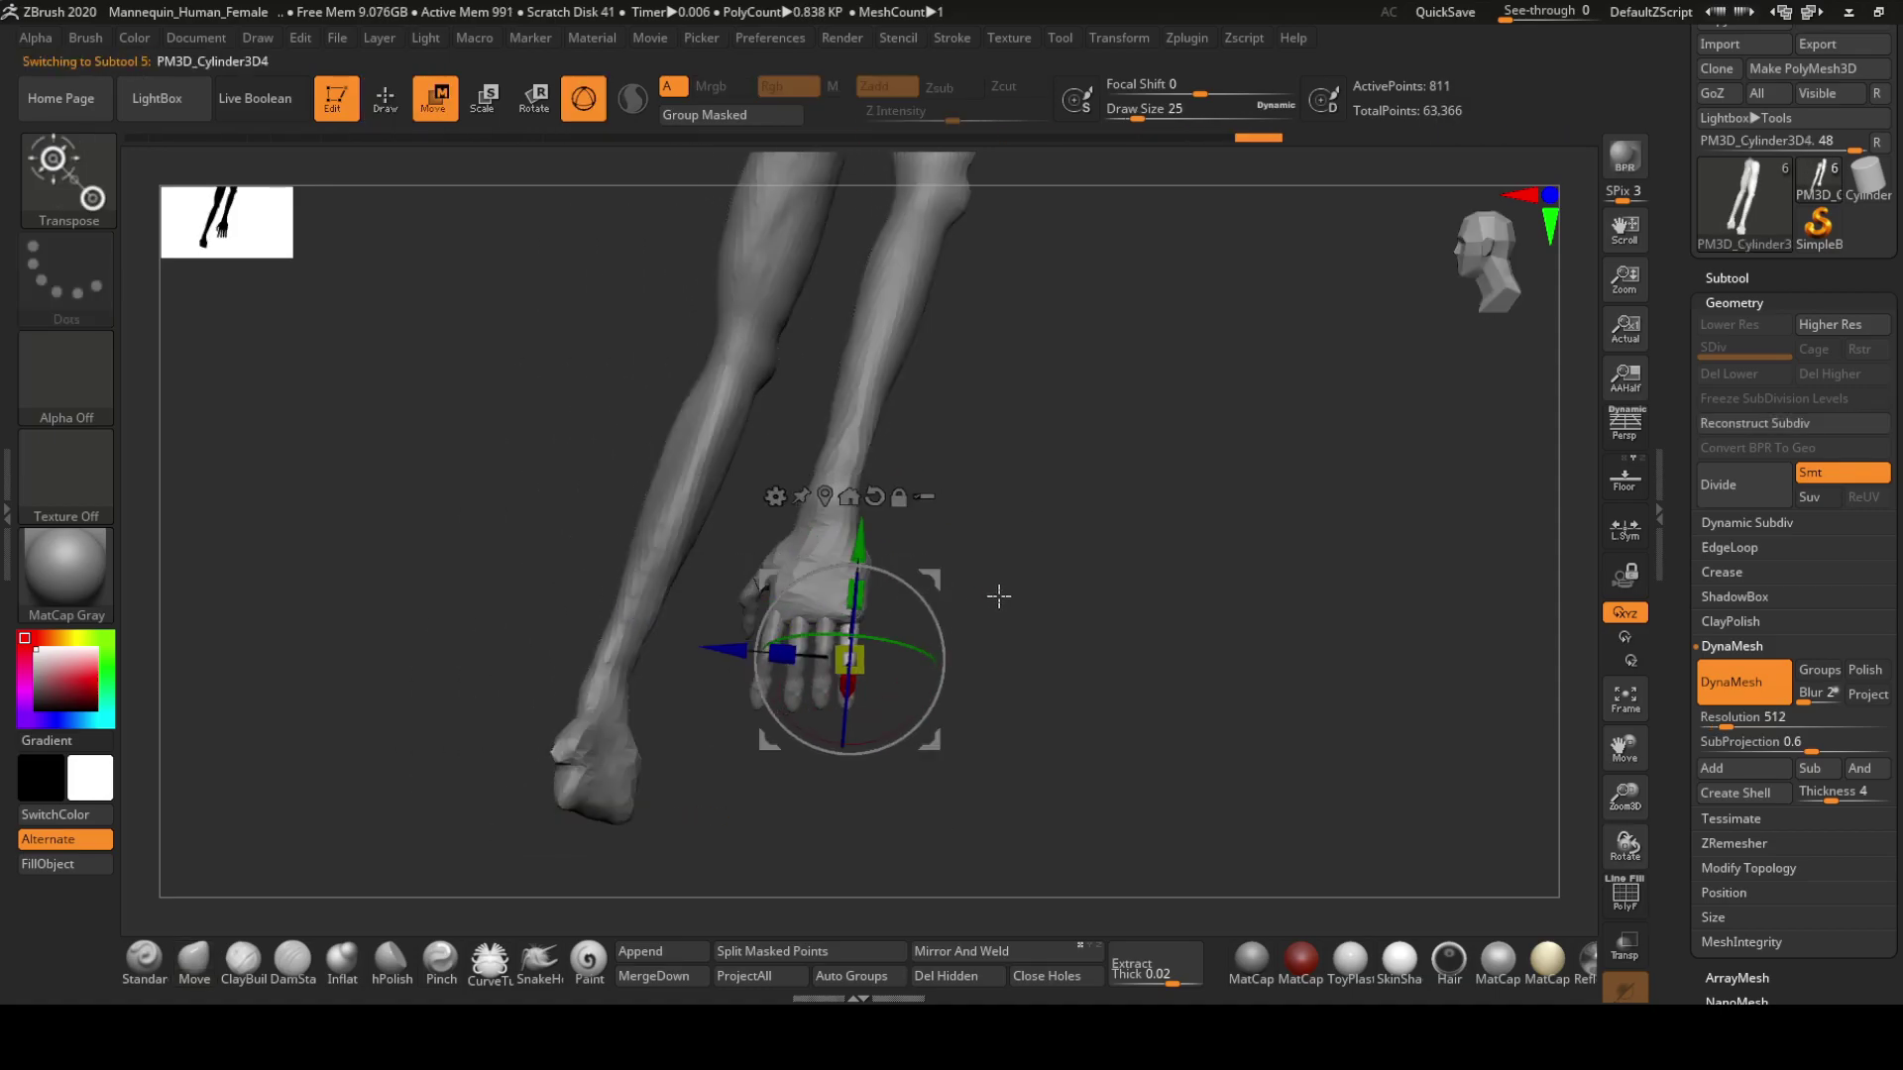
mouse_move(998, 595)
mouse_down()
mouse_move(688, 654)
mouse_move(729, 409)
mouse_up()
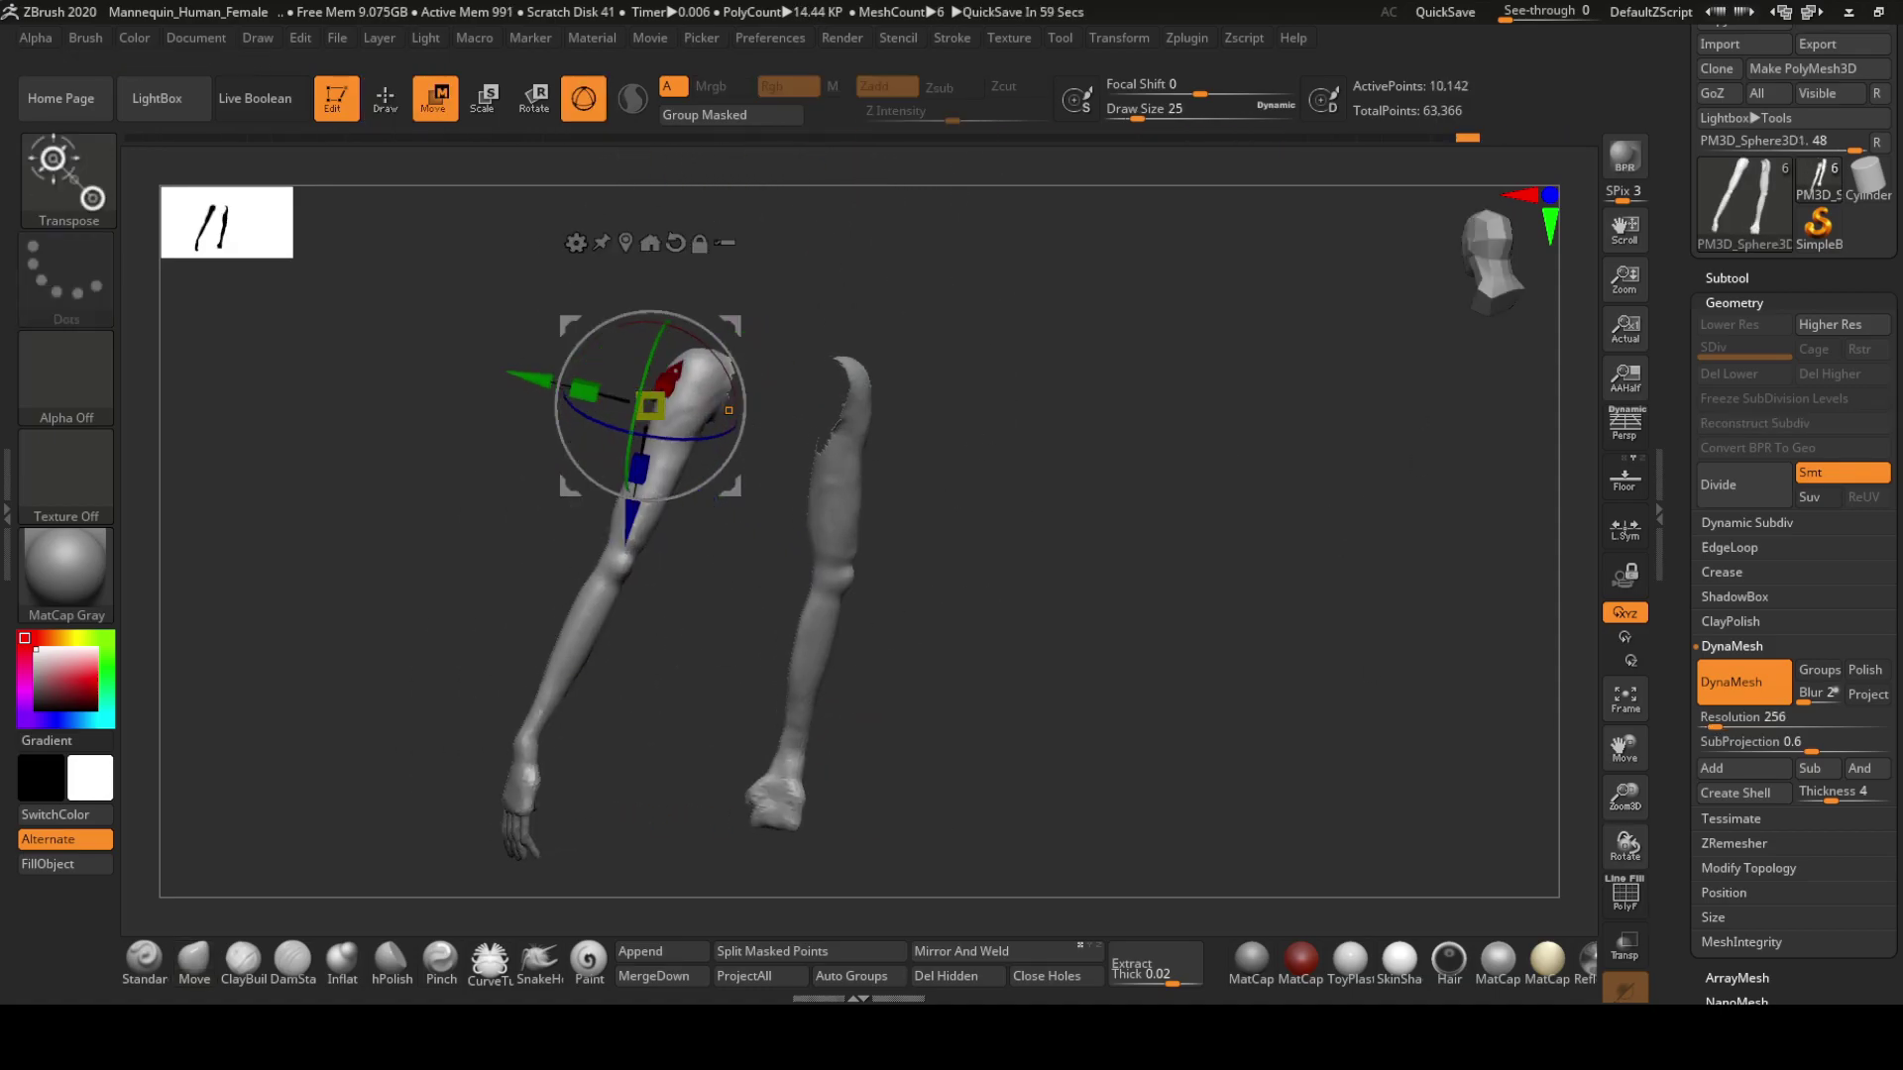
Sculpt the soloed arms with ClayBuildup and Smooth from front and side views
drag(1021, 713, 939, 634)
key(q)
key(b)
key(c)
key(b)
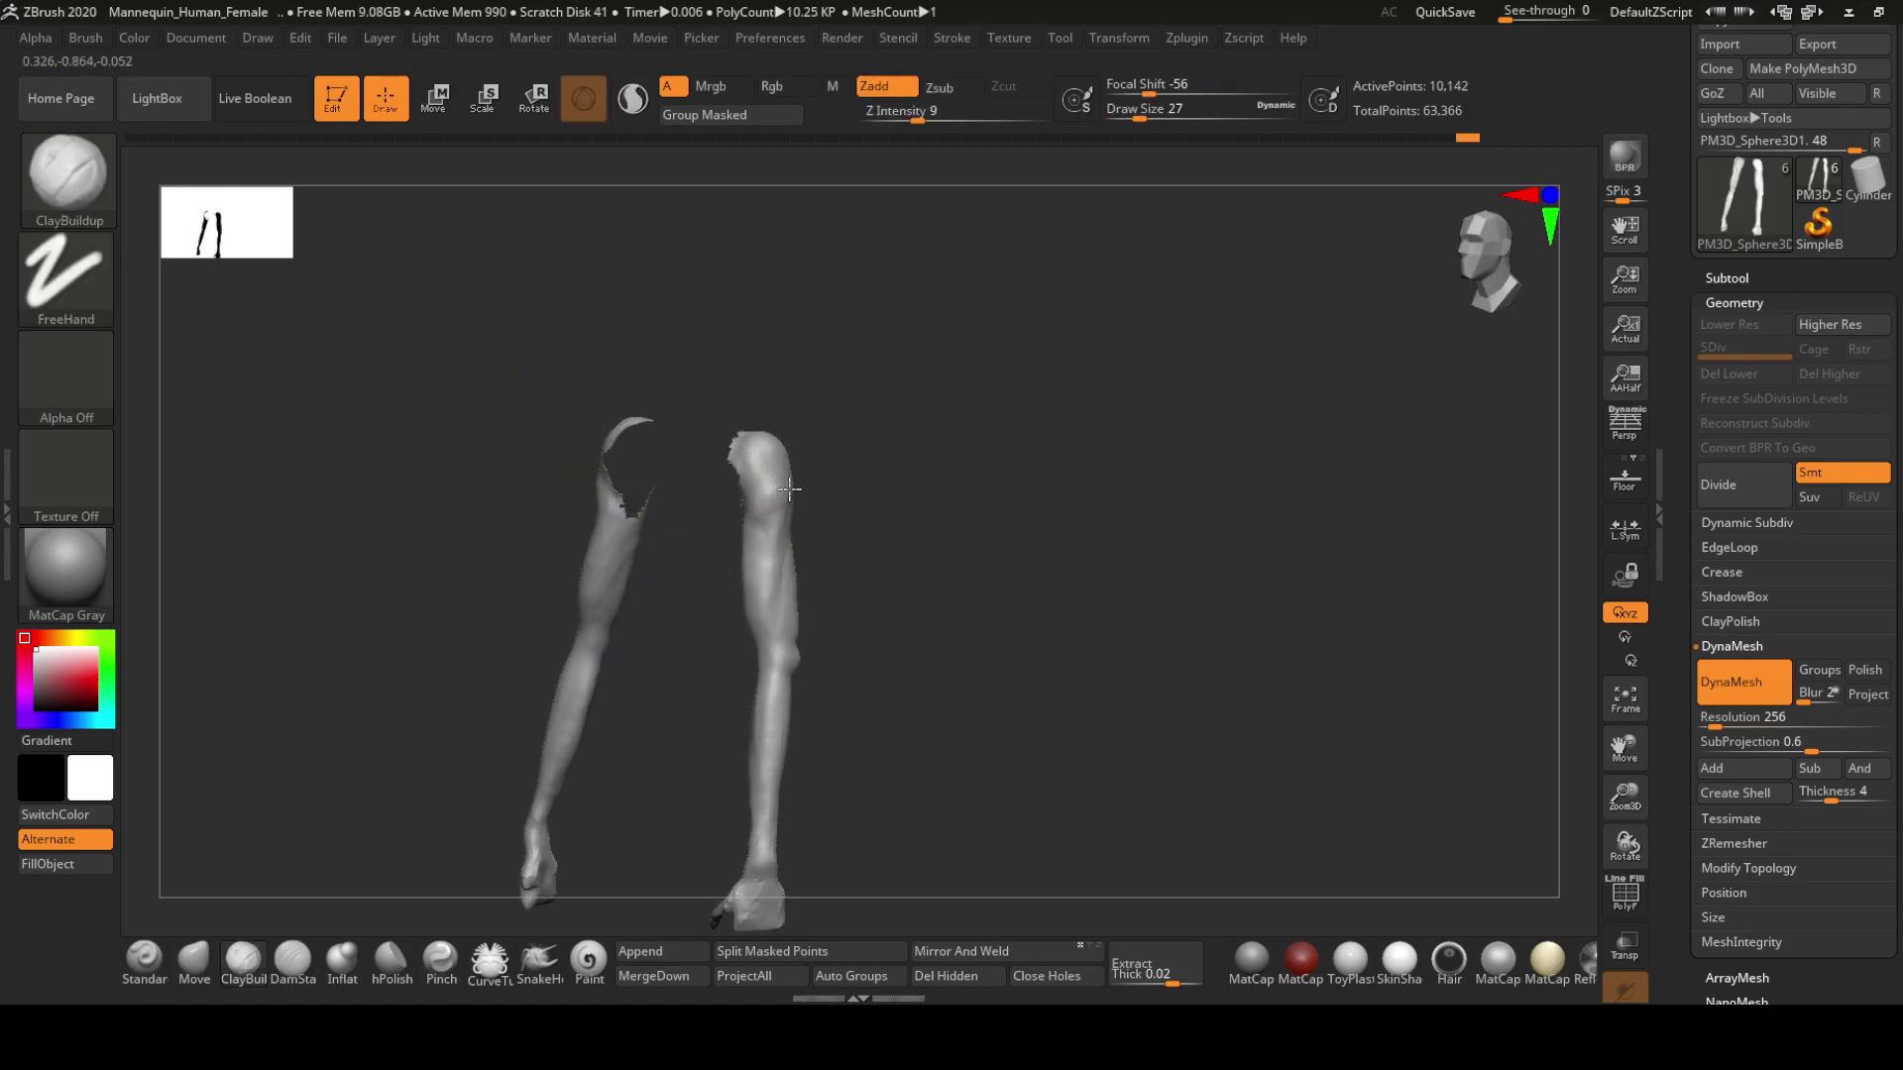
mouse_move(772, 551)
right_down()
mouse_move(793, 692)
mouse_move(721, 673)
mouse_move(883, 651)
mouse_move(832, 714)
mouse_move(701, 793)
mouse_move(782, 789)
mouse_move(675, 757)
right_up()
key(space)
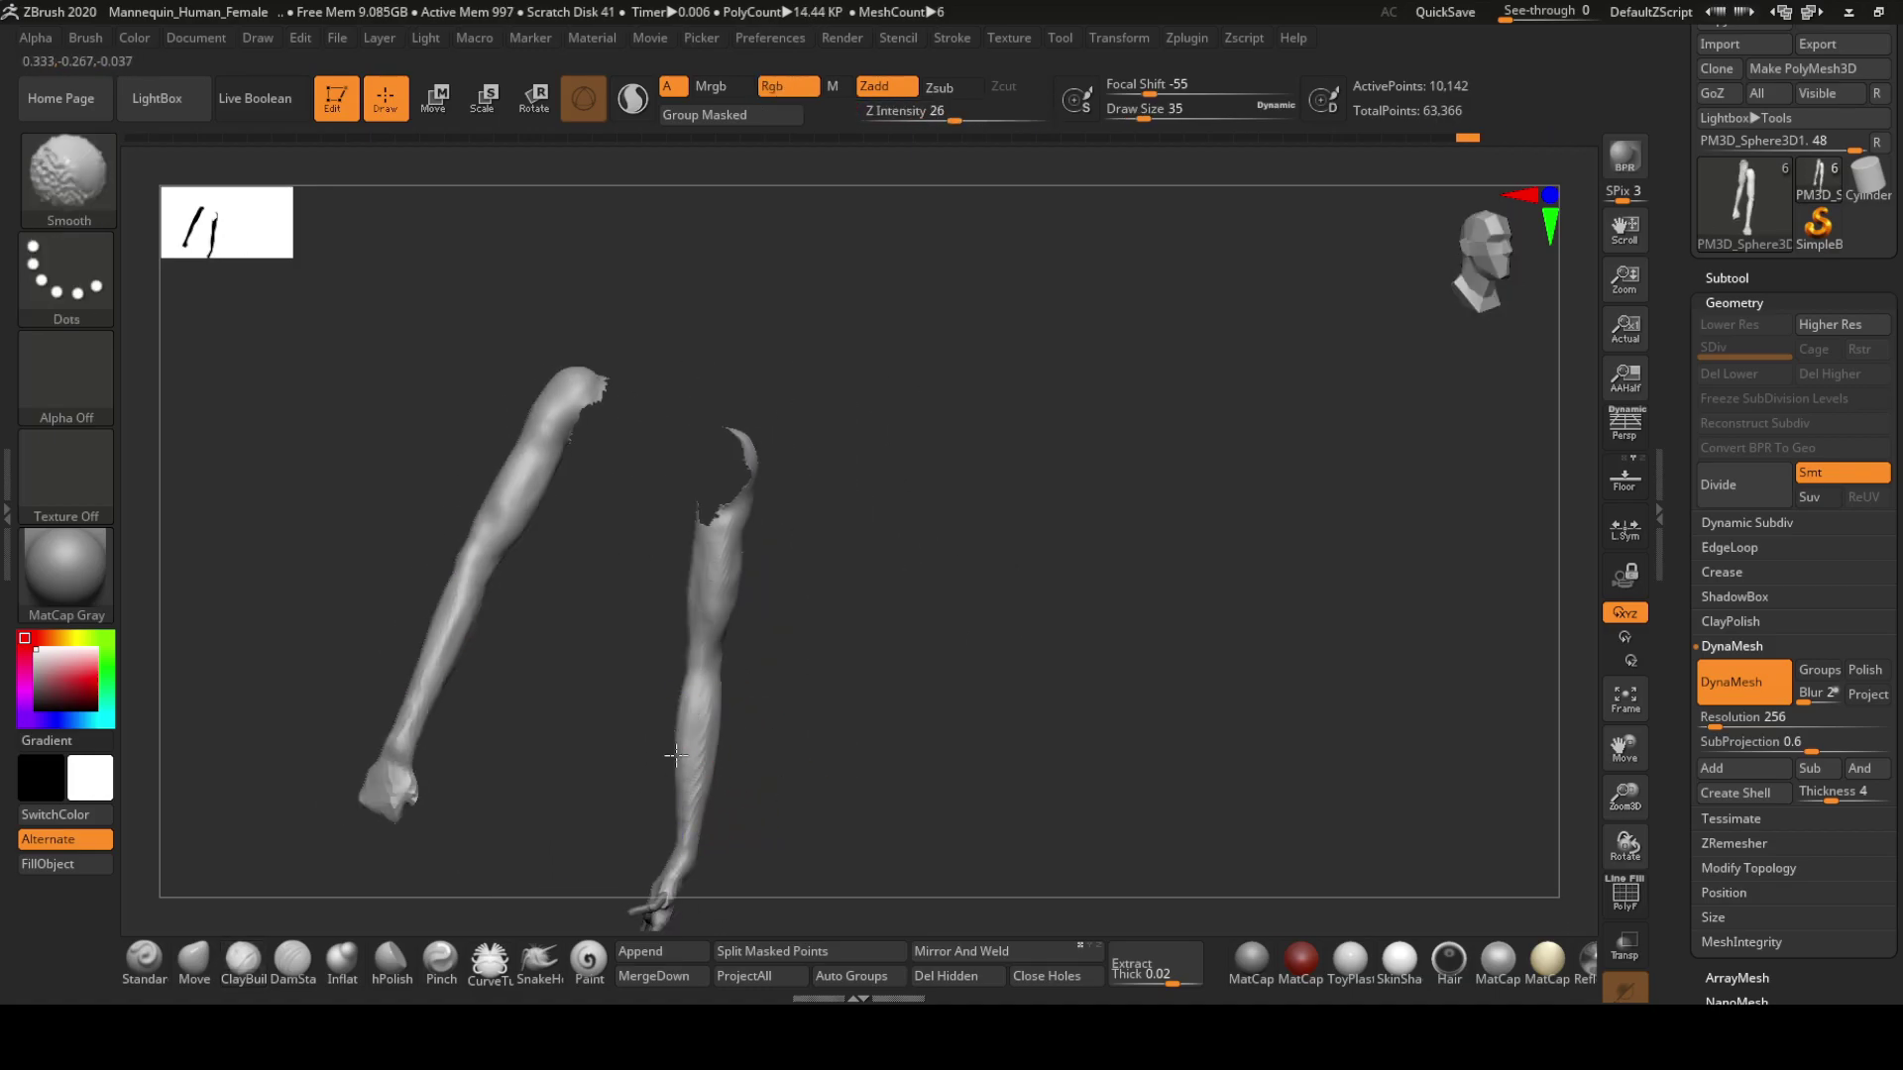
mouse_move(737, 647)
right_down()
mouse_move(654, 704)
mouse_move(745, 511)
right_up()
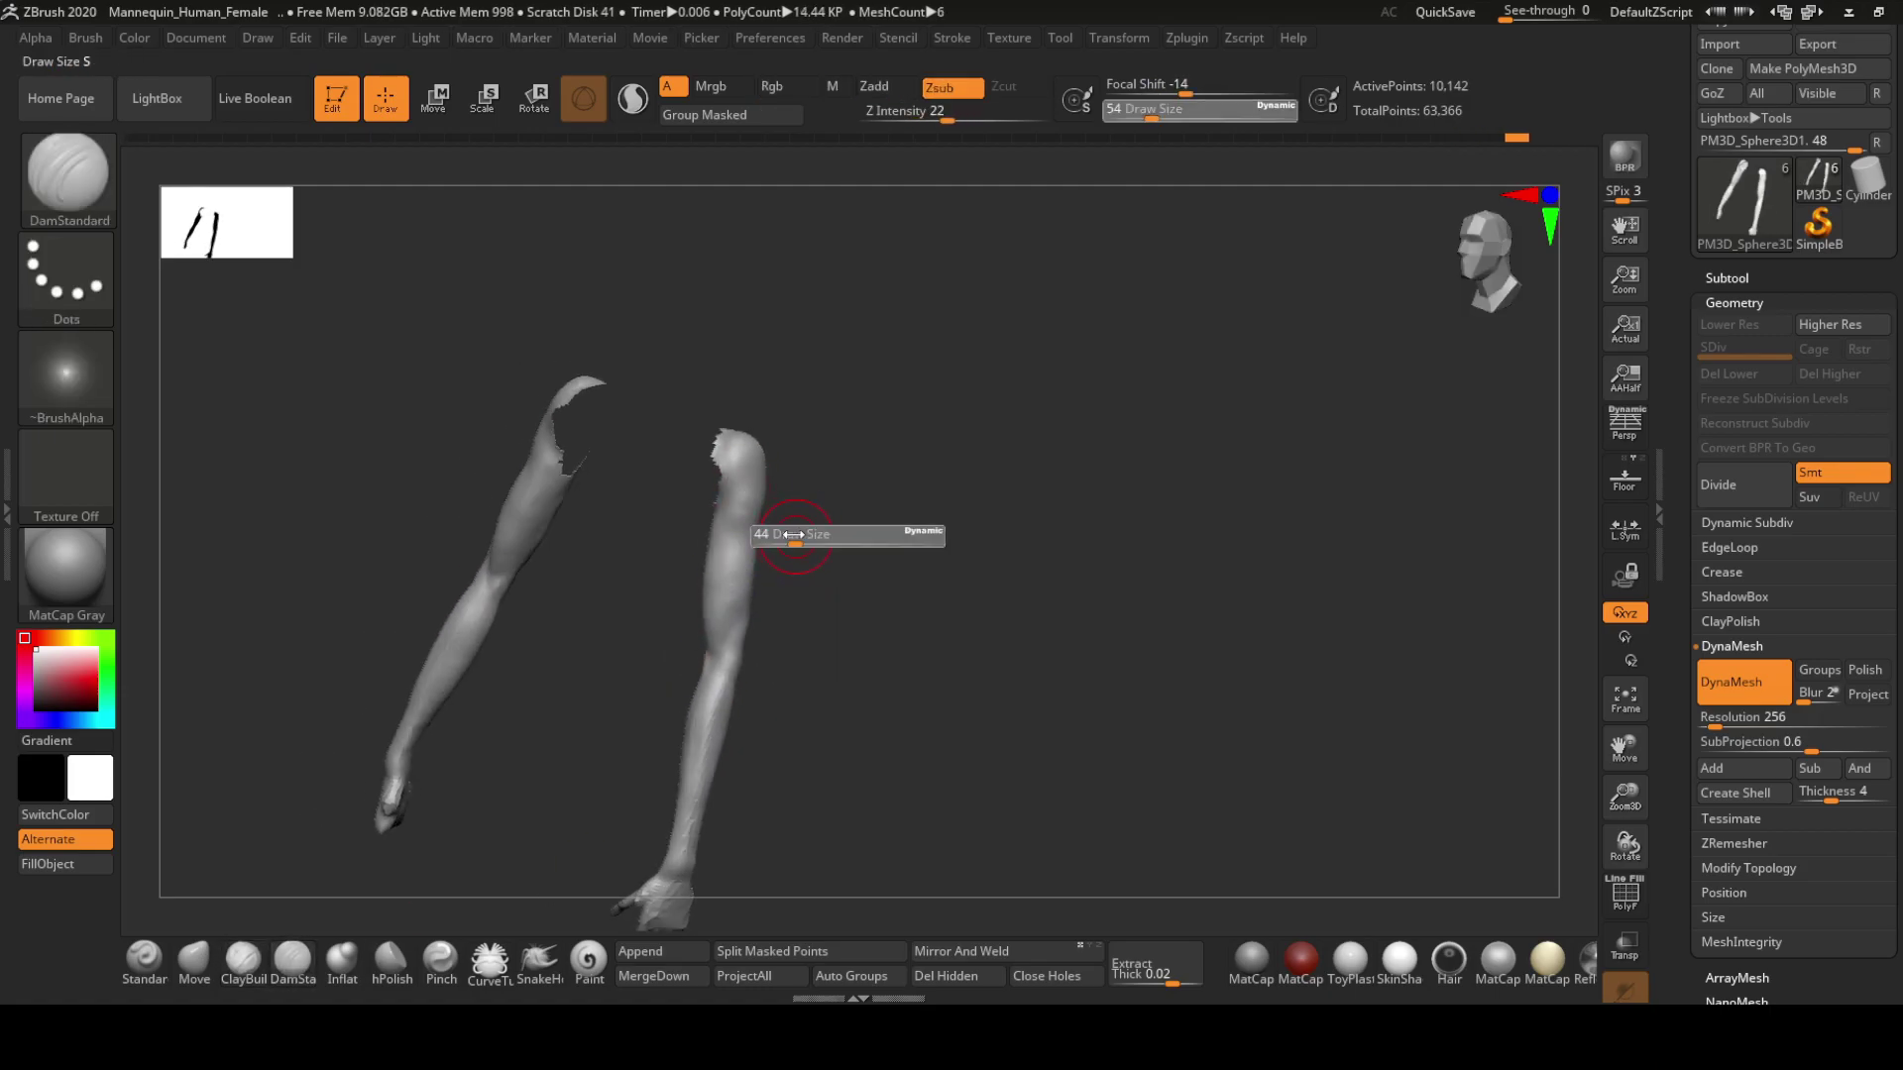
Raise sculpting intensity to 40, work the arms front-on, then turn Solo off
key(space)
drag(810, 522, 834, 522)
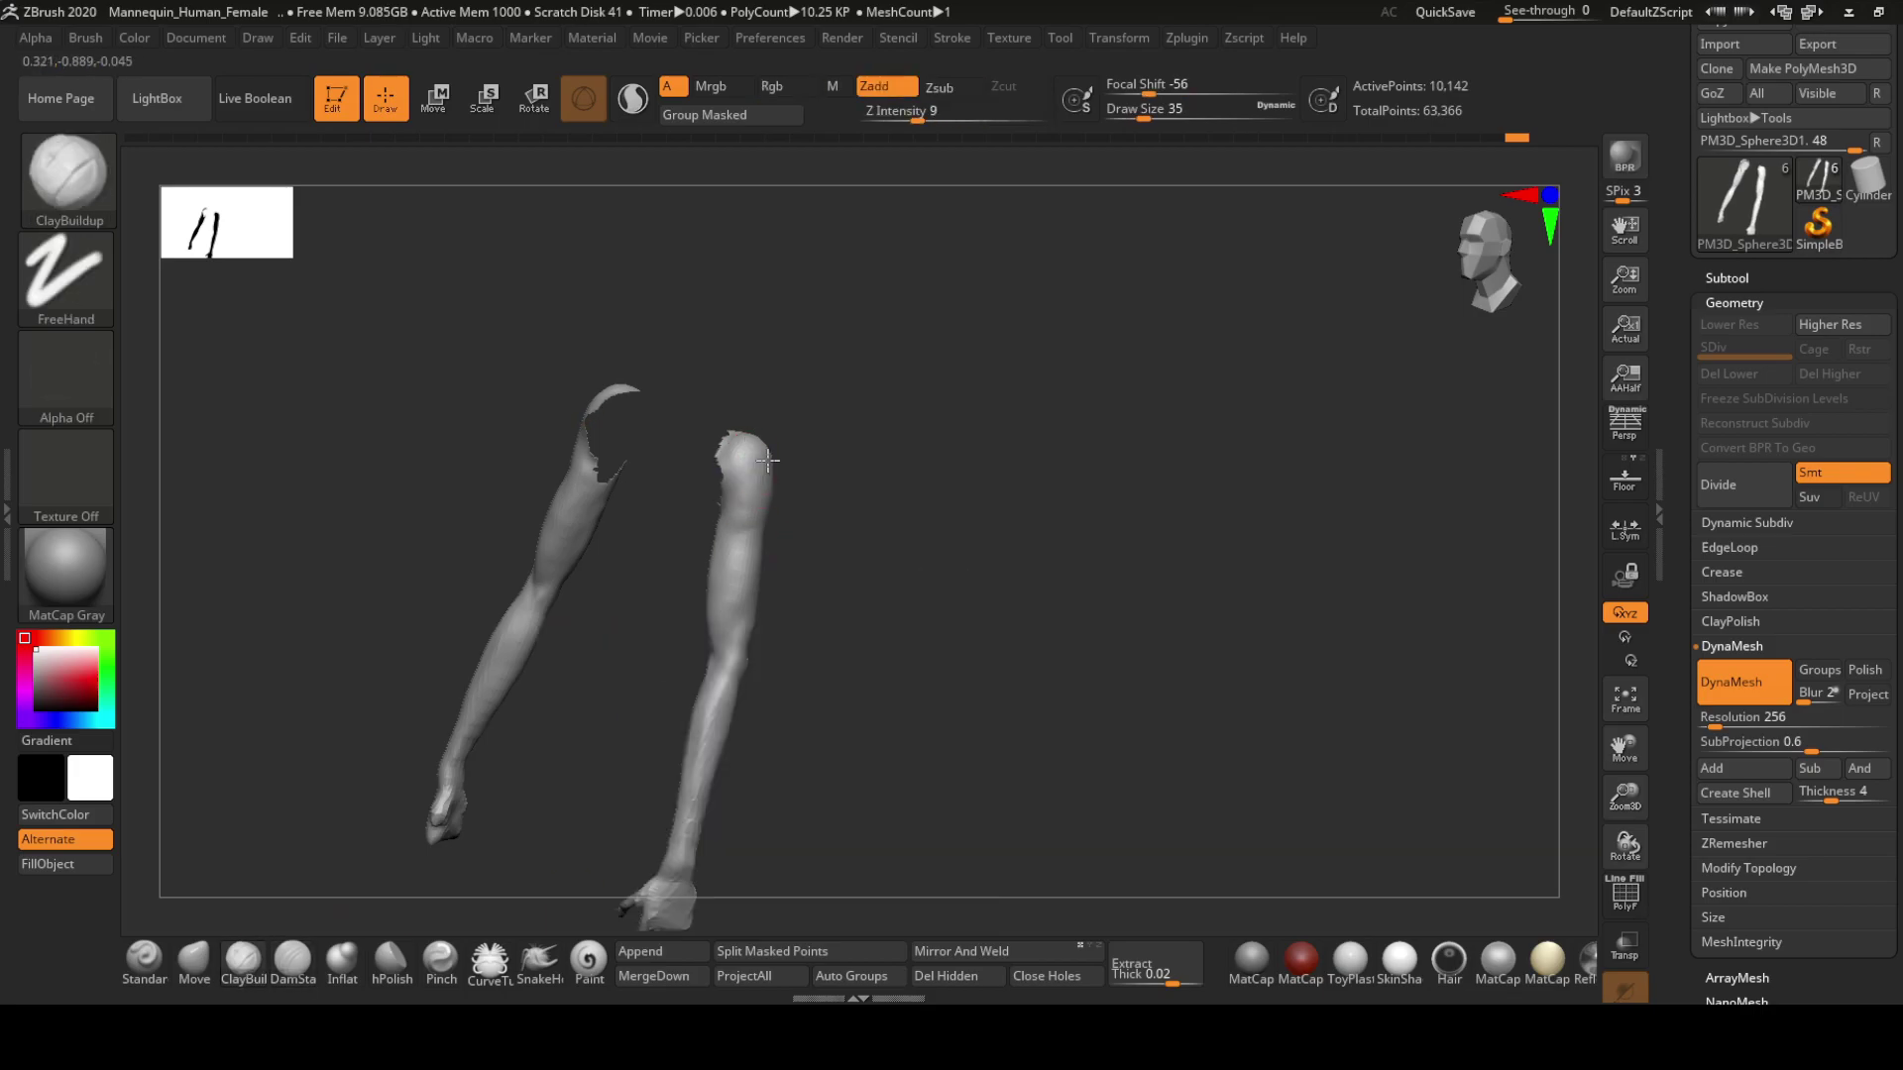
mouse_move(768, 461)
right_down()
mouse_move(755, 758)
mouse_move(863, 680)
mouse_move(778, 673)
right_up()
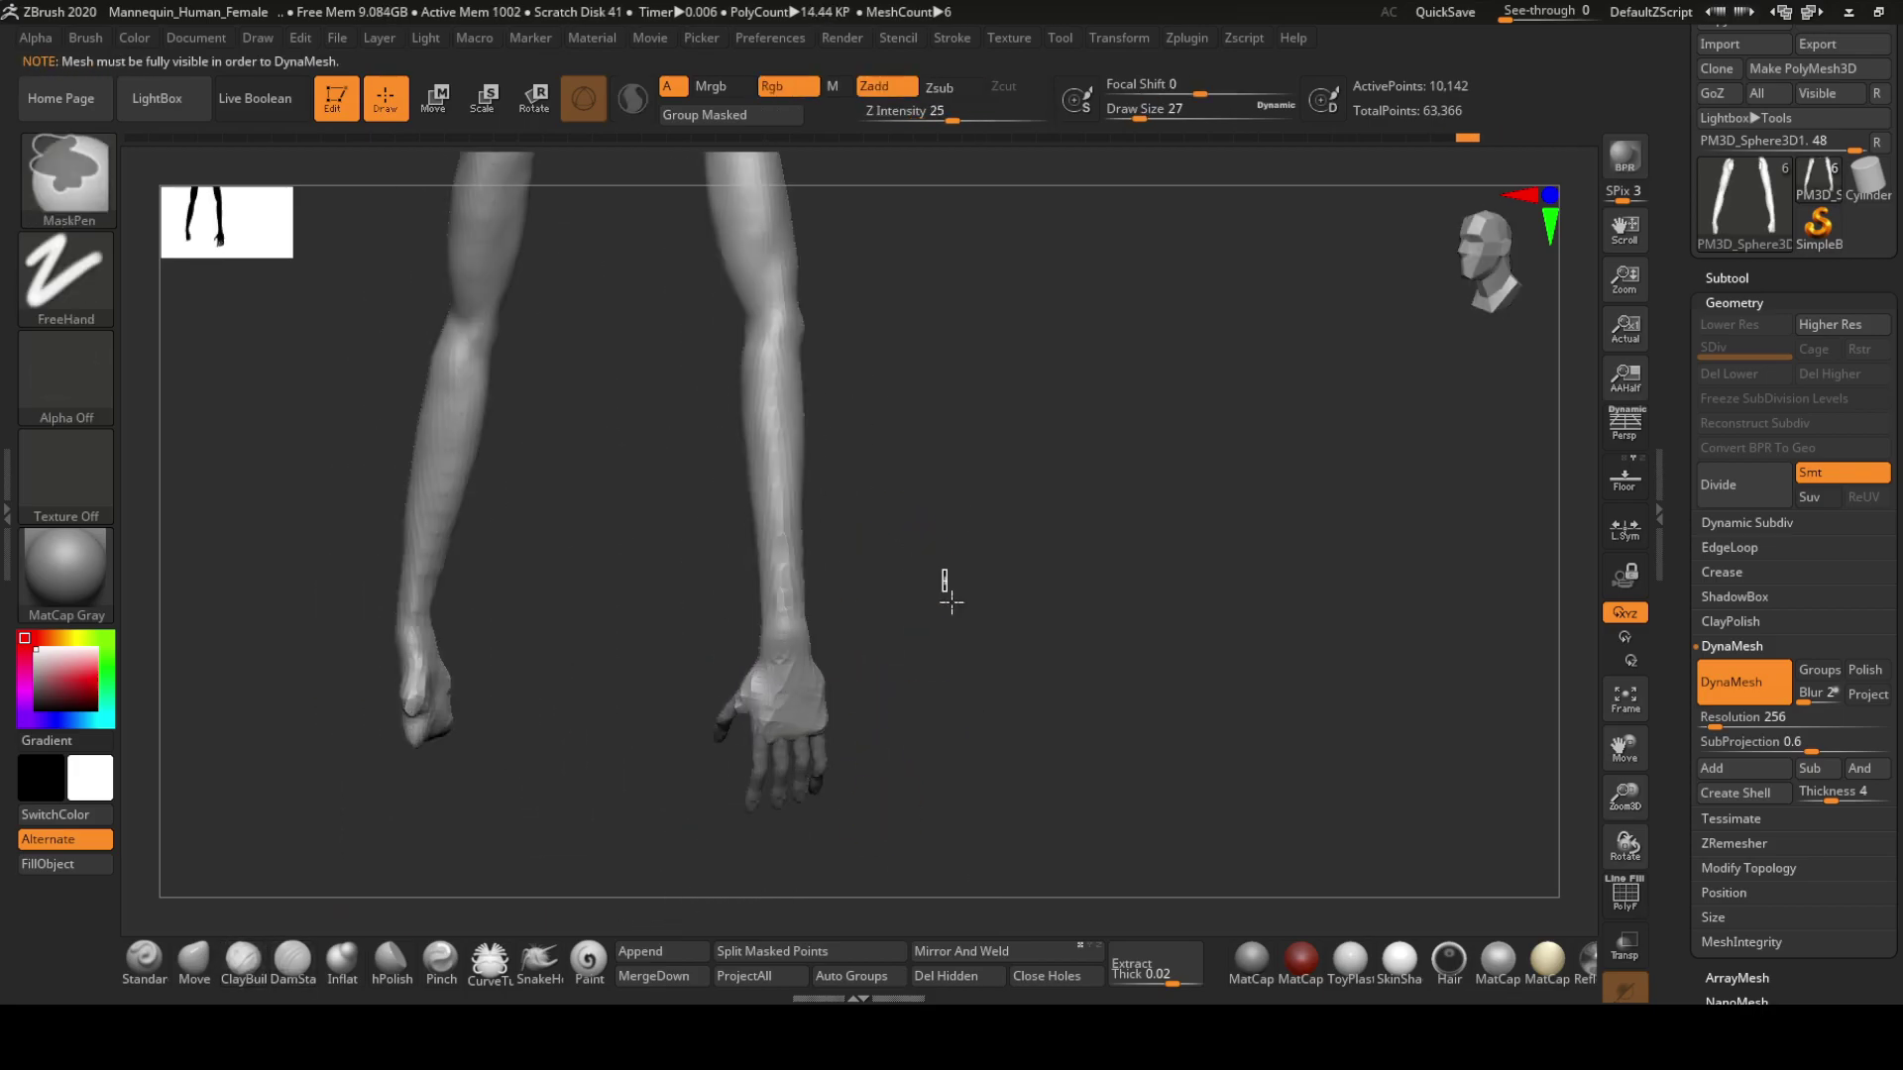
ctrl+shift+click(901, 587)
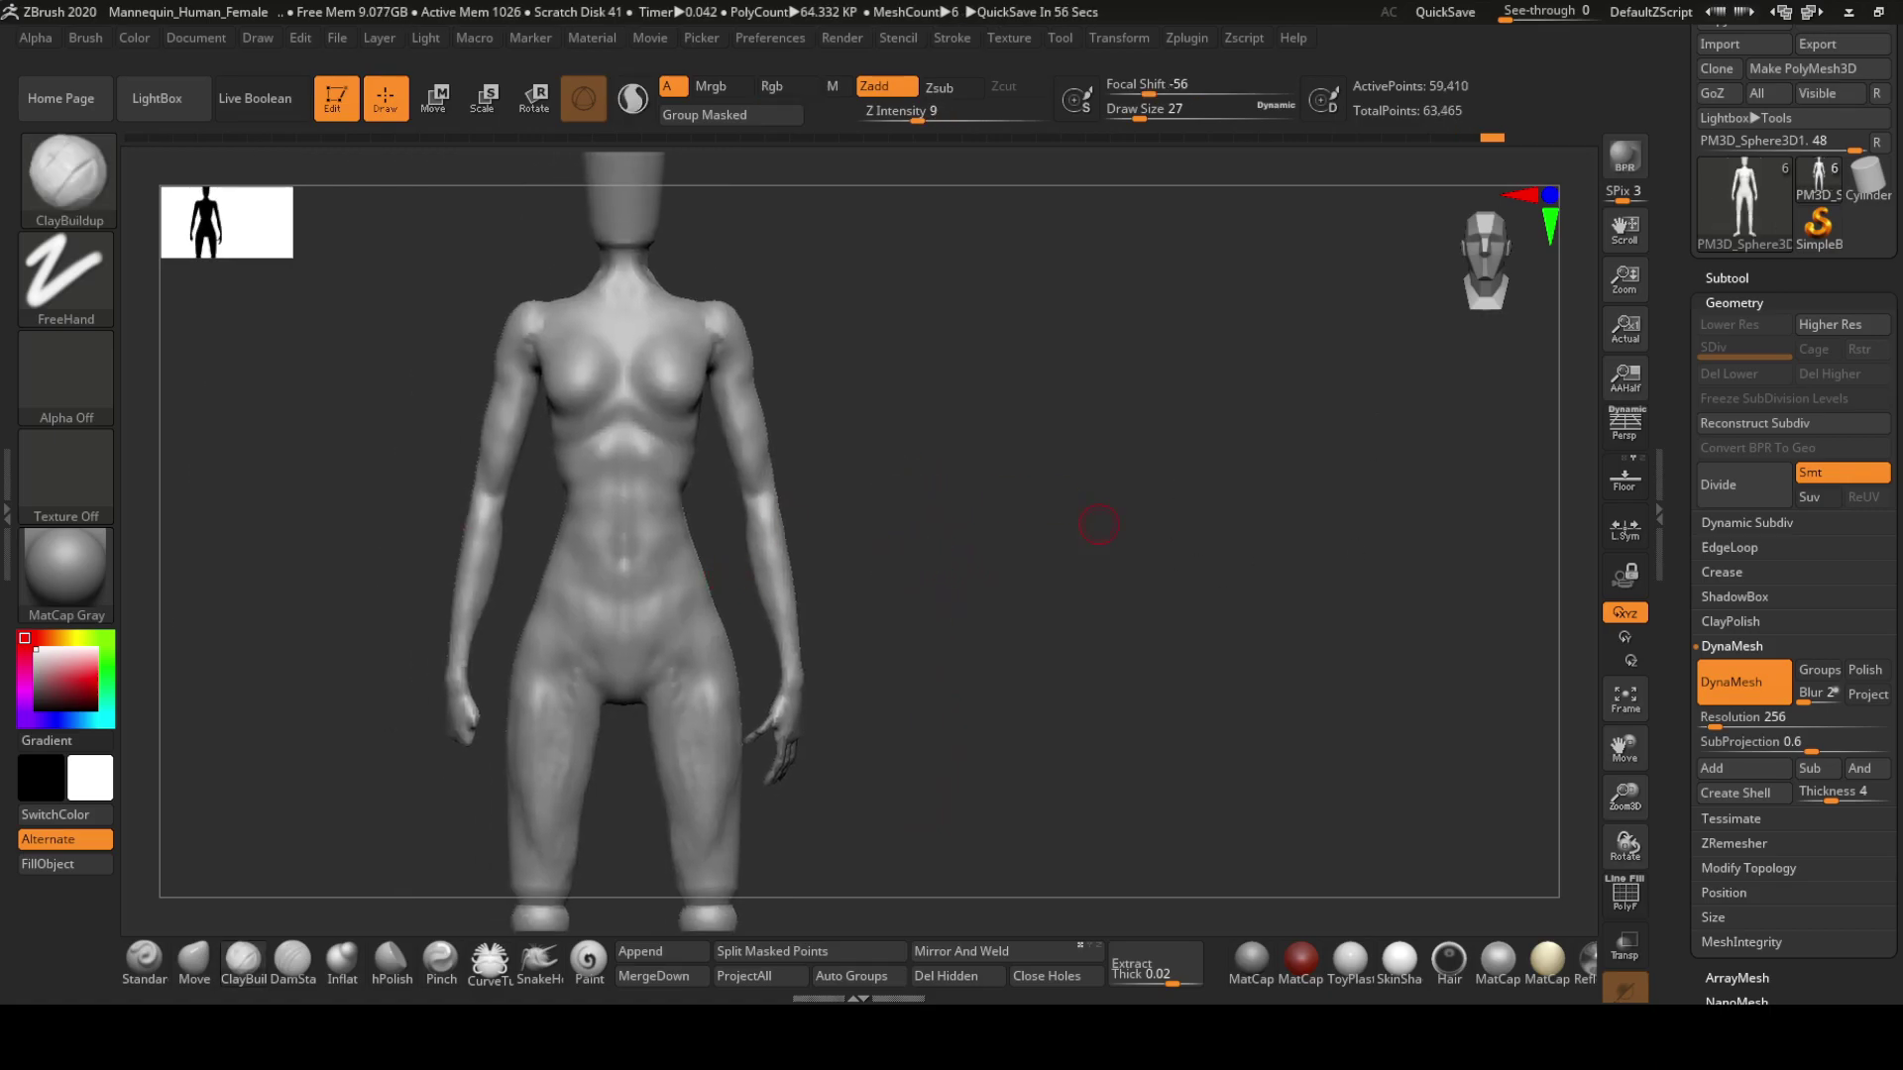
Solo the torso and sculpt sharper abdominal and chest definition
ctrl+shift+click(634, 555)
mouse_move(688, 582)
right_down()
mouse_move(955, 586)
mouse_move(598, 811)
right_up()
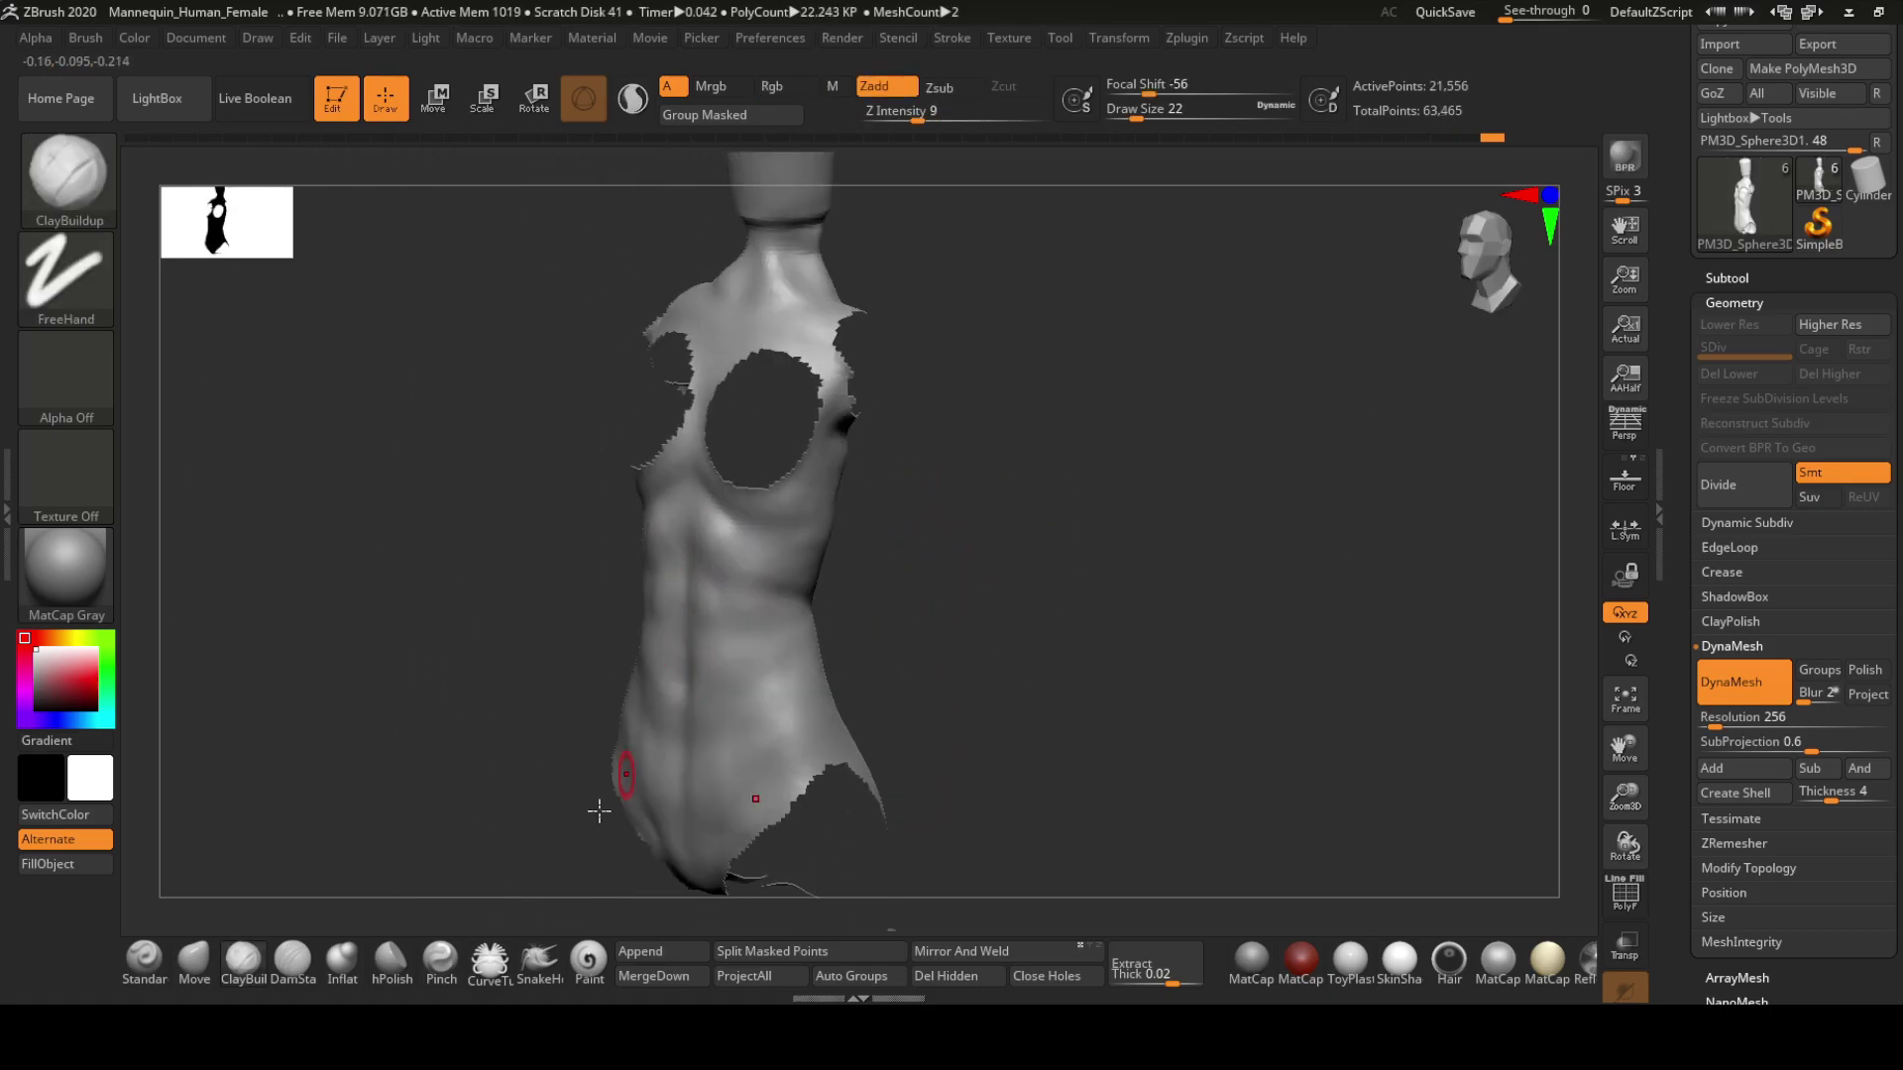
mouse_move(722, 660)
right_down()
mouse_move(671, 751)
mouse_move(722, 617)
mouse_move(729, 516)
right_up()
mouse_move(772, 664)
right_down()
mouse_move(786, 756)
mouse_move(770, 709)
right_up()
key(s)
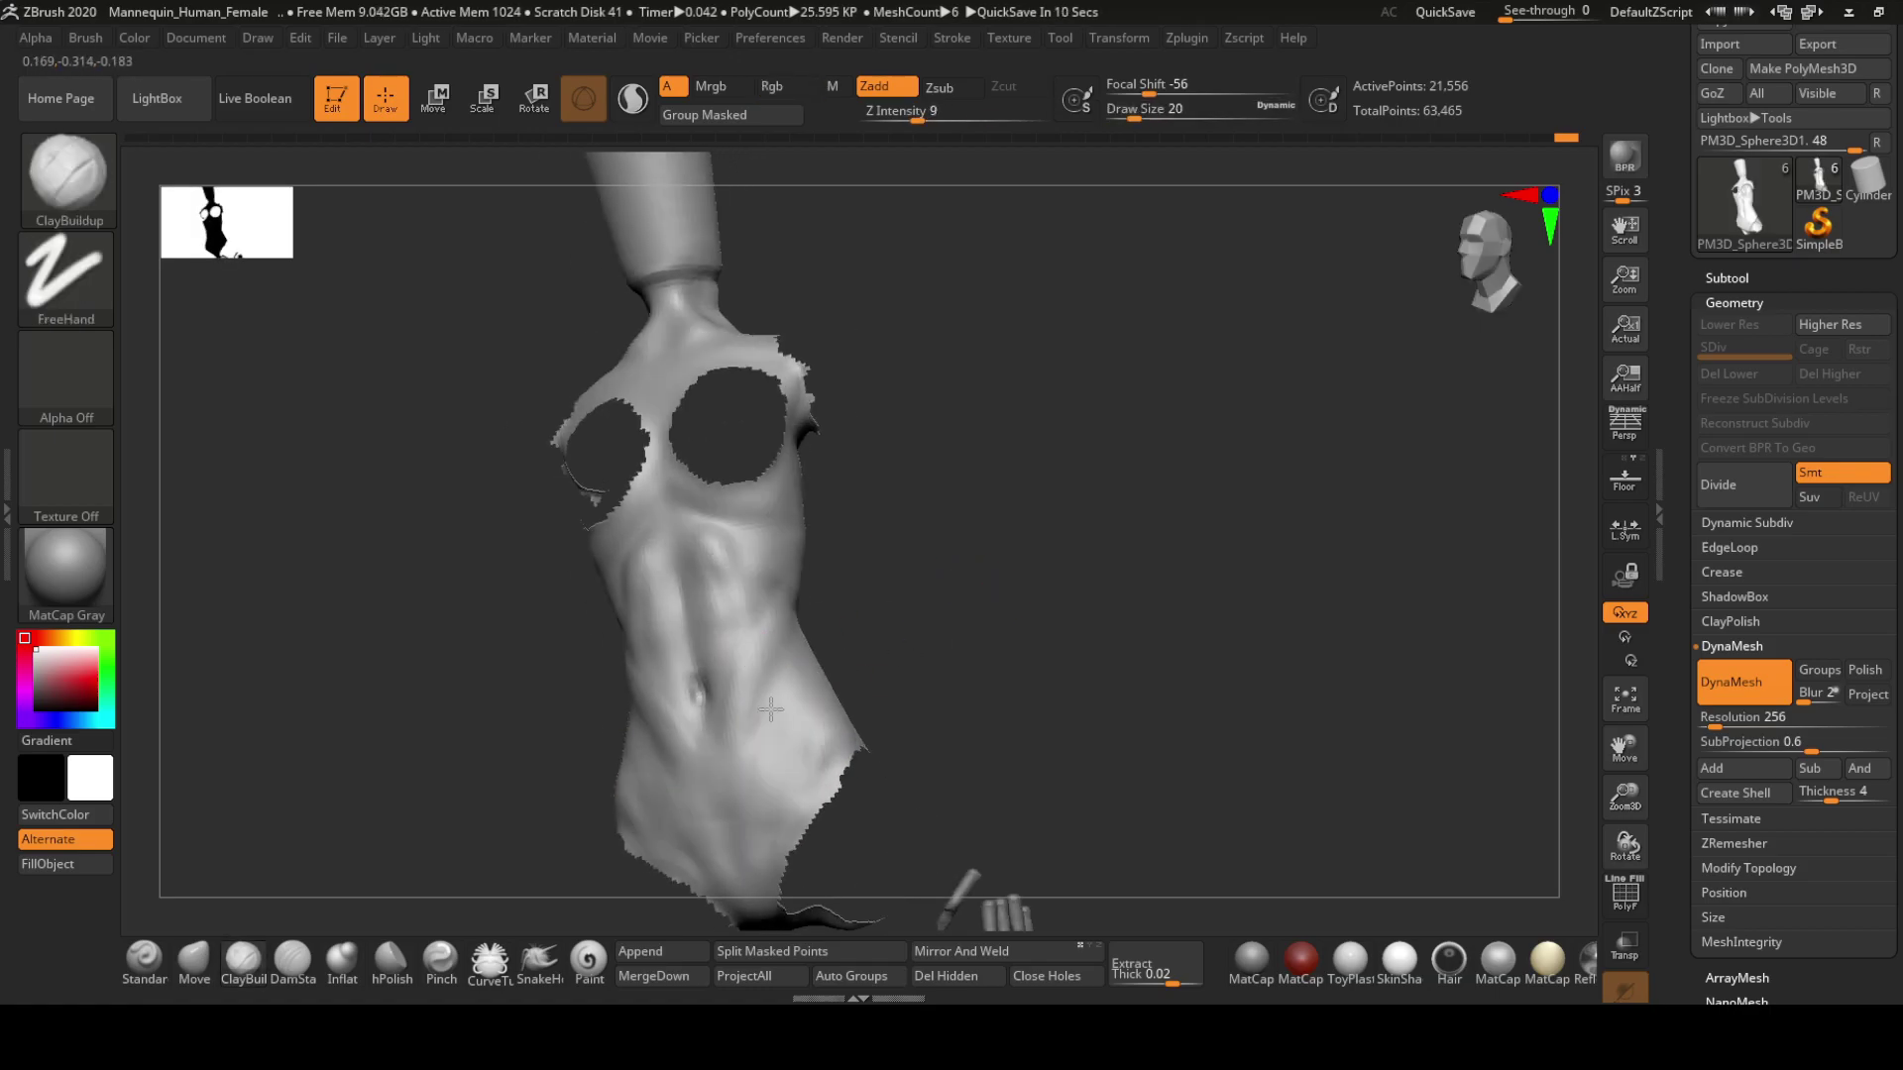
right_drag(719, 611, 913, 671)
Solo the two breast patches, then restore the body and isolate the legs
ctrl+shift+click(931, 505)
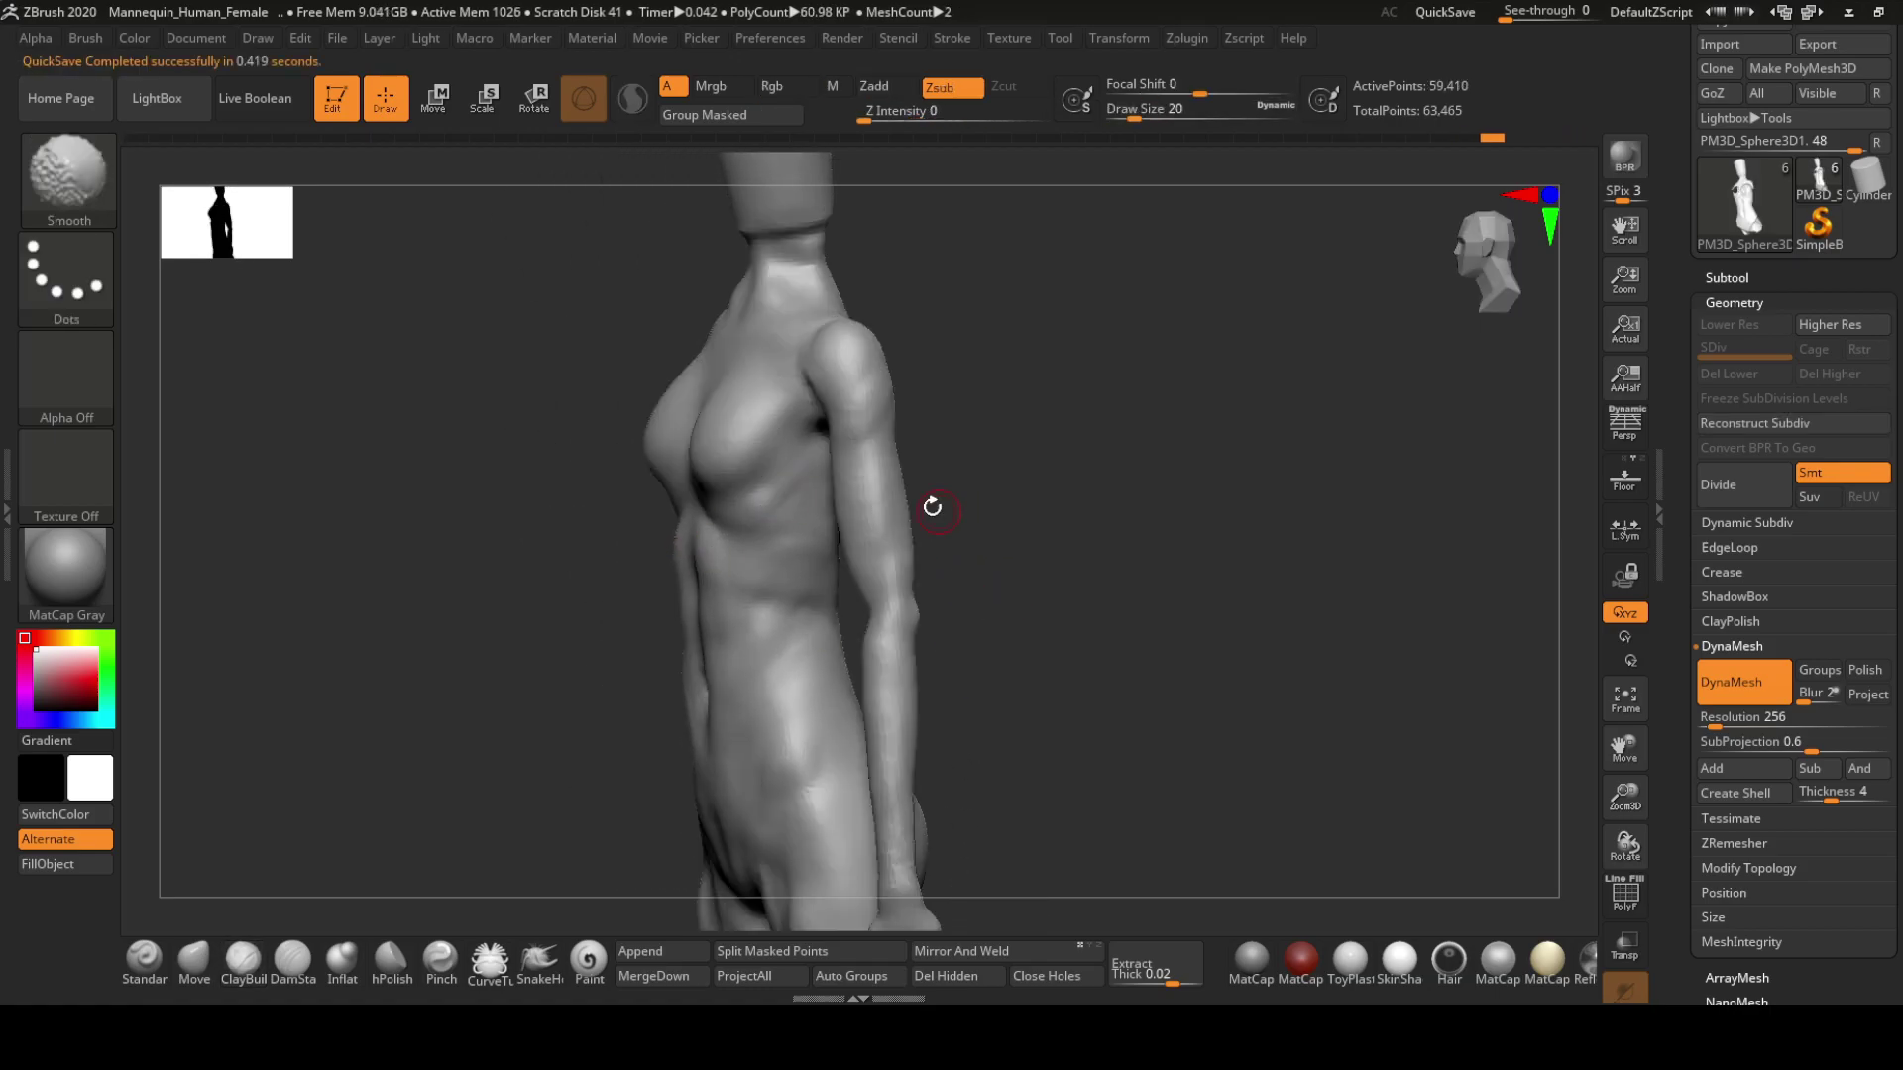
mouse_move(931, 506)
right_down()
mouse_move(743, 438)
mouse_move(787, 457)
right_up()
ctrl+shift+click(743, 438)
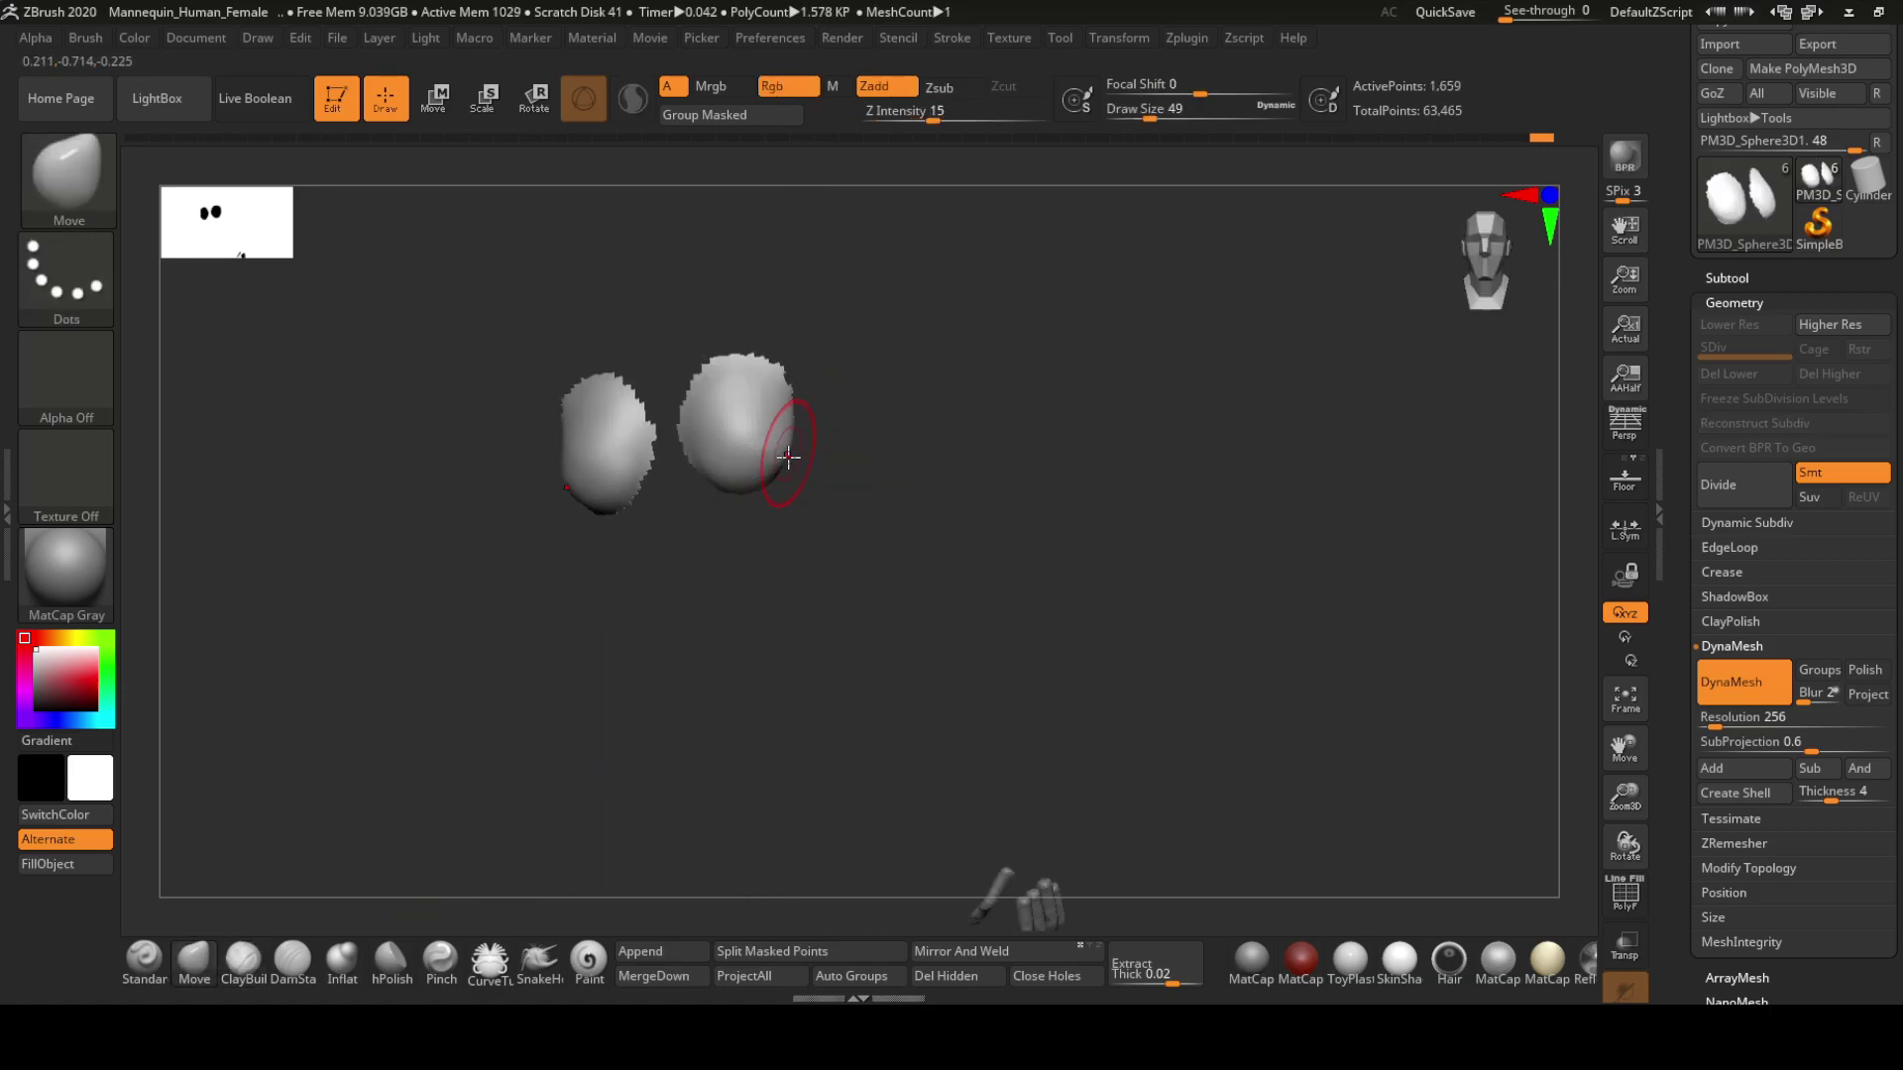
ctrl+shift+click(871, 582)
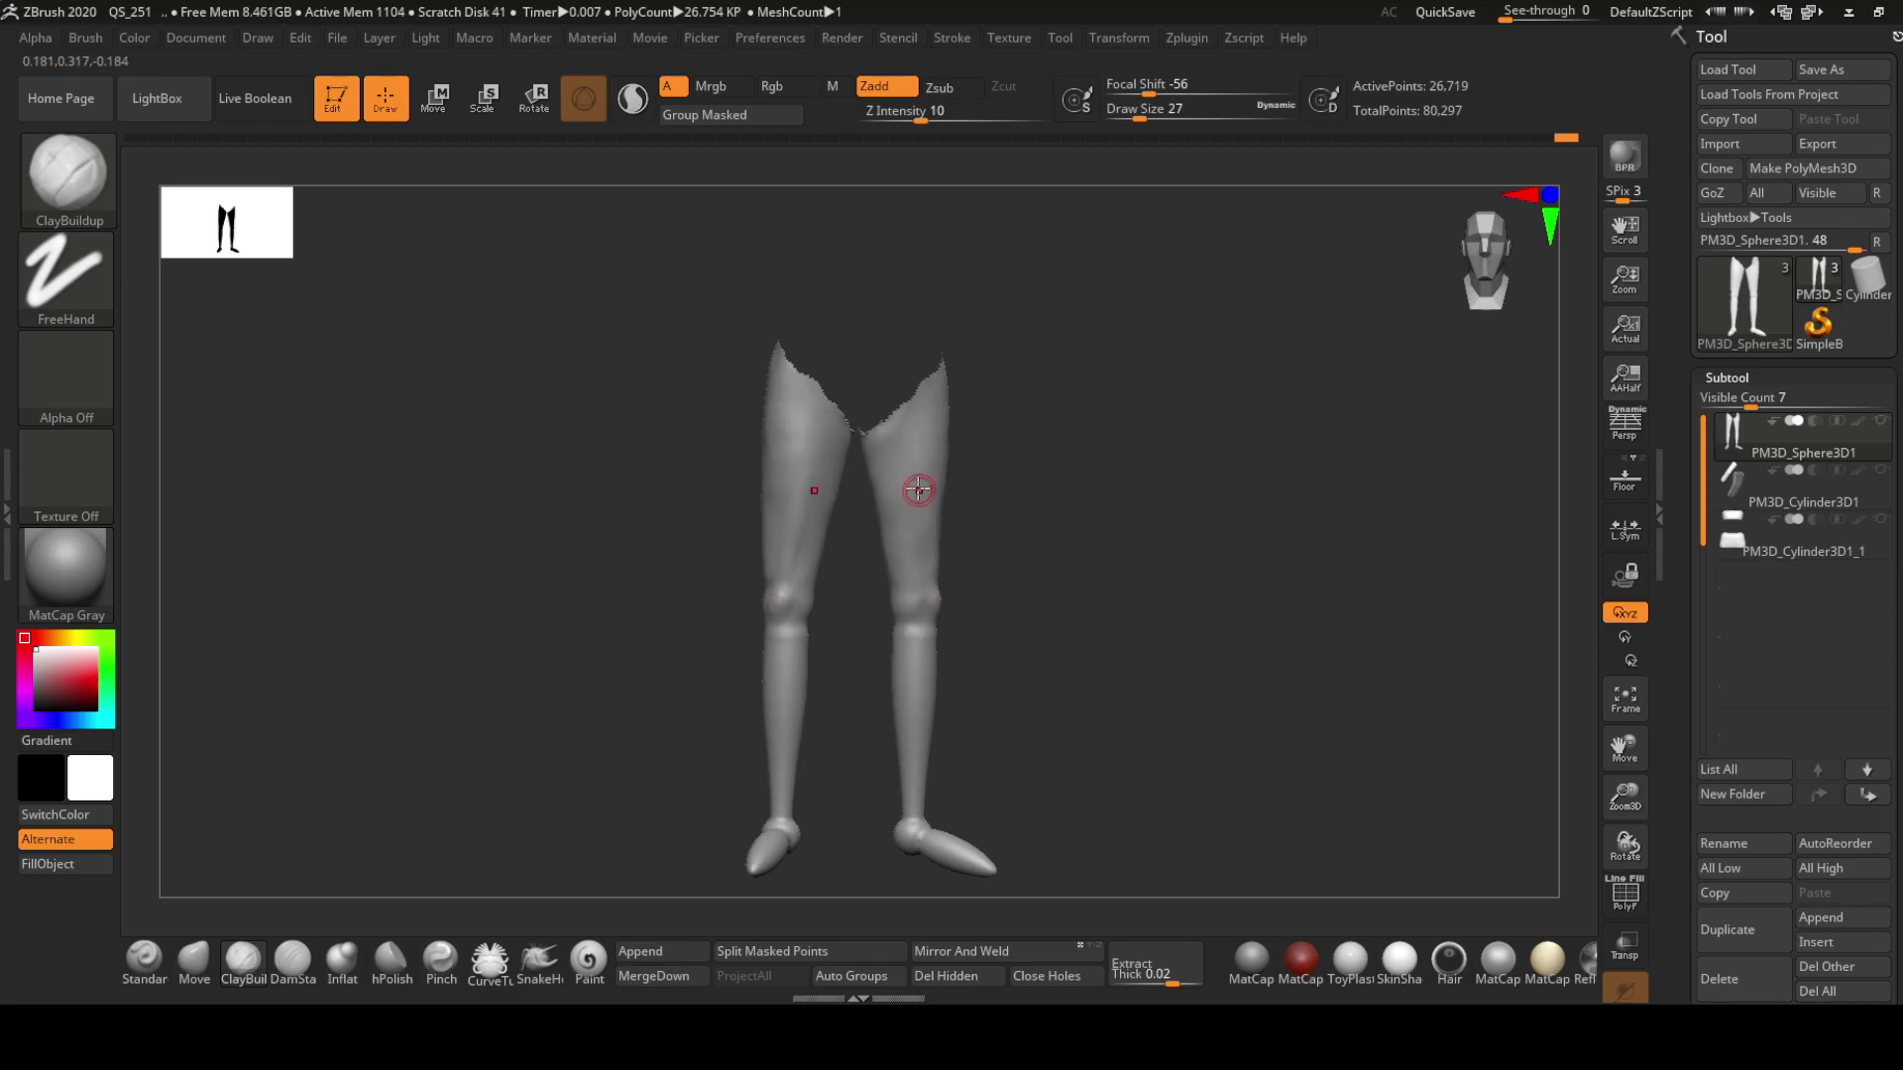
right_drag(919, 488, 981, 458)
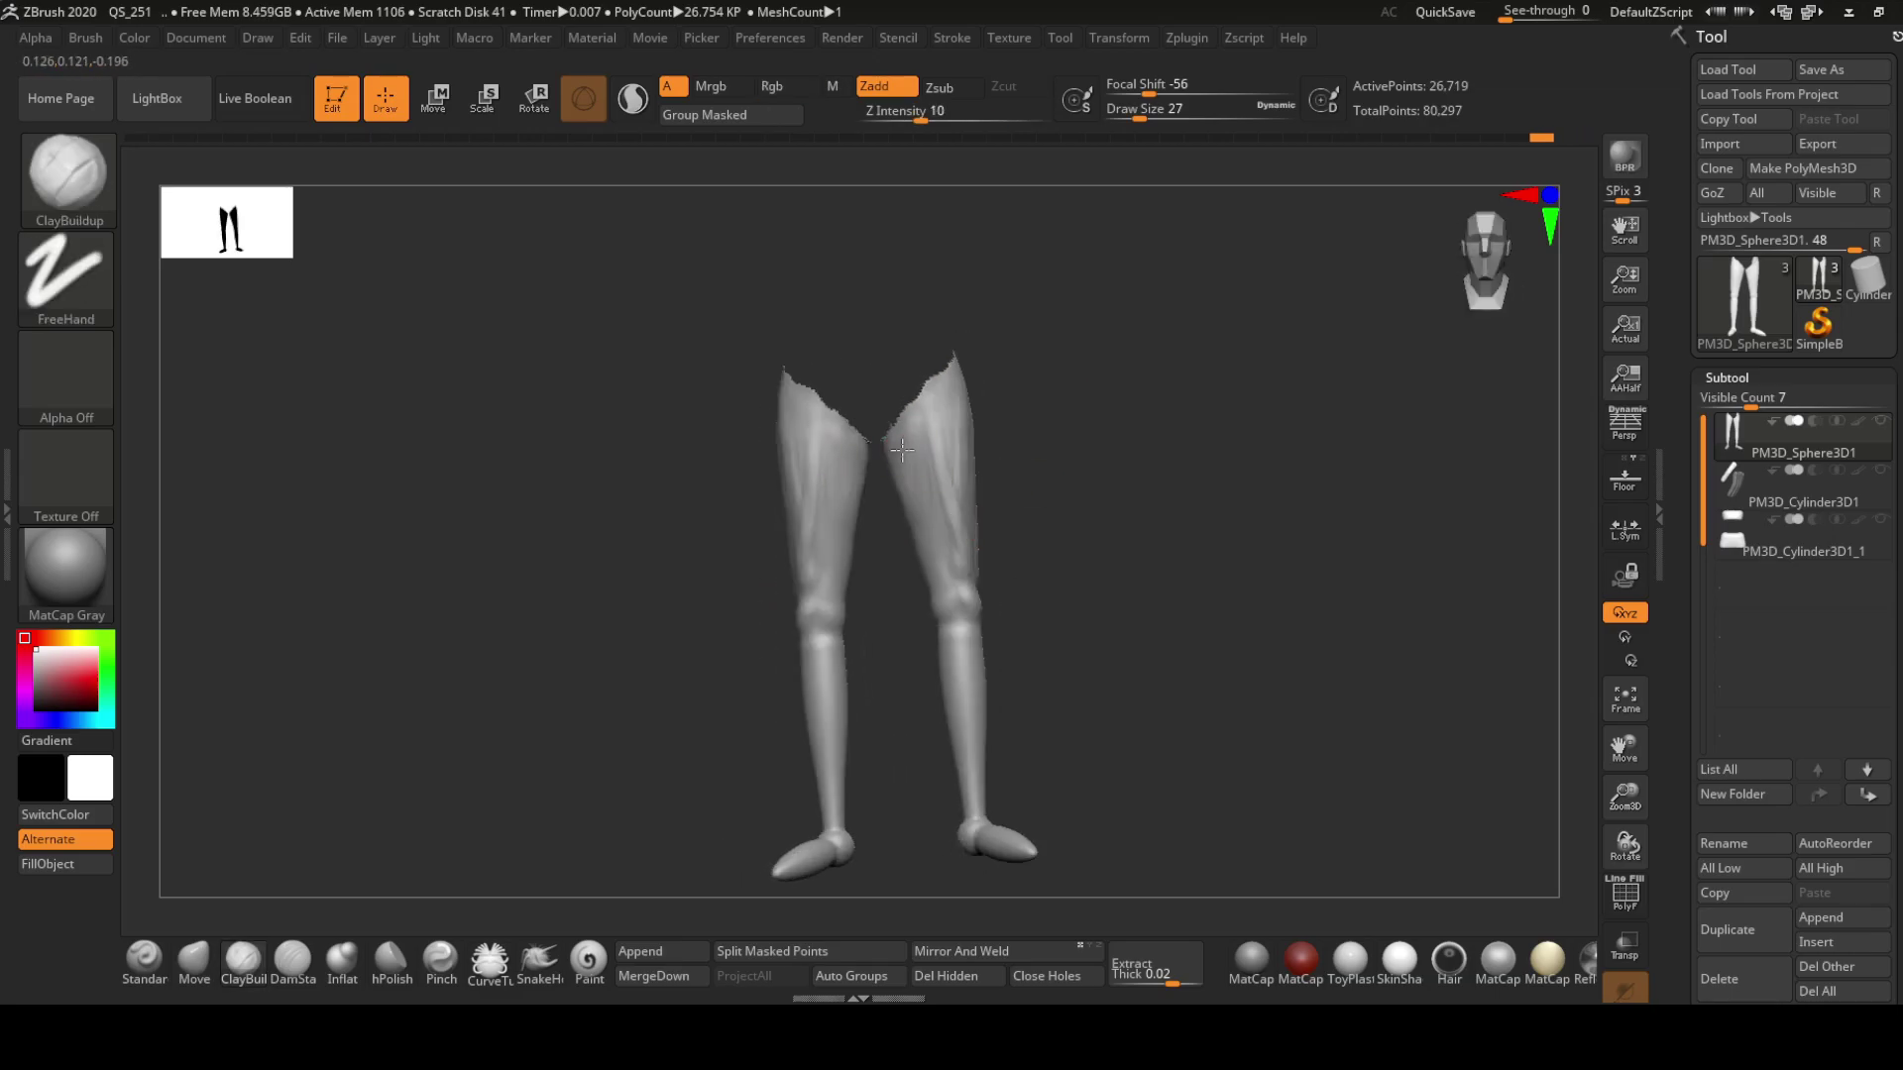
Build up knee and calf forms on the legs with ClayBuildup, adjusting brush size
mouse_move(981, 458)
alt+right_down()
mouse_move(880, 431)
mouse_move(837, 476)
mouse_move(1218, 527)
alt+right_up()
right_drag(669, 649, 533, 882)
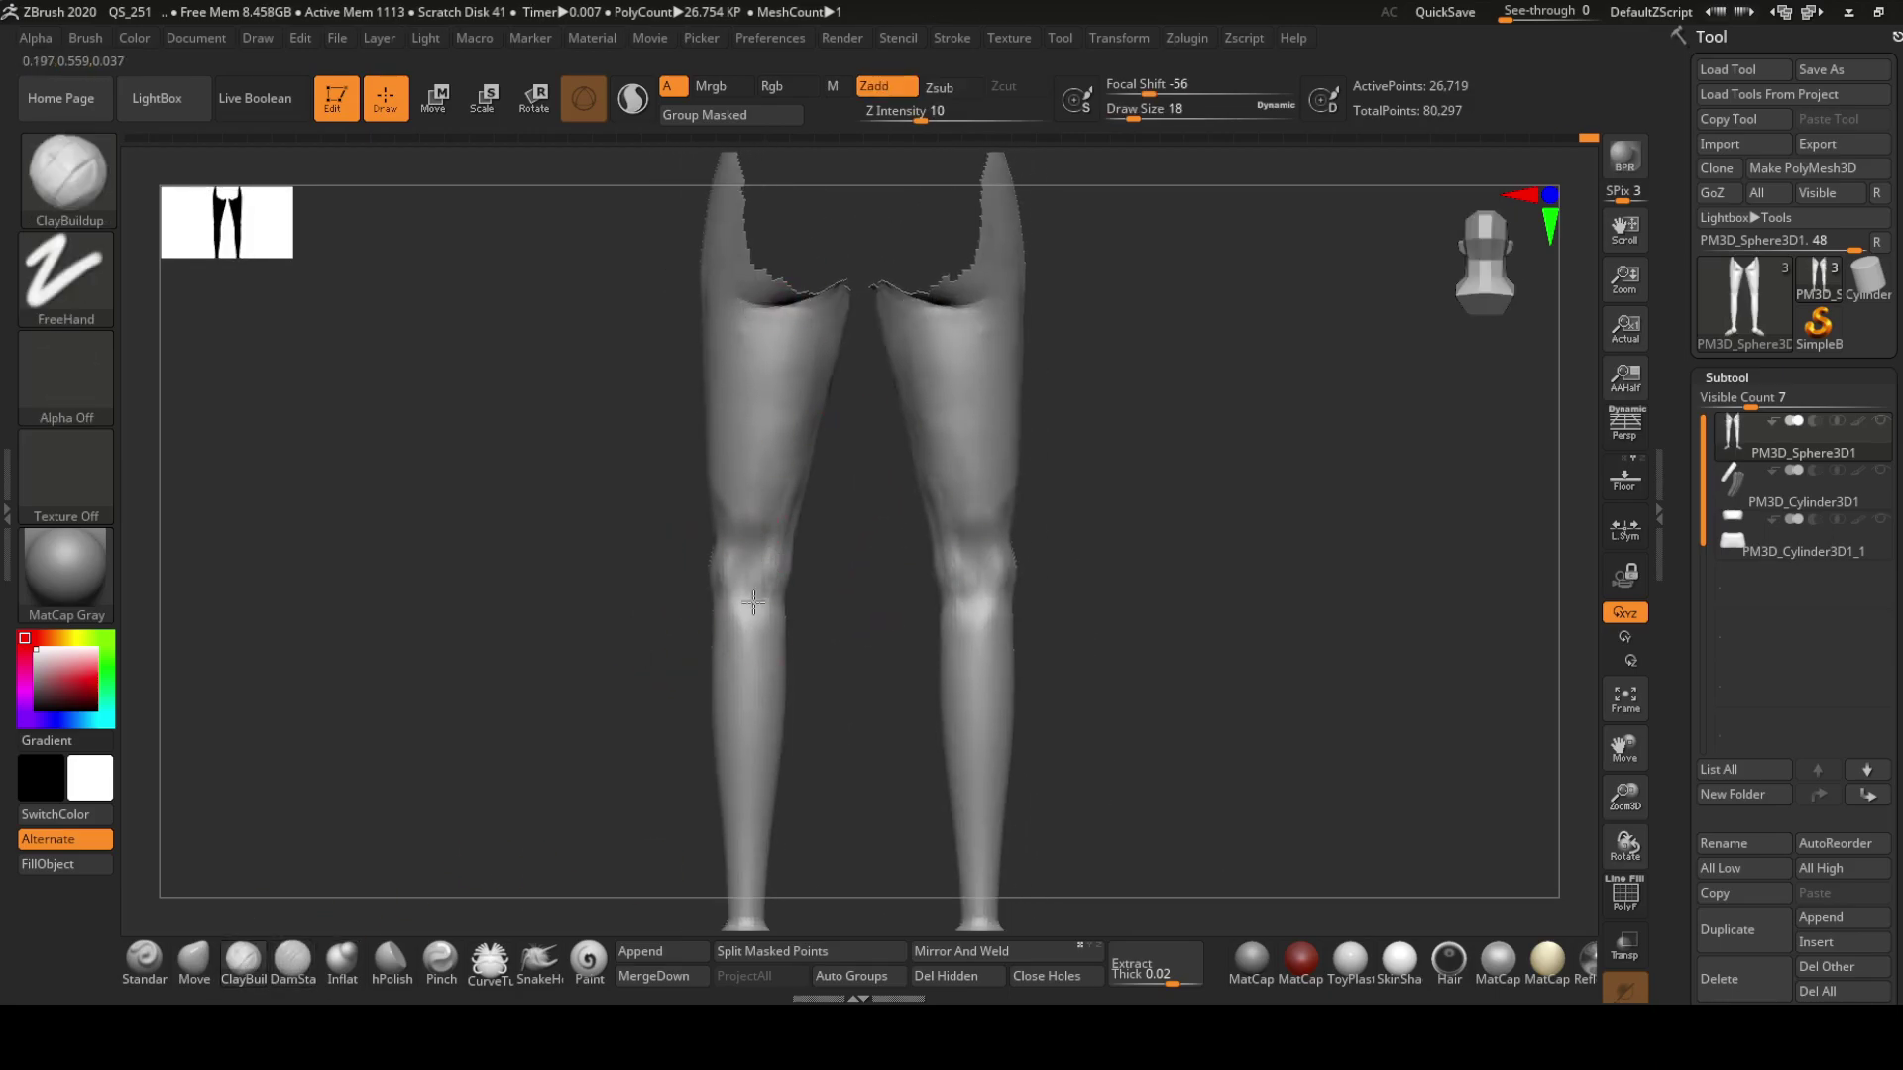
mouse_move(742, 588)
alt+right_down()
mouse_move(754, 480)
mouse_move(736, 596)
mouse_move(722, 446)
mouse_move(572, 417)
alt+right_up()
key(b)
key(c)
key(b)
mouse_move(531, 755)
right_down()
mouse_move(502, 722)
mouse_move(519, 748)
mouse_move(659, 506)
mouse_move(668, 295)
right_up()
key(bracketleft)
key(bracketright)
mouse_move(680, 393)
right_down()
mouse_move(643, 726)
mouse_move(602, 458)
mouse_move(650, 475)
mouse_move(628, 531)
mouse_move(642, 502)
mouse_move(650, 658)
mouse_move(628, 604)
mouse_move(595, 644)
right_up()
Smooth the leg surfaces with a larger, stronger Smooth brush
key(space)
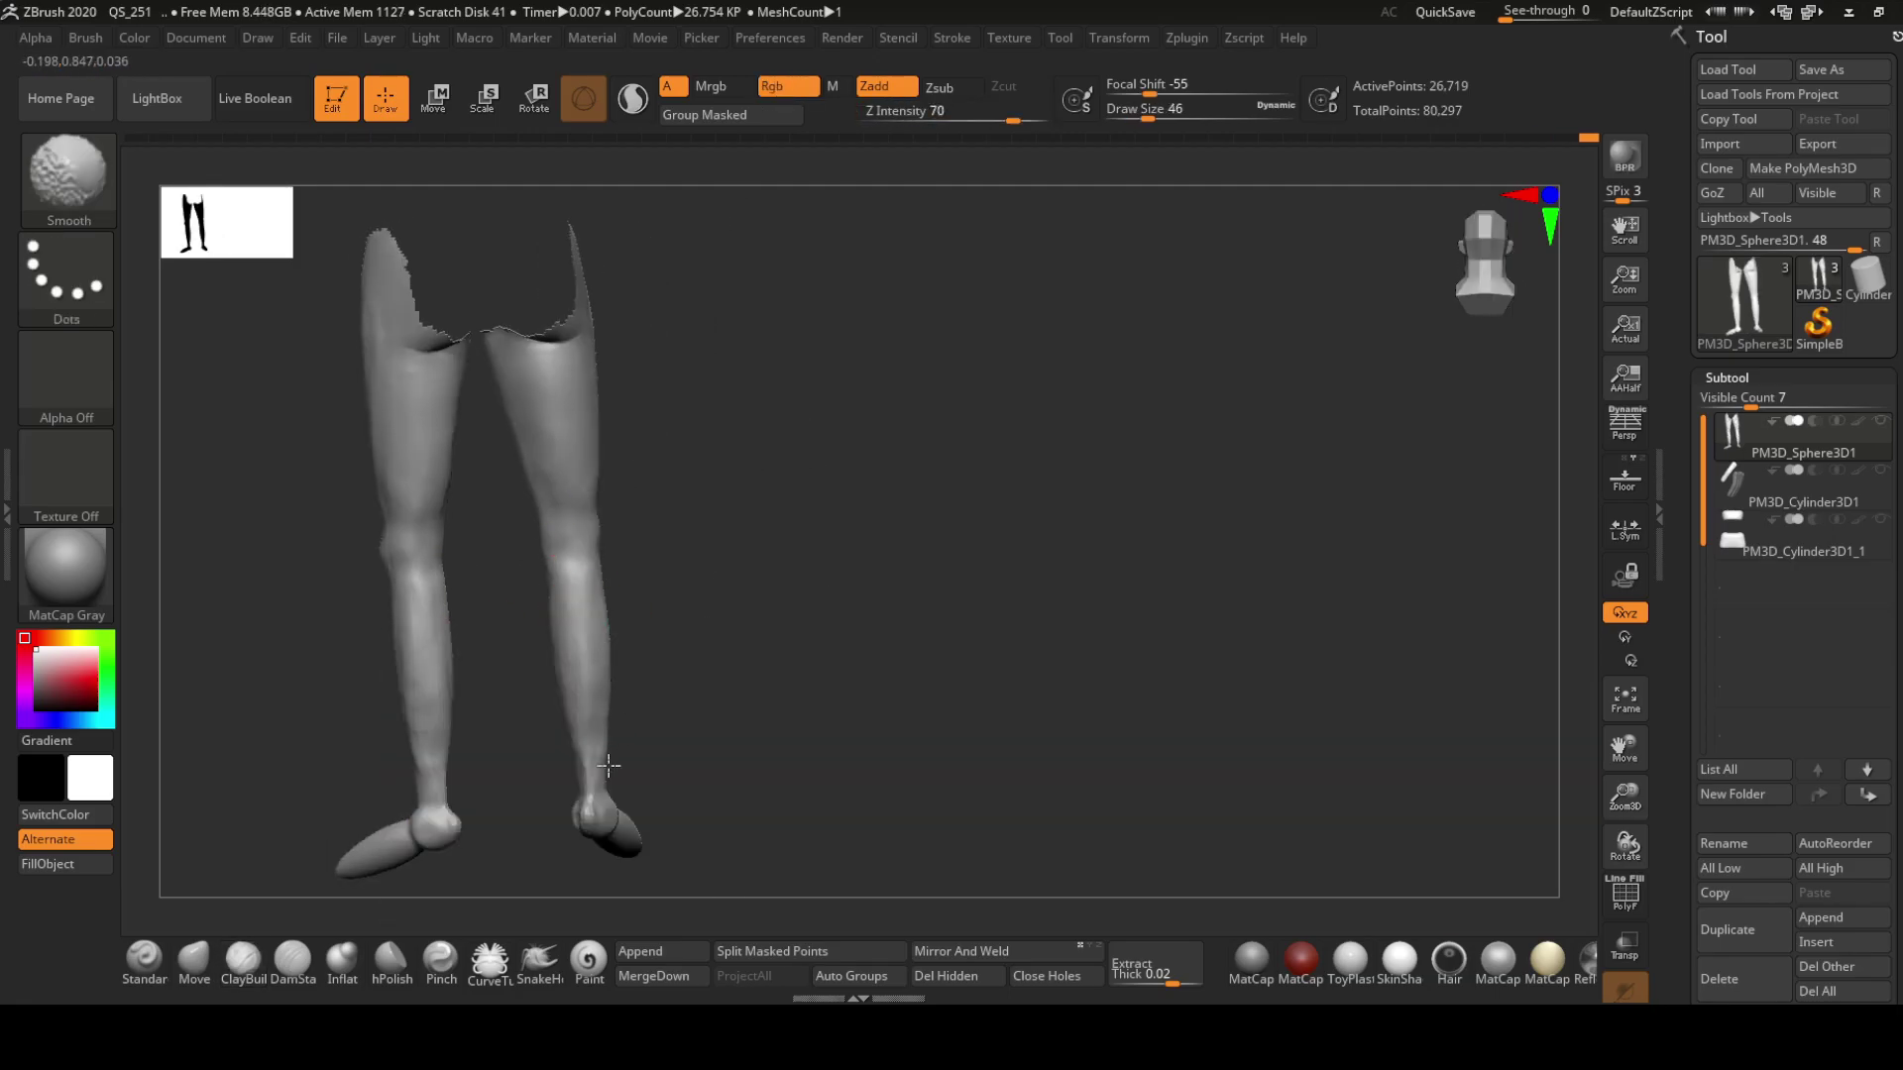
mouse_move(614, 793)
shift+right_down()
mouse_move(658, 833)
mouse_move(585, 361)
mouse_move(646, 587)
mouse_move(580, 532)
shift+right_up()
key(s)
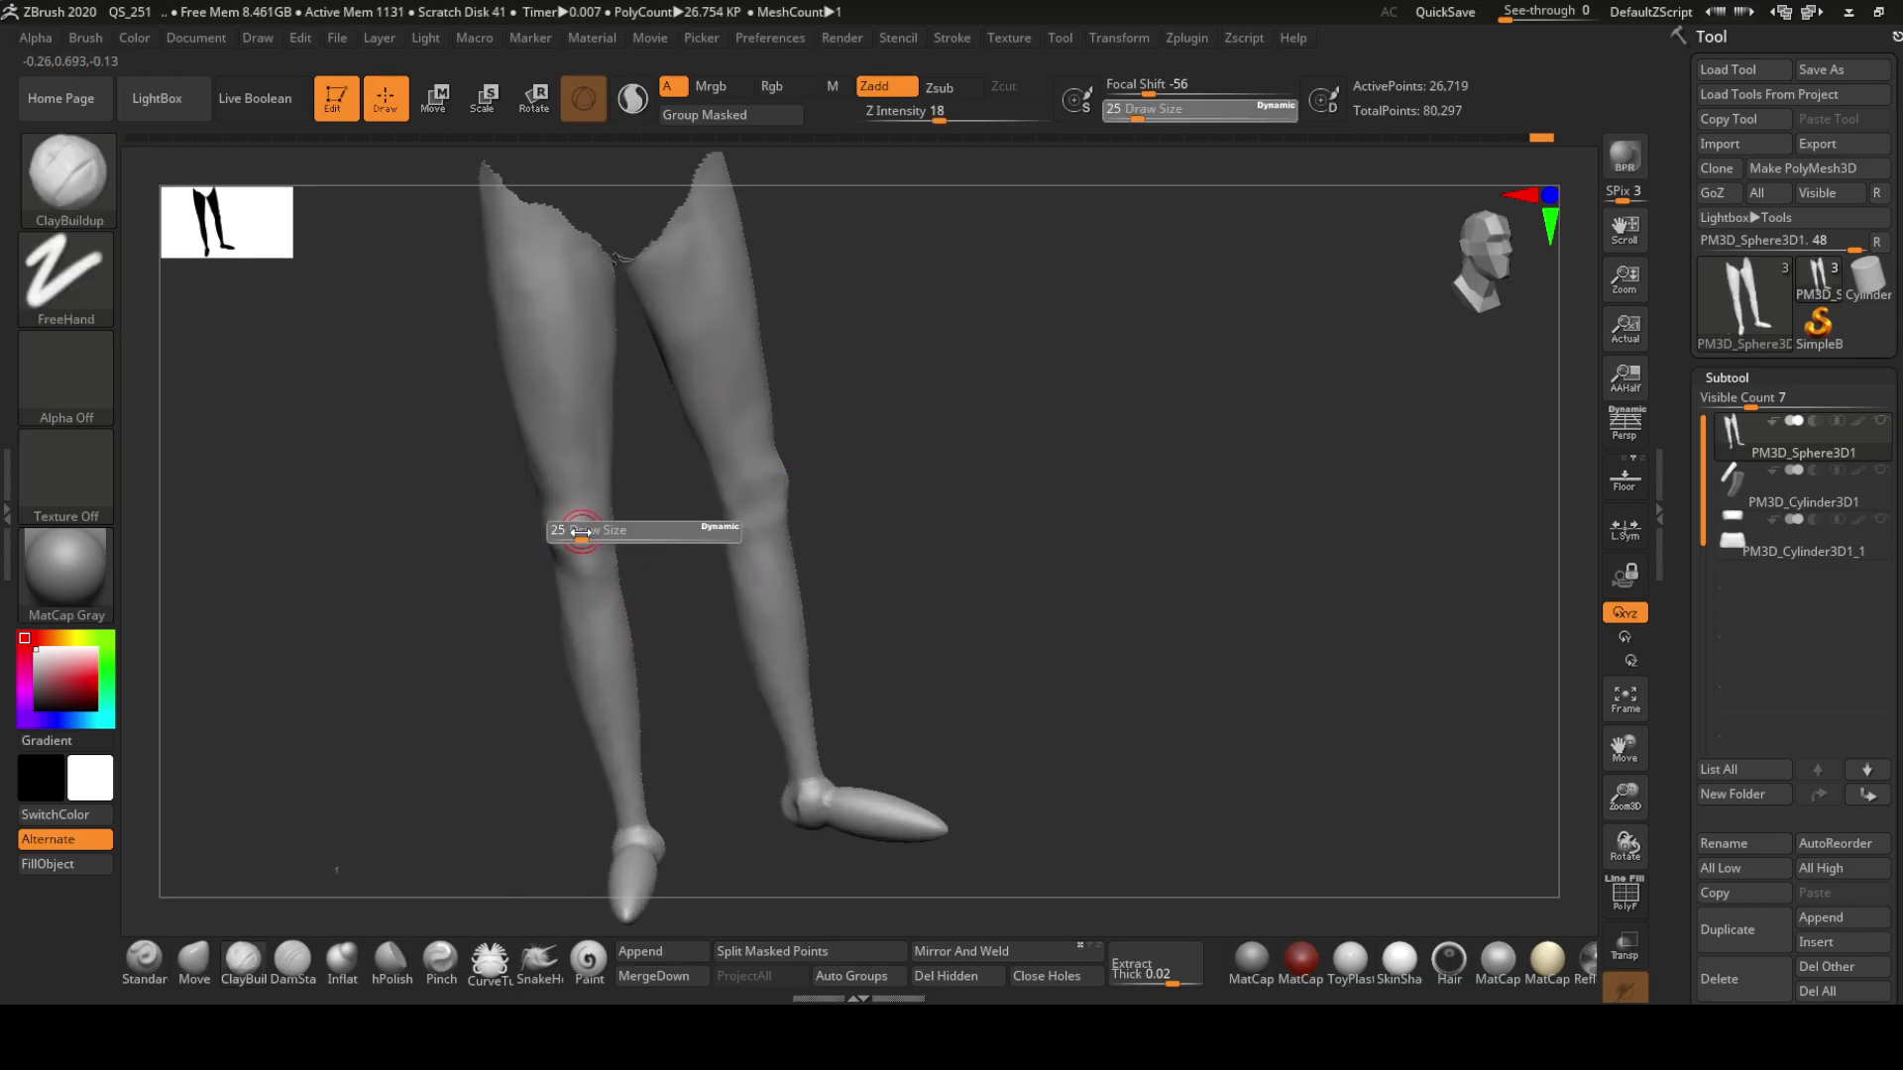
mouse_move(651, 639)
right_down()
mouse_move(645, 671)
mouse_move(600, 696)
mouse_move(576, 578)
right_up()
key(space)
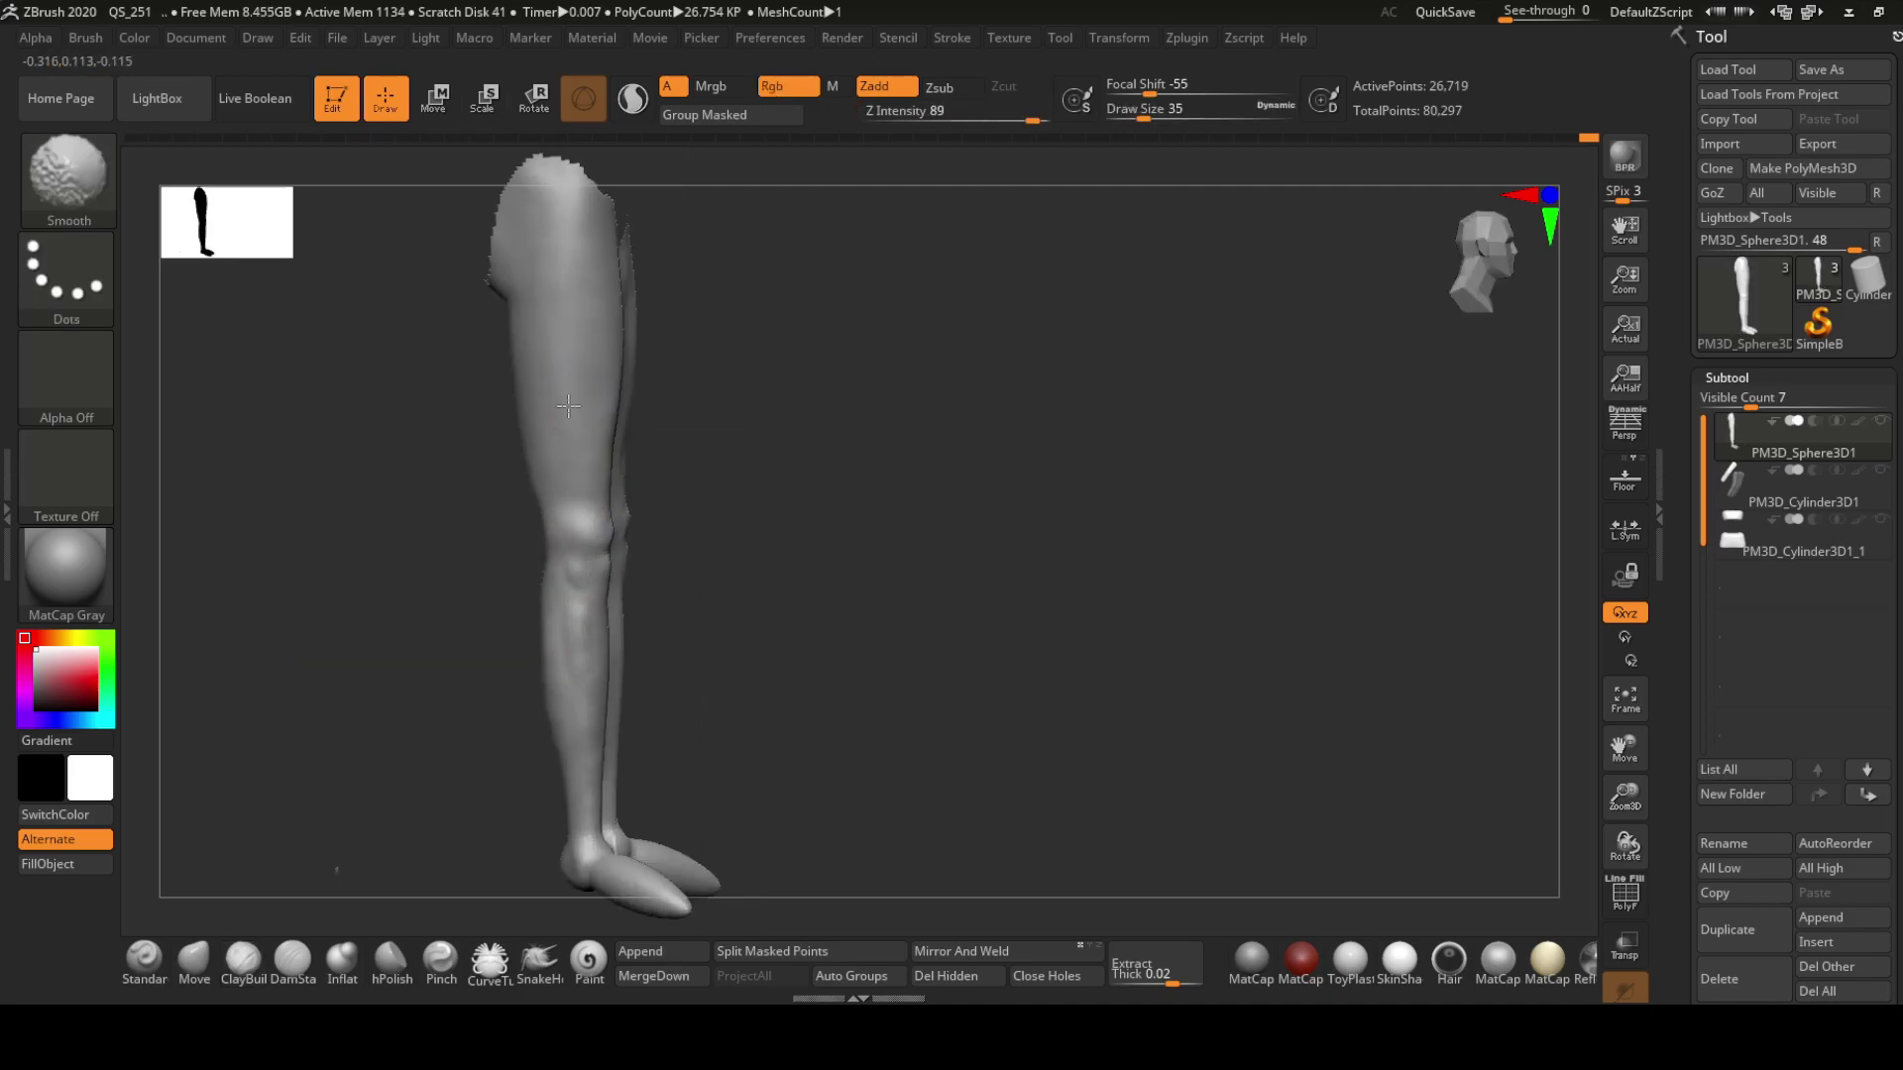
mouse_move(567, 614)
right_down()
mouse_move(837, 535)
mouse_move(709, 480)
mouse_move(689, 489)
right_up()
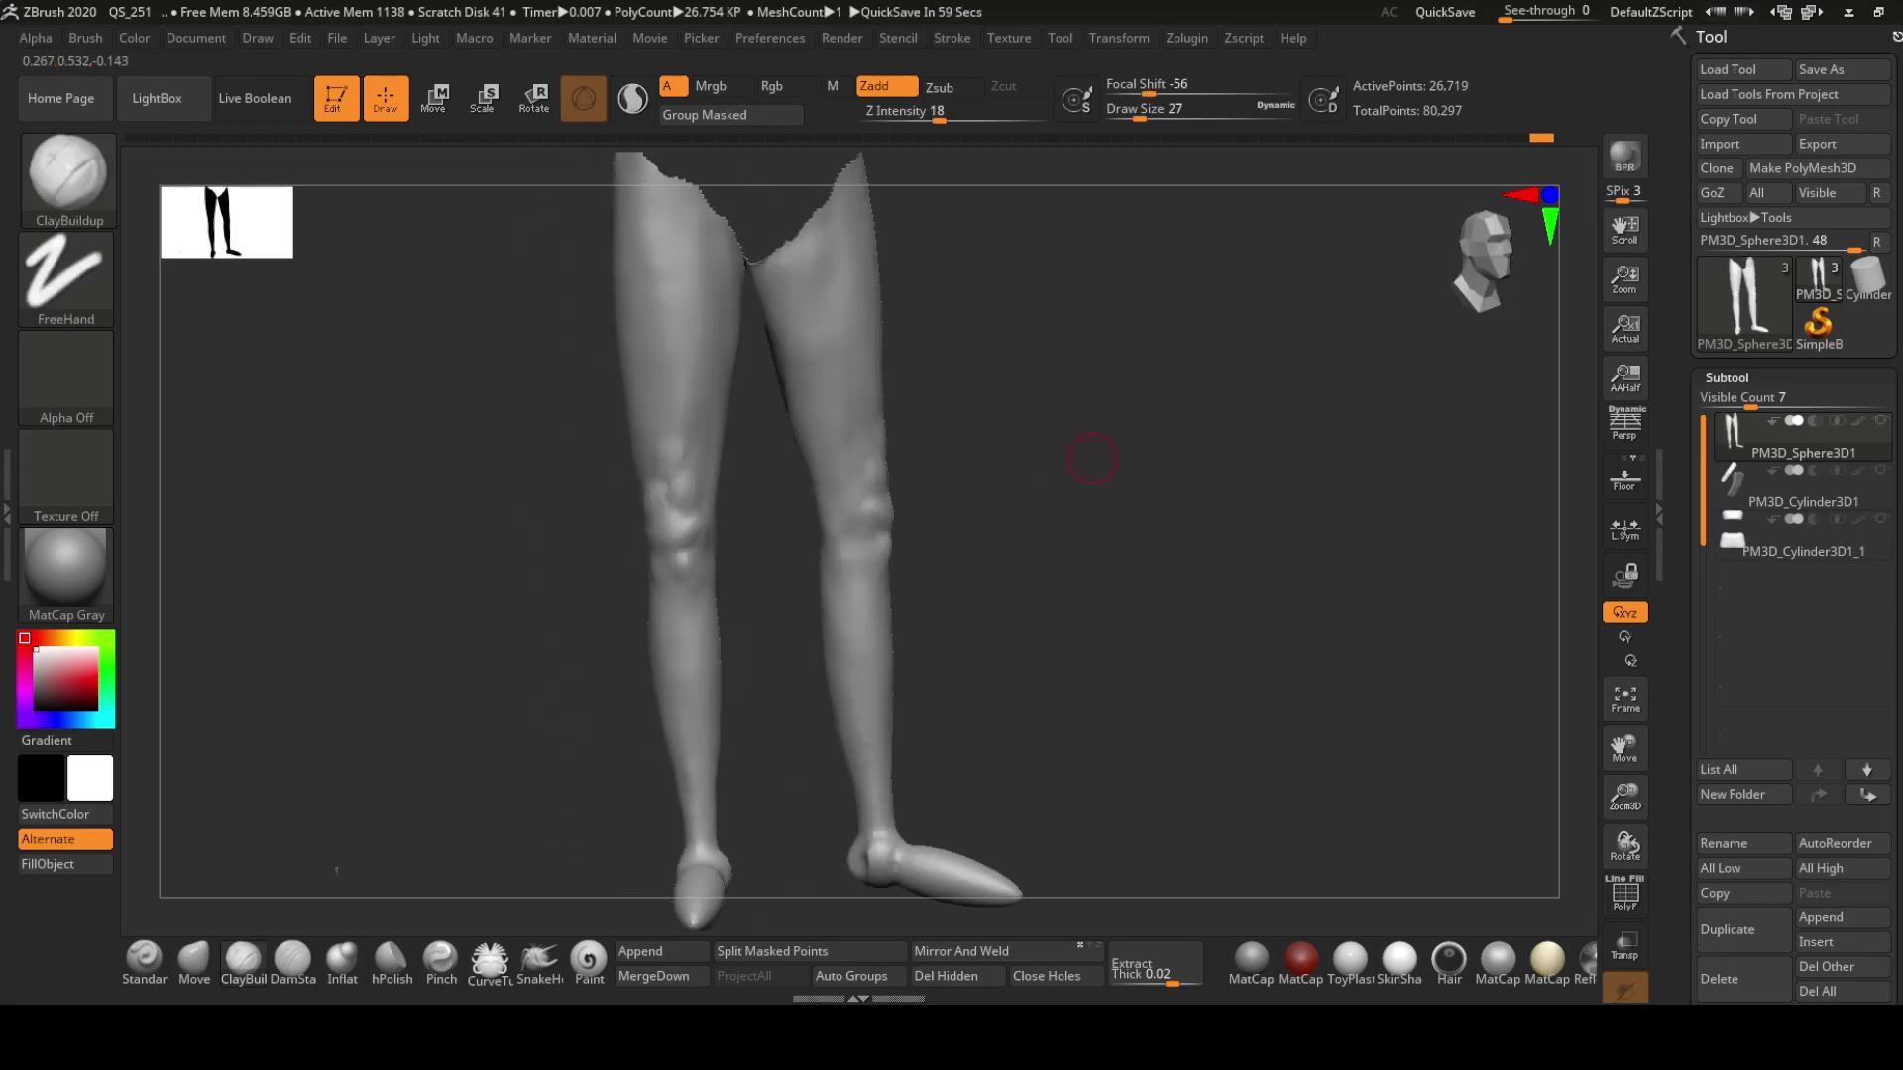
right_drag(1093, 458, 892, 466)
Carve crease lines with DamStandard, then inflate the thigh and shin forms with Inflat
click(292, 956)
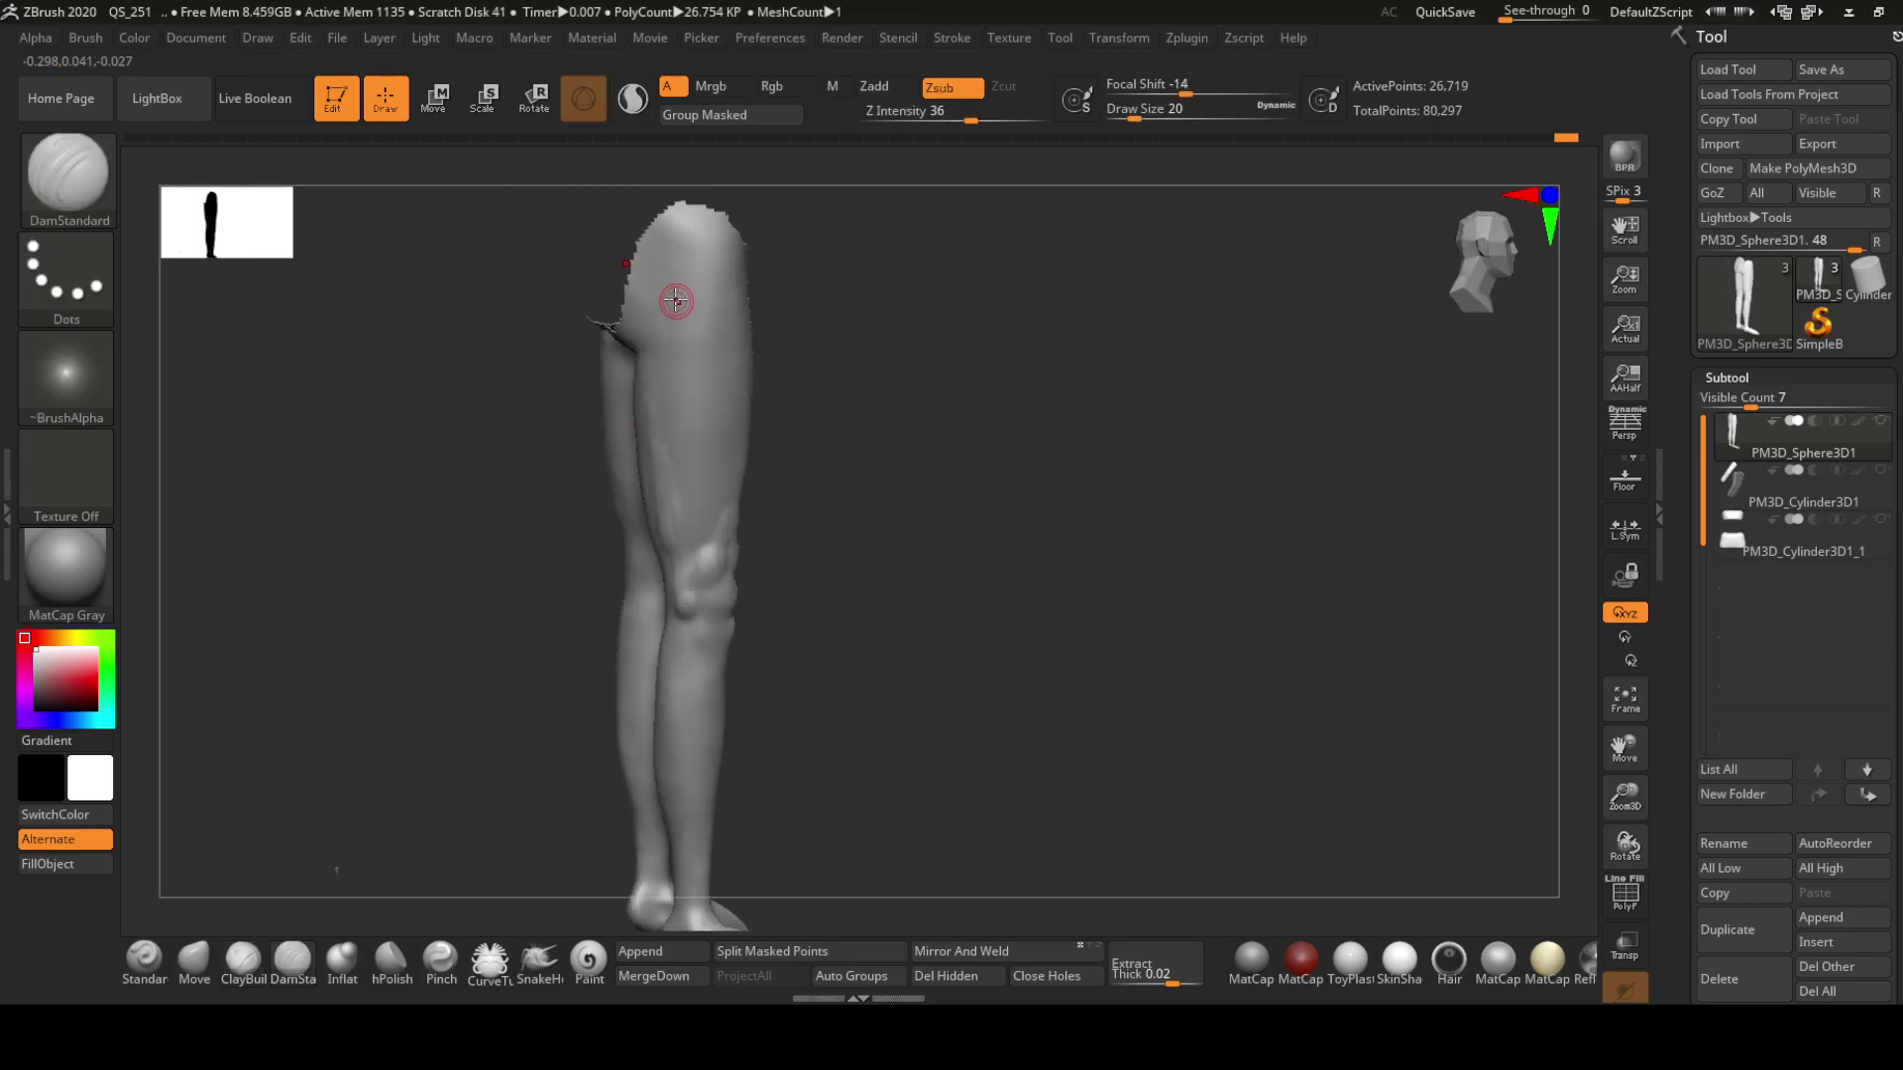
mouse_move(683, 530)
right_down()
mouse_move(641, 555)
mouse_move(653, 545)
right_up()
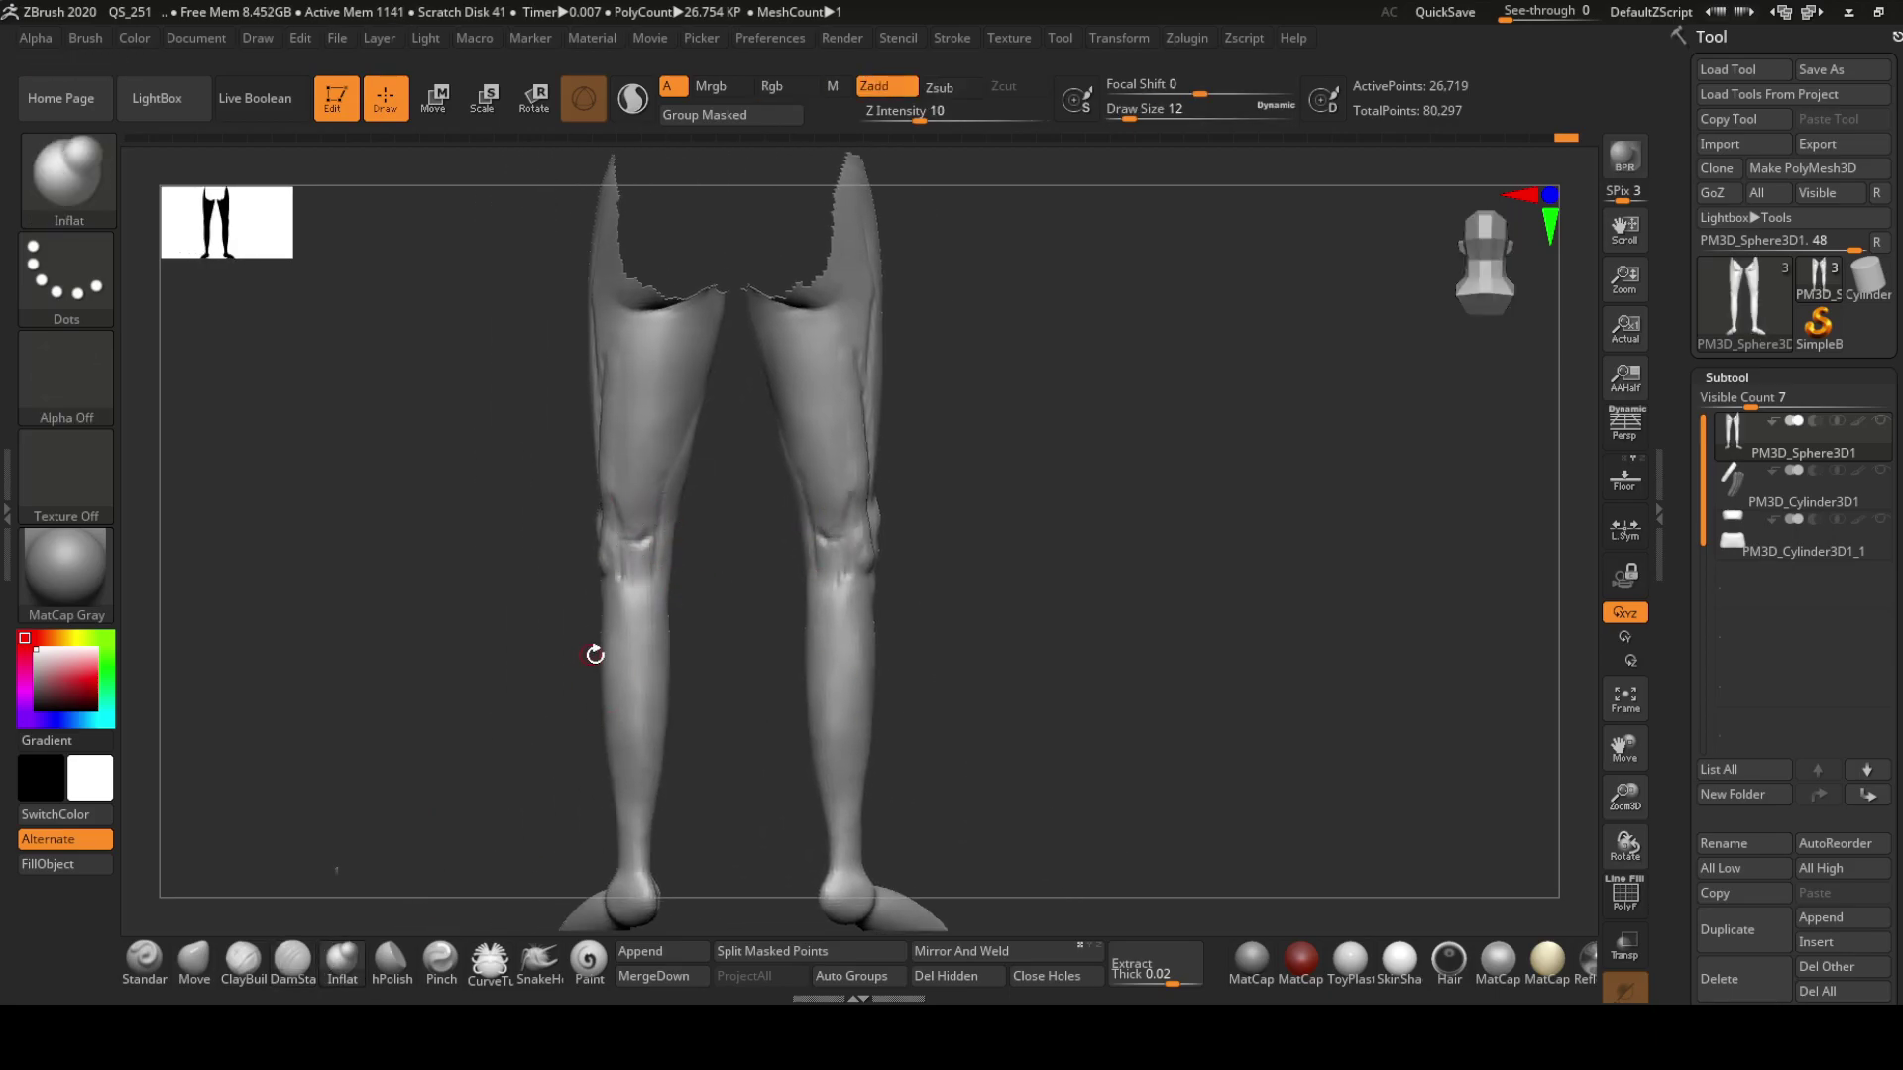
right_drag(630, 755, 665, 686)
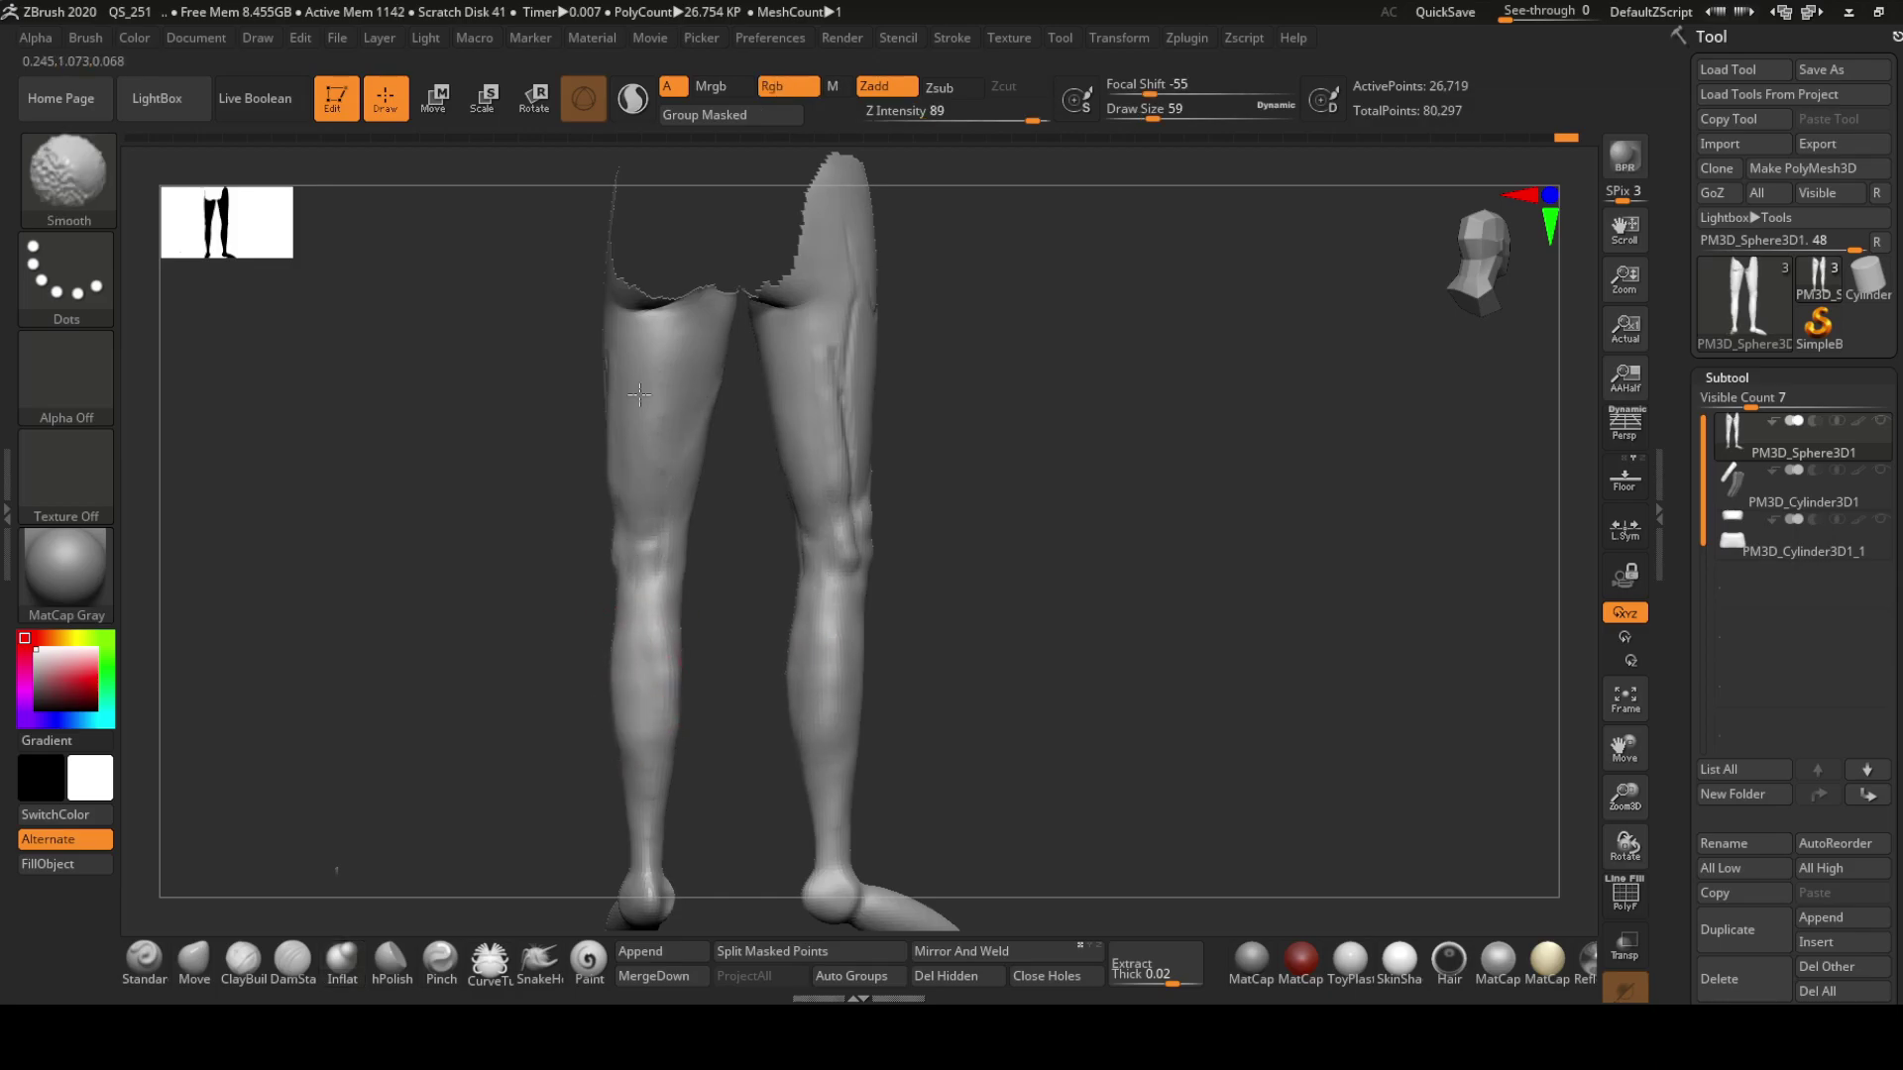
mouse_move(640, 394)
right_down()
mouse_move(555, 406)
mouse_move(595, 426)
mouse_move(548, 418)
right_up()
key(b)
key(i)
key(n)
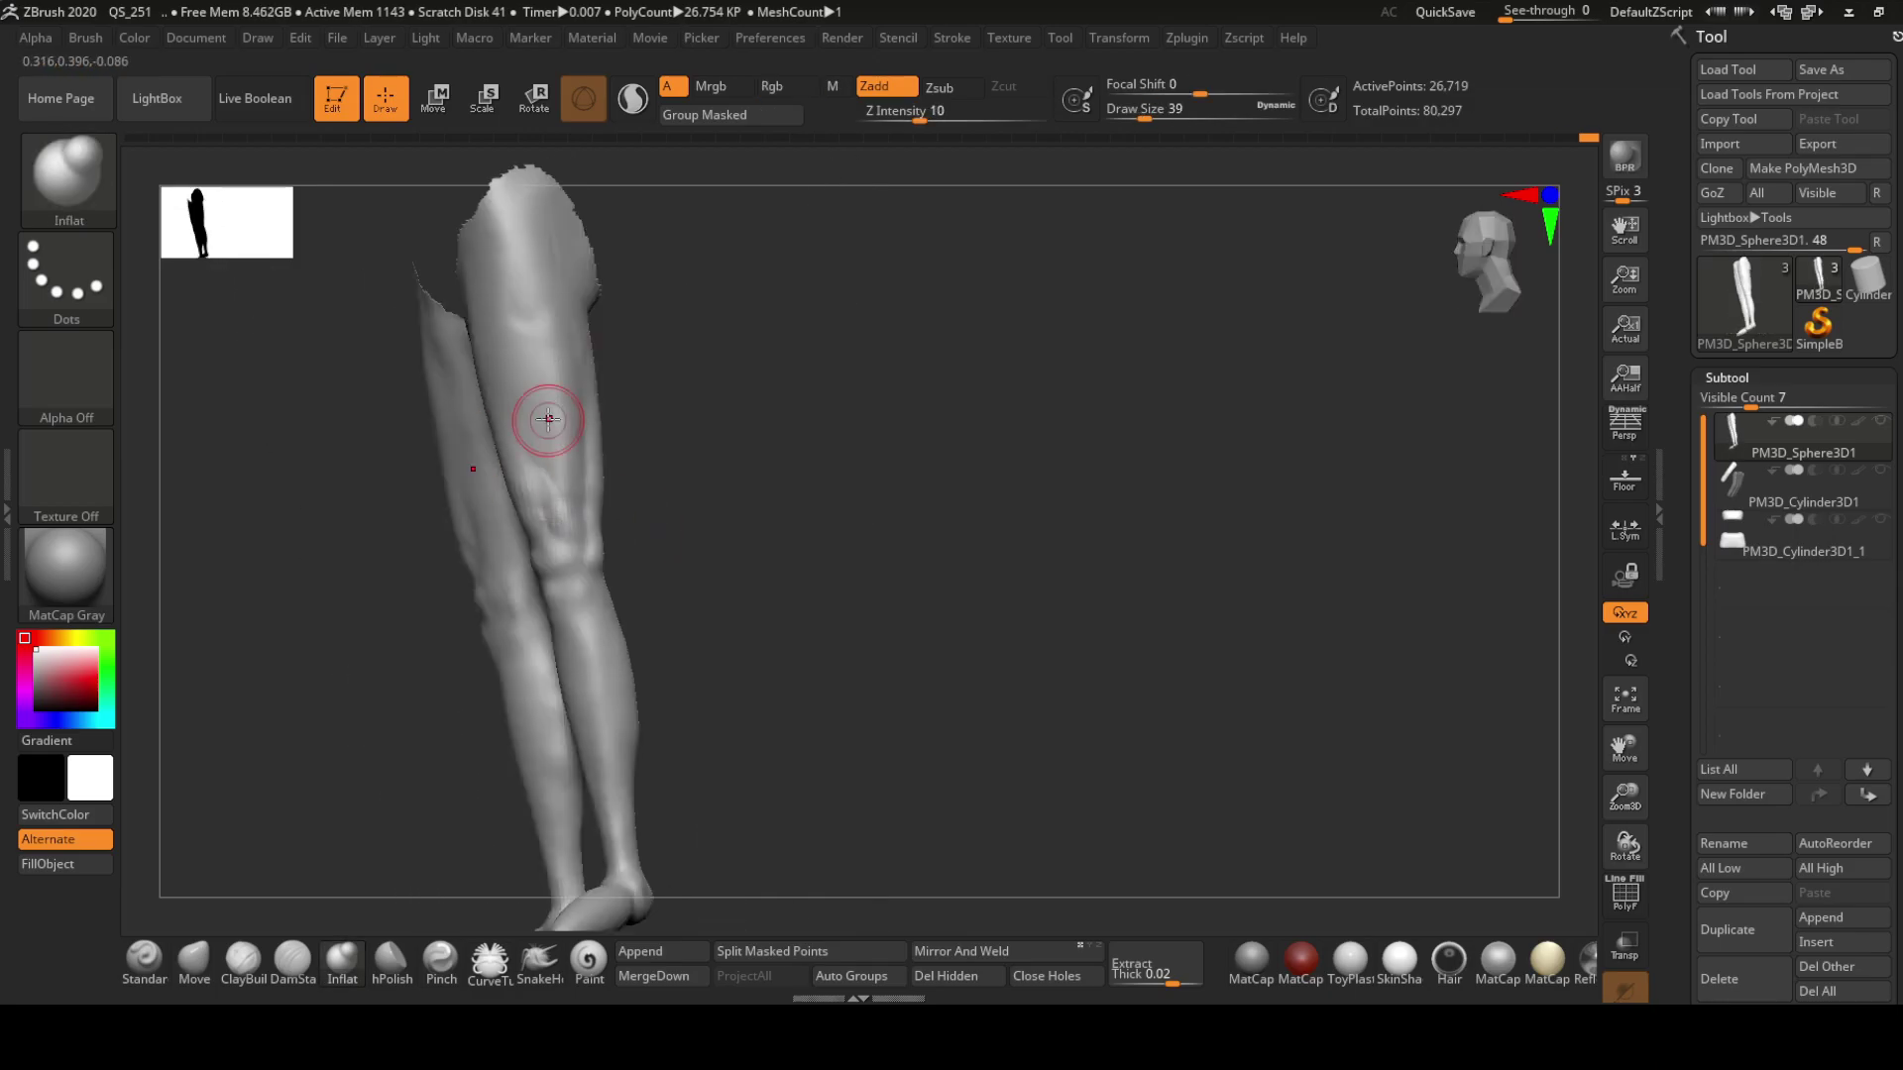
right_drag(537, 708, 673, 592)
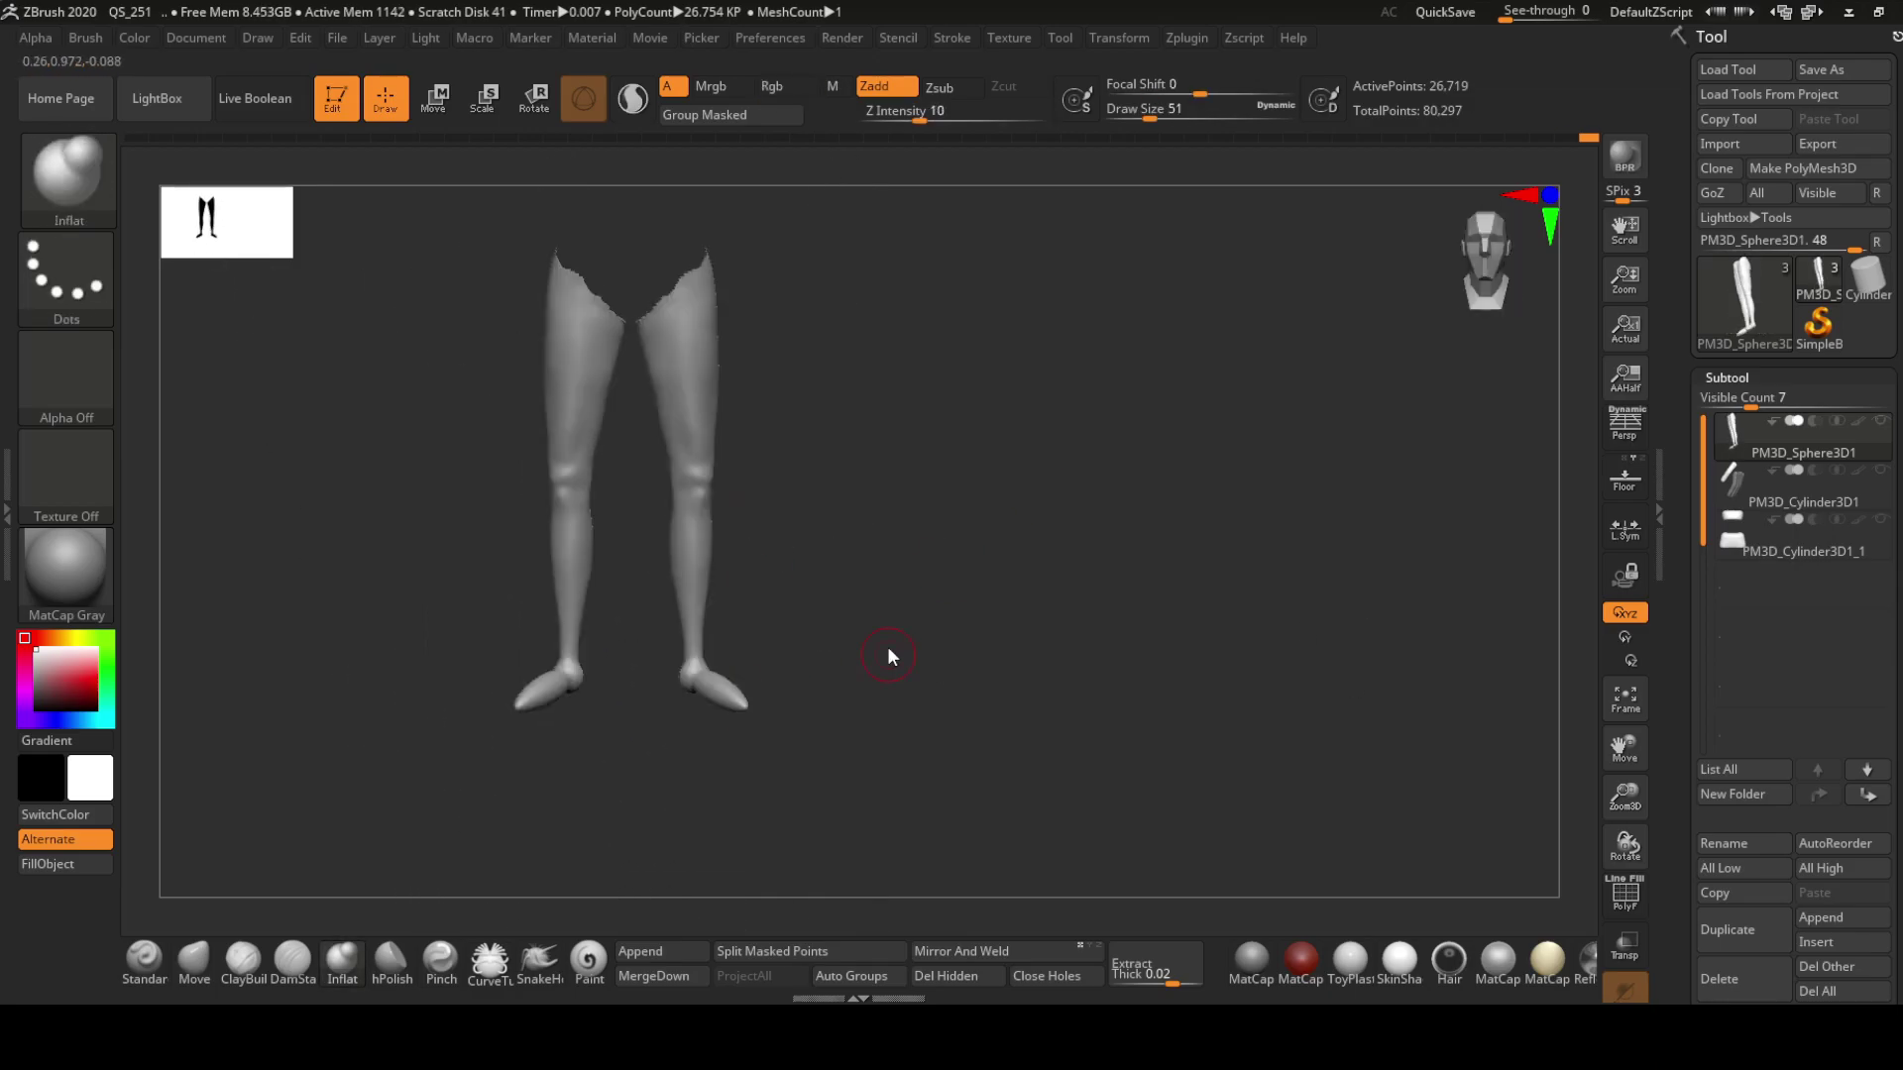
Pull the pointed oval feet into heel and ankle shapes with the Move brush
mouse_move(888, 650)
right_down()
mouse_move(747, 752)
mouse_move(799, 701)
right_up()
key(b)
key(m)
key(v)
mouse_move(694, 595)
right_down()
mouse_move(644, 792)
mouse_move(782, 823)
mouse_move(817, 799)
mouse_move(796, 604)
mouse_move(865, 592)
mouse_move(783, 555)
mouse_move(773, 628)
mouse_move(931, 501)
mouse_move(728, 555)
mouse_move(775, 532)
mouse_move(800, 634)
right_up()
key(space)
mouse_move(794, 556)
right_down()
mouse_move(646, 560)
mouse_move(635, 518)
right_up()
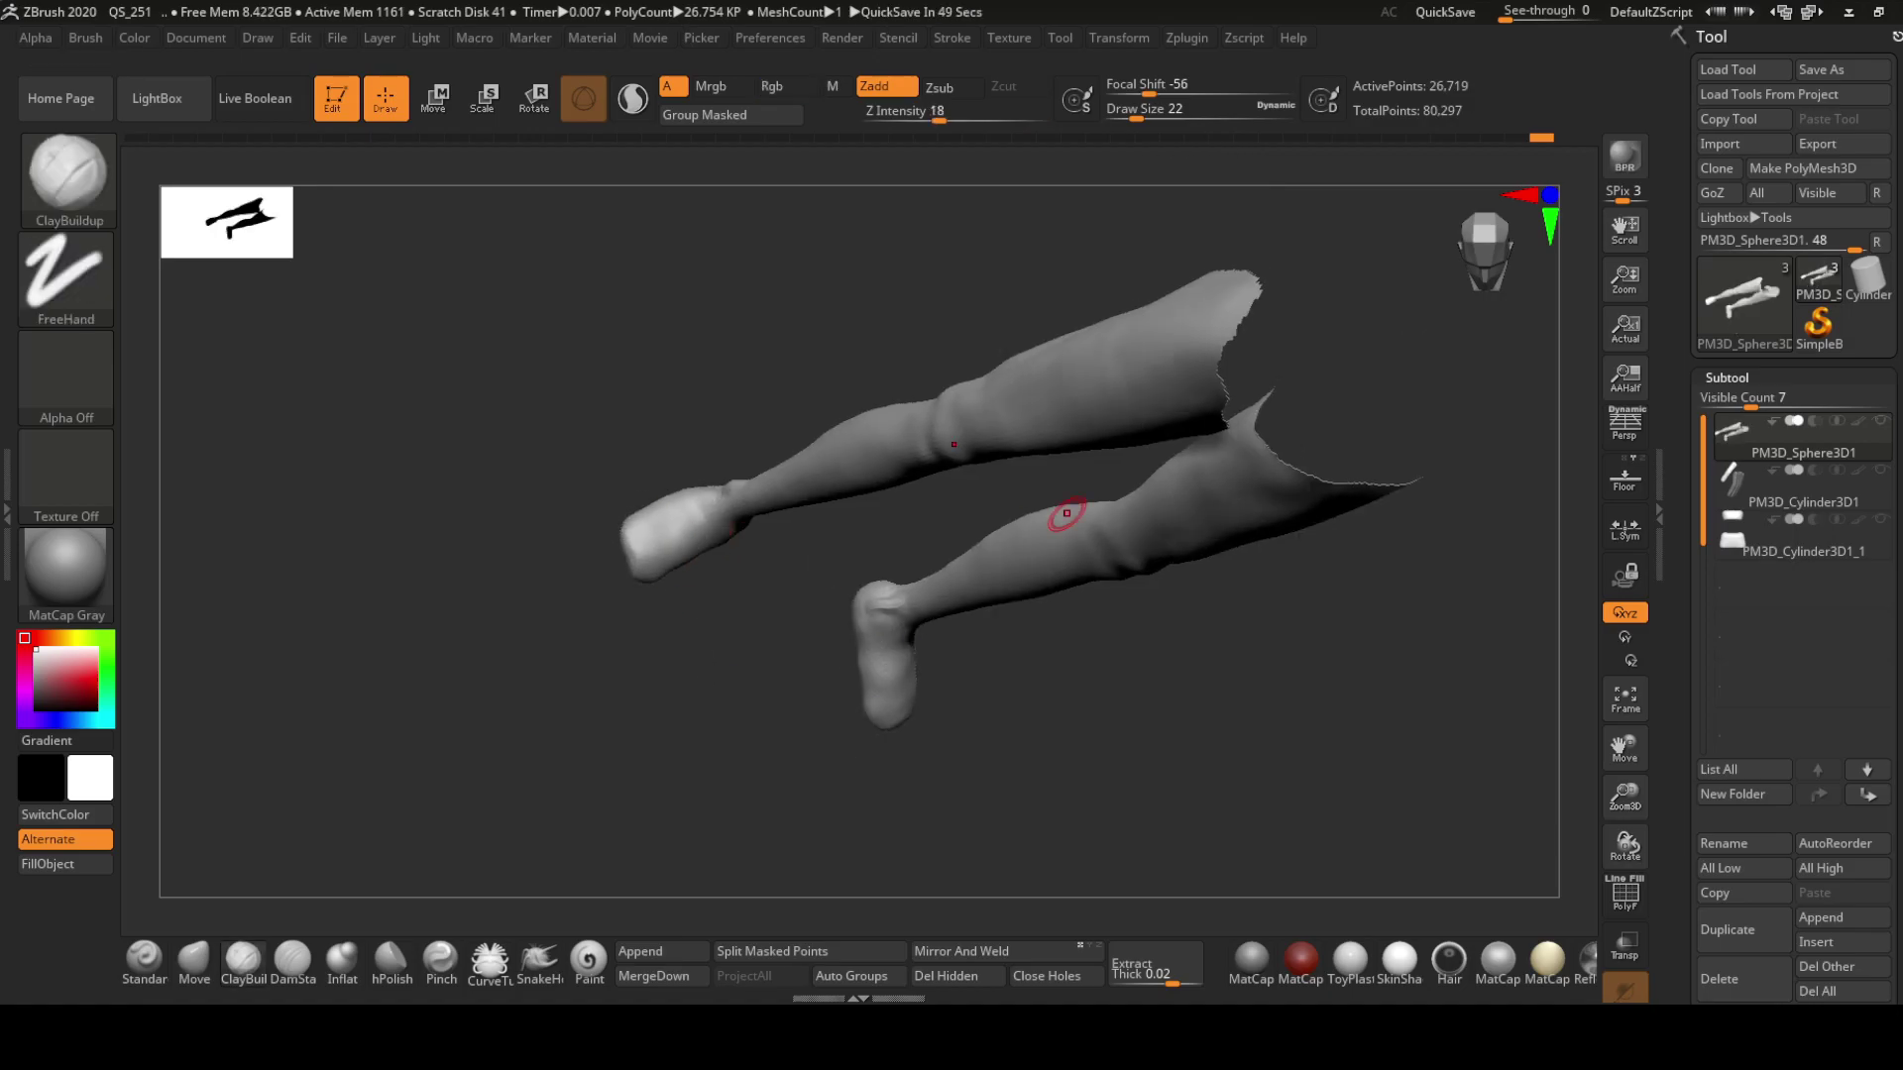
Adjust the foot with the Transpose Move gizmo and check it from behind
mouse_move(1066, 514)
shift+right_down()
mouse_move(824, 705)
mouse_move(952, 714)
mouse_move(981, 477)
mouse_move(892, 552)
shift+right_up()
key(w)
key(q)
mouse_move(927, 659)
right_down()
mouse_move(920, 583)
mouse_move(1019, 489)
mouse_move(1006, 518)
mouse_move(1059, 558)
mouse_move(793, 878)
right_up()
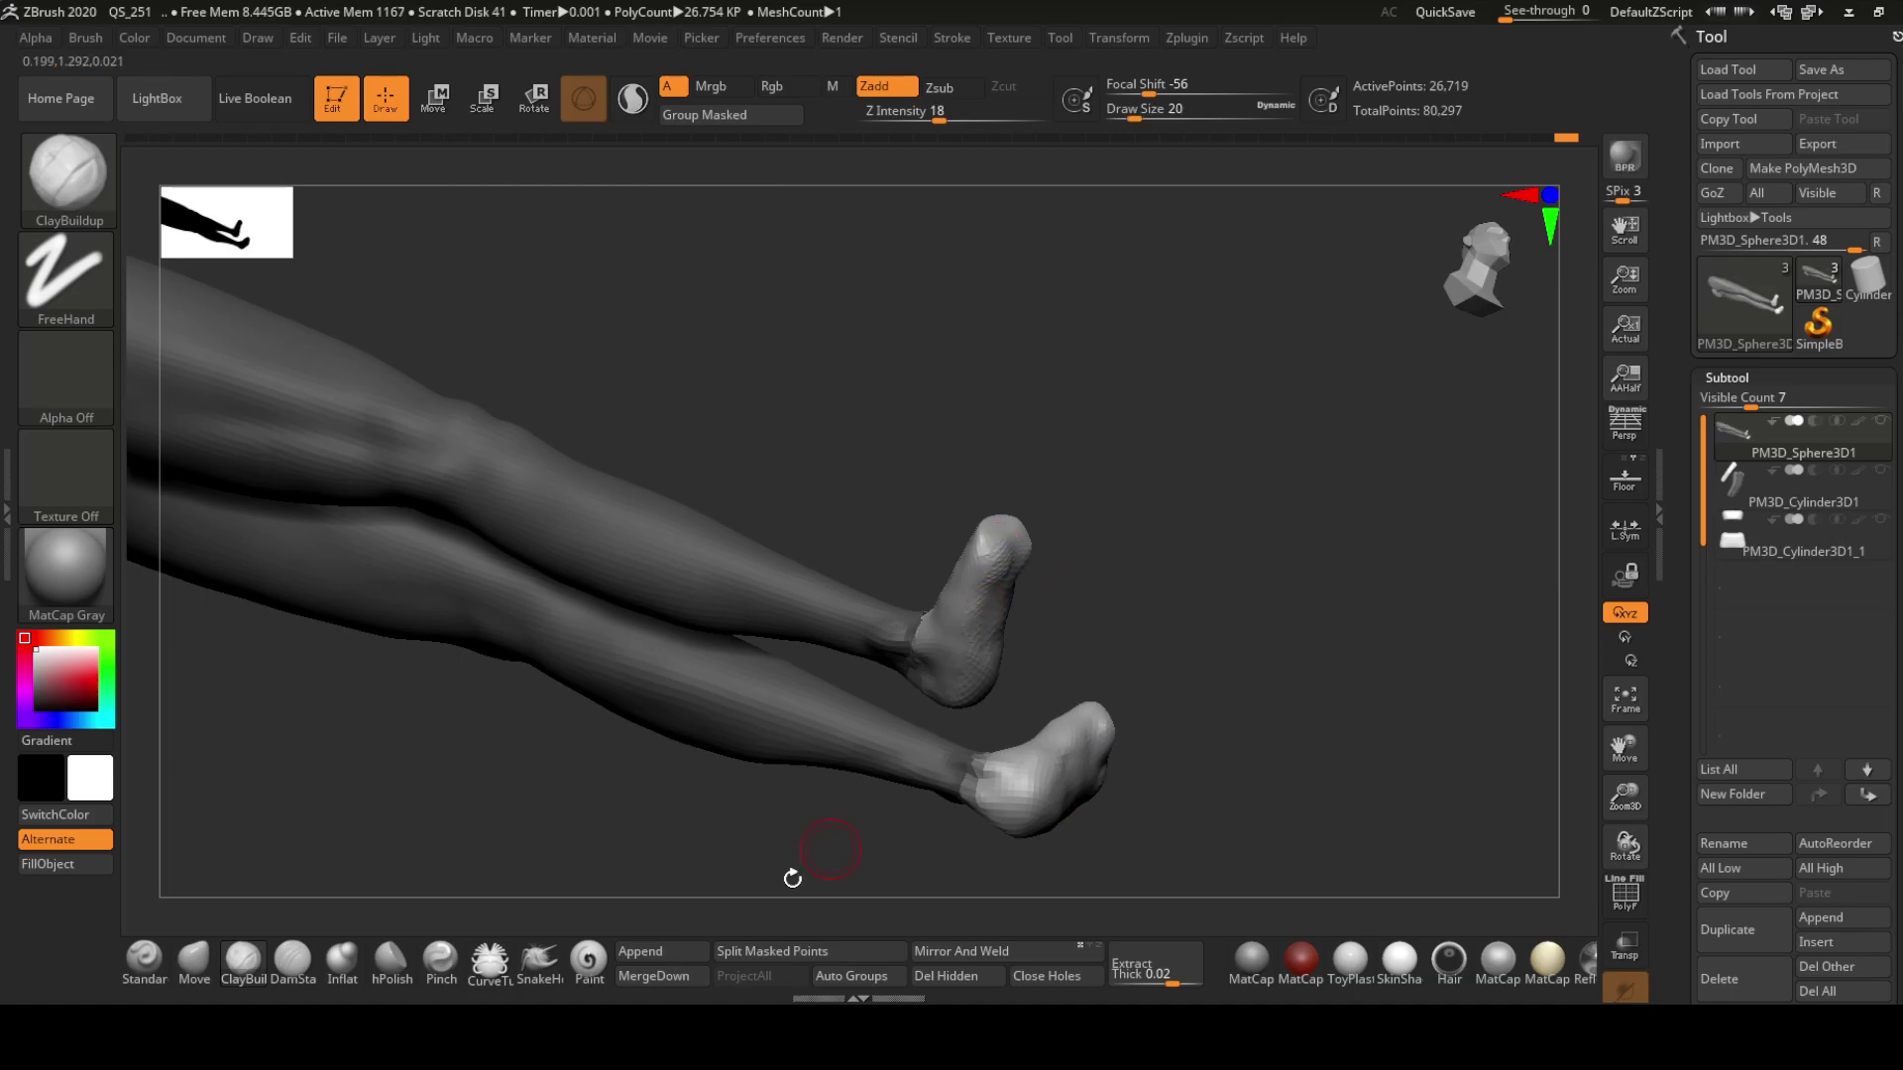
Clear the leg mask and pull both heels up with the Move brush
mouse_move(976, 592)
right_down()
mouse_move(705, 667)
mouse_move(777, 663)
right_up()
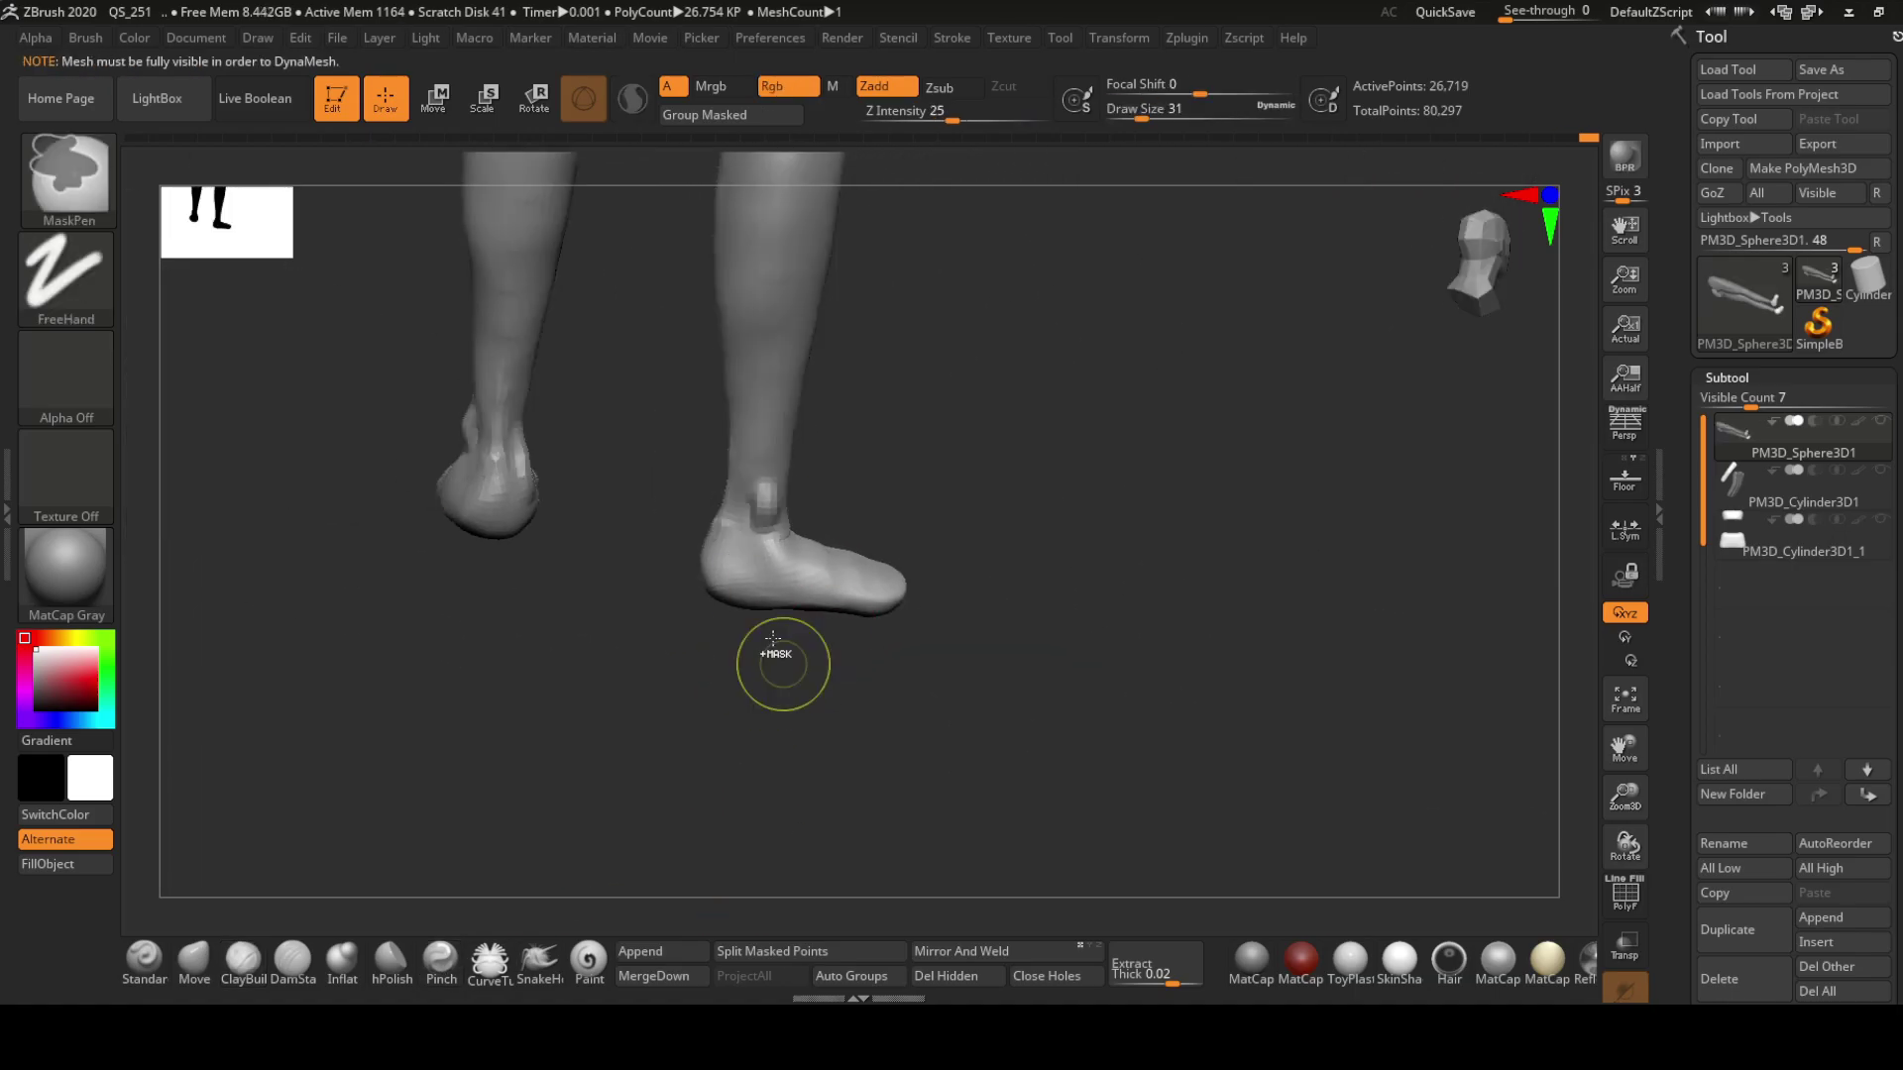
ctrl+drag(793, 691, 841, 671)
right_drag(842, 671, 408, 864)
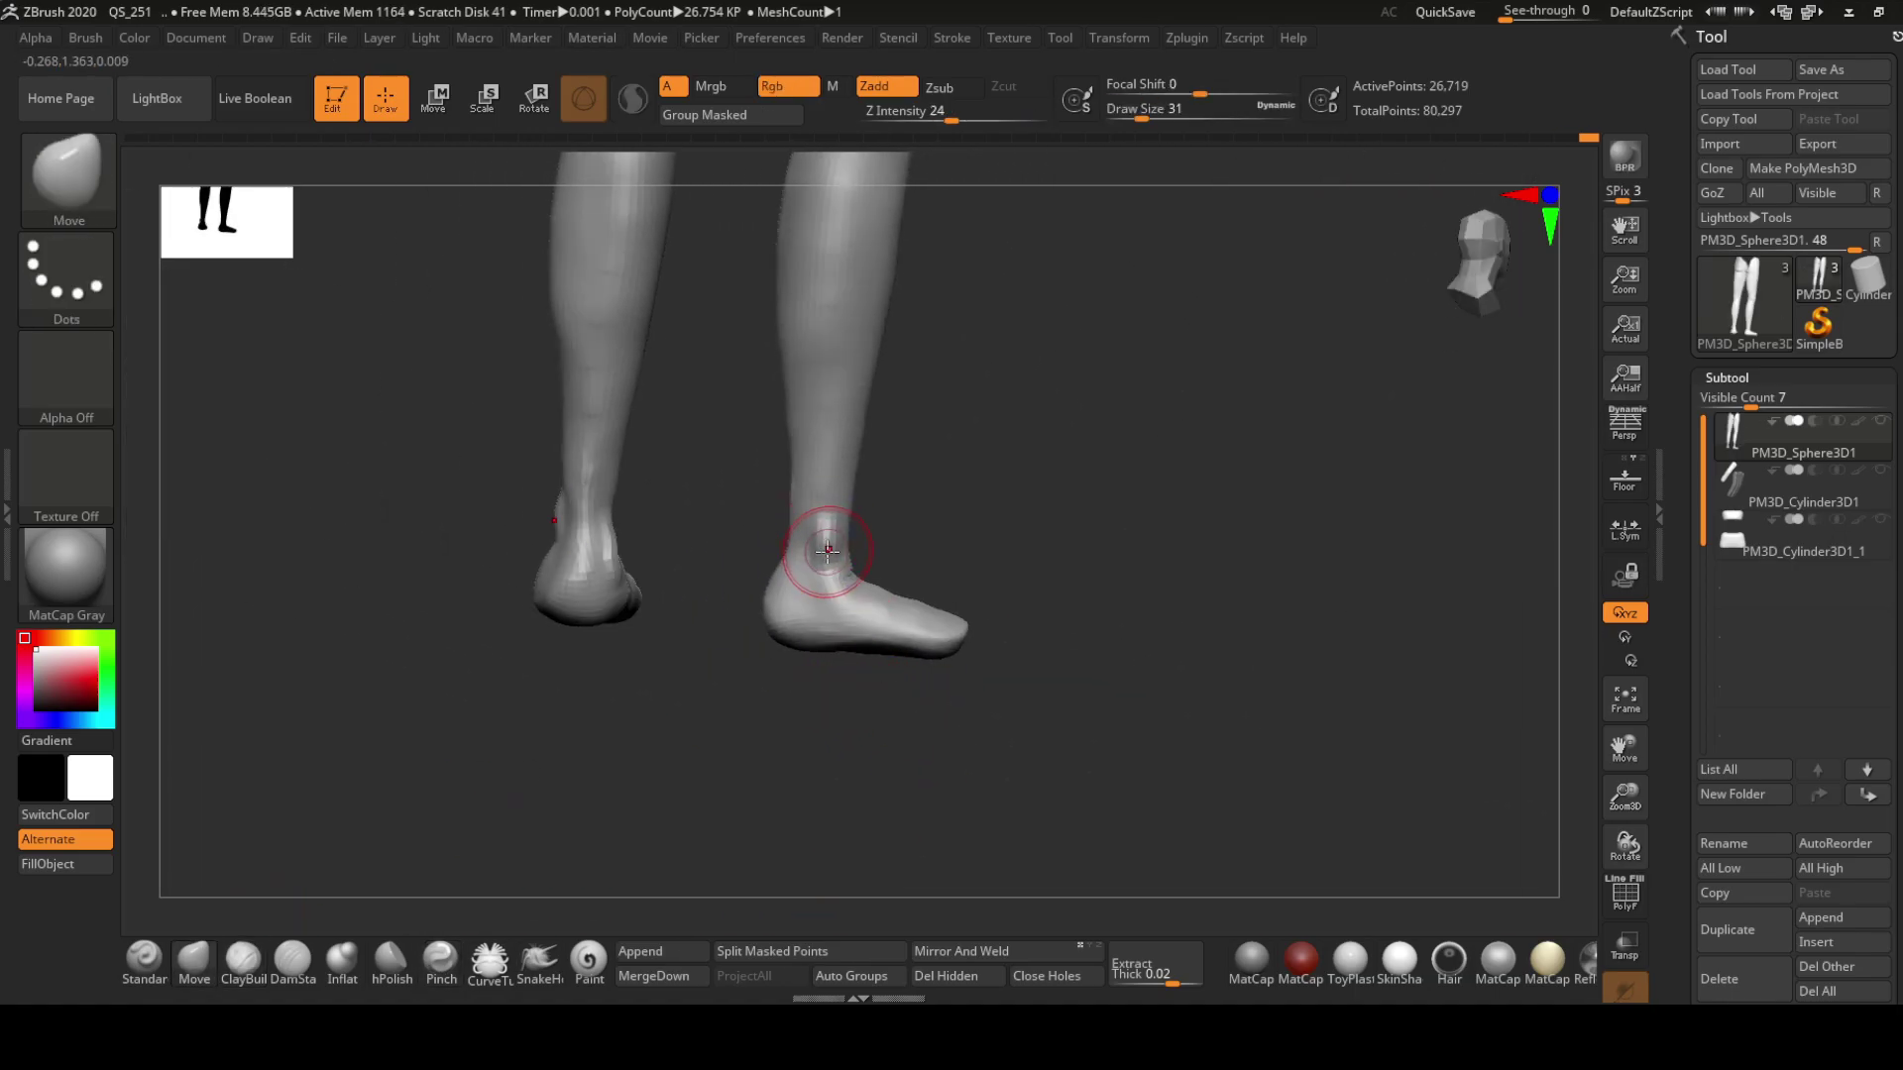
mouse_move(819, 573)
right_down()
mouse_move(658, 667)
mouse_move(552, 594)
mouse_move(599, 567)
mouse_move(585, 625)
mouse_move(531, 667)
mouse_move(570, 564)
right_up()
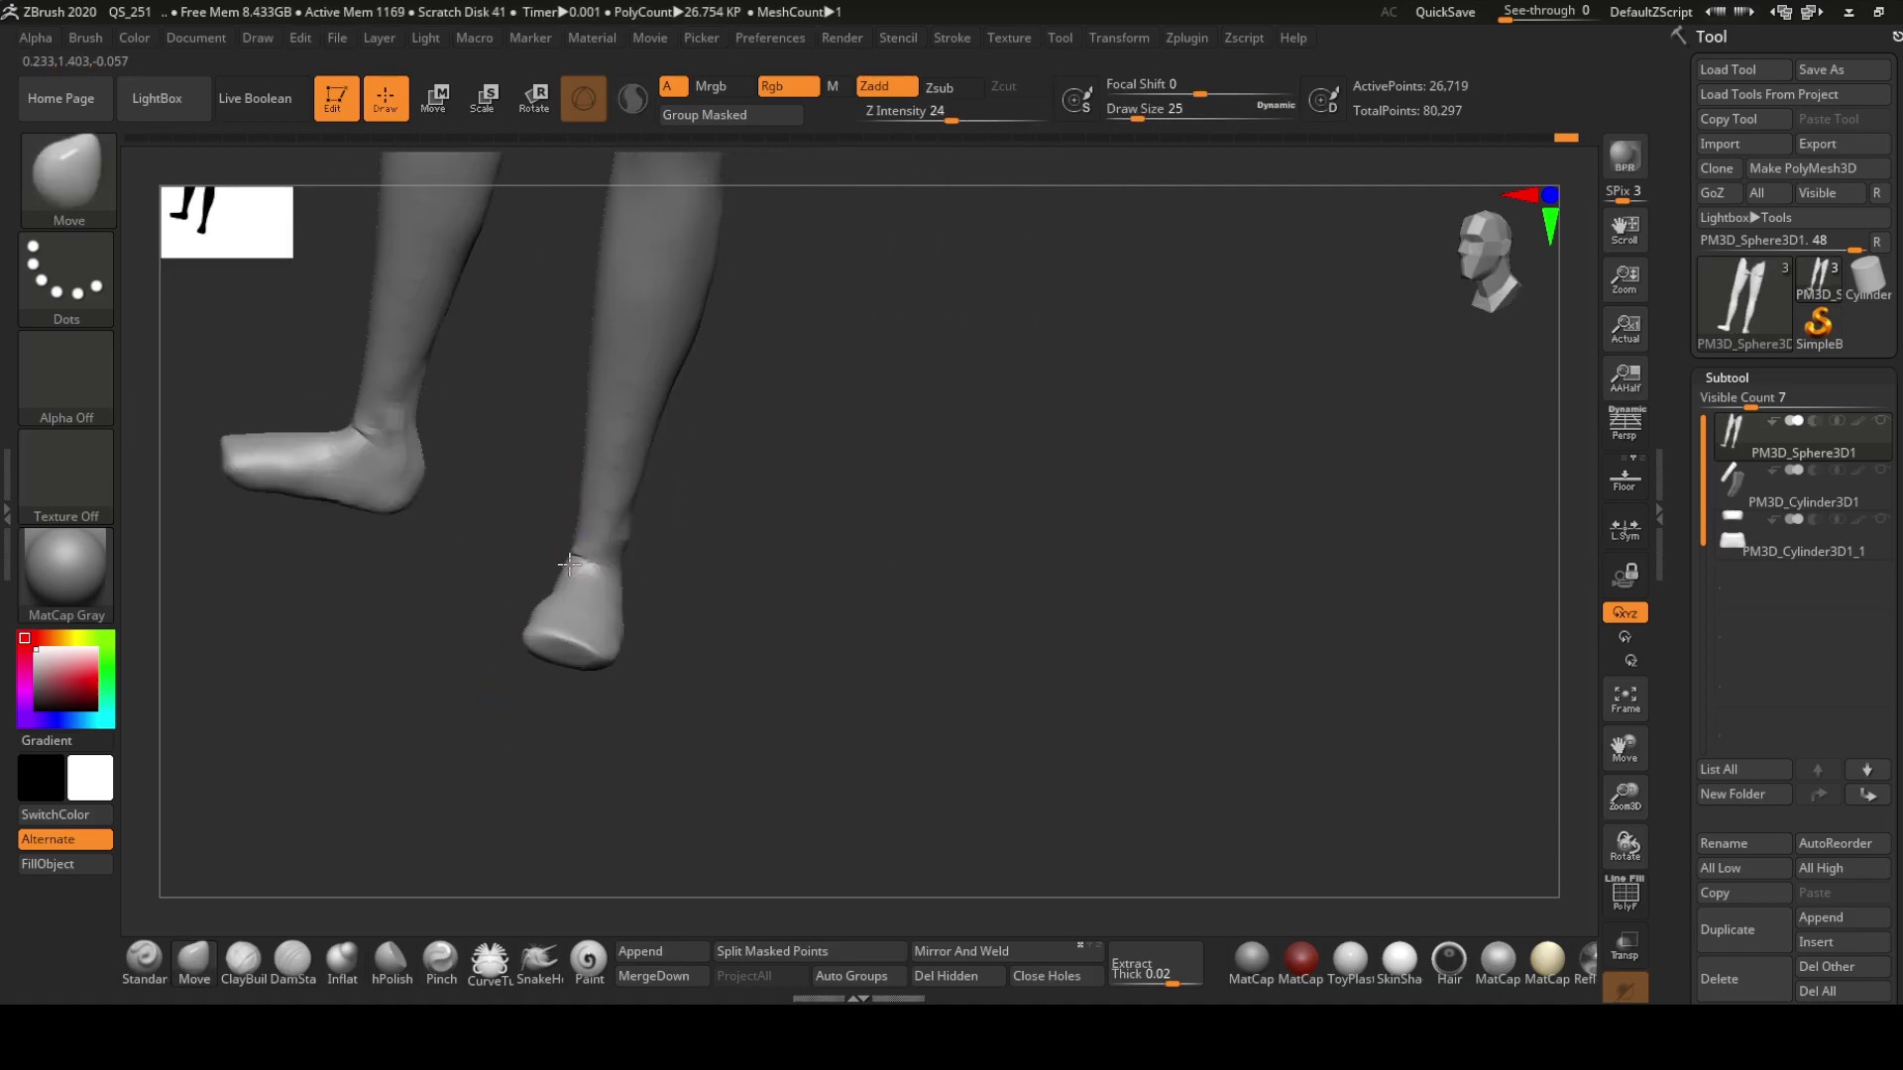
shift+right_drag(576, 636, 685, 633)
mouse_move(656, 624)
mouse_down()
mouse_move(631, 577)
mouse_move(909, 689)
mouse_move(880, 713)
mouse_move(702, 747)
mouse_move(722, 586)
mouse_move(867, 694)
mouse_up()
key(w)
key(q)
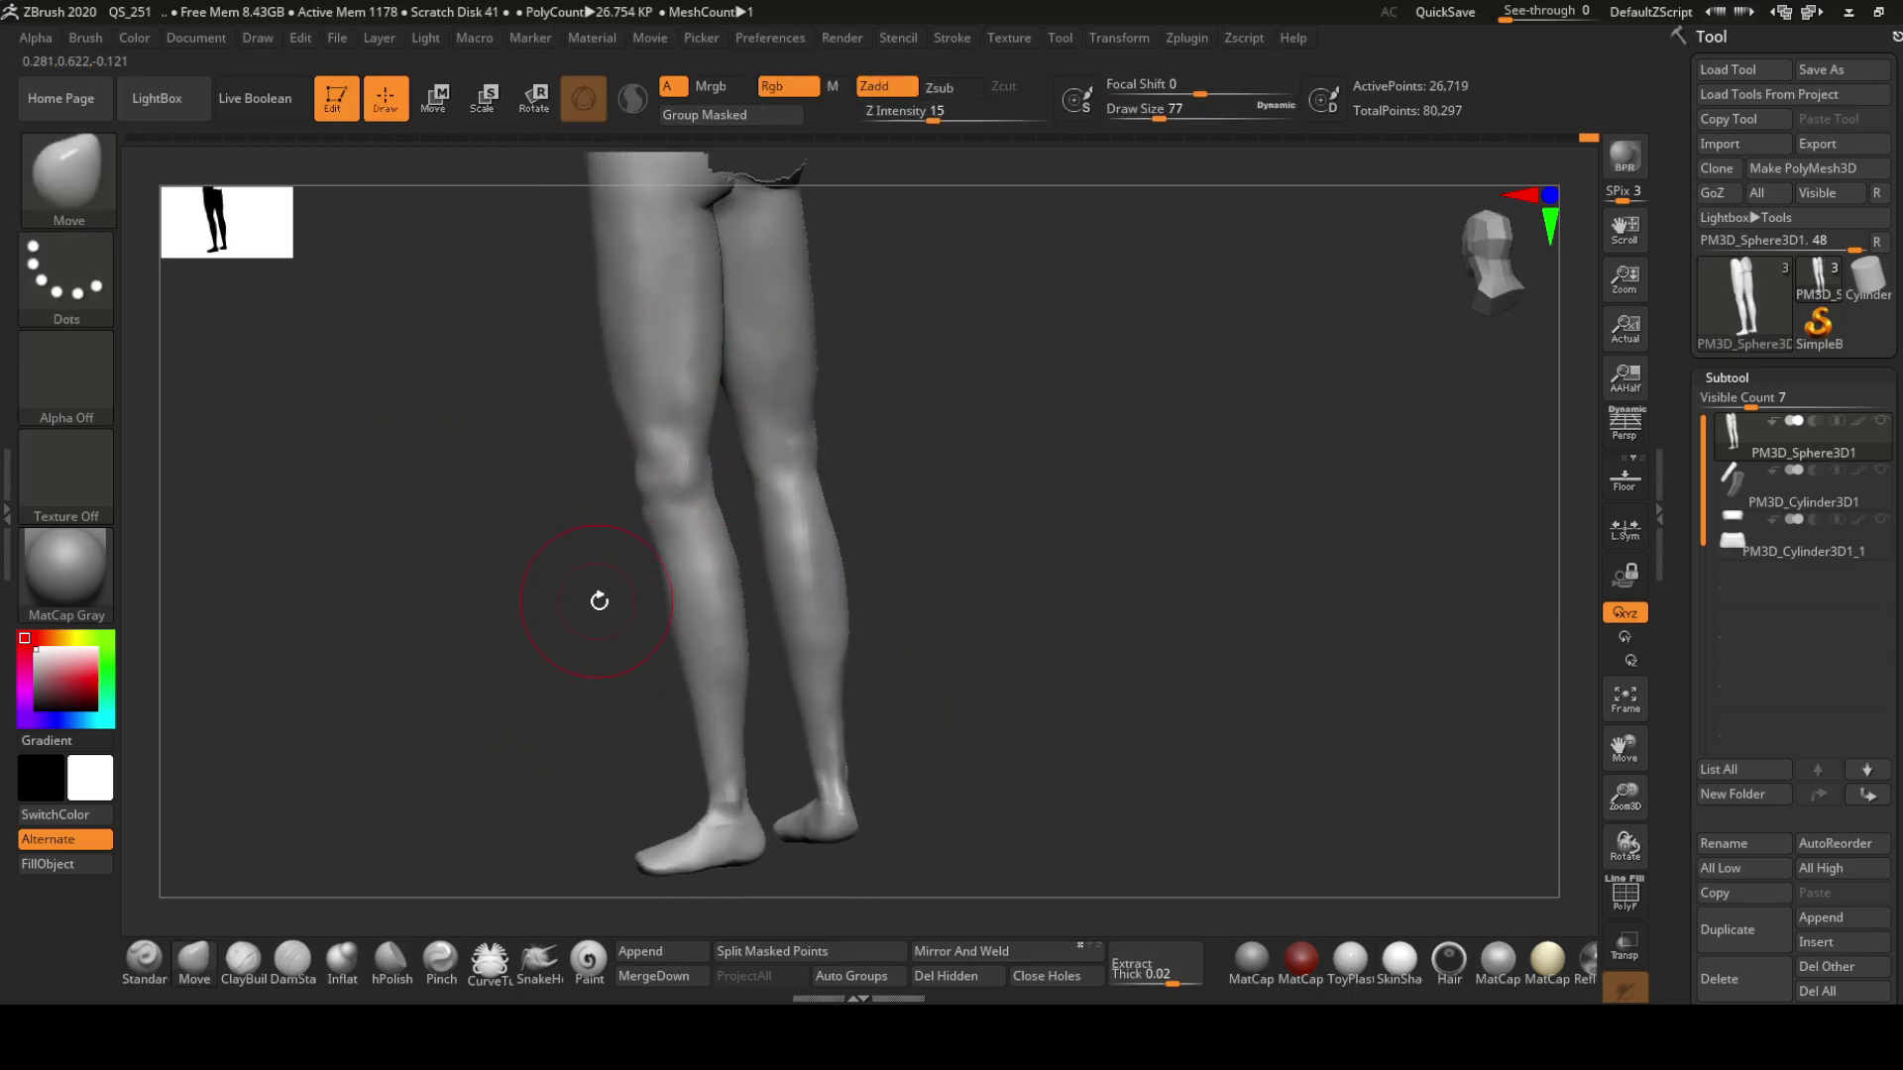
Round the ankles with ClayBuildup and mask the legs, leaving only the feet free
mouse_move(599, 598)
mouse_down()
mouse_move(1220, 580)
mouse_move(866, 646)
mouse_move(467, 637)
mouse_up()
key(b)
key(c)
key(b)
mouse_move(1090, 496)
mouse_down()
mouse_move(772, 638)
mouse_move(573, 597)
mouse_up()
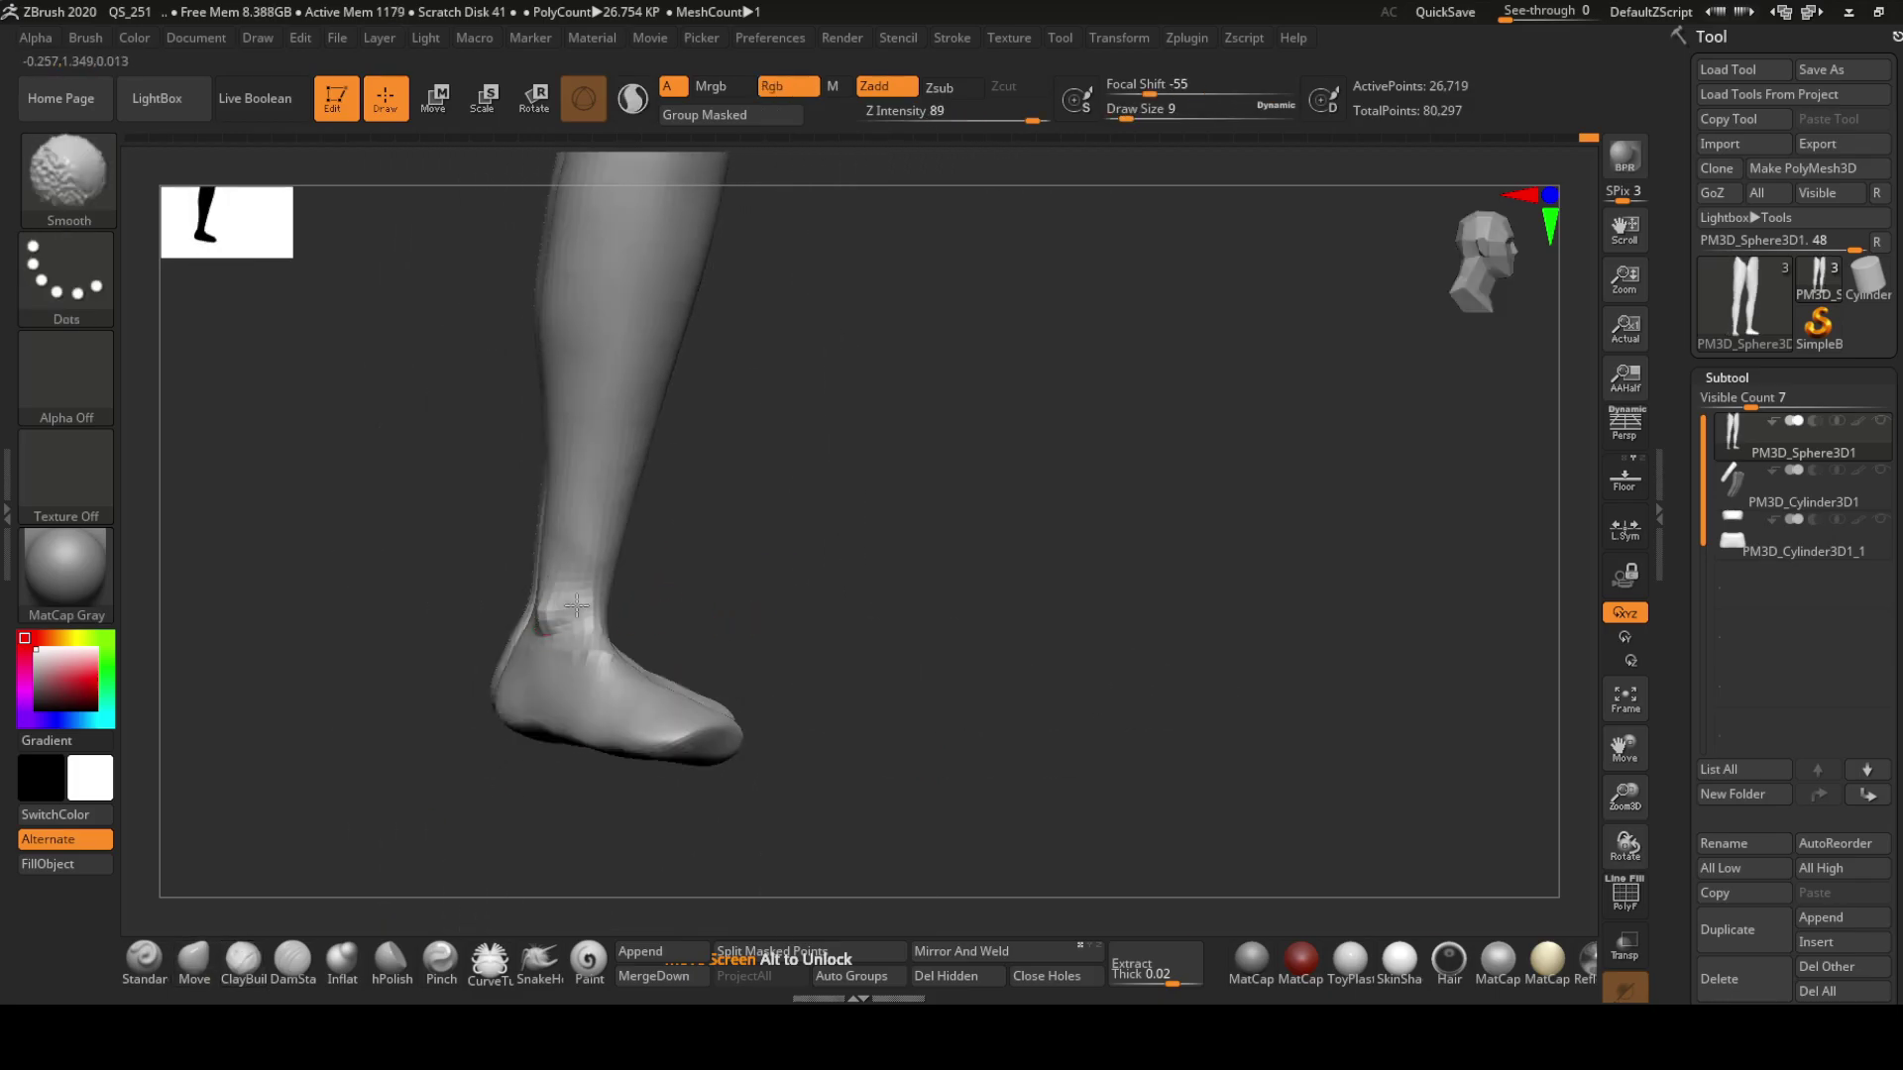
drag(654, 682, 494, 637)
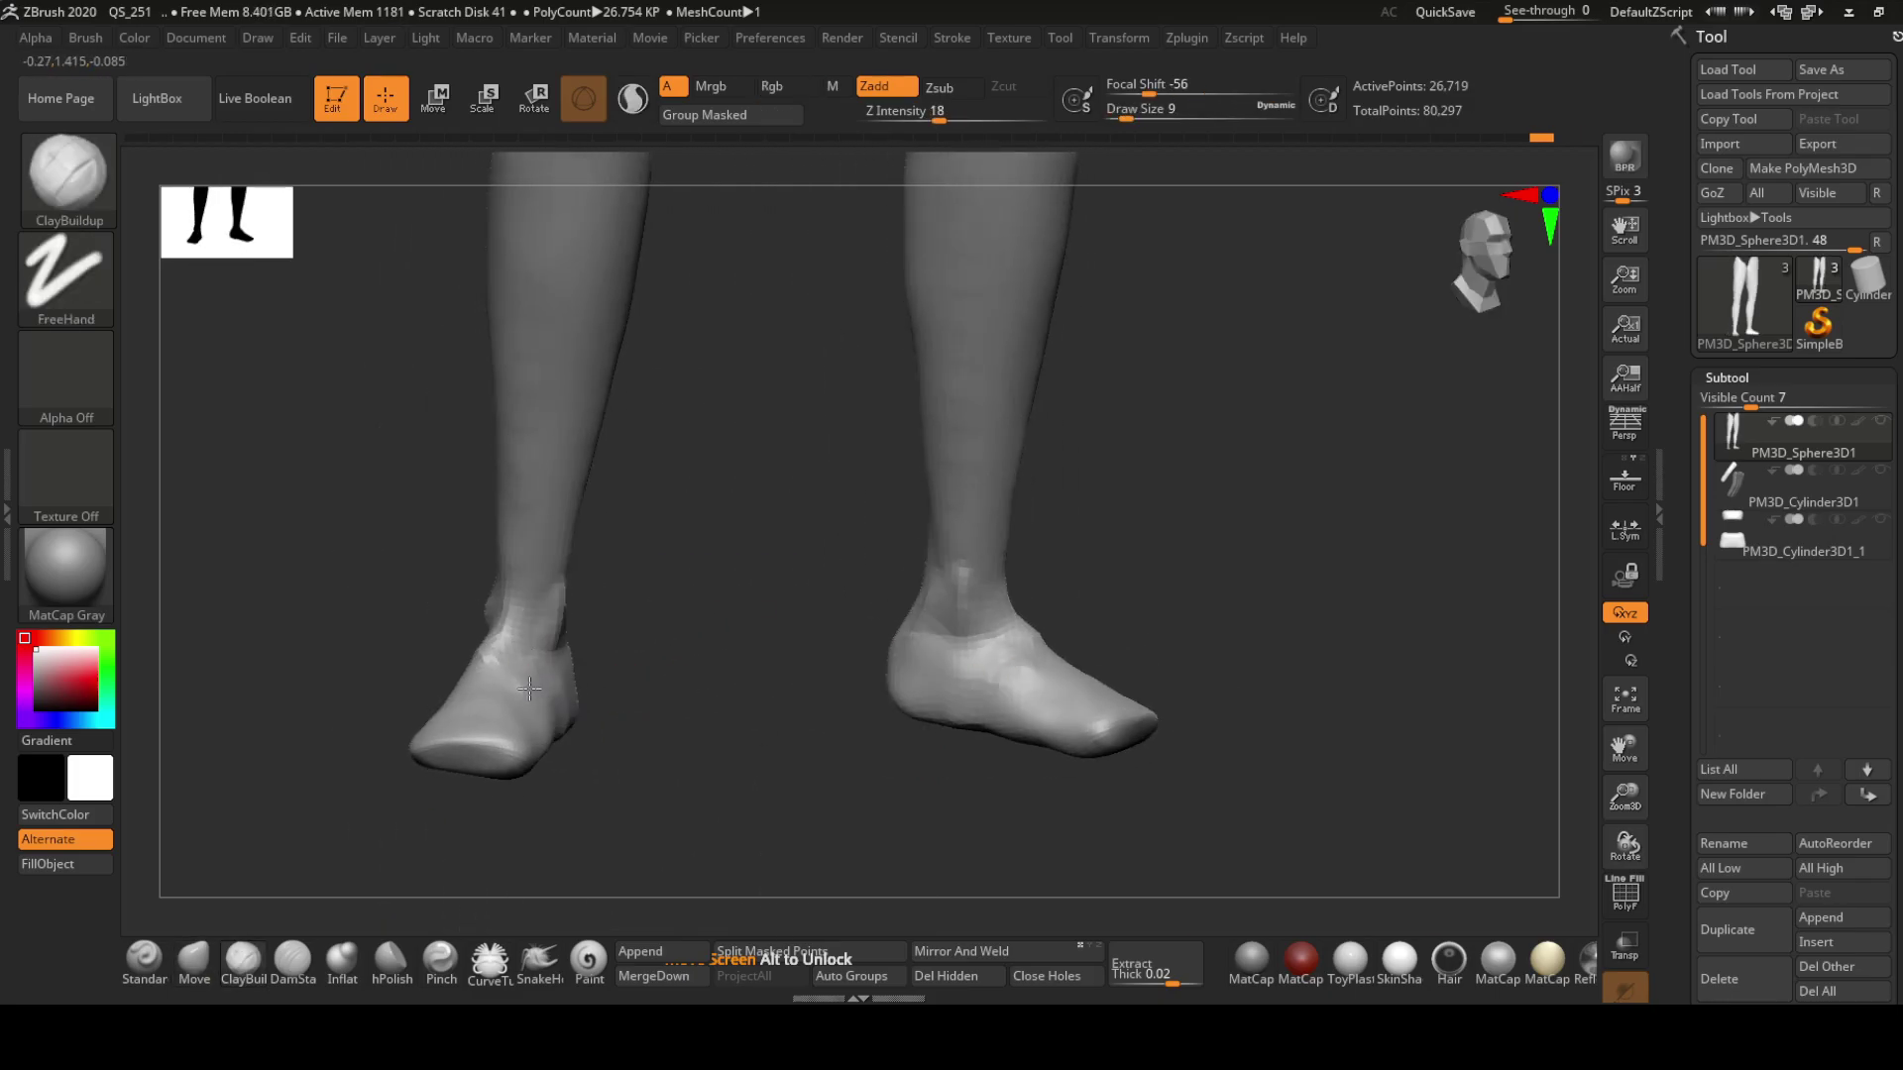
mouse_move(575, 743)
mouse_down()
mouse_move(555, 694)
mouse_move(668, 600)
mouse_move(637, 778)
mouse_move(594, 837)
mouse_up()
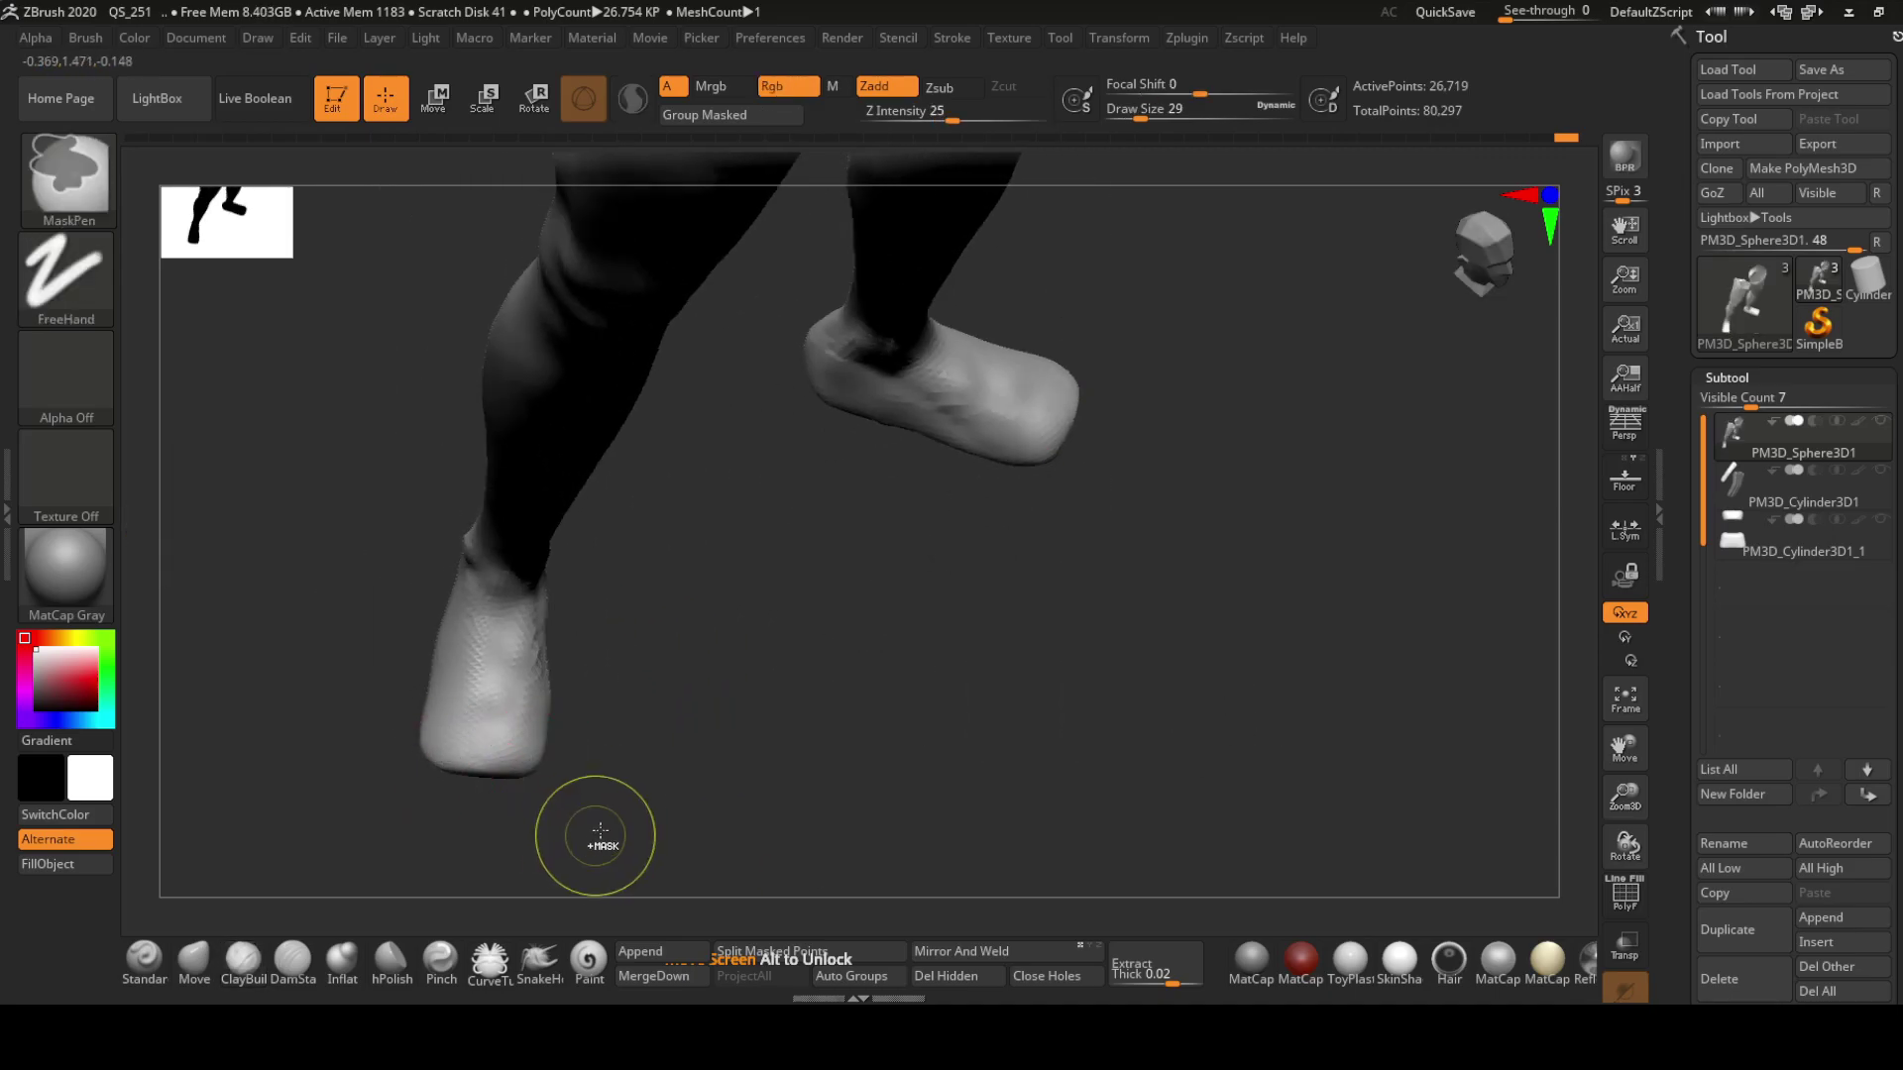
Append a cylinder subtool, then scale it down and tilt it beside the legs
click(1820, 917)
click(1223, 667)
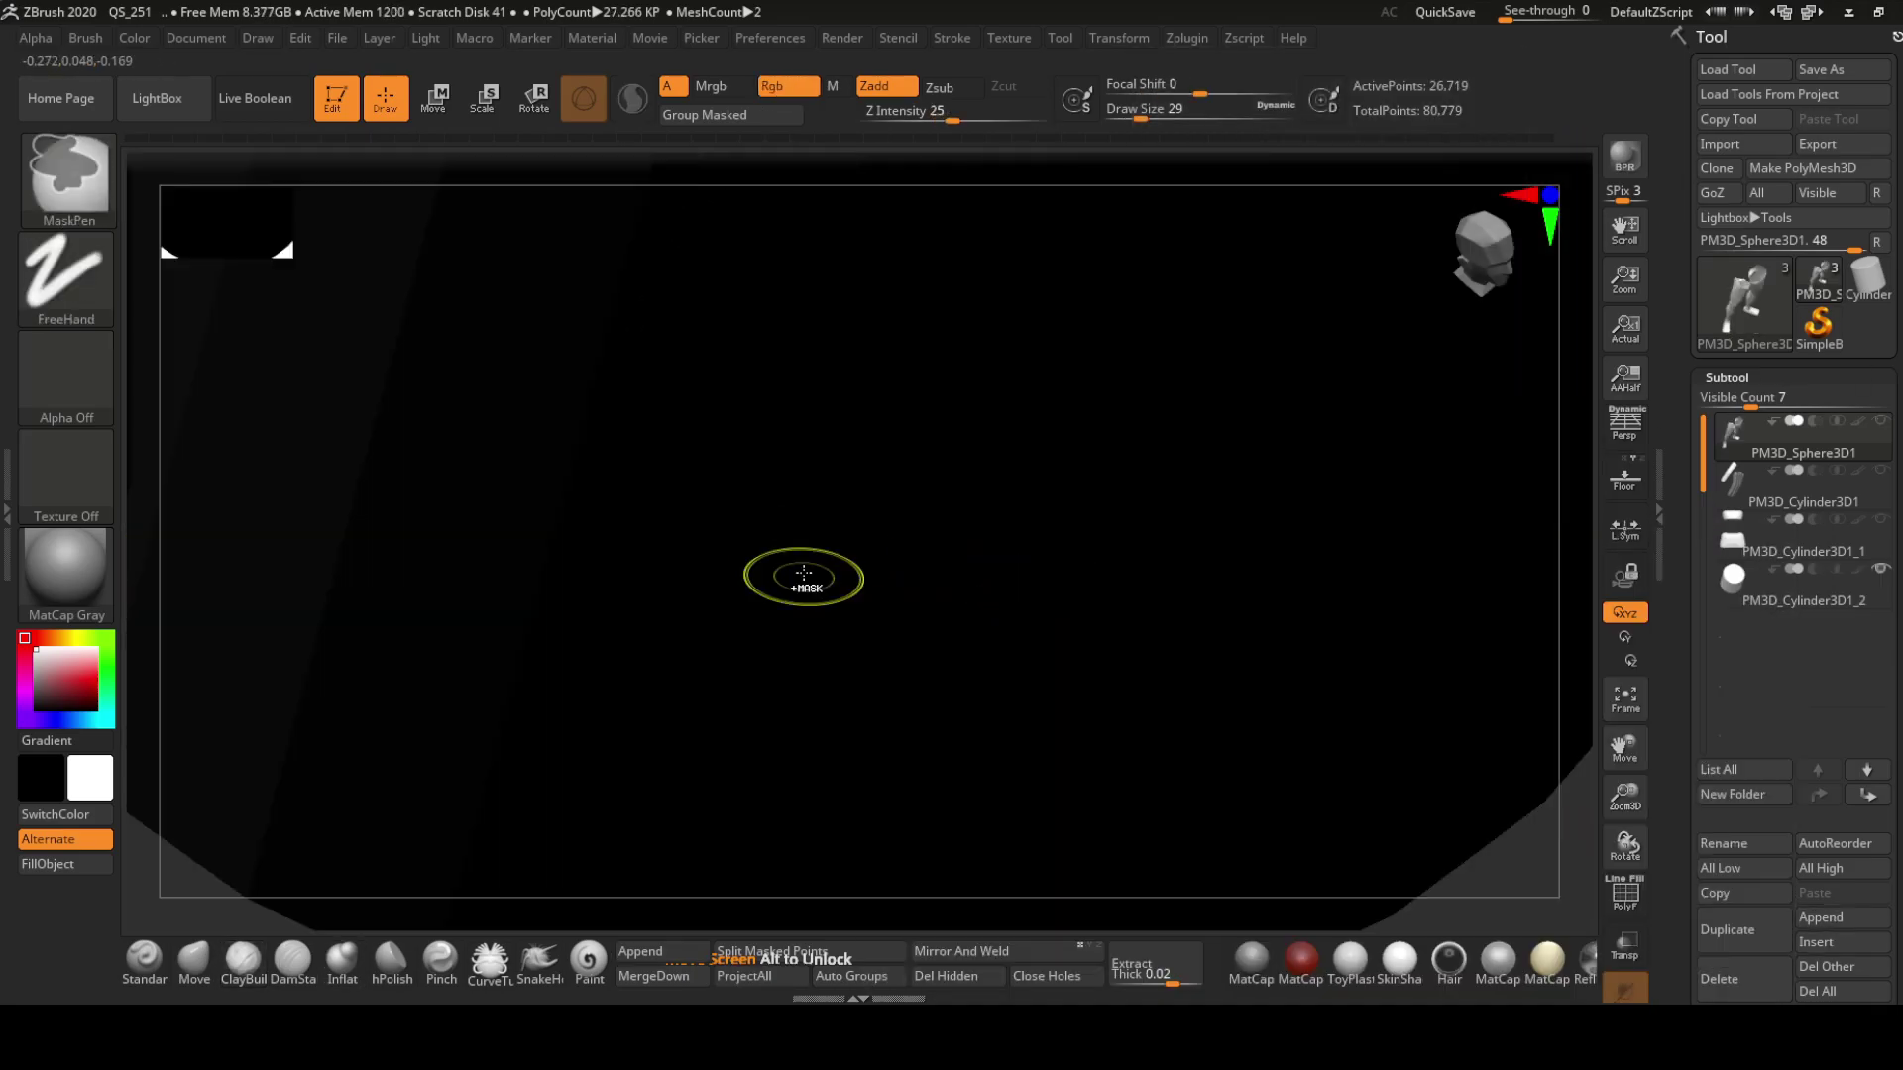
key(w)
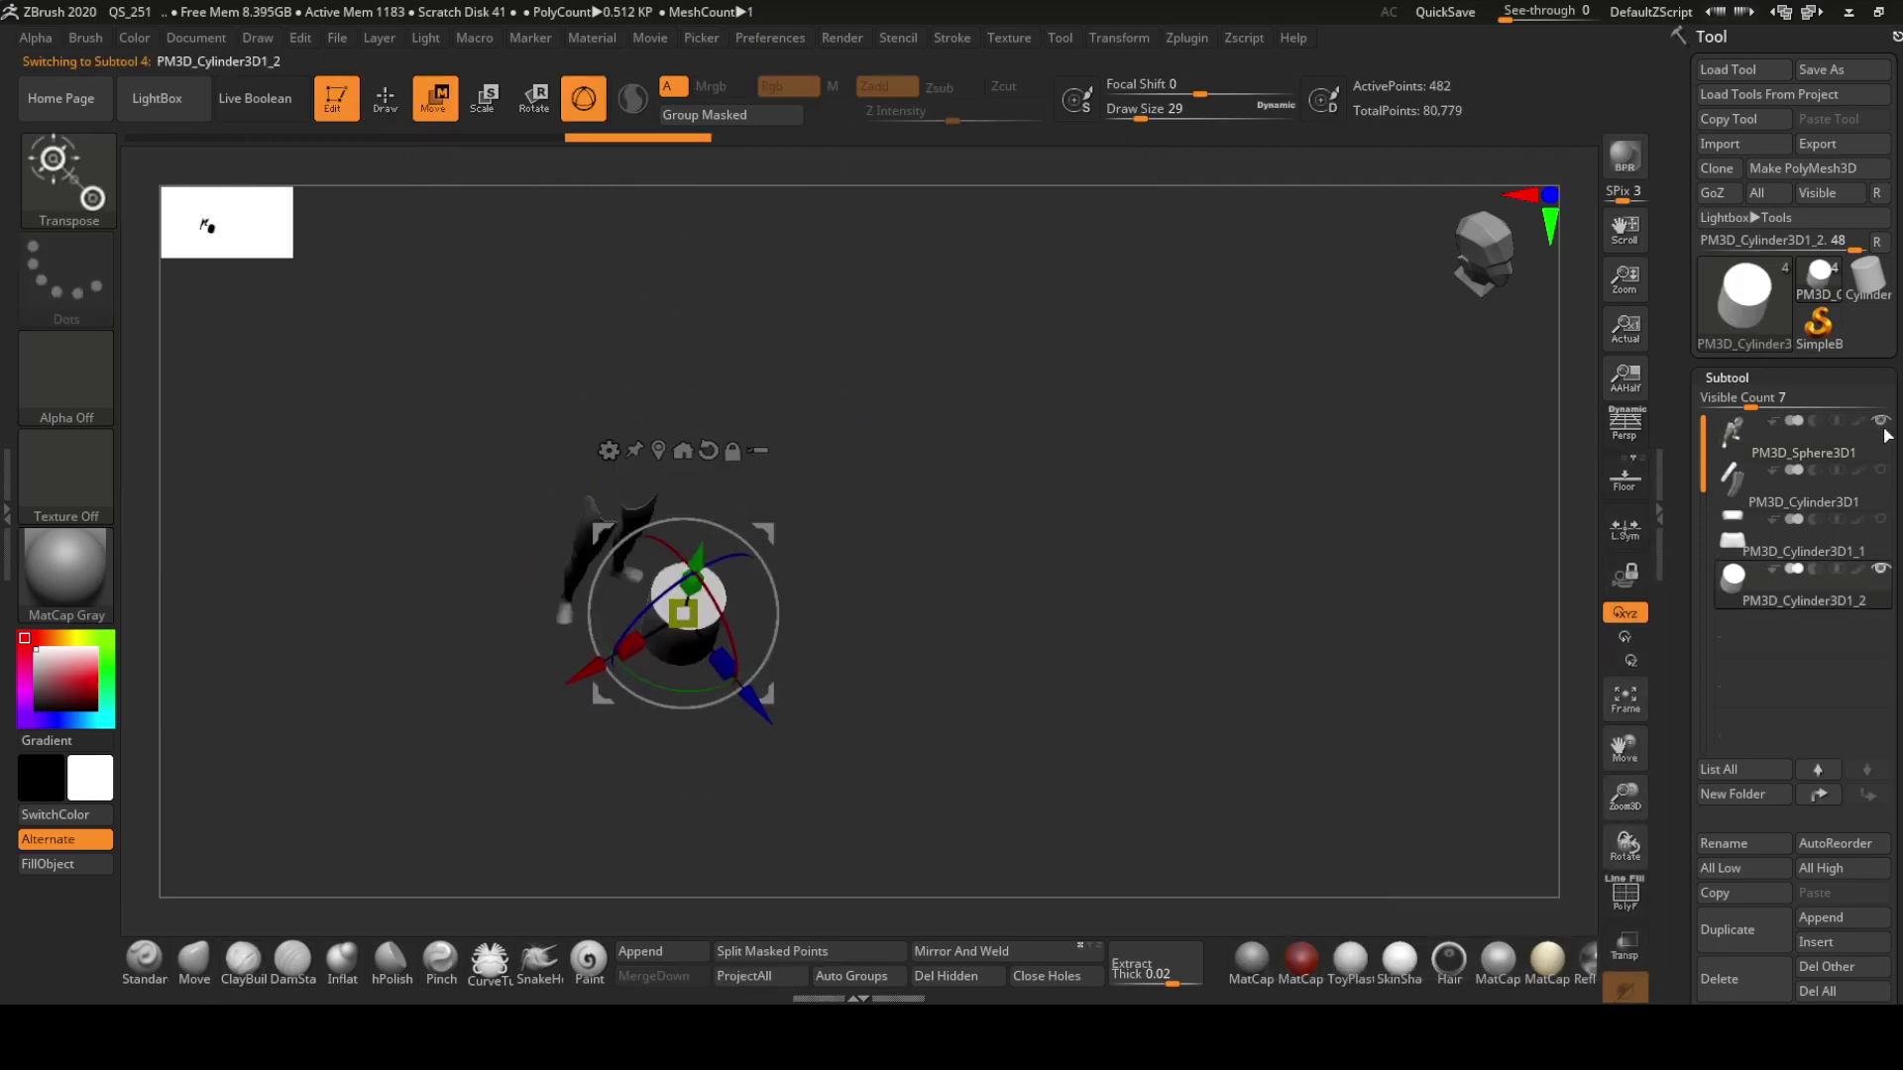
drag(616, 489, 654, 555)
mouse_move(595, 694)
mouse_down()
mouse_move(493, 728)
mouse_move(991, 773)
mouse_move(1040, 694)
mouse_move(1142, 642)
mouse_move(988, 672)
mouse_move(731, 556)
mouse_move(756, 806)
mouse_move(783, 634)
mouse_up()
key(q)
Position the cylinder at the foot tip as the big toe with Transpose Move
alt+click(753, 607)
key(w)
drag(809, 522, 930, 752)
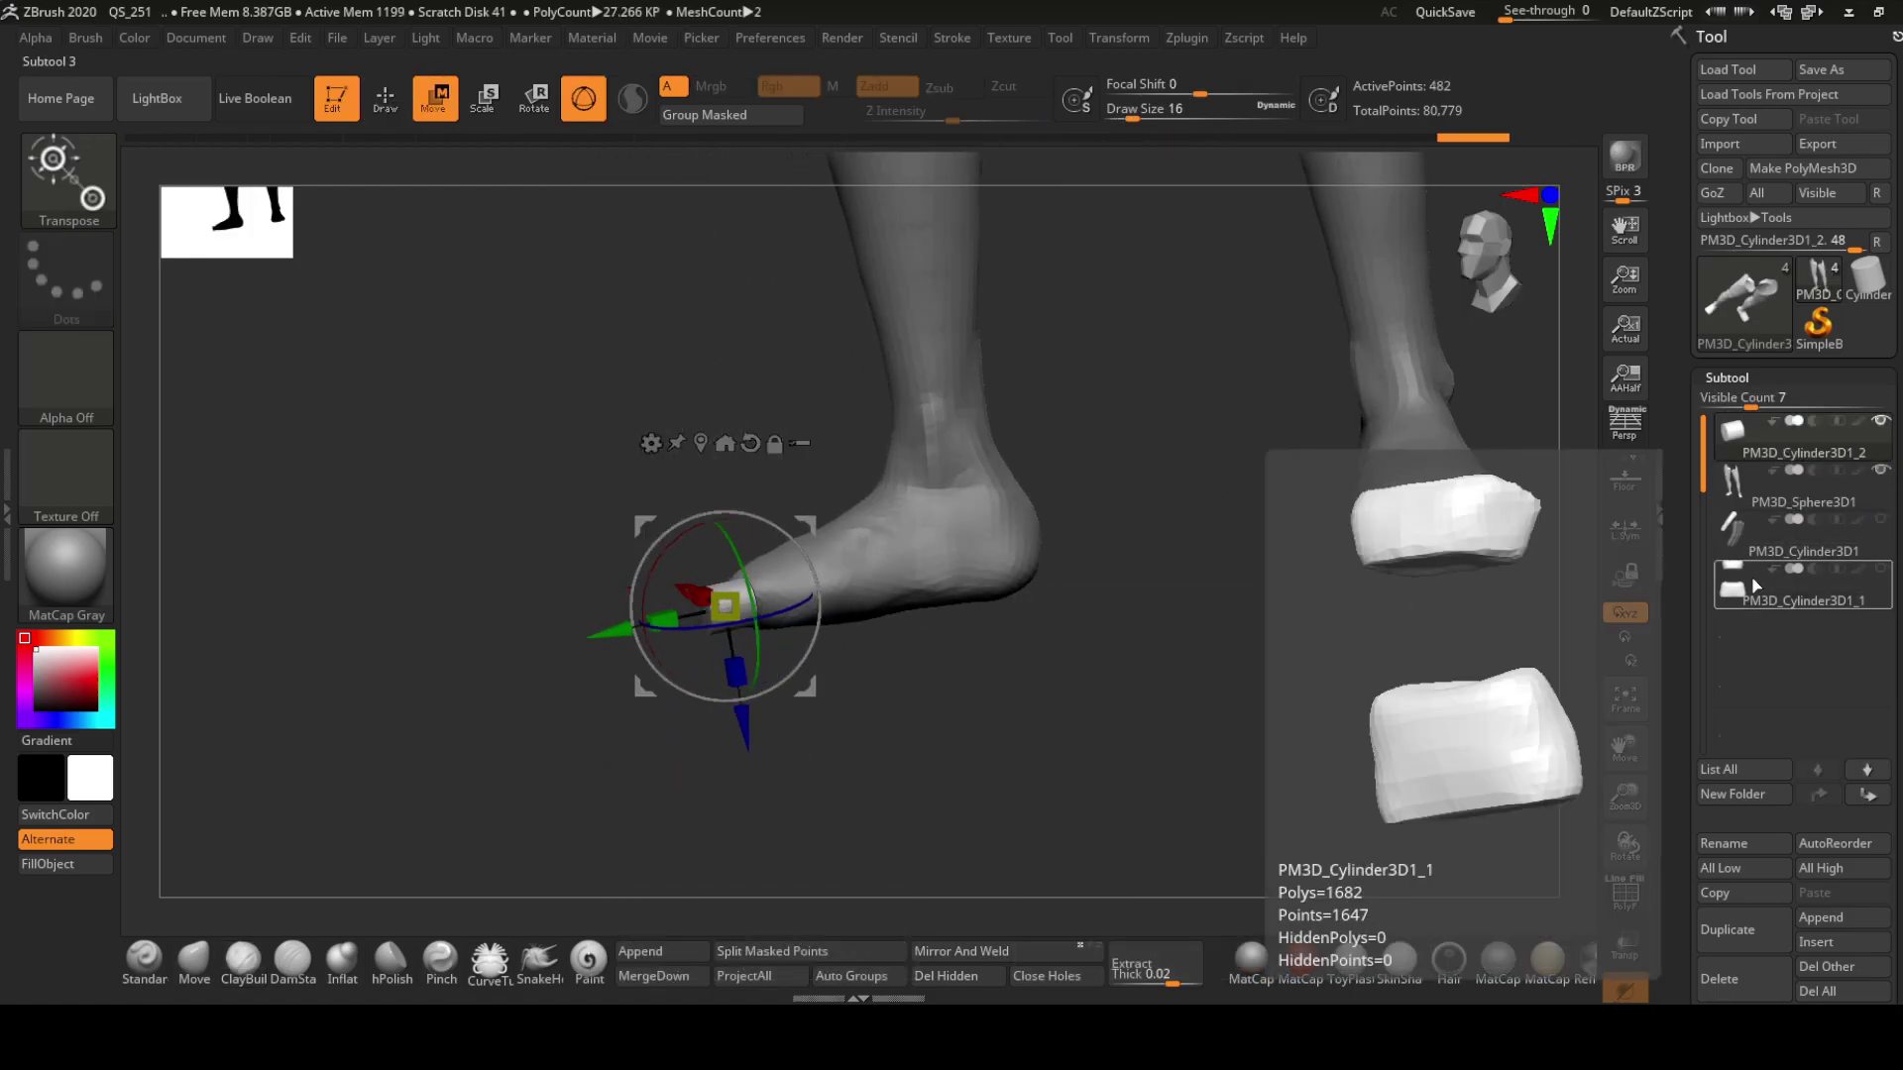
drag(769, 688, 693, 615)
scroll(1757, 627, down, 5)
MergeDown the toe piece, then smooth and push it into a rounded toe
click(1758, 626)
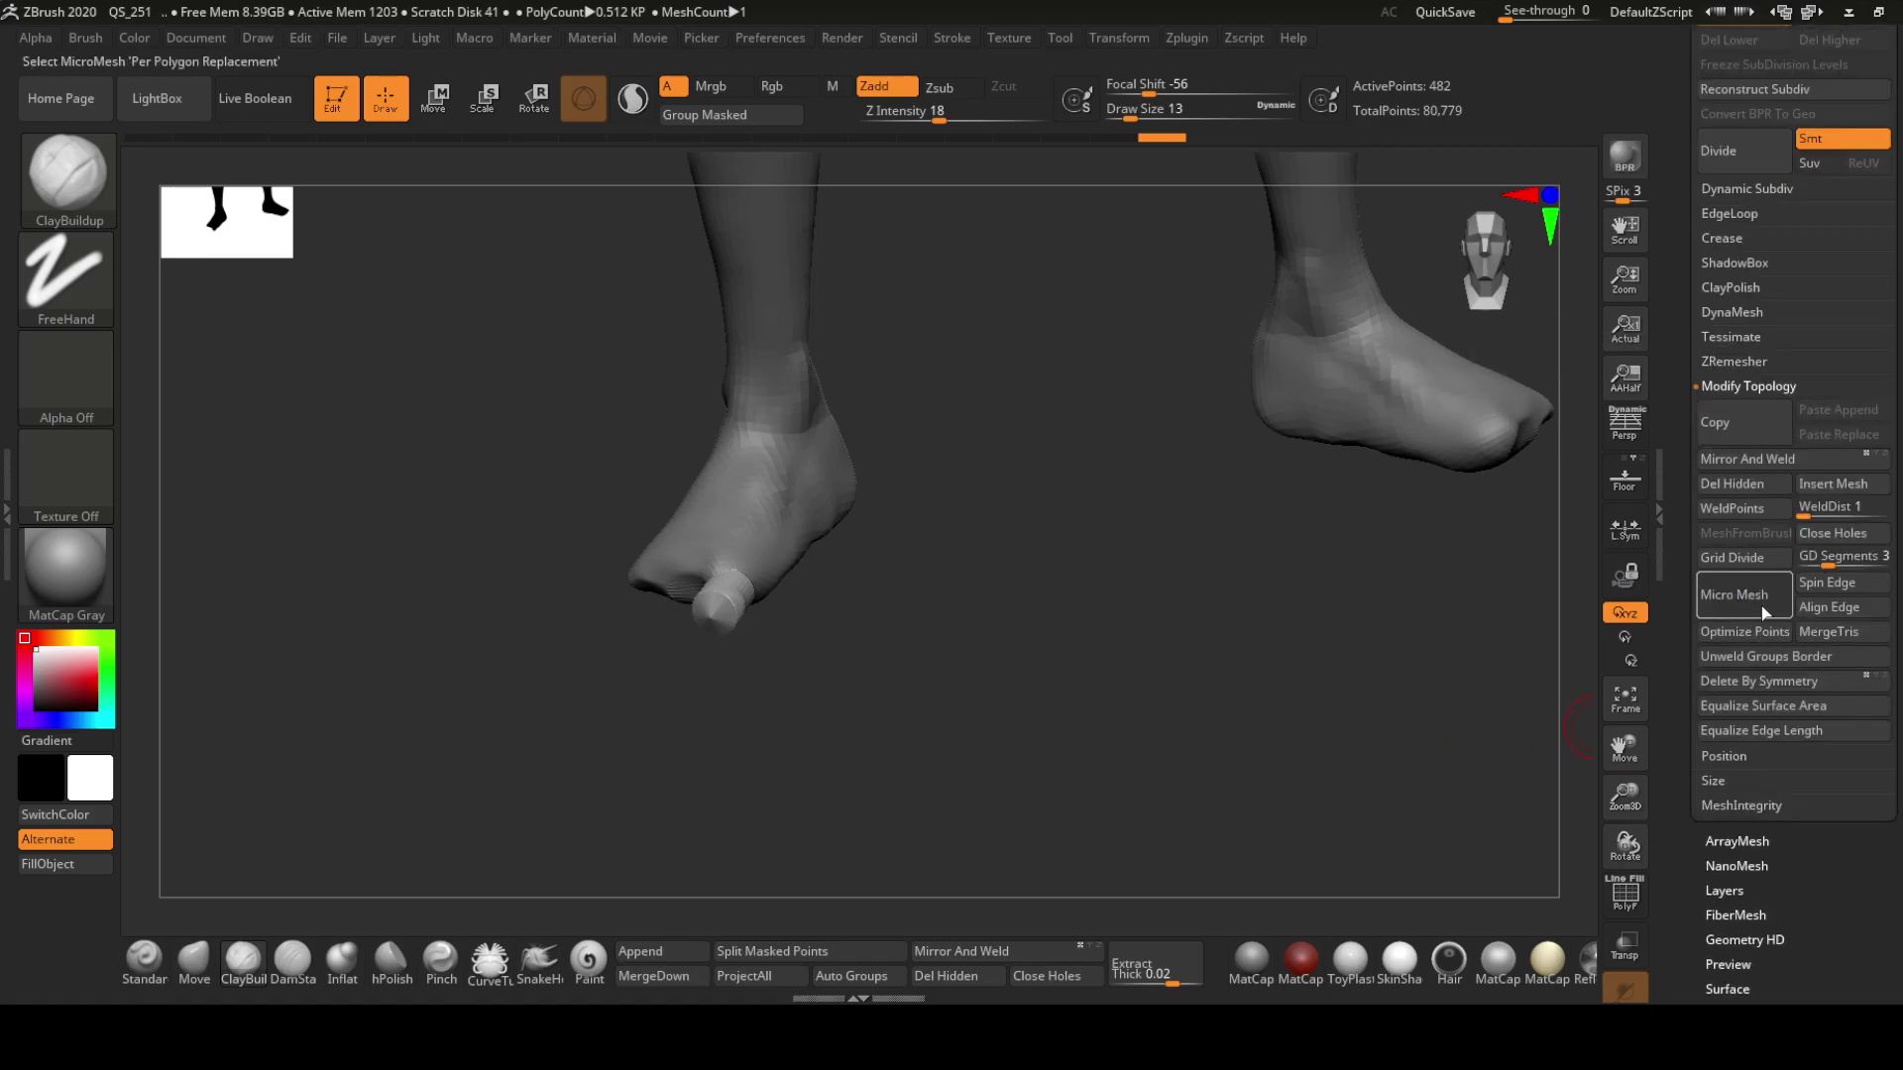
scroll(1762, 605, down, 5)
mouse_move(714, 694)
mouse_down()
mouse_move(773, 671)
mouse_move(804, 526)
mouse_up()
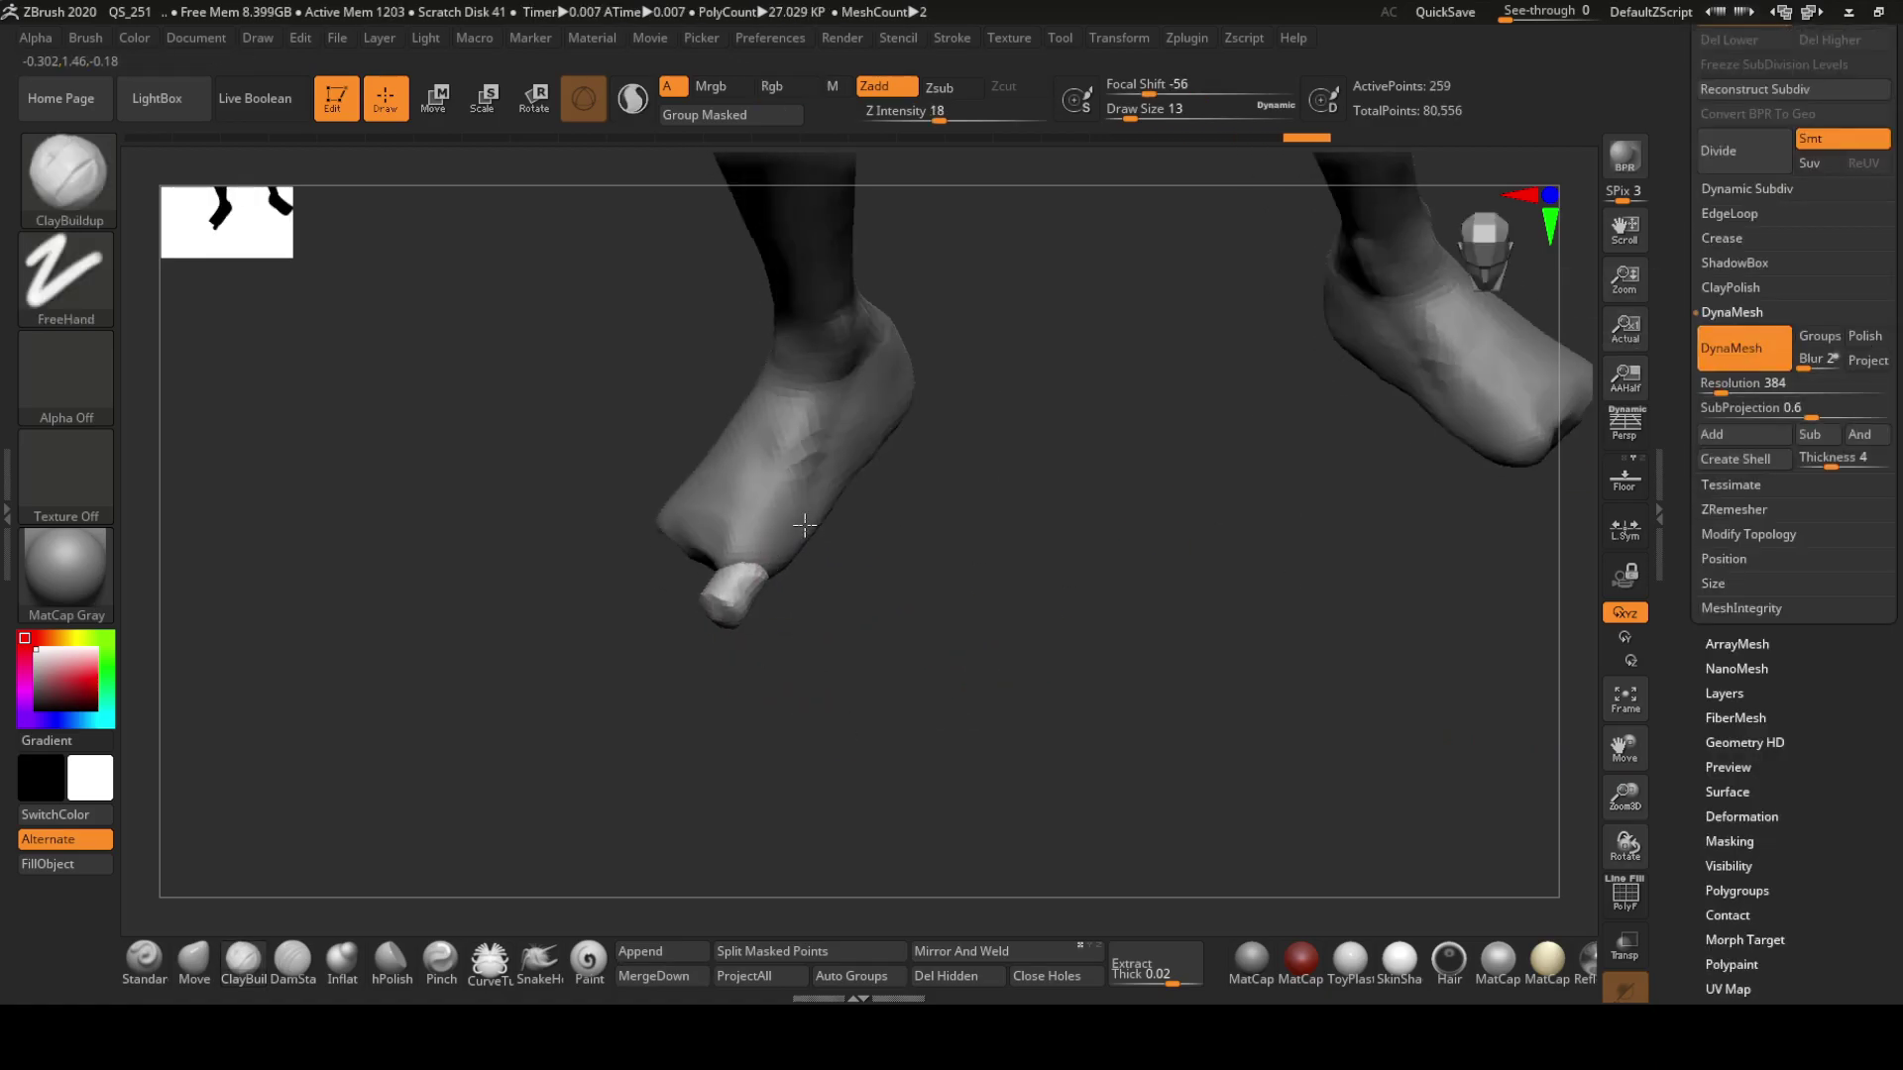
mouse_move(784, 634)
mouse_down()
mouse_move(760, 555)
mouse_move(744, 577)
mouse_move(825, 526)
mouse_move(700, 554)
mouse_move(799, 544)
mouse_move(753, 495)
mouse_up()
key(shift)
click(194, 960)
Sculpt the foot with brush size 9, then reselect the toe piece
alt+click(741, 525)
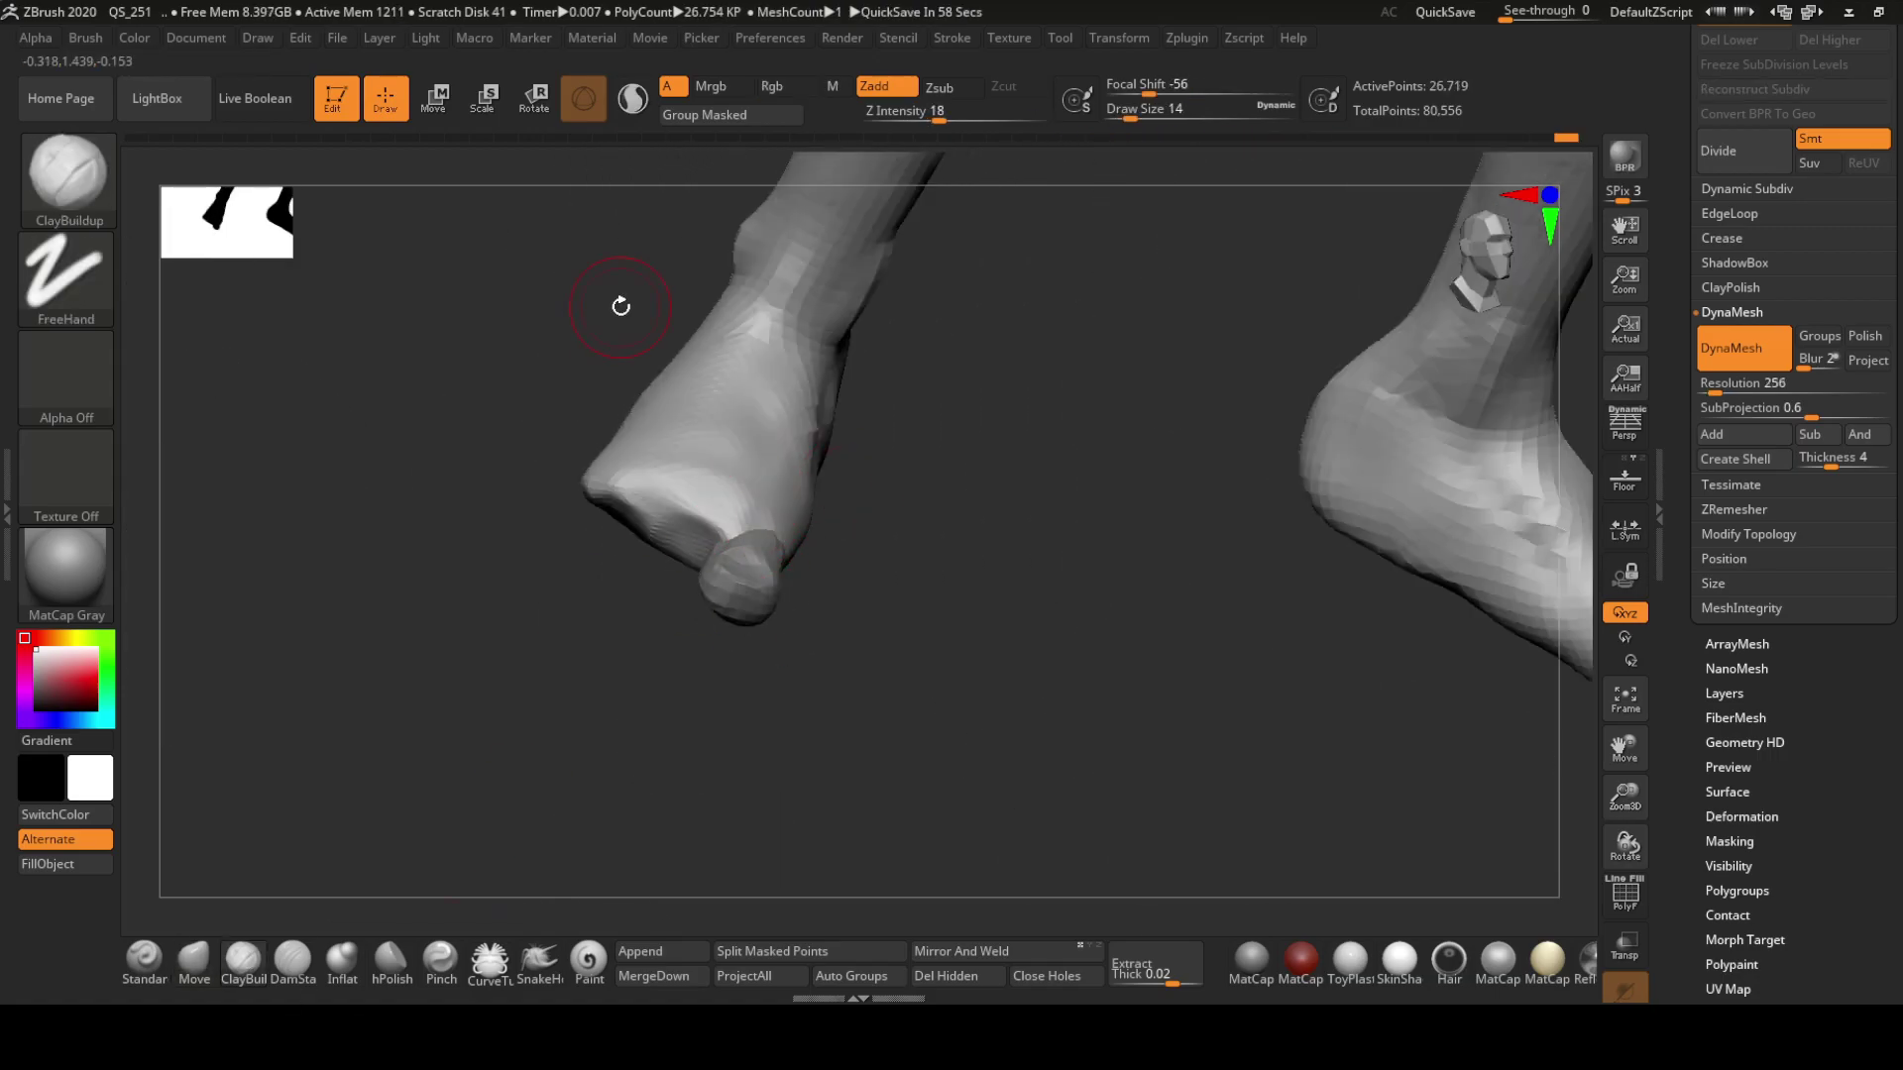
key(s)
mouse_move(621, 306)
mouse_down()
mouse_move(724, 500)
mouse_move(768, 516)
mouse_move(845, 353)
mouse_up()
drag(971, 330, 860, 417)
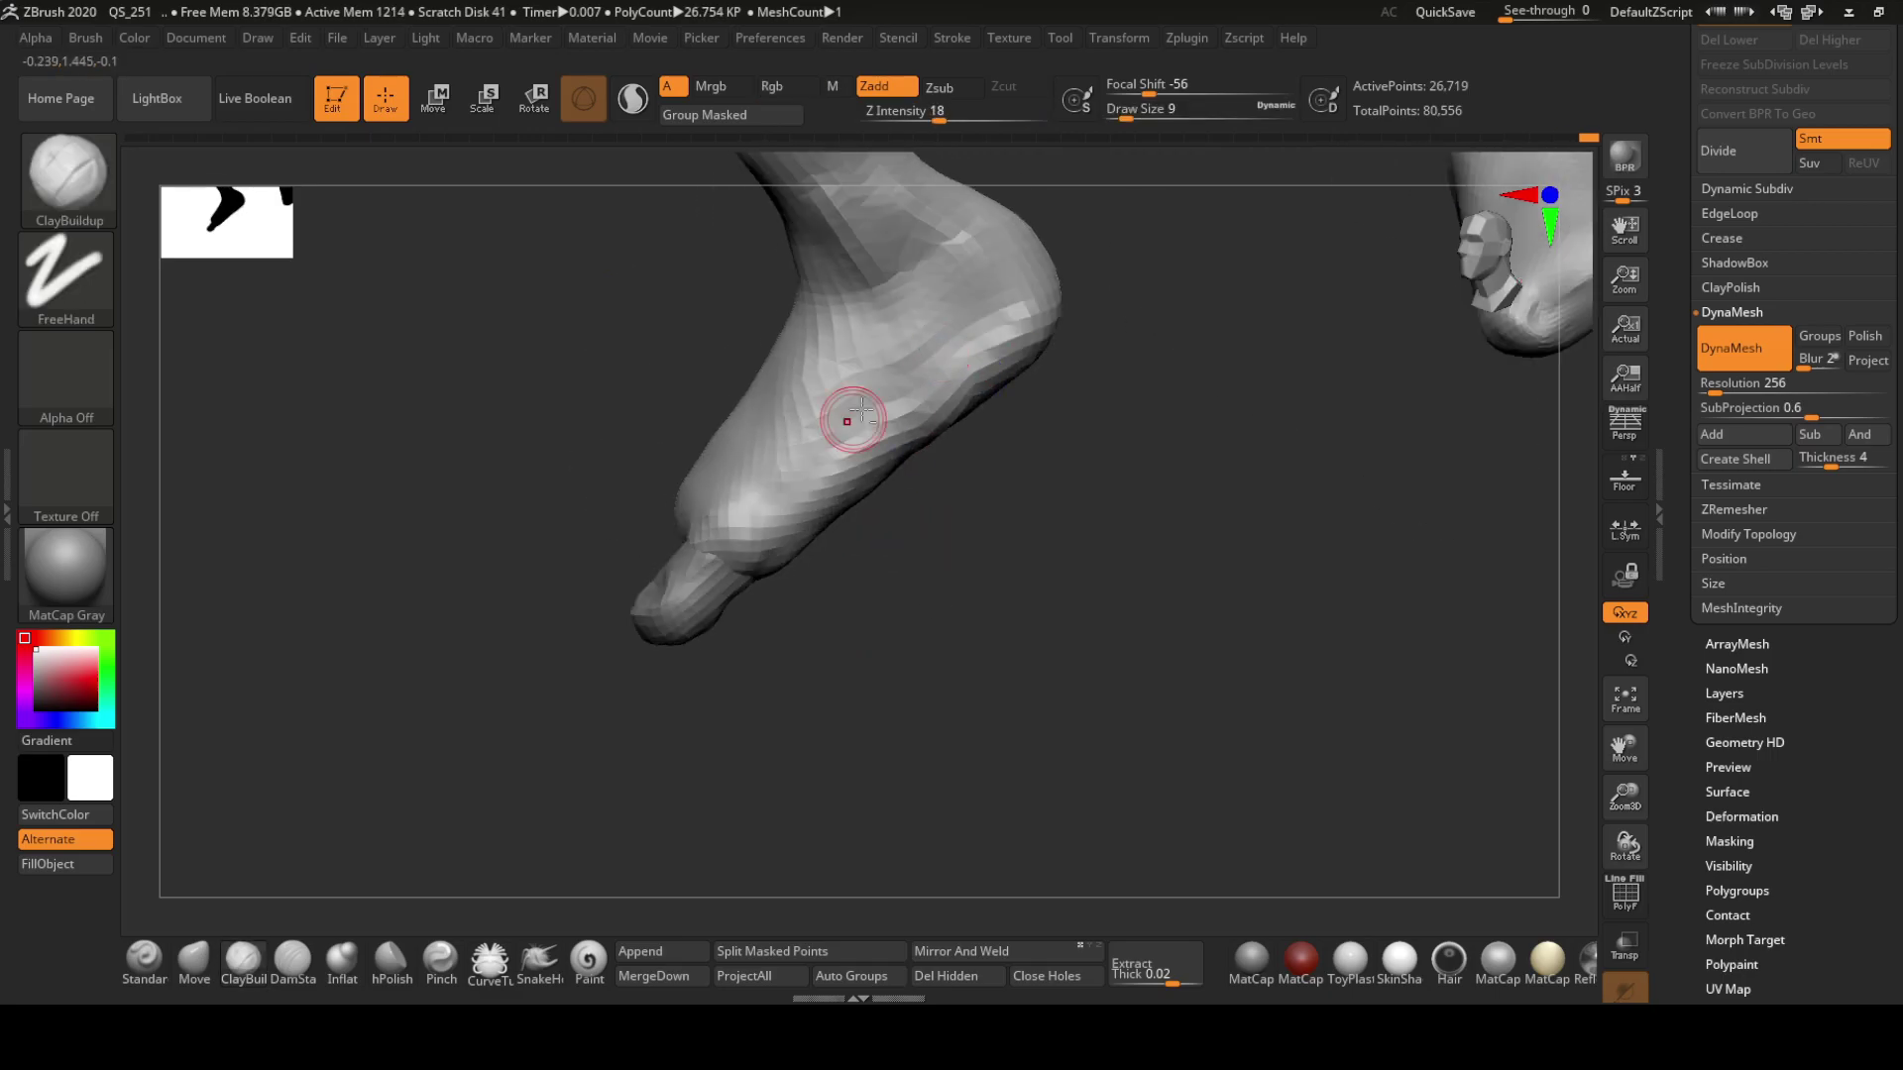
mouse_move(1066, 280)
mouse_down()
mouse_move(972, 492)
mouse_move(871, 437)
mouse_up()
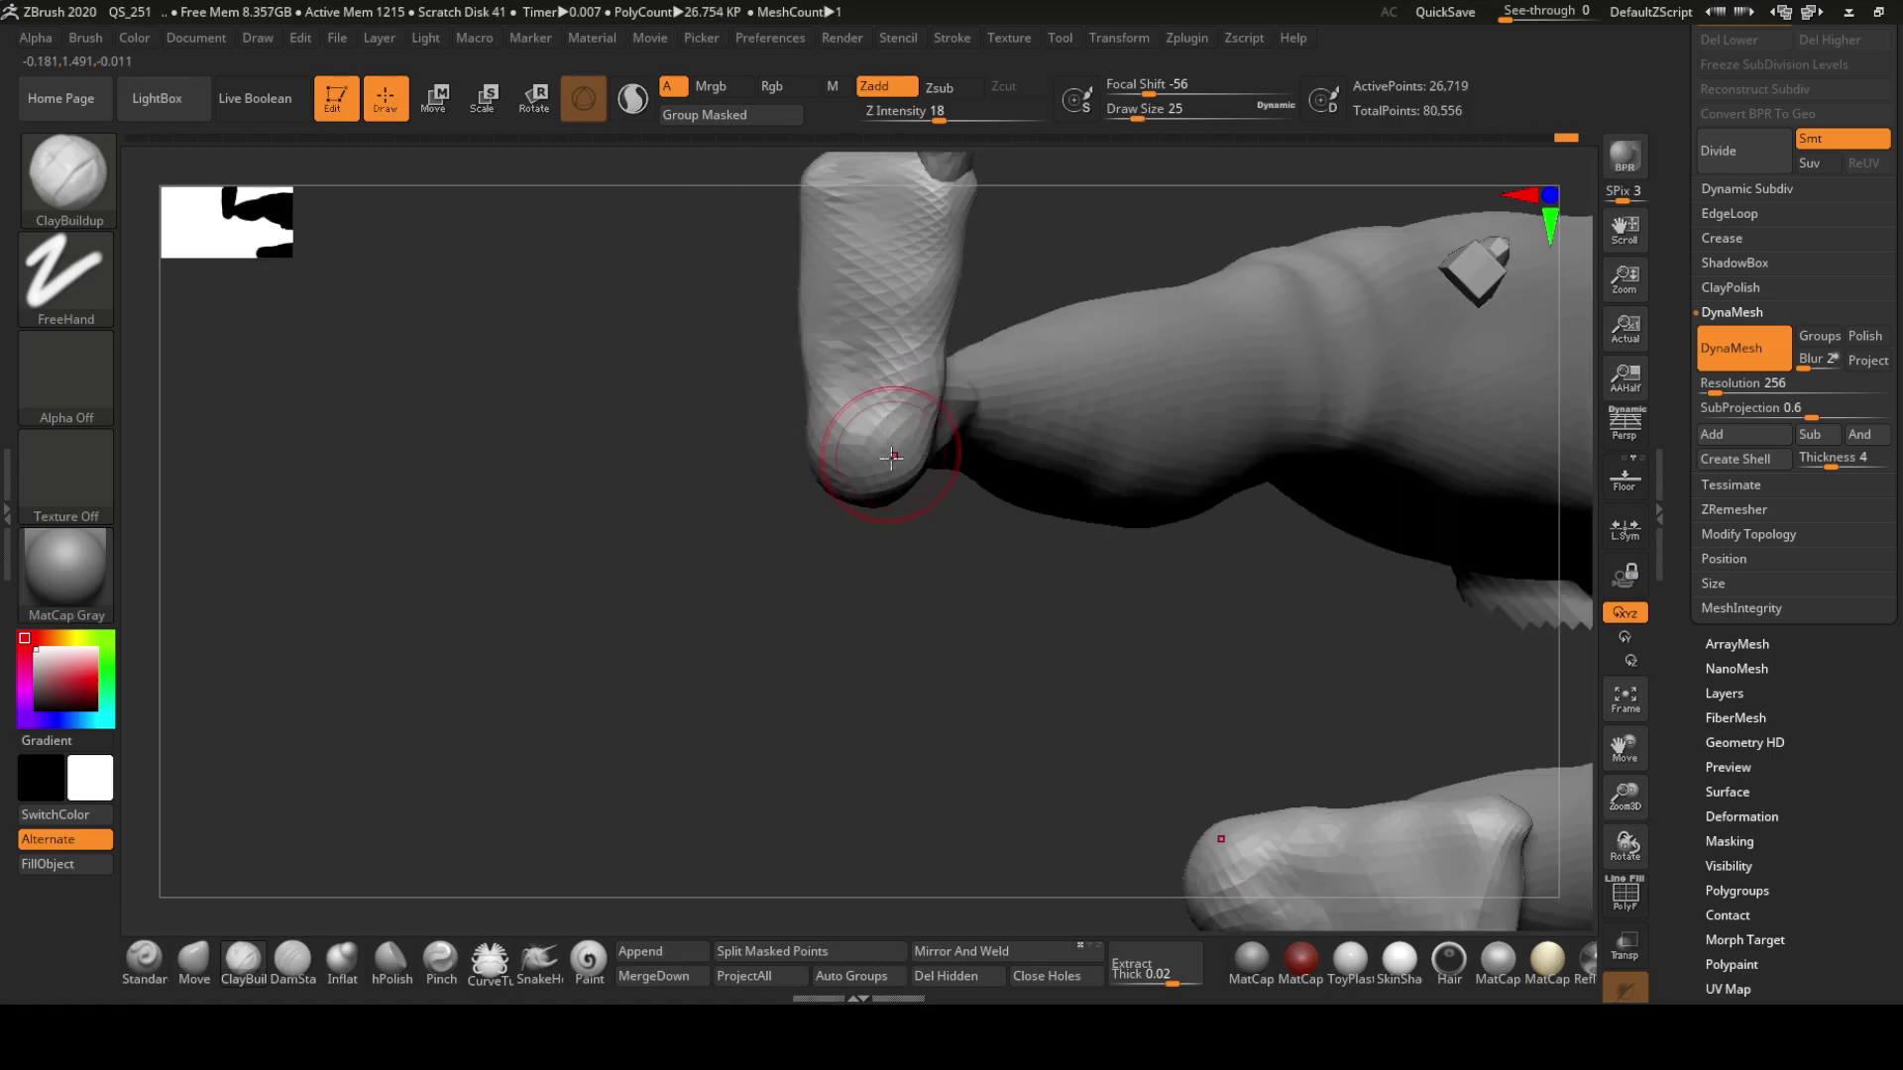
mouse_move(841, 518)
mouse_down()
mouse_move(922, 446)
mouse_move(780, 380)
mouse_move(808, 510)
mouse_move(981, 489)
mouse_move(862, 544)
mouse_move(865, 459)
mouse_up()
mouse_move(863, 624)
mouse_down()
mouse_move(722, 730)
mouse_move(845, 662)
mouse_move(990, 709)
mouse_move(871, 628)
mouse_move(930, 684)
mouse_up()
alt+click(917, 583)
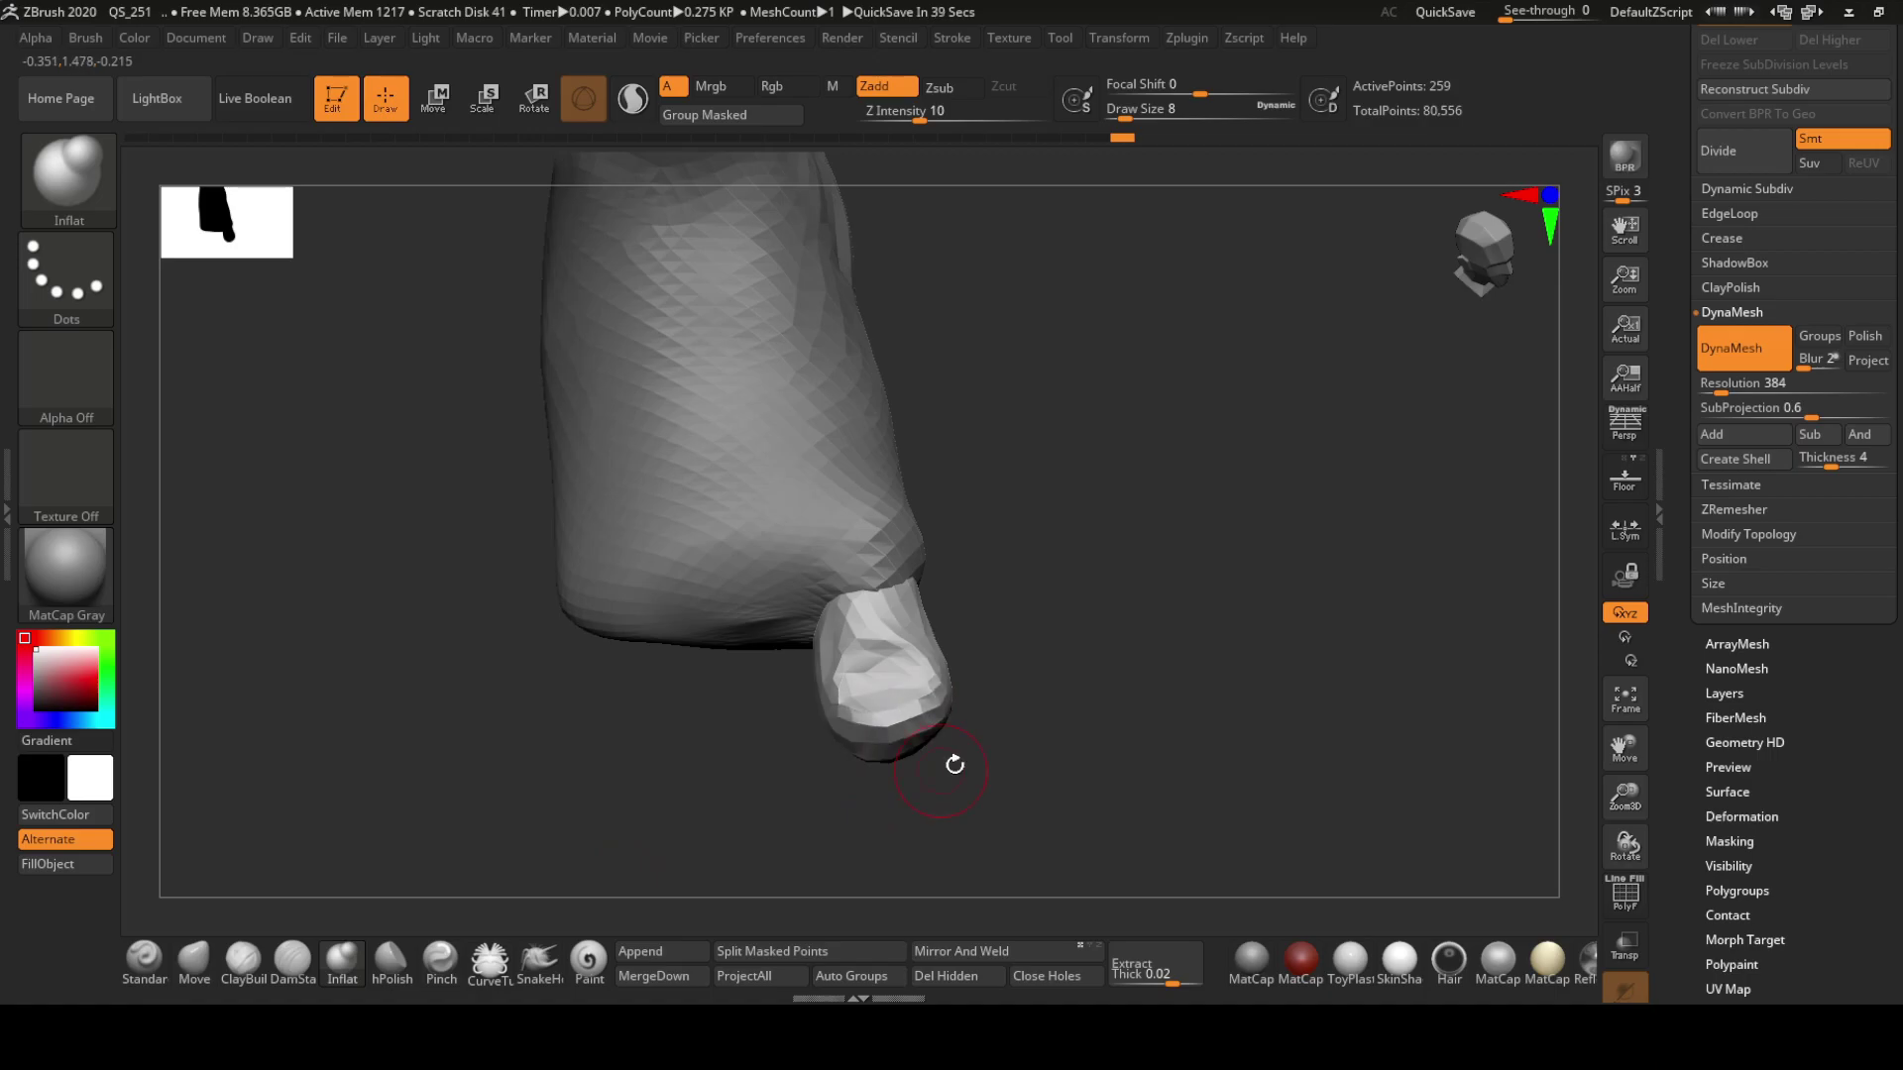
drag(951, 764, 985, 680)
Rotate, shrink and move the toe copy into place beside the big toe
key(w)
drag(873, 736, 892, 658)
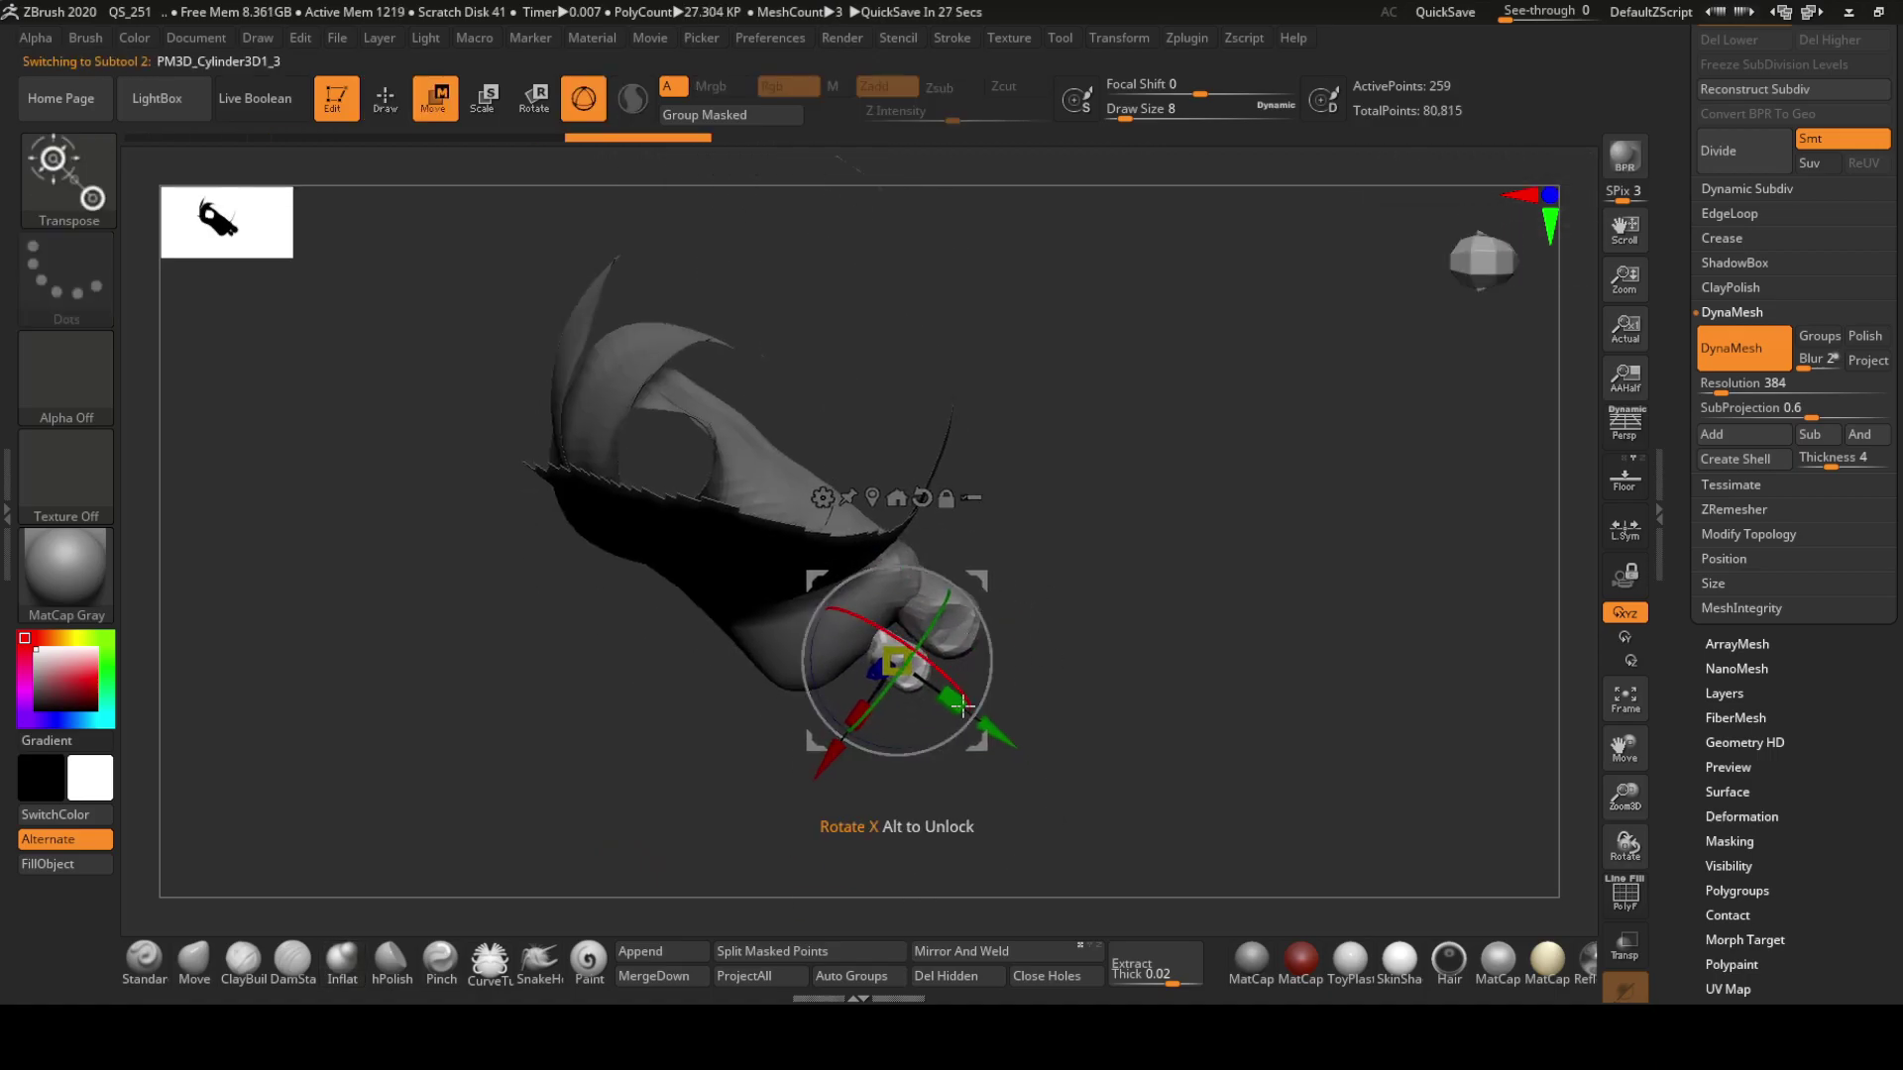
drag(965, 582, 872, 684)
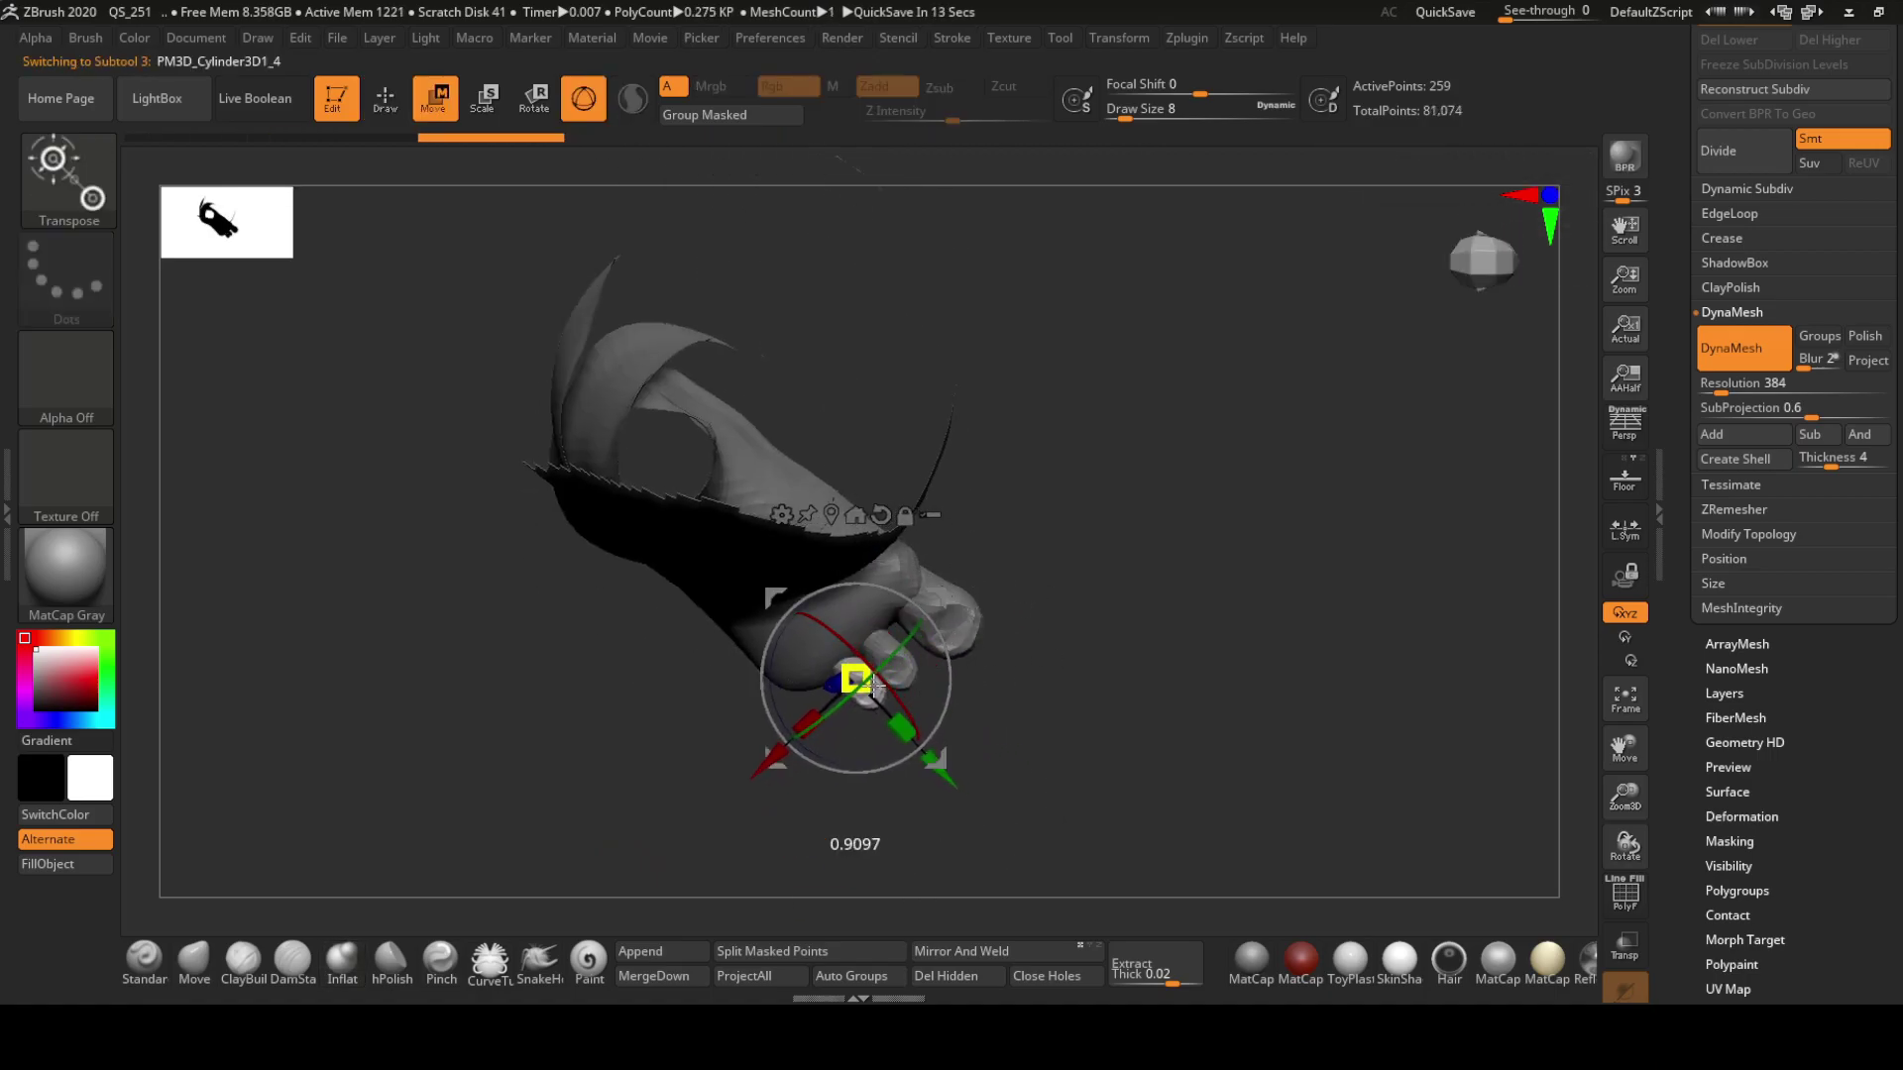
mouse_move(945, 606)
mouse_down()
mouse_move(907, 612)
mouse_move(1002, 715)
mouse_move(798, 706)
mouse_up()
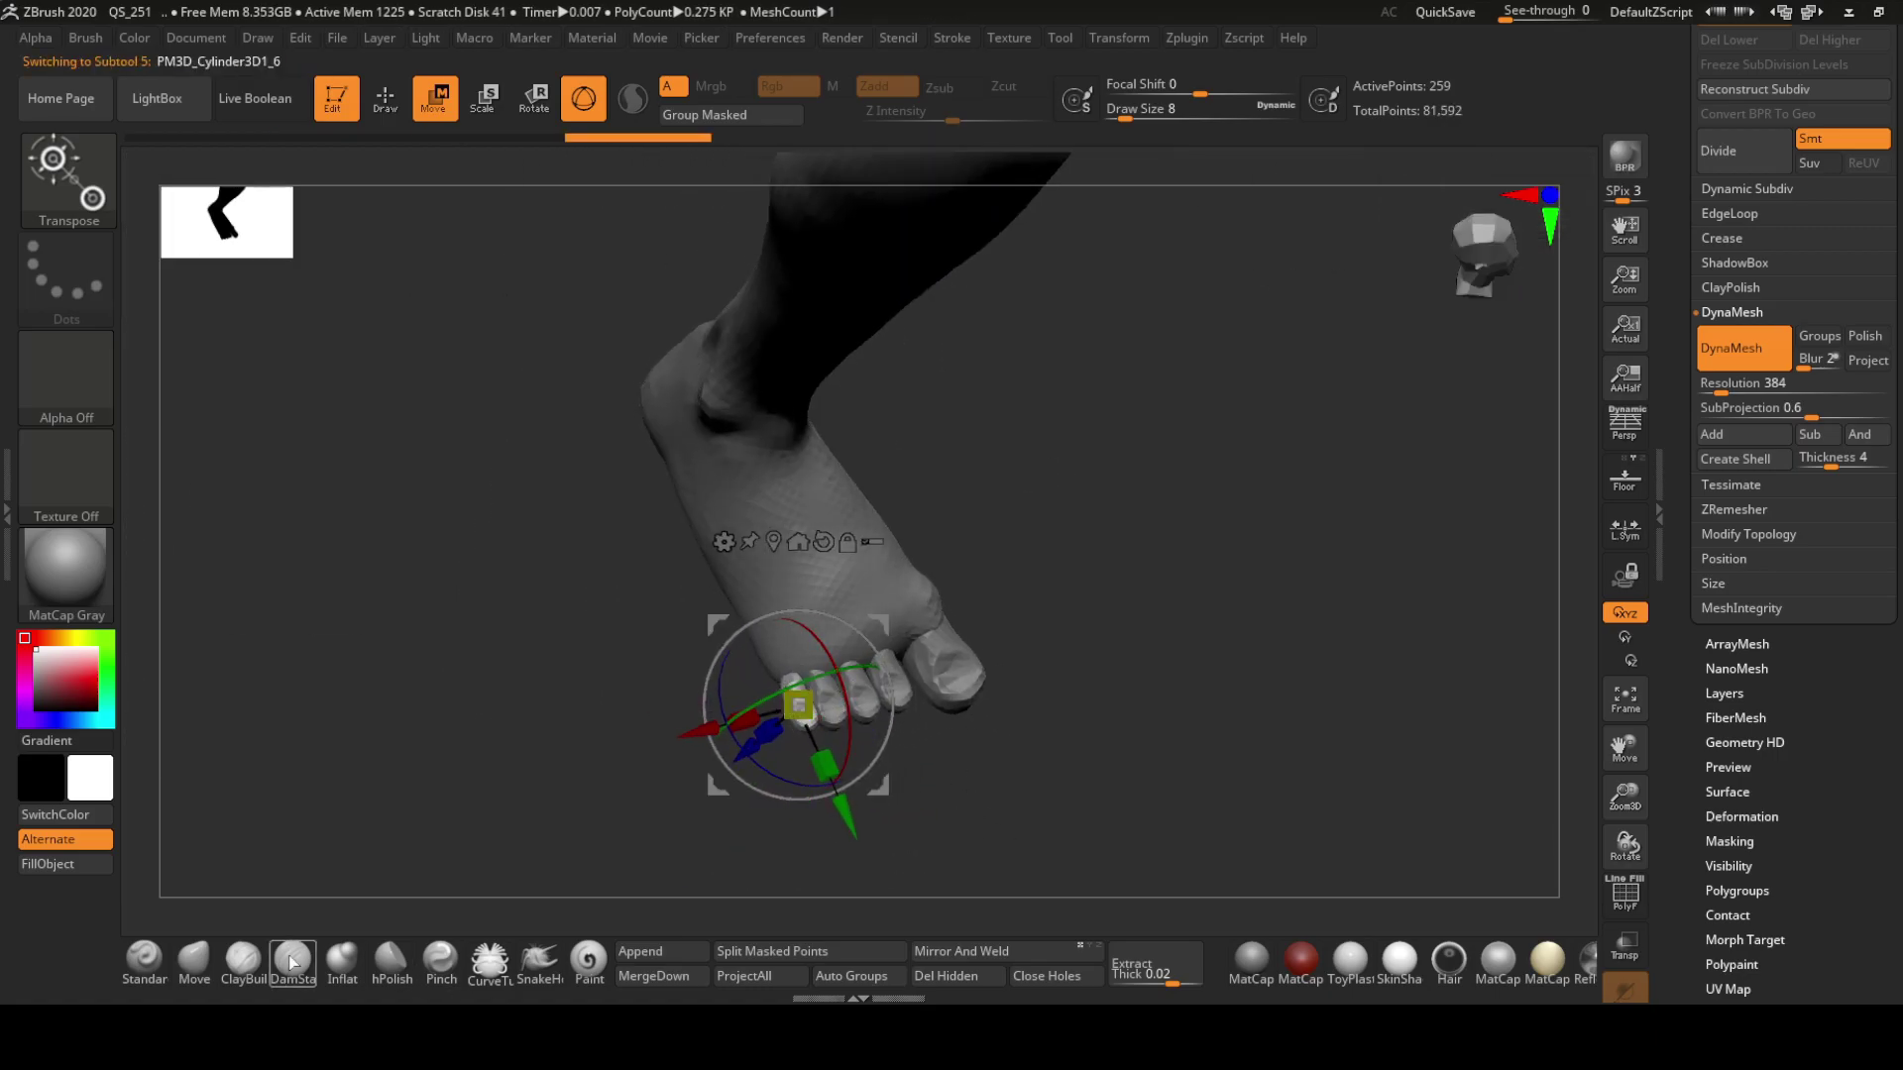
click(243, 959)
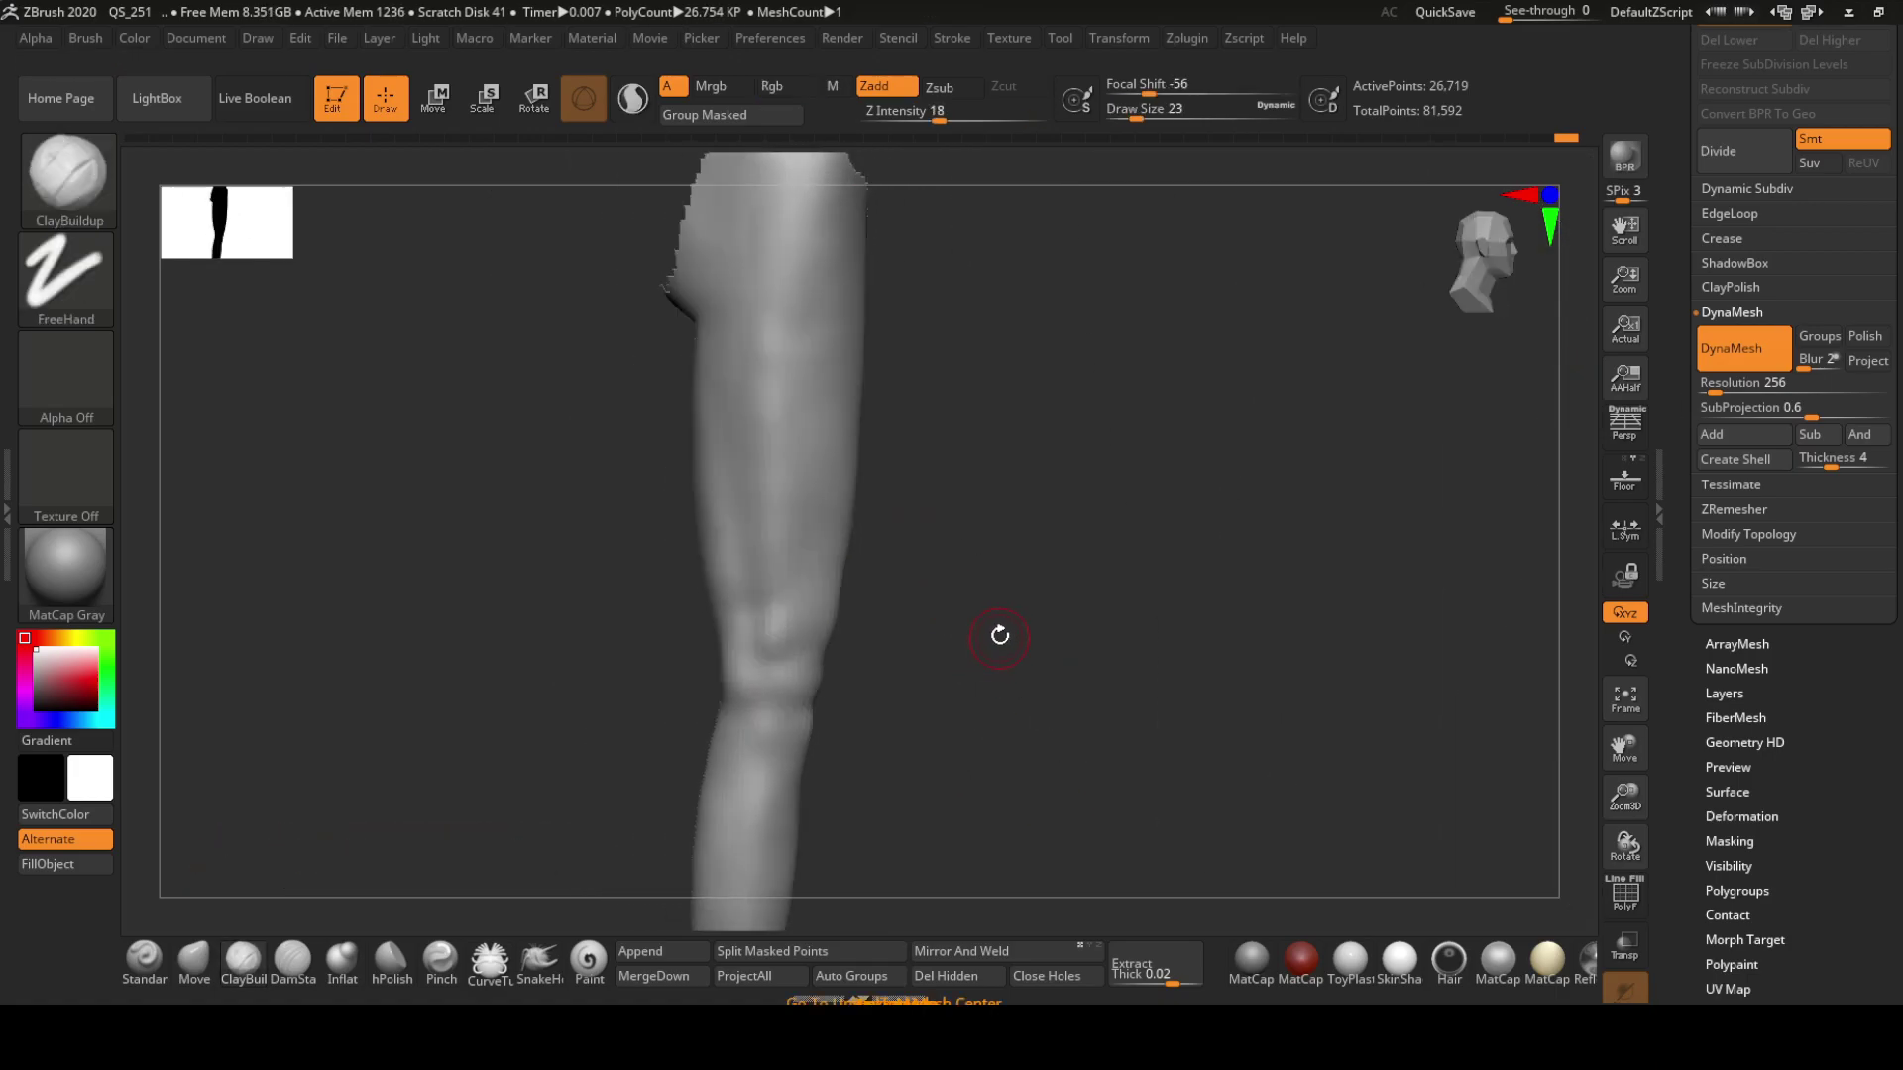
Frame both legs from the front and carve knee creases with DamStandard
drag(998, 638, 646, 406)
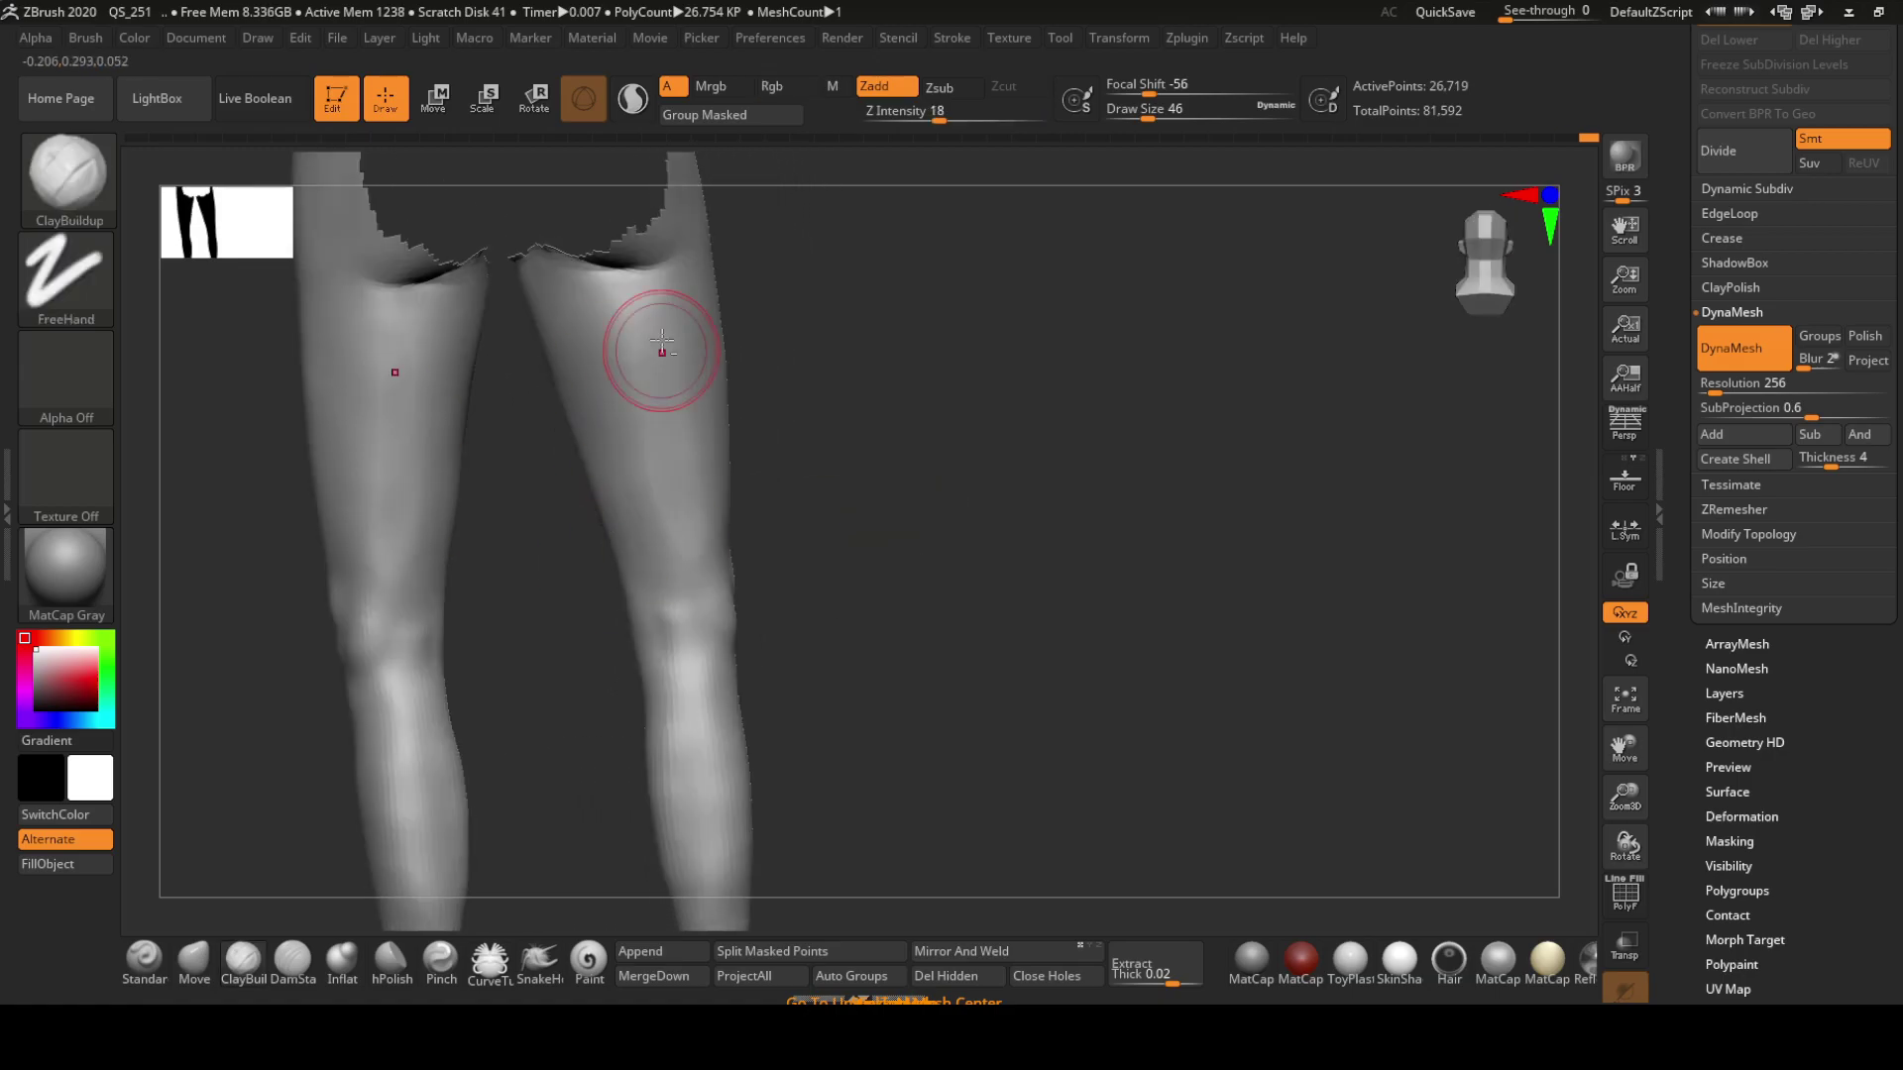
drag(662, 347, 539, 399)
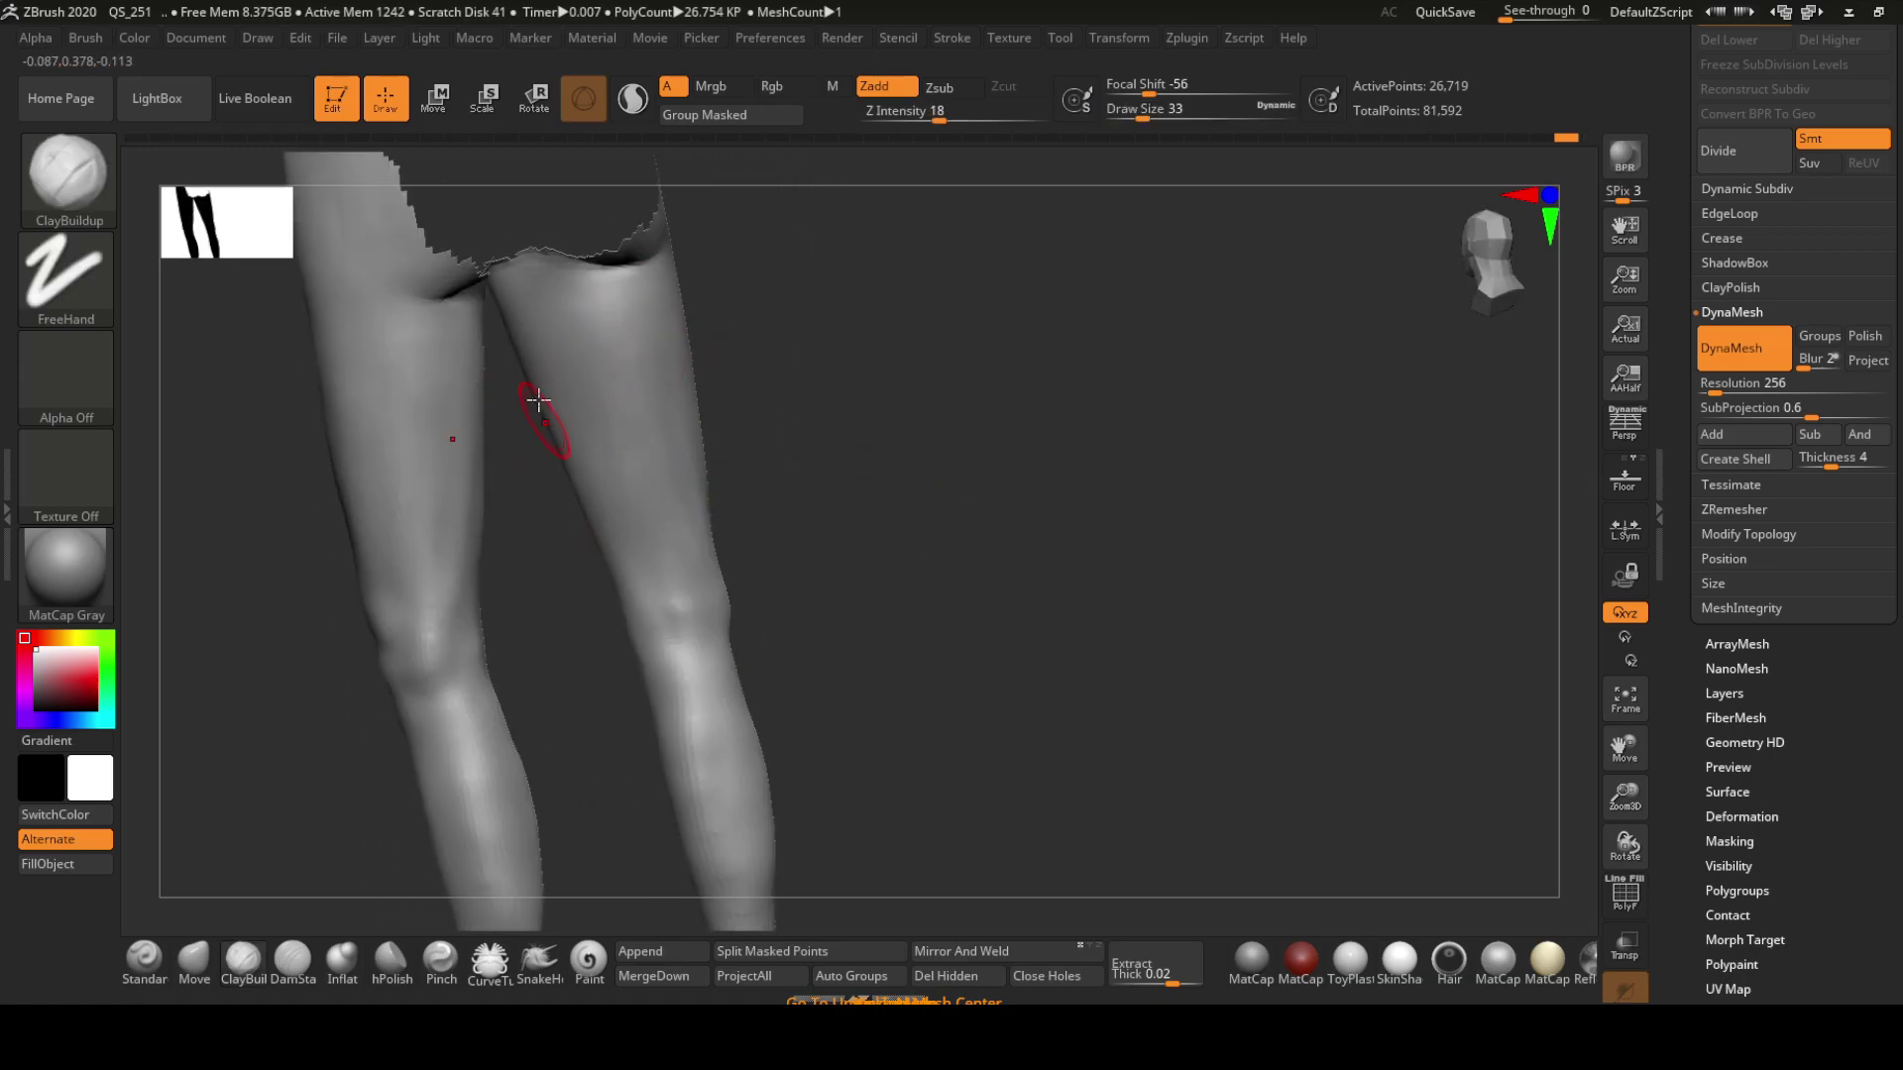
mouse_move(595, 424)
mouse_down()
mouse_move(944, 522)
mouse_move(671, 284)
mouse_up()
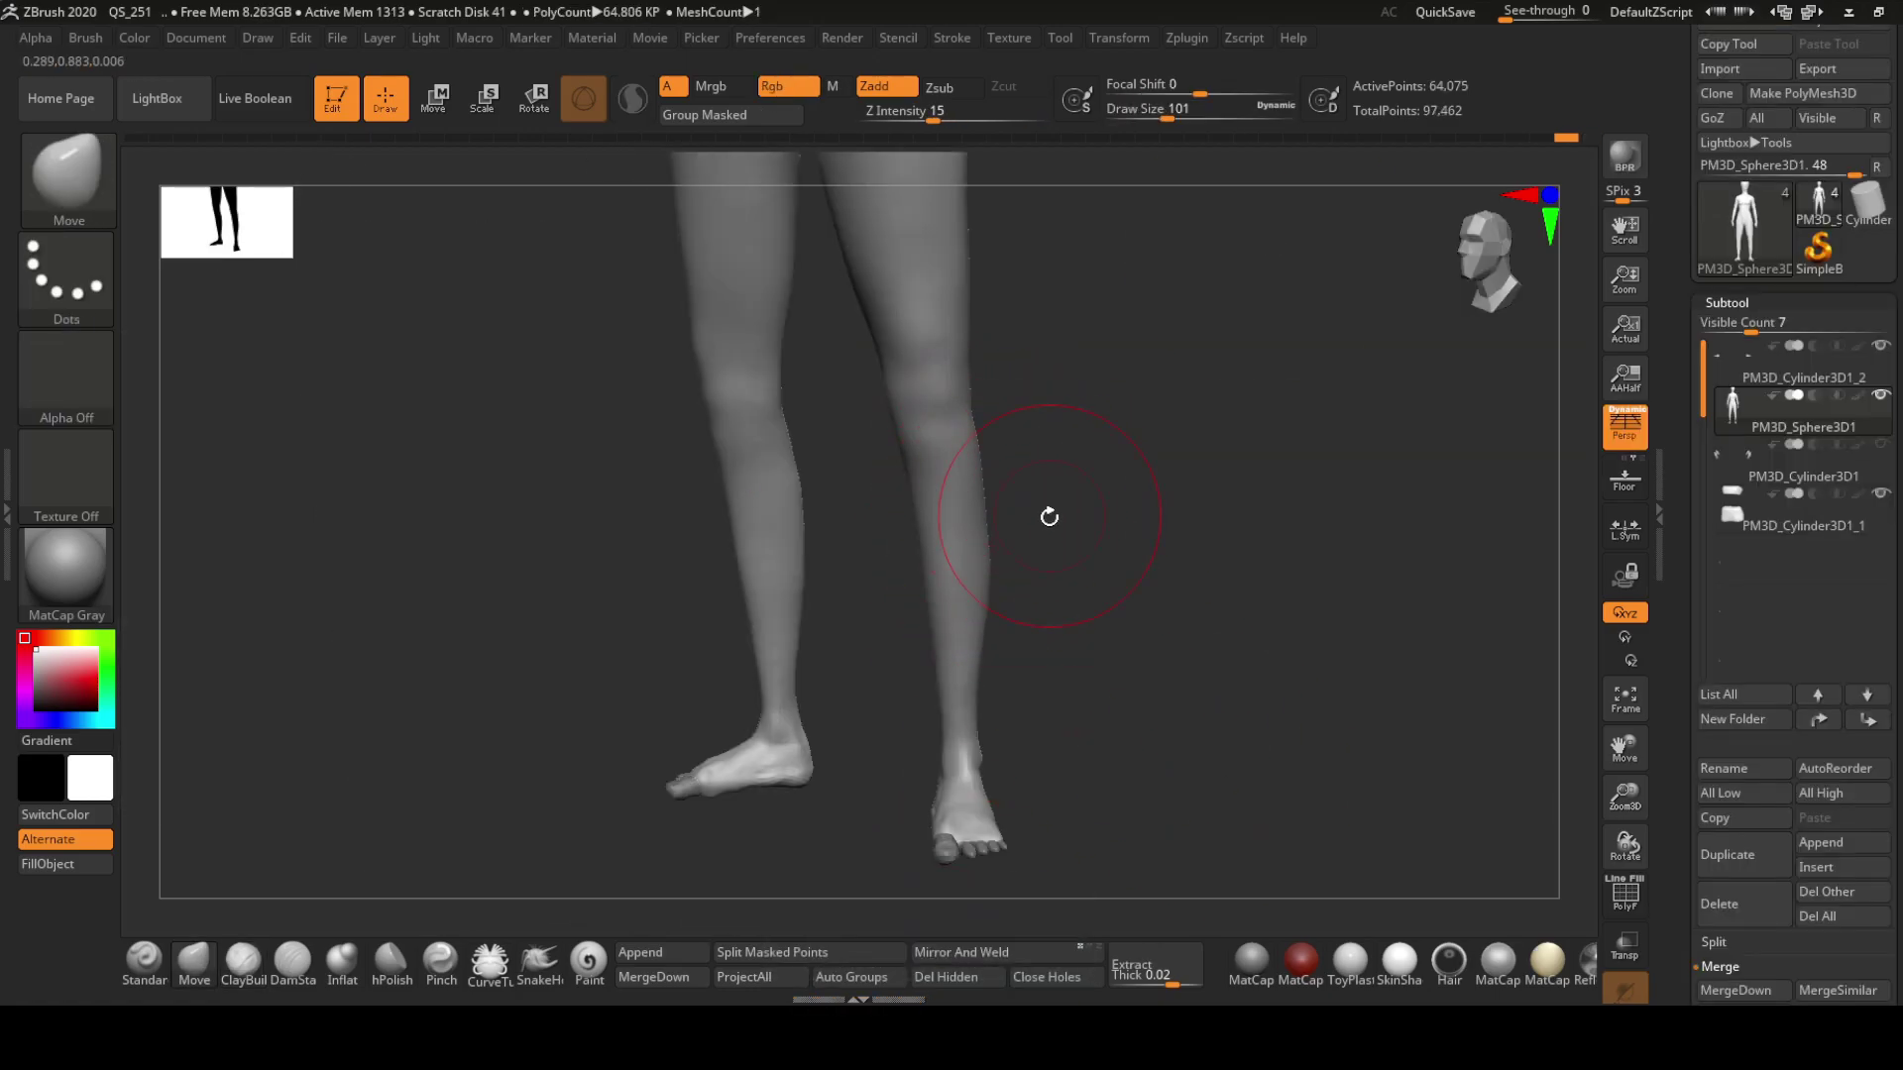
key(b)
key(d)
key(s)
drag(1049, 517, 961, 509)
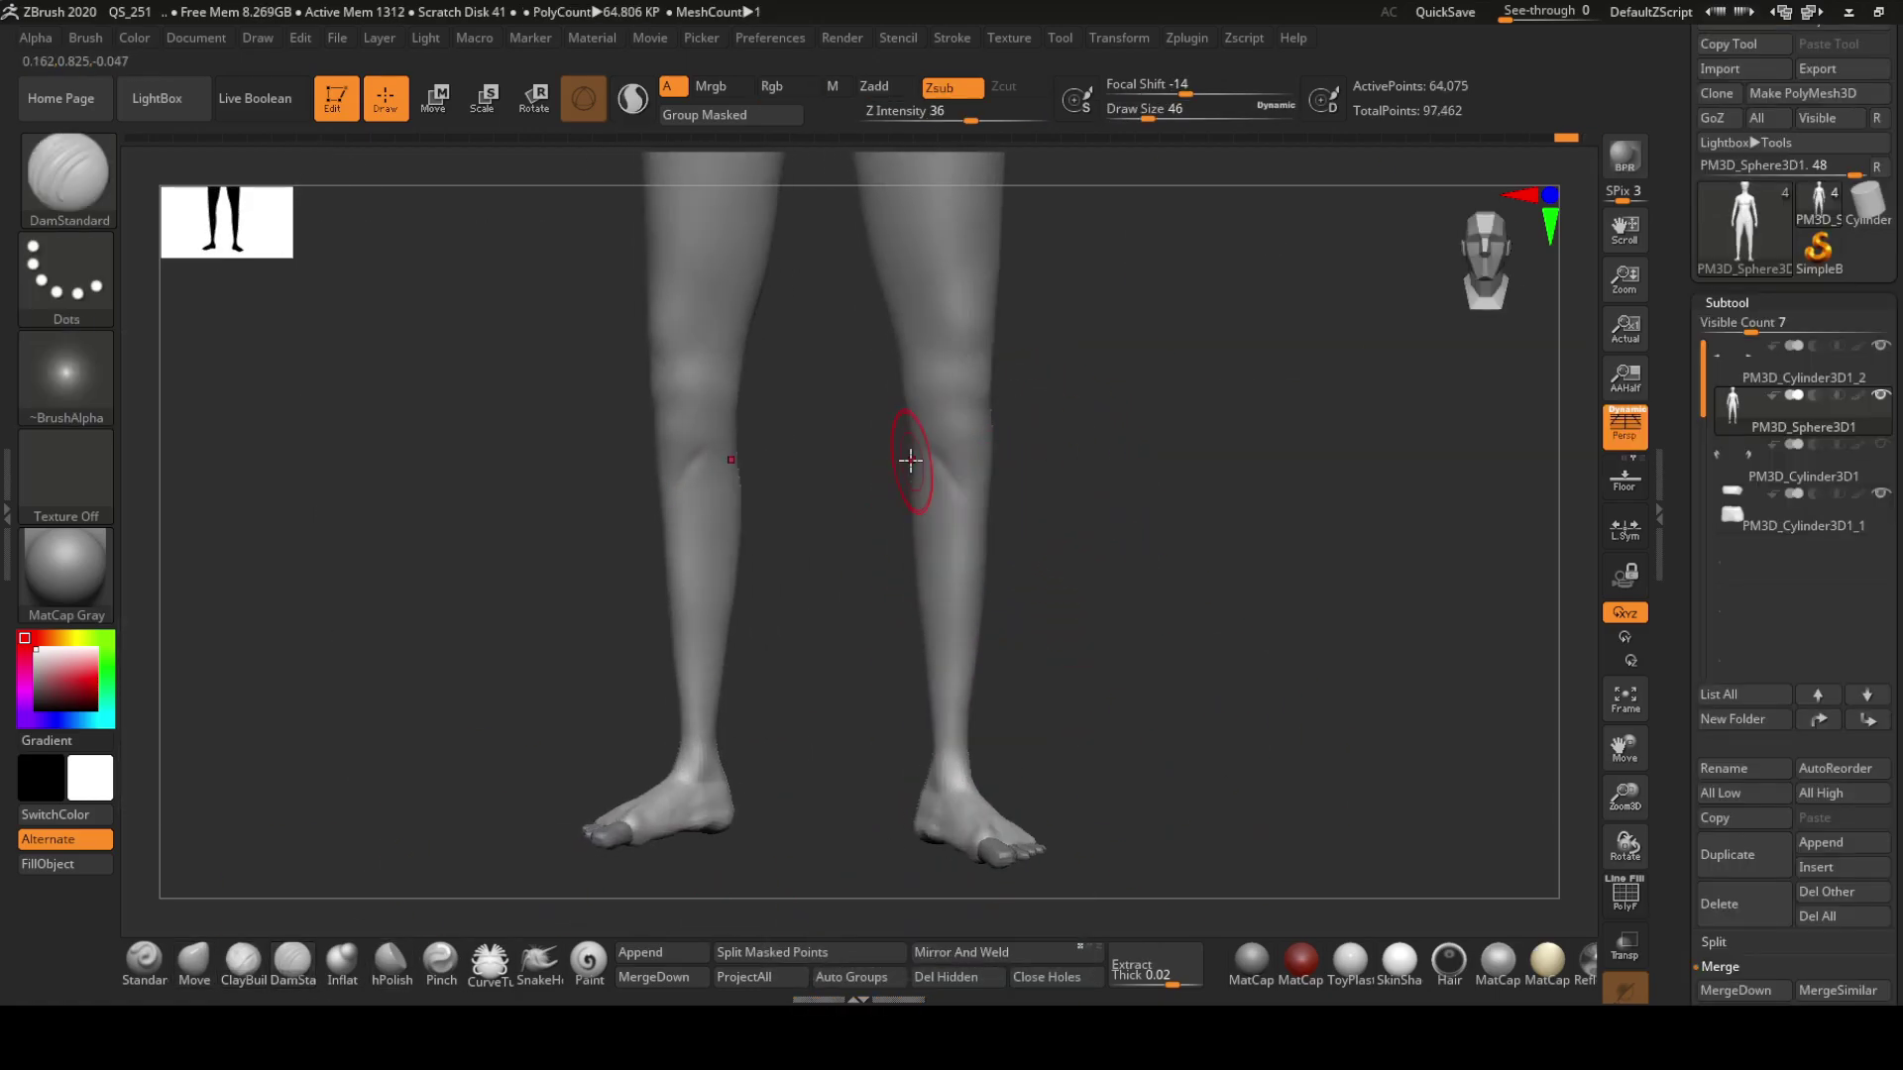
drag(971, 596, 913, 531)
Inflate the shins with Inflat at brush size 54, then reshape the knees with Move
key(b)
key(i)
key(n)
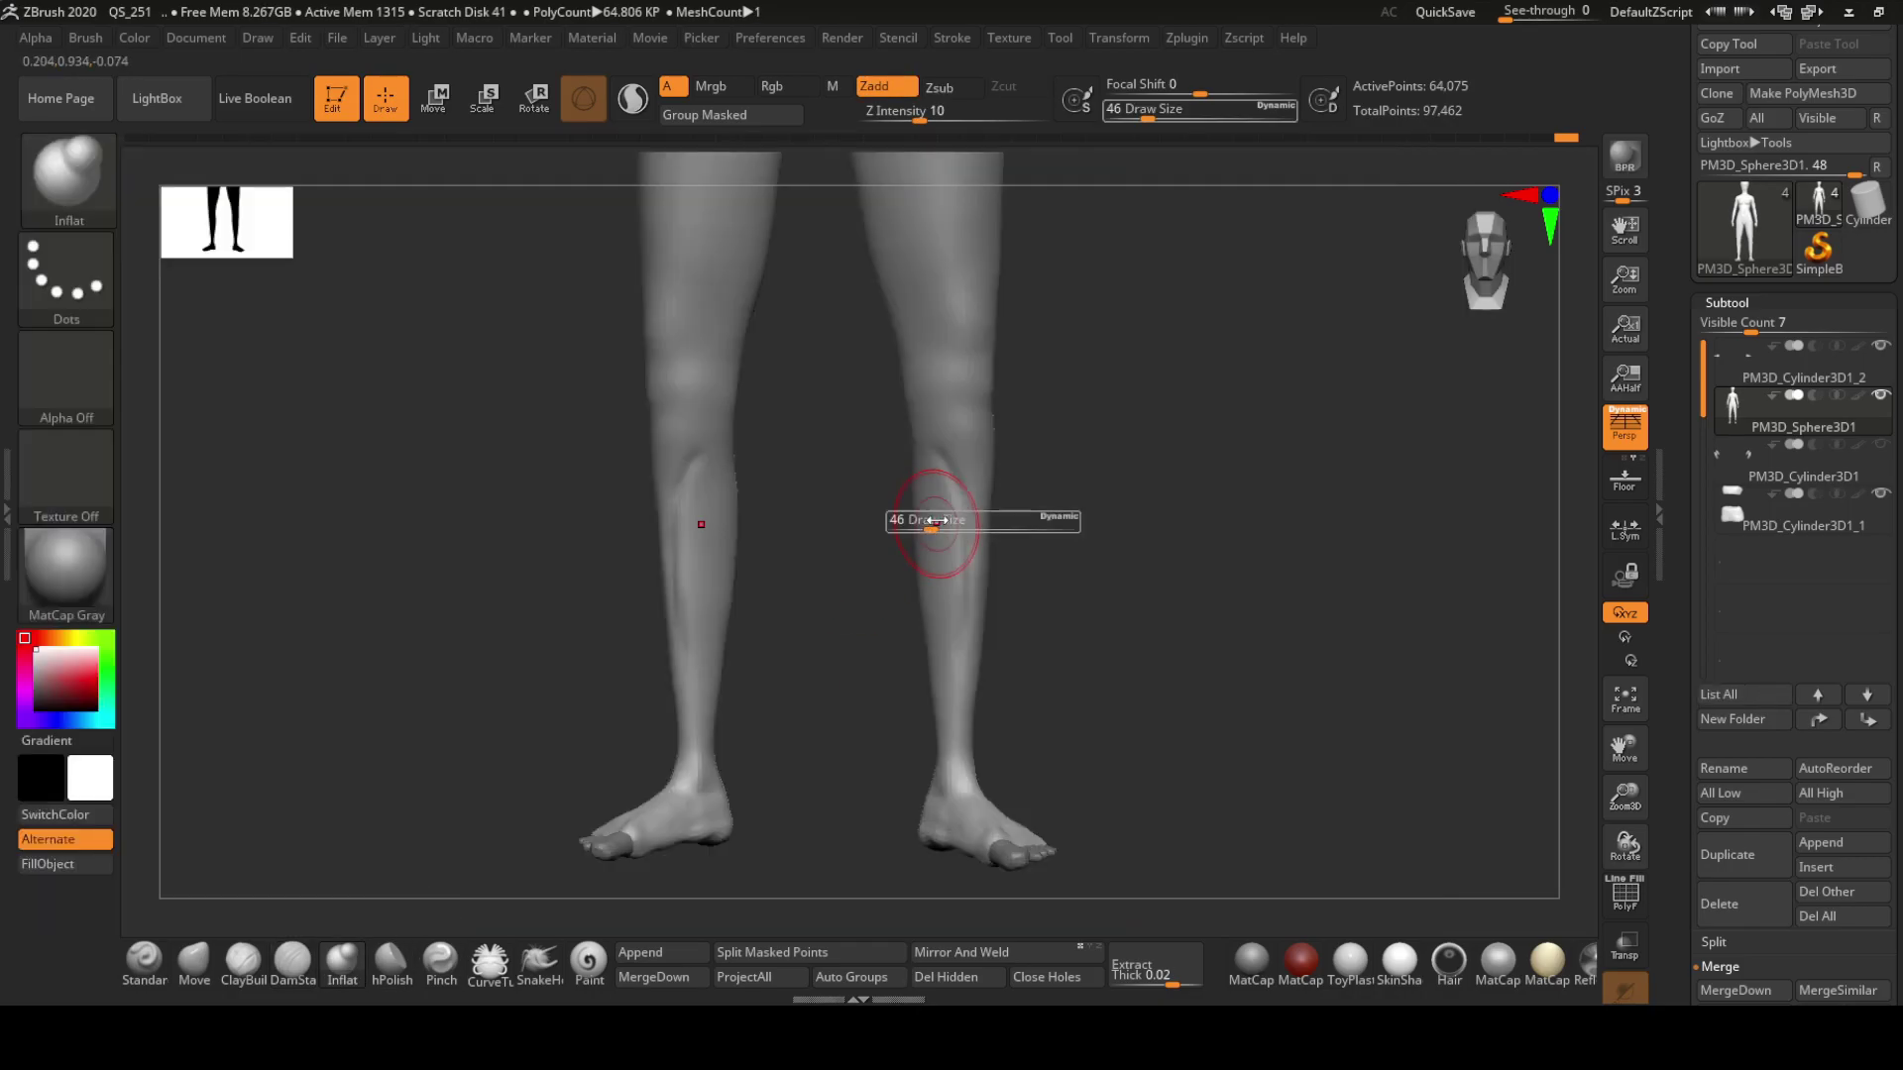
drag(957, 454, 924, 522)
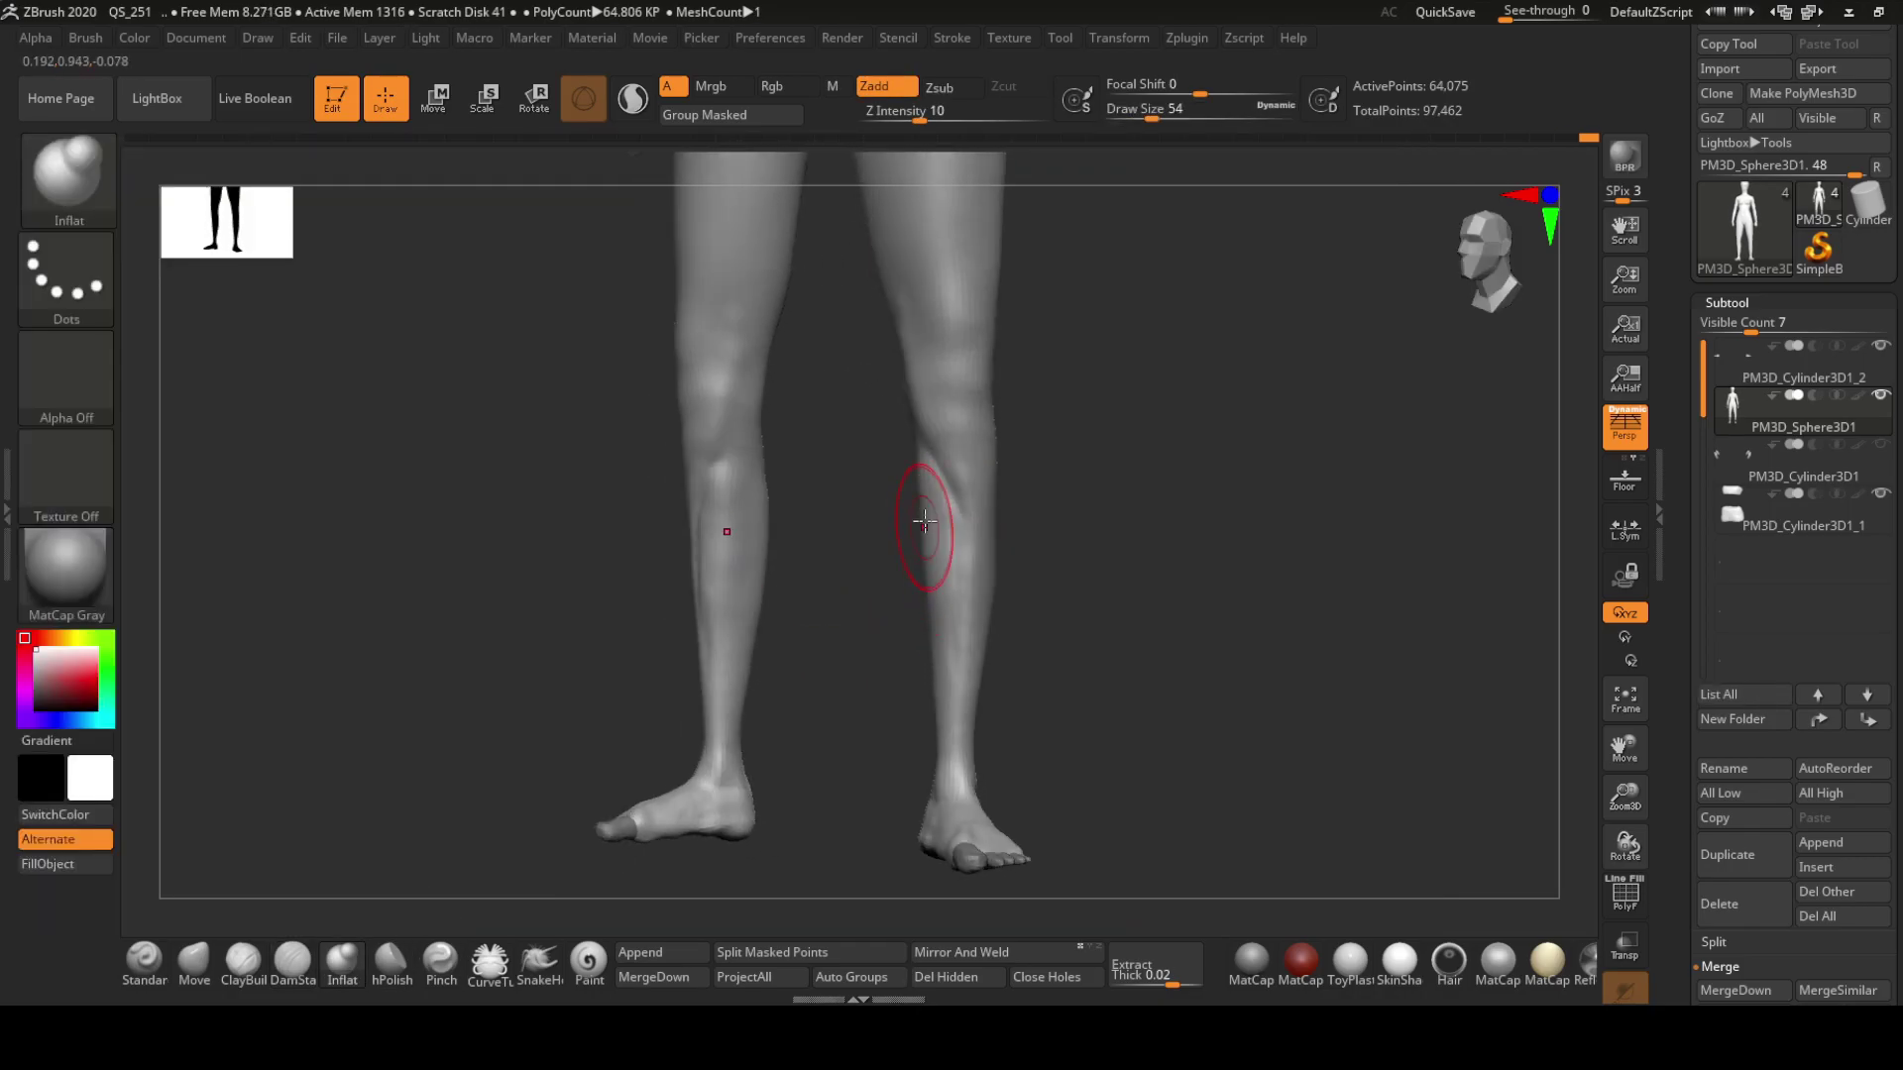
drag(886, 685, 952, 555)
key(b)
key(m)
key(v)
key(s)
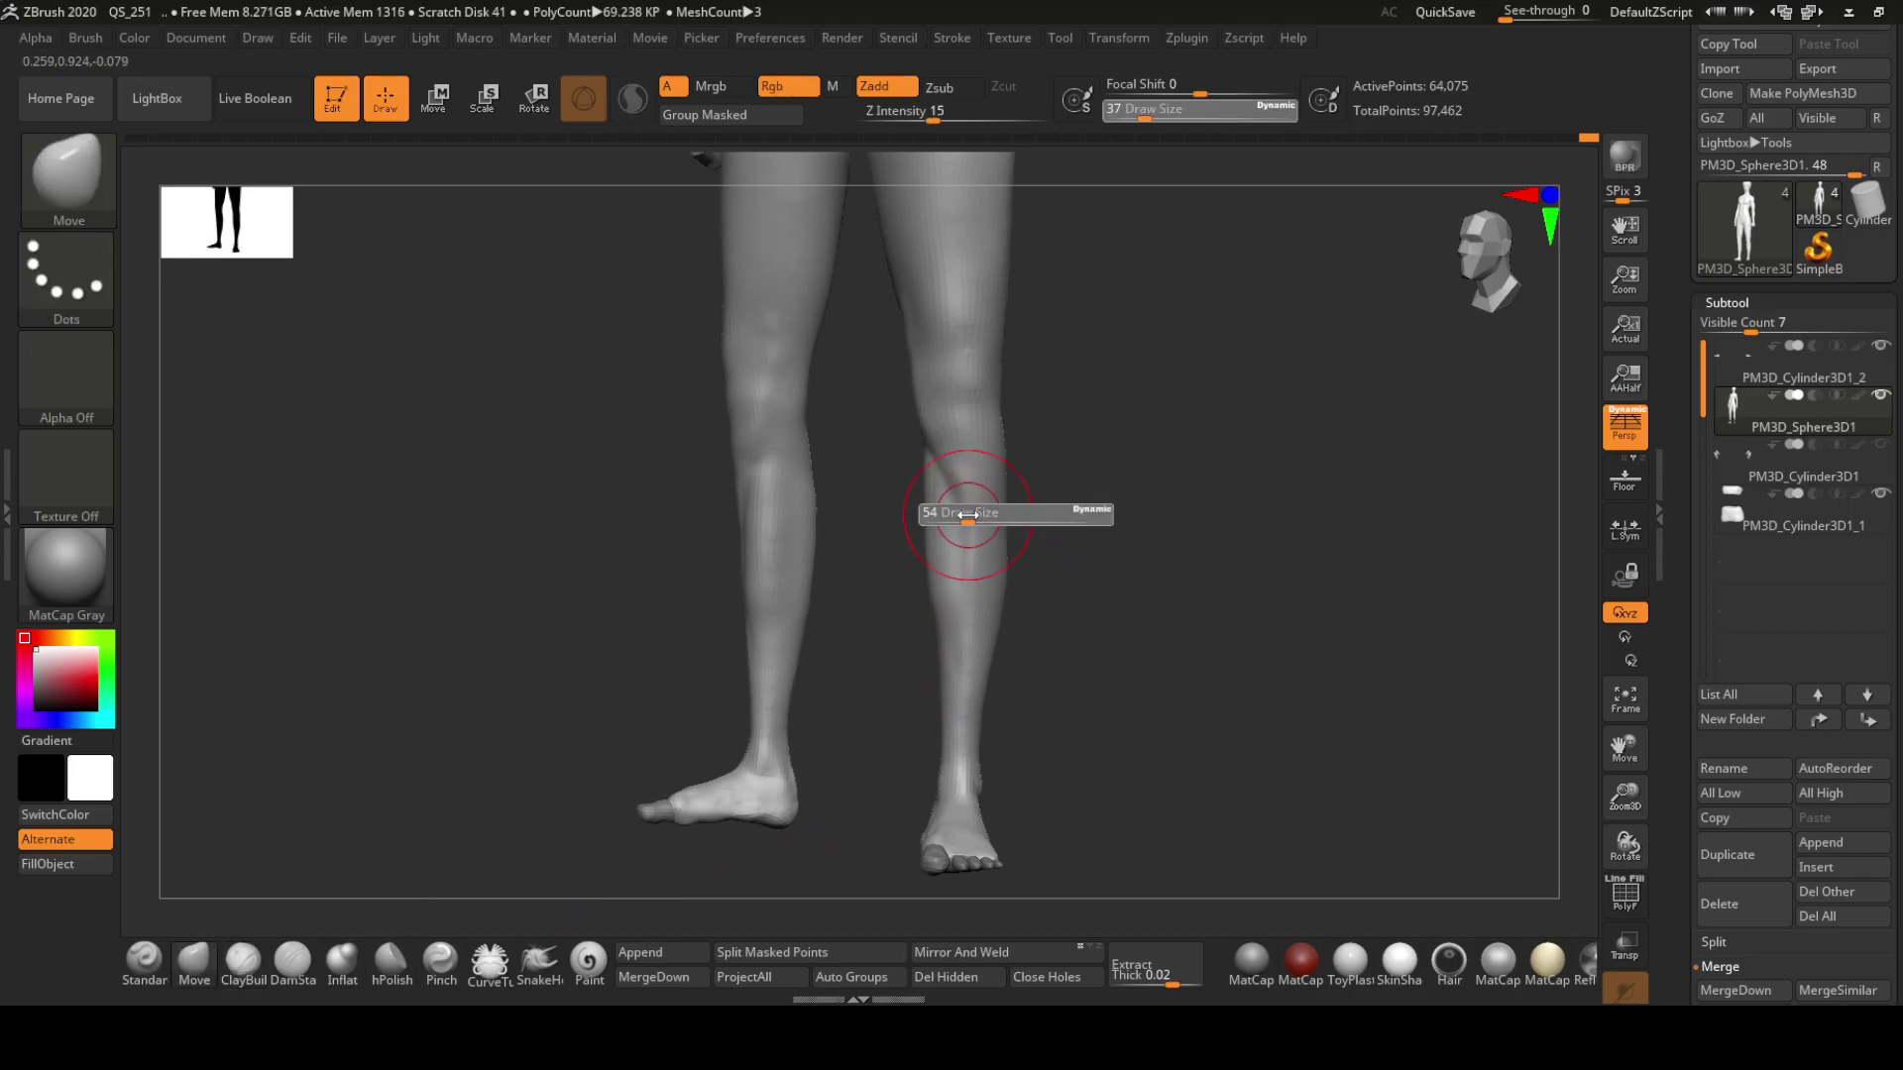
ctrl+right_drag(960, 534, 1057, 437)
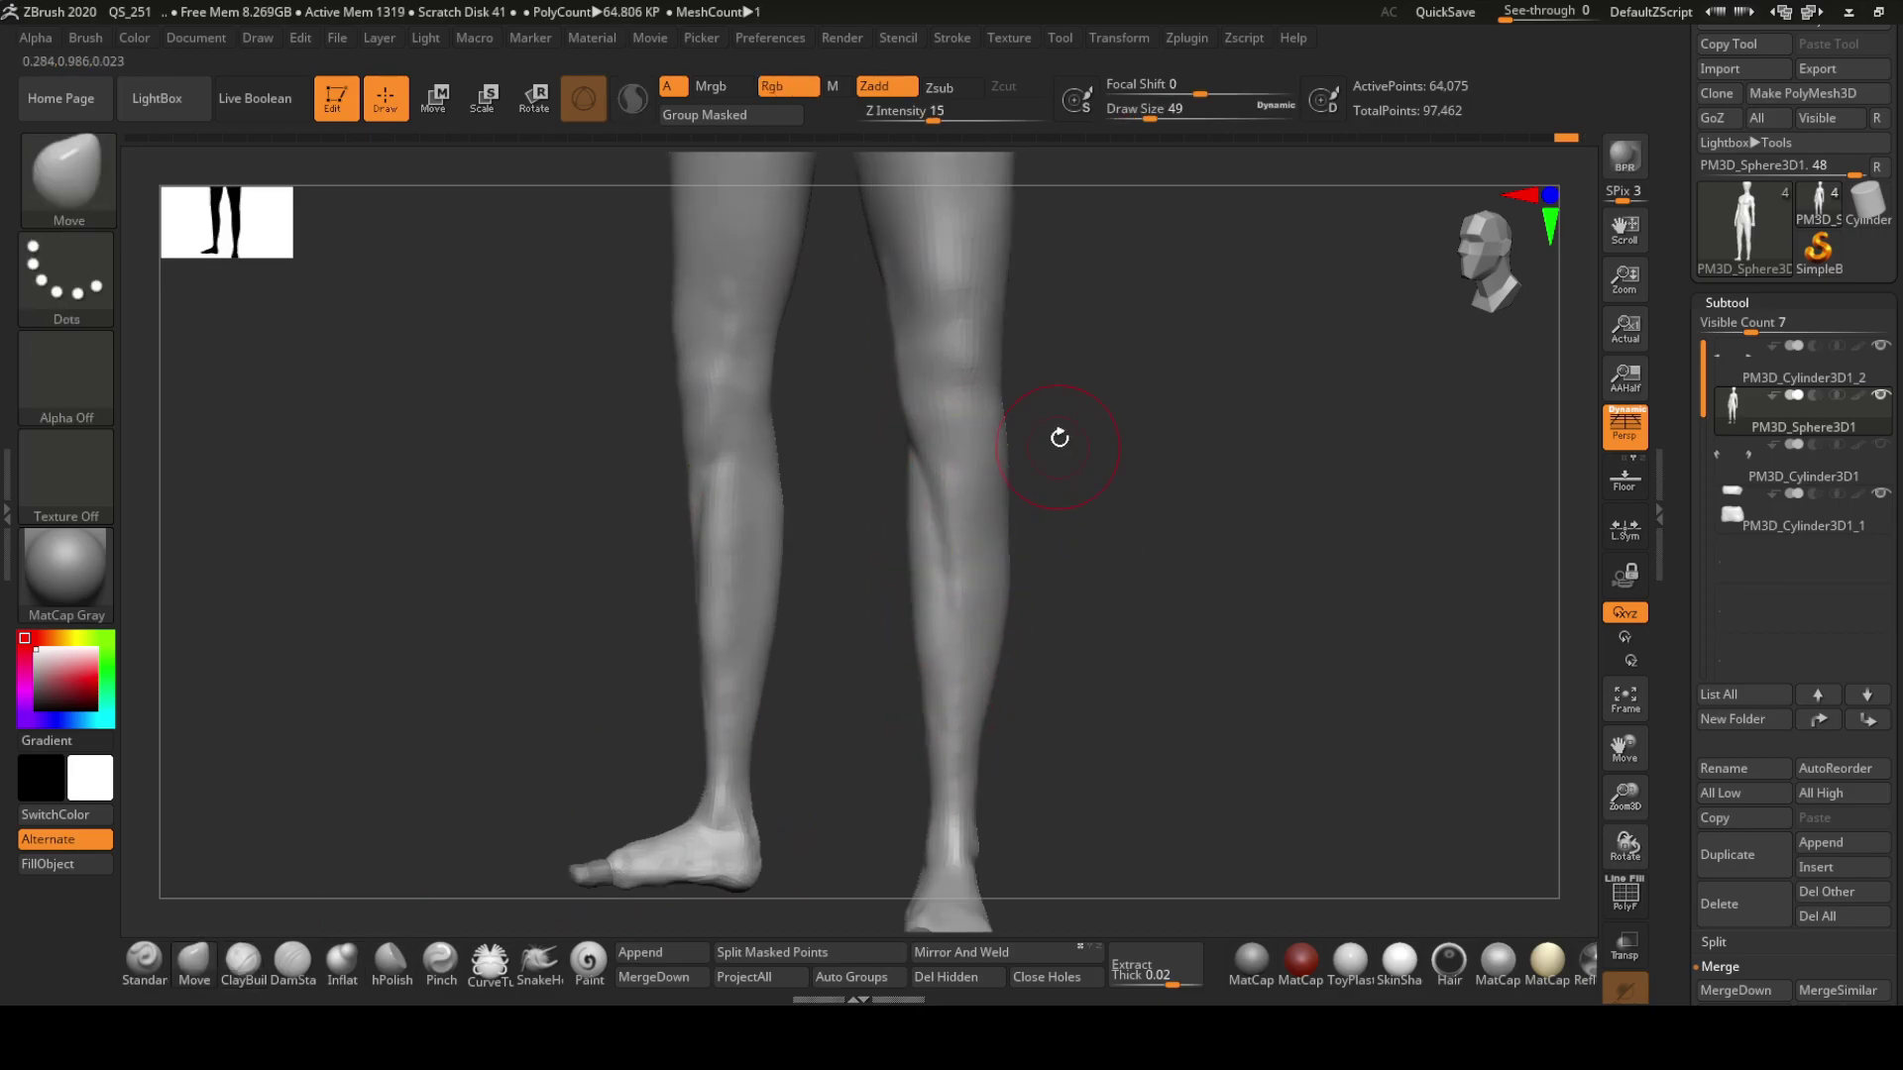
Build up clay on the knees and inflate the calves, viewing legs and feet
key(b)
key(c)
key(b)
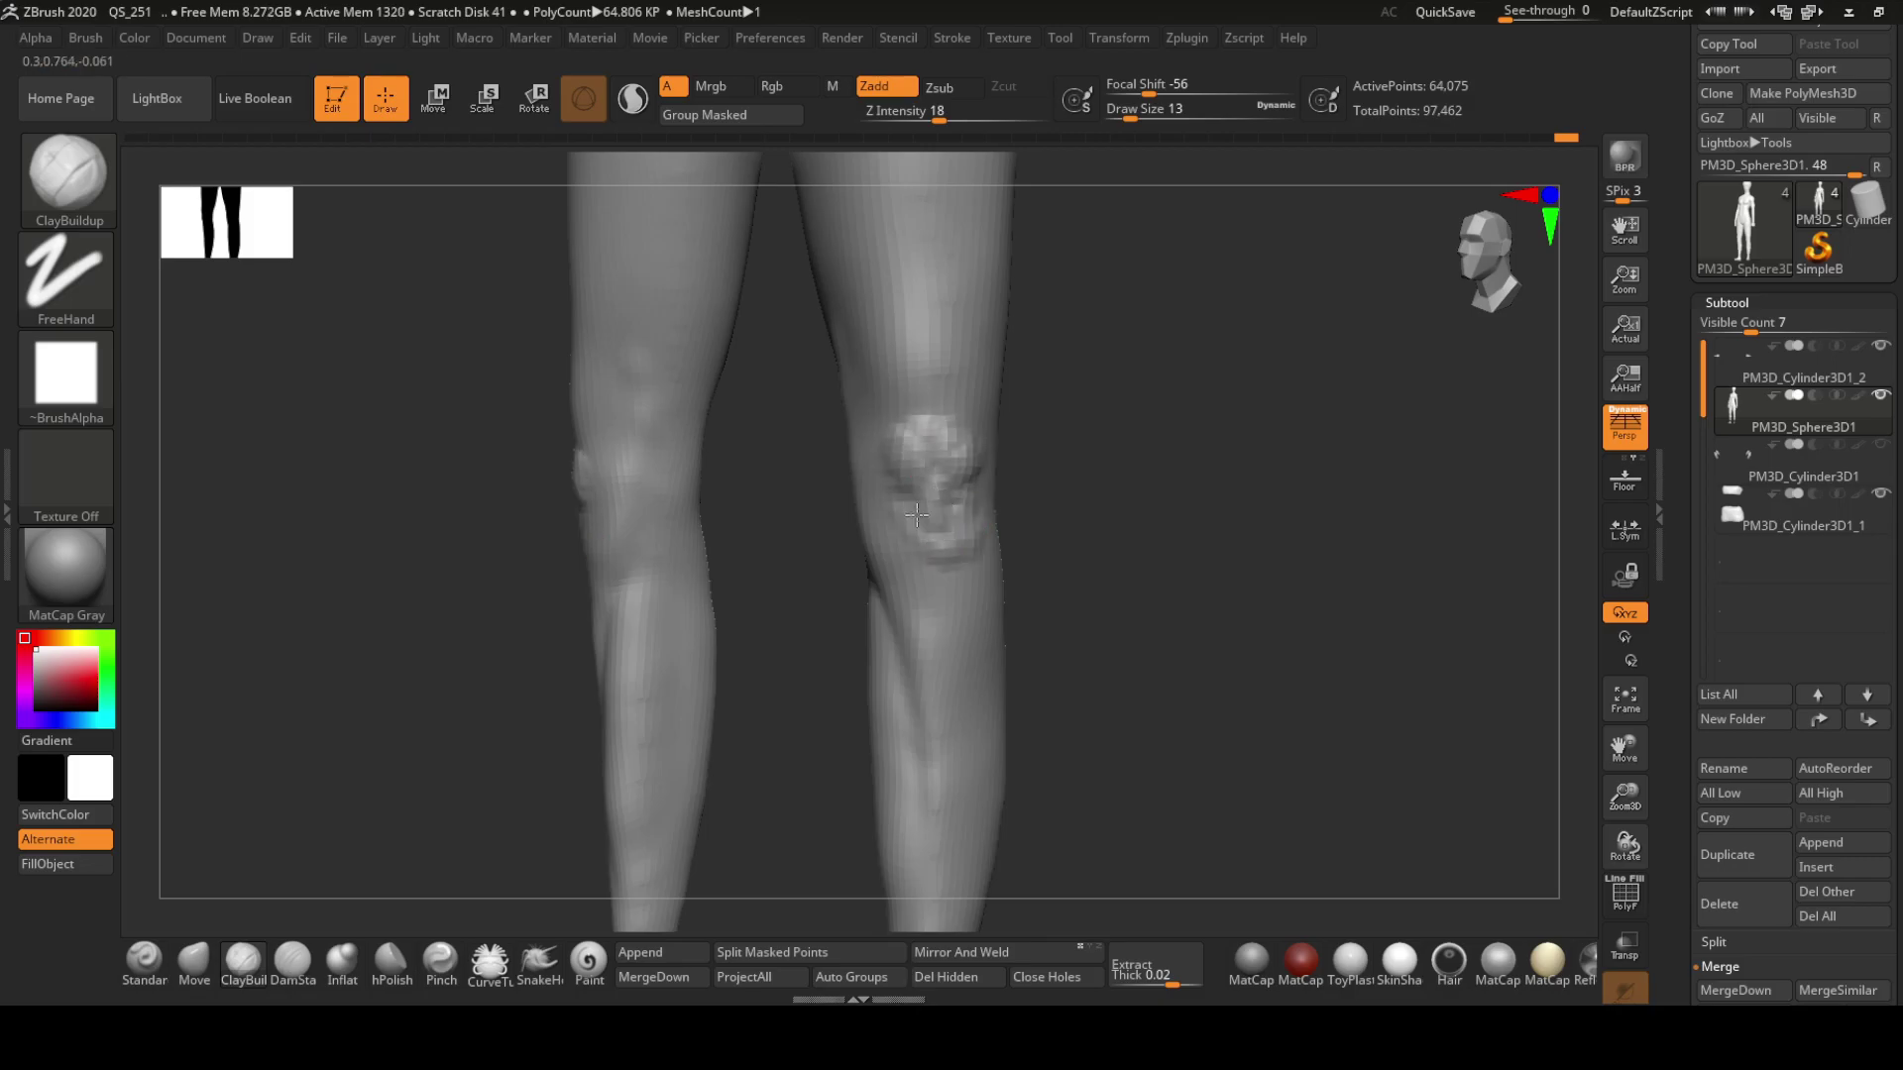
mouse_move(915, 515)
ctrl+right_down()
mouse_move(951, 594)
mouse_move(908, 549)
mouse_move(895, 415)
mouse_move(986, 607)
mouse_move(971, 585)
ctrl+right_up()
key(b)
key(i)
key(n)
Carve knee creases with DamStandard between ClayBuildup strokes on the shins
key(b)
key(c)
key(b)
key(b)
key(d)
key(s)
Push the calf contours with Move from an angled side view and add clay
key(s)
key(b)
key(c)
key(b)
key(b)
key(m)
key(v)
mouse_move(872, 552)
right_down()
mouse_move(1016, 634)
mouse_move(1028, 577)
right_up()
key(s)
mouse_move(1042, 645)
right_down()
mouse_move(1009, 580)
mouse_move(1019, 552)
mouse_move(972, 726)
mouse_move(1041, 593)
right_up()
key(b)
key(c)
key(b)
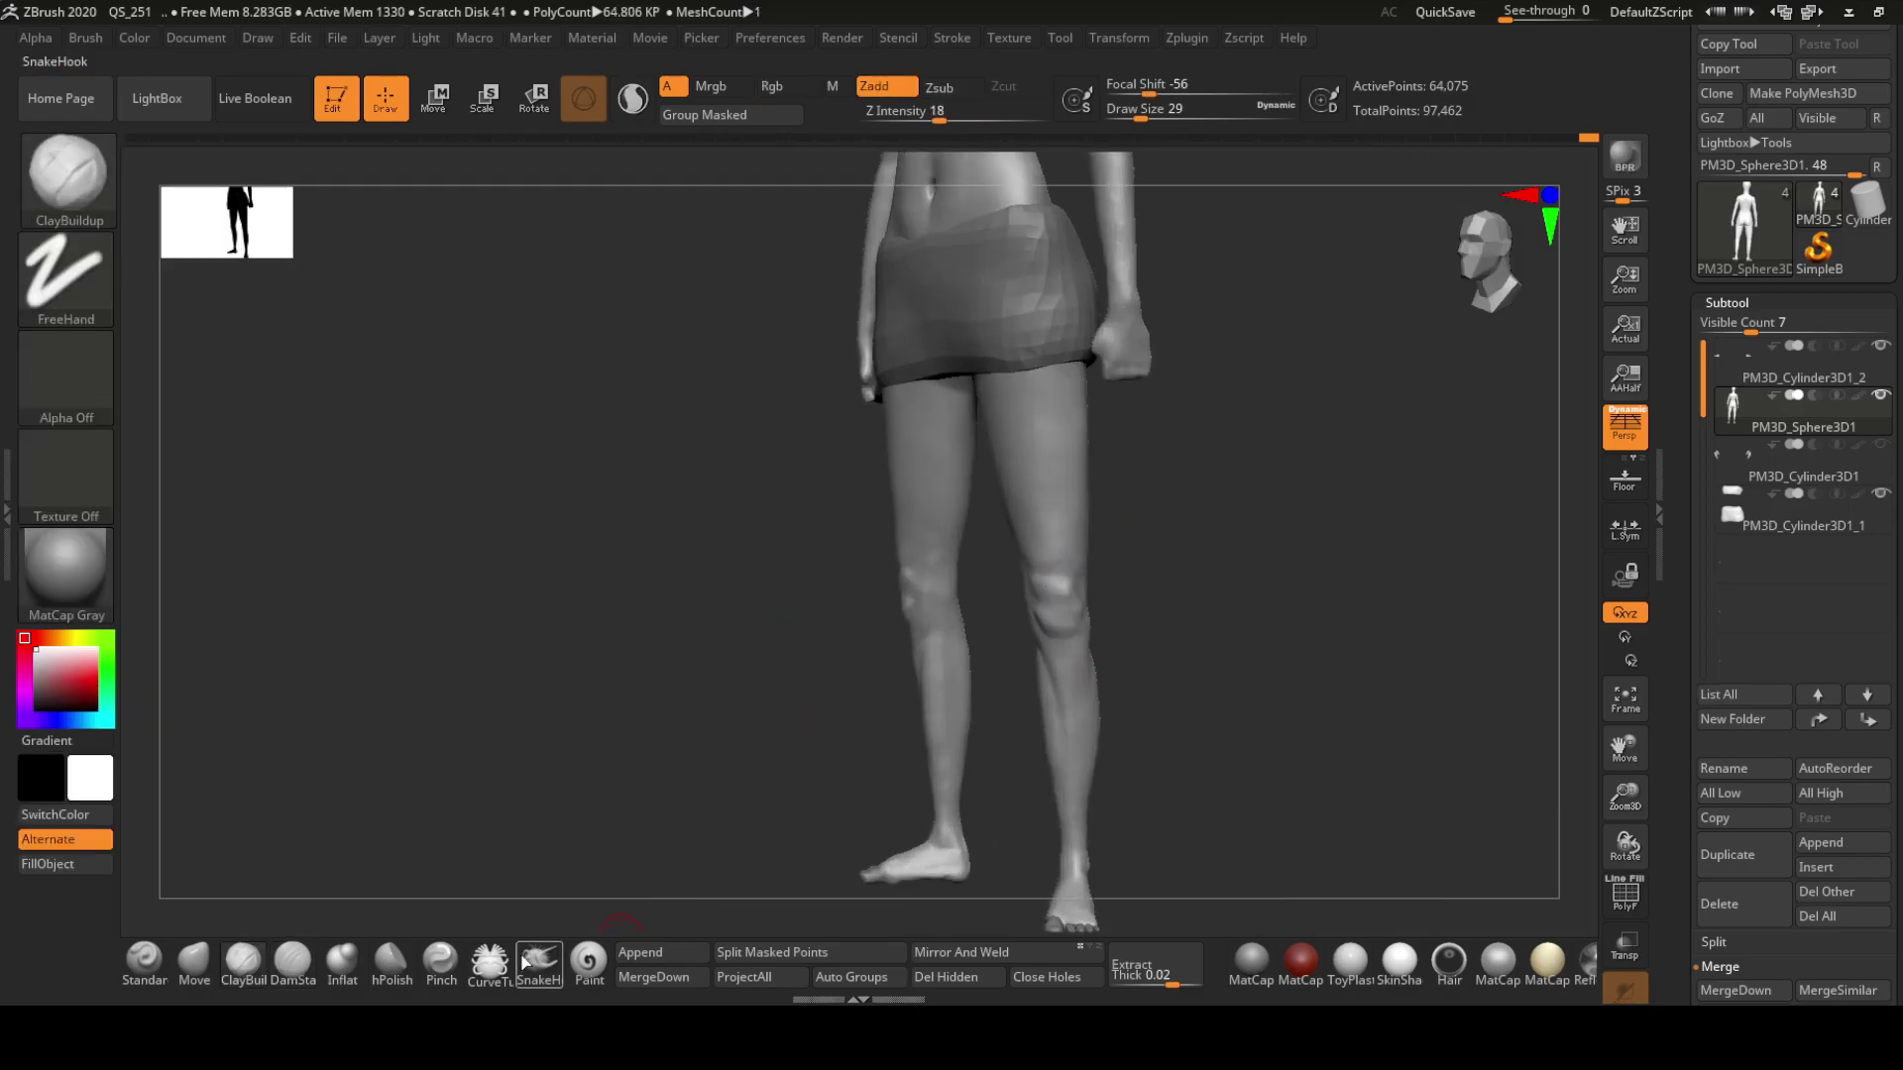
Finish the lower legs up close with Move adjustments and DamStandard creases
key(b)
key(m)
key(v)
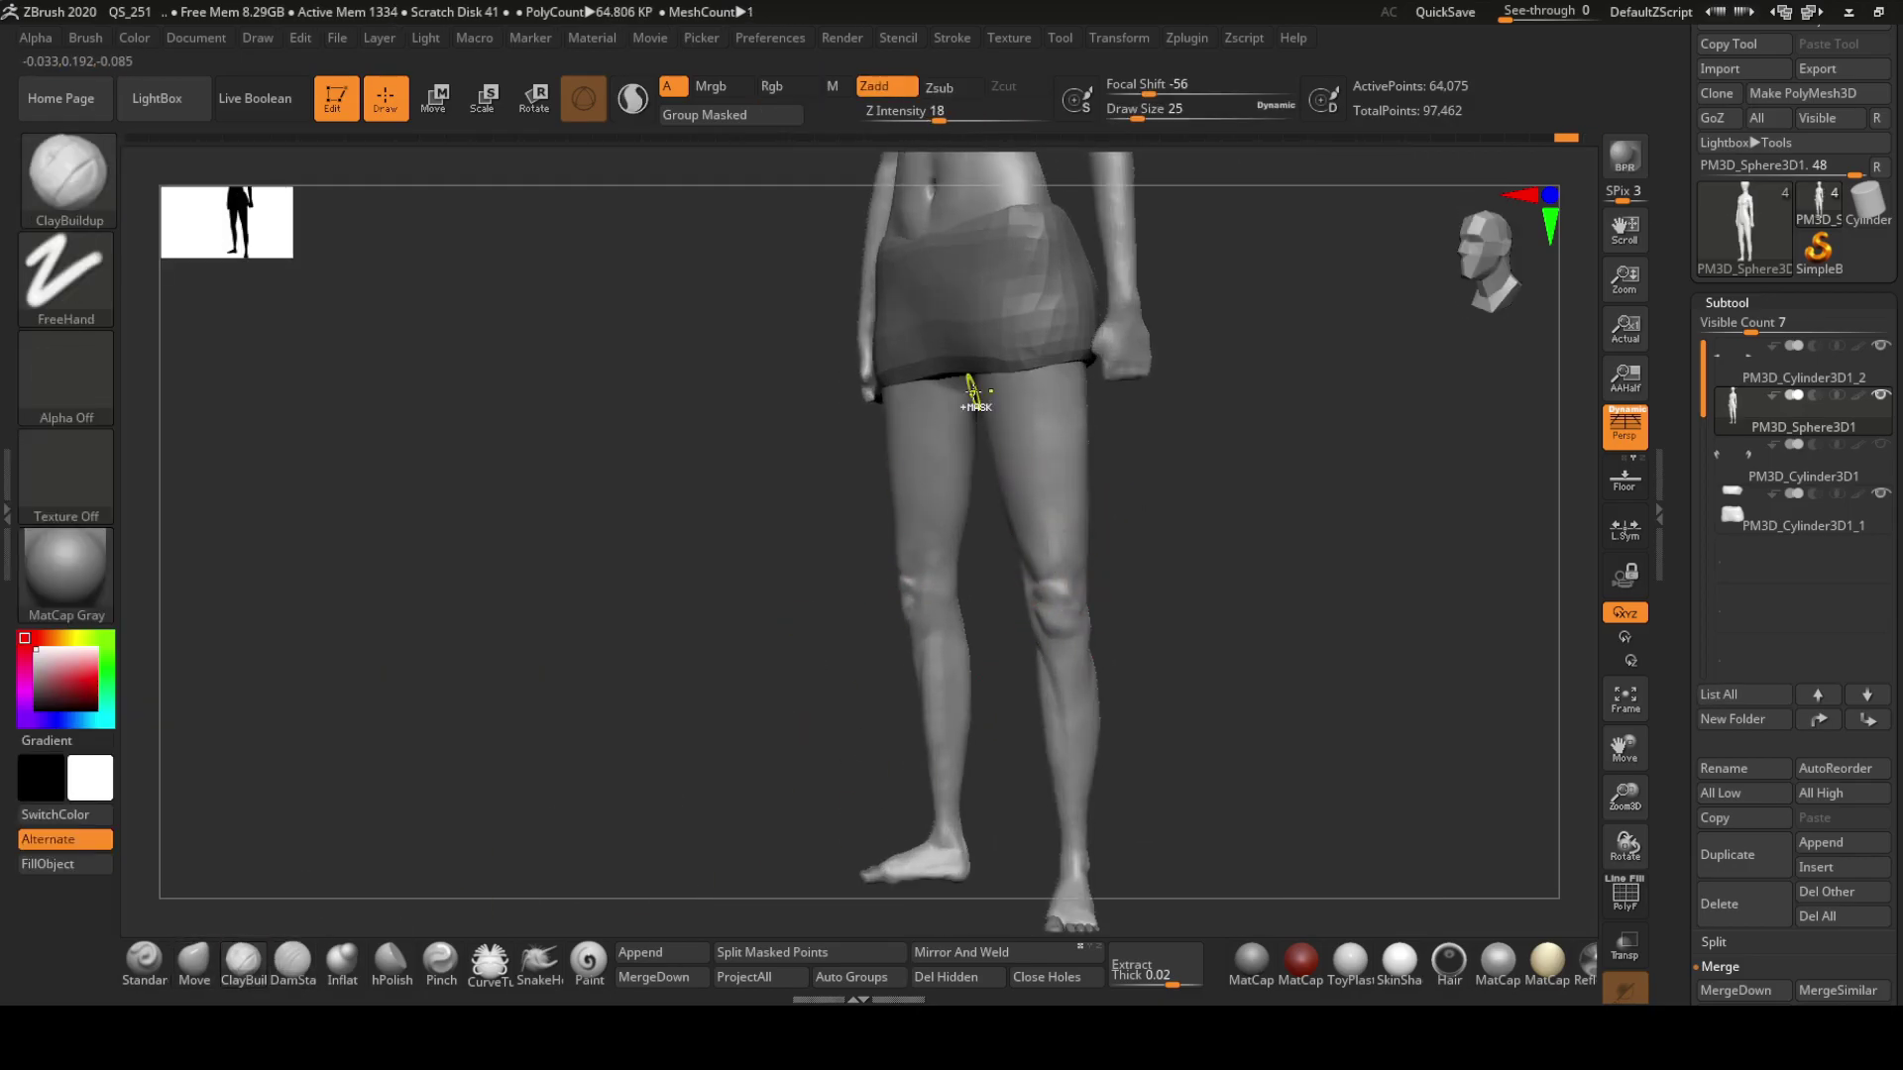
key(b)
key(d)
key(s)
right_drag(972, 391, 1084, 540)
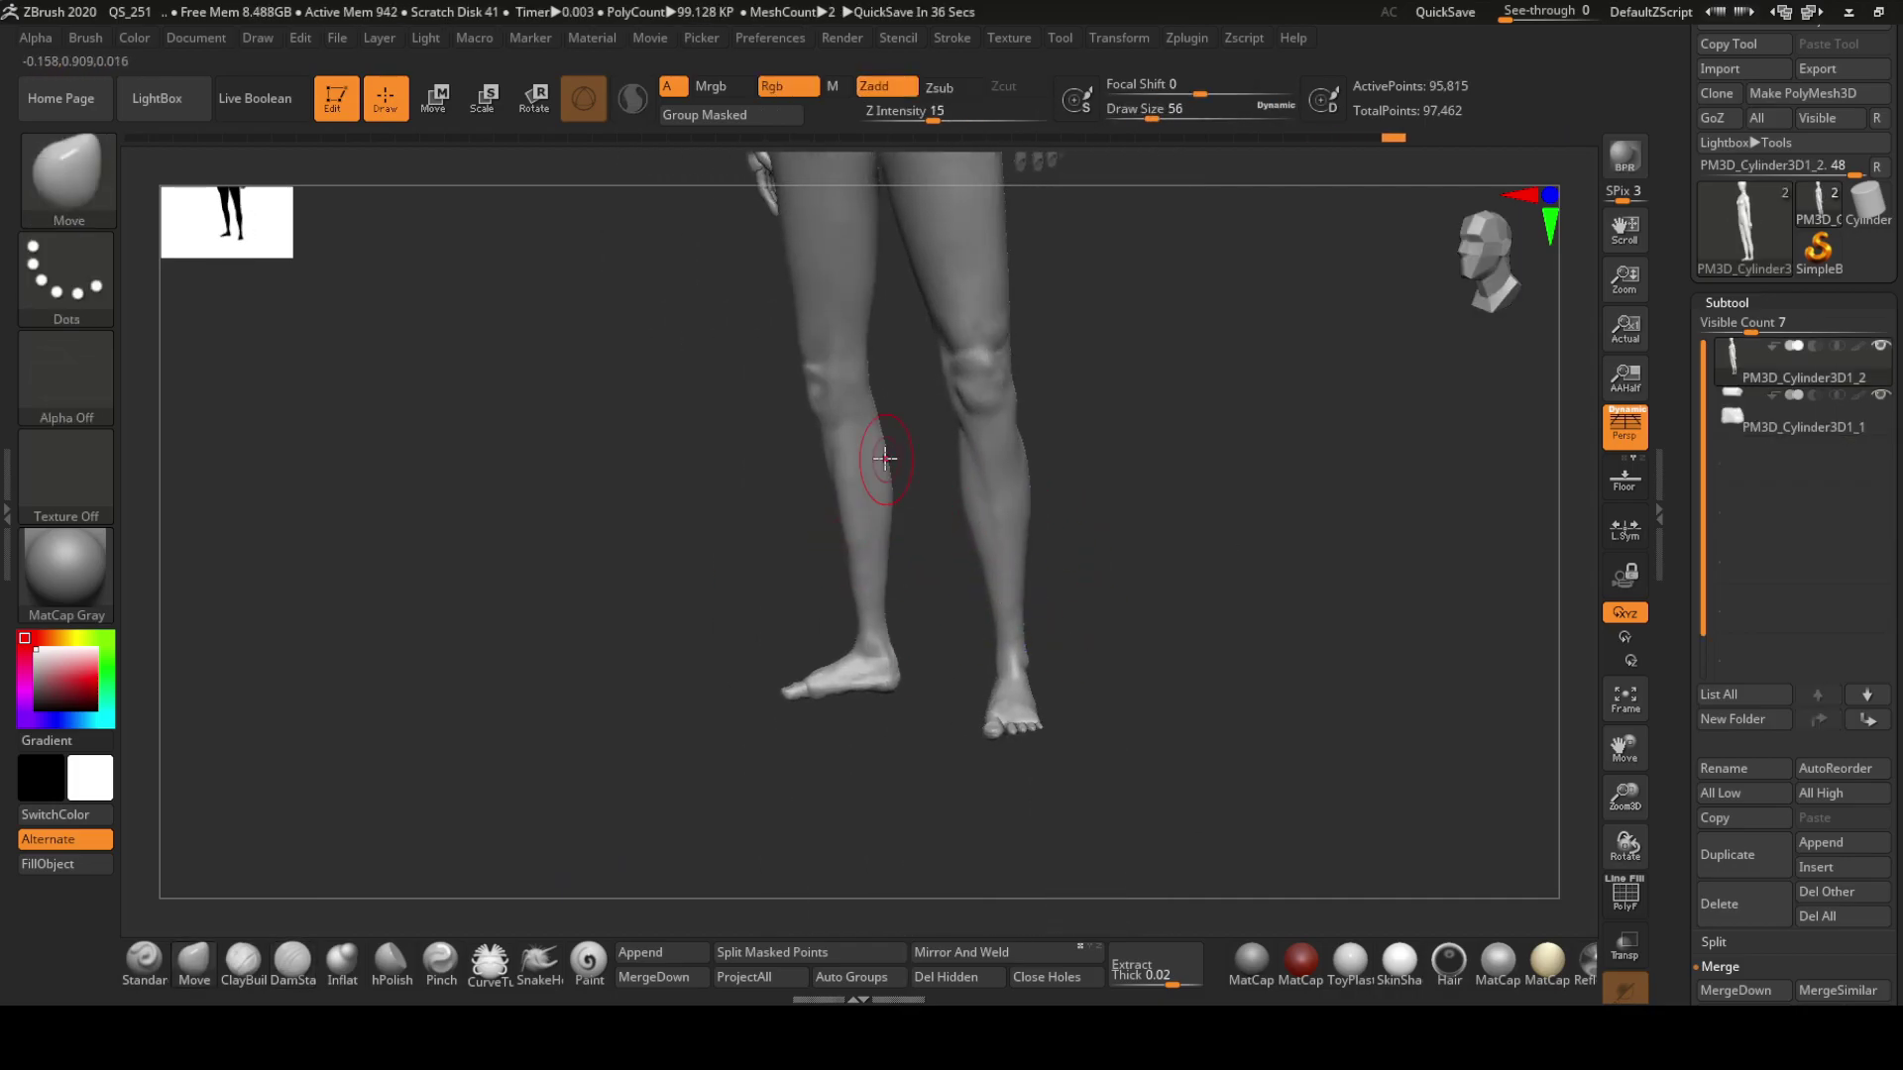
mouse_move(885, 458)
right_down()
mouse_move(813, 525)
mouse_move(994, 594)
mouse_move(980, 433)
mouse_move(883, 424)
mouse_move(869, 372)
right_up()
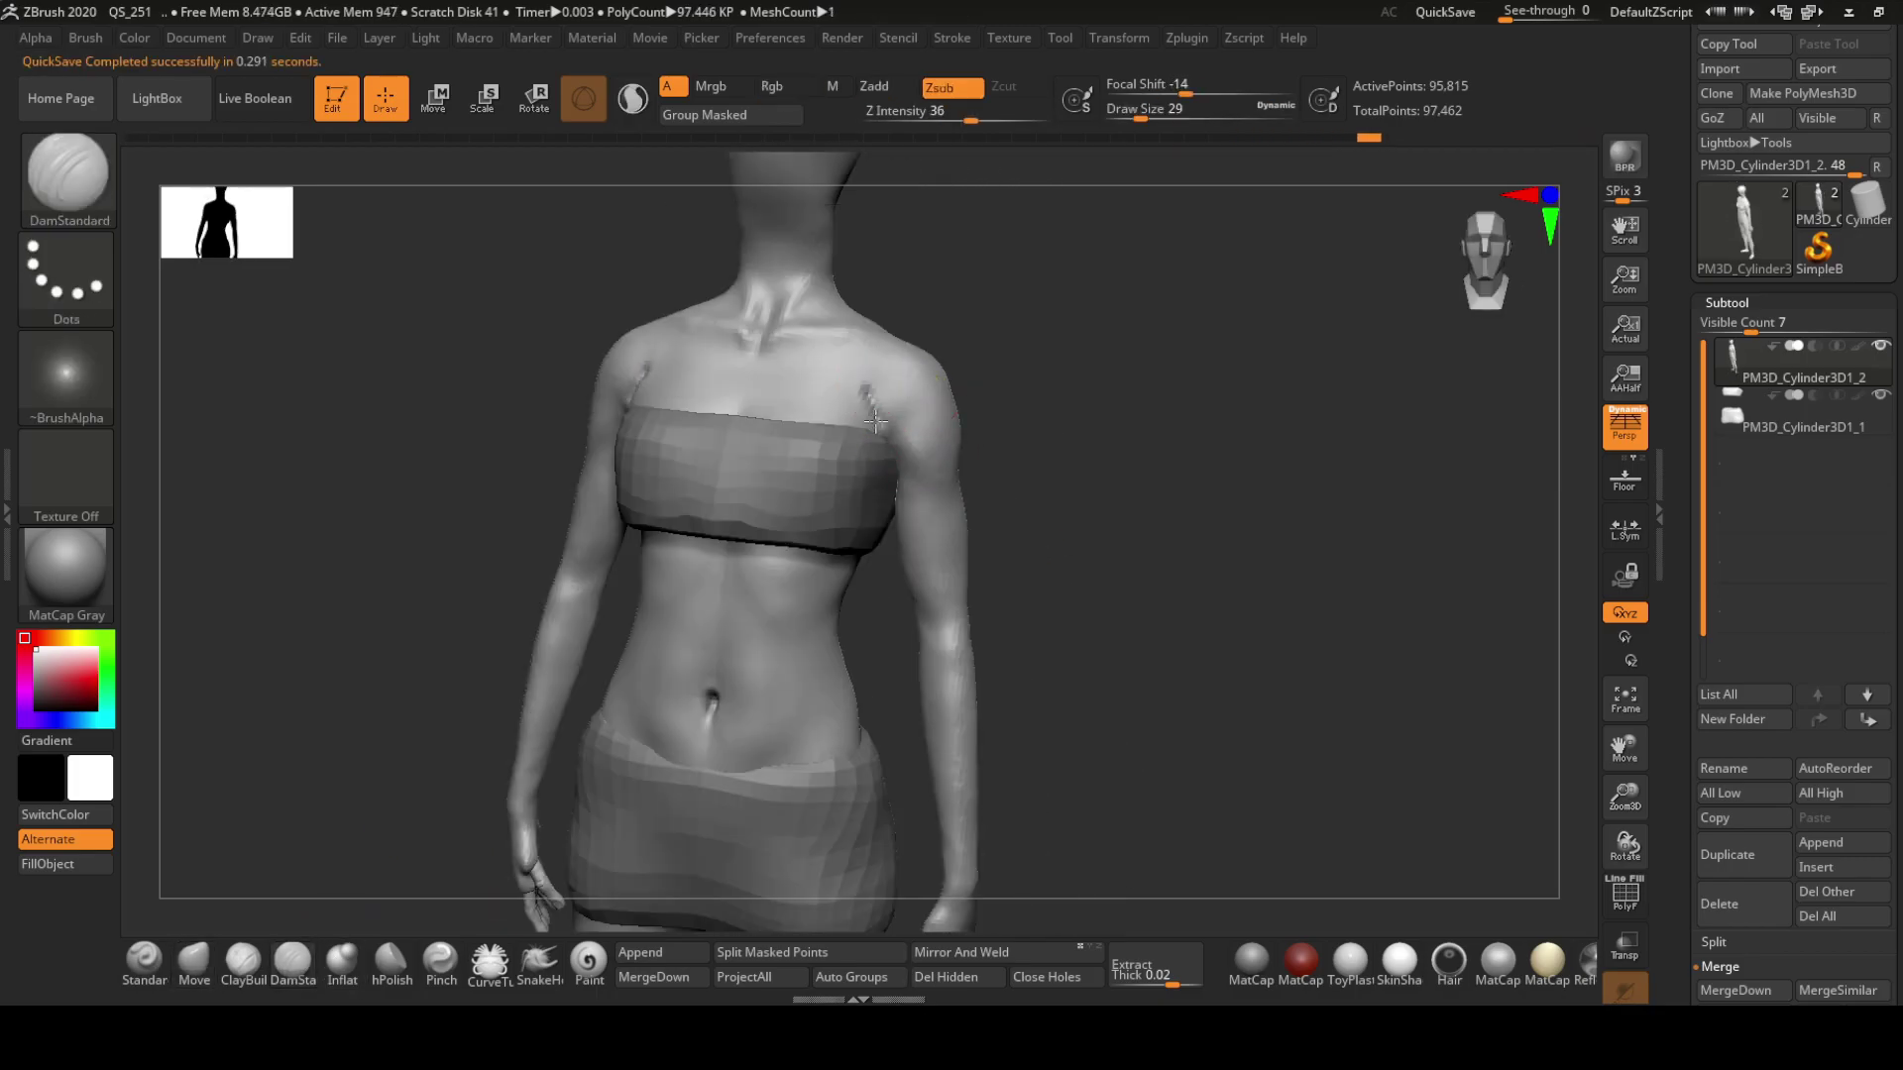
Reframe on the bust and shape it with the Move brush from several views
mouse_move(880, 437)
right_down()
mouse_move(969, 297)
mouse_move(1062, 389)
mouse_move(1031, 429)
mouse_move(1020, 348)
right_up()
key(f)
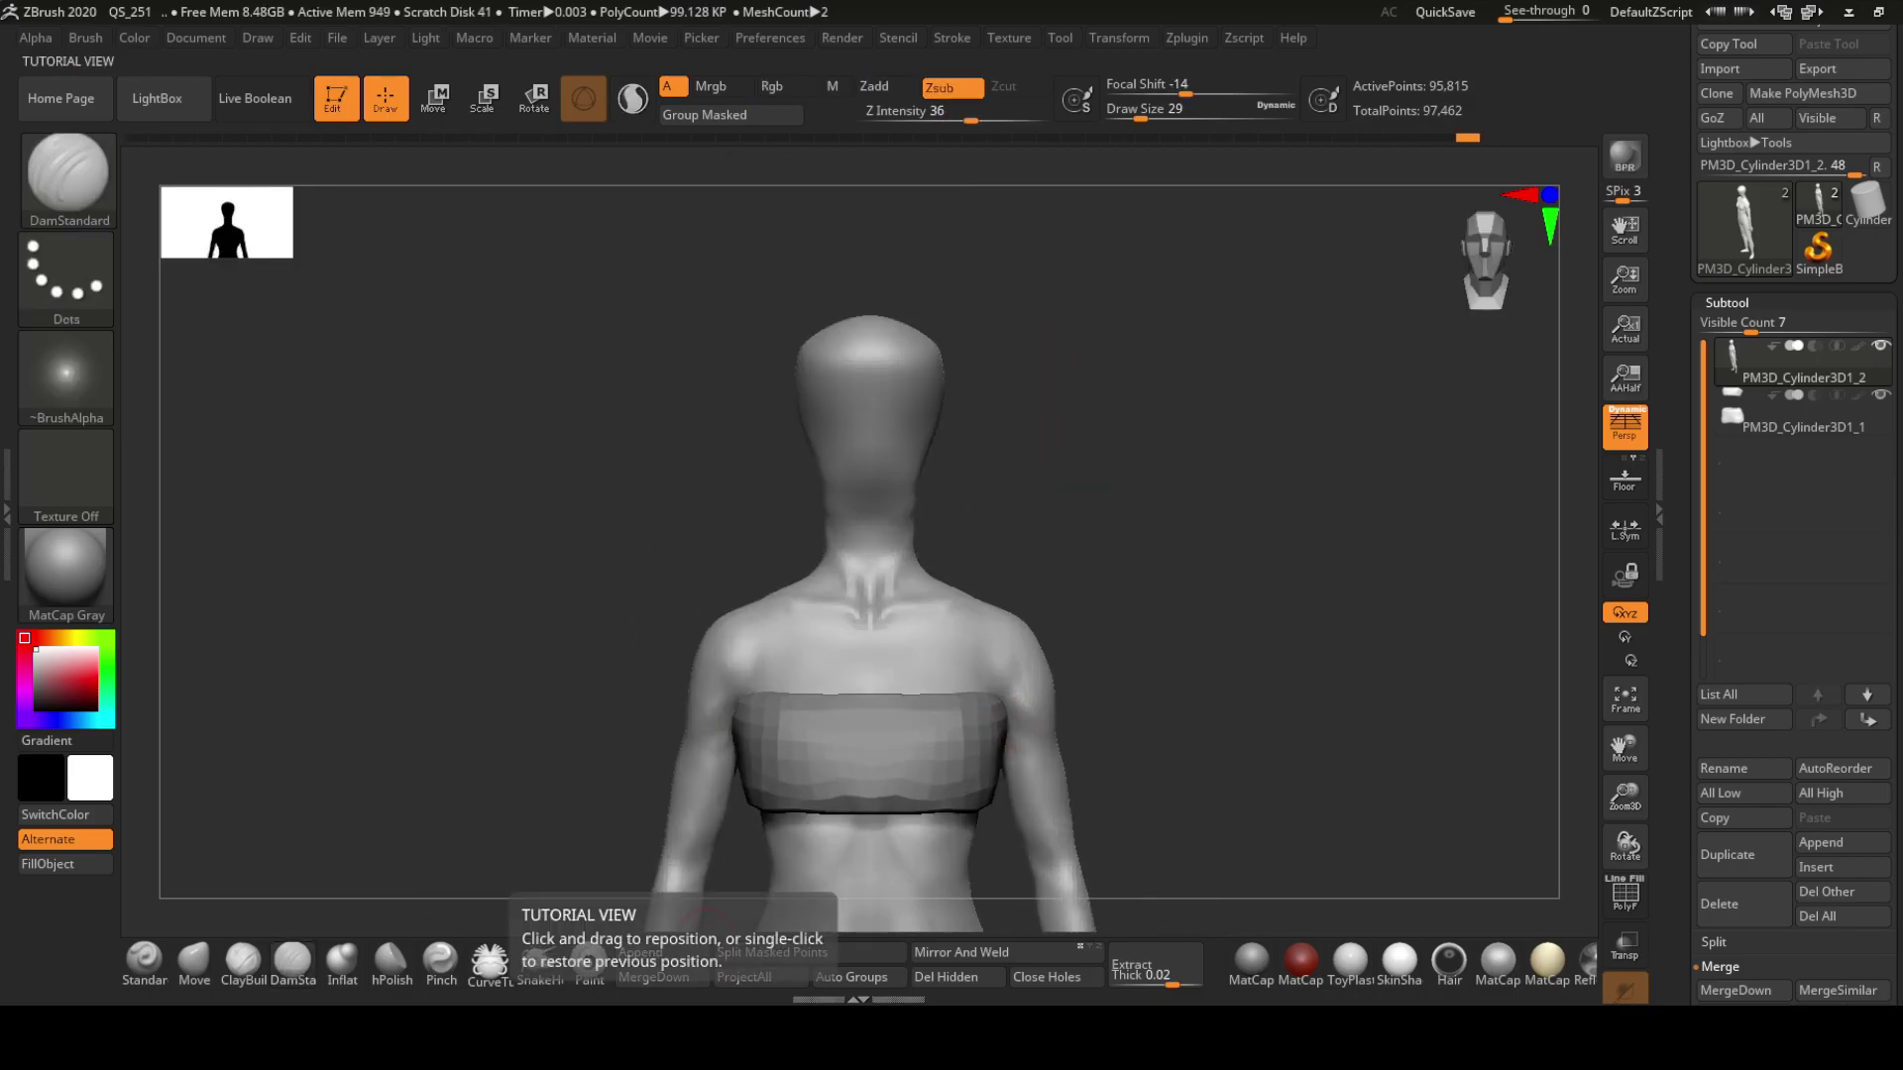
key(b)
key(m)
key(v)
right_drag(866, 488, 979, 437)
shift+right_drag(838, 486, 850, 428)
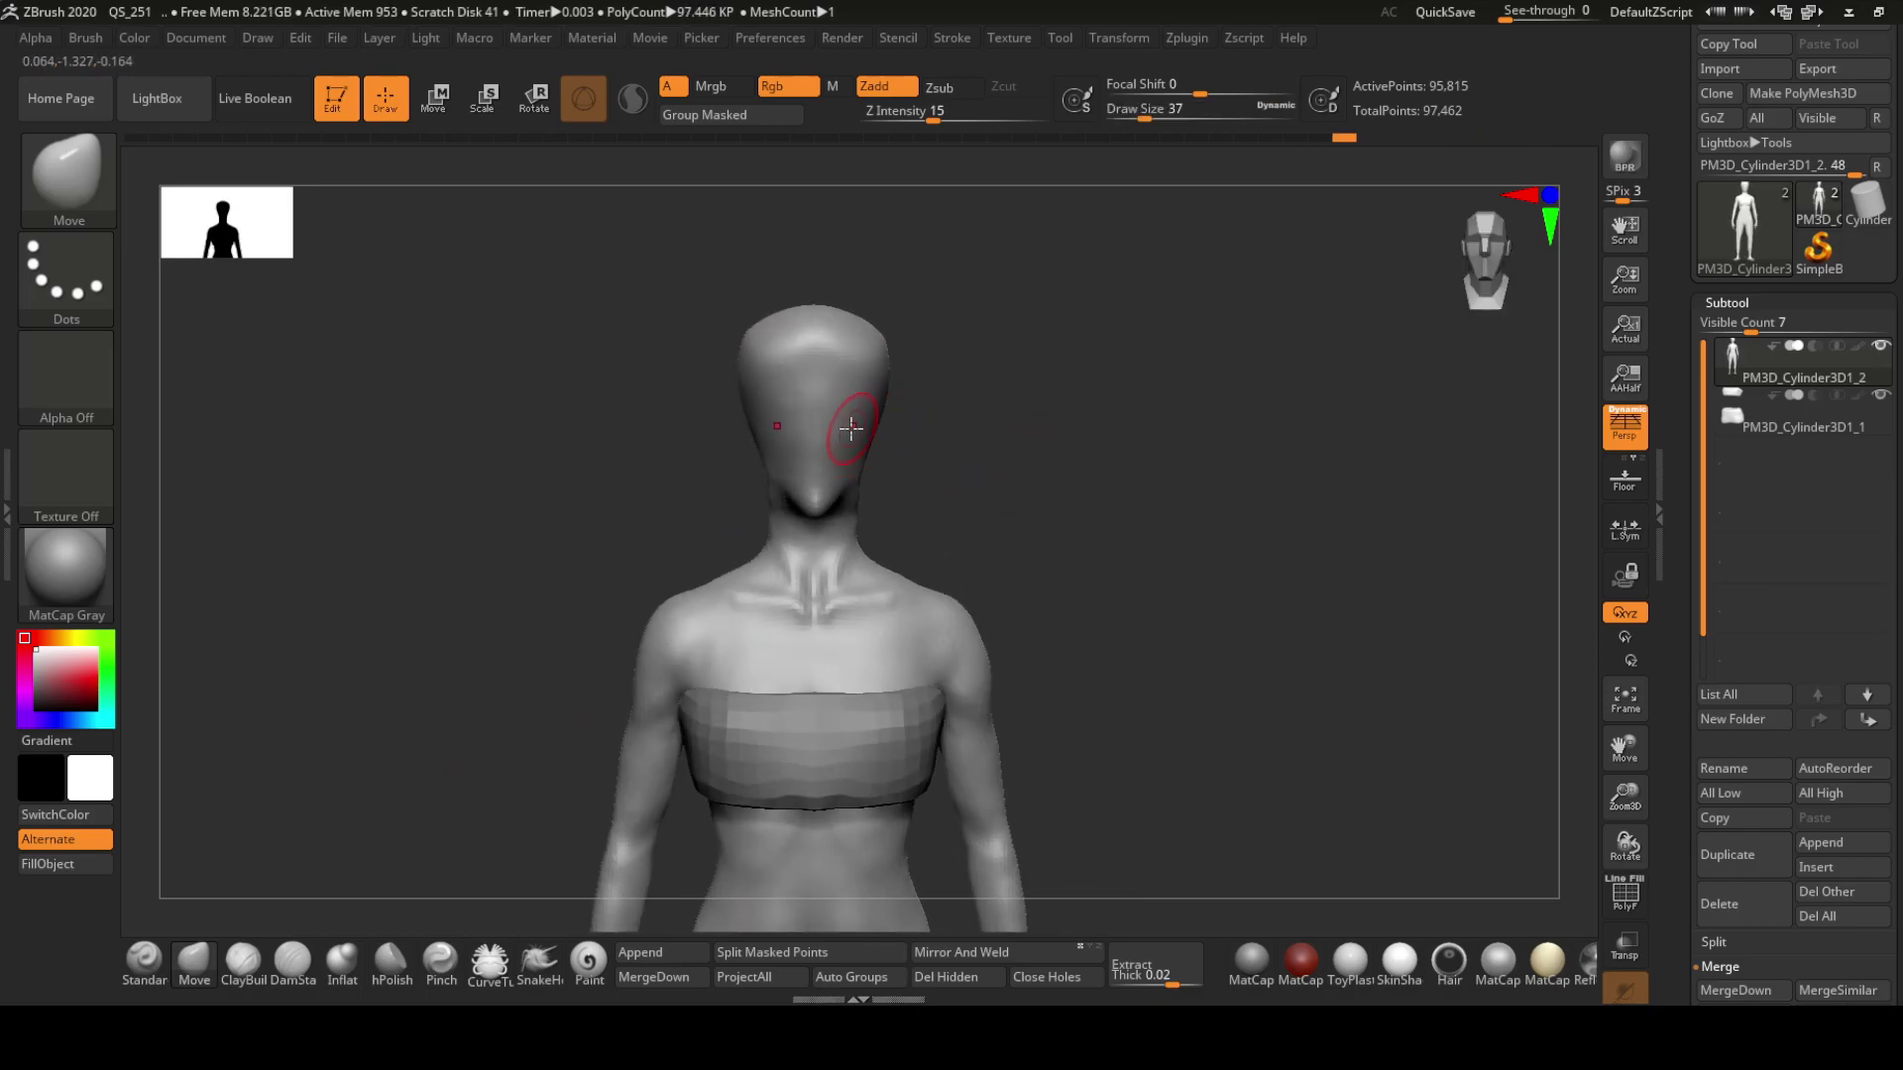
mouse_move(966, 344)
right_down()
mouse_move(785, 332)
mouse_move(872, 319)
mouse_move(967, 389)
mouse_move(857, 450)
mouse_move(977, 404)
mouse_move(969, 383)
mouse_move(912, 457)
mouse_move(641, 544)
mouse_move(773, 608)
mouse_move(932, 523)
mouse_move(850, 487)
mouse_move(907, 402)
right_up()
Build up the head with ClayBuildup, then pull its profile and back with Move
key(b)
key(c)
key(b)
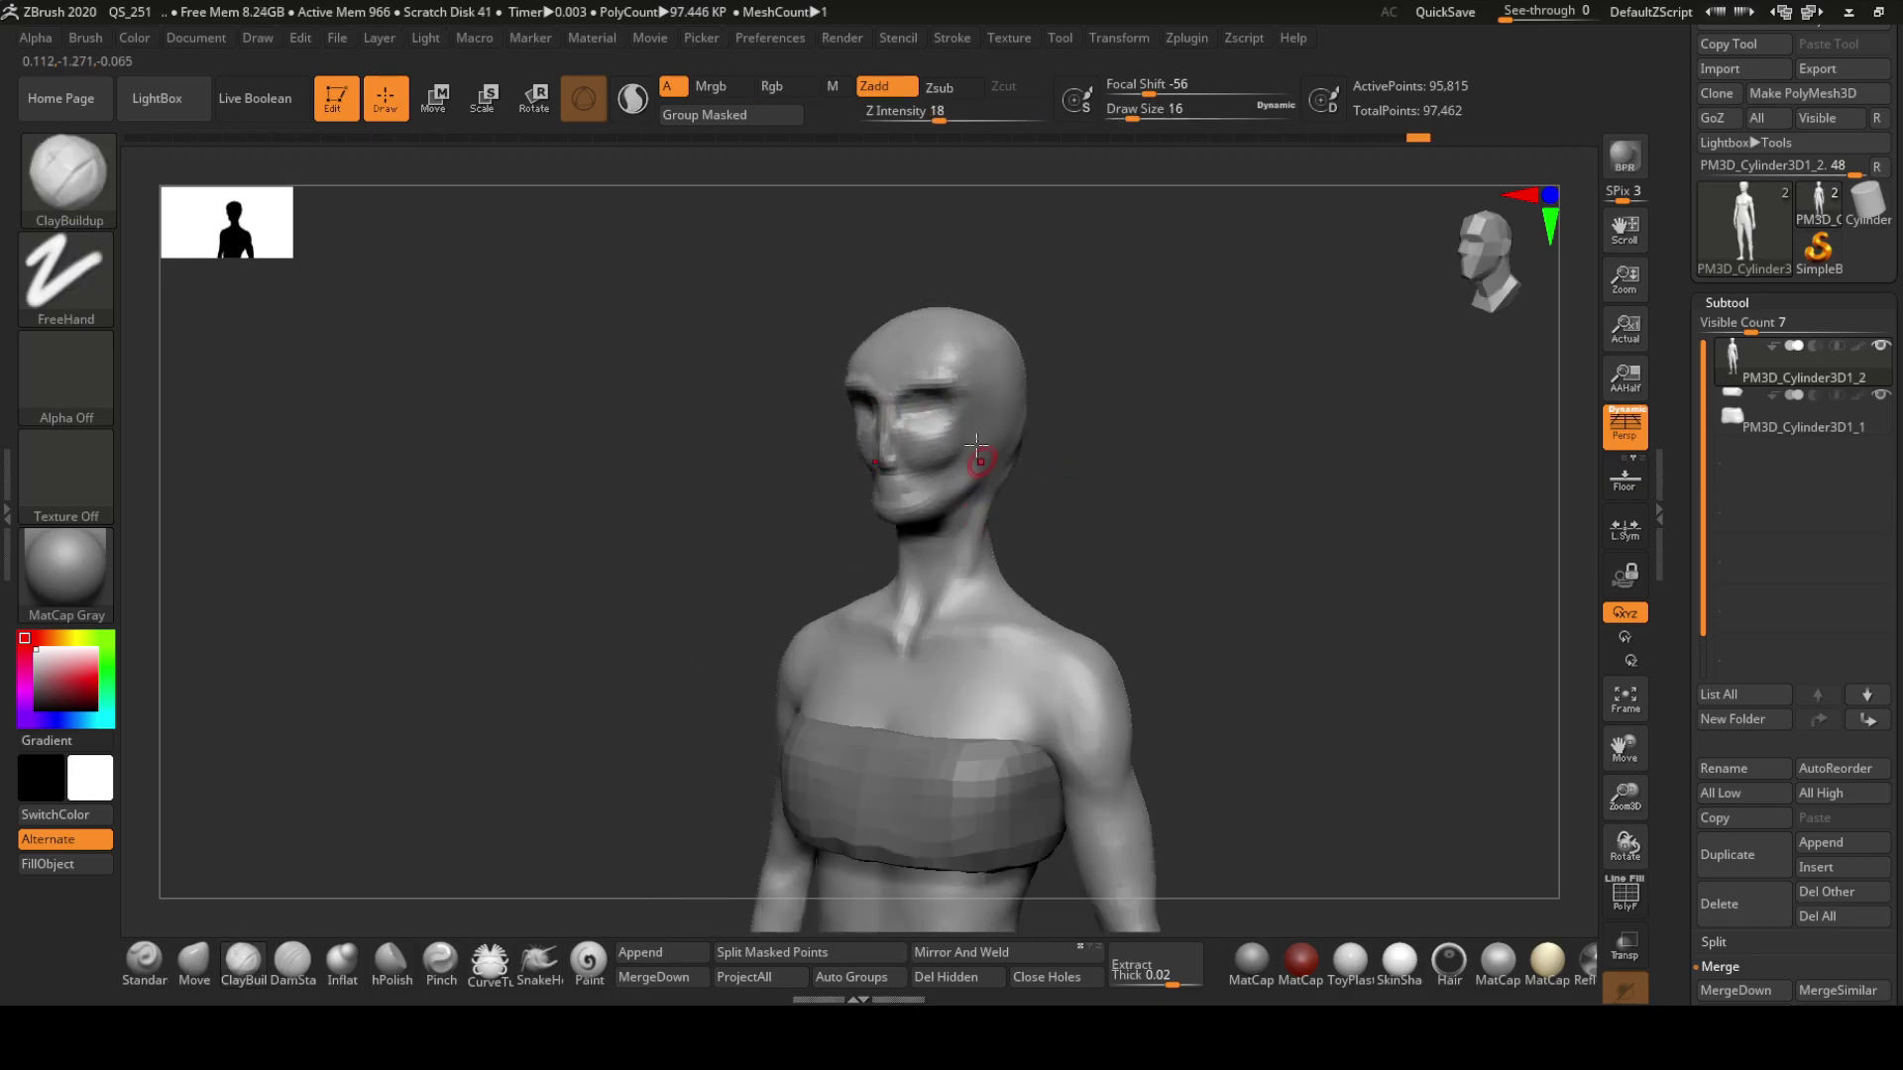
right_drag(977, 446, 776, 644)
key(b)
key(m)
key(v)
right_drag(852, 515, 880, 456)
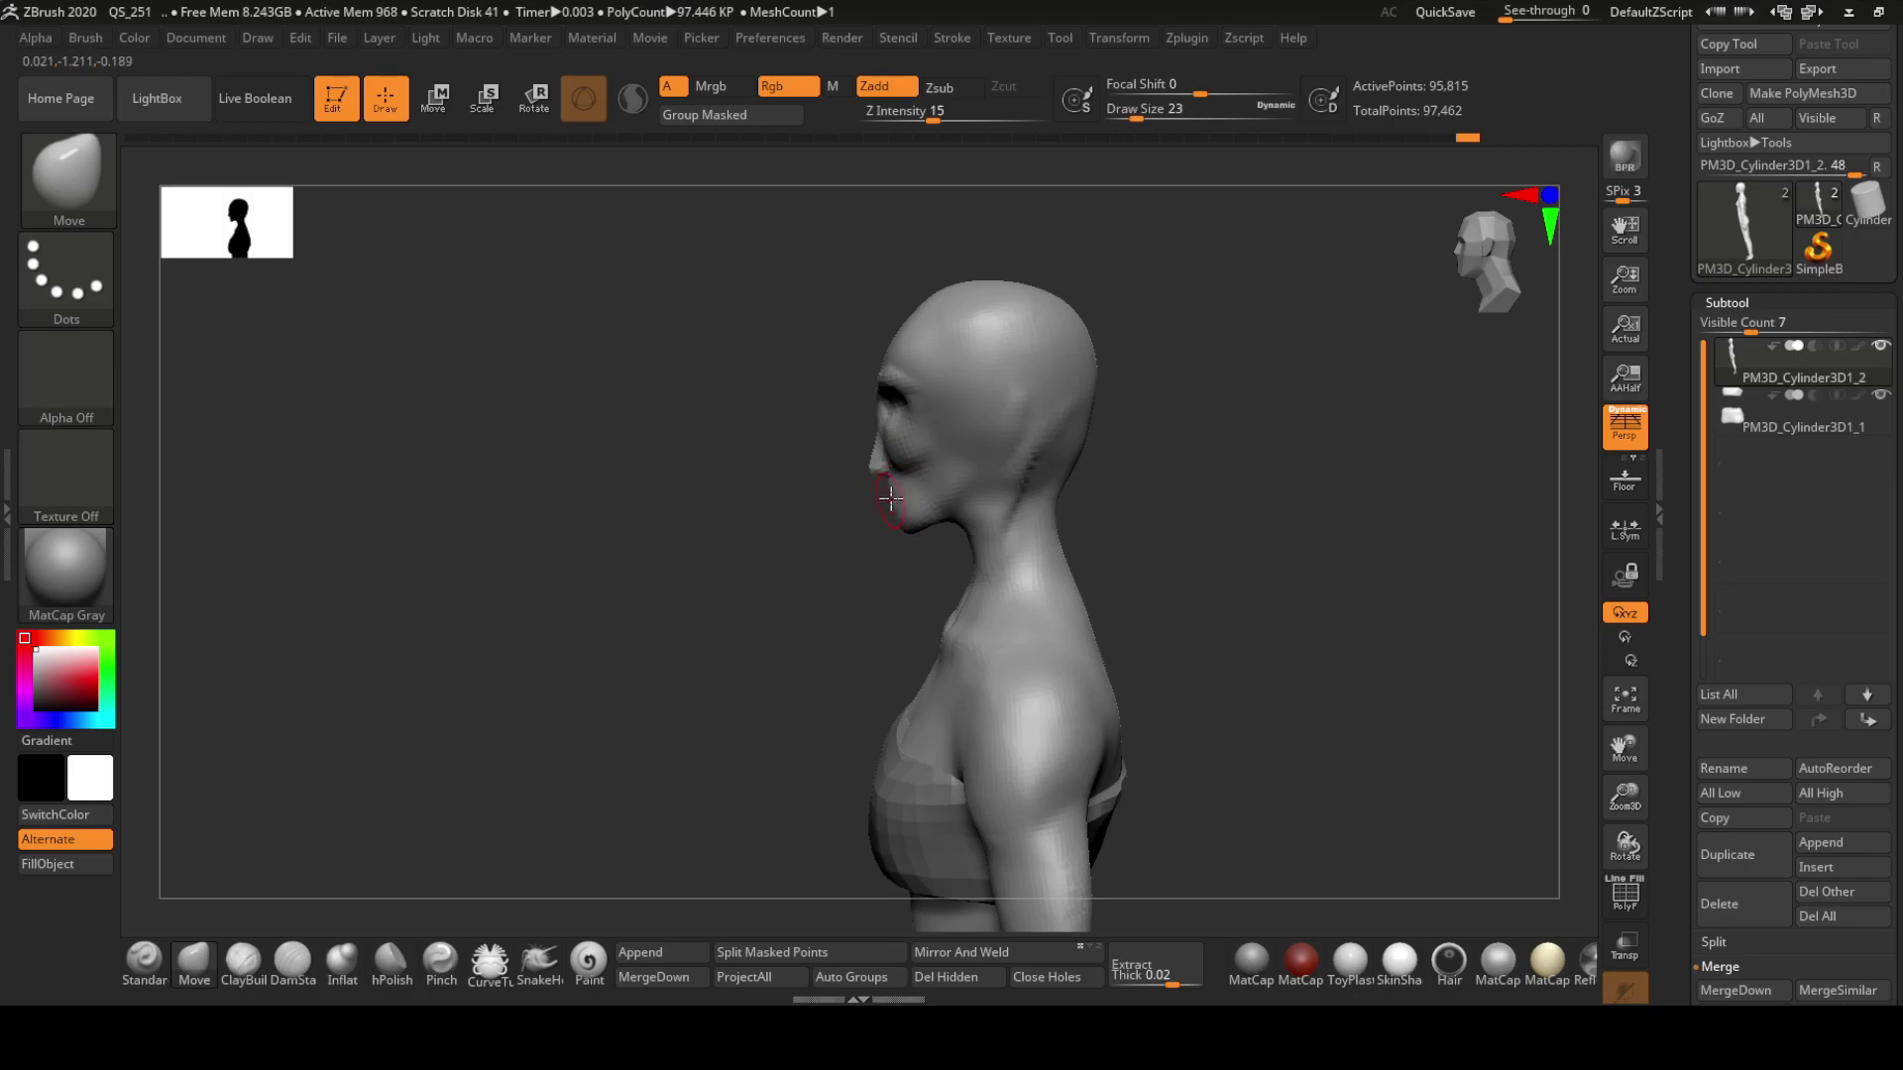
mouse_move(698, 493)
right_down()
mouse_move(996, 476)
mouse_move(769, 518)
mouse_move(948, 378)
mouse_move(843, 426)
right_up()
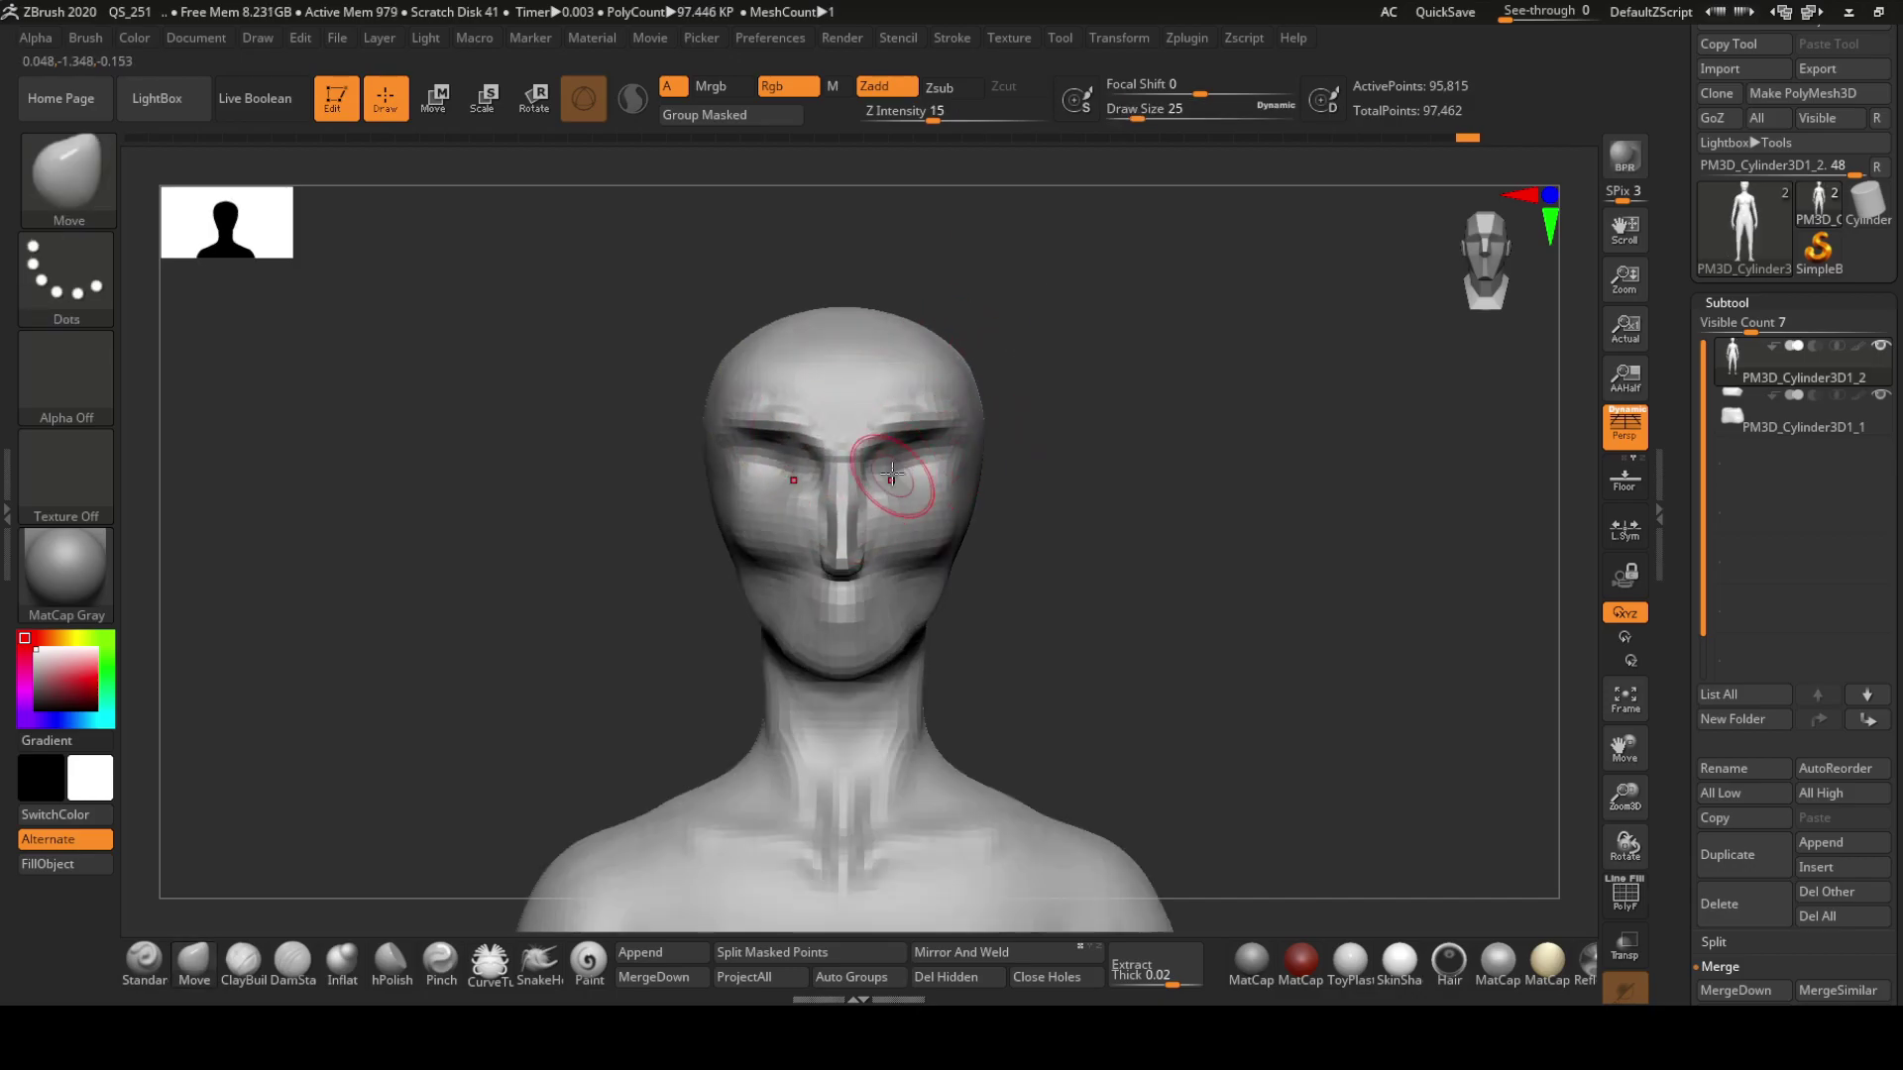
Shape the ears and face with the Move brush reduced to size 13
key(s)
right_drag(969, 383, 972, 494)
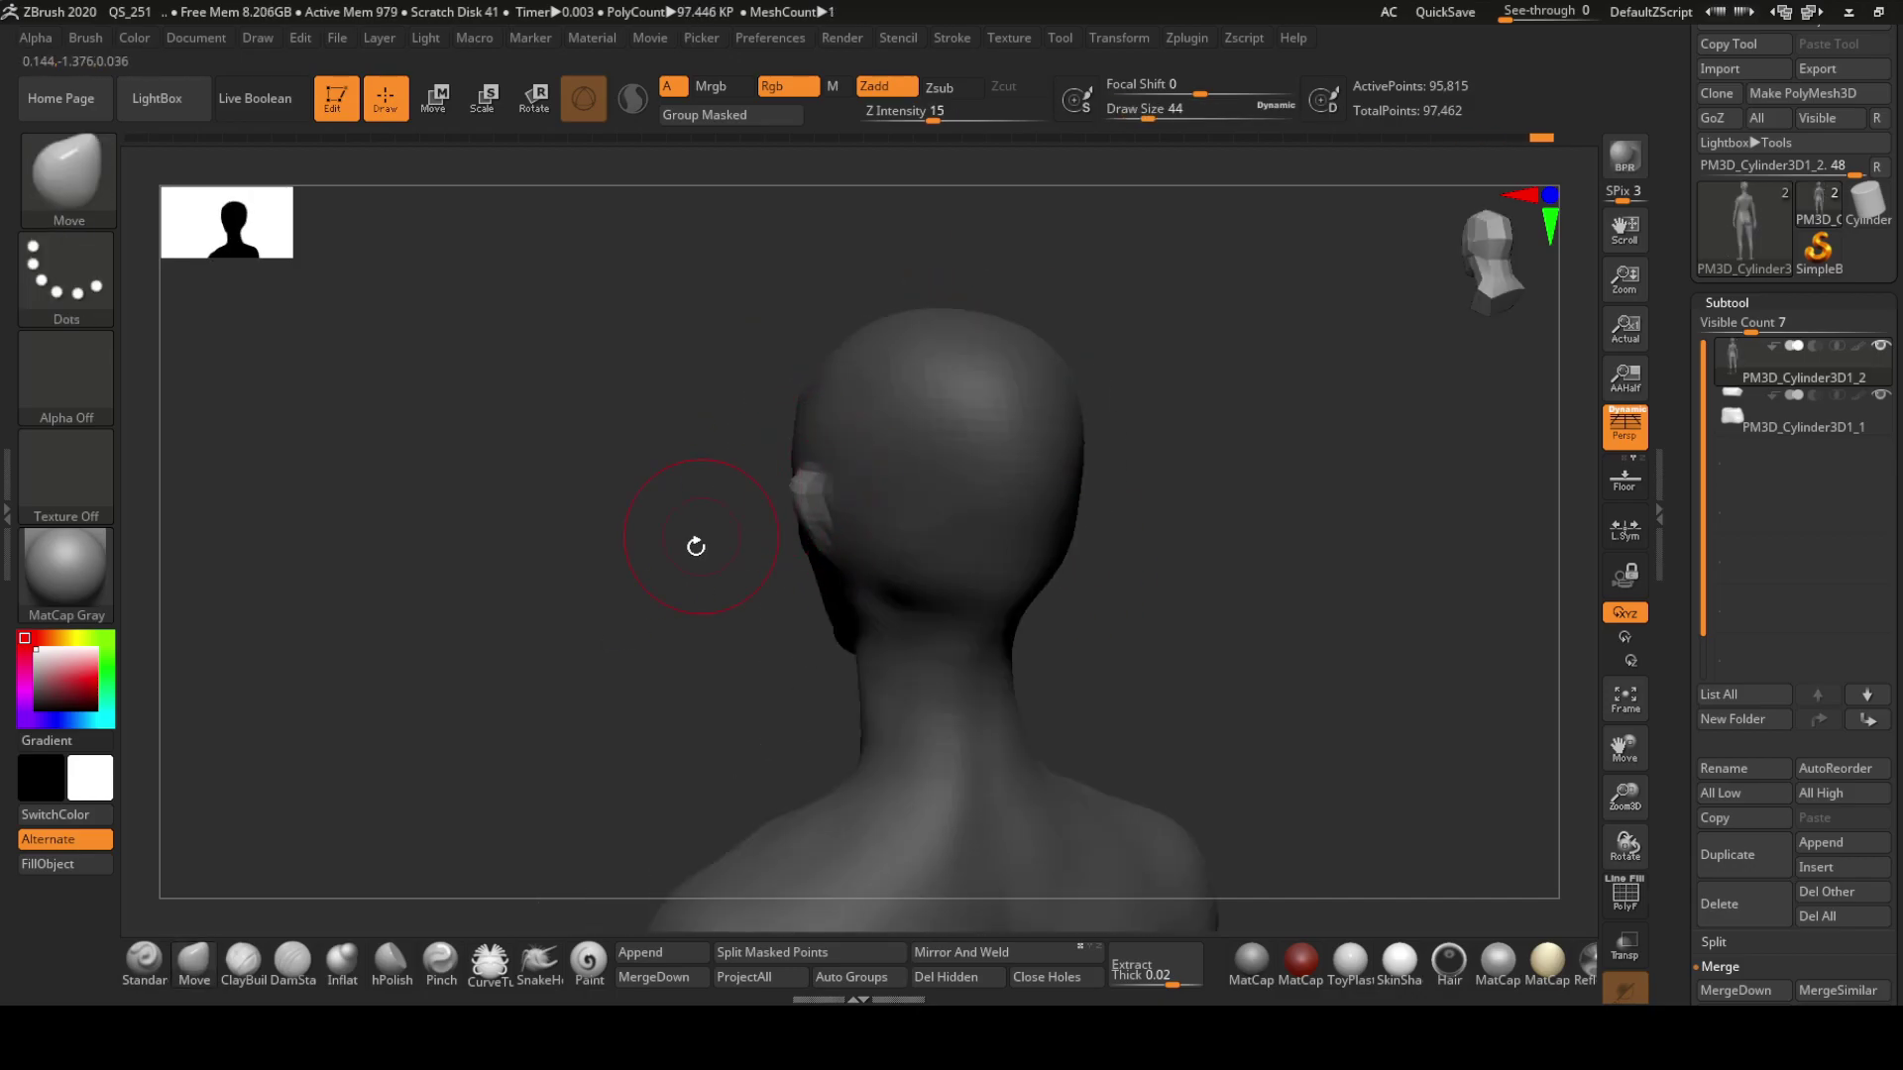
drag(696, 546, 889, 611)
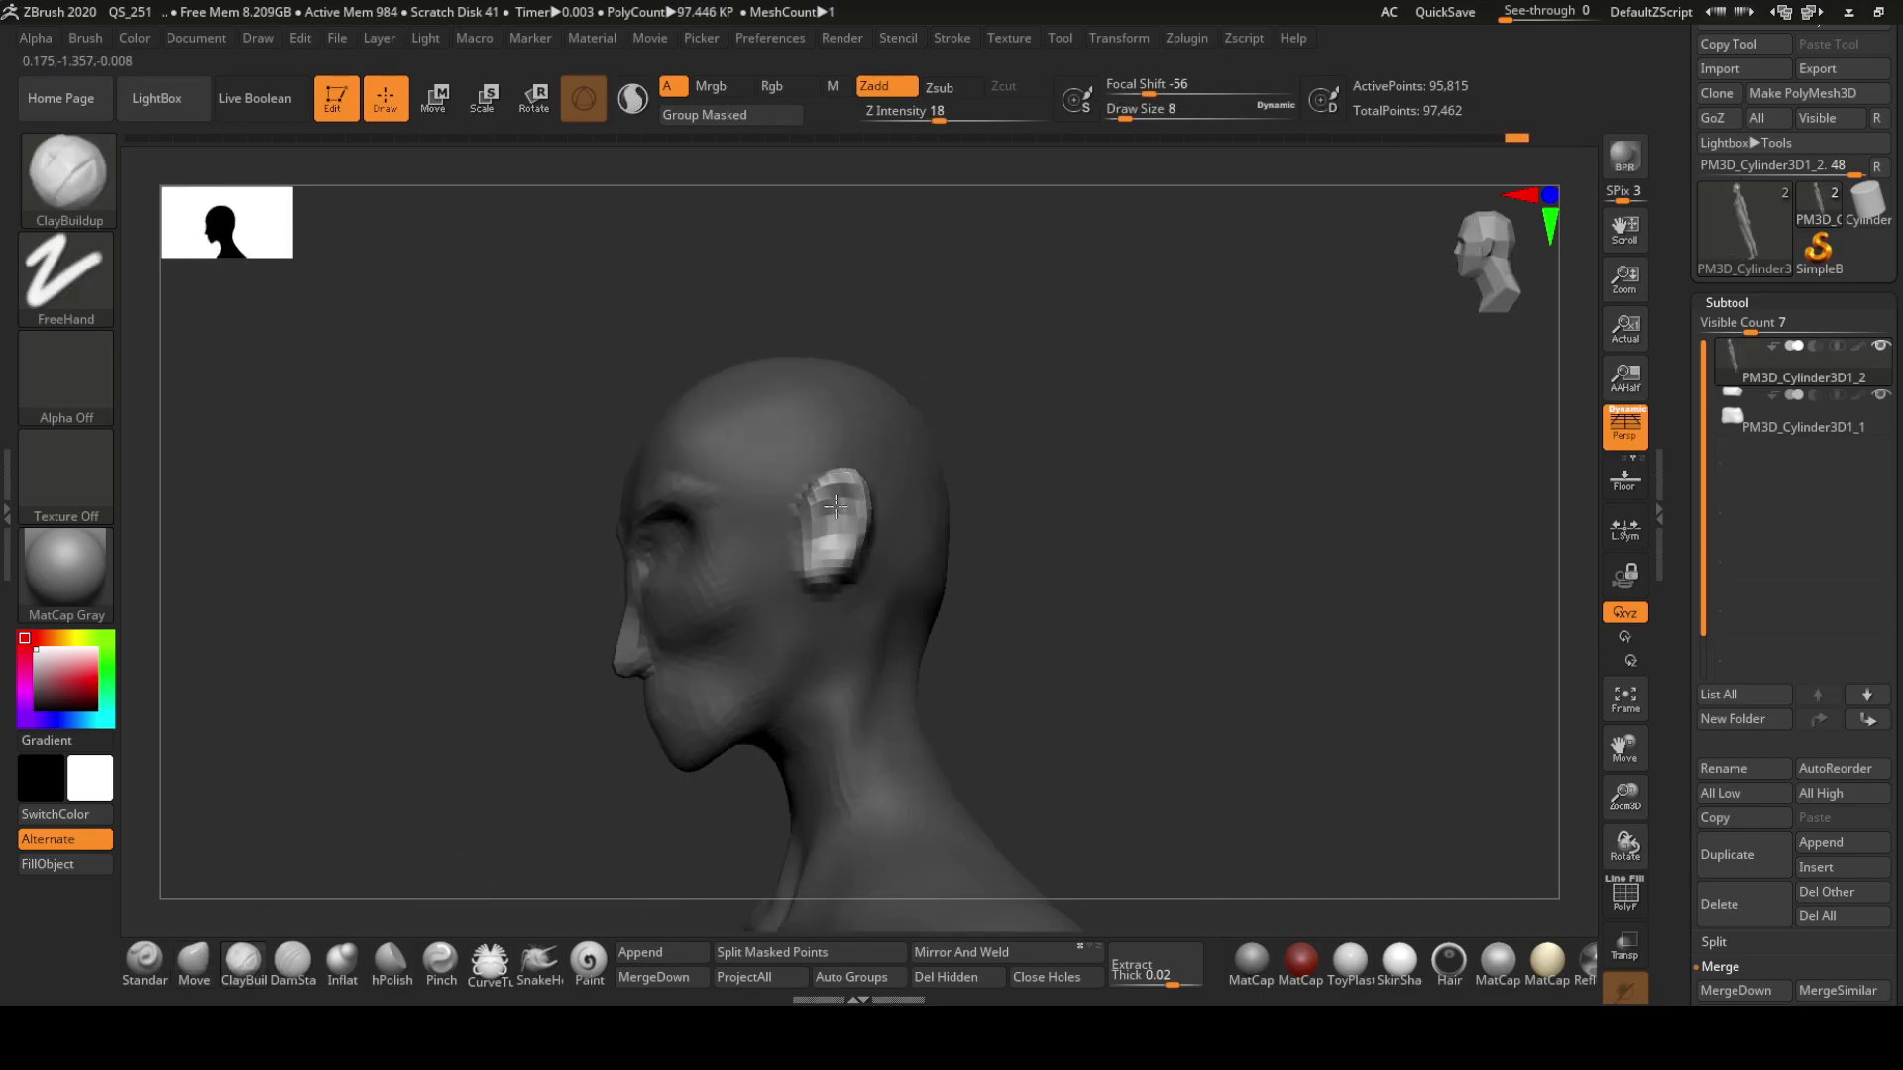
drag(1048, 429, 867, 573)
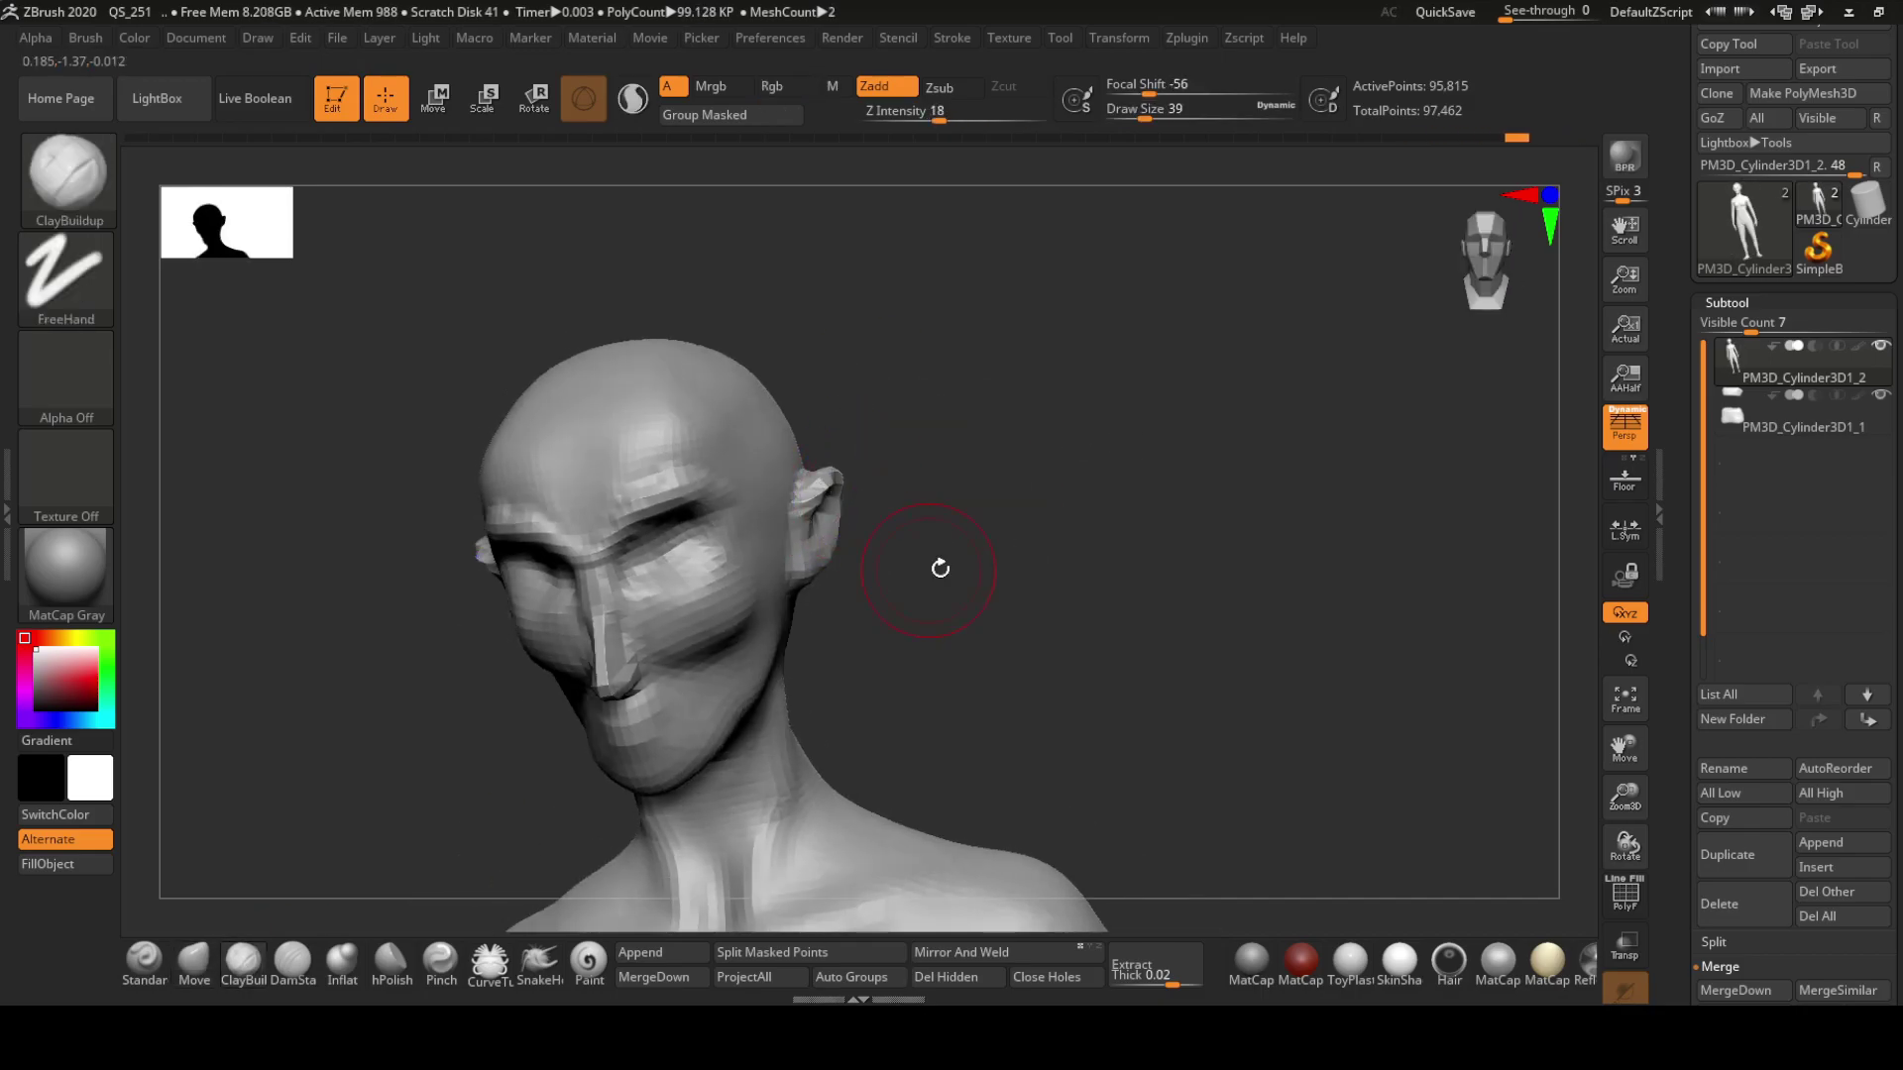
key(s)
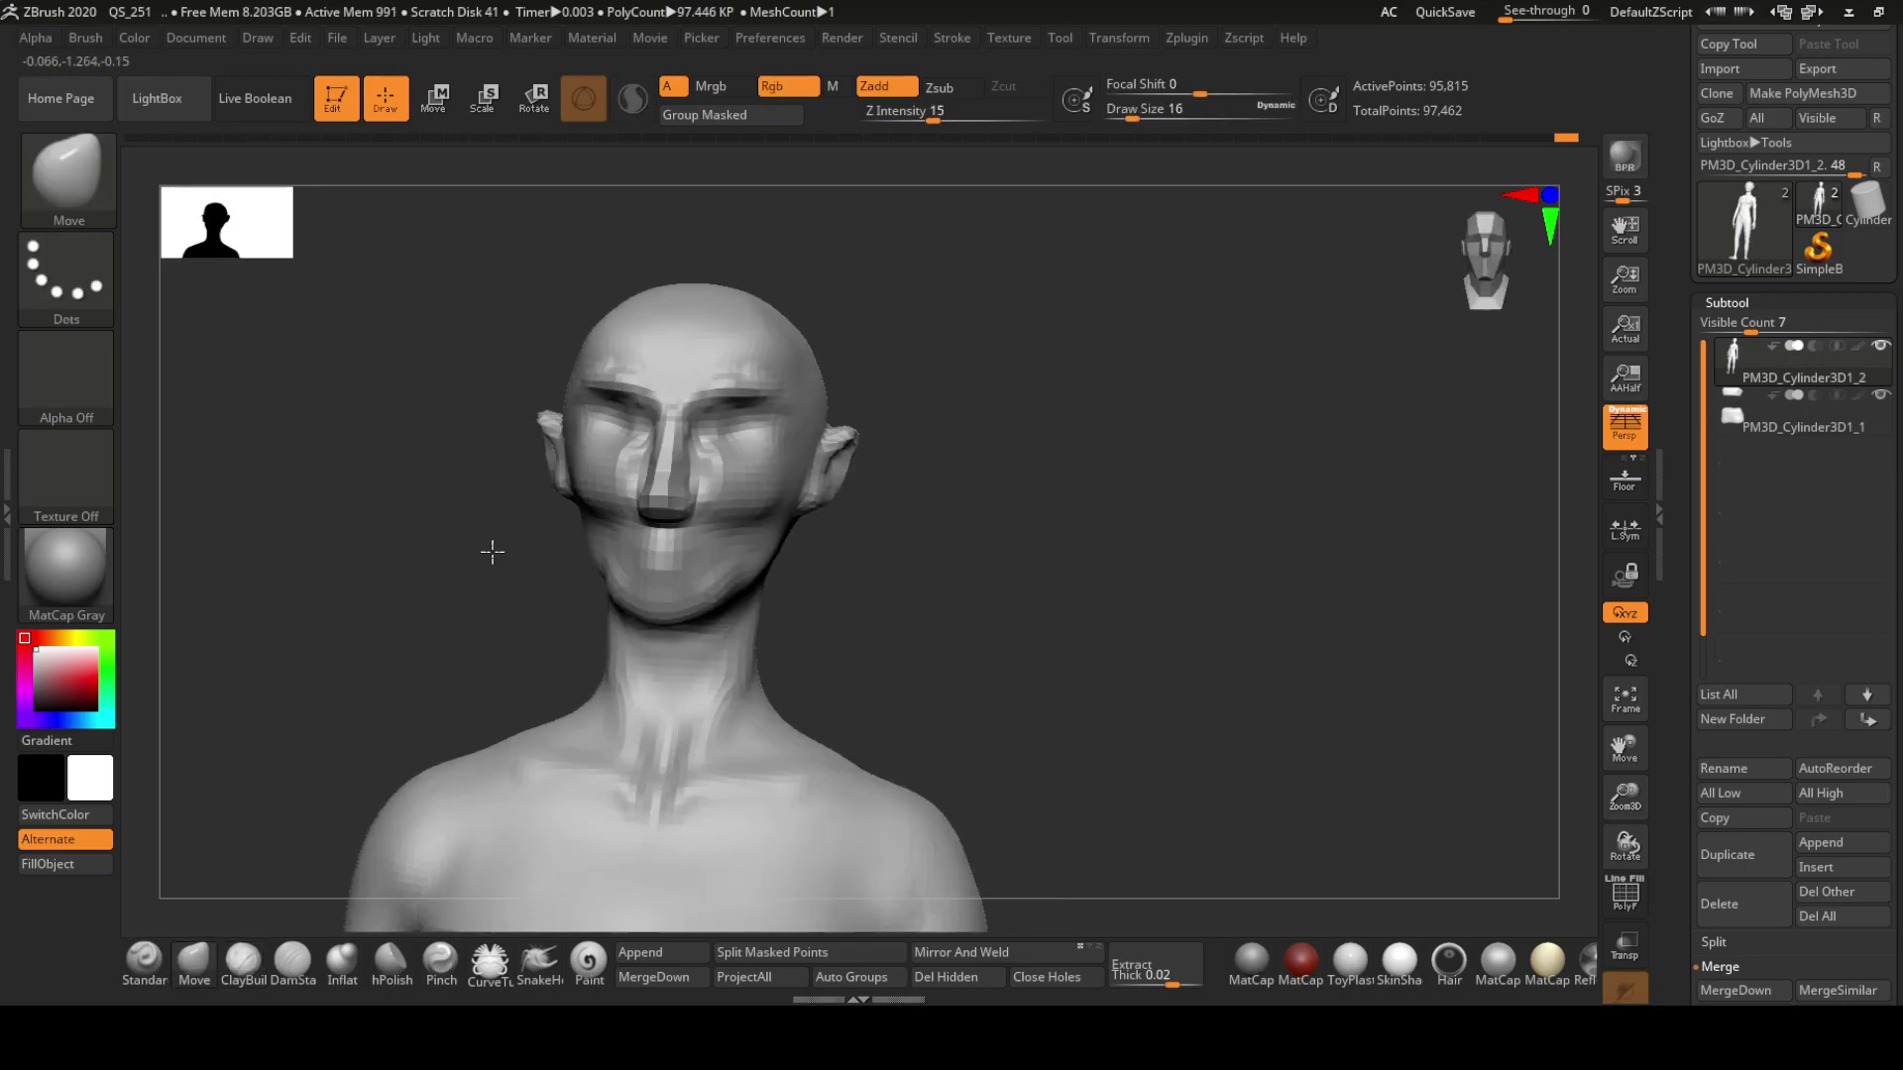
right_drag(639, 385, 475, 458)
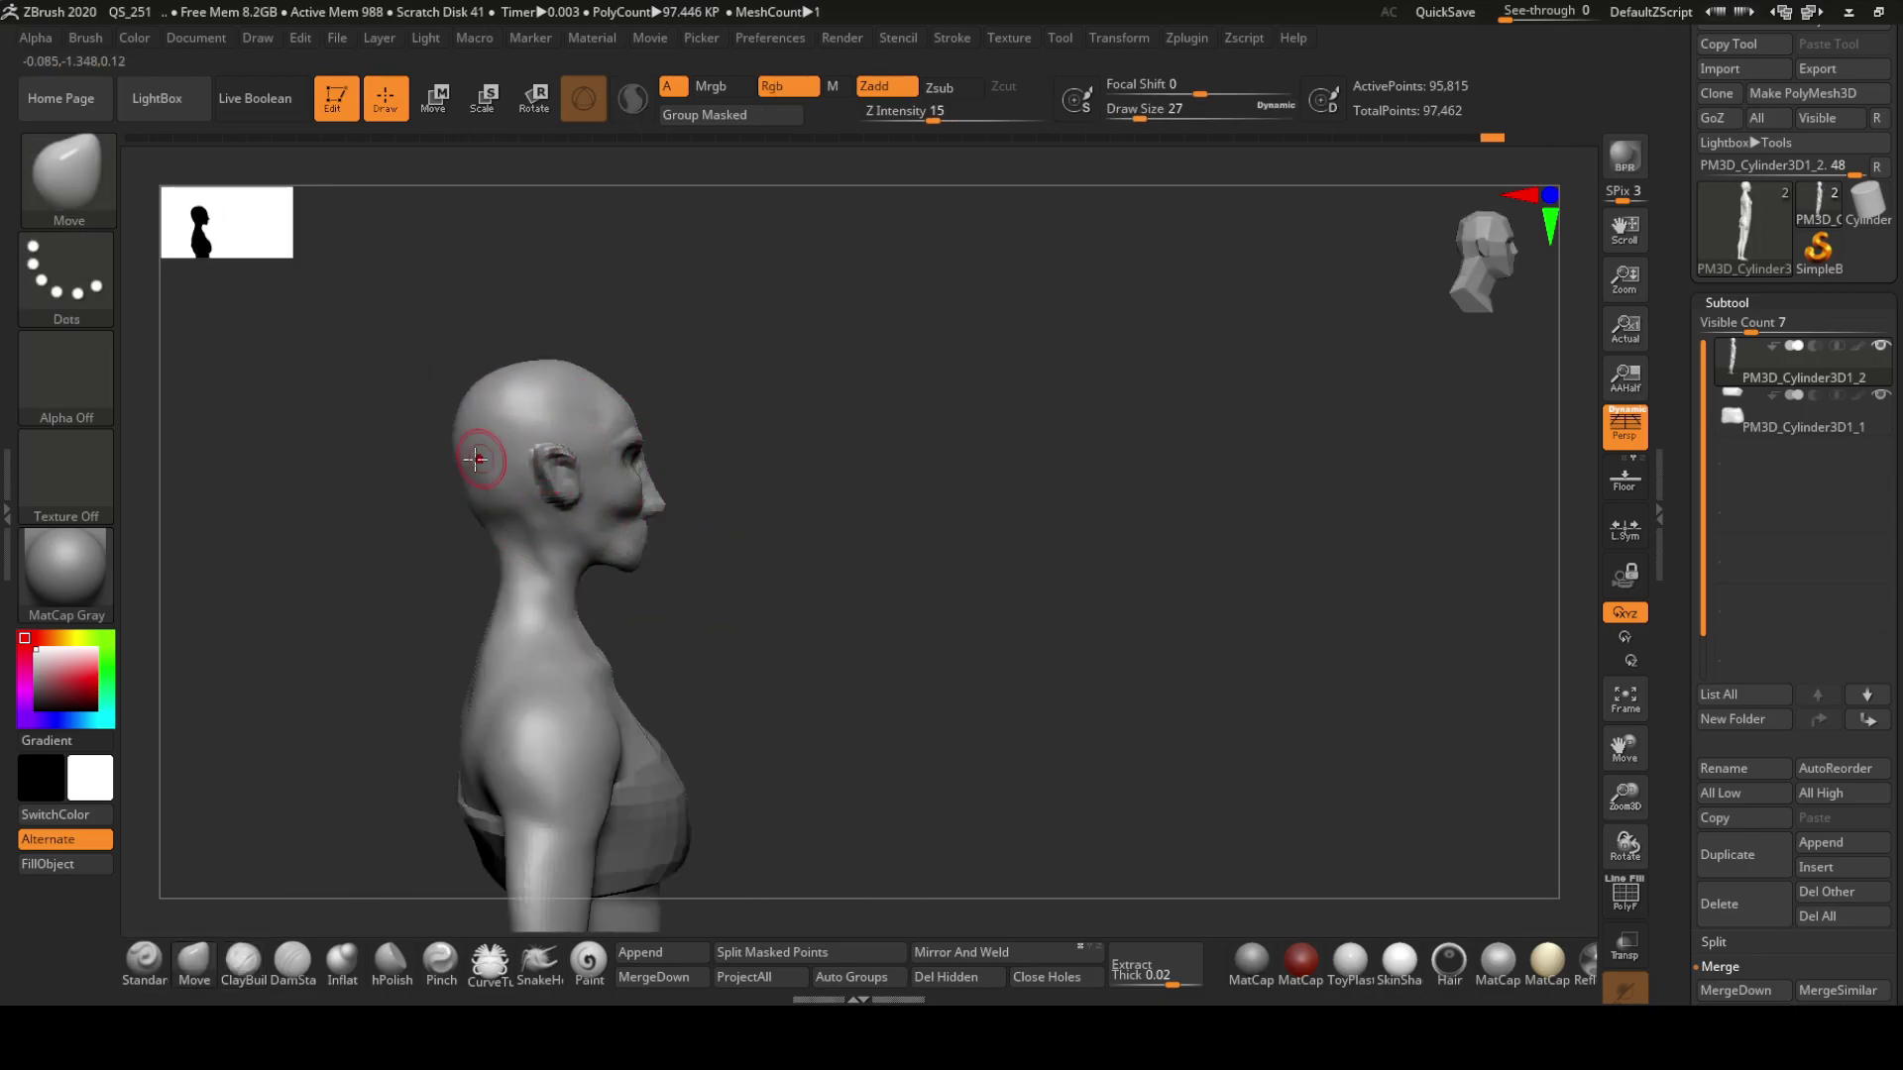
Set the brush size to 74 and scroll the Tool palette toward Geometry
text(74)
key(Return)
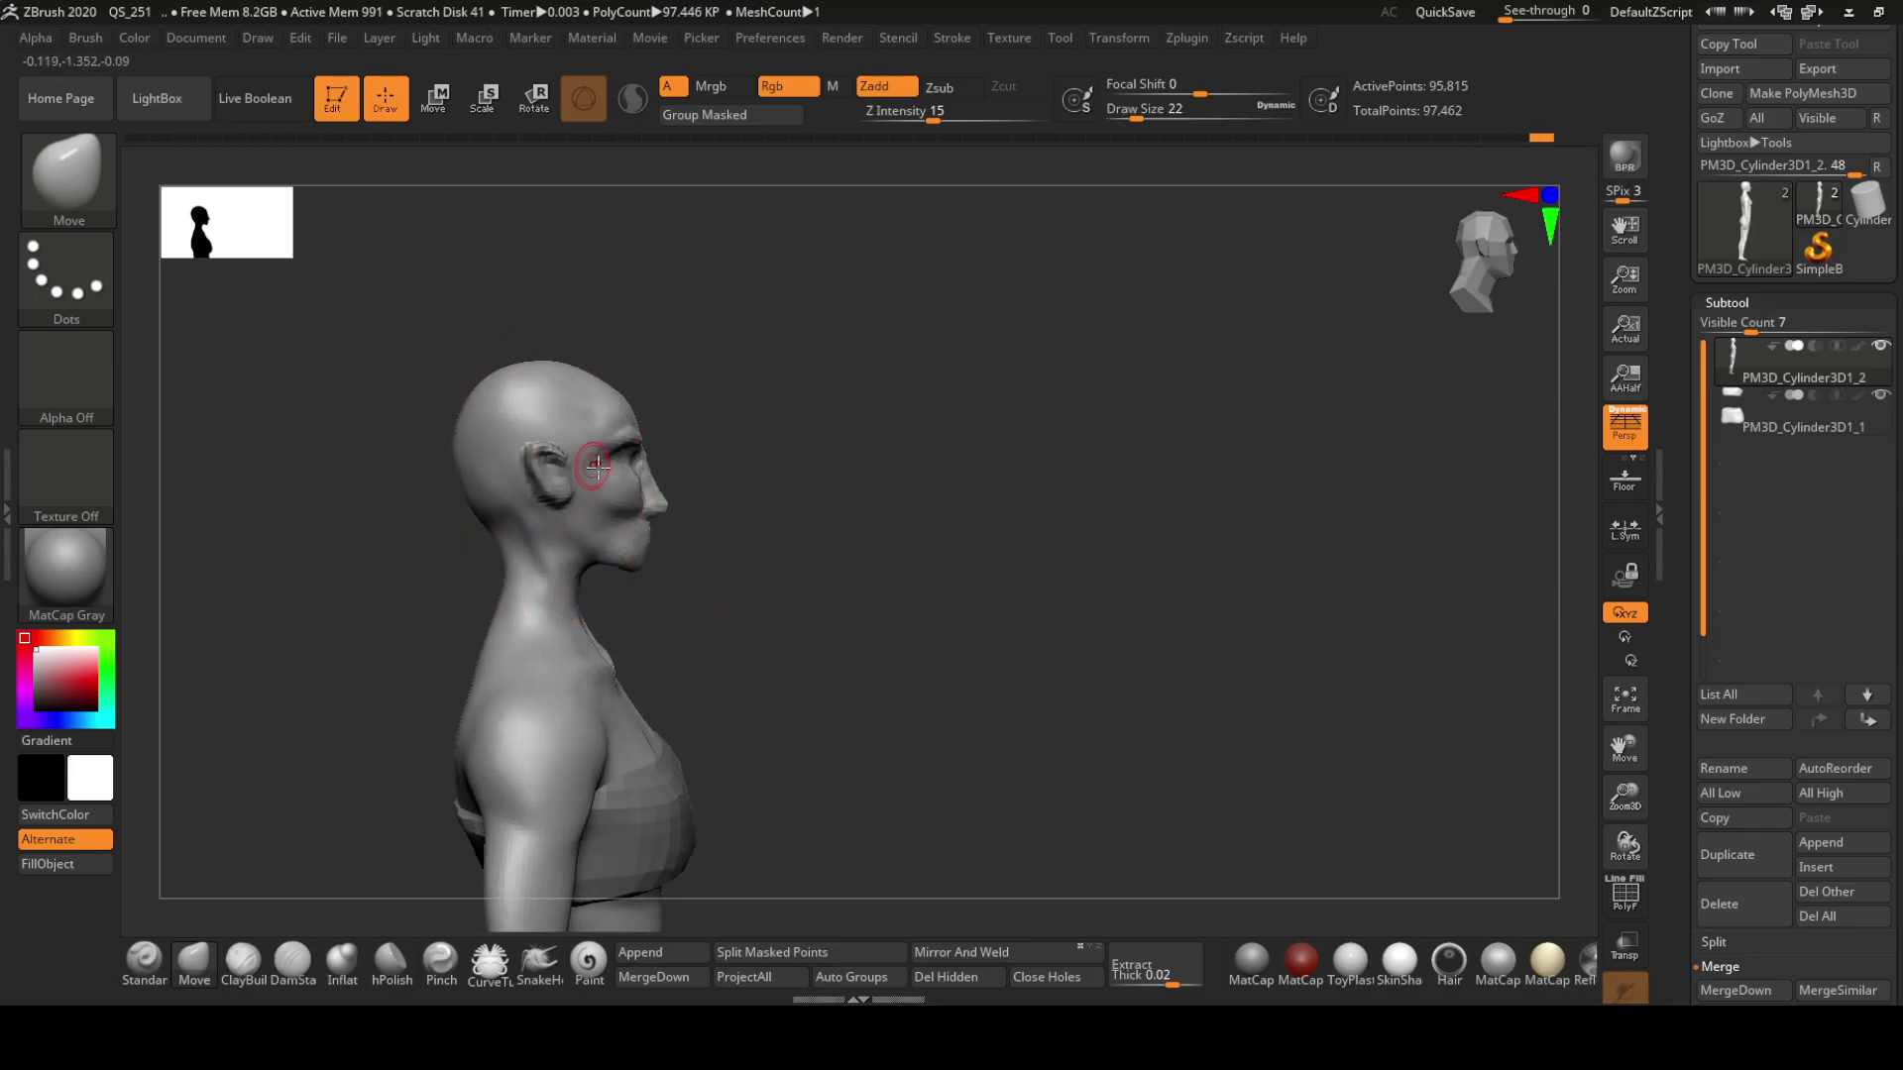
mouse_move(597, 465)
shift+right_down()
mouse_move(632, 416)
mouse_move(815, 561)
shift+right_up()
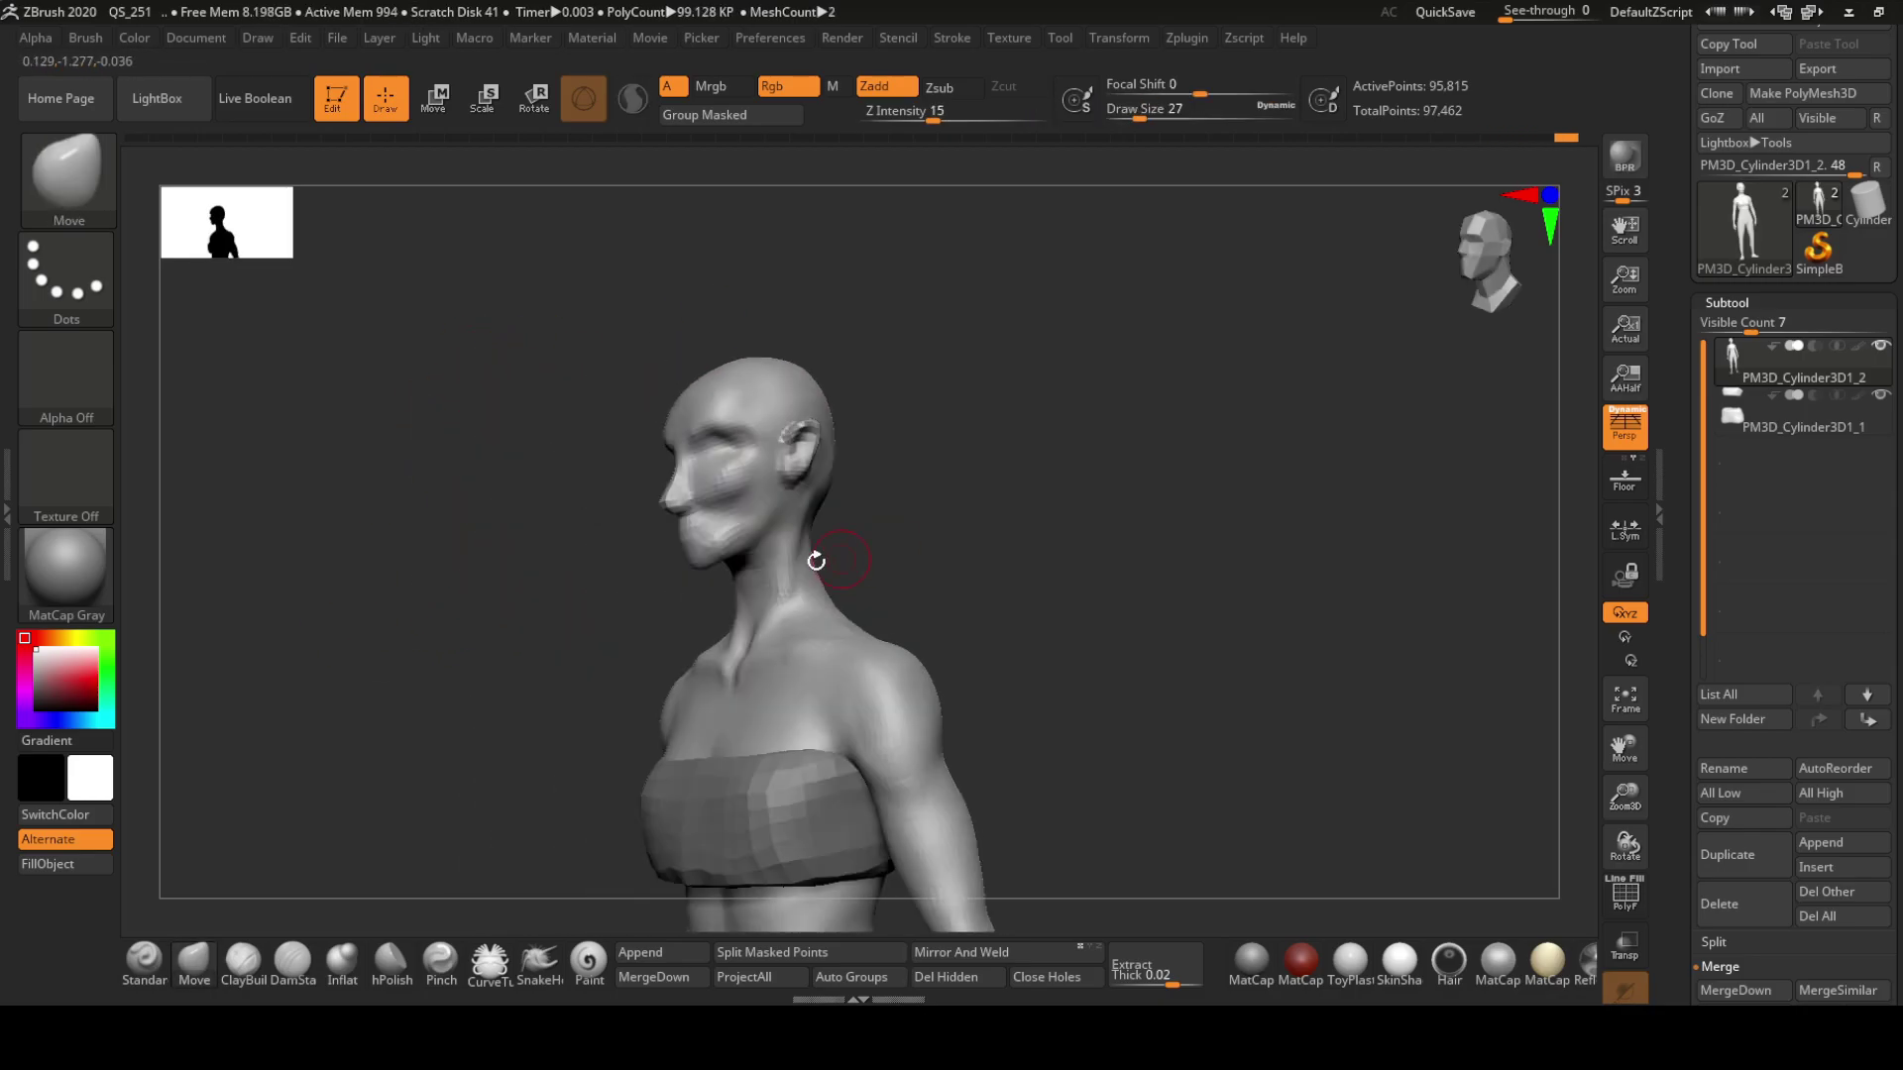
shift+right_drag(610, 563, 683, 555)
scroll(1794, 595, down, 5)
DynaMesh the figure at resolution 512, then carve the lower face with DamStandard
click(1774, 386)
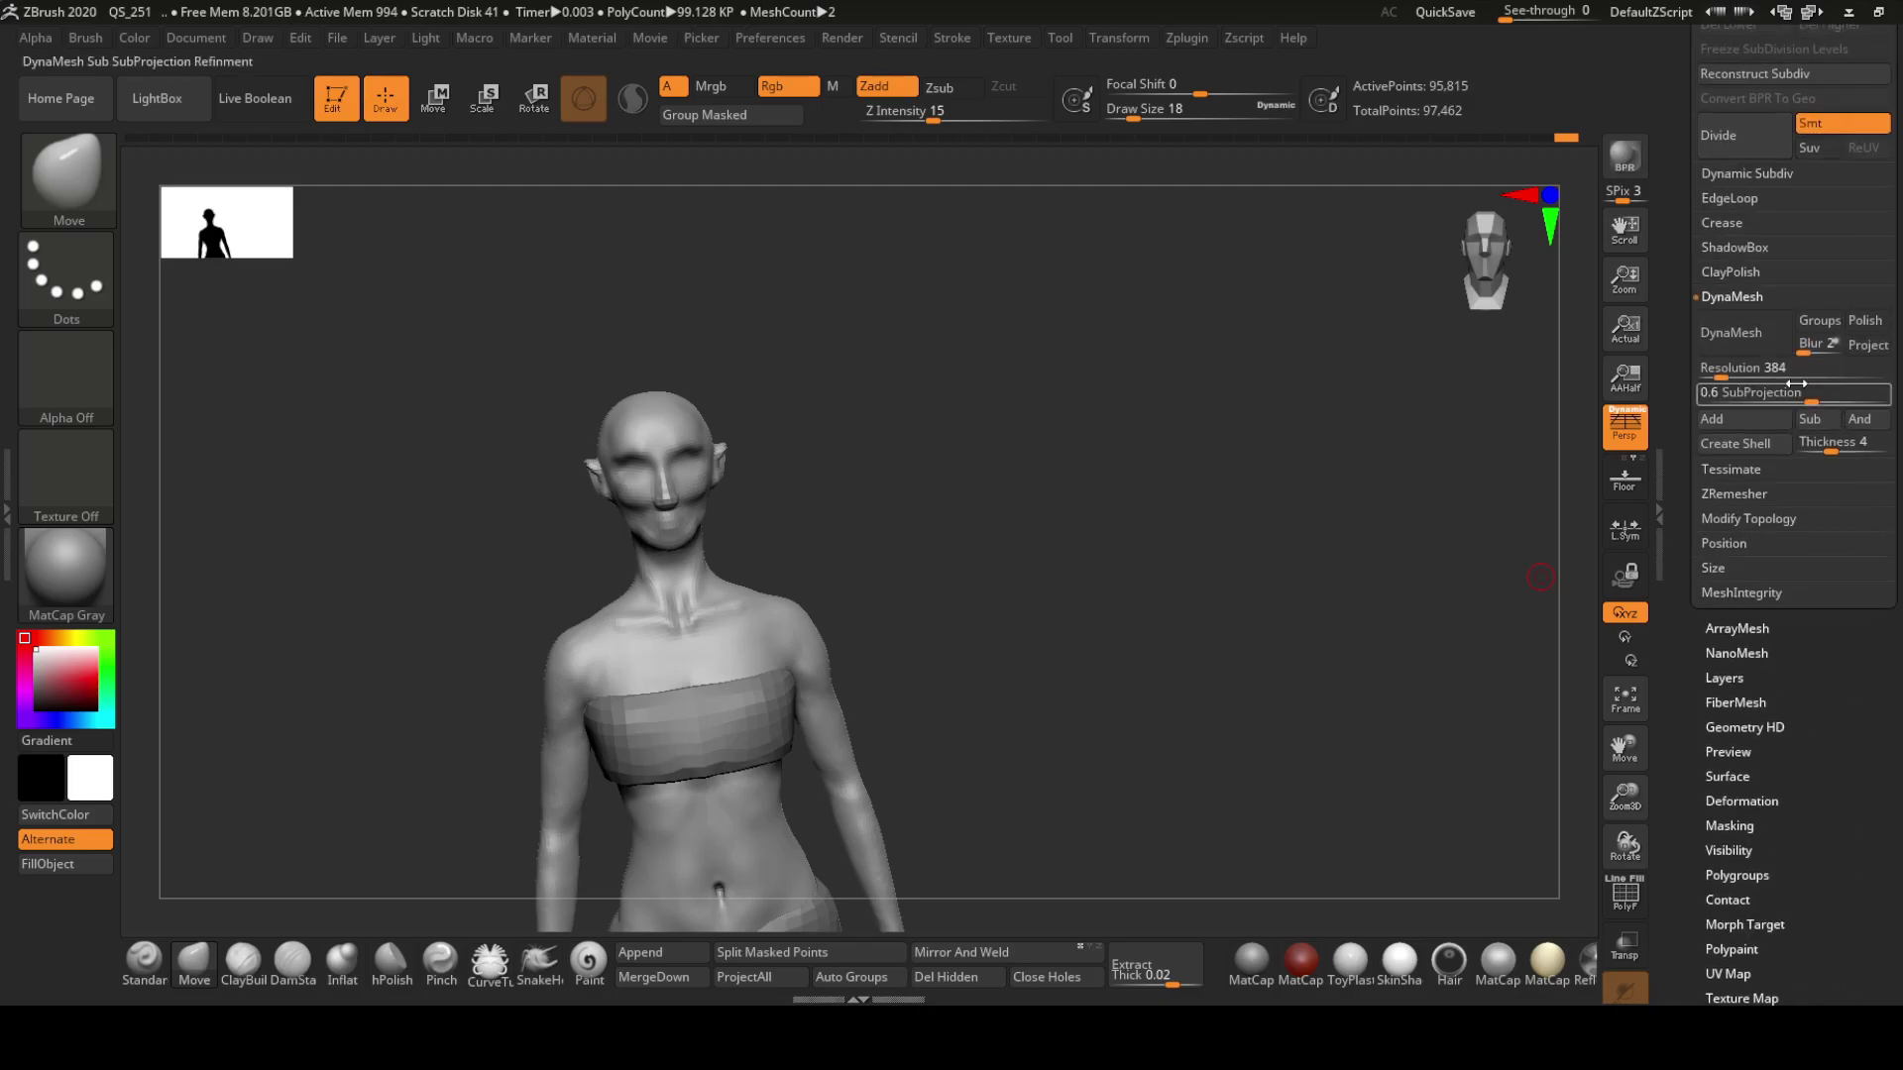
alt+right_drag(892, 492, 650, 425)
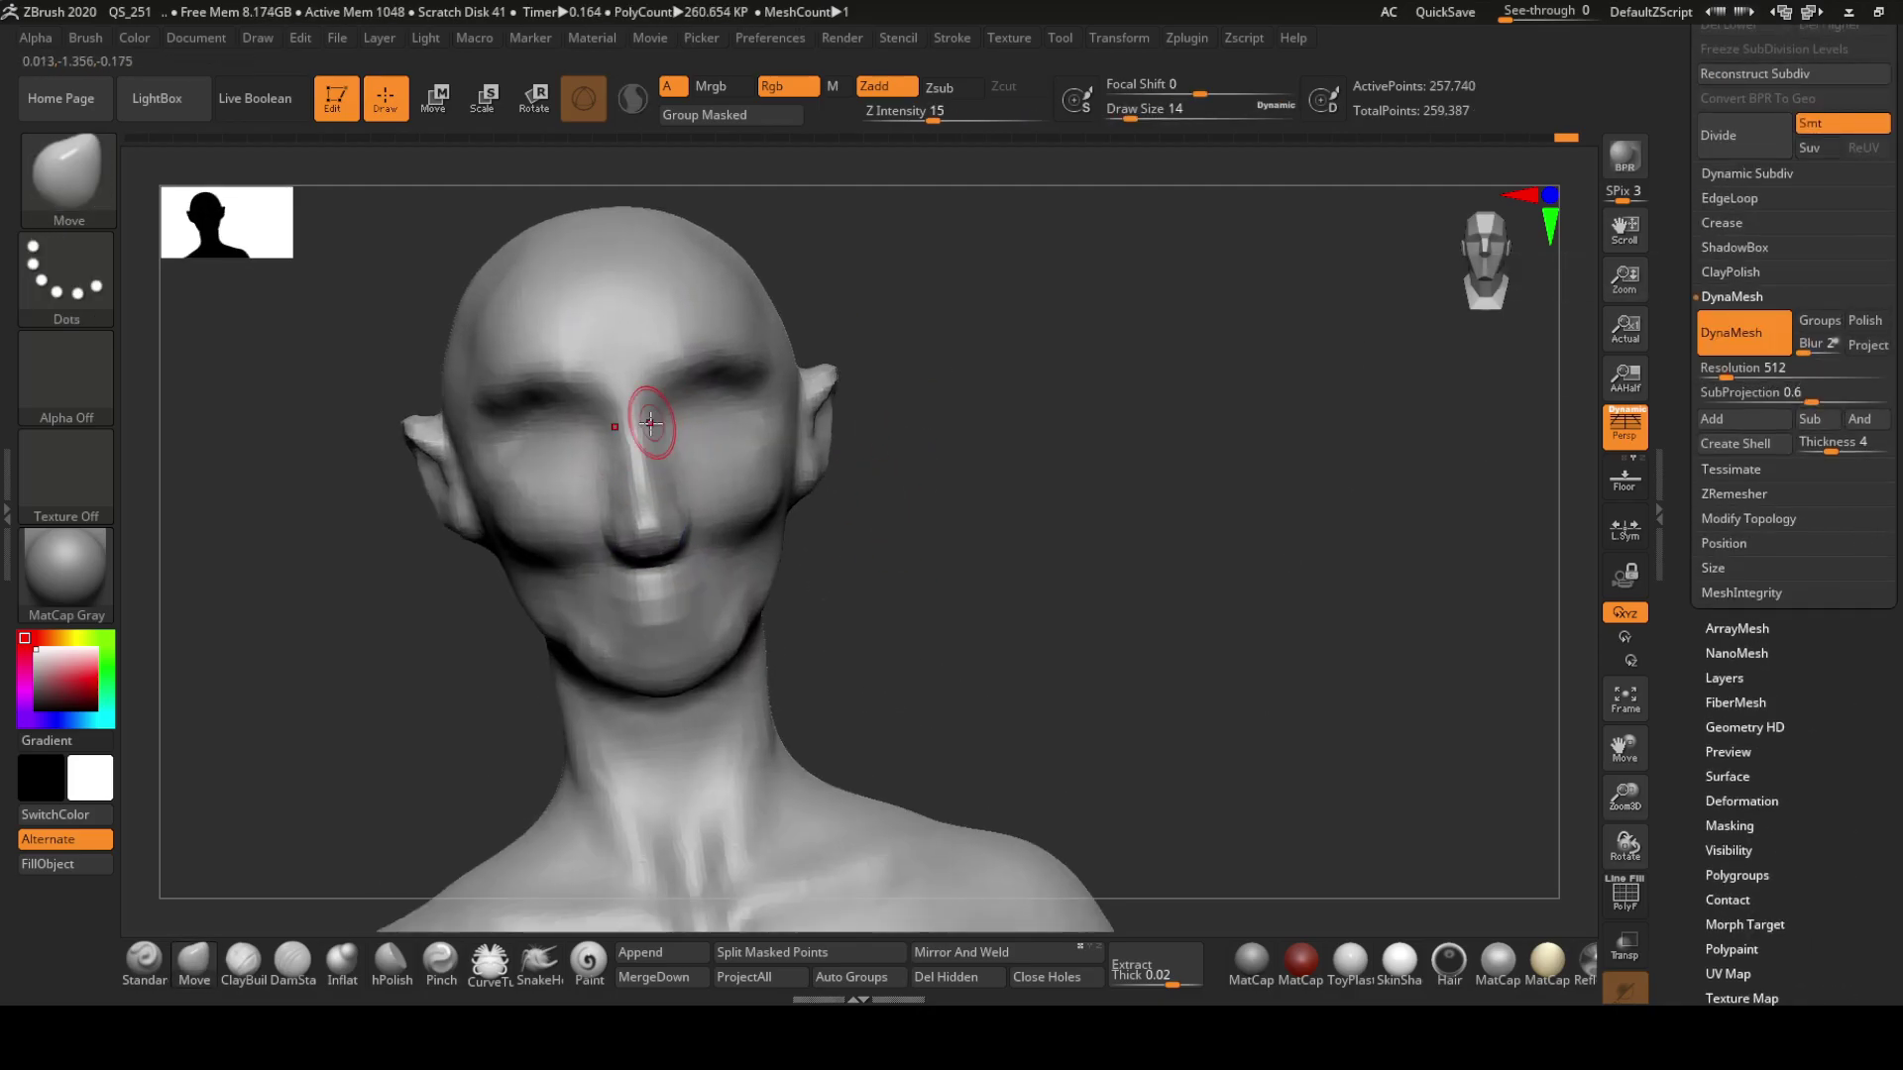
key(b)
key(d)
key(s)
mouse_move(658, 595)
alt+right_down()
mouse_move(687, 634)
mouse_move(852, 615)
mouse_move(632, 583)
mouse_move(693, 624)
mouse_move(813, 614)
mouse_move(719, 571)
mouse_move(728, 532)
alt+right_up()
Build up the lips and cheeks with ClayBuildup, smoothing with Shift
key(b)
key(c)
key(b)
right_drag(678, 519, 835, 531)
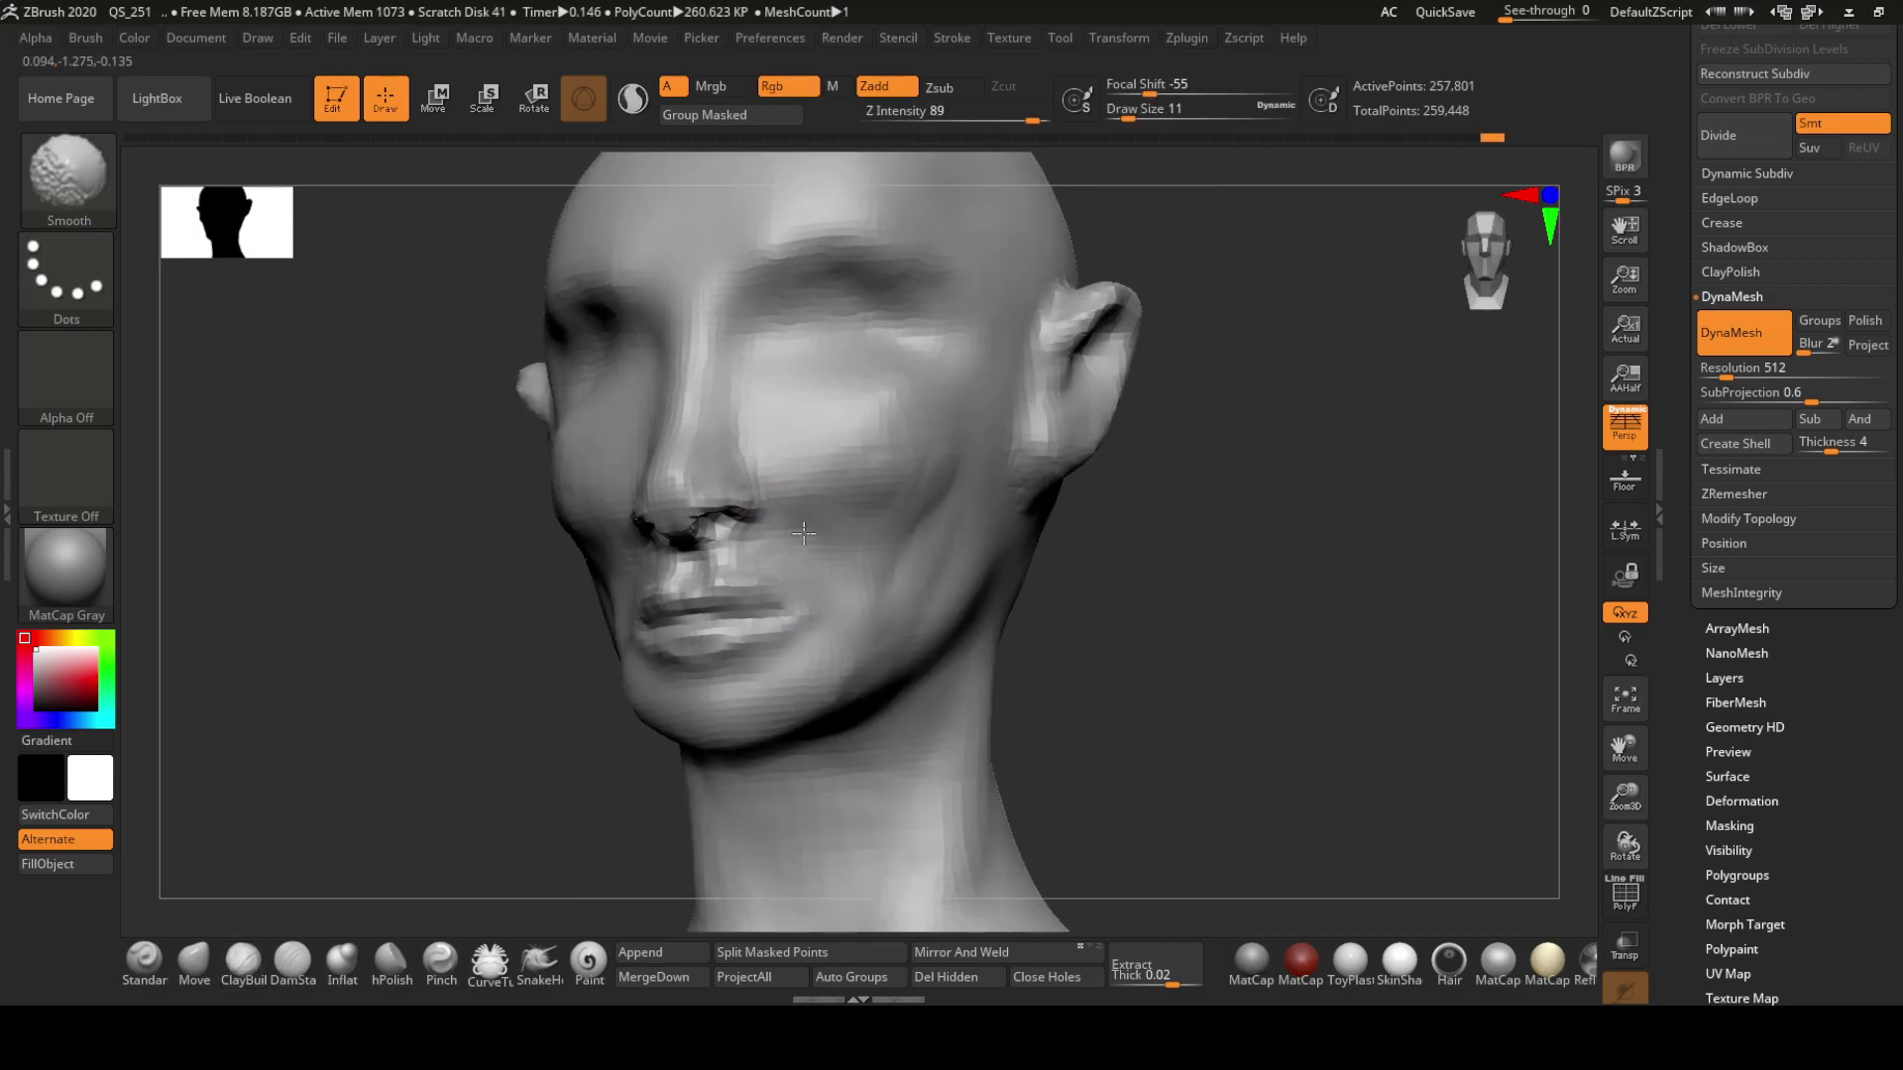
right_drag(975, 489, 968, 601)
key(shift)
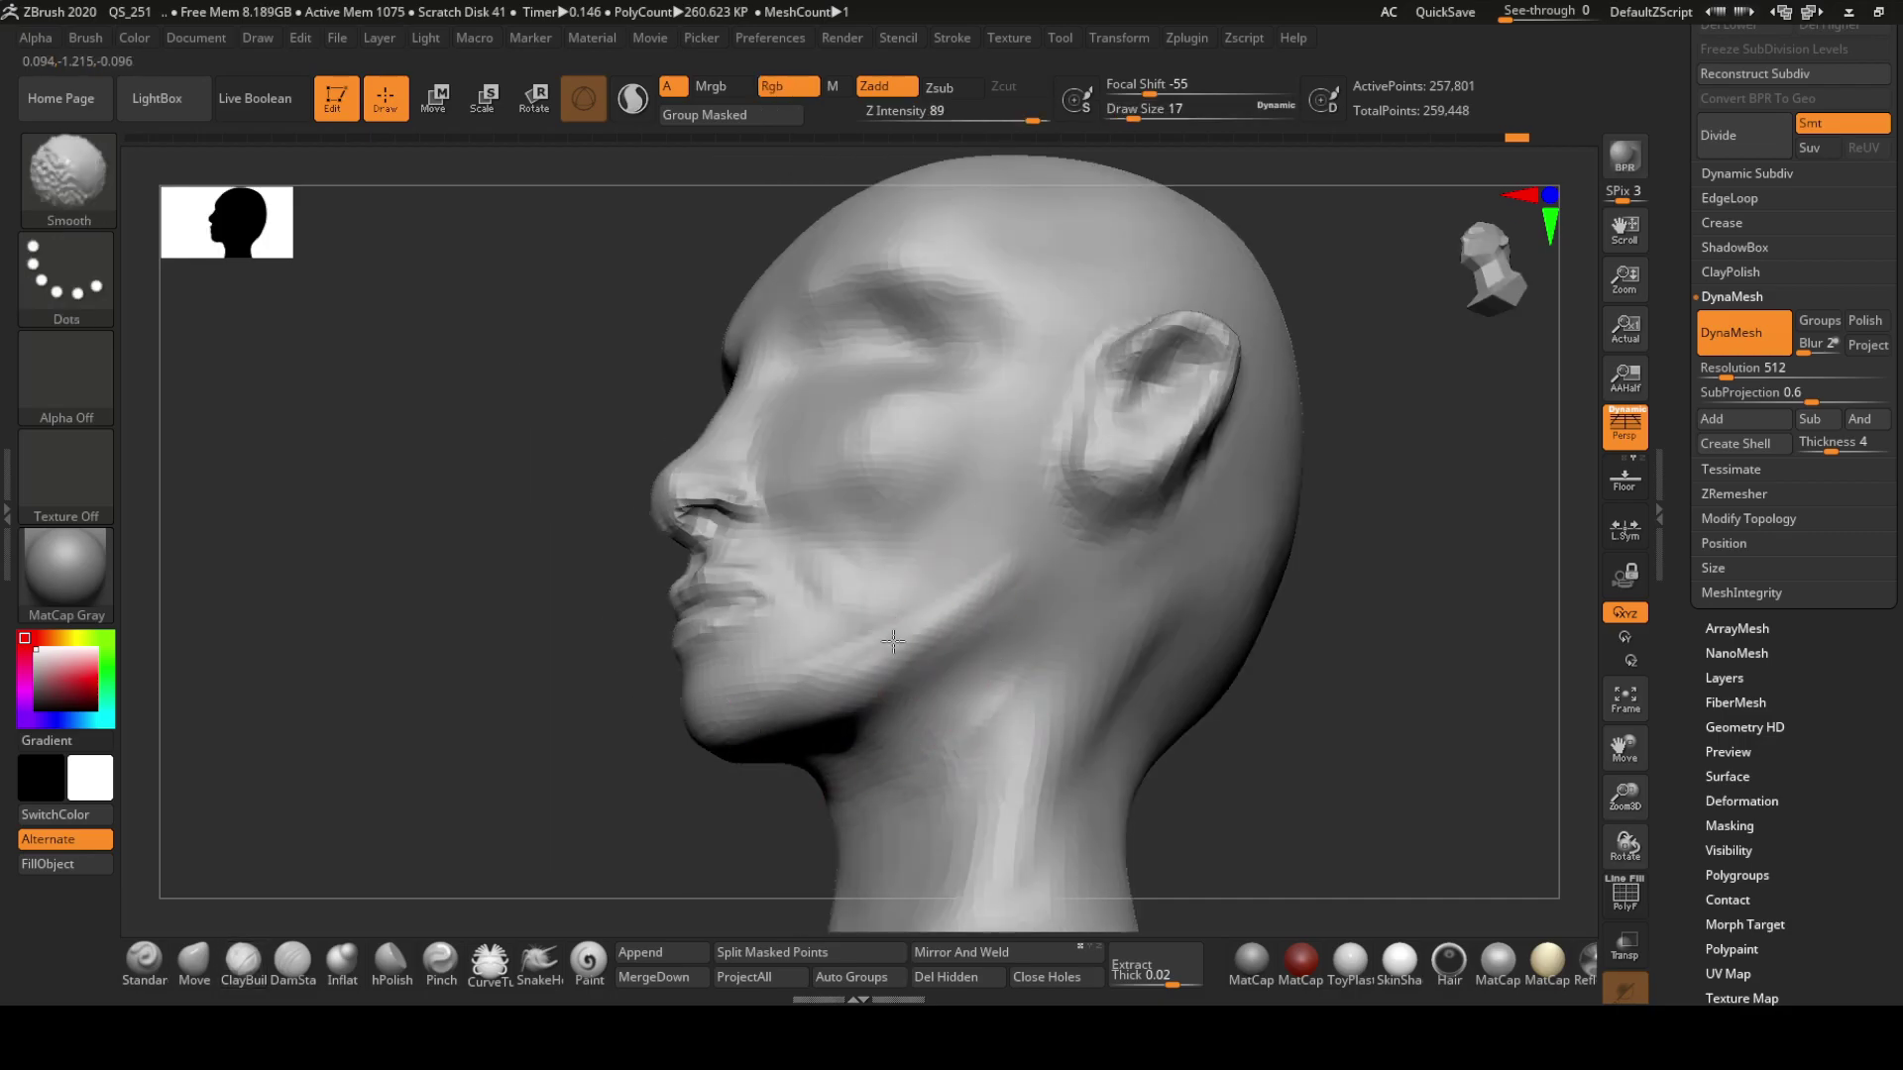
mouse_move(968, 334)
right_down()
mouse_move(849, 572)
mouse_move(979, 673)
mouse_move(892, 594)
mouse_move(926, 459)
mouse_move(1029, 576)
mouse_move(991, 555)
mouse_move(1040, 635)
right_up()
Detail the nostrils and lips at brush sizes 4 and 6, then smooth them
key(s)
click(666, 599)
key(s)
click(903, 557)
key(shift)
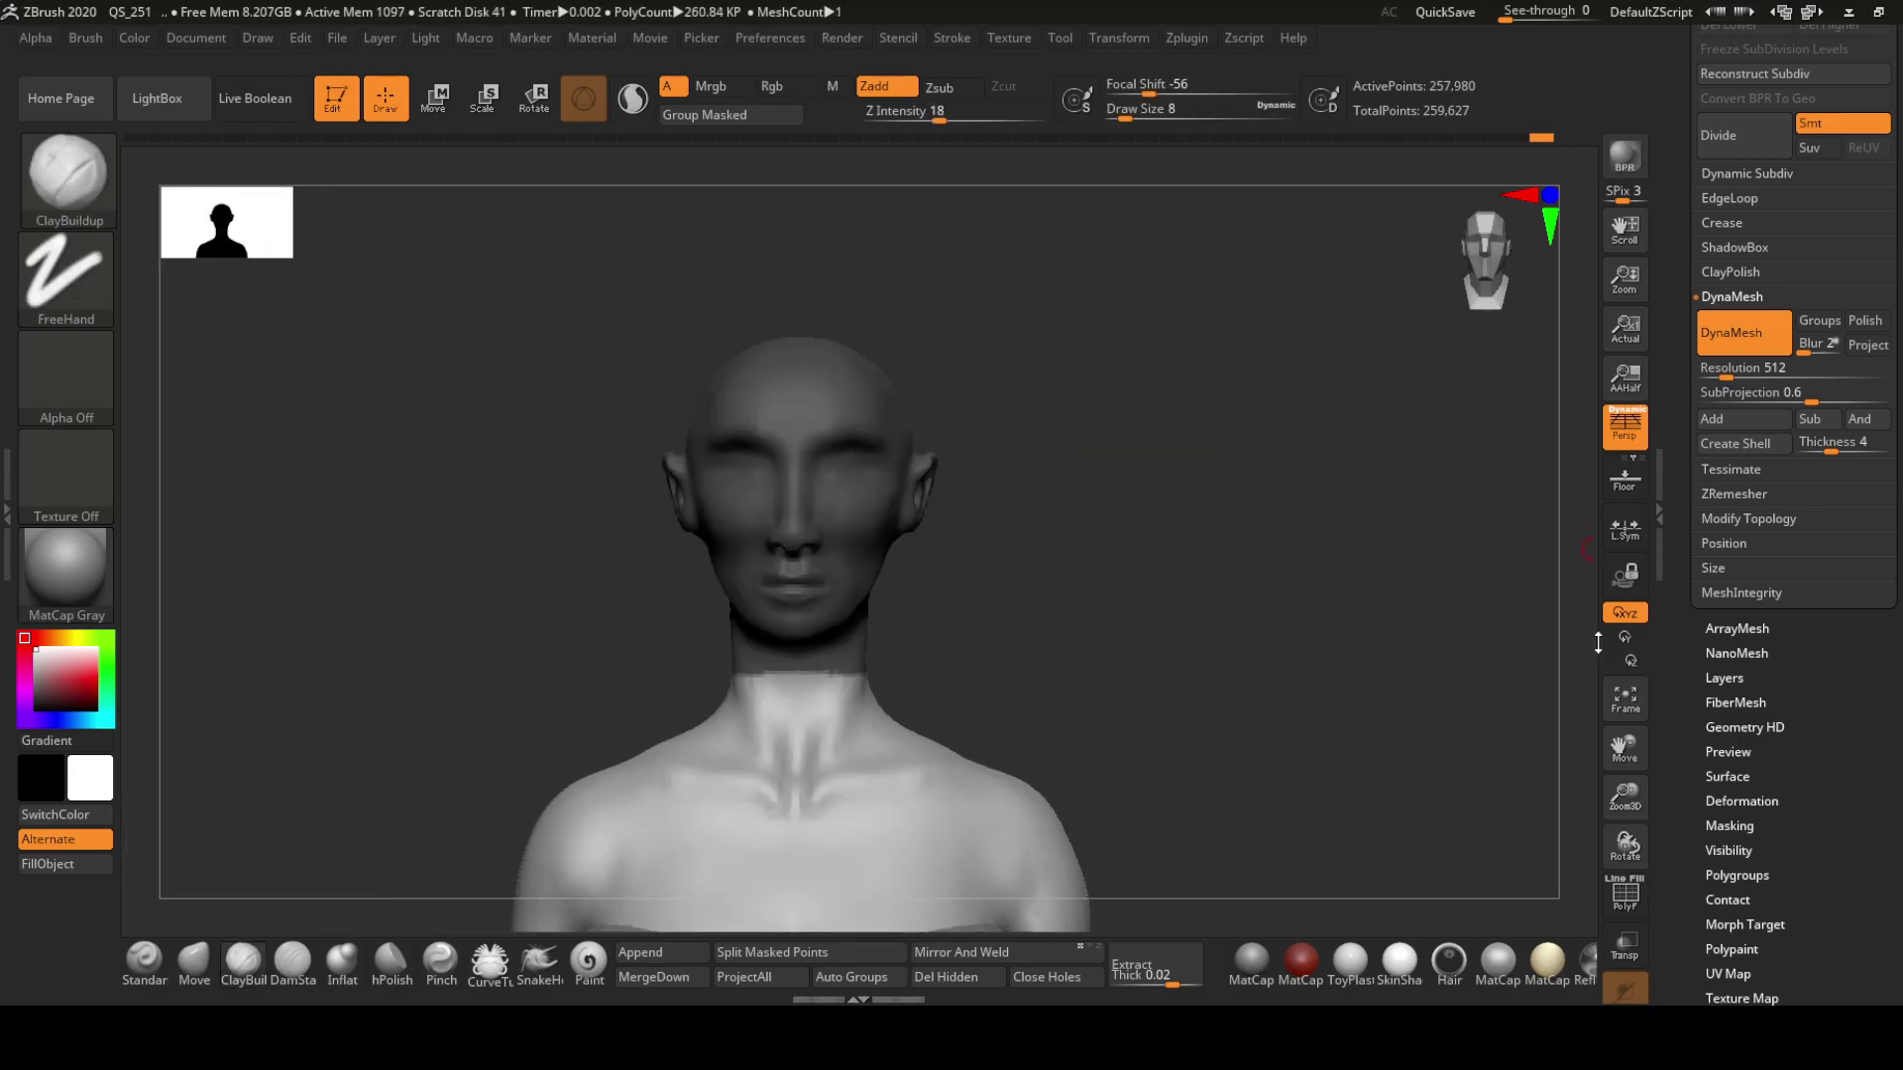
scroll(1896, 428, up, 5)
Split the masked head off into its own subtool, PM3D_Cylinder3D1_3
click(1727, 377)
scroll(1744, 693, down, 3)
click(1726, 725)
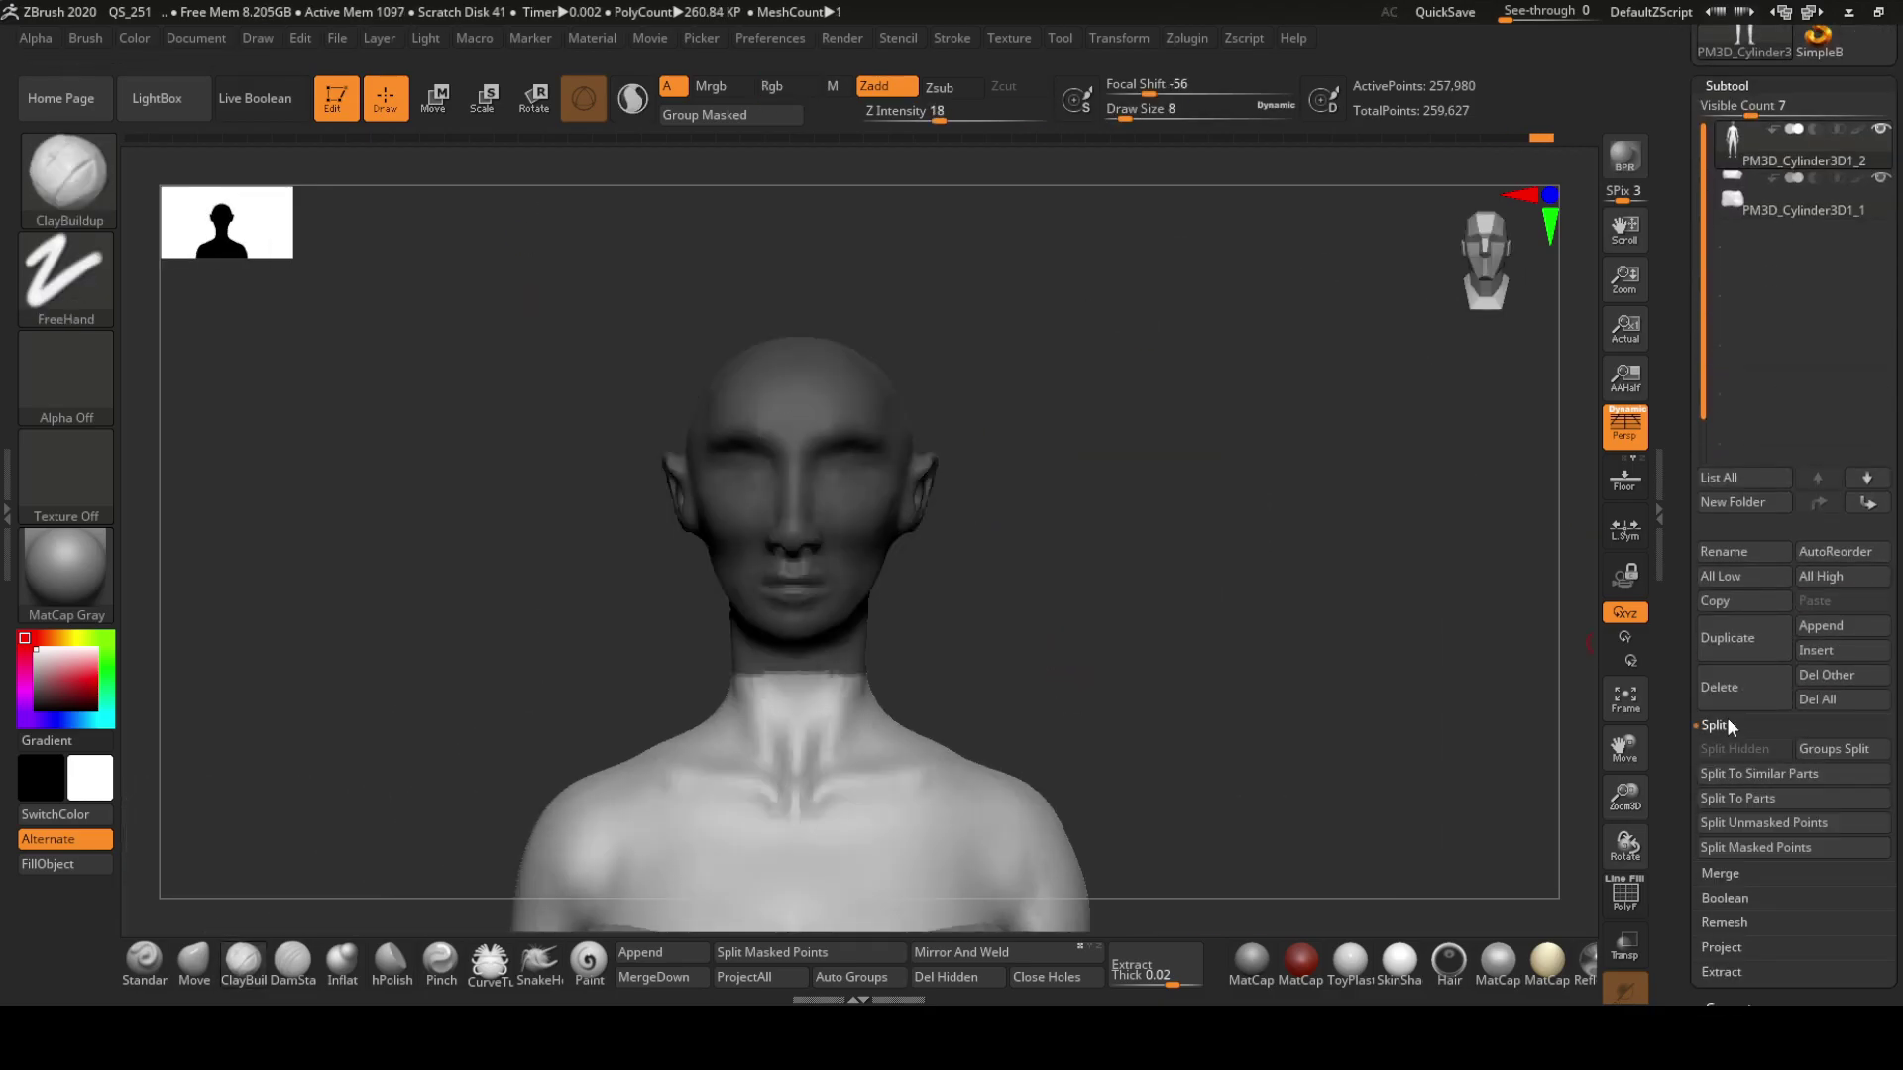
click(1784, 849)
shift+drag(1089, 335, 998, 790)
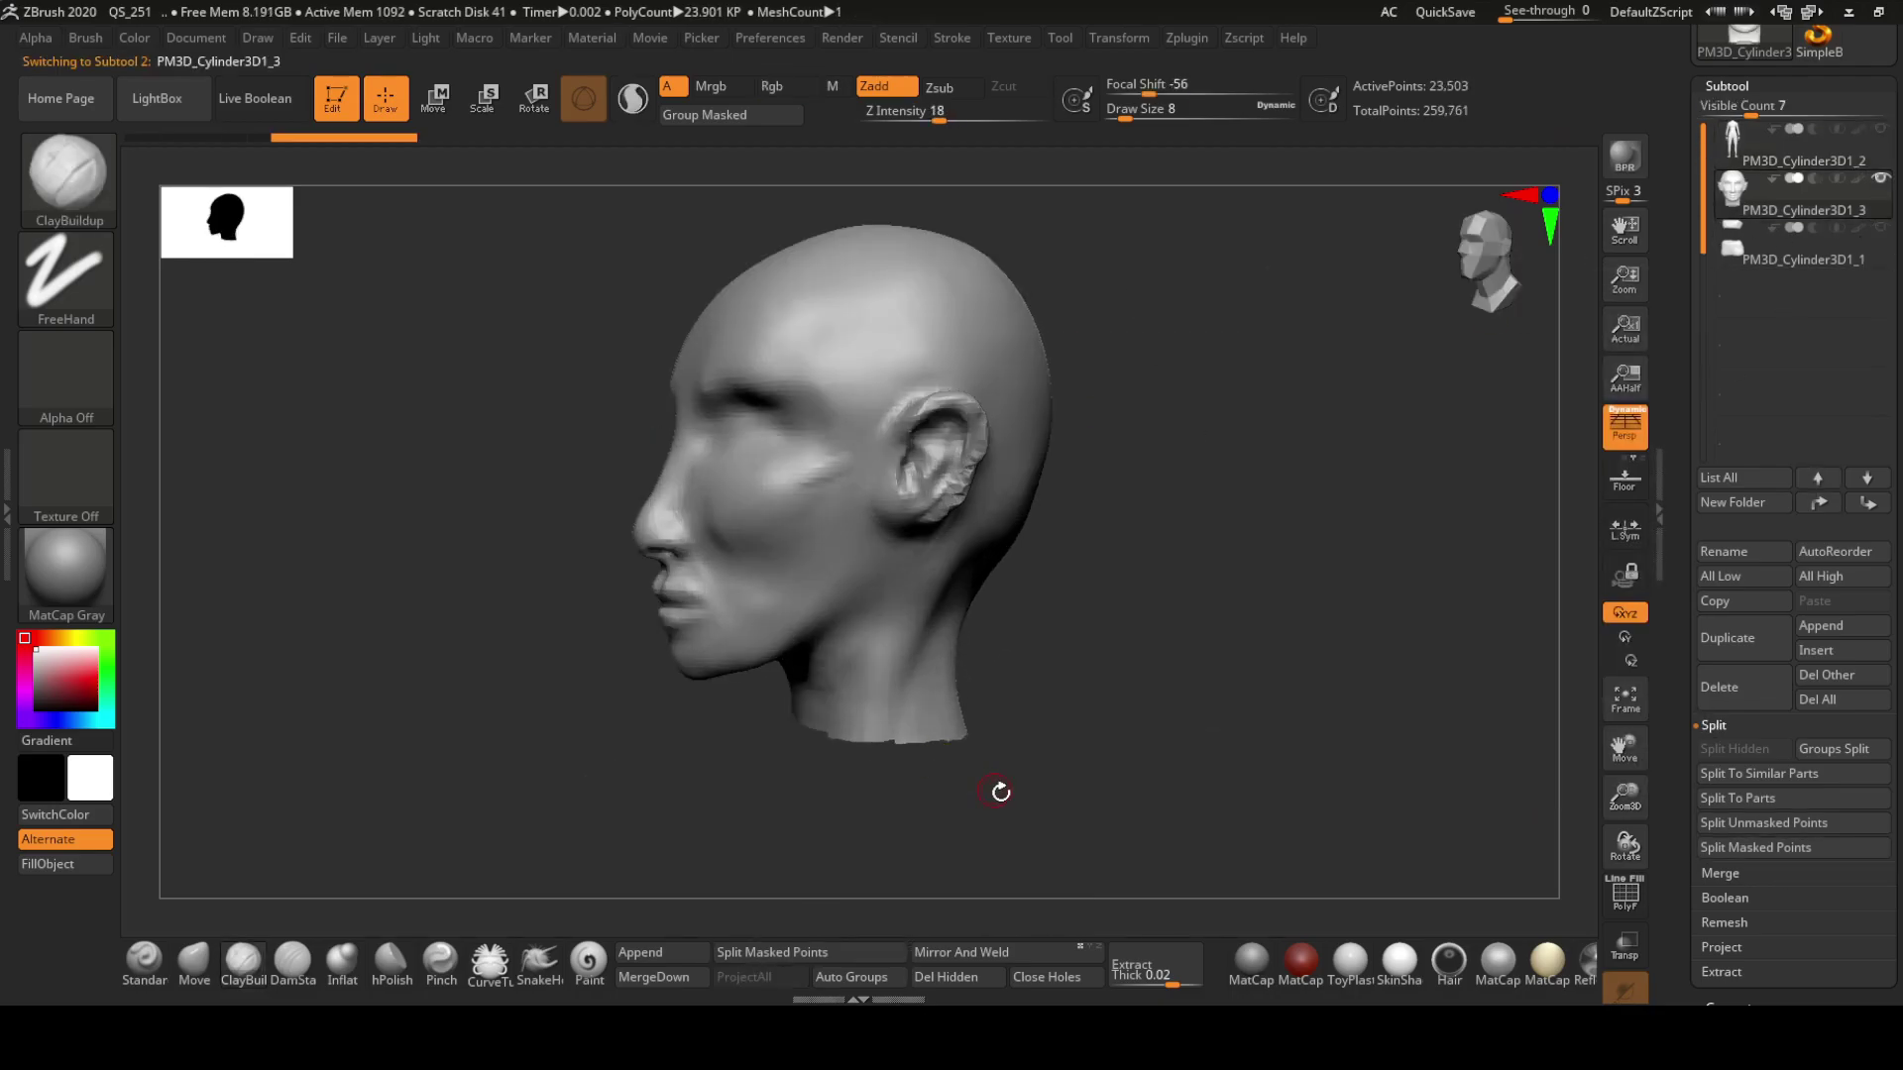
Shape the nose and face in profile with an enlarged Move brush
key(b)
key(d)
key(s)
key(b)
key(m)
key(v)
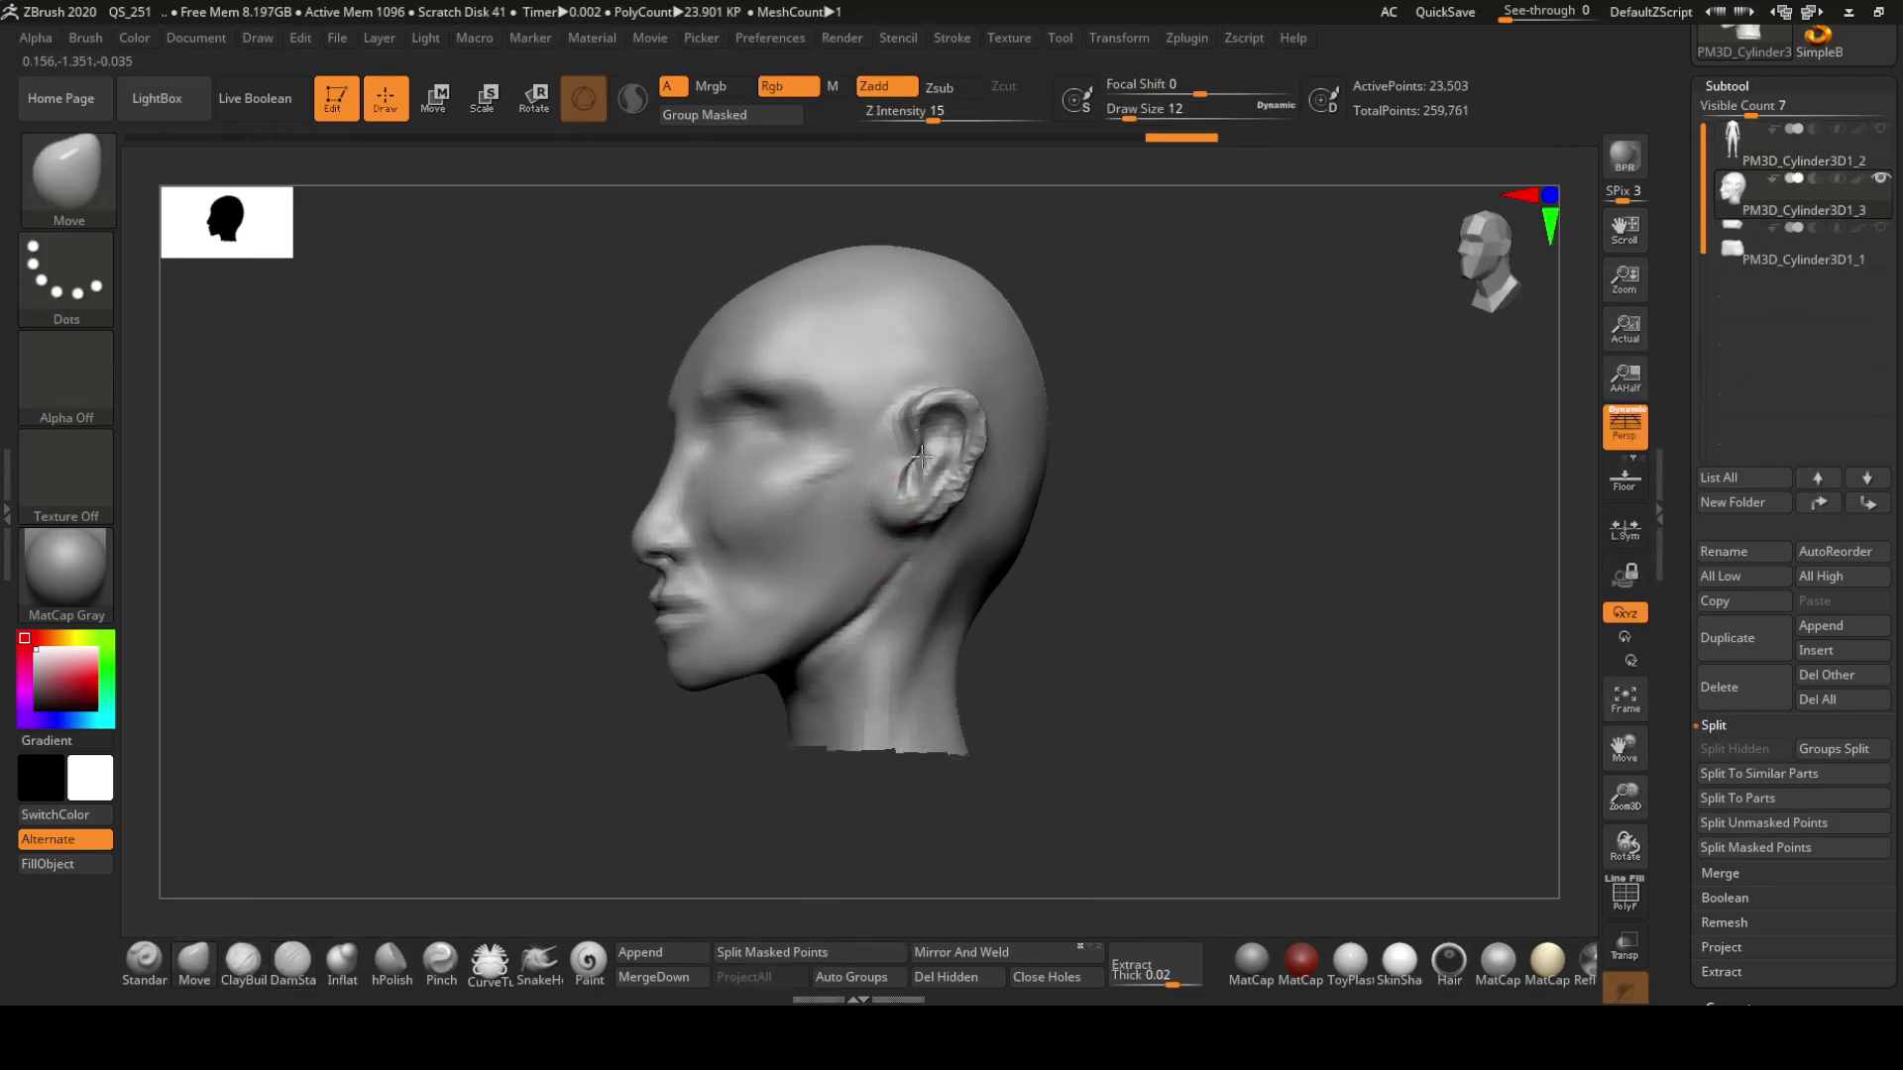
key(s)
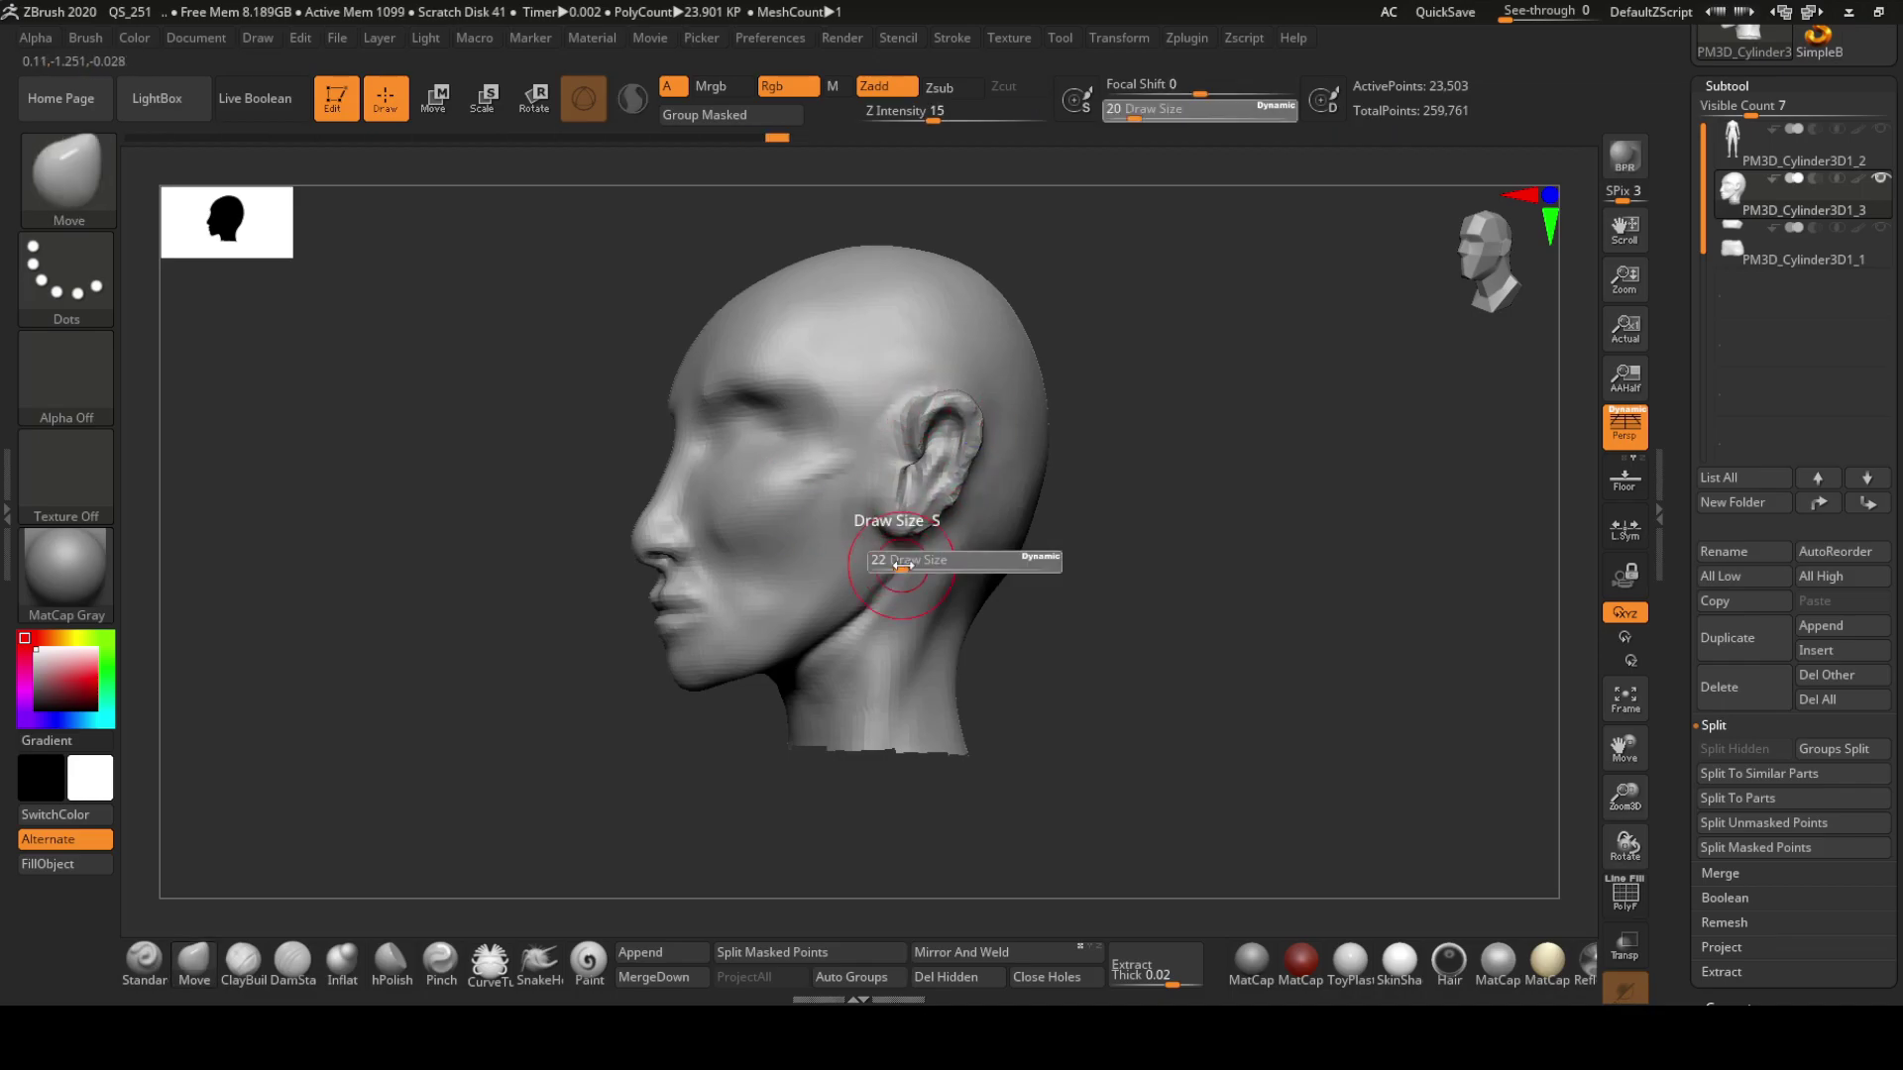
drag(907, 540, 926, 540)
alt+drag(648, 731, 663, 554)
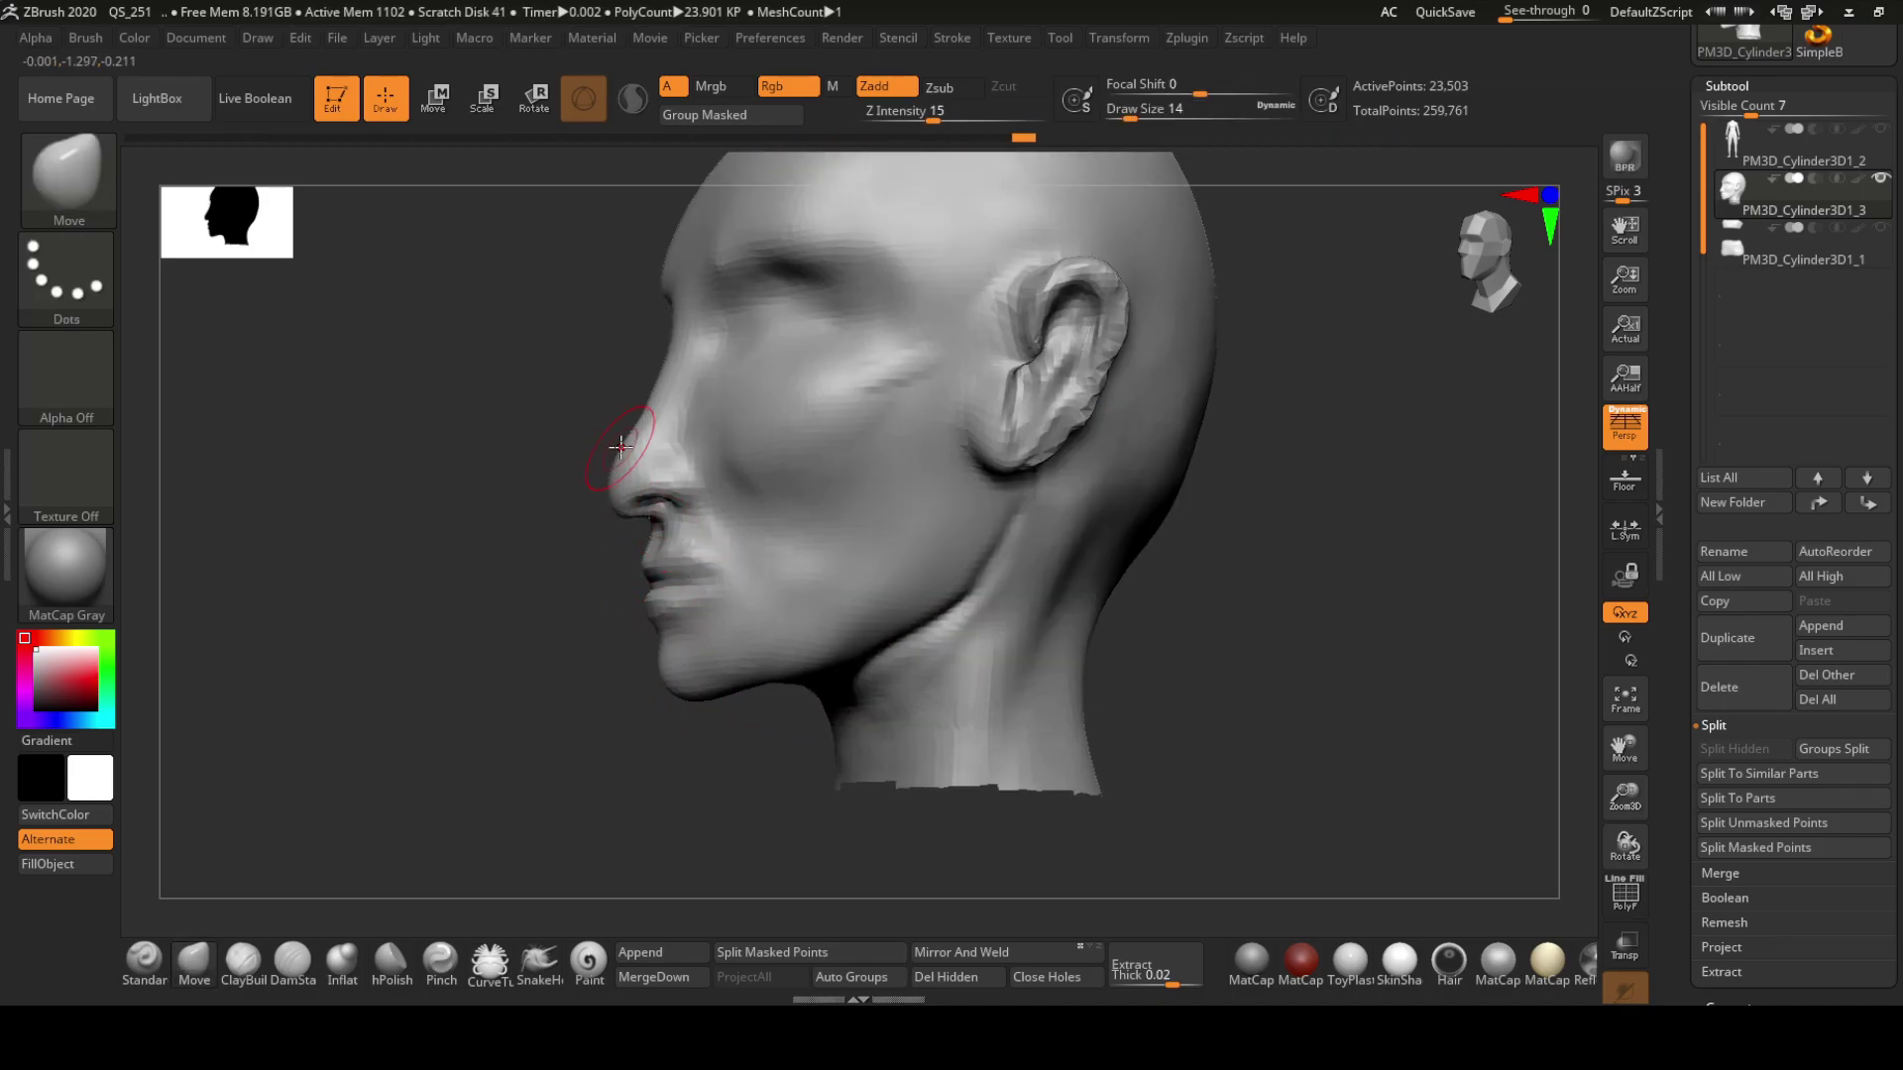
alt+drag(712, 299, 773, 366)
drag(629, 505, 789, 498)
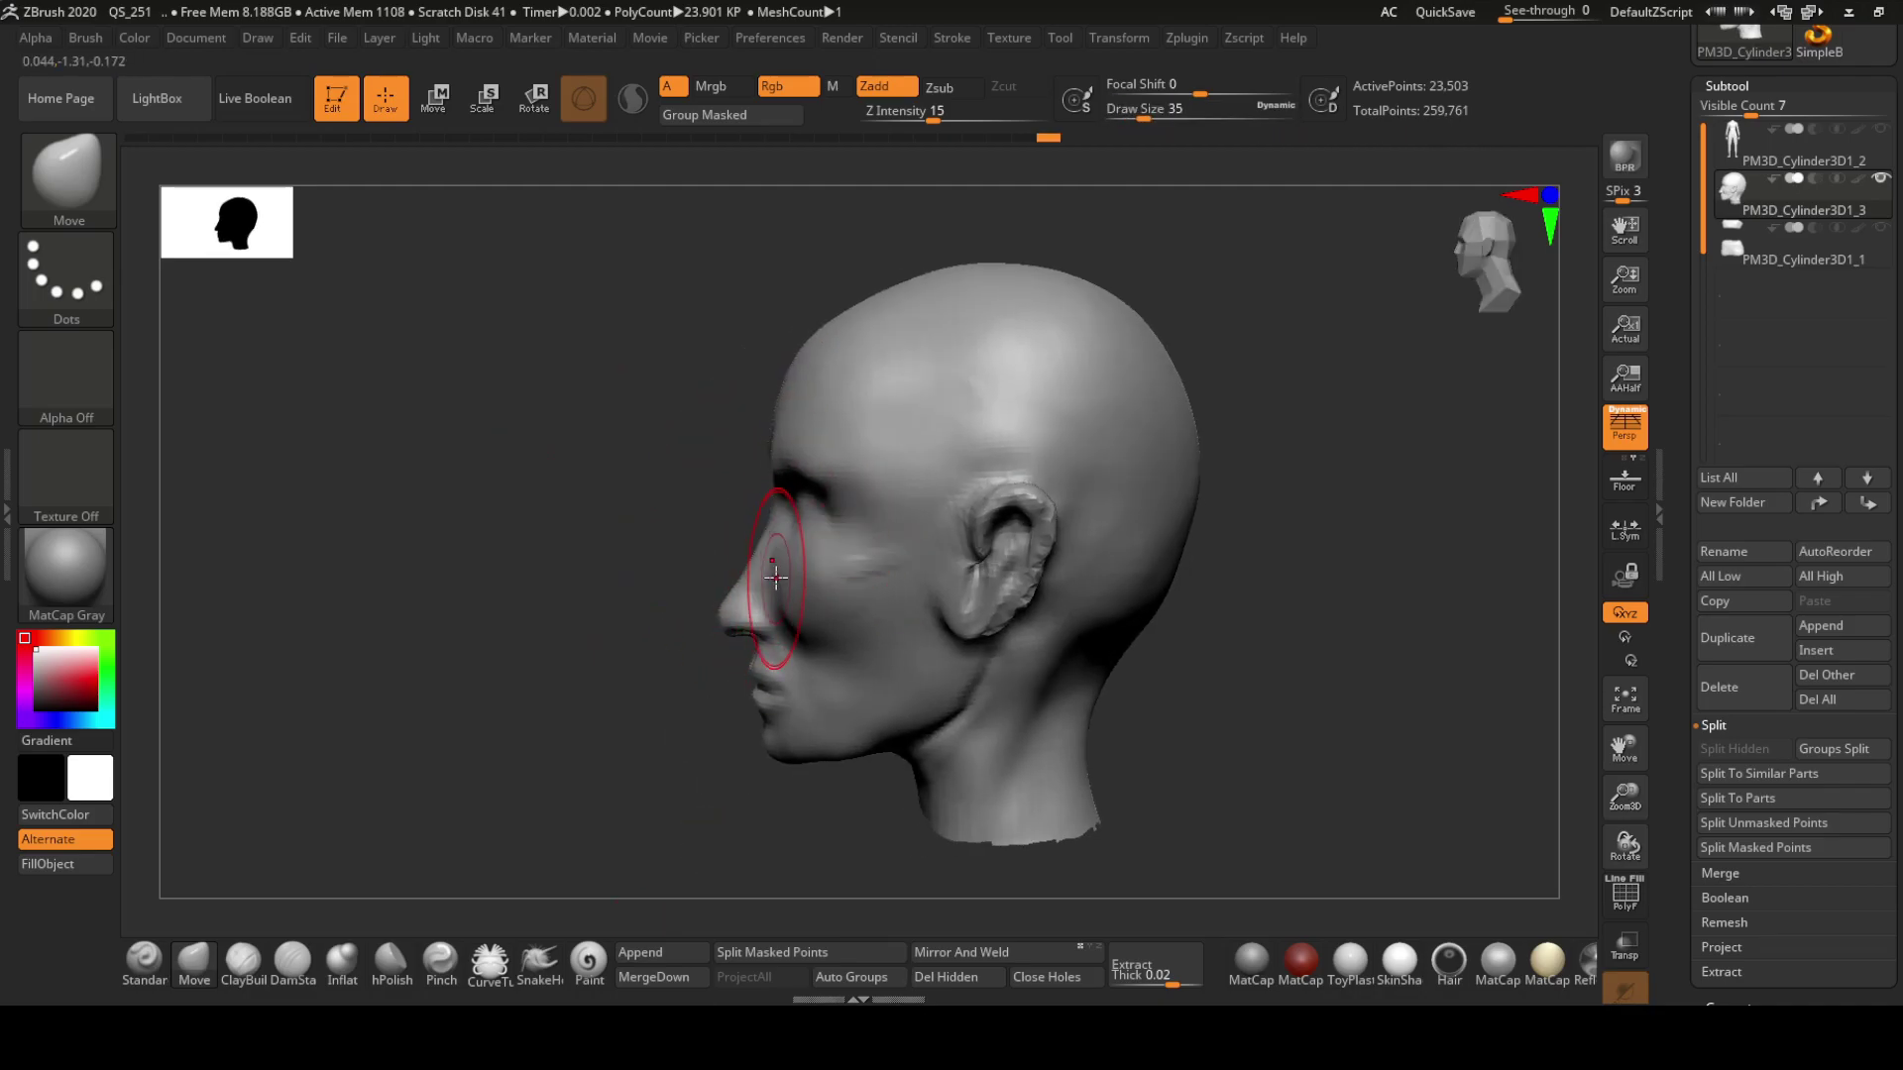
Carve brow and cheek creases with DamStandard and push forms with Move from the front
key(b)
key(d)
key(s)
mouse_move(775, 576)
right_down()
mouse_move(801, 571)
mouse_move(789, 697)
right_up()
key(b)
key(m)
key(v)
key(s)
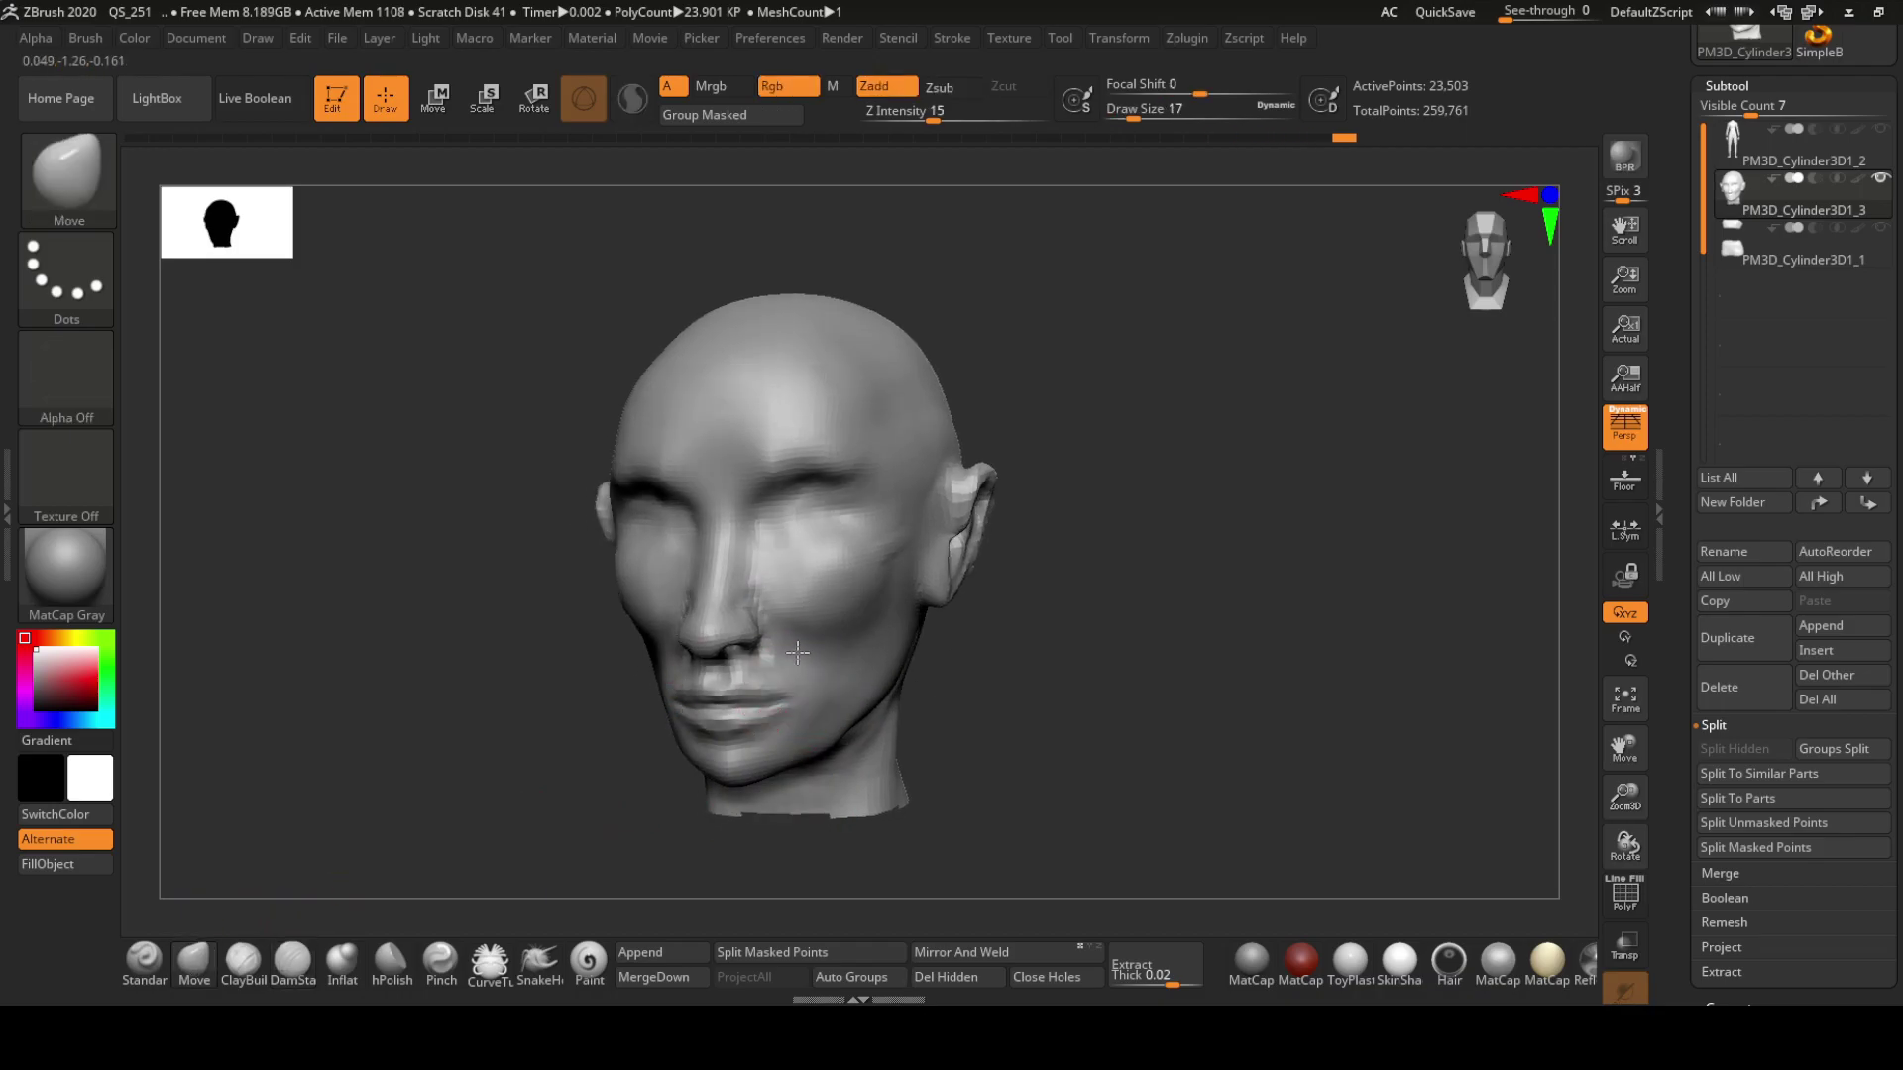
mouse_move(827, 634)
right_down()
mouse_move(637, 574)
mouse_move(803, 540)
mouse_move(982, 647)
mouse_move(776, 548)
mouse_move(828, 353)
mouse_move(1032, 281)
mouse_move(770, 420)
mouse_move(956, 318)
mouse_move(1010, 496)
right_up()
Set brush size 20 and remesh the head with DynaMesh at resolution 1024
scroll(1784, 495, down, 5)
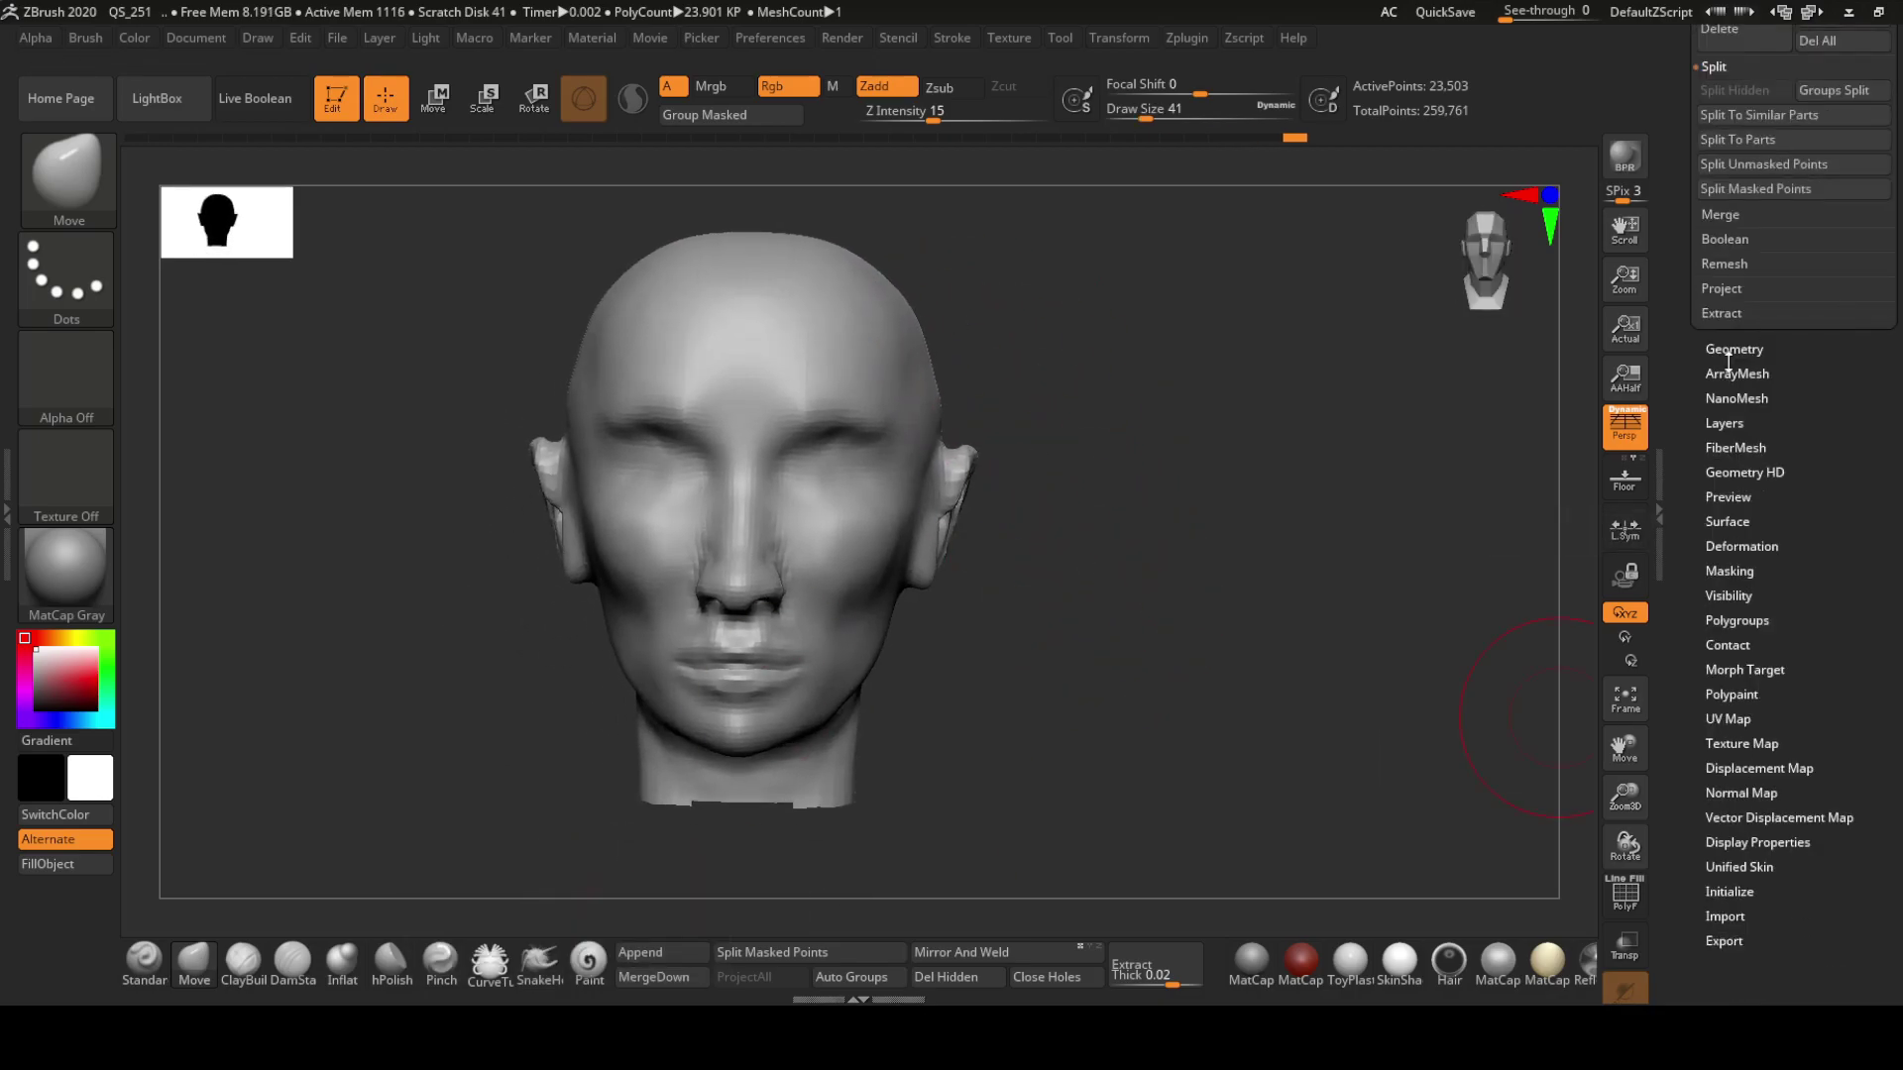
click(1735, 347)
key(s)
drag(913, 467, 896, 462)
right_drag(897, 462, 879, 479)
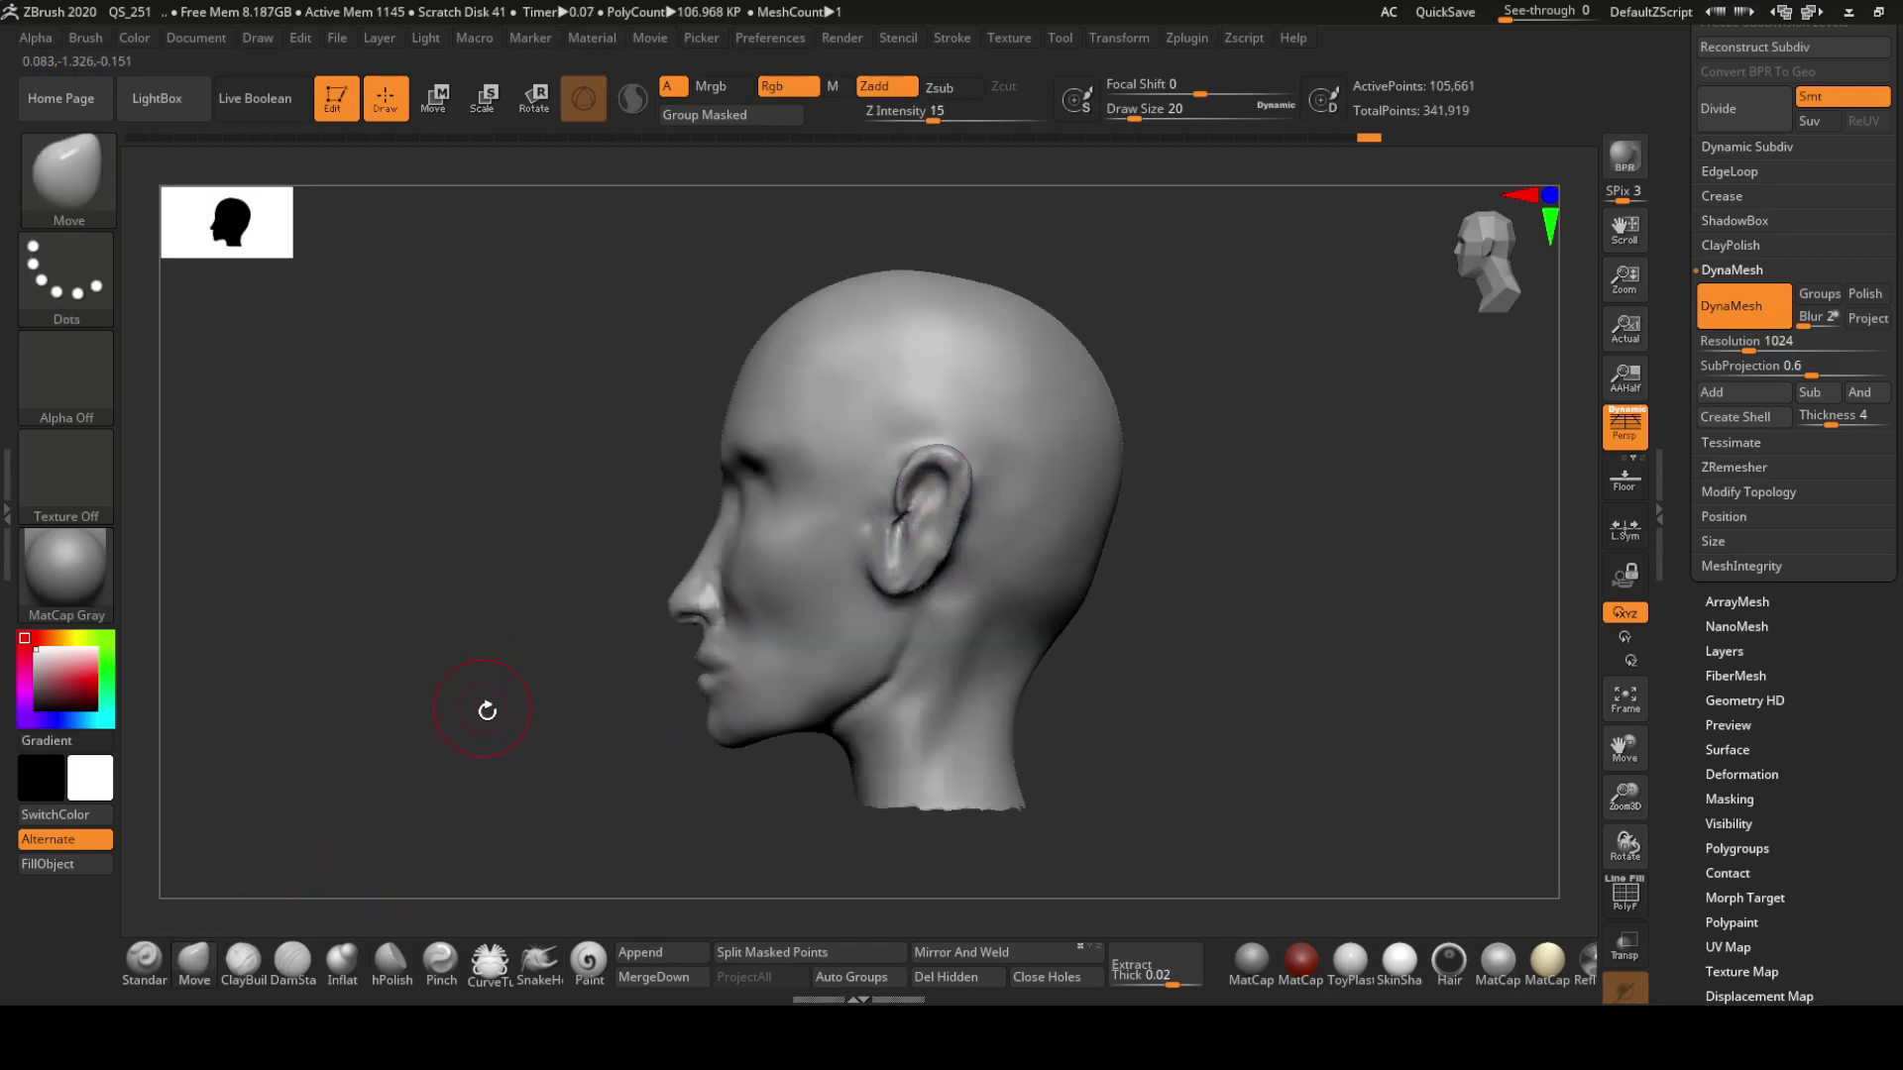
key(s)
drag(485, 710, 710, 607)
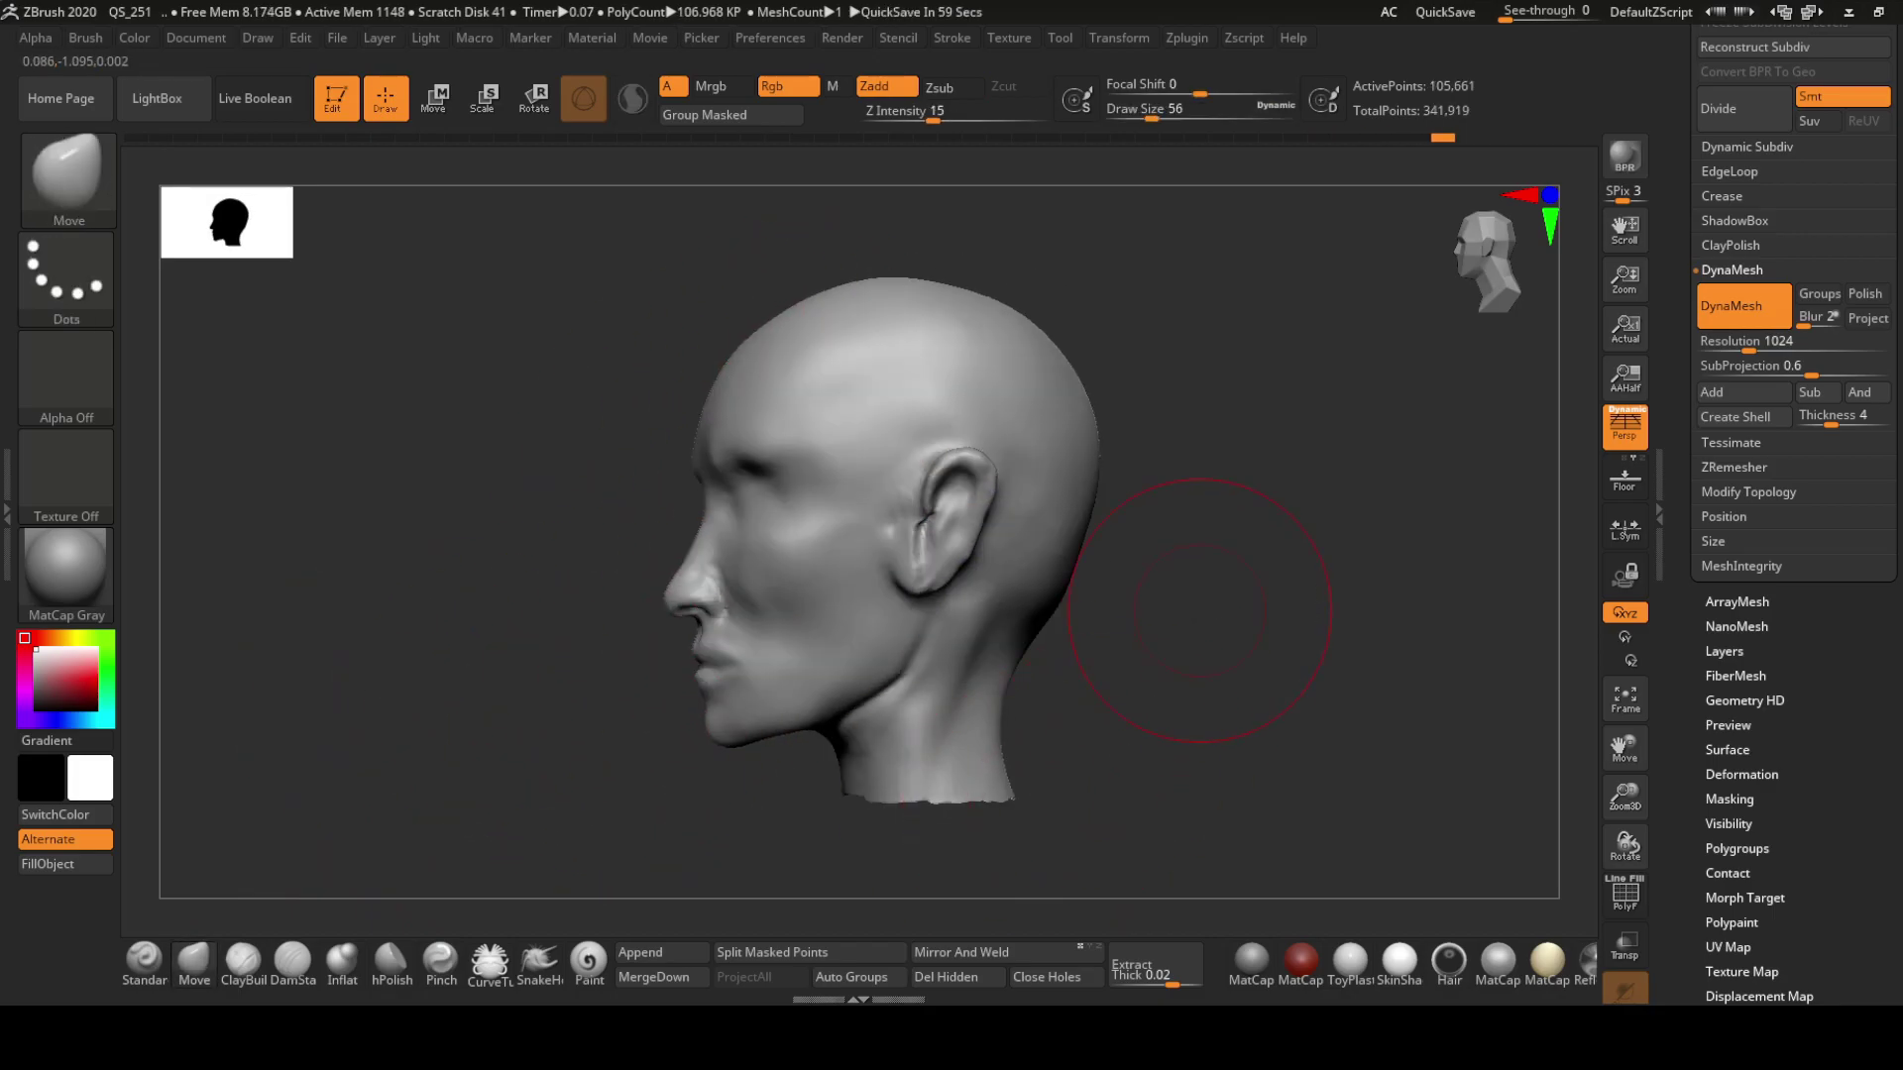
drag(1231, 595, 892, 614)
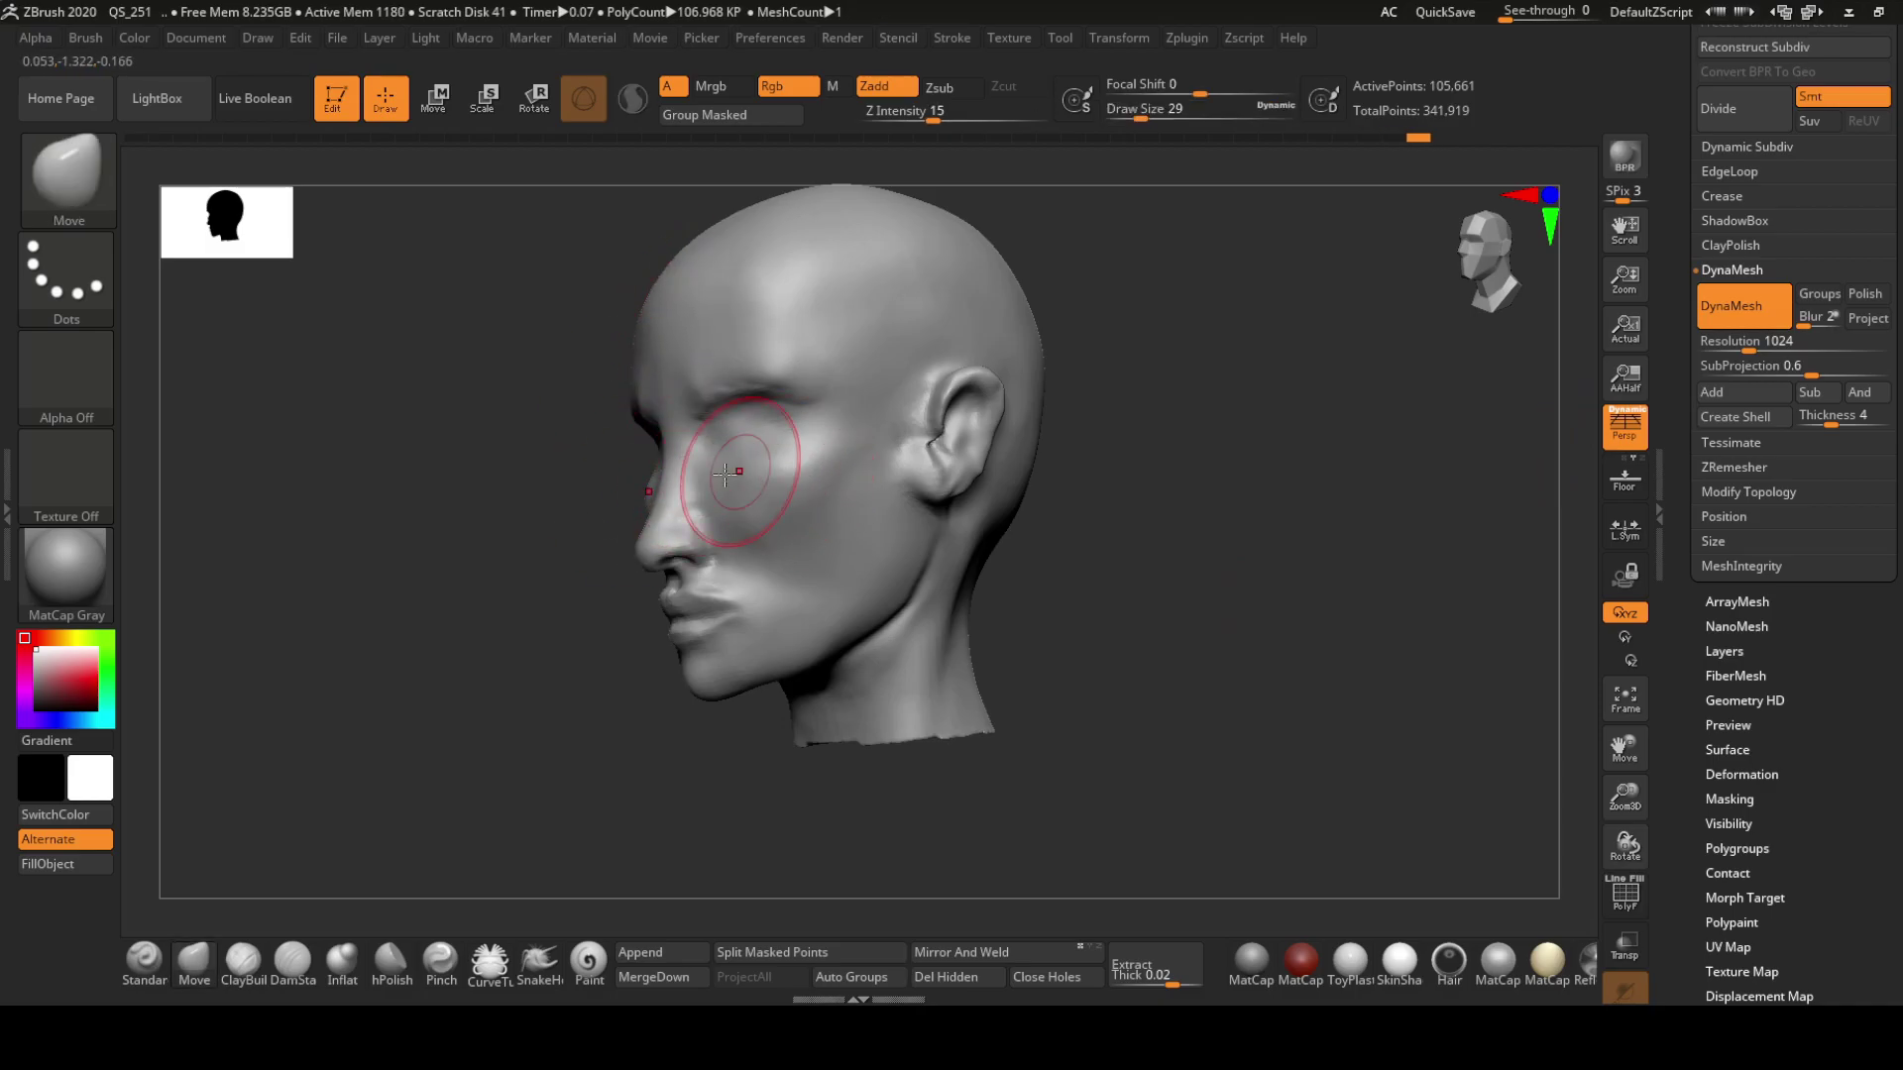
Carve the eye socket with DamStandard and build up the lips with ClayBuildup
click(307, 964)
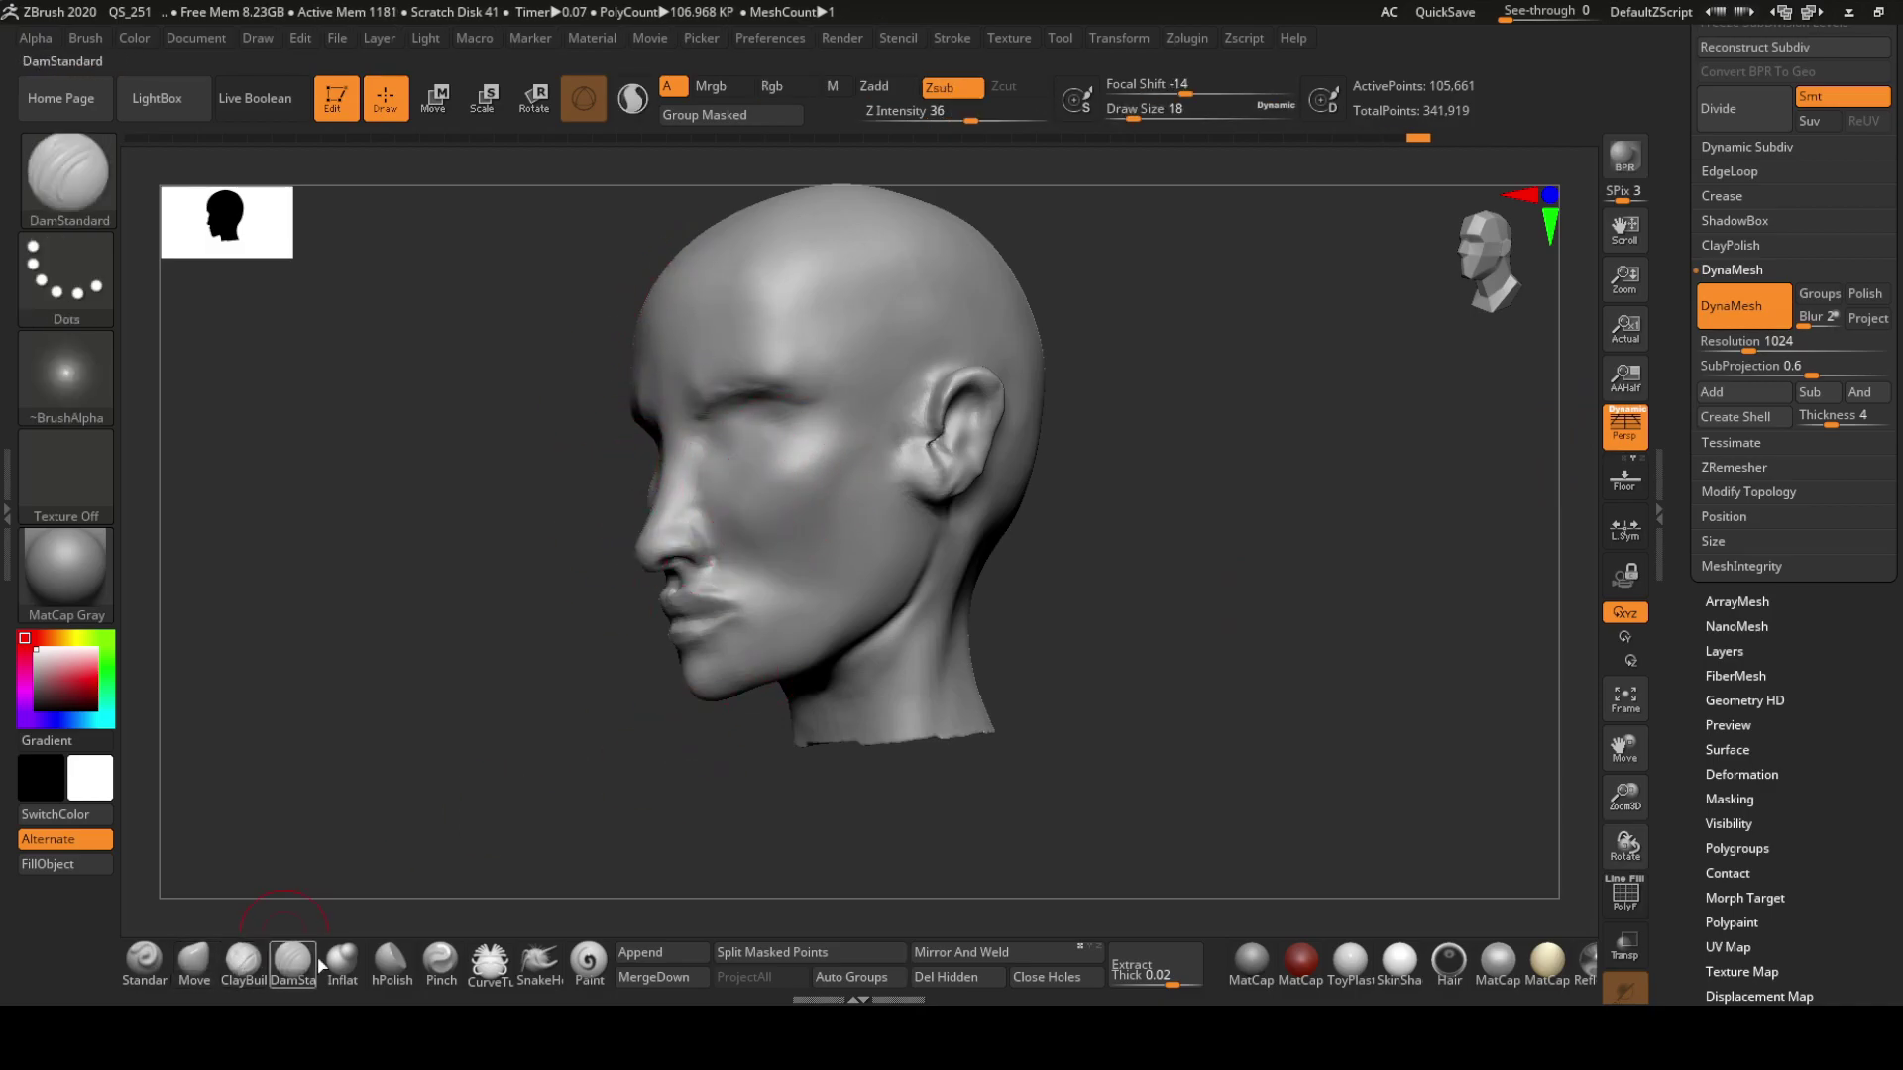
key(b)
key(c)
key(b)
Refine the chin with Move, DamStandard and Inflat, then overlay the side-profile reference photo
key(b)
key(m)
key(v)
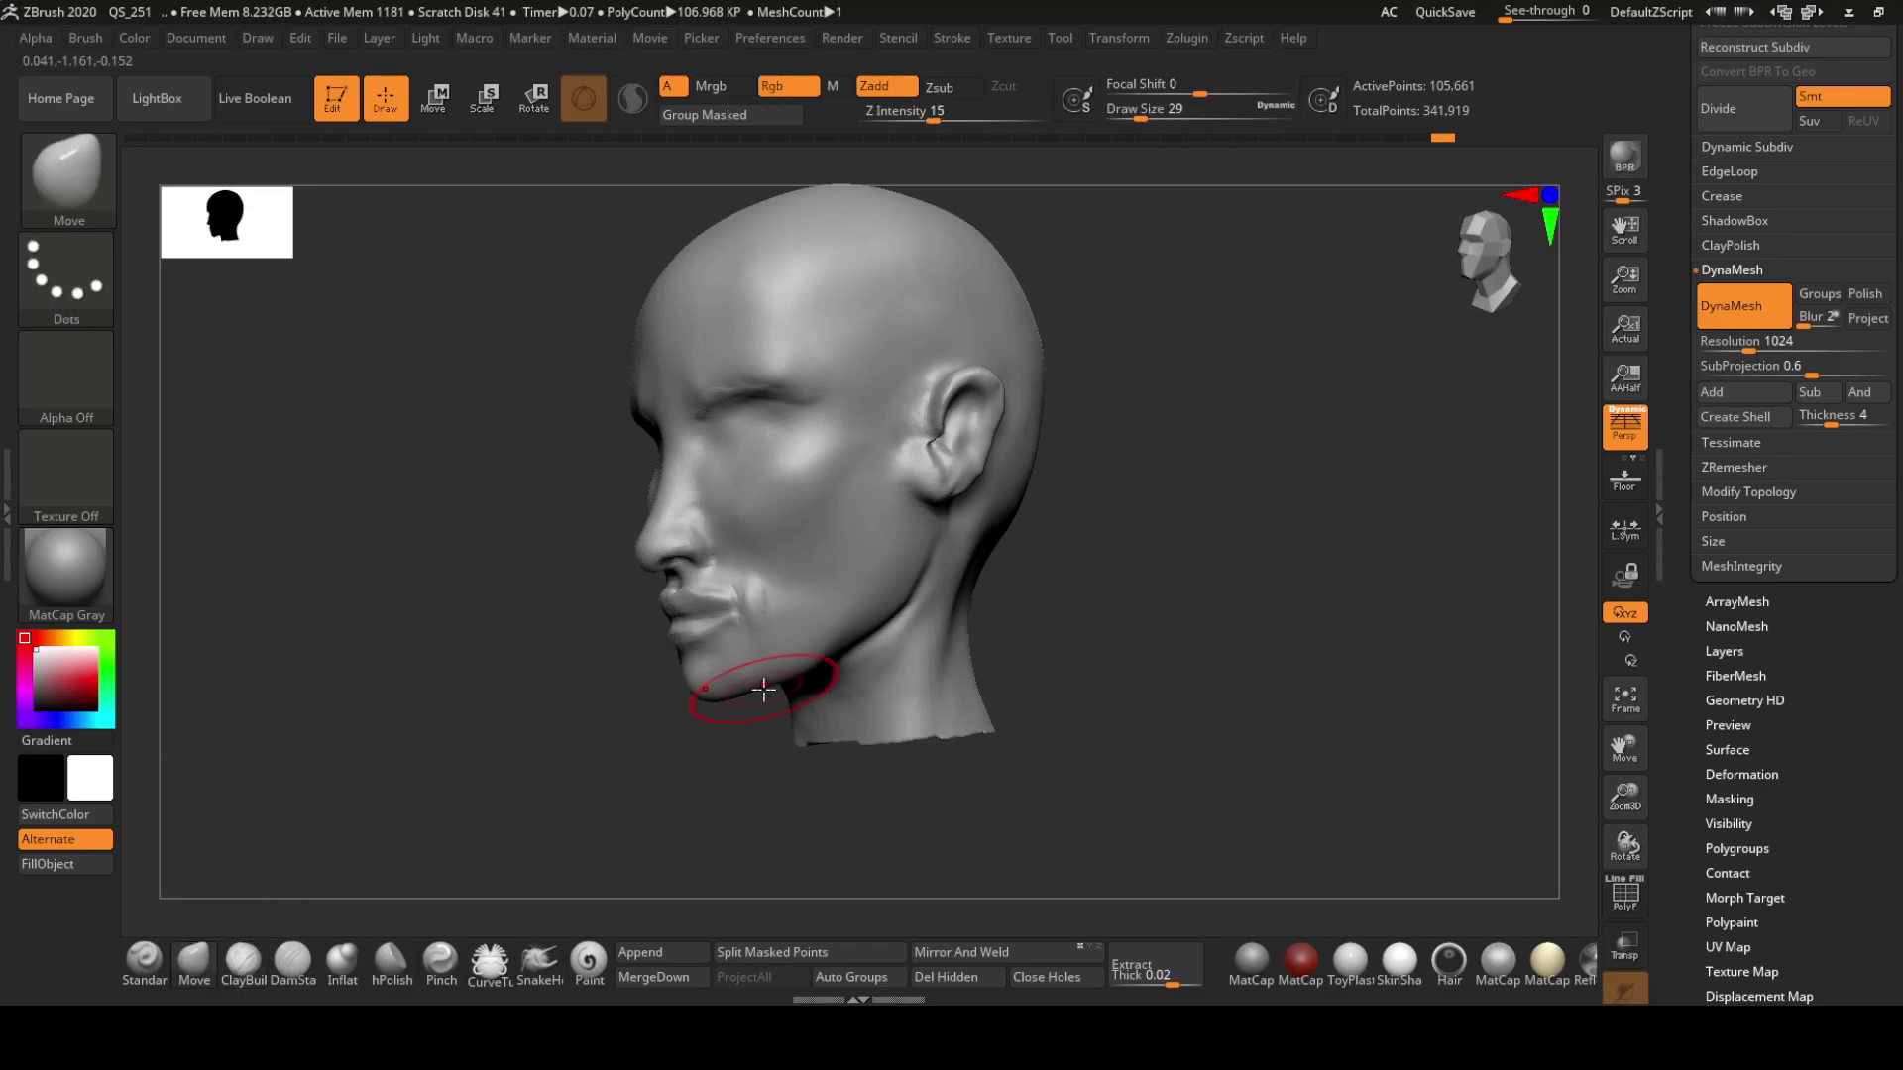
key(b)
key(d)
key(s)
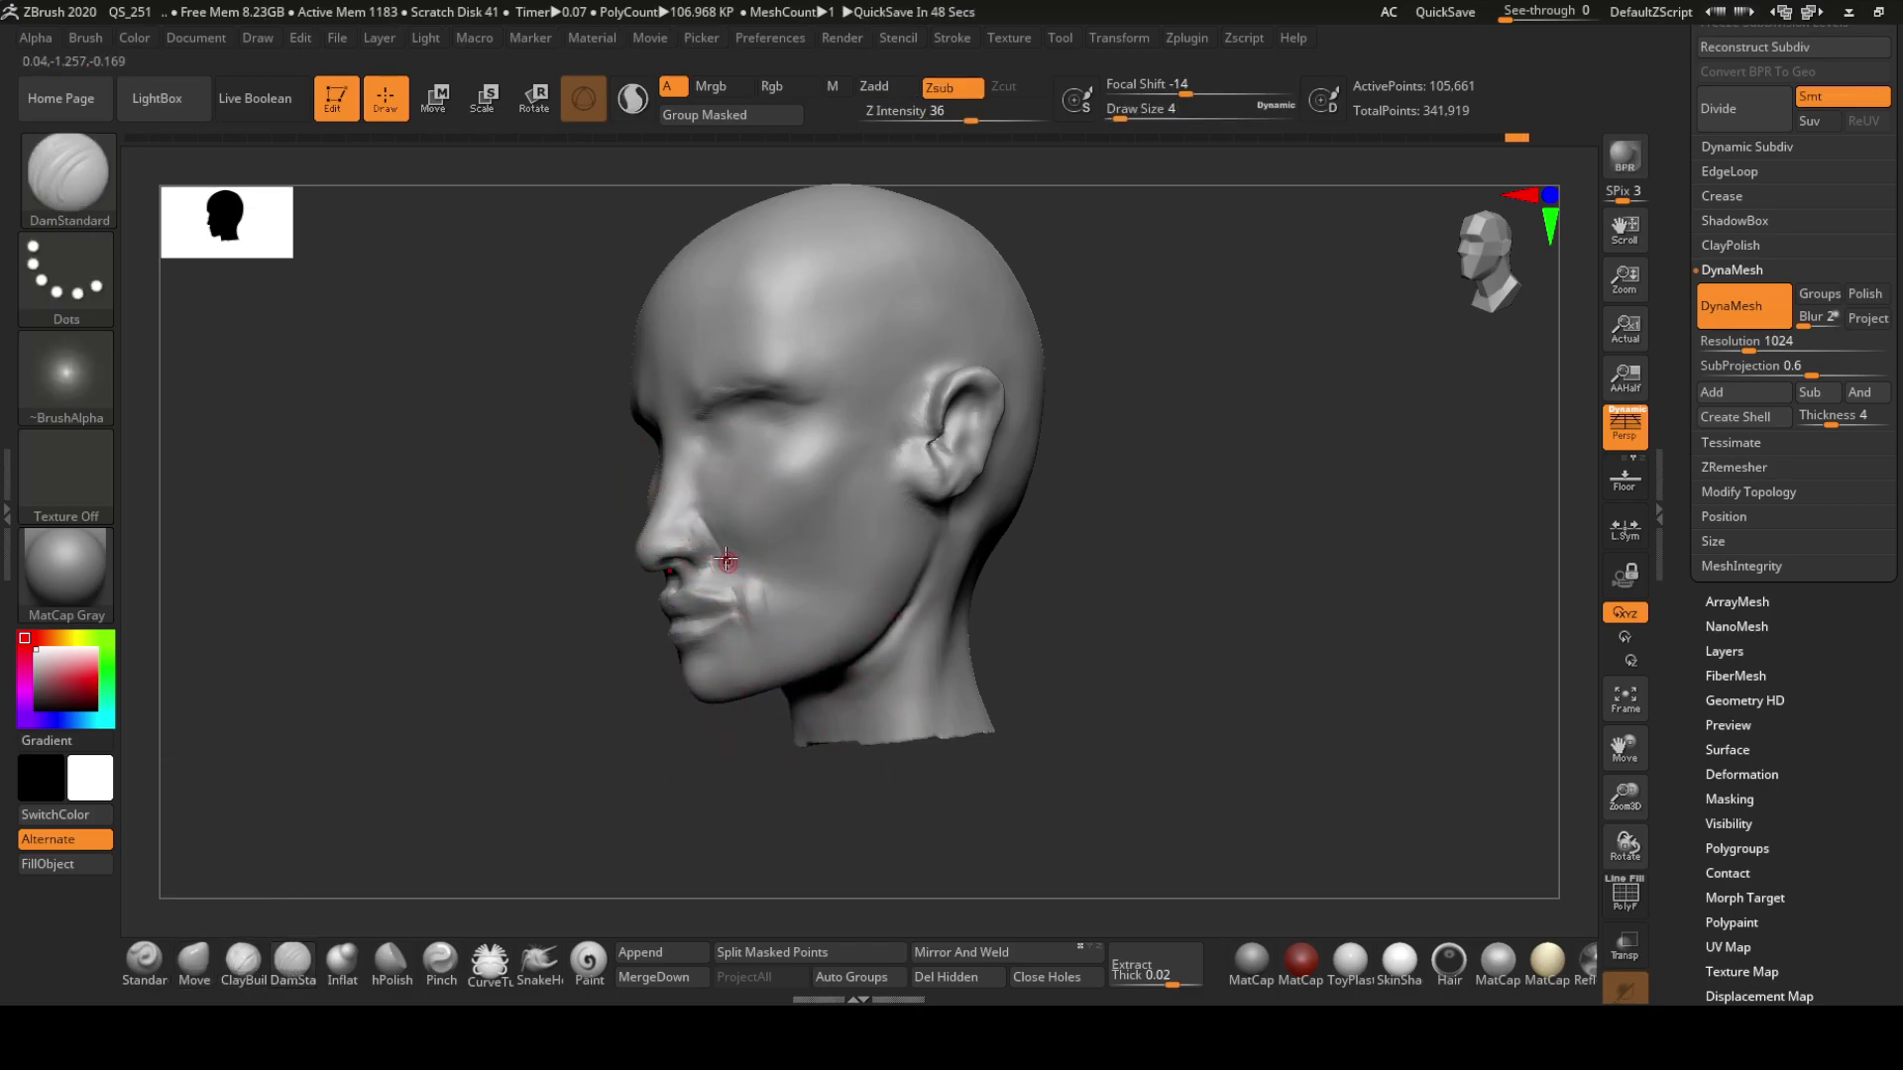
key(b)
key(i)
key(n)
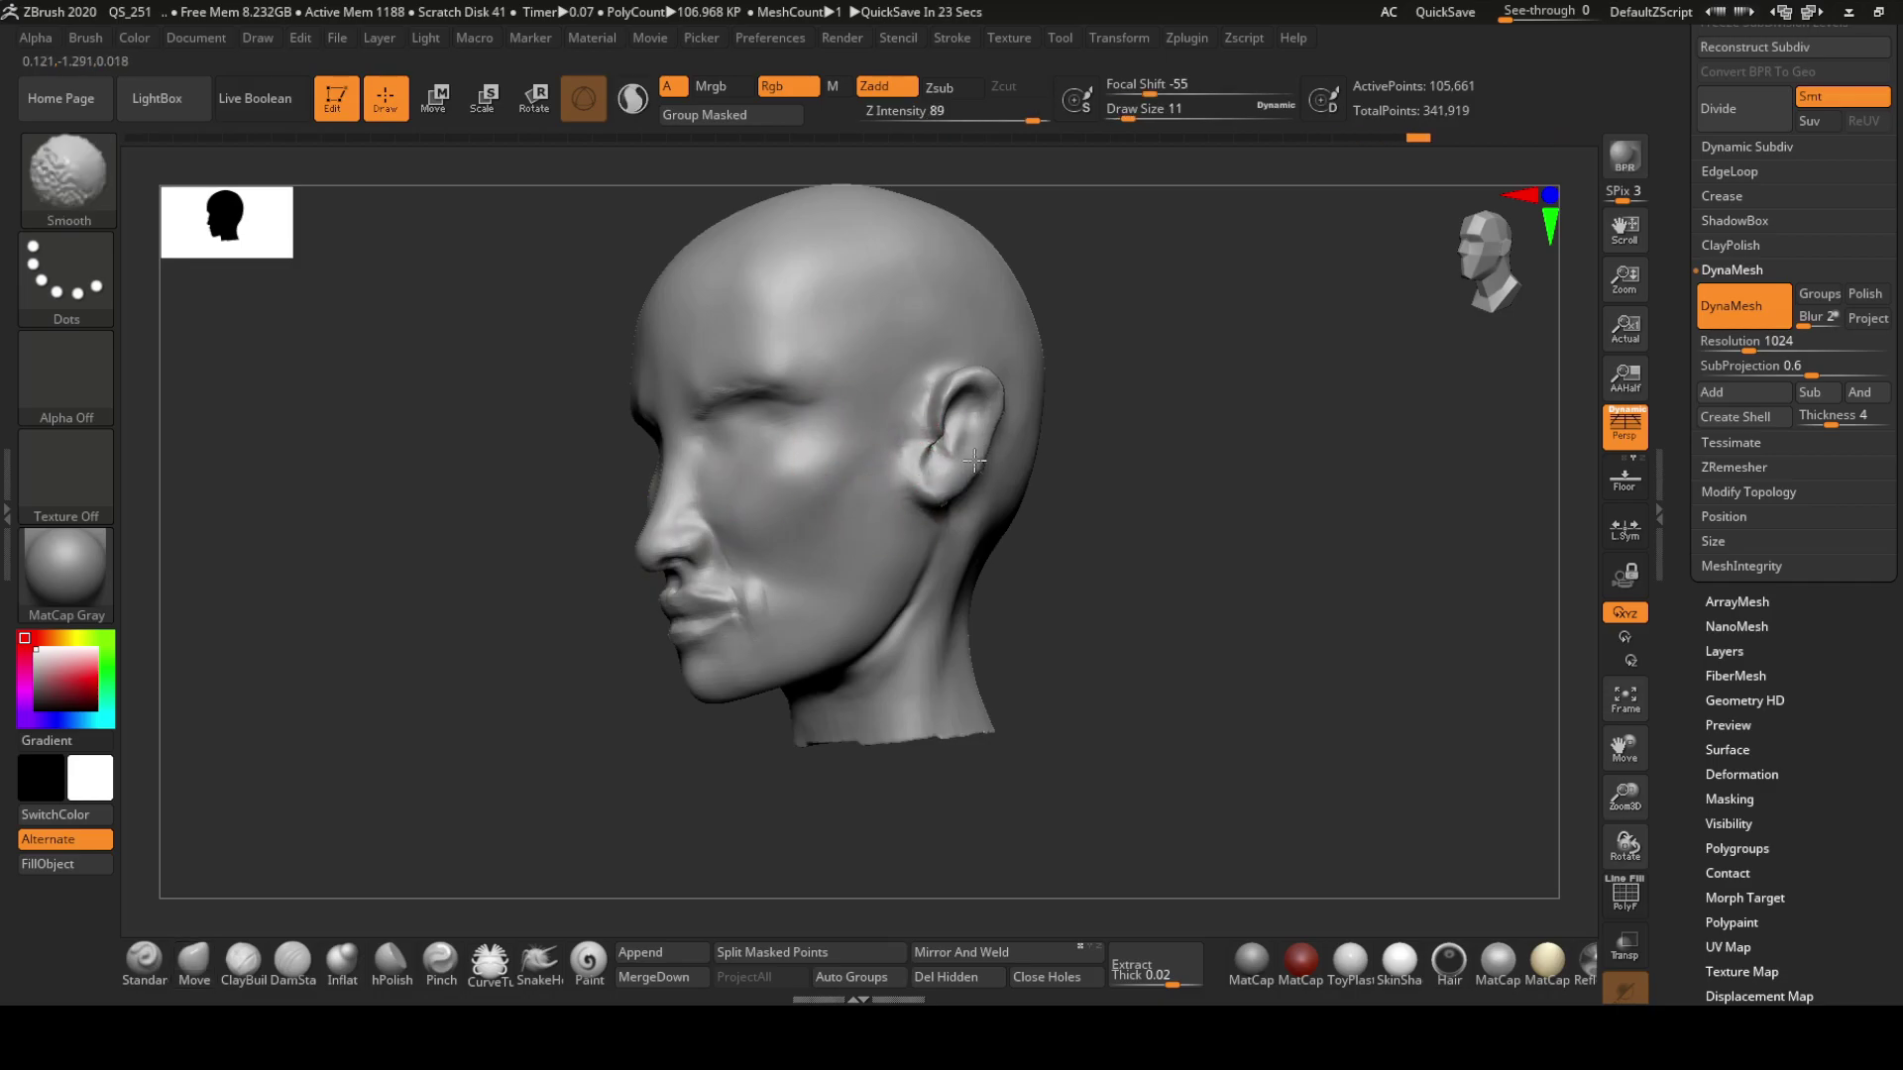
key(shift+z)
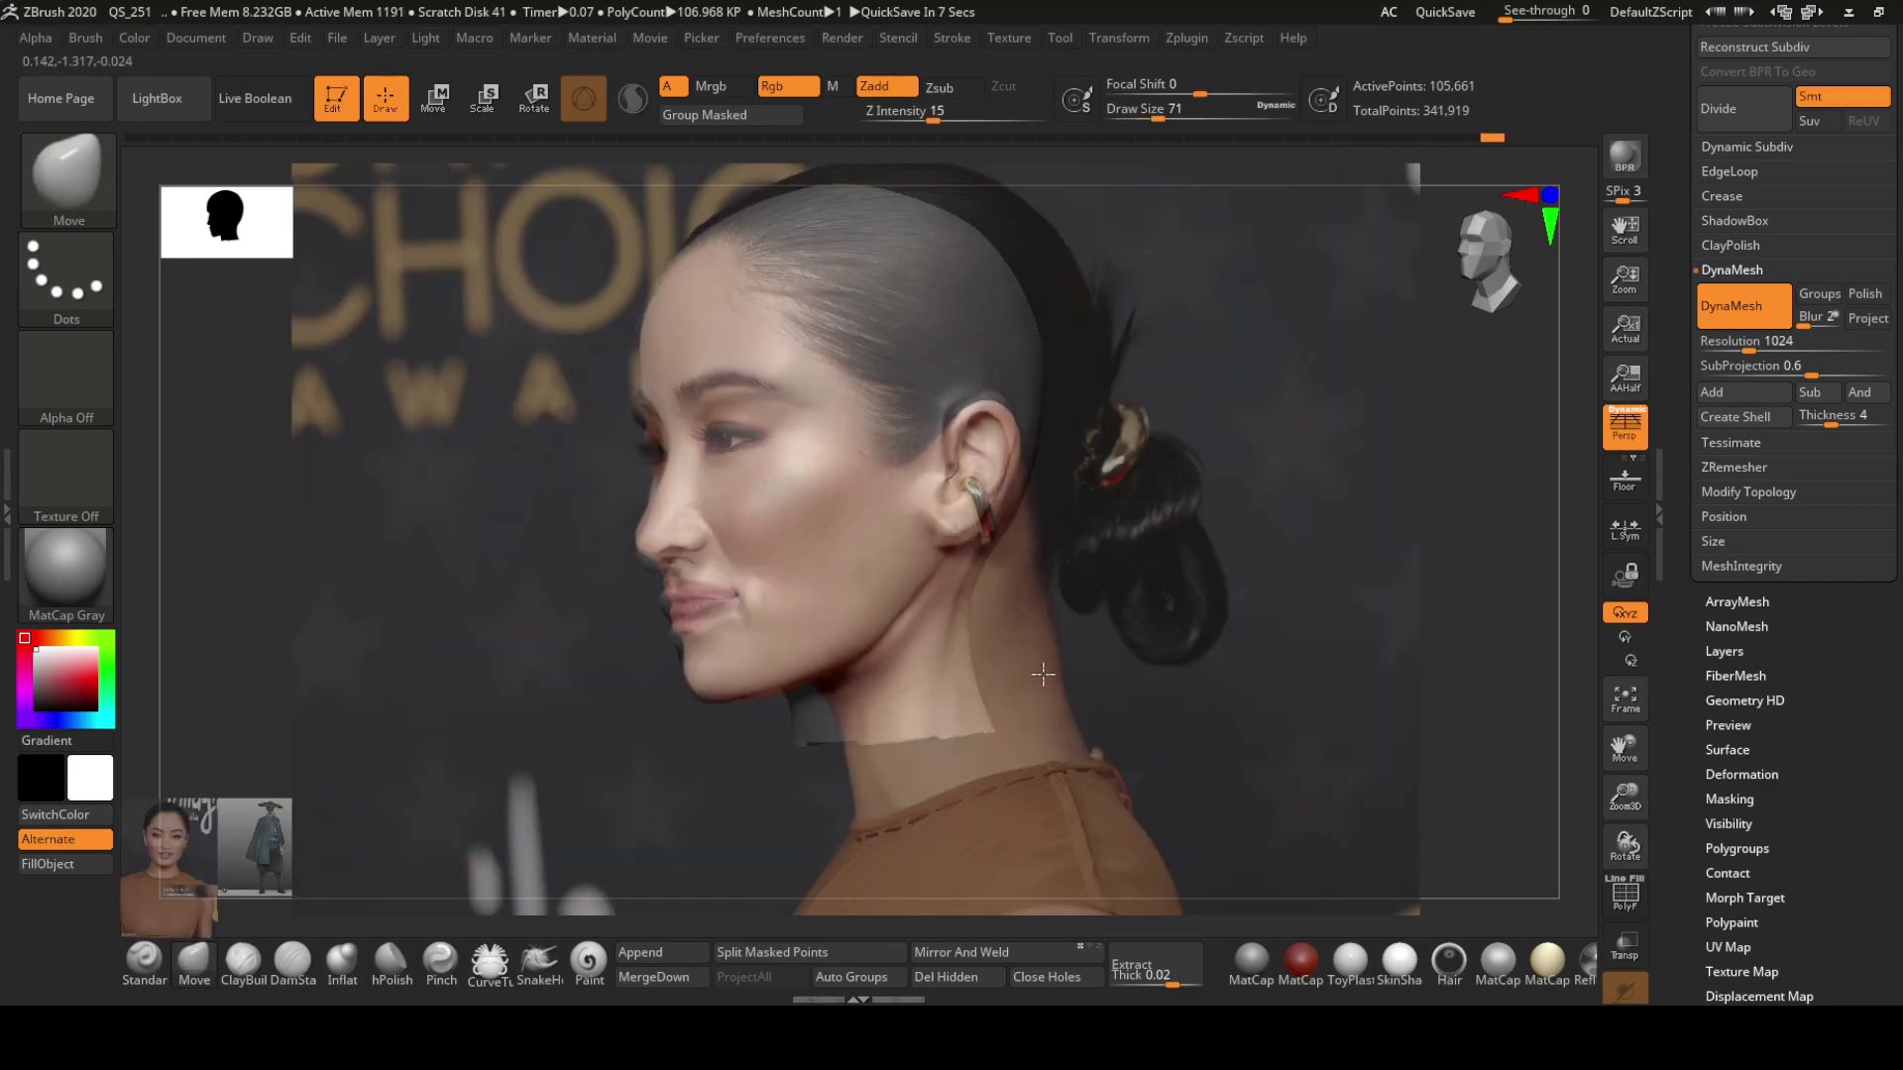
Hide the reference photo overlay and review the head from front and three-quarter views
key(bracketright)
key(bracketright)
key(bracketright)
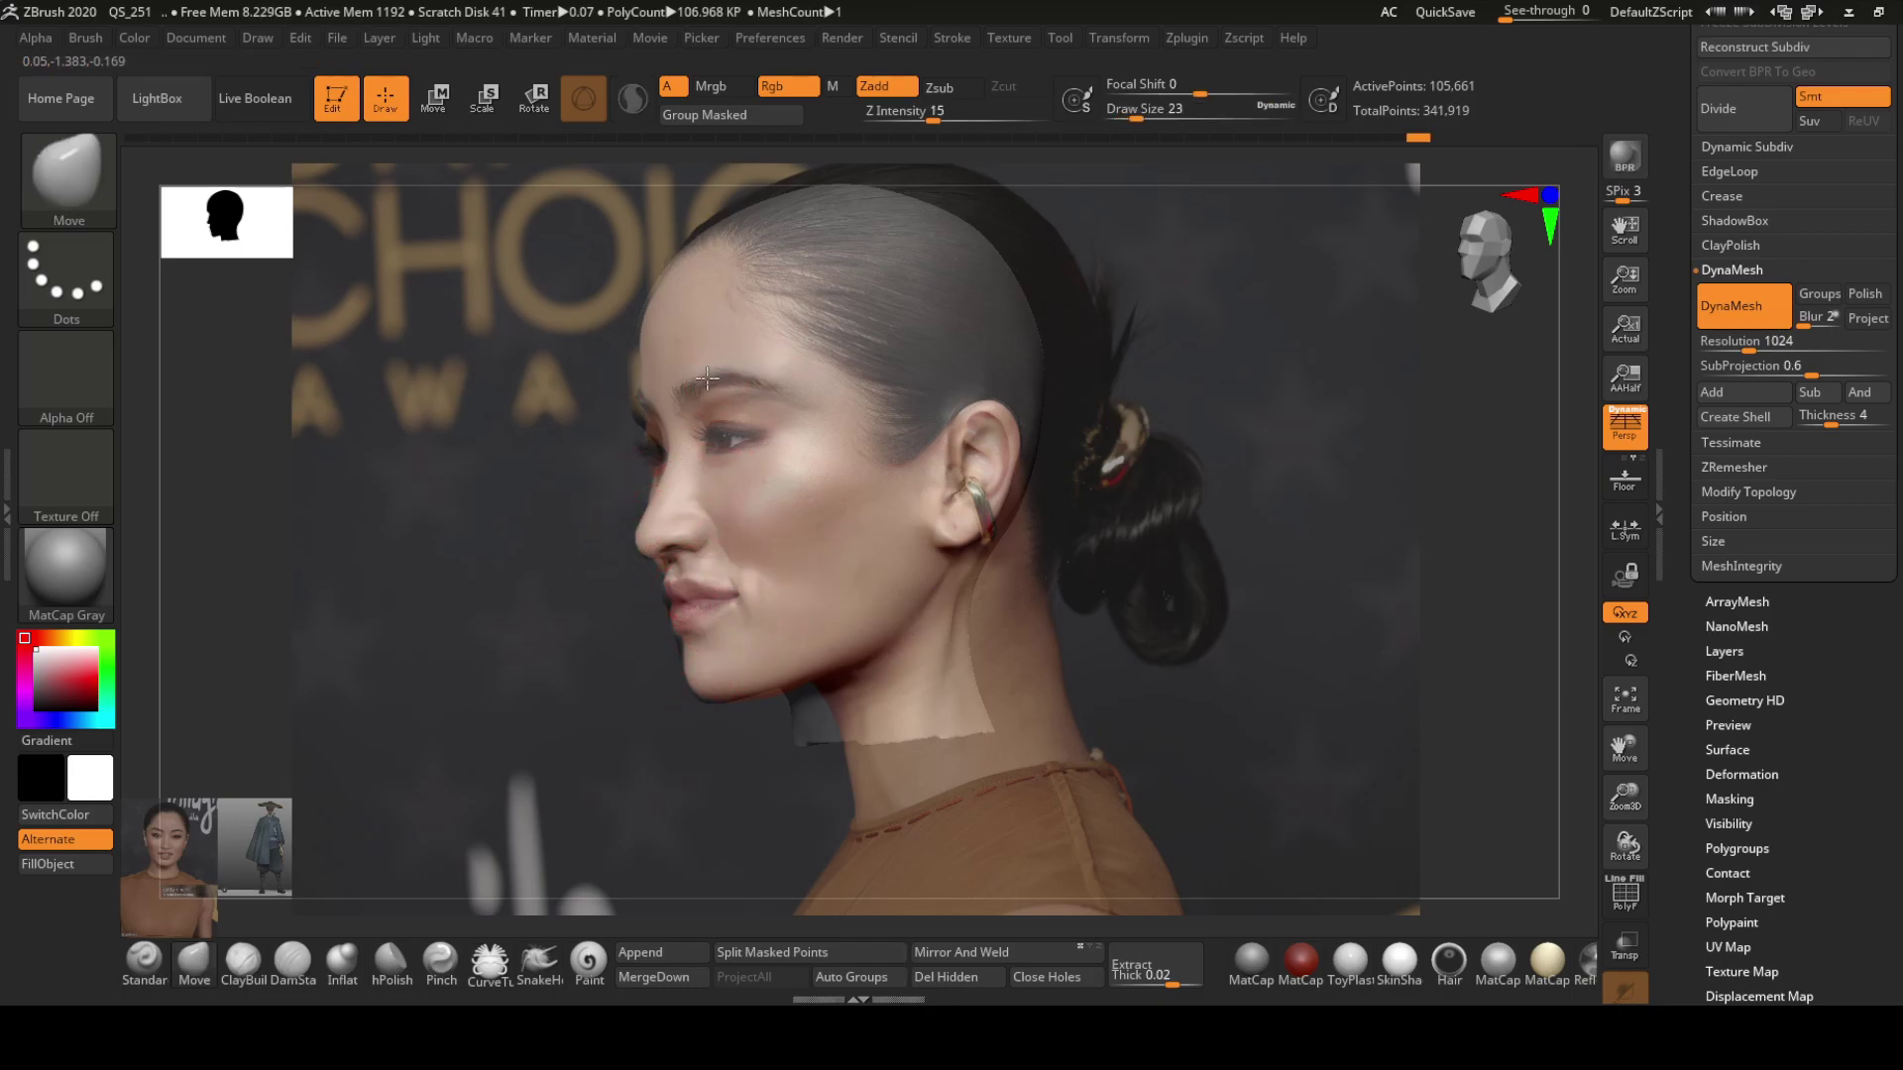
key(shift+z)
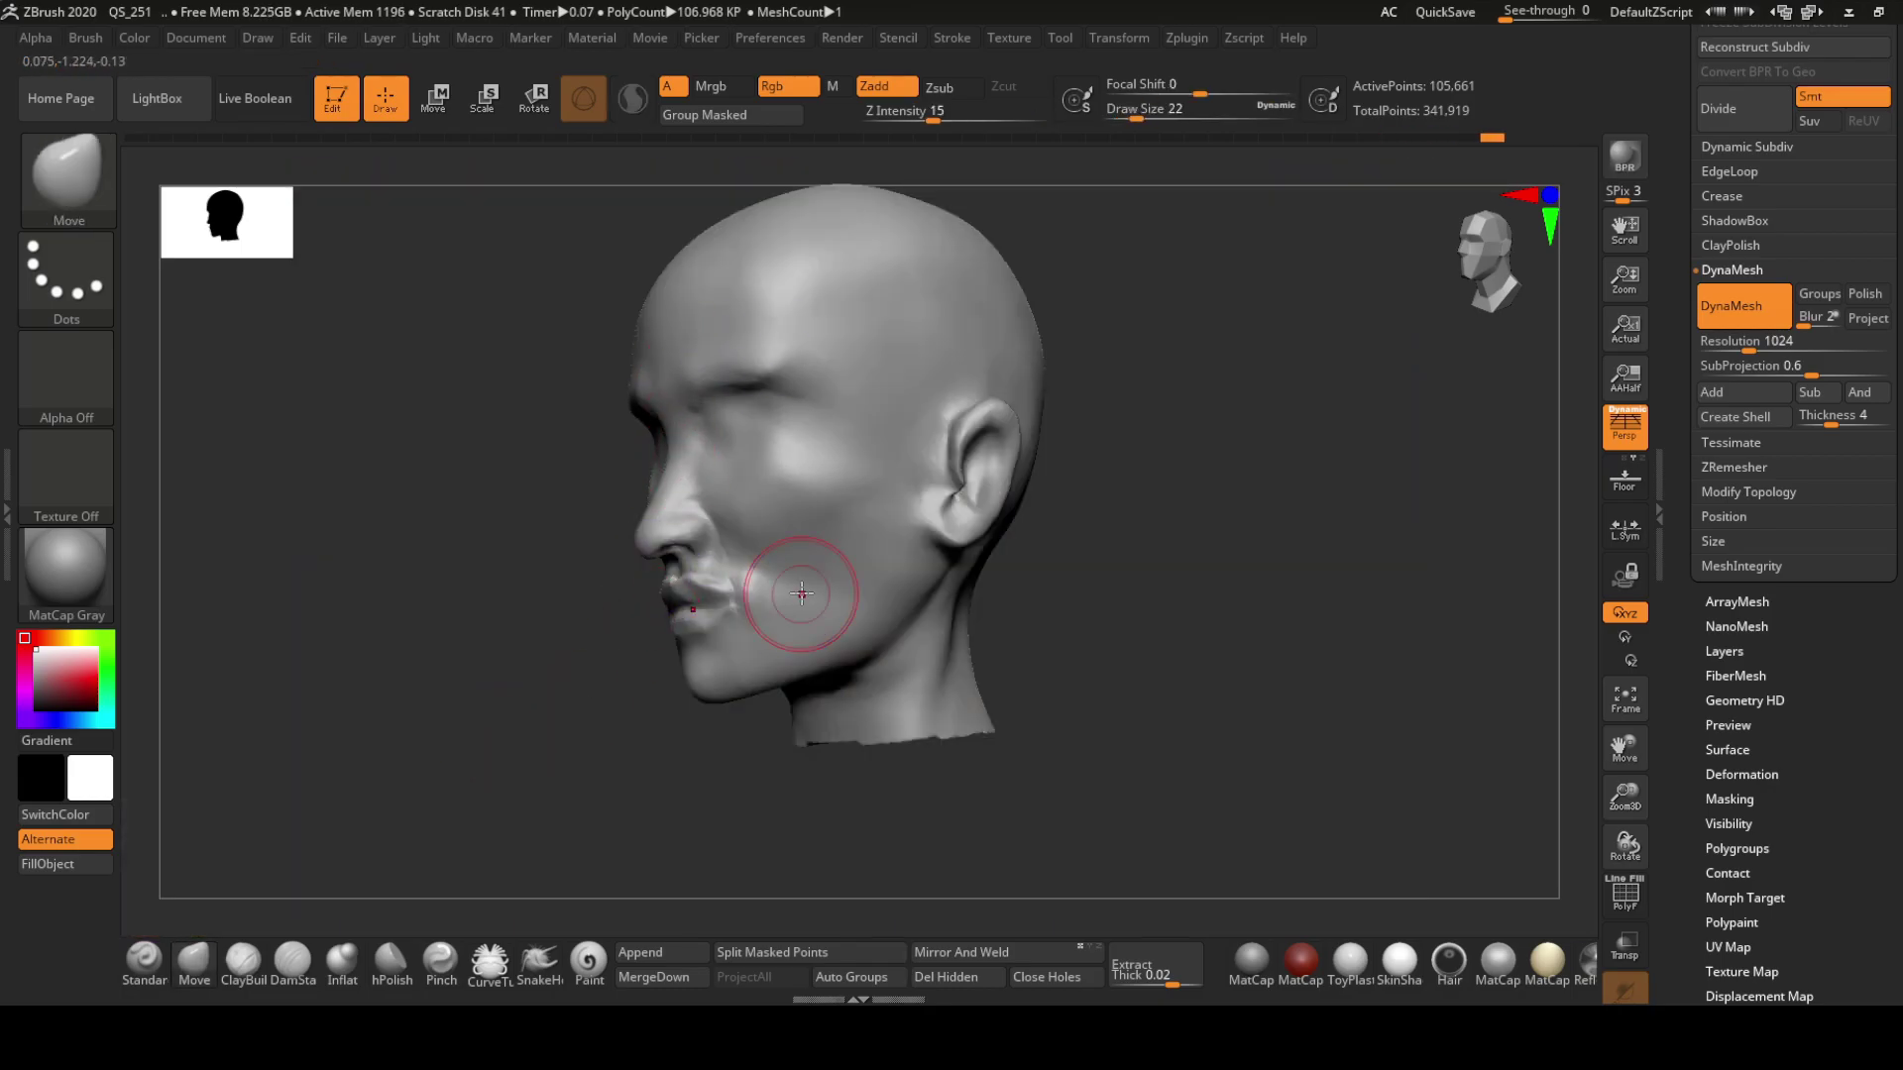
shift+right_drag(802, 594, 734, 585)
drag(1008, 753, 773, 617)
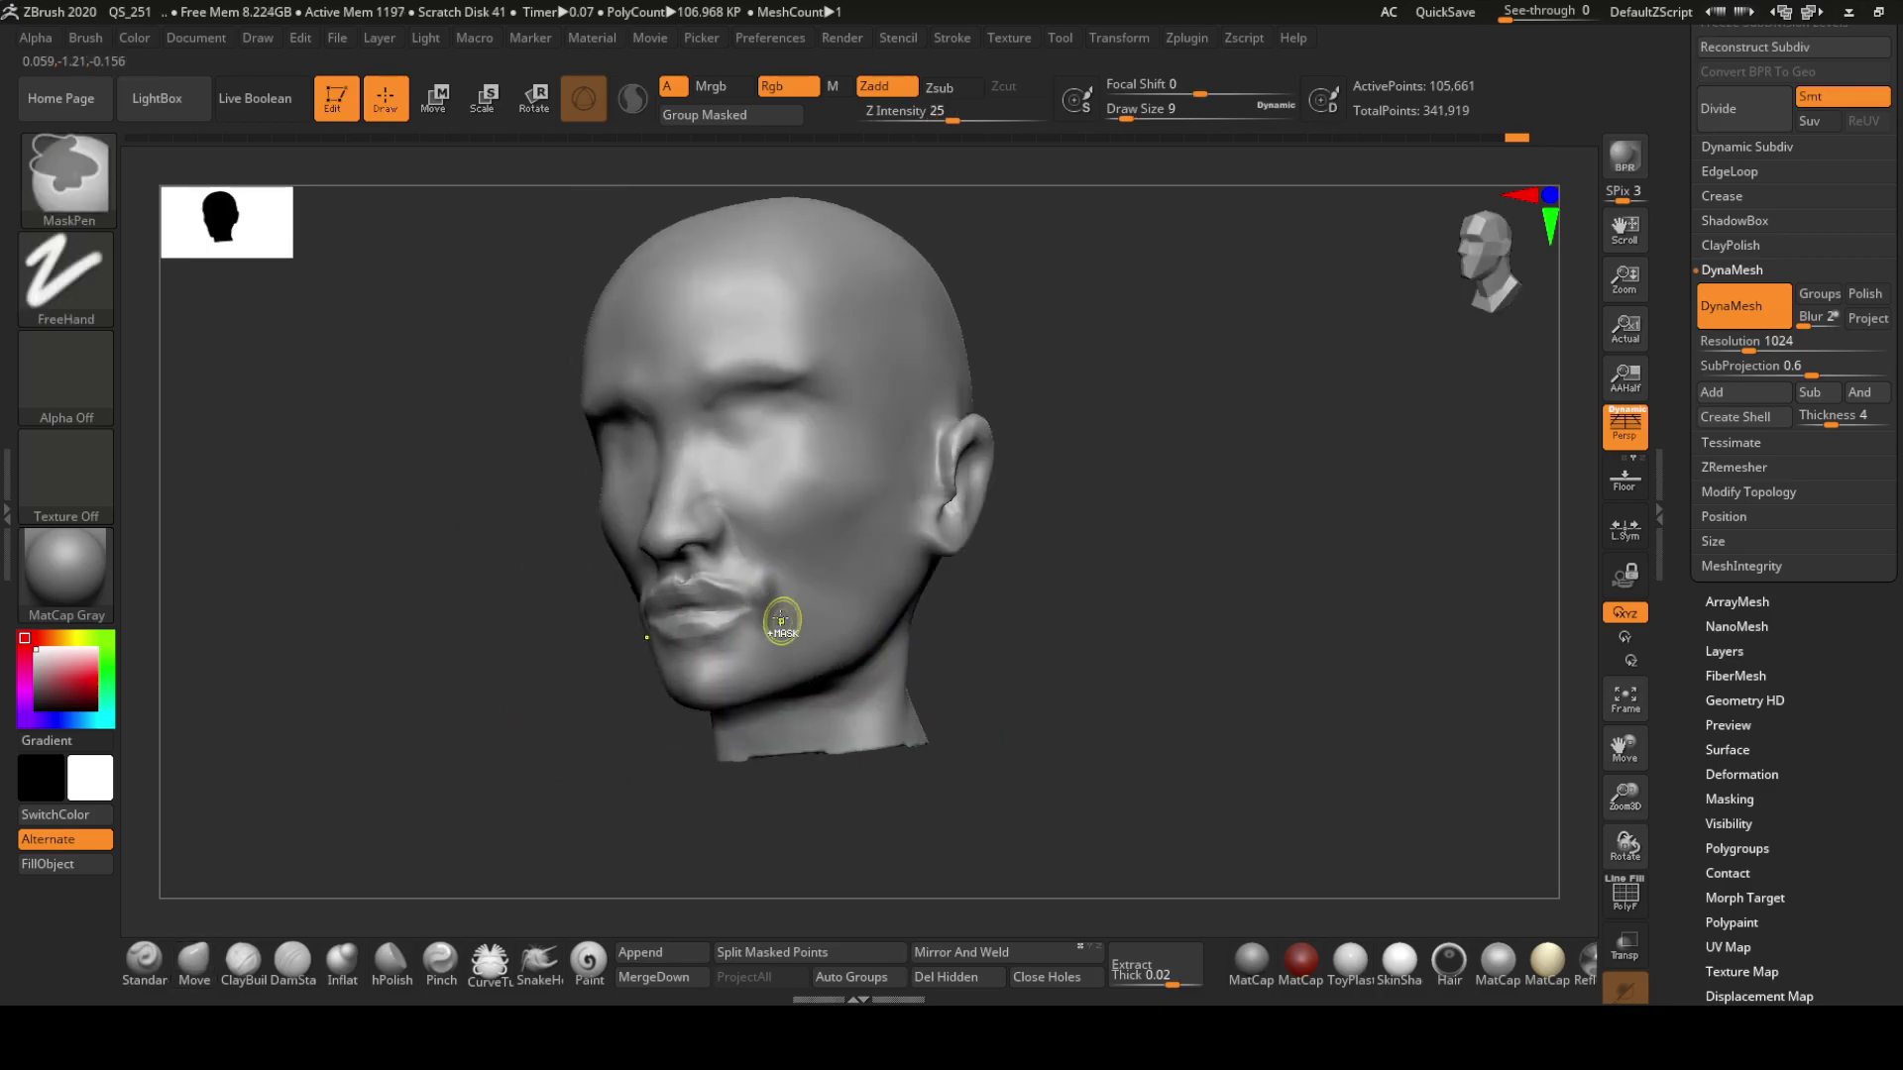
mouse_move(637, 679)
mouse_down()
mouse_move(650, 693)
mouse_move(707, 602)
mouse_move(942, 658)
mouse_up()
mouse_move(827, 680)
mouse_down()
mouse_move(413, 760)
mouse_move(701, 601)
mouse_up()
Carve facial creases with DamStandard from the front, then resize the Move brush
key(b)
key(d)
key(s)
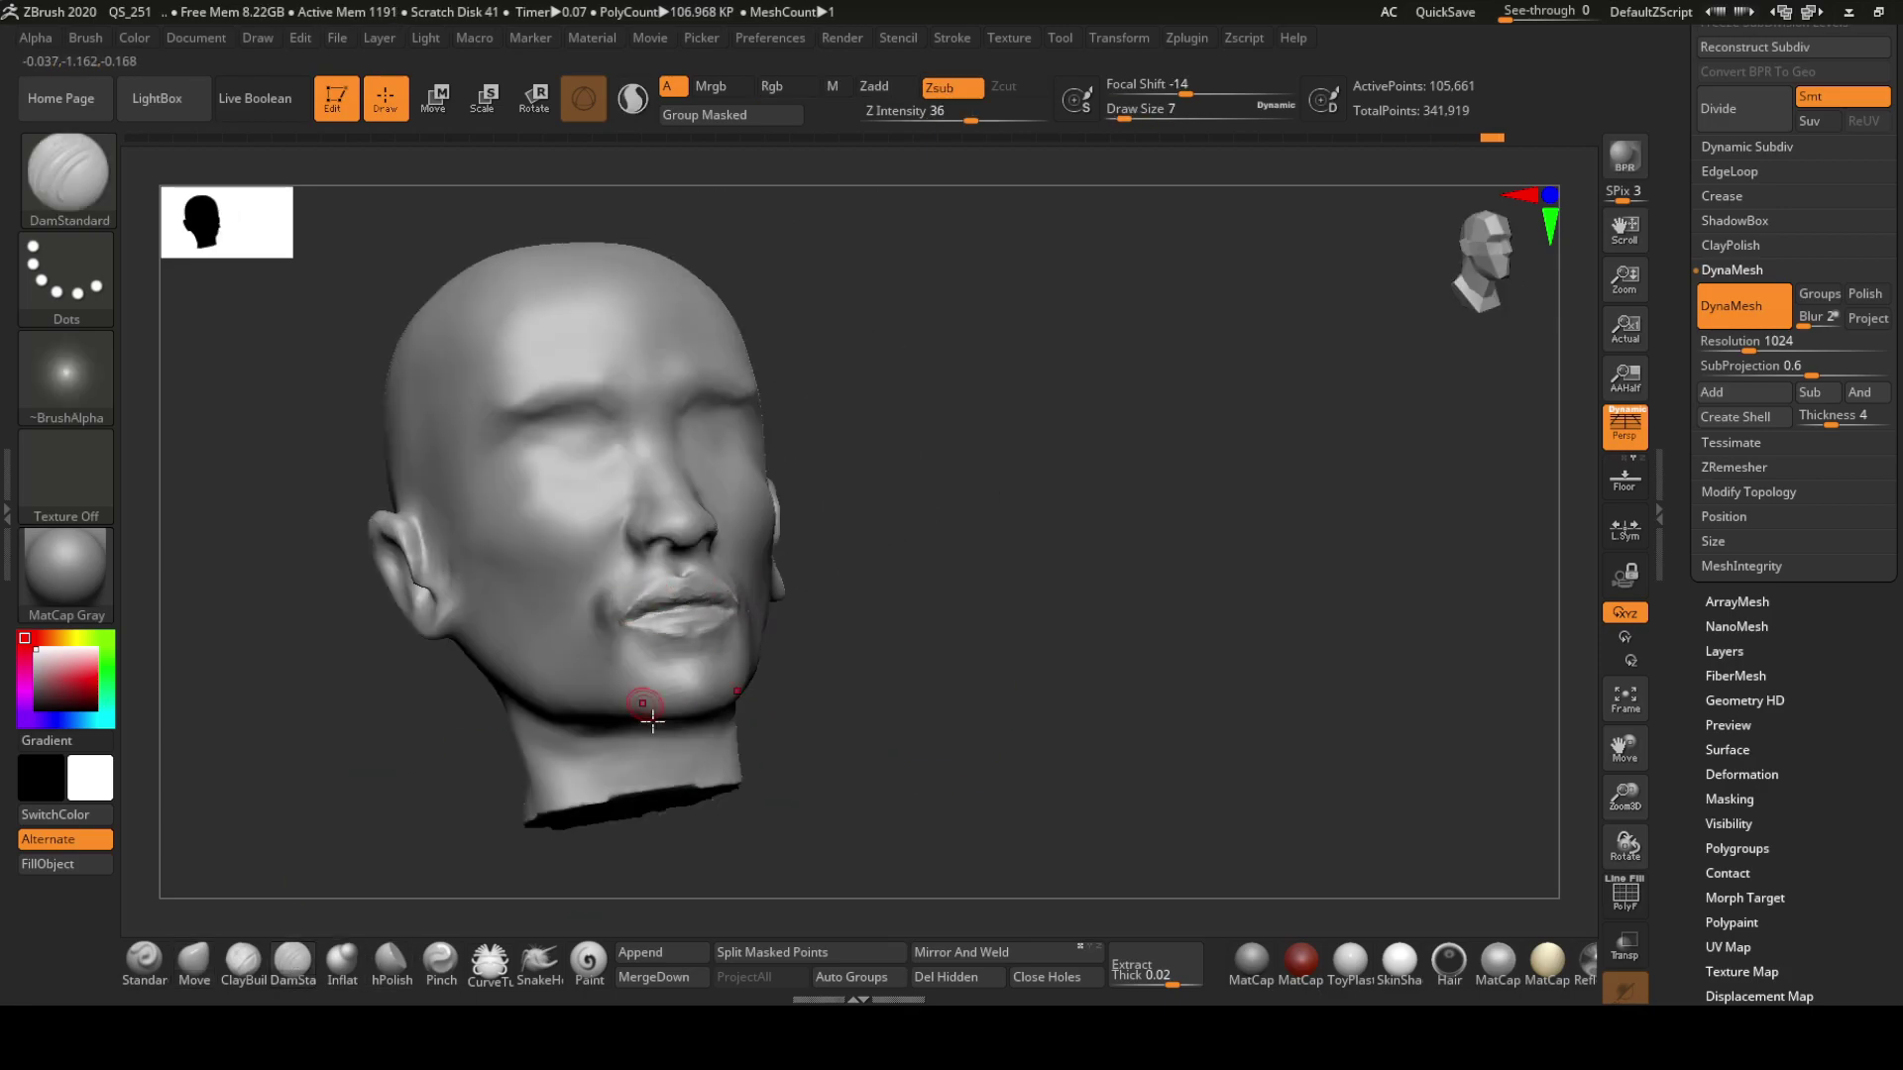
mouse_move(651, 721)
mouse_down()
mouse_move(767, 599)
mouse_move(731, 557)
mouse_move(829, 505)
mouse_move(786, 382)
mouse_move(1050, 594)
mouse_move(1028, 808)
mouse_up()
key(b)
key(m)
key(v)
key(s)
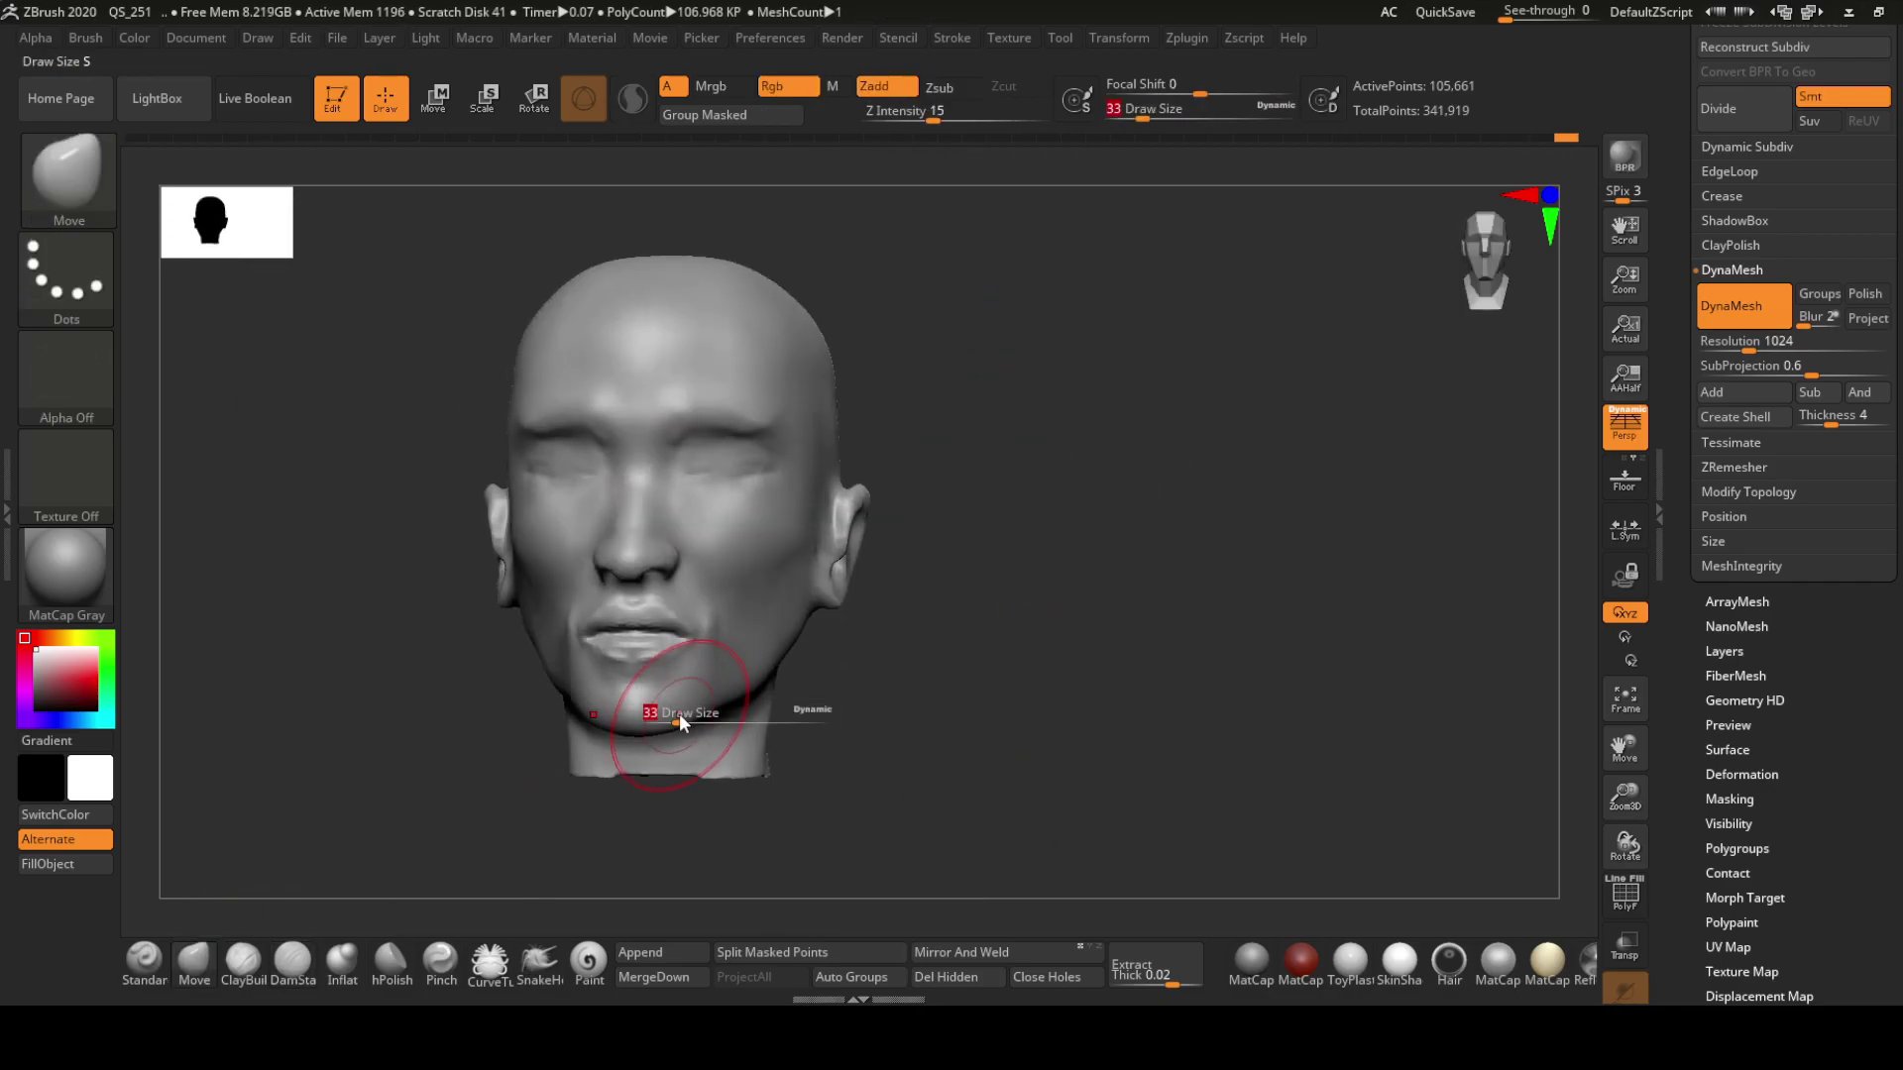
Build up and smooth the jaw, chin and cheeks with ClayBuildup and Smooth
drag(680, 722, 416, 868)
key(b)
key(c)
key(b)
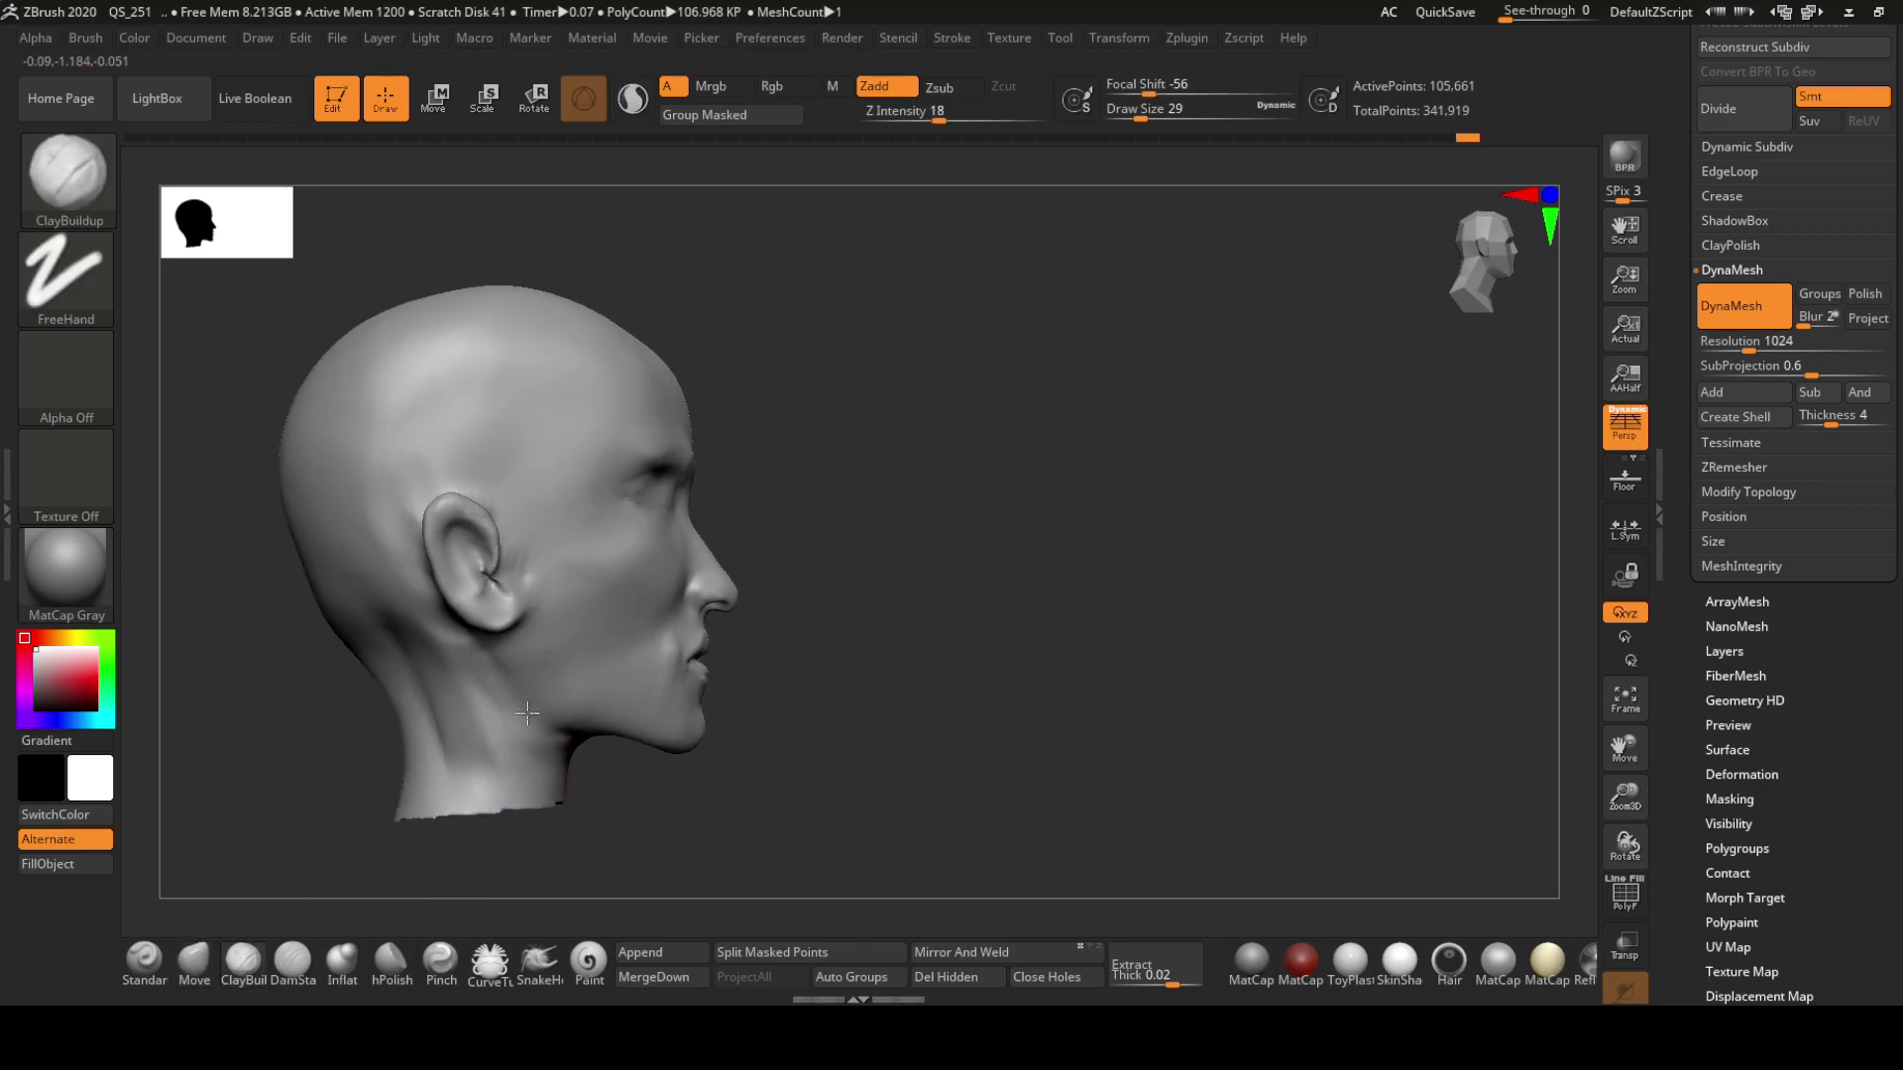
drag(528, 712, 459, 680)
key(shift)
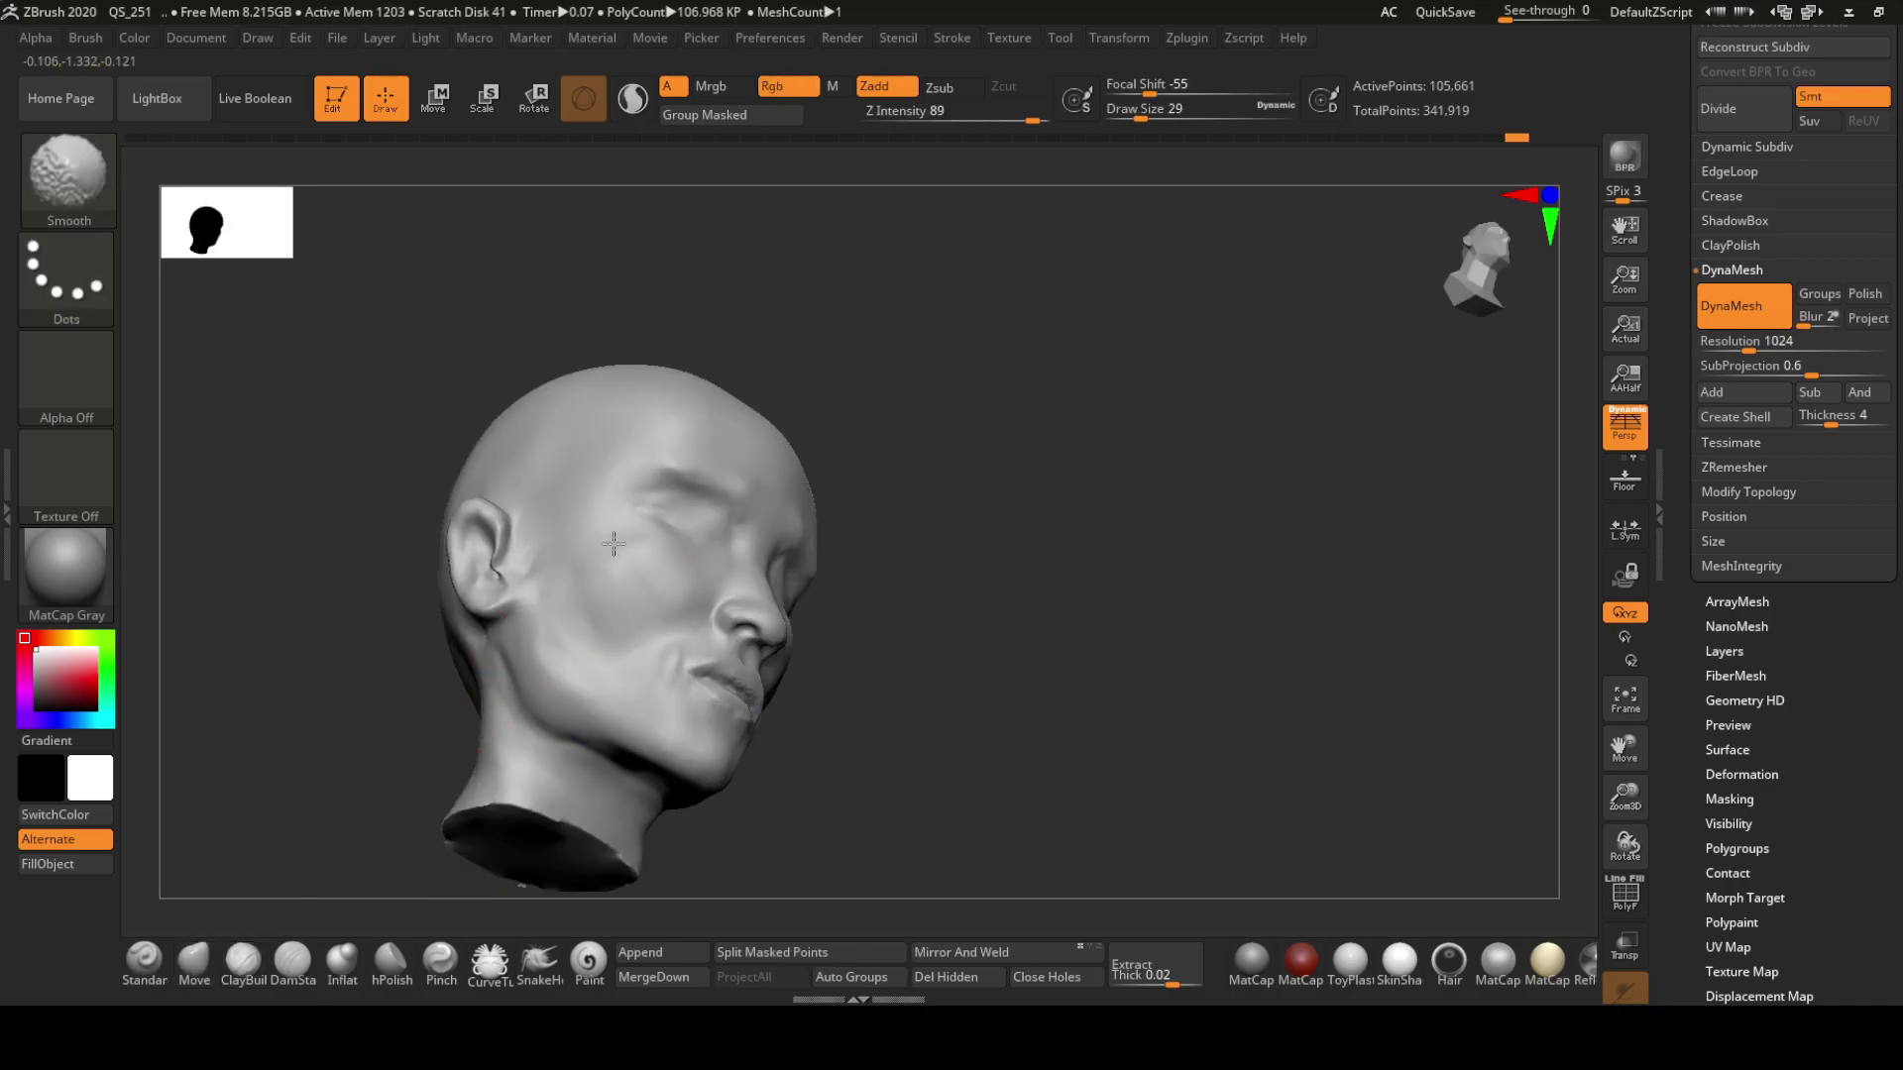
mouse_move(614, 543)
mouse_down()
mouse_move(614, 614)
mouse_move(1079, 544)
mouse_up()
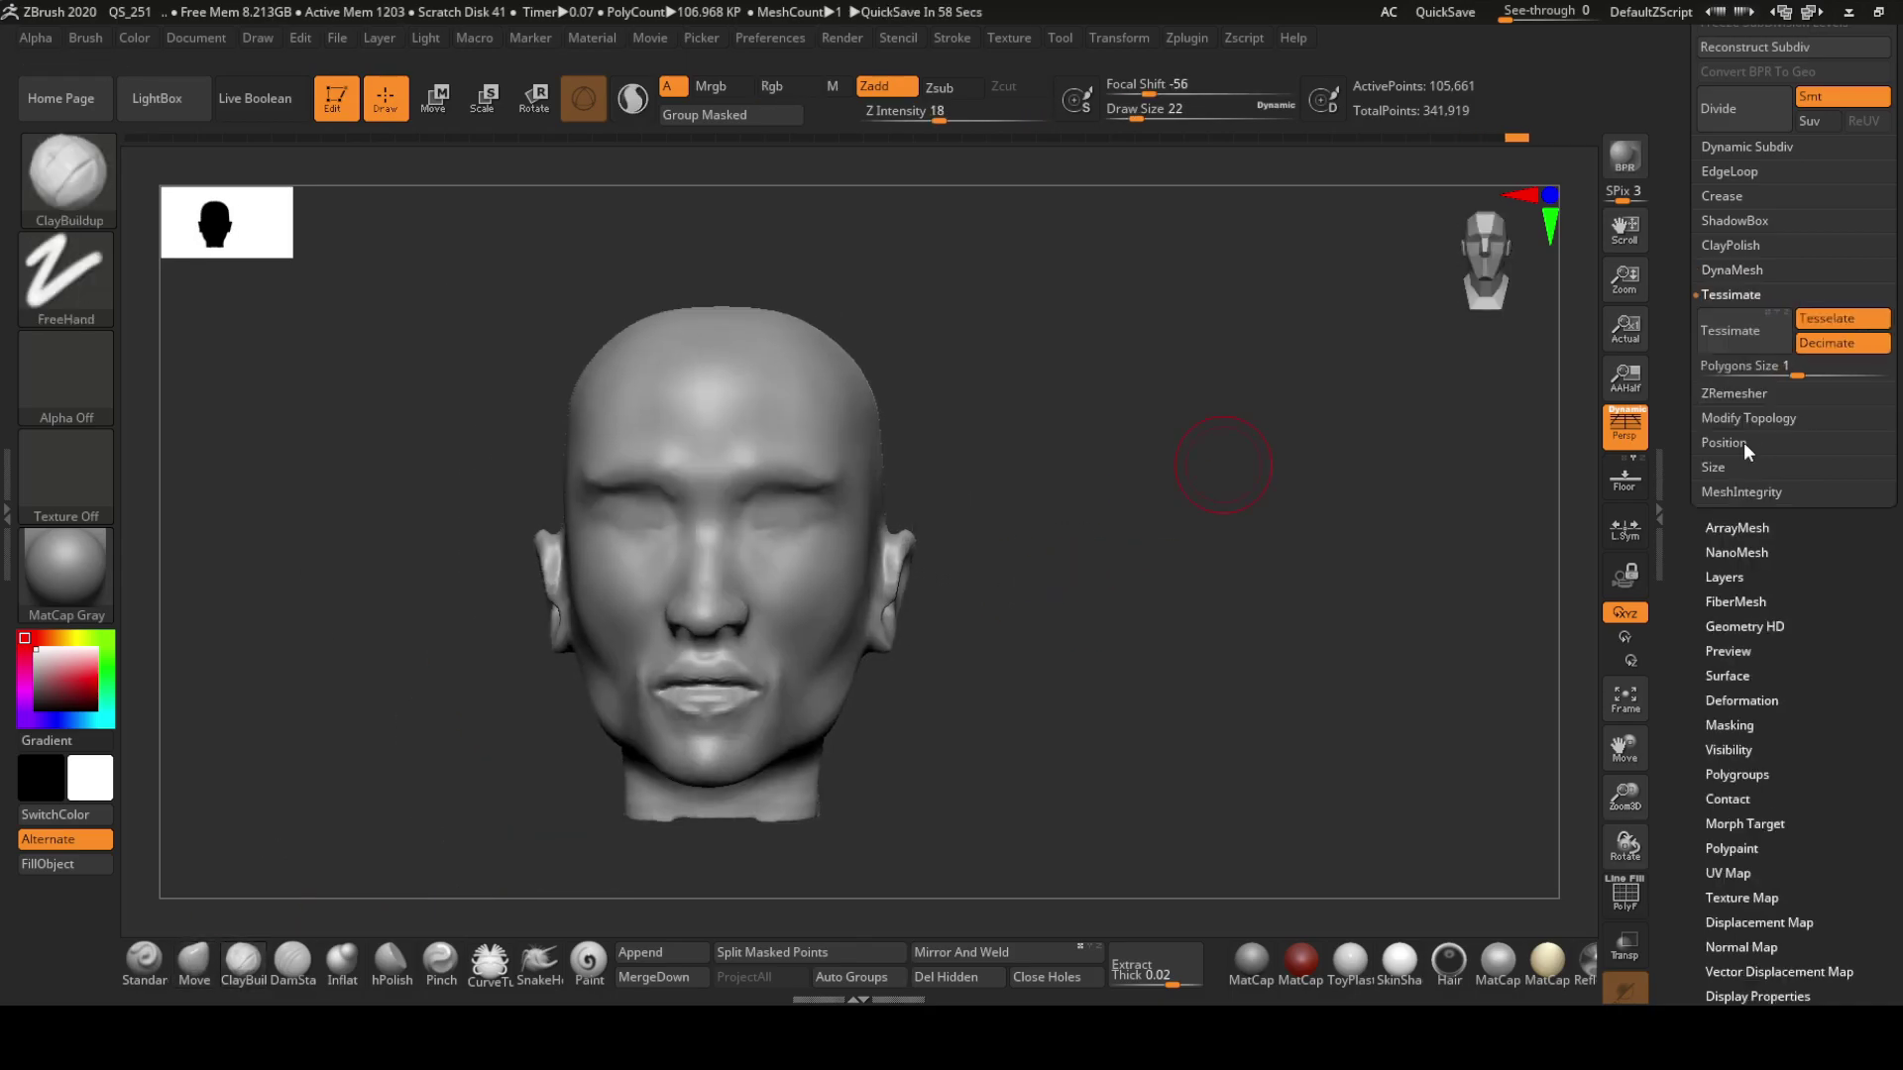
Append a Sphere3D subtool and scale it into the left eye socket with Transpose
key(F1)
click(934, 662)
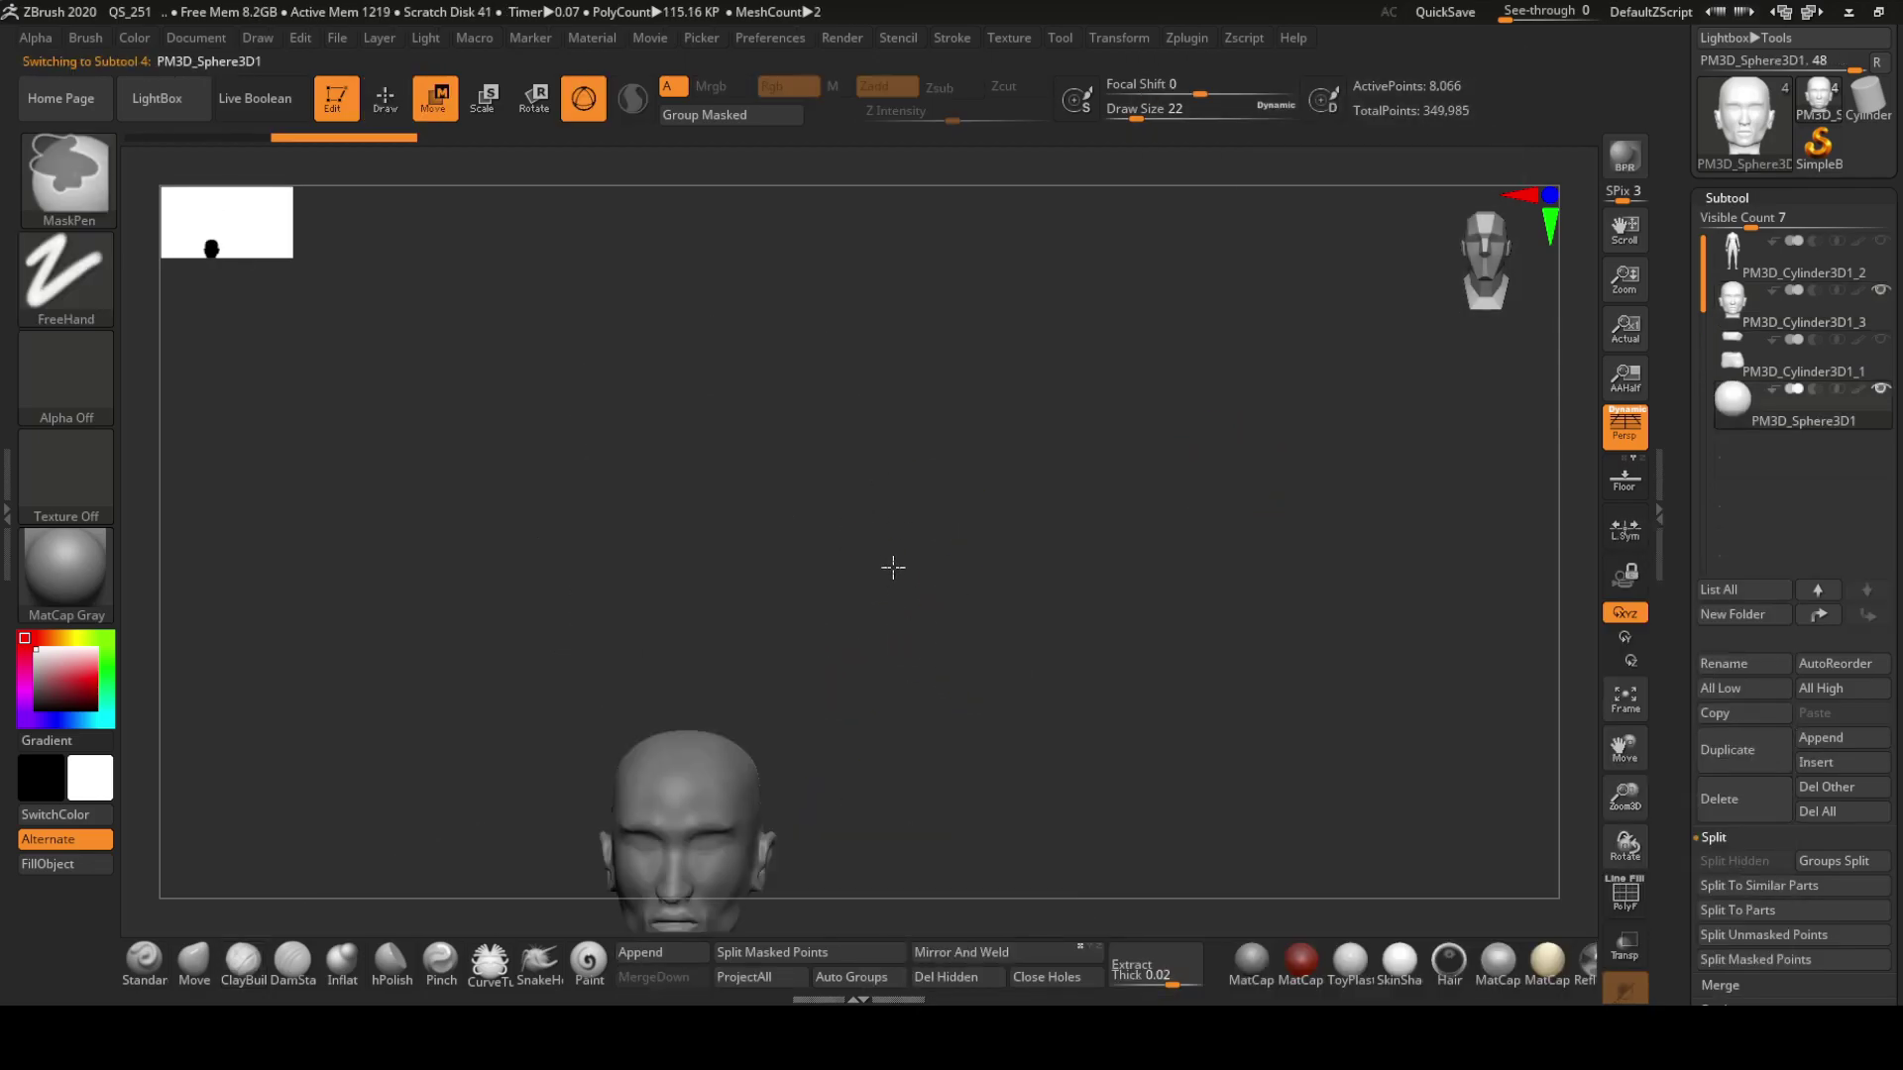
key(w)
mouse_move(1024, 433)
mouse_down()
mouse_move(1067, 390)
mouse_move(788, 351)
mouse_move(753, 416)
mouse_up()
drag(872, 532, 768, 527)
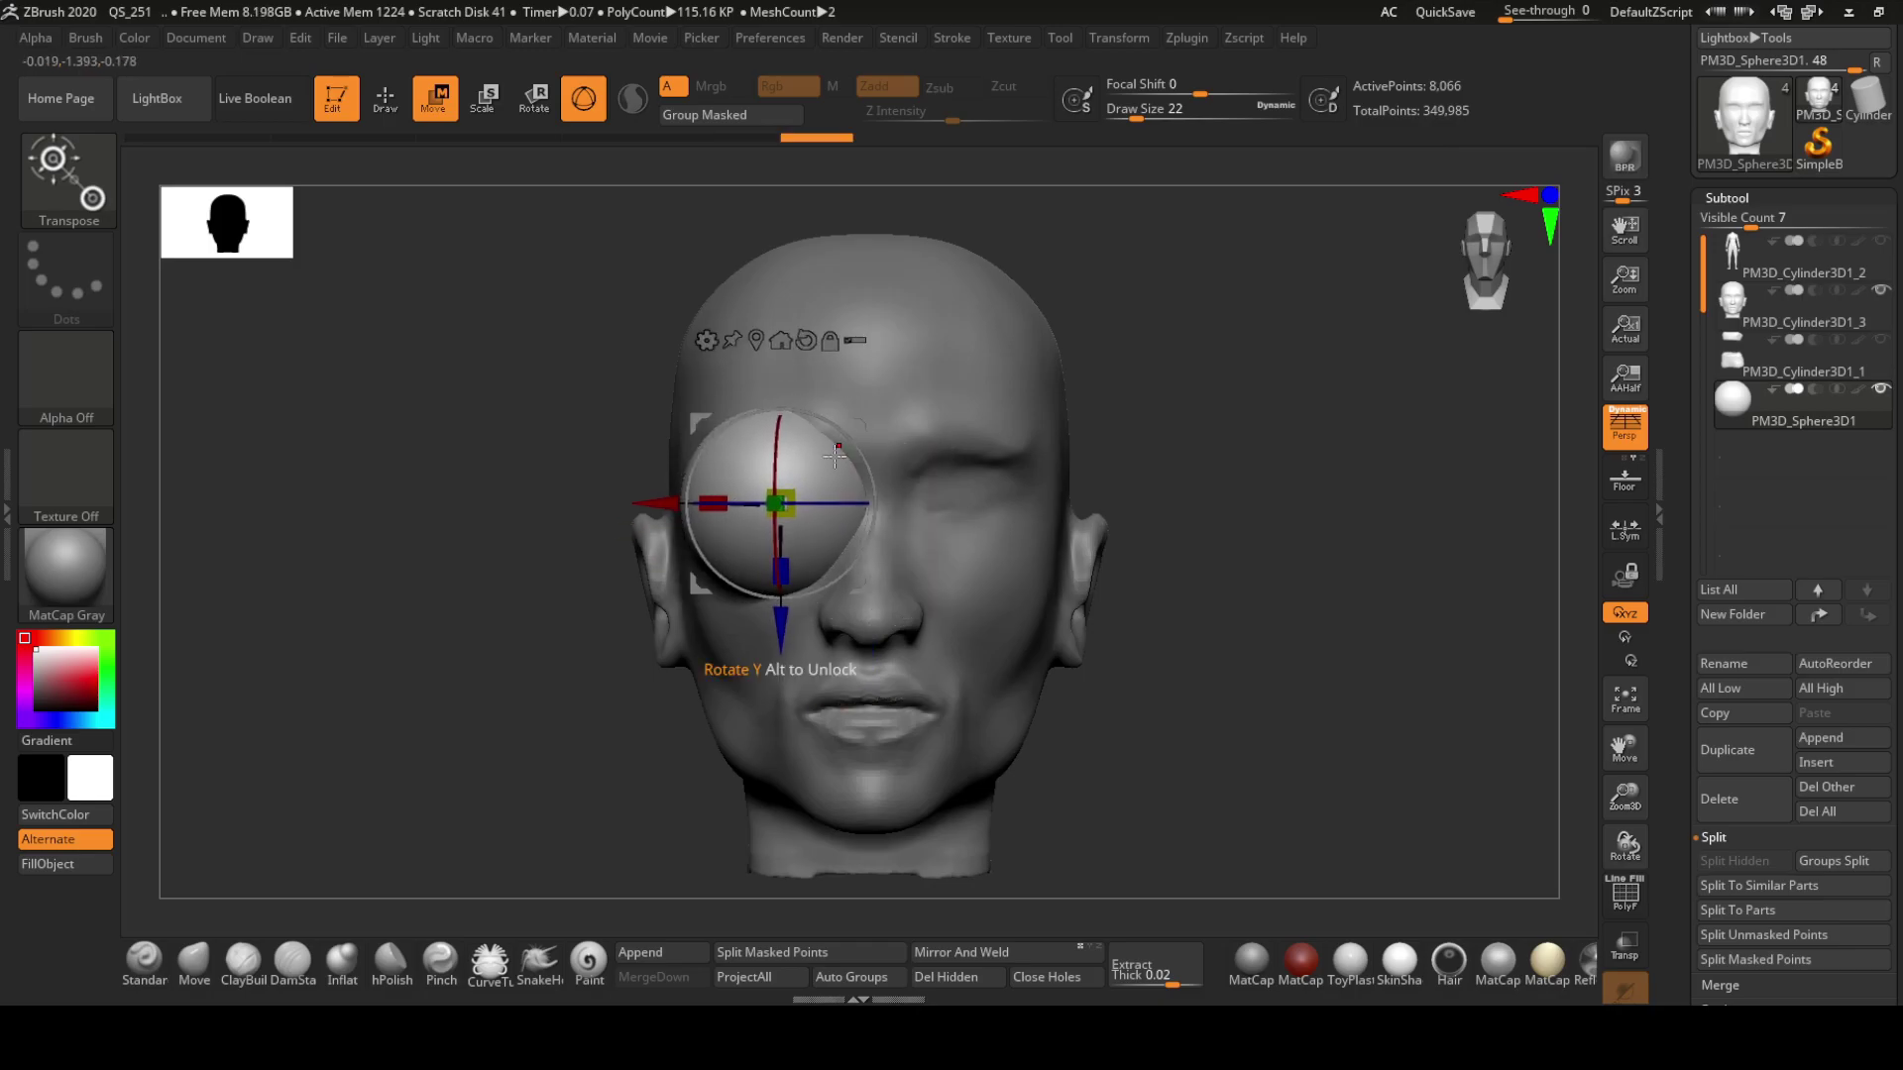
mouse_move(1112, 713)
mouse_down()
mouse_move(892, 713)
mouse_move(1112, 713)
mouse_move(1001, 663)
mouse_up()
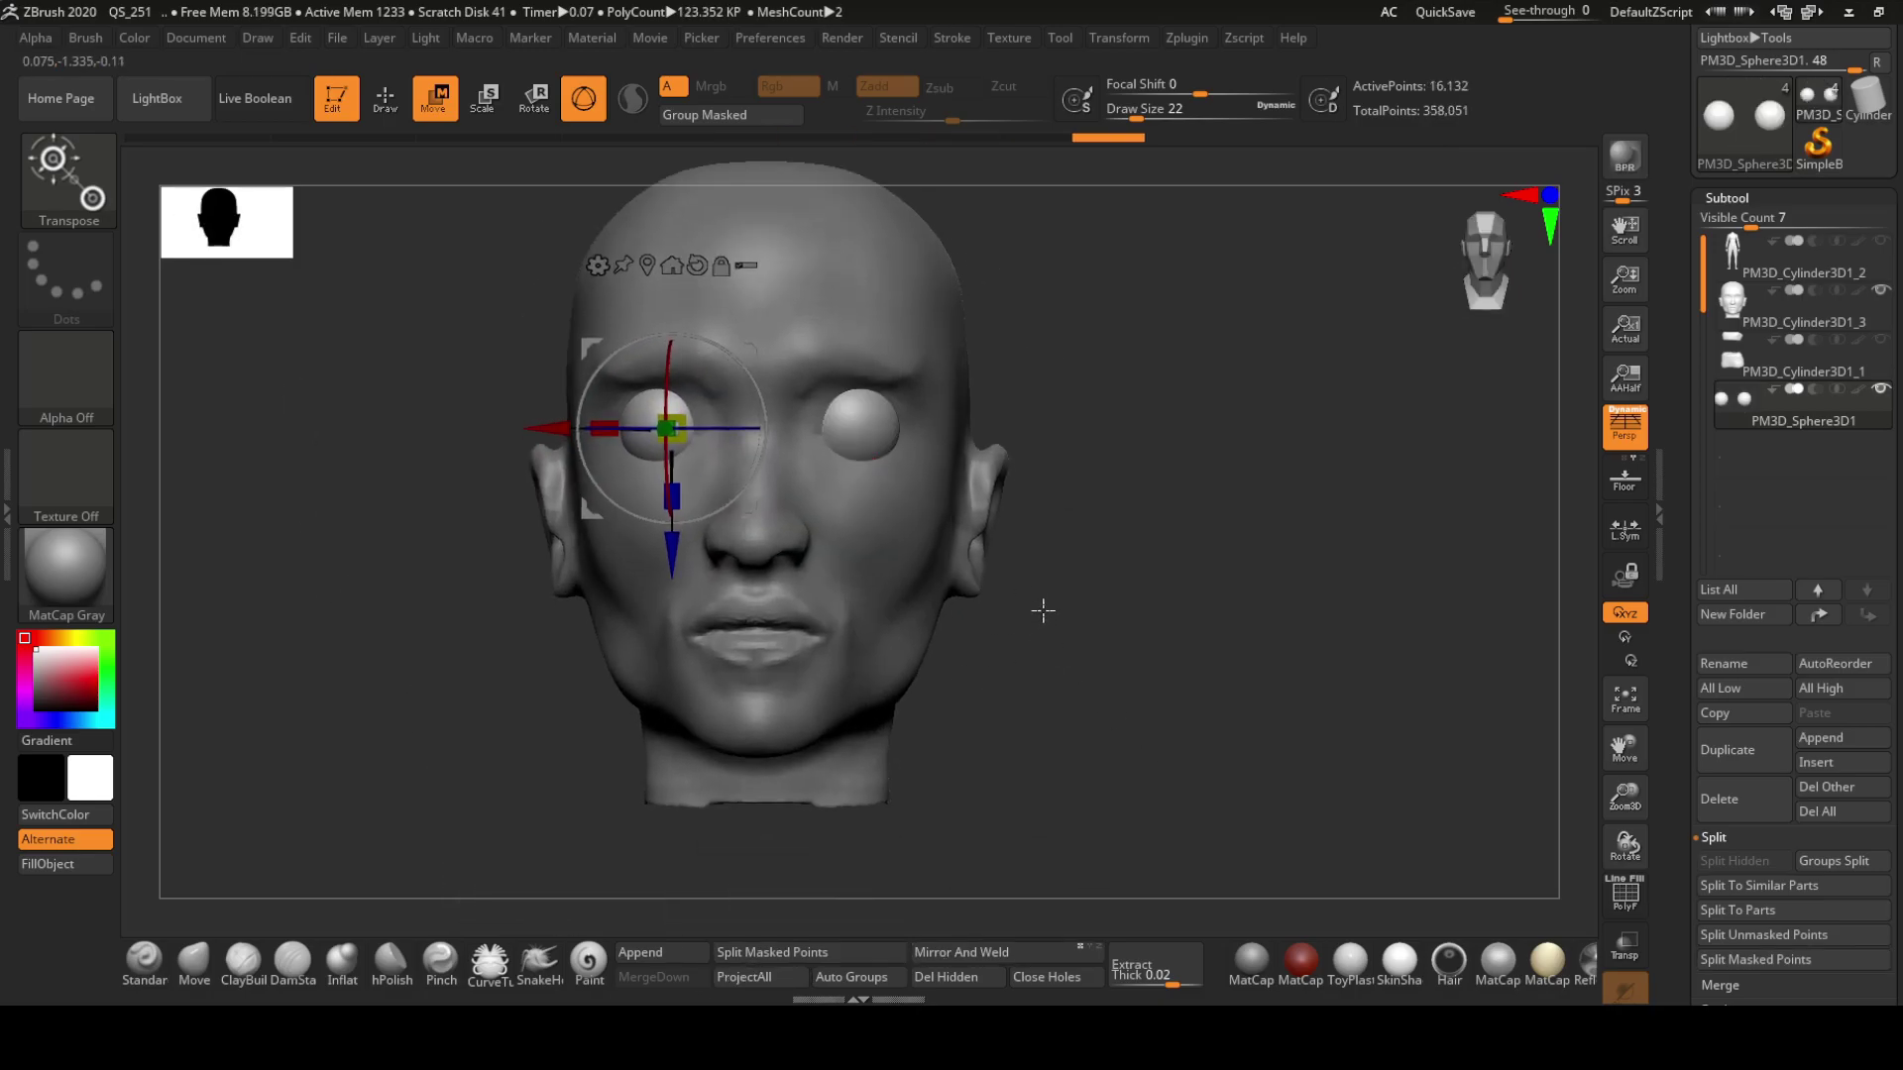
Build up upper and lower eyelid rims around both eyeballs with ClayBuildup
alt+click(793, 710)
alt+drag(793, 711, 307, 905)
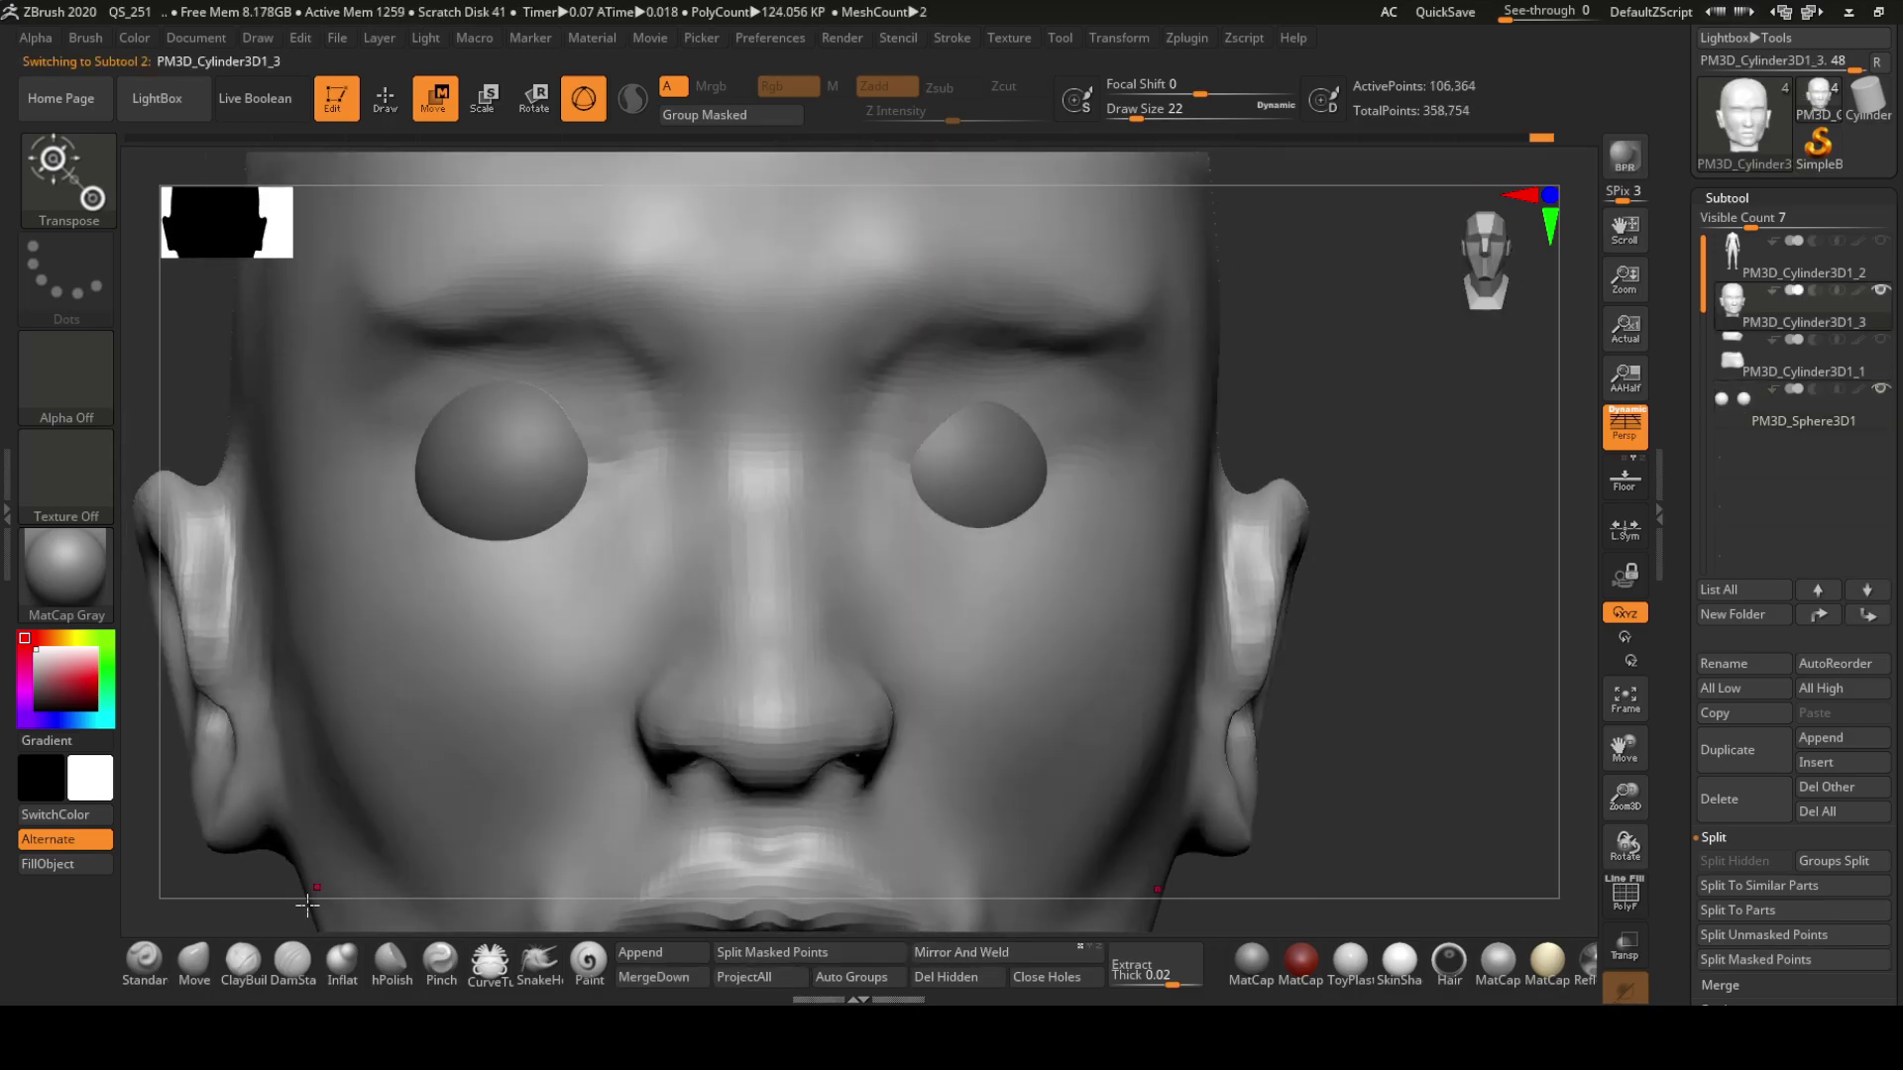
key(q)
drag(953, 377, 912, 422)
mouse_move(945, 519)
mouse_down()
mouse_move(1052, 465)
mouse_move(945, 479)
mouse_up()
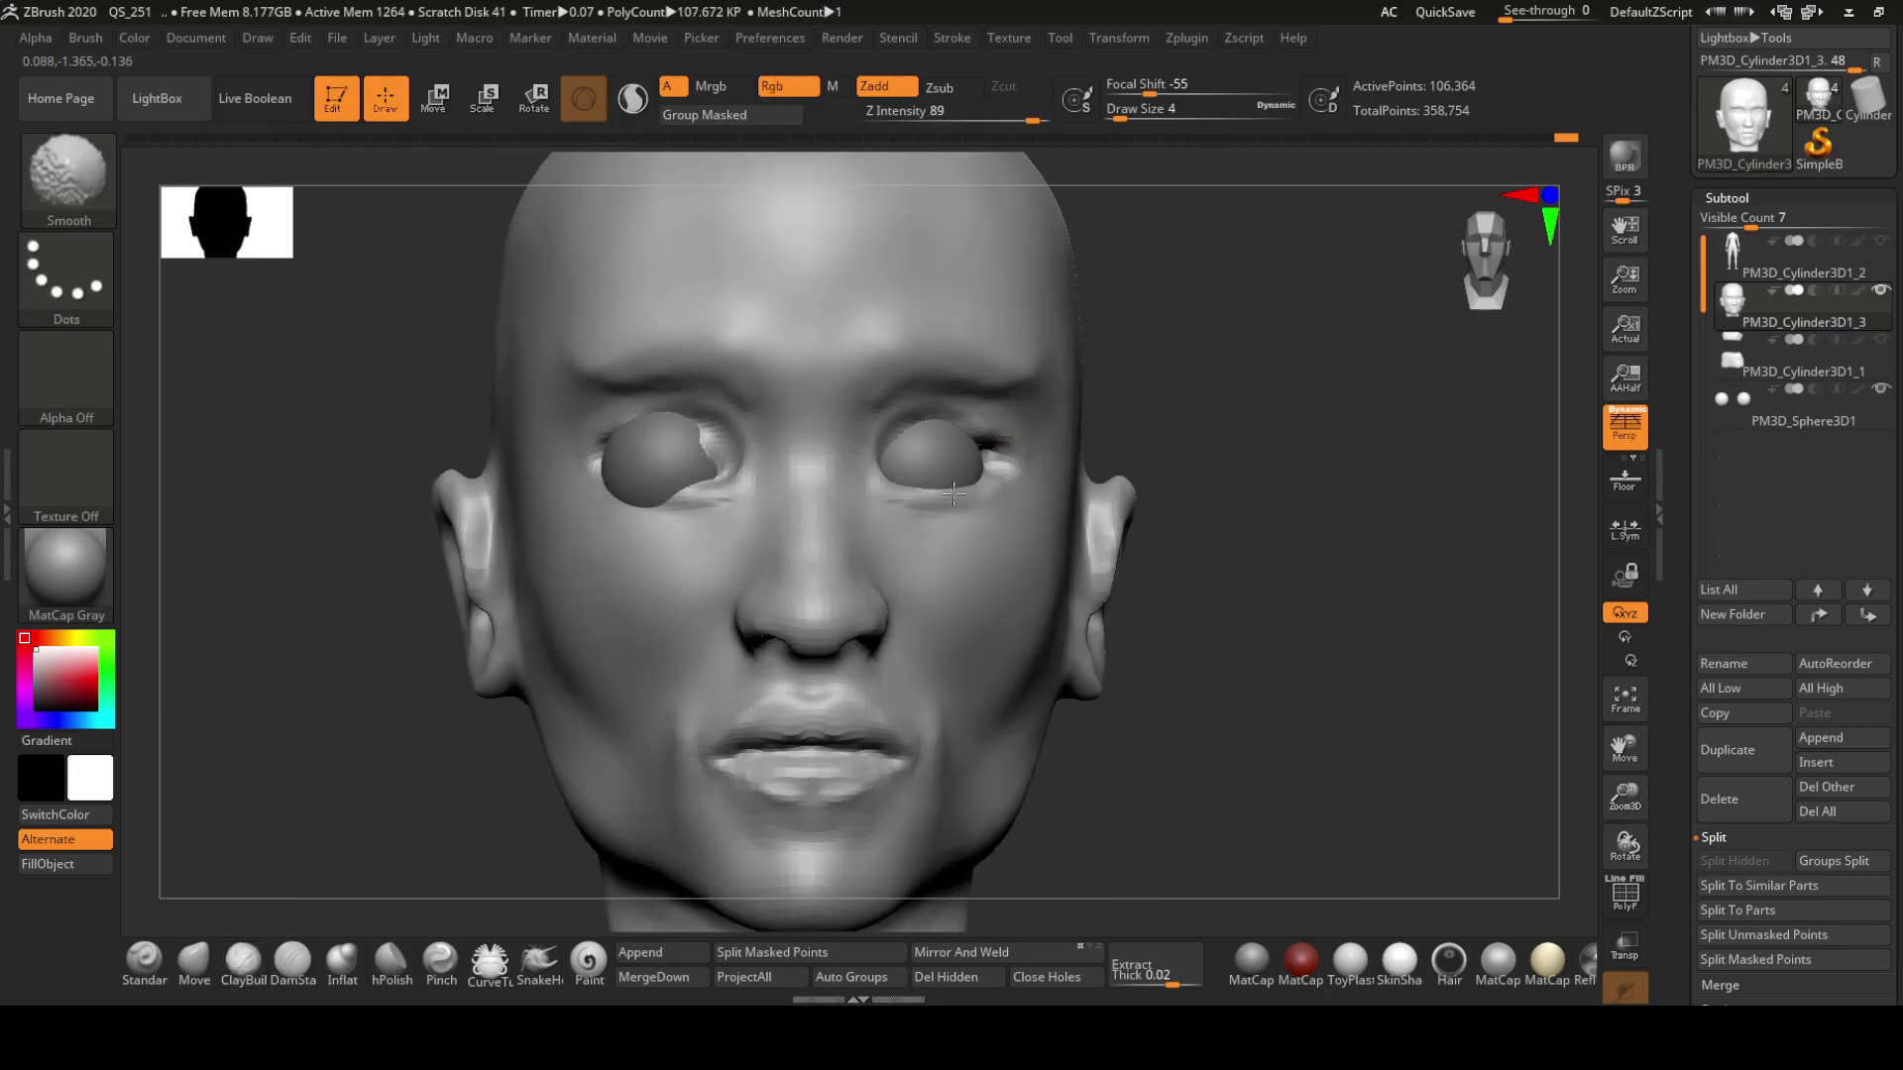
key(f)
Adjust the eyeball sphere from a side profile, then return to sculpting the head
alt+click(722, 488)
key(w)
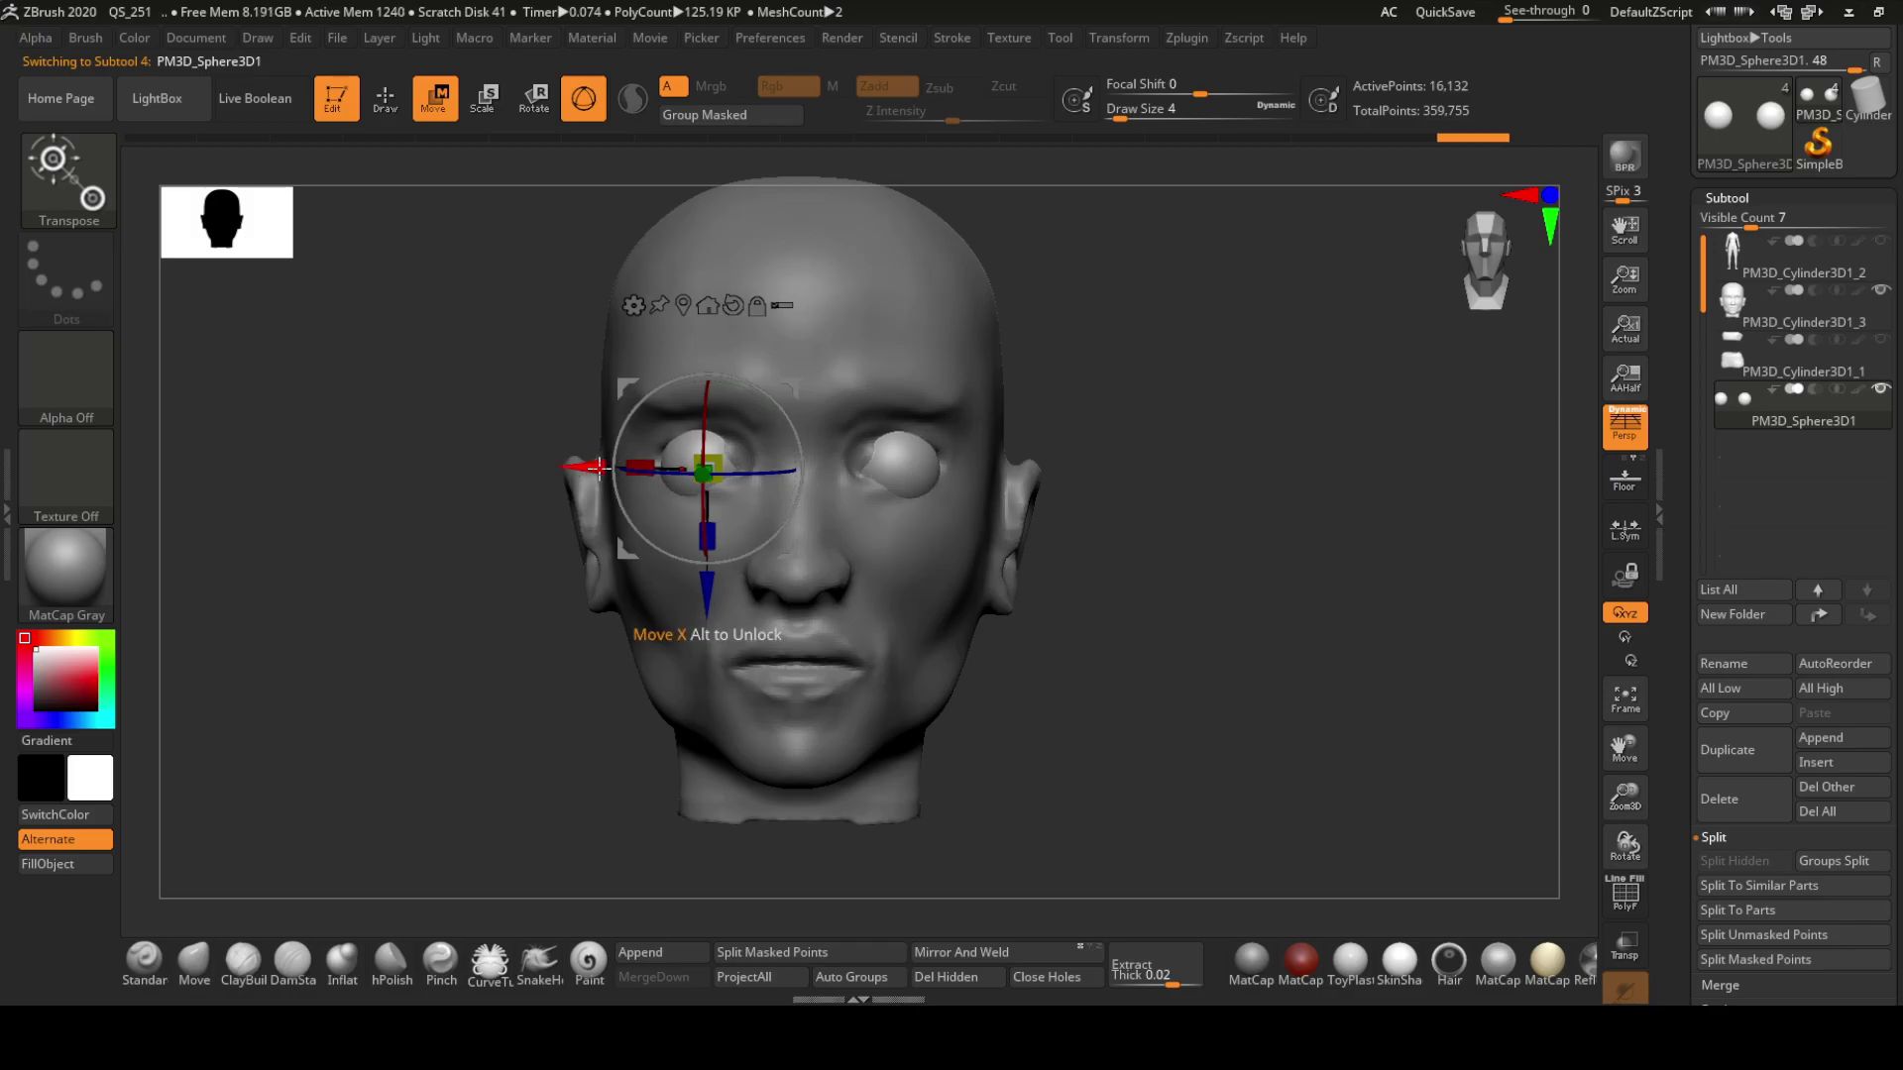
mouse_move(601, 477)
mouse_down()
mouse_move(821, 418)
mouse_move(942, 841)
mouse_move(720, 438)
mouse_move(742, 440)
mouse_up()
alt+click(943, 841)
key(q)
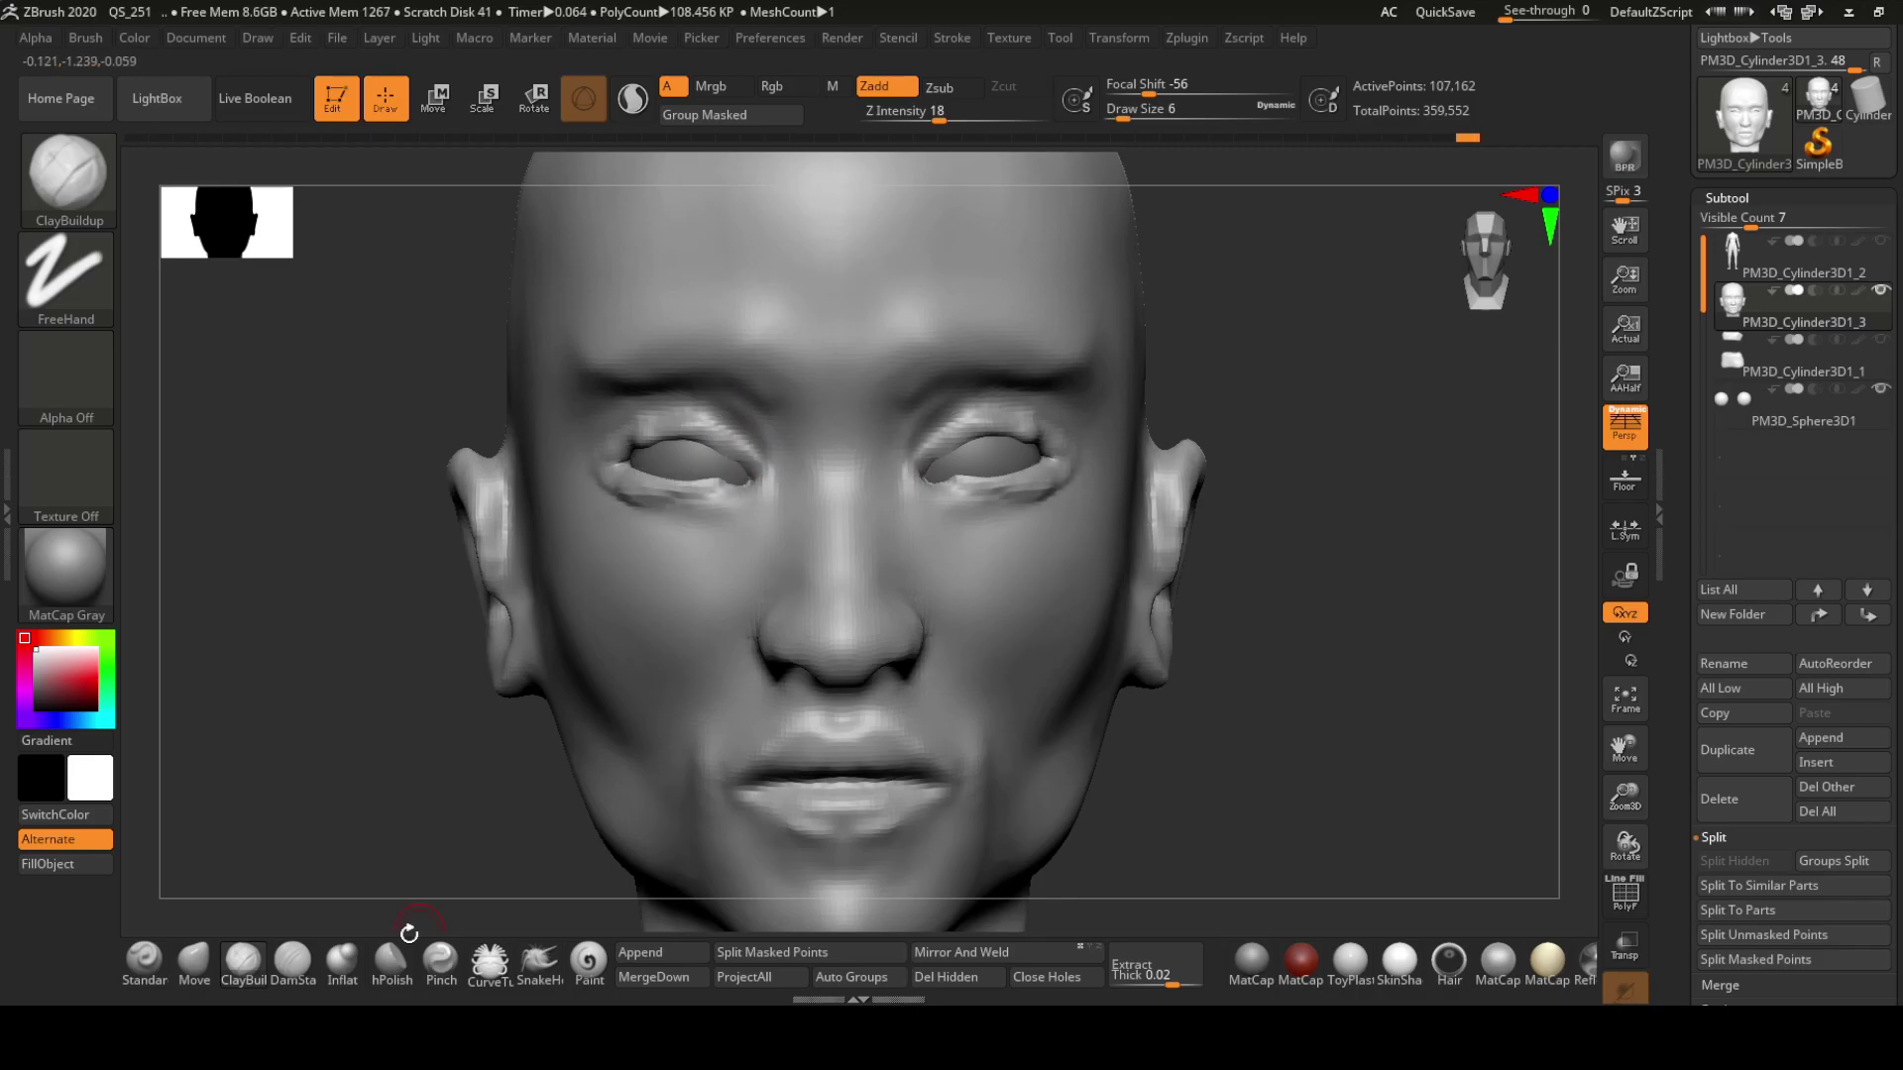
Shape the eyelids, cheeks and chin with the Move brush from several angles
key(b)
key(m)
key(v)
drag(408, 933, 248, 921)
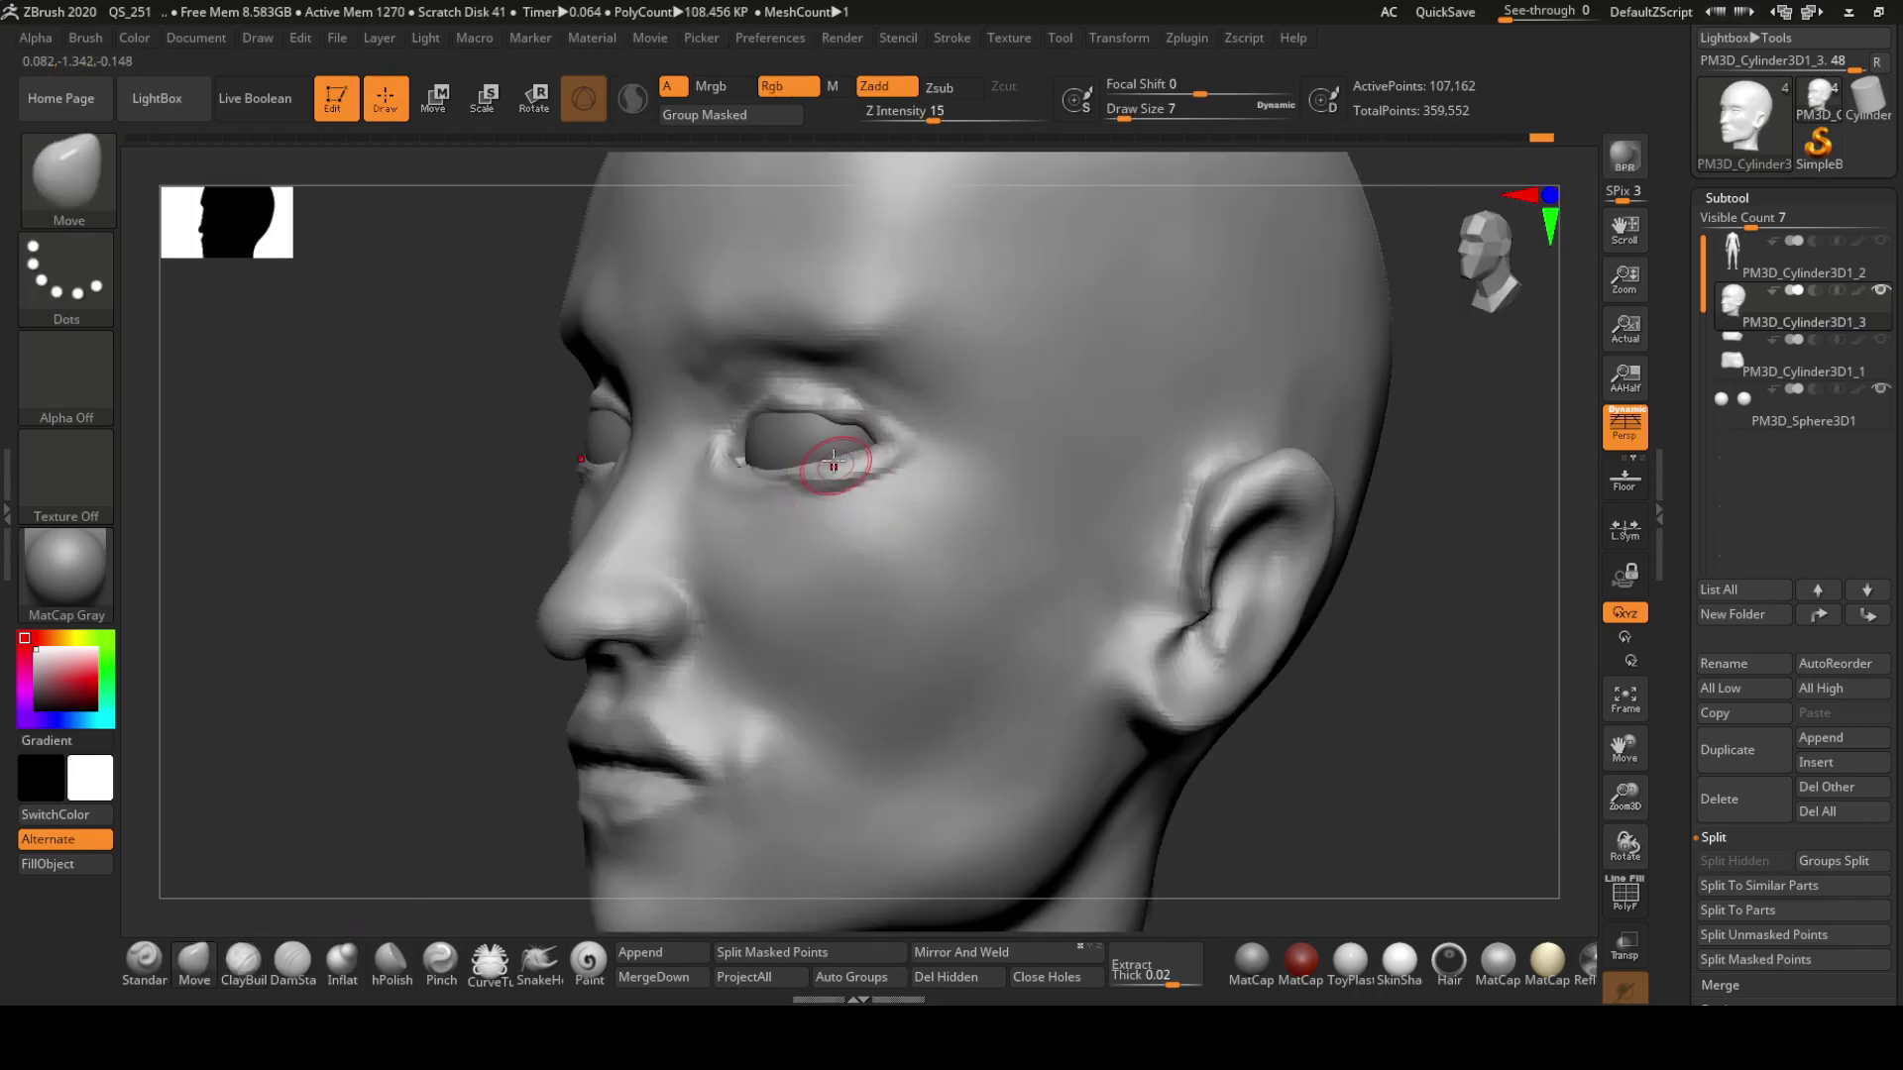
drag(833, 460, 1078, 468)
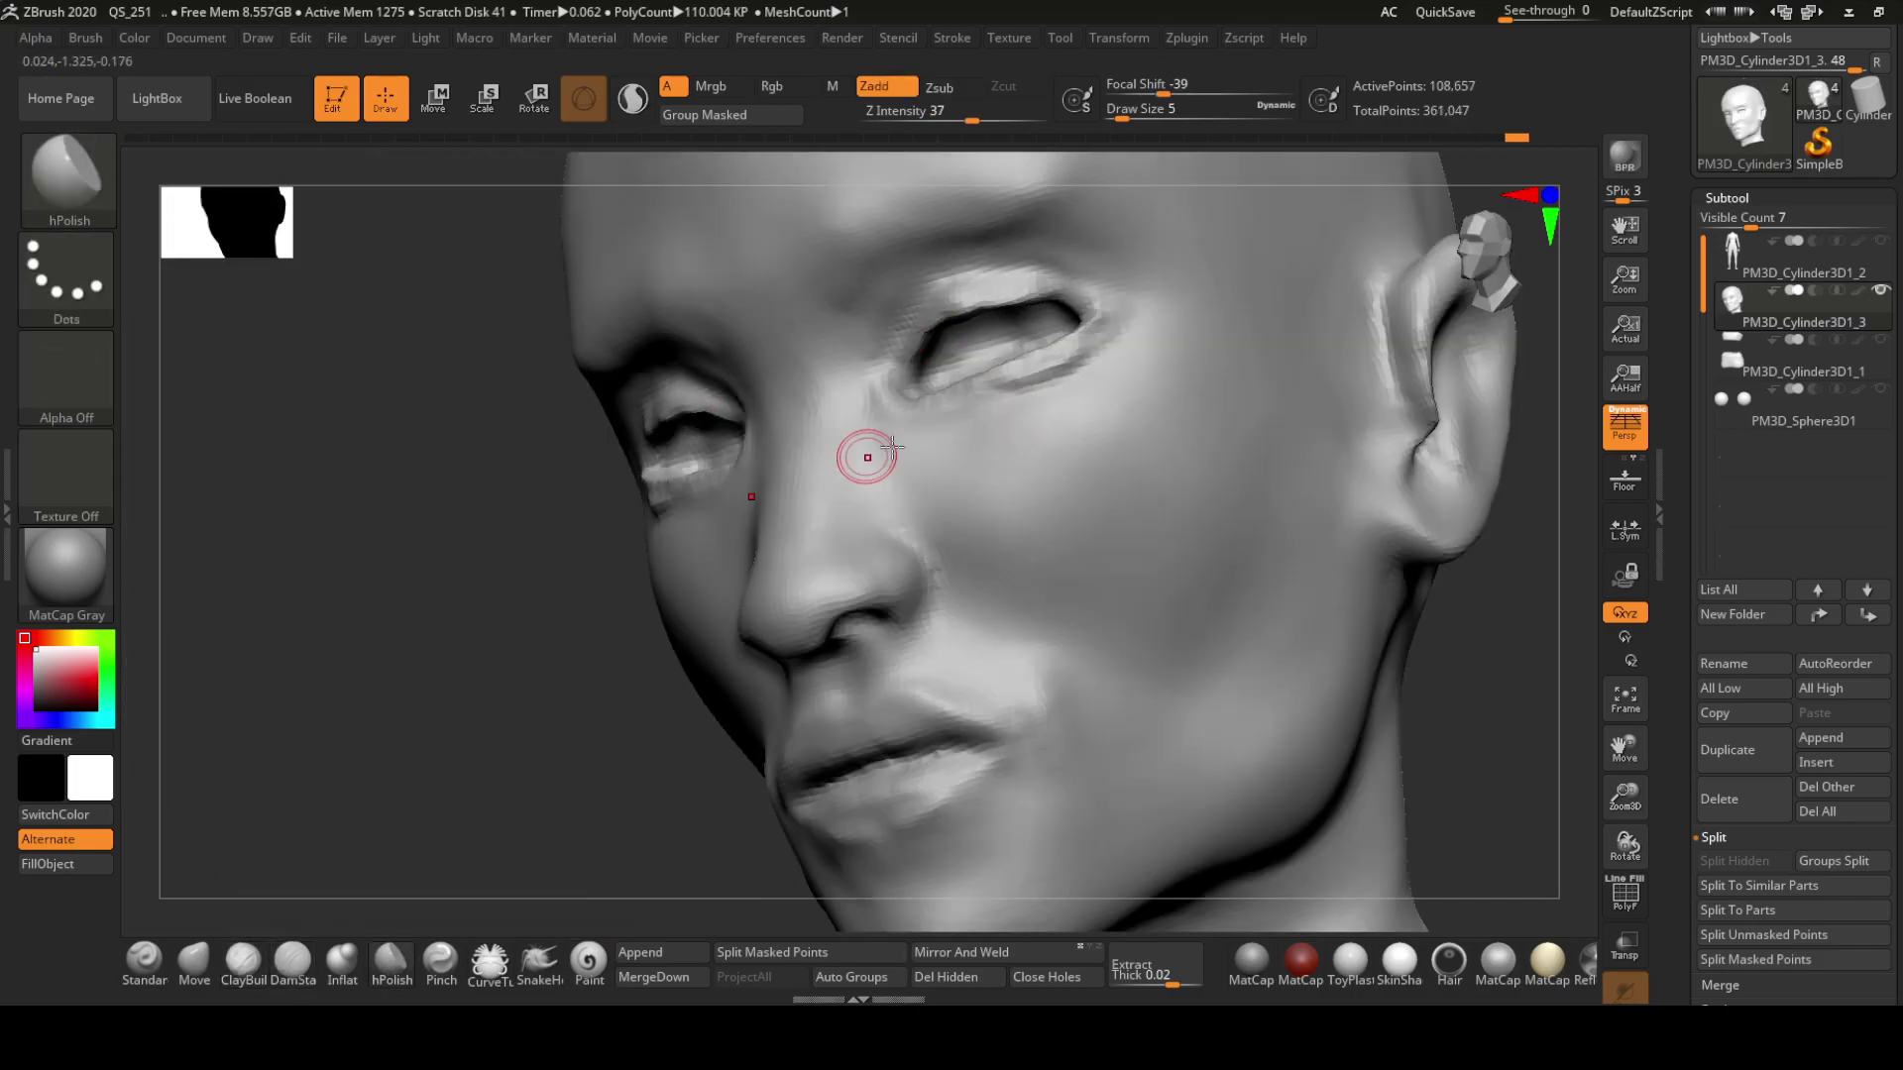
right_drag(892, 449, 949, 311)
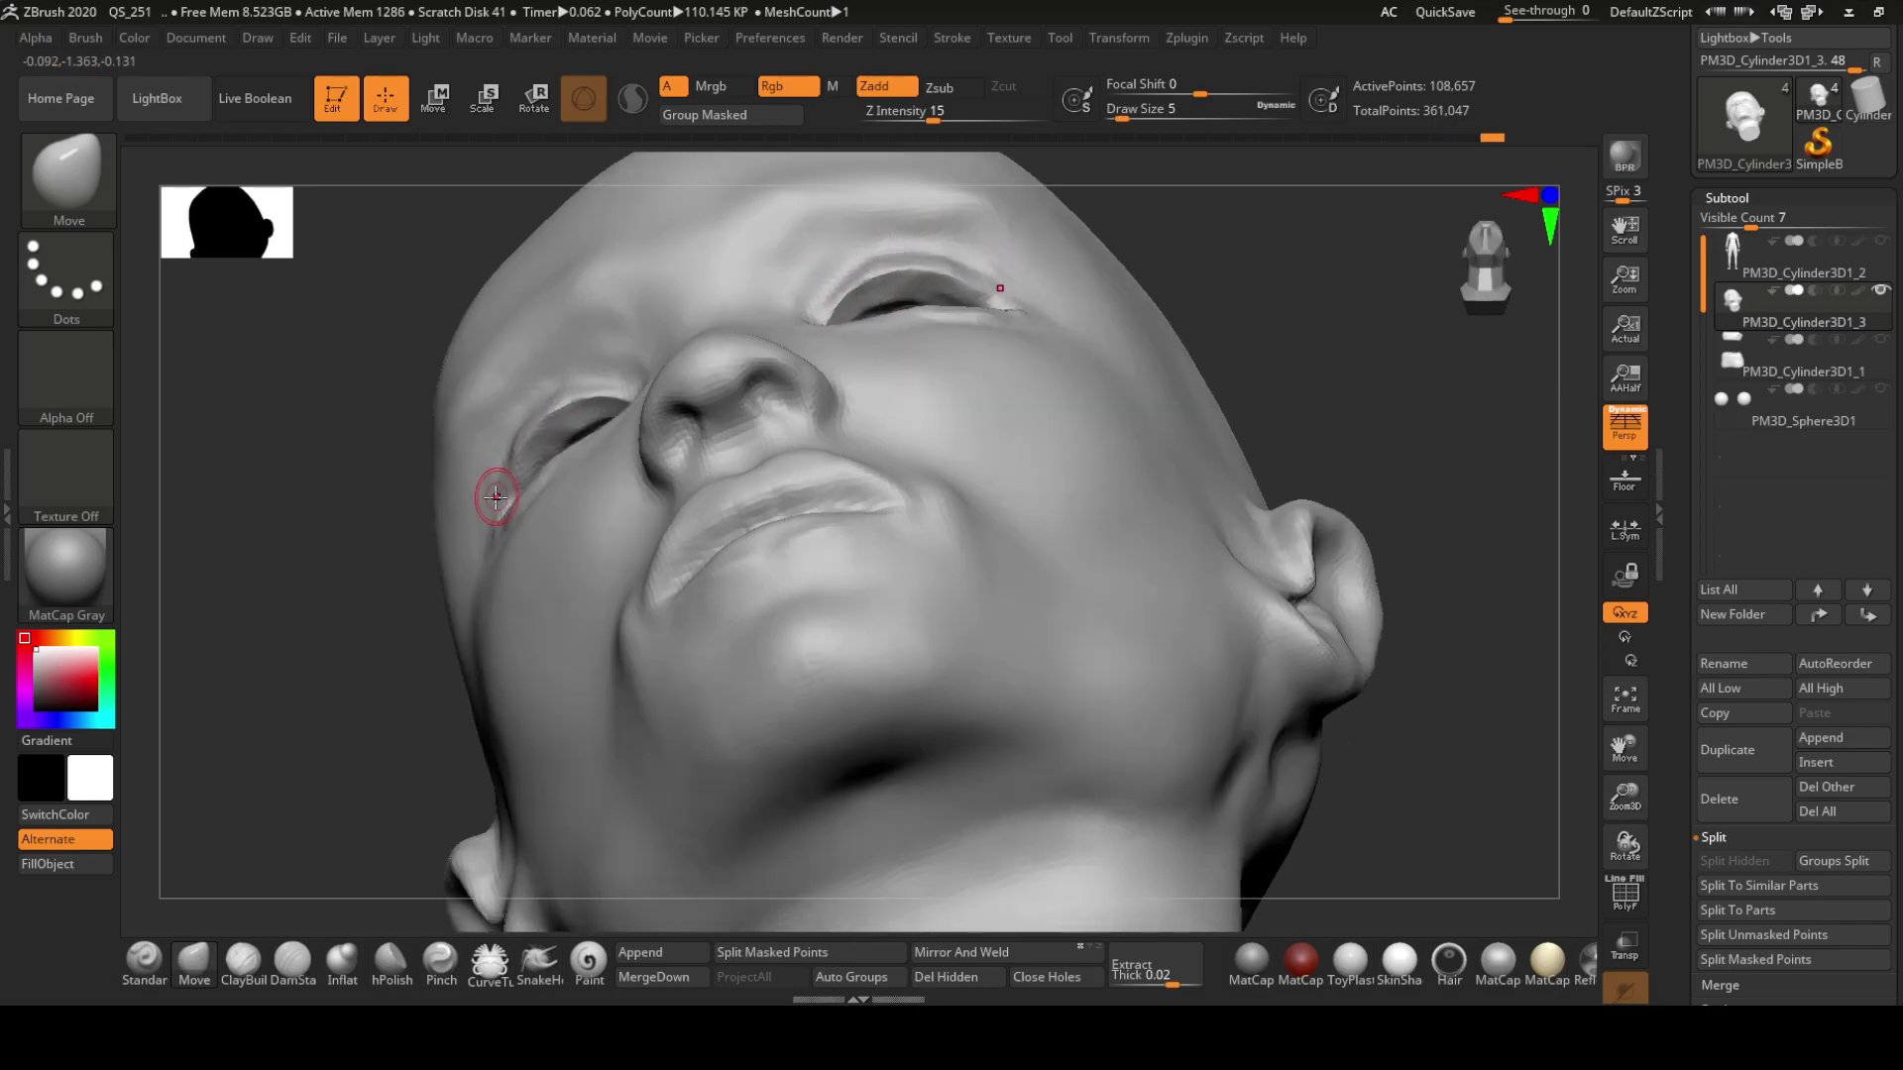
right_drag(496, 497, 559, 540)
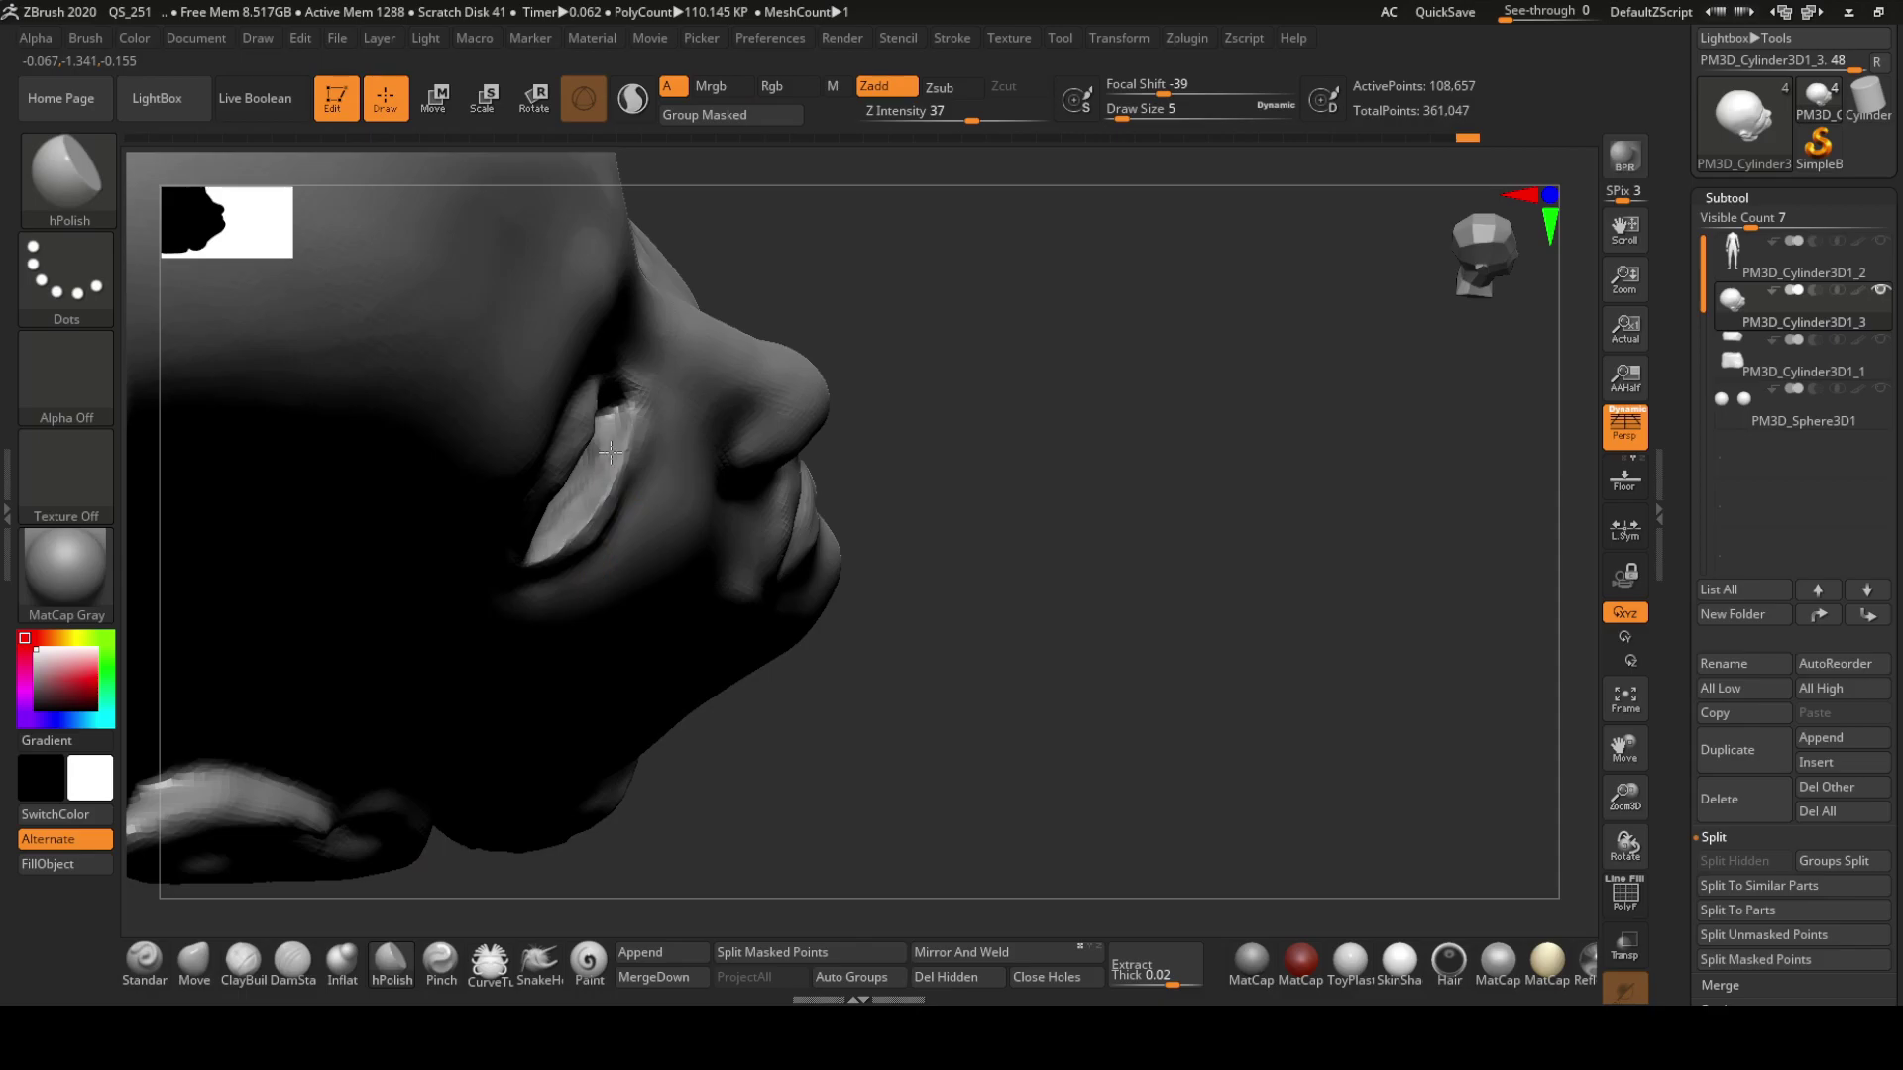
mouse_move(611, 452)
right_down()
mouse_move(581, 519)
mouse_move(822, 569)
mouse_move(993, 436)
mouse_move(885, 594)
mouse_move(908, 487)
right_up()
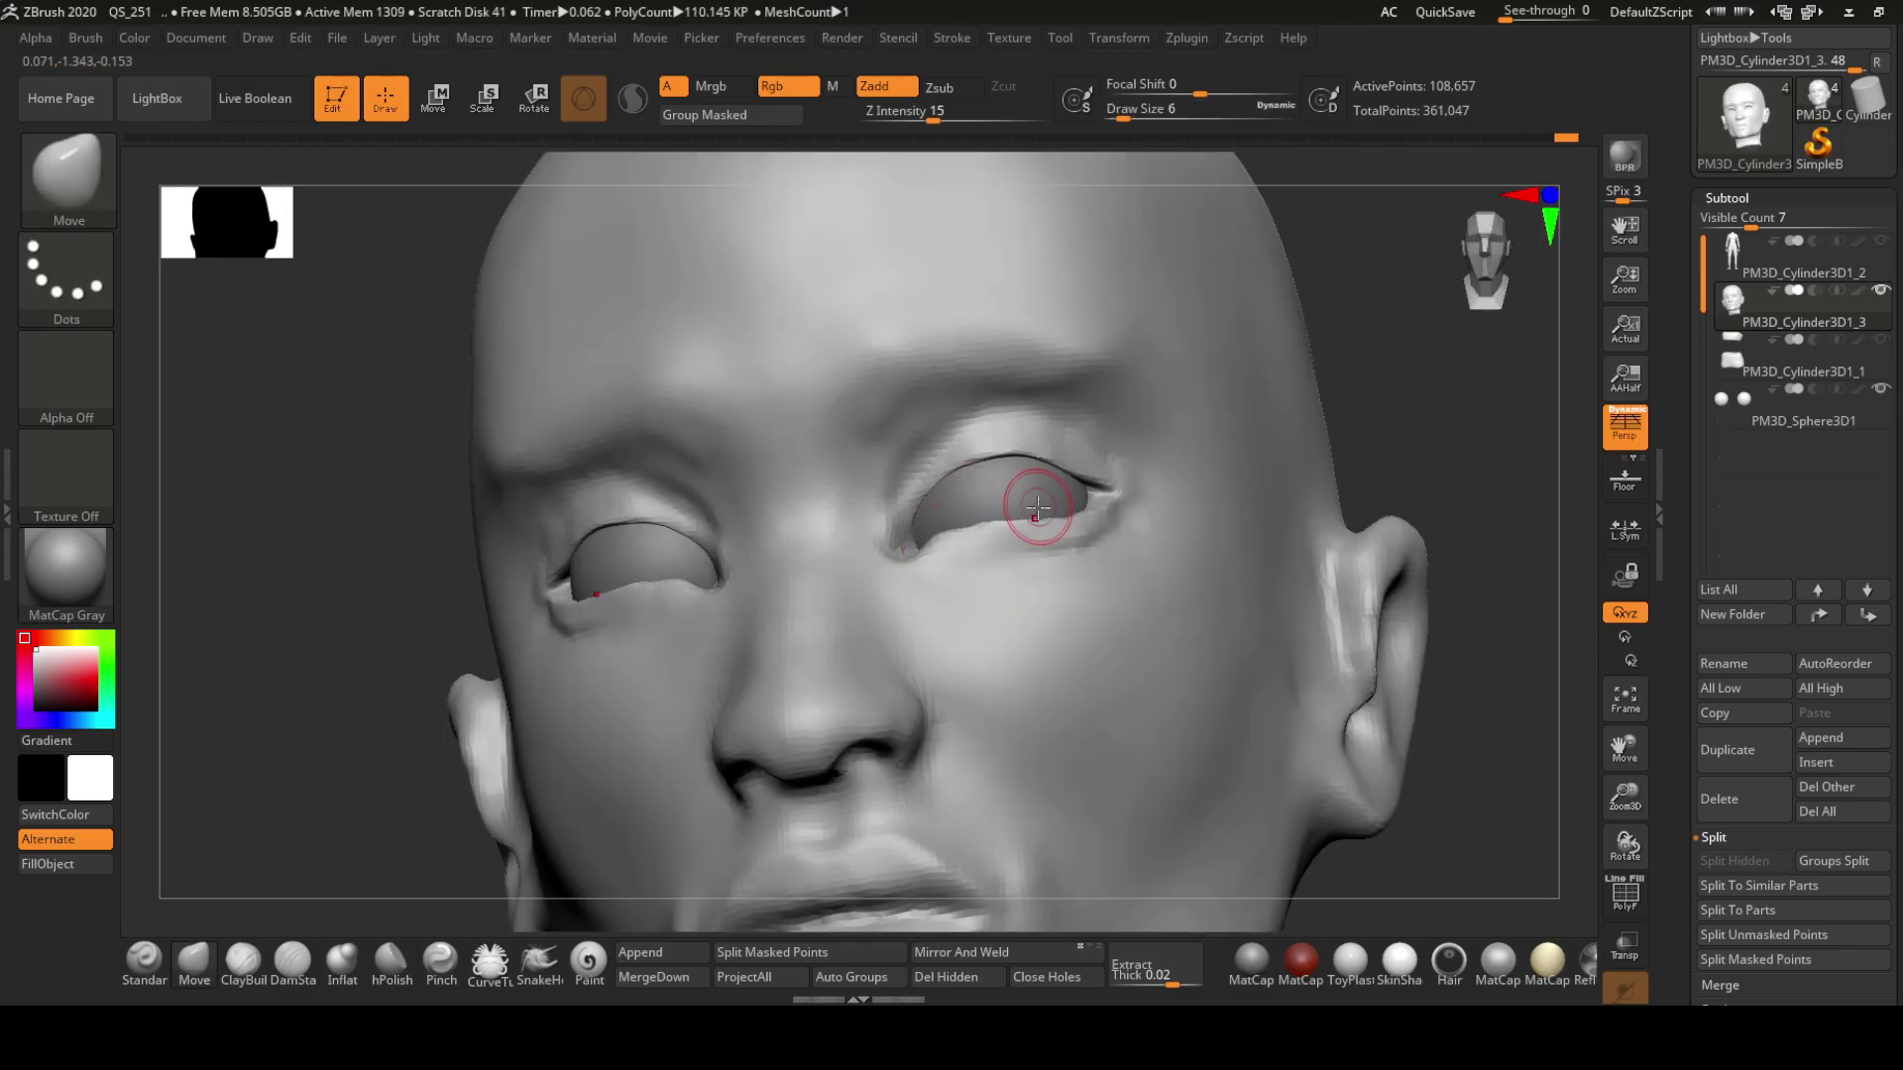
mouse_move(1038, 507)
right_down()
mouse_move(871, 404)
mouse_move(993, 387)
mouse_move(914, 411)
mouse_move(1061, 509)
mouse_move(896, 478)
right_up()
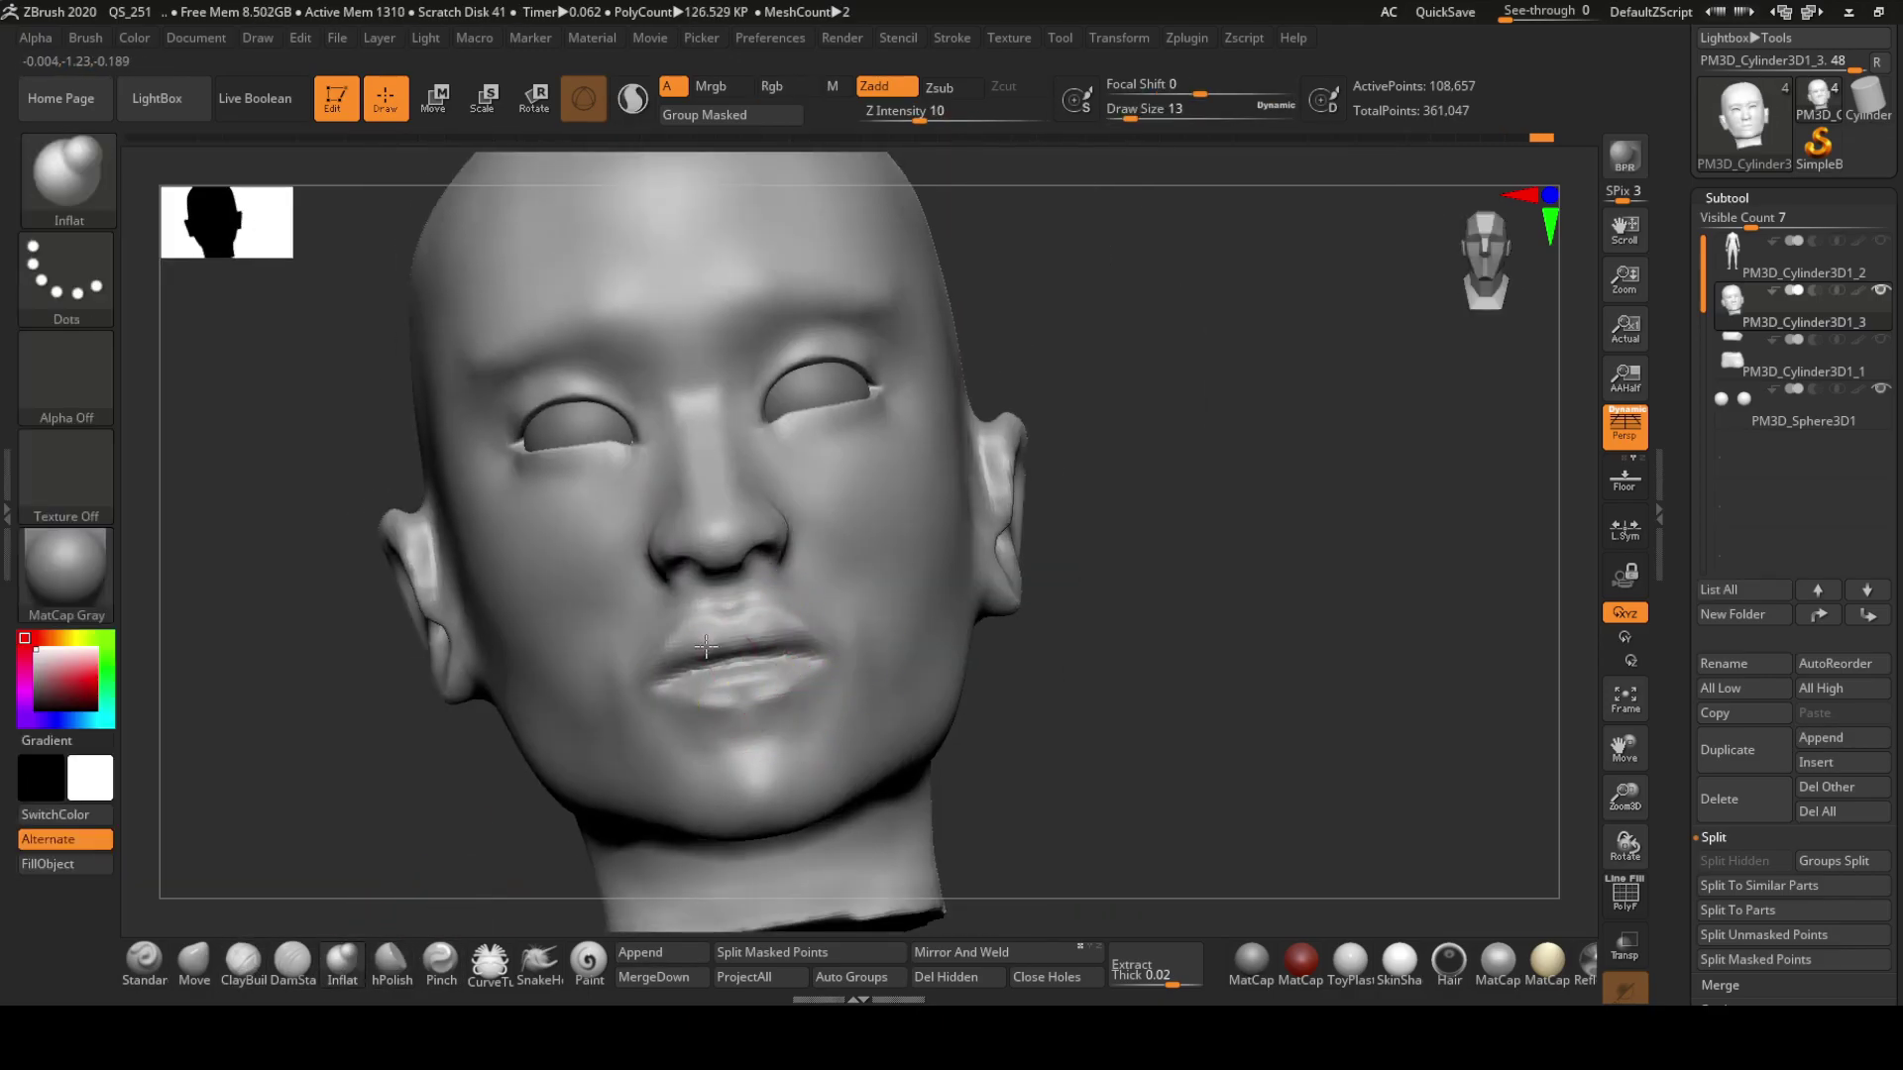
Crease the line between the lips with DamStandard
key(b)
key(d)
key(s)
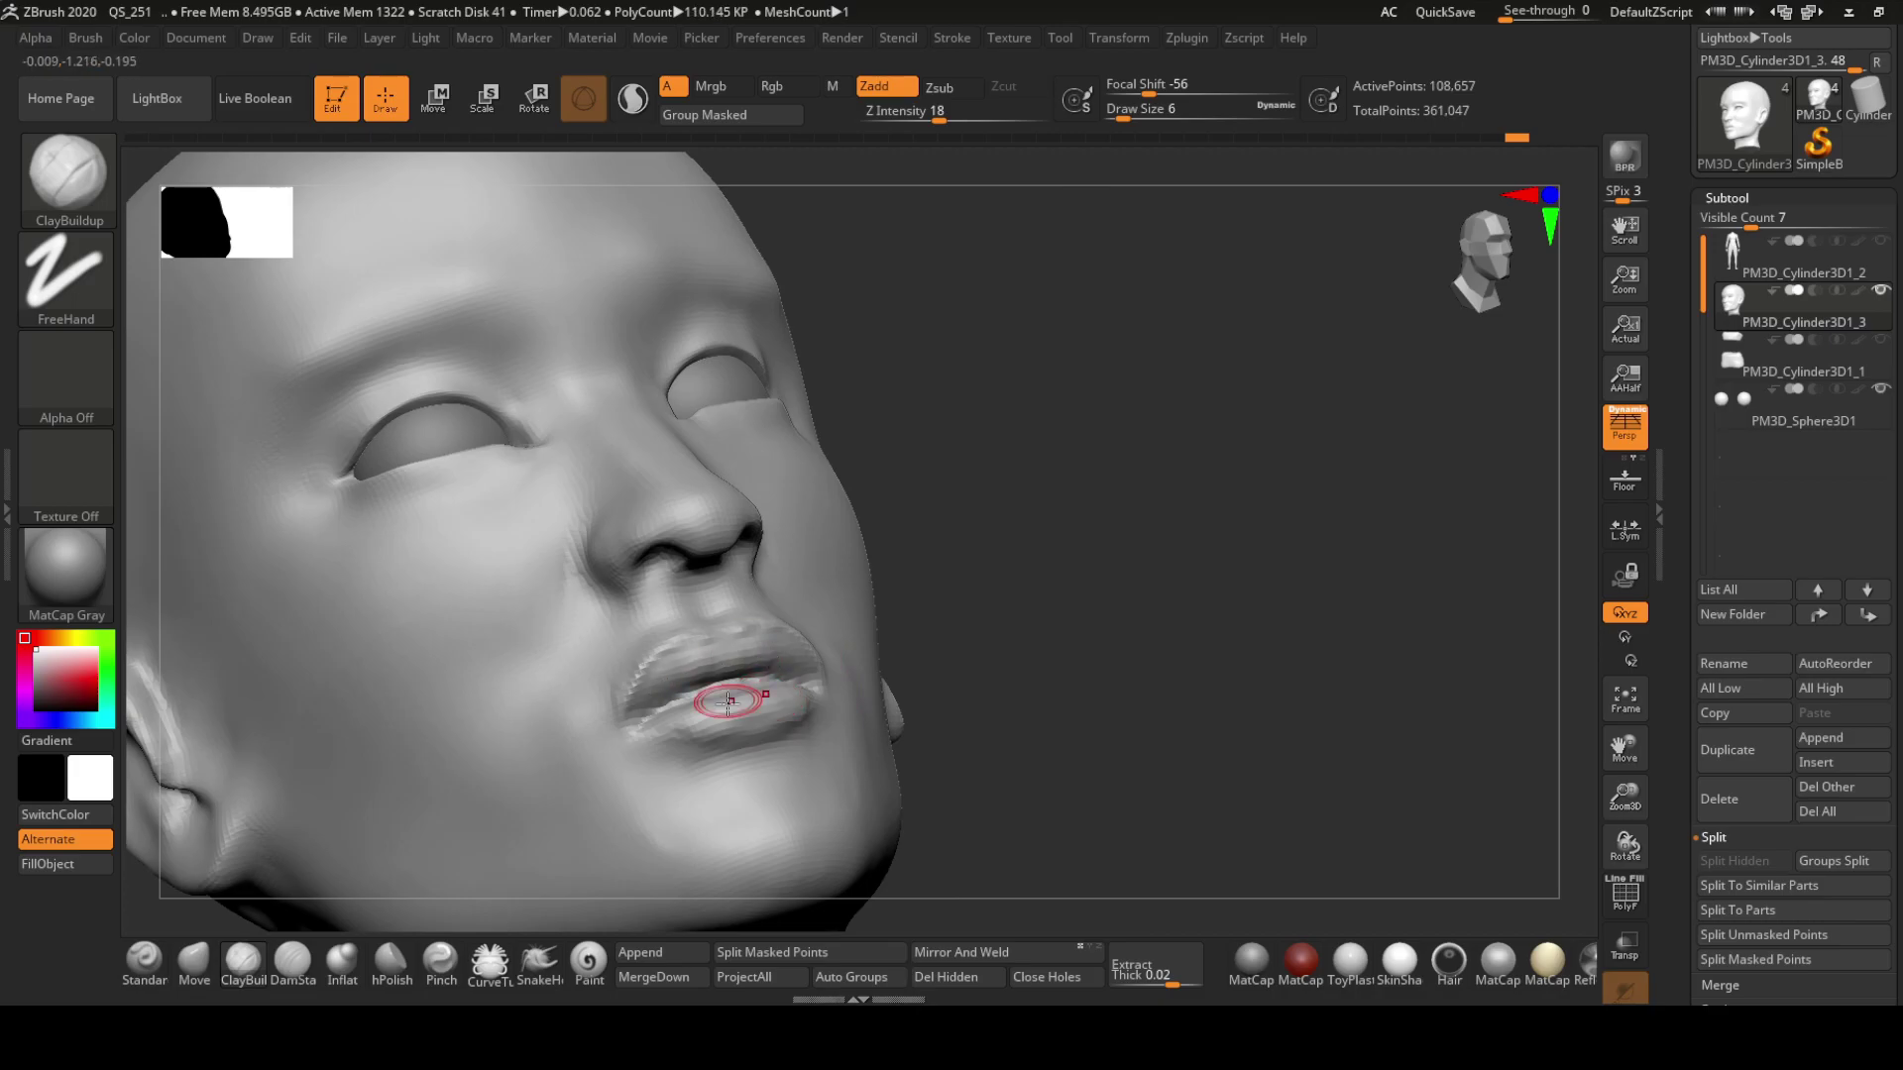
mouse_move(998, 629)
mouse_down()
mouse_move(998, 455)
mouse_move(862, 447)
mouse_up()
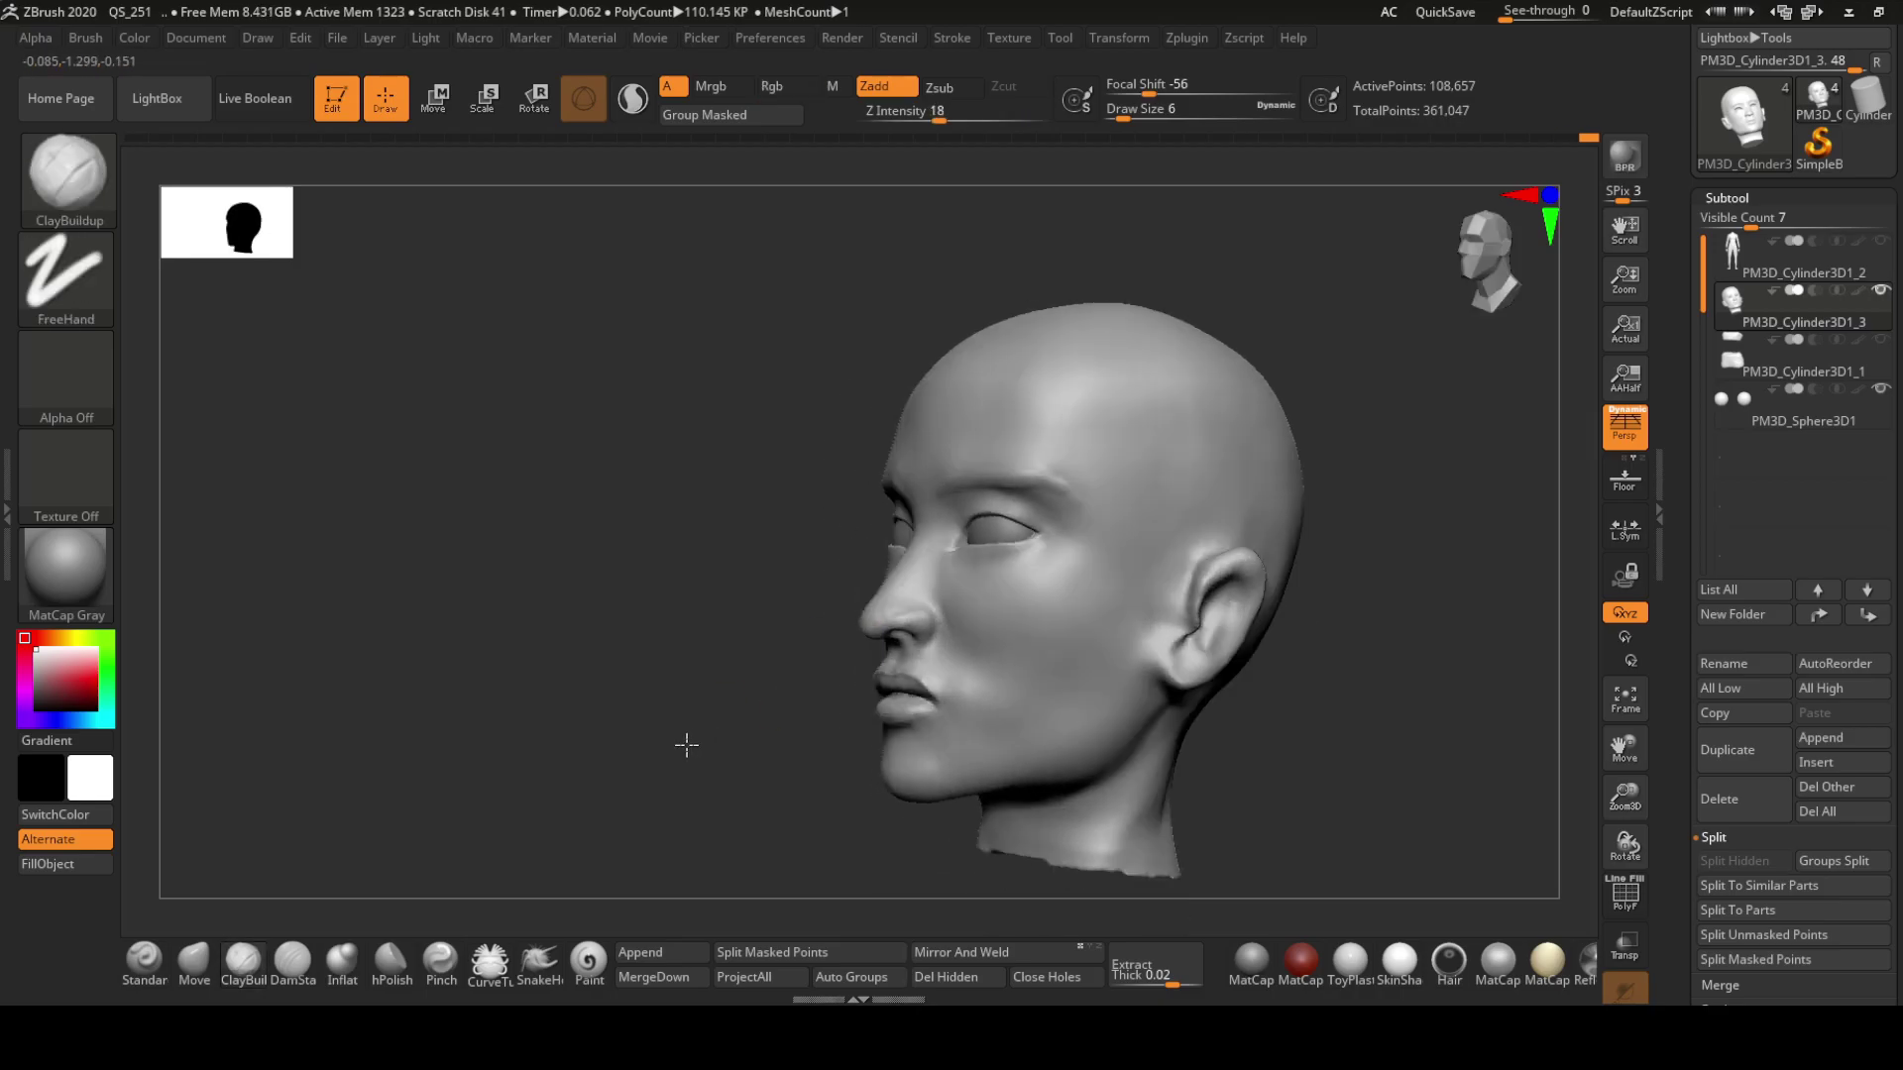
Line up the head's left profile with the reference photo and set the Move brush size to 27
drag(679, 743, 945, 699)
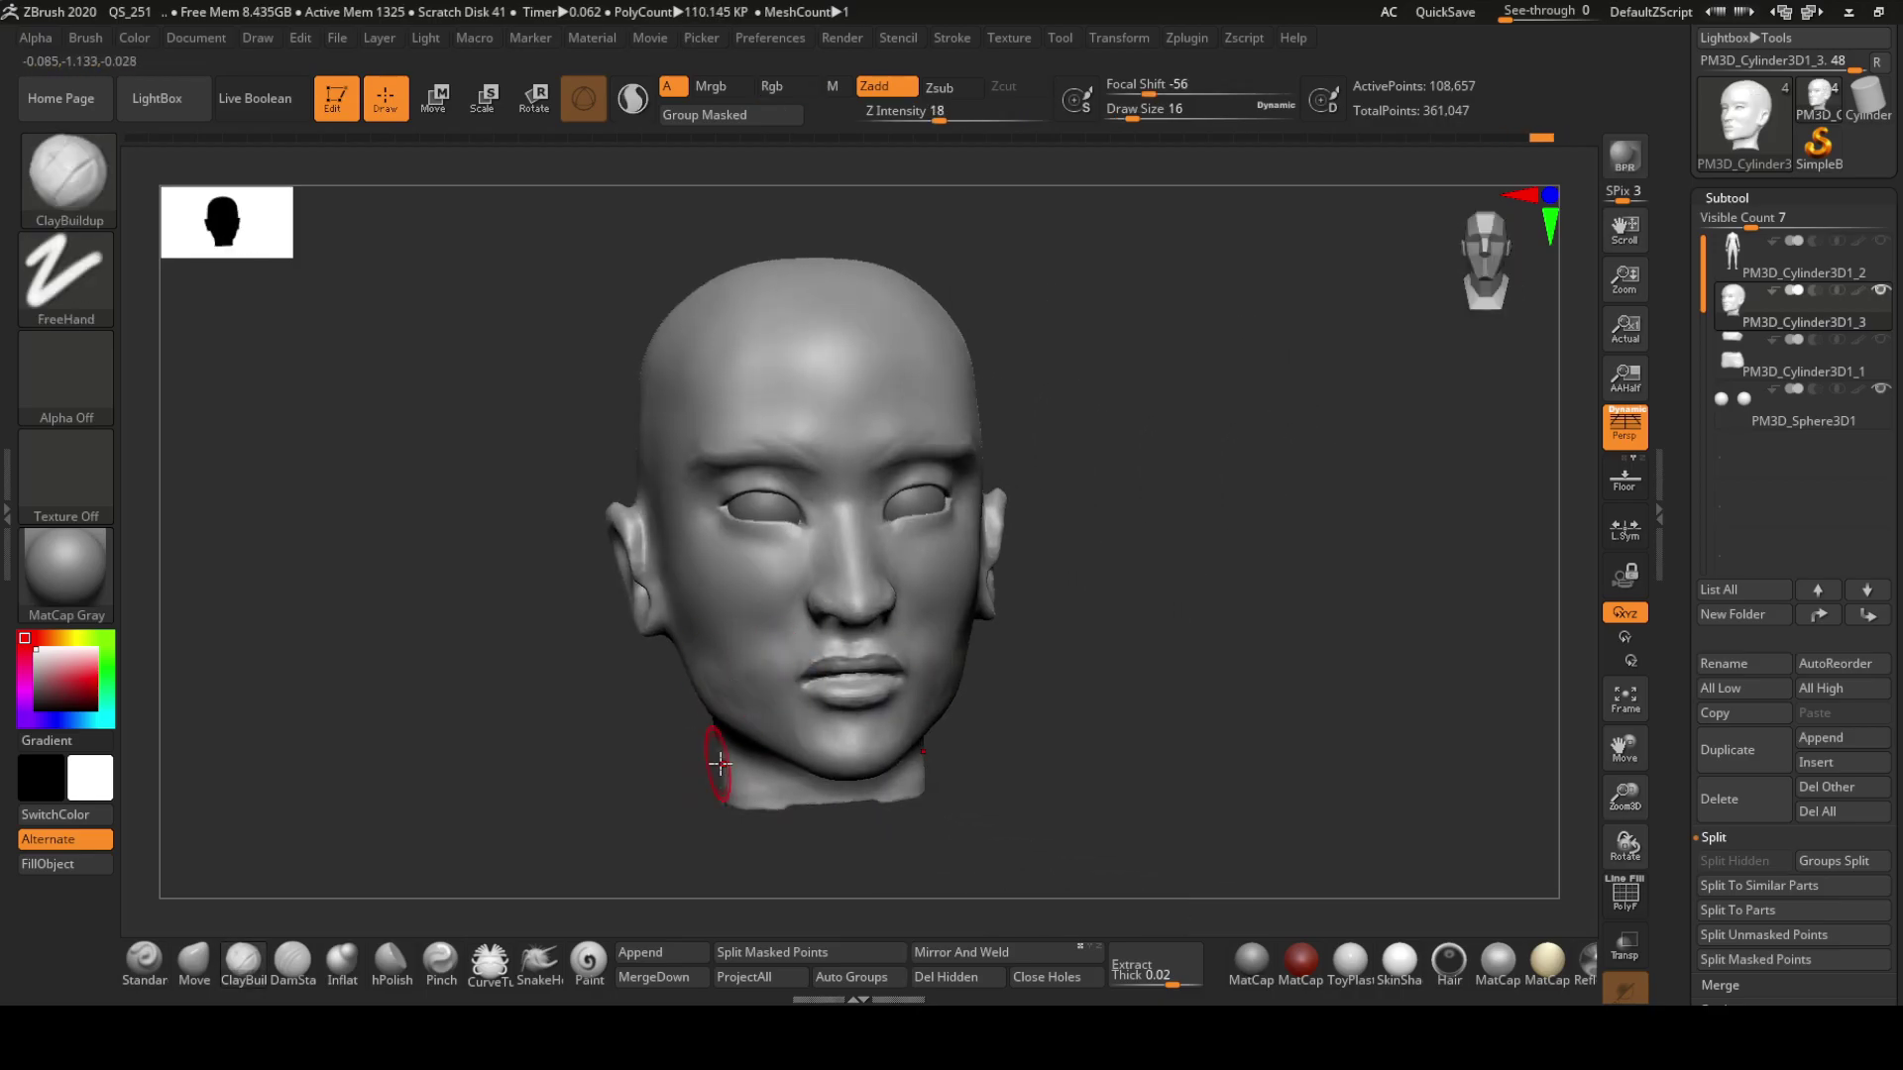
drag(1113, 628, 1013, 701)
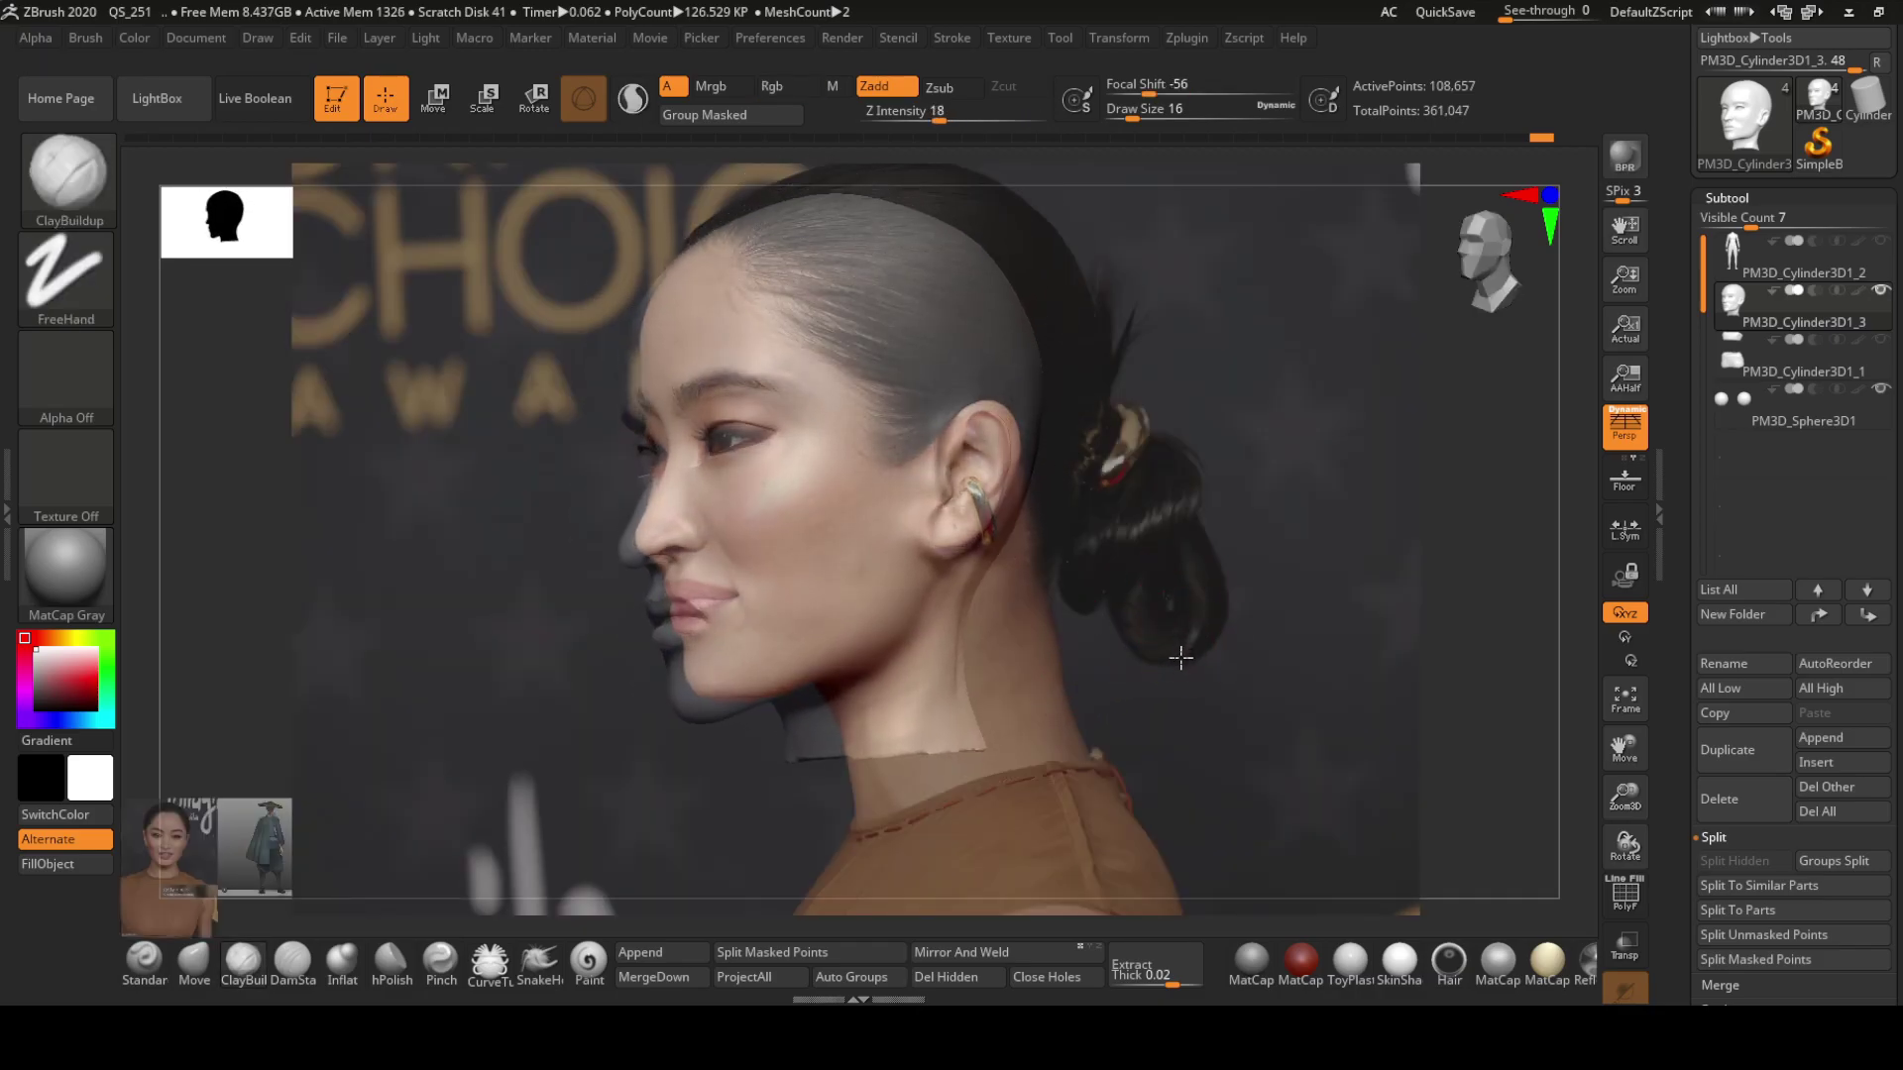
mouse_move(1180, 657)
mouse_down()
mouse_move(1193, 620)
mouse_move(1223, 680)
mouse_up()
key(s)
key(b)
key(m)
key(v)
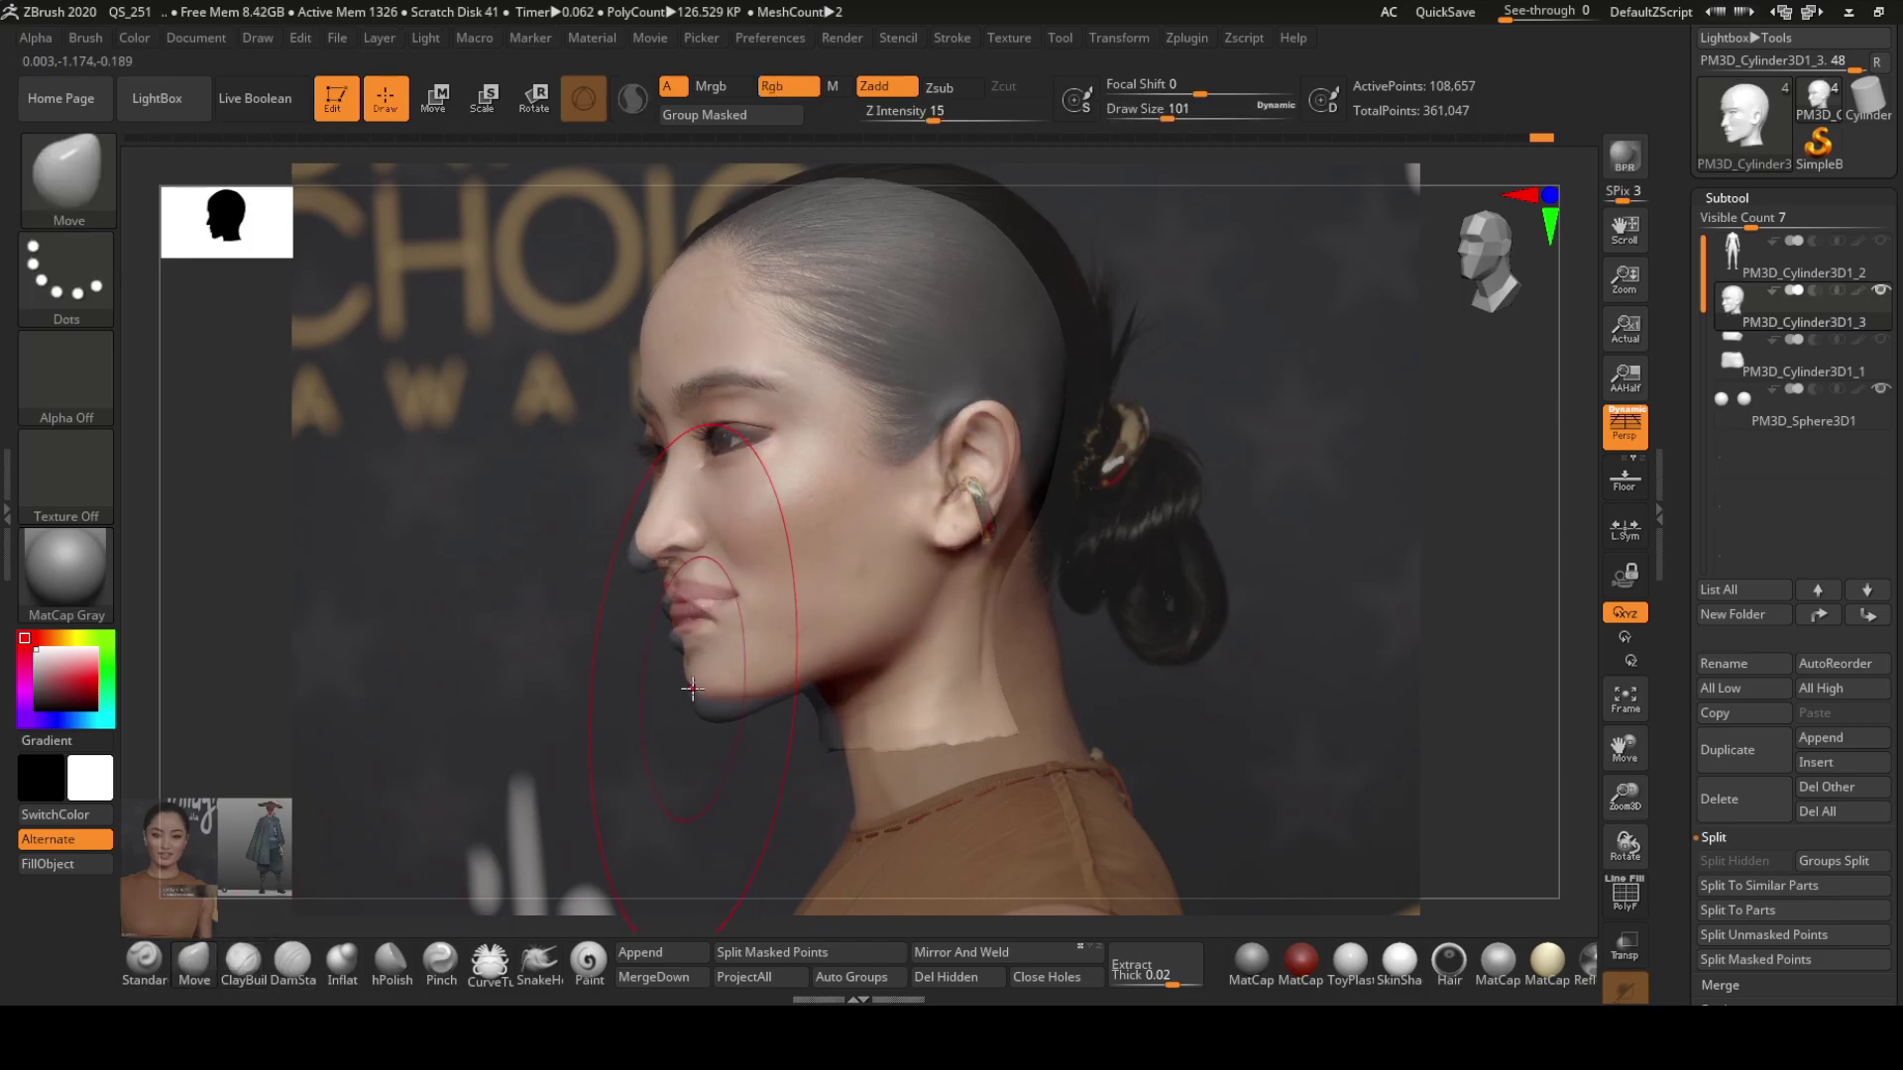
key(s)
drag(615, 595, 602, 596)
drag(583, 670, 570, 670)
Inflate the cheeks and lips, then hide the reference overlay
key(b)
key(i)
key(n)
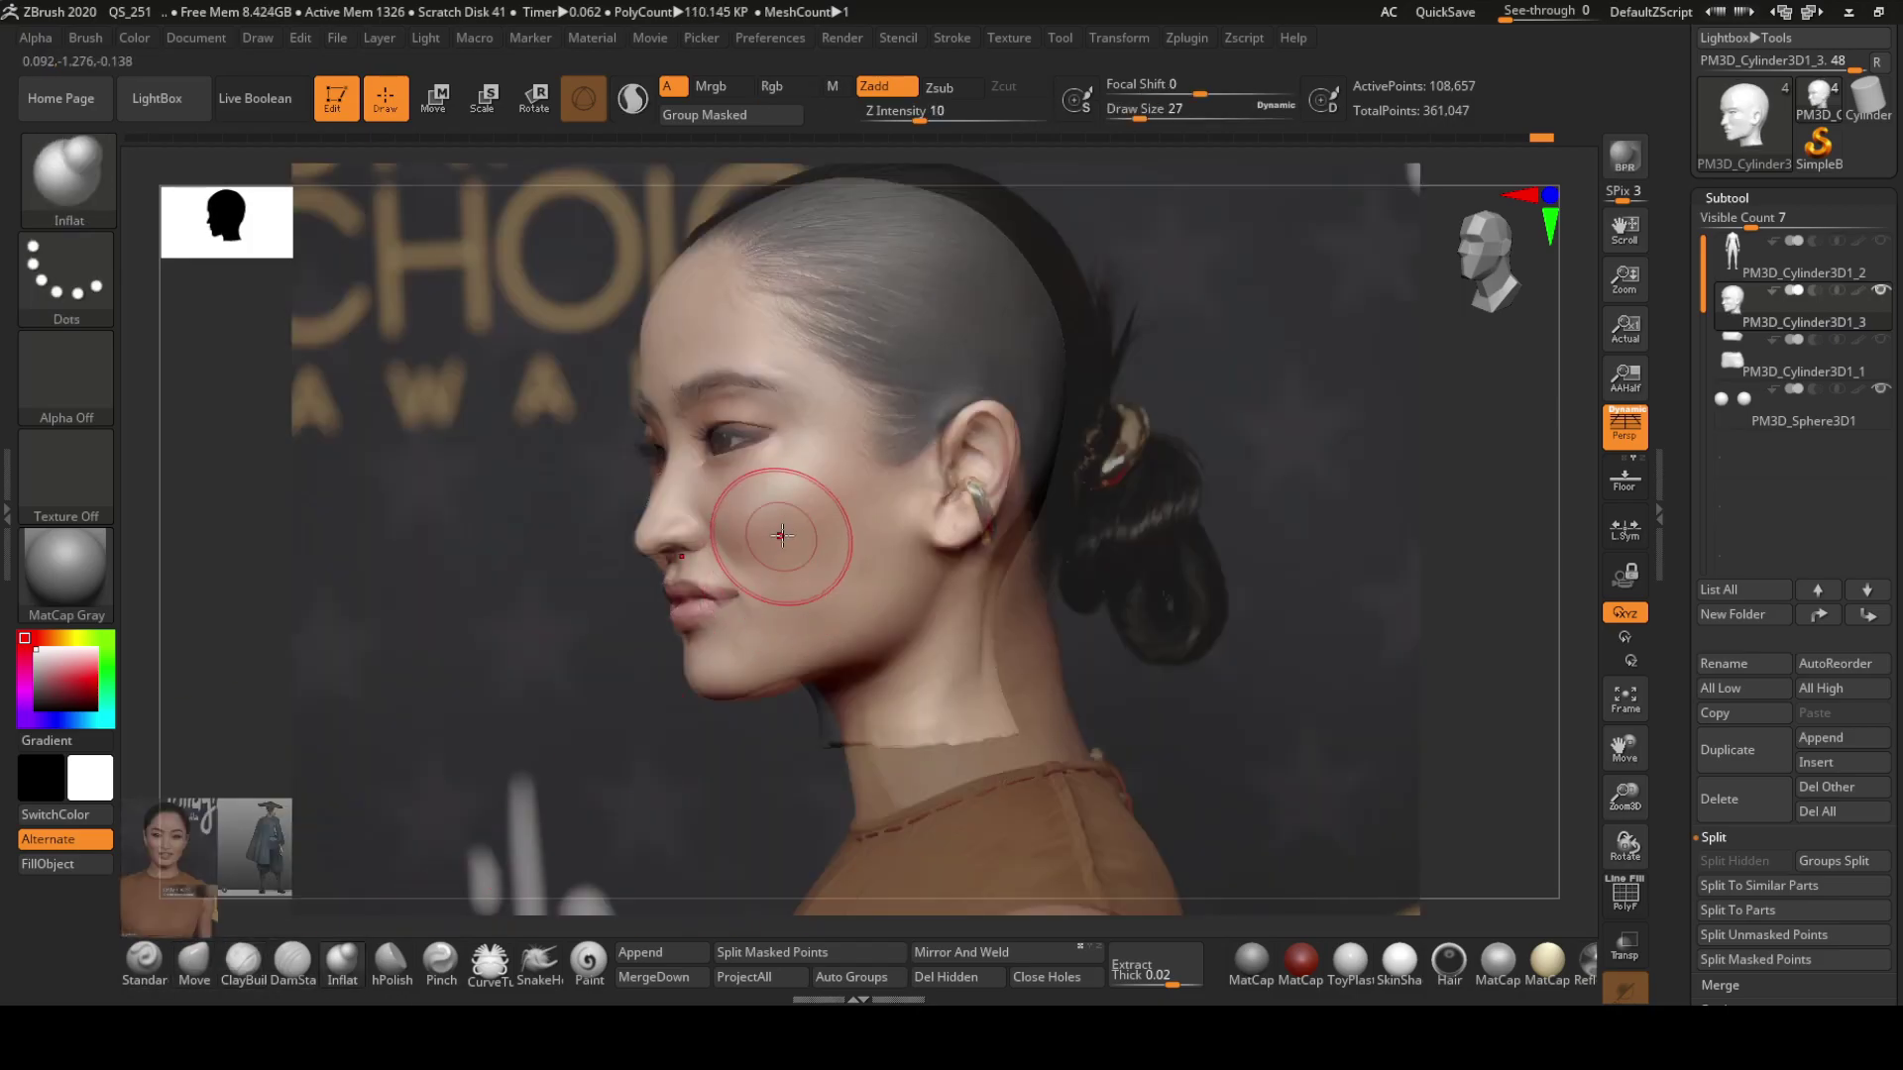
key(shift+z)
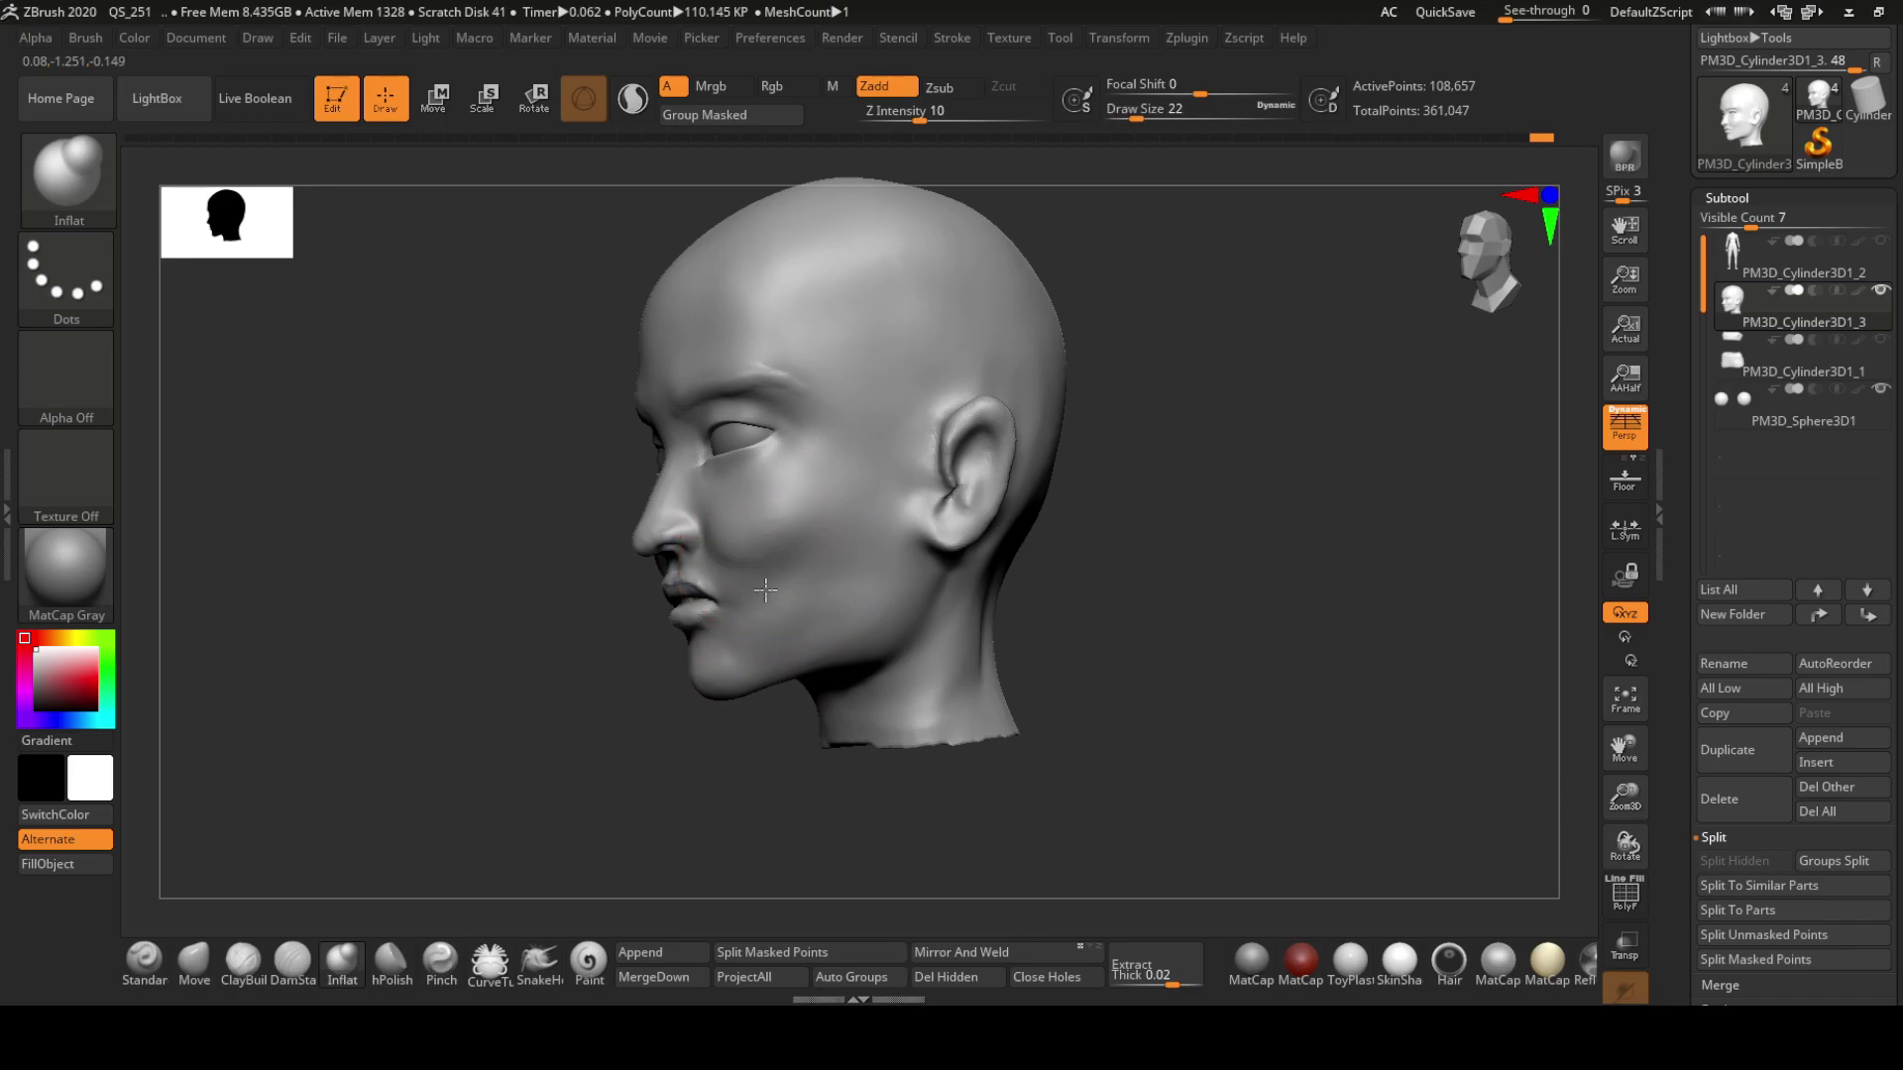
mouse_move(760, 792)
mouse_down()
mouse_move(667, 790)
mouse_move(753, 693)
mouse_move(714, 575)
mouse_move(674, 567)
mouse_up()
Reshape the profile from below with Move, then carve sharper creases with DamStandard
key(b)
key(m)
key(v)
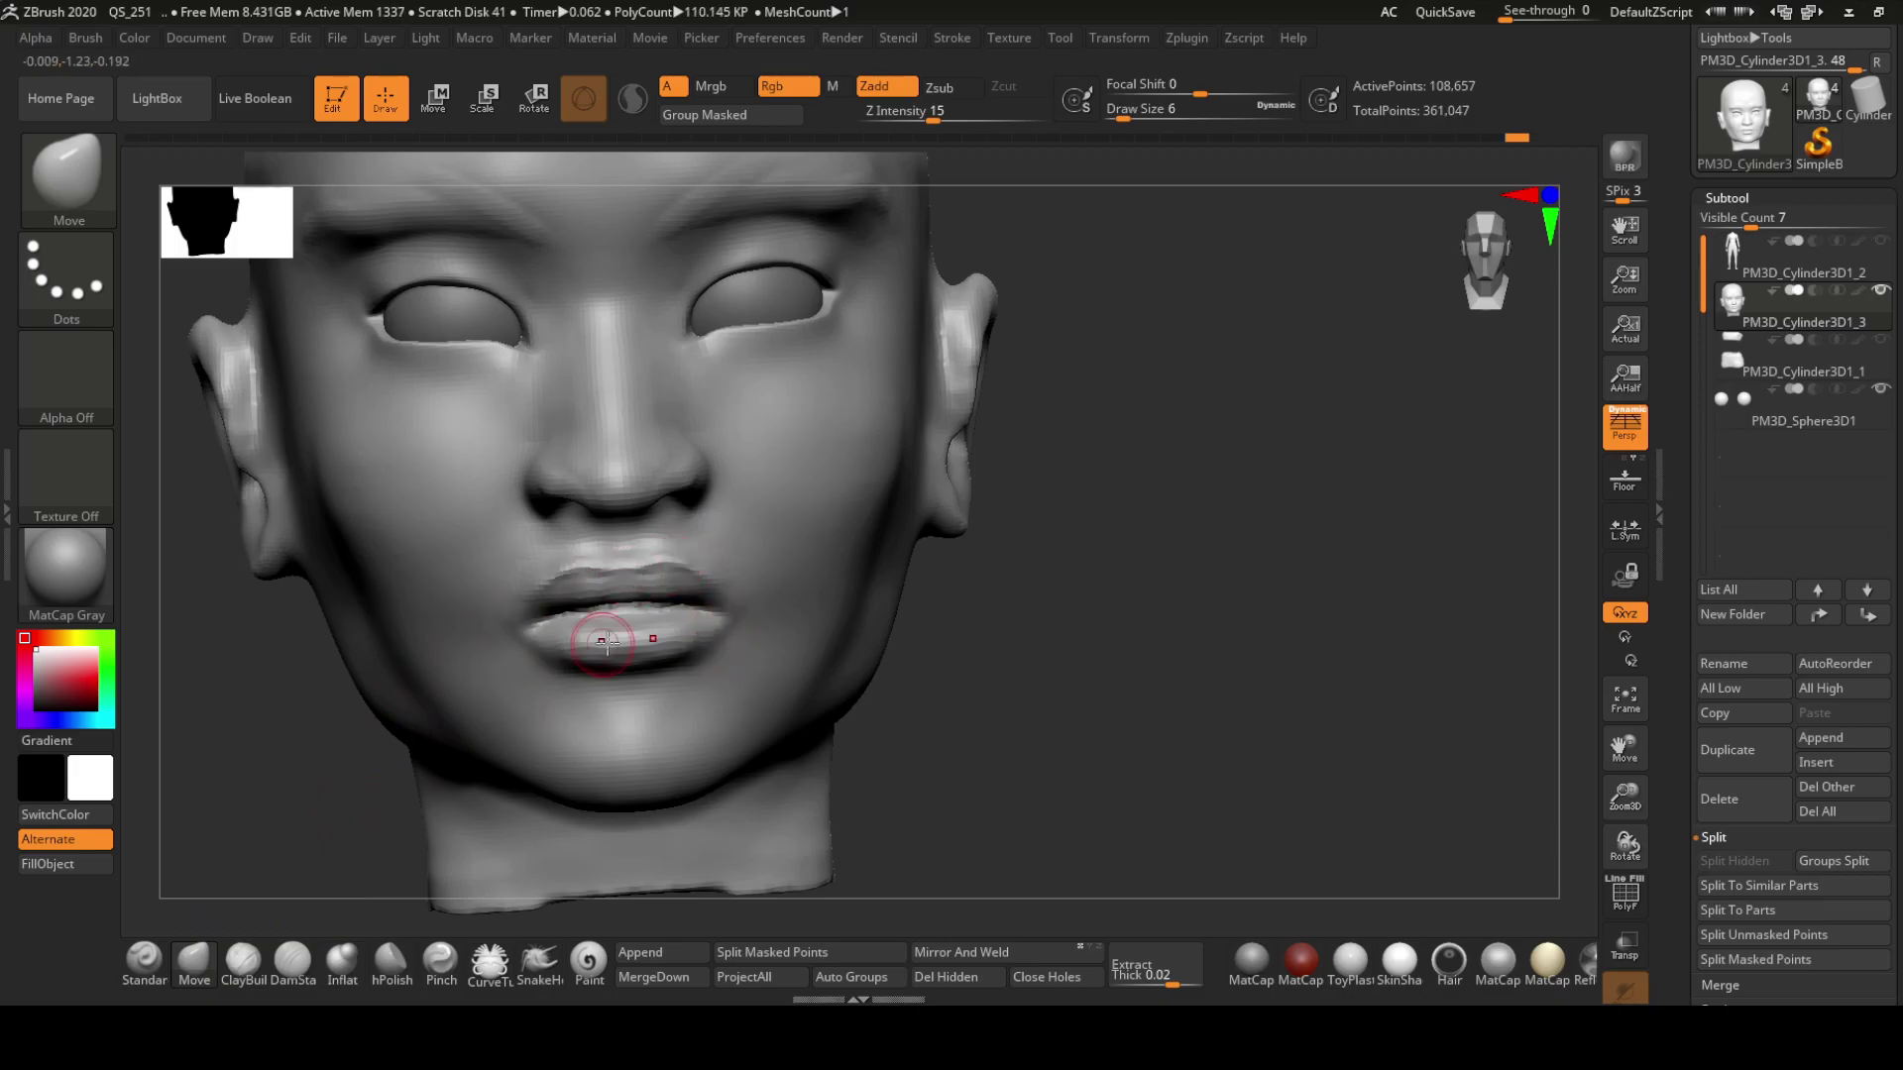
mouse_move(606, 643)
right_down()
mouse_move(608, 552)
mouse_move(552, 658)
mouse_move(667, 591)
mouse_move(607, 710)
right_up()
key(b)
key(d)
key(s)
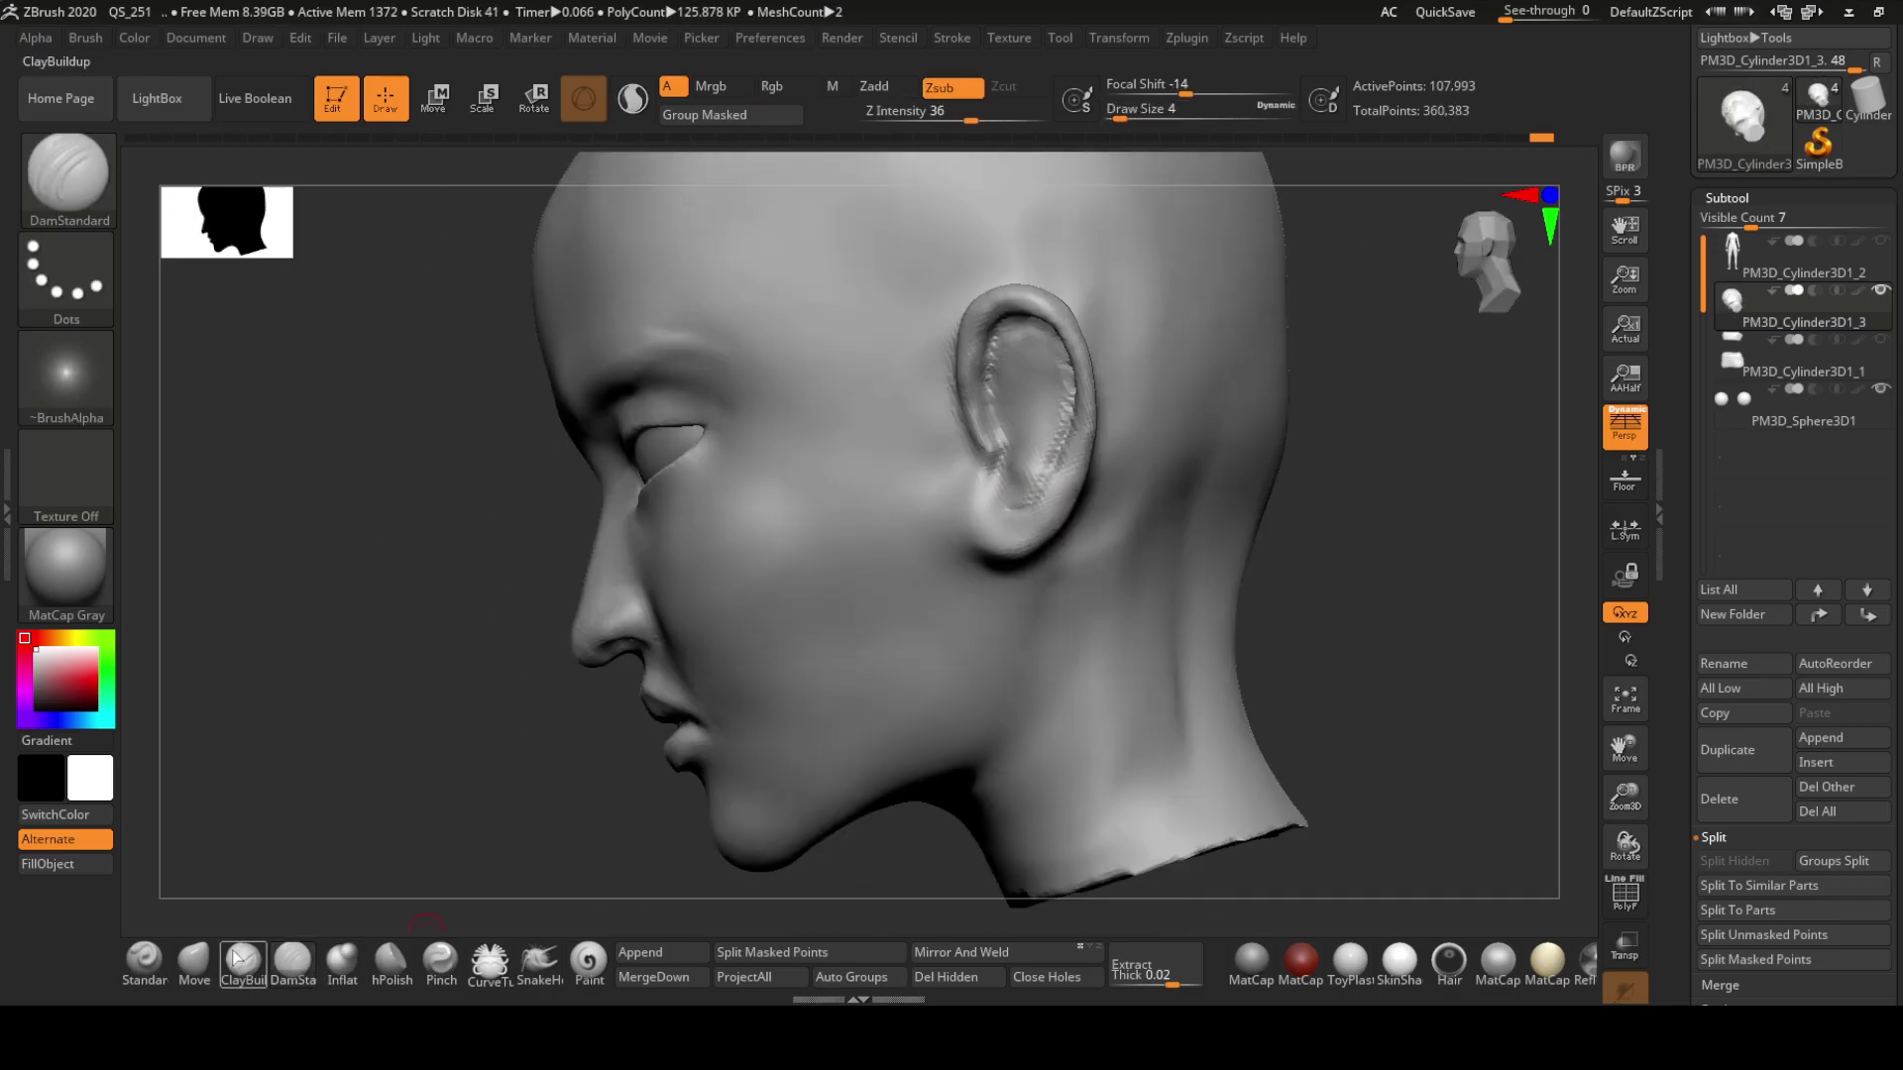
Sculpt the ear's inner folds with ClayBuildup and Move
click(236, 958)
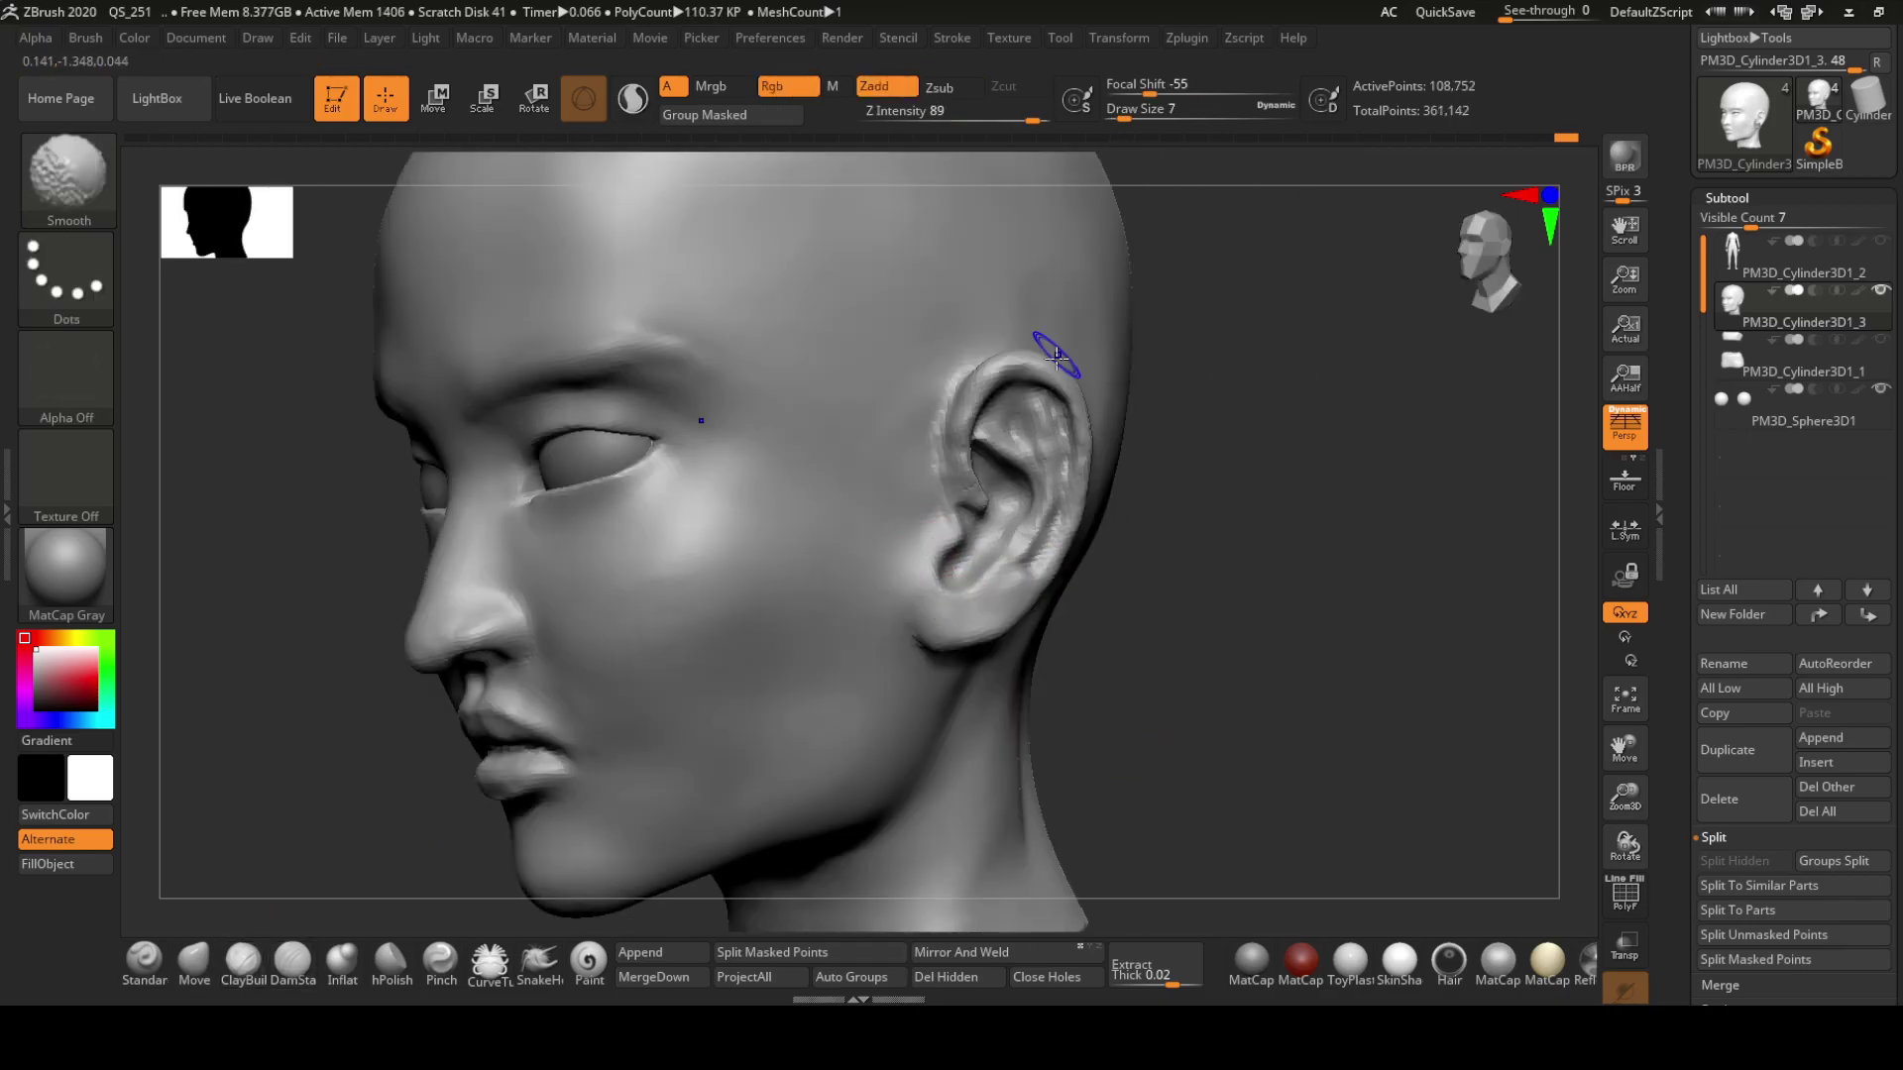
click(197, 964)
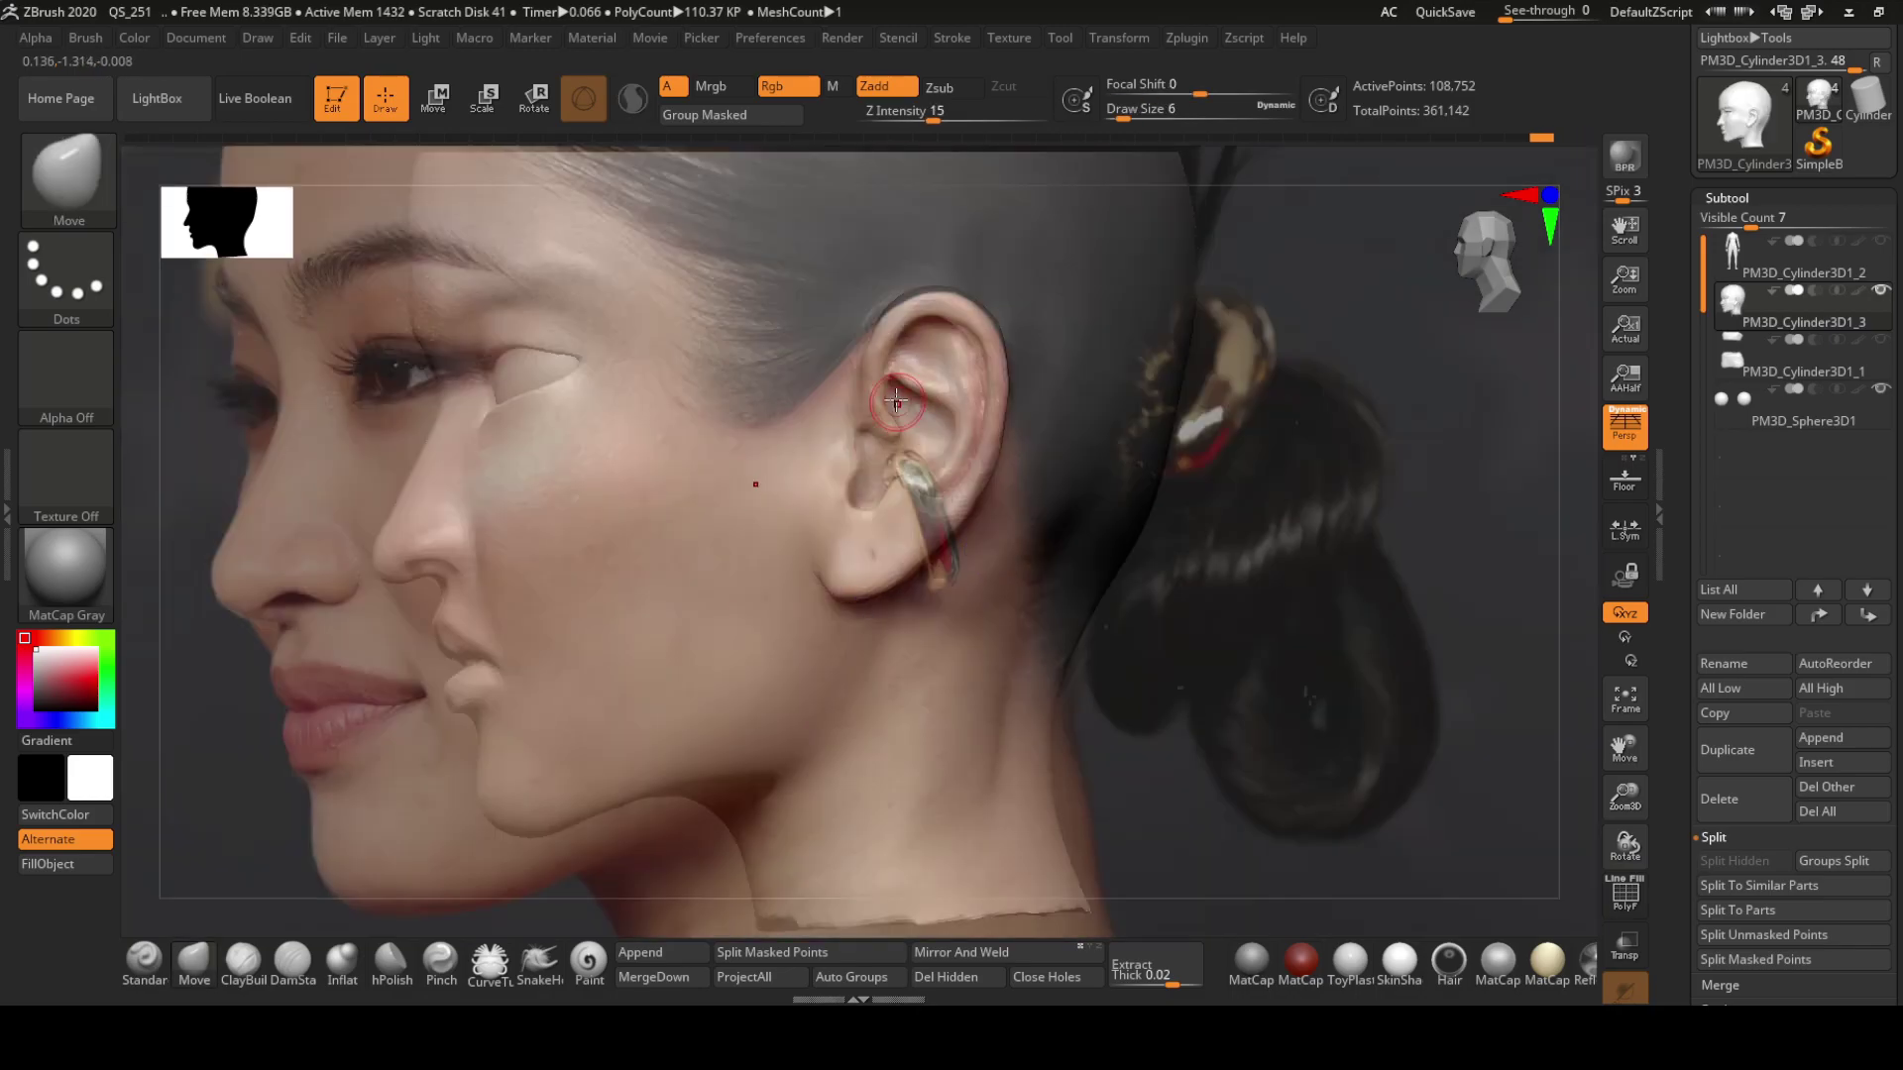
Toggle the reference overlay and review the eye openings from front and three-quarter views
key(z)
key(z)
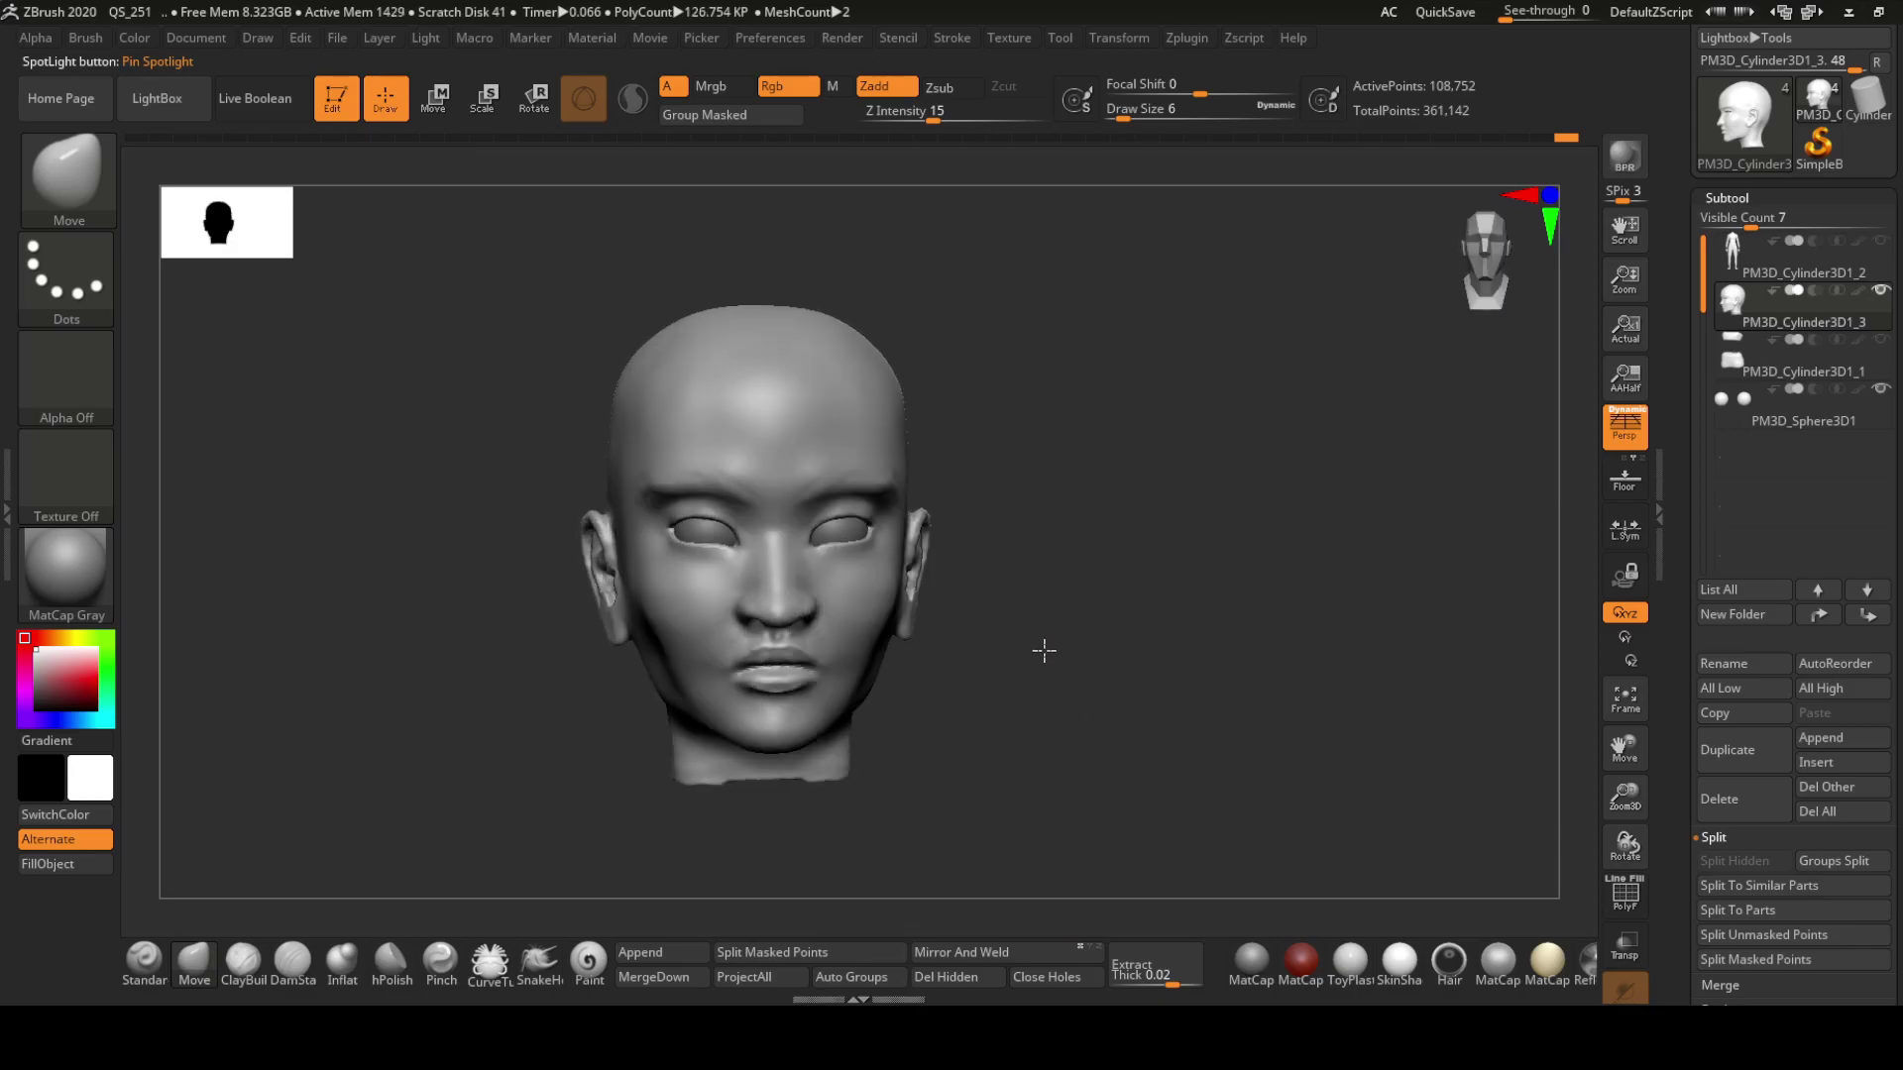
mouse_move(1040, 651)
mouse_down()
mouse_move(944, 731)
mouse_move(1344, 570)
mouse_move(1041, 643)
mouse_up()
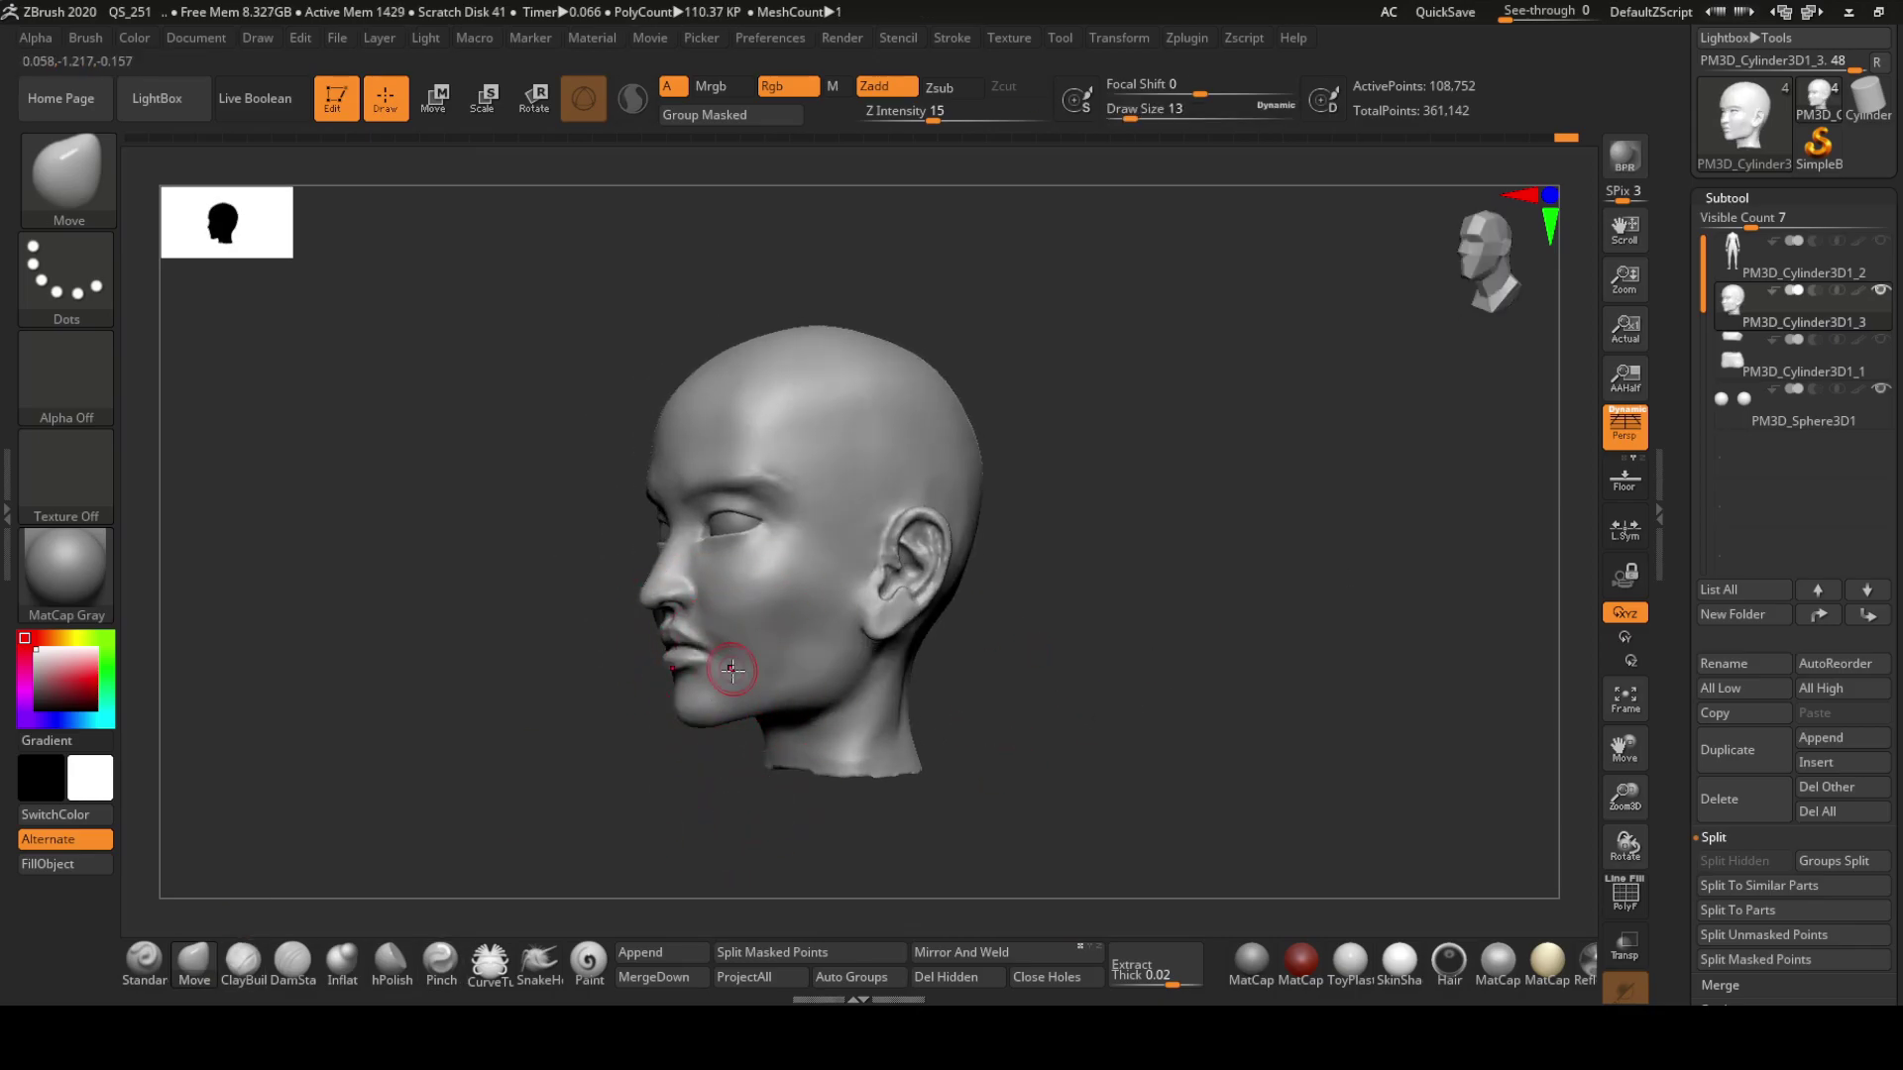
mouse_move(732, 670)
shift+mouse_down()
mouse_move(734, 624)
mouse_move(829, 577)
mouse_move(861, 515)
shift+mouse_up()
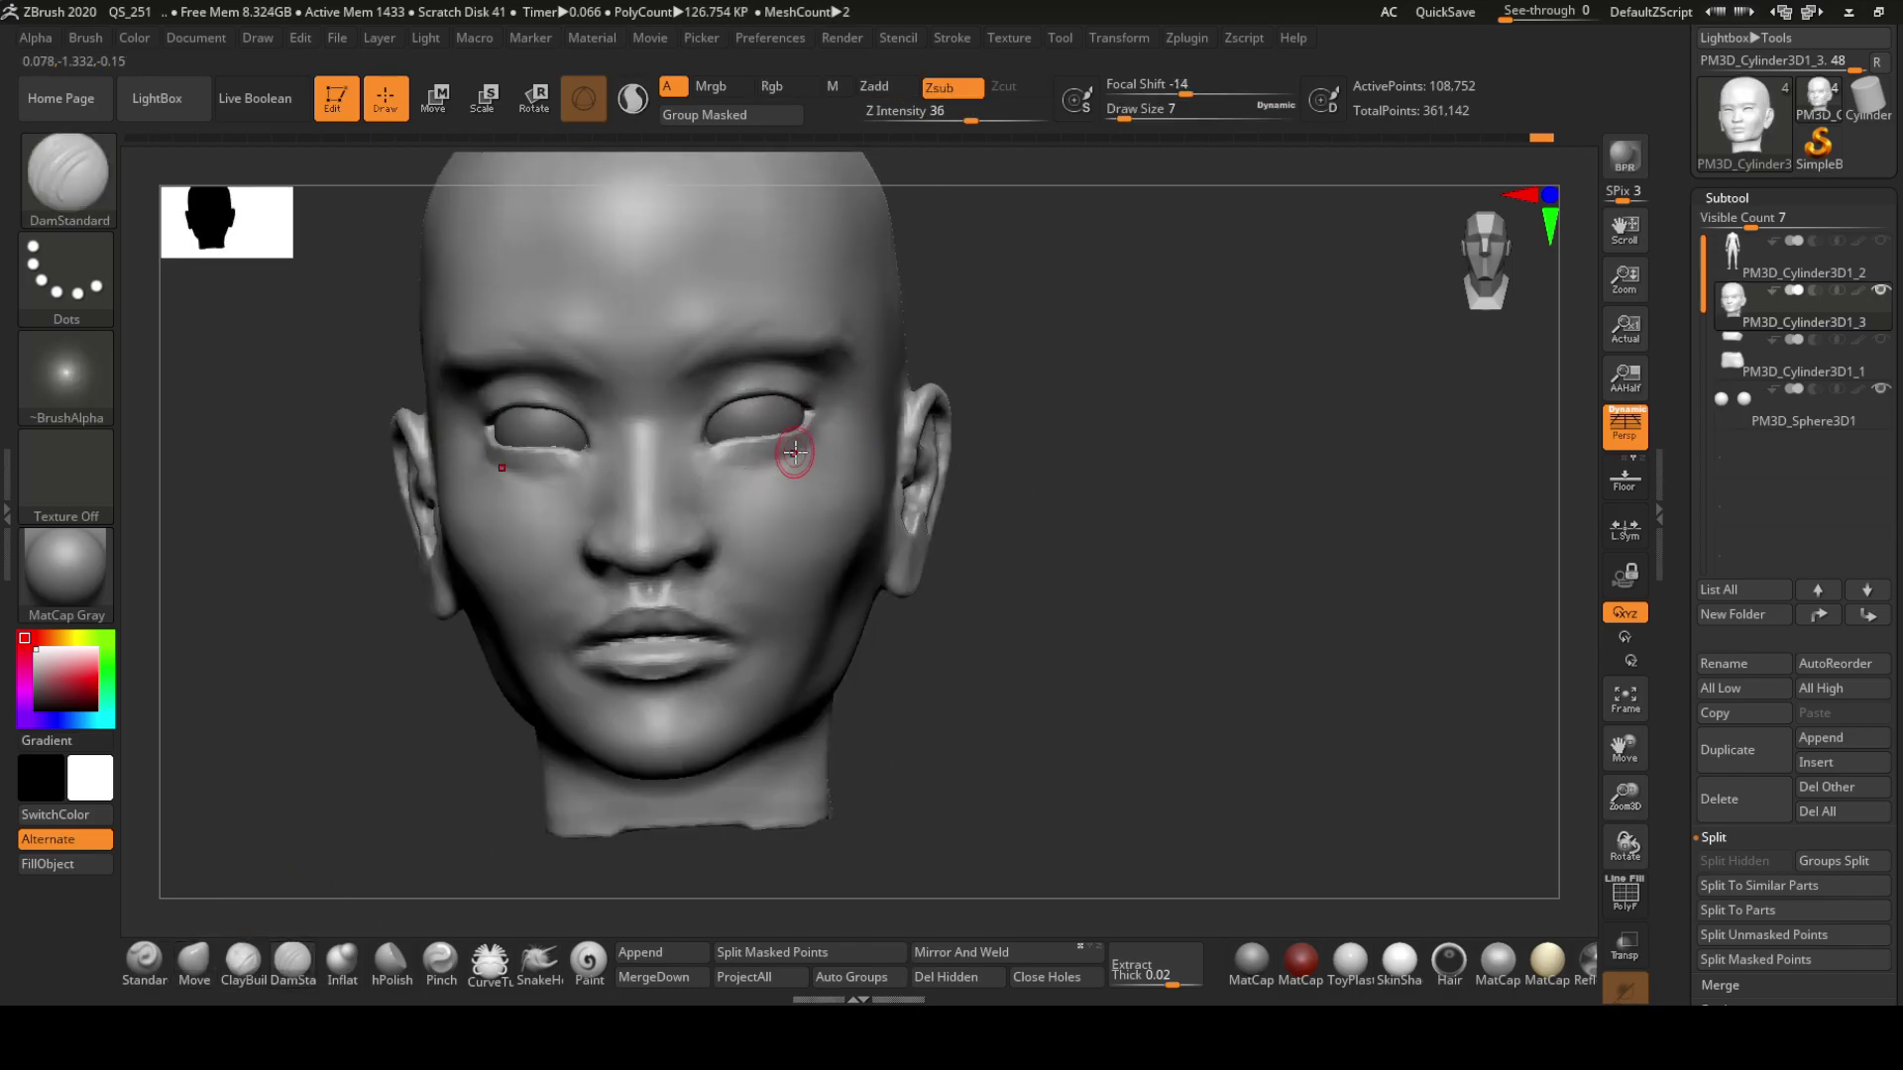
right_drag(811, 443, 673, 397)
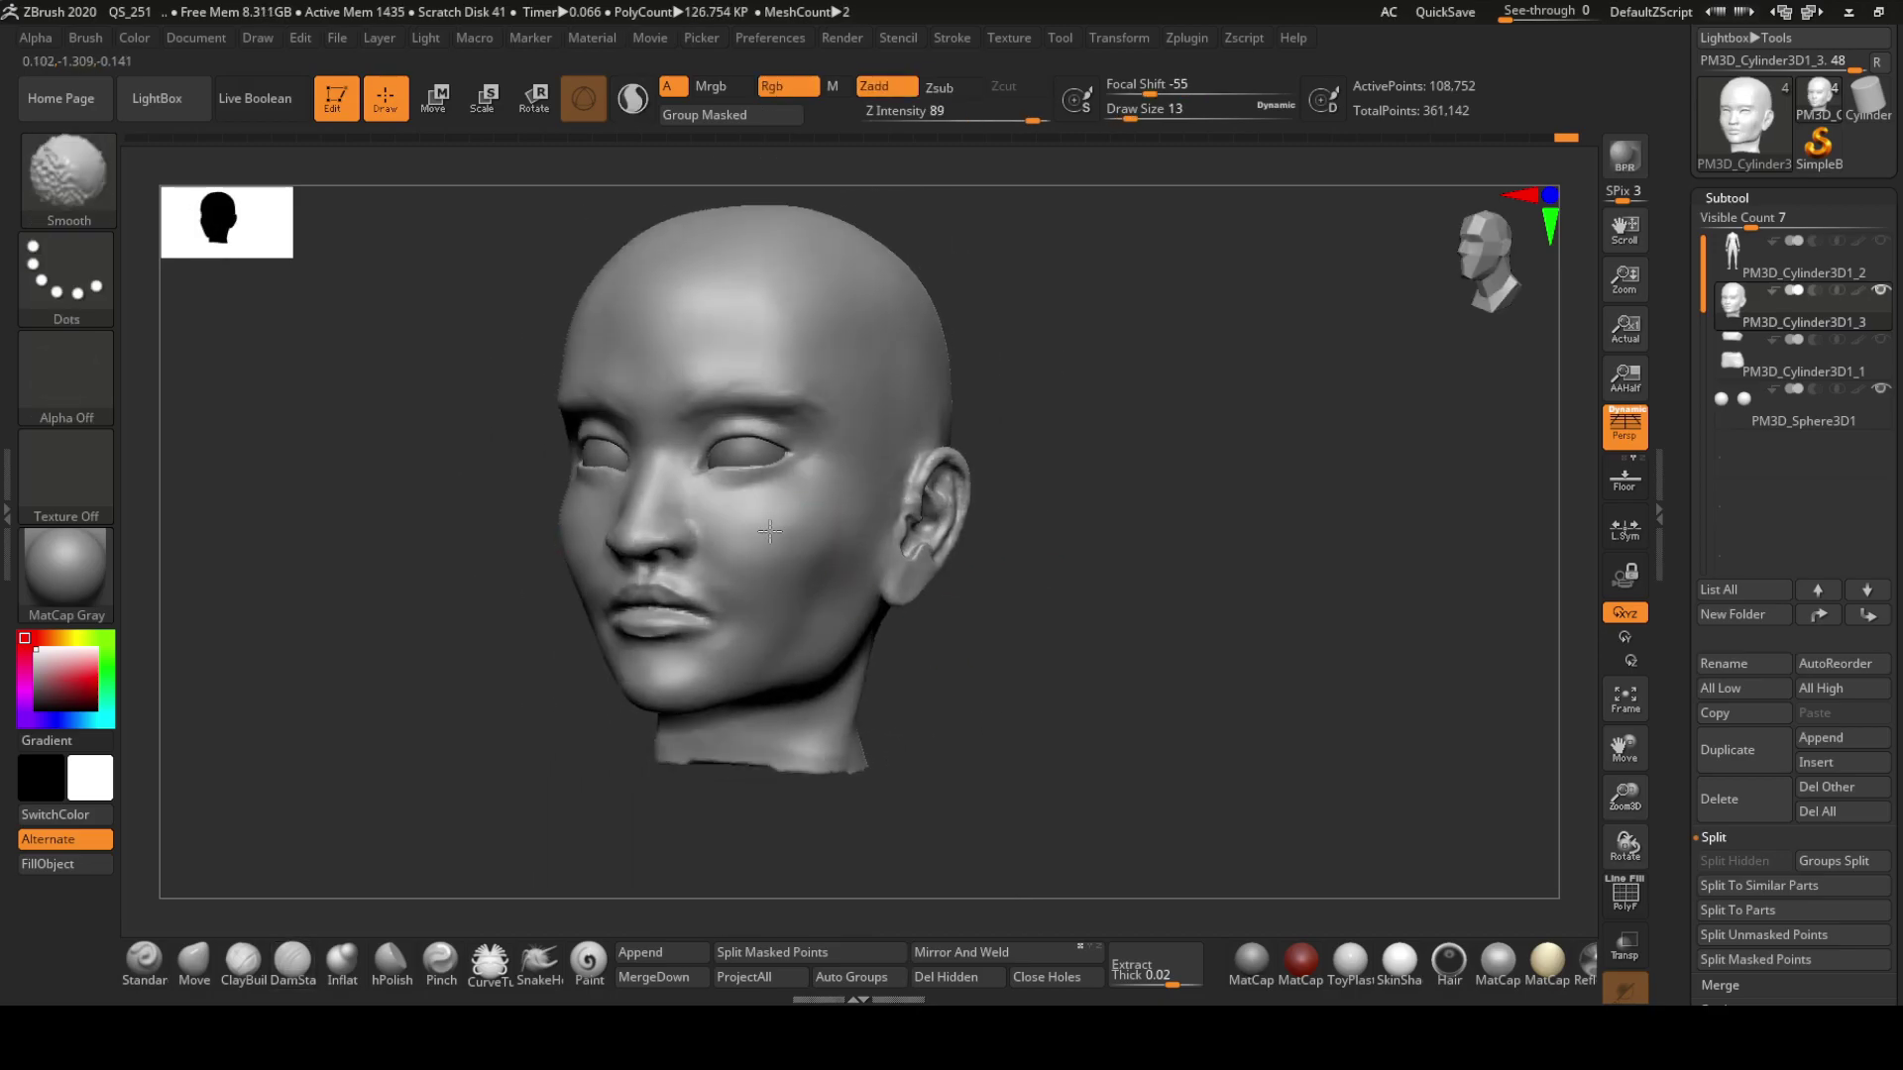
drag(921, 553, 911, 733)
key(s)
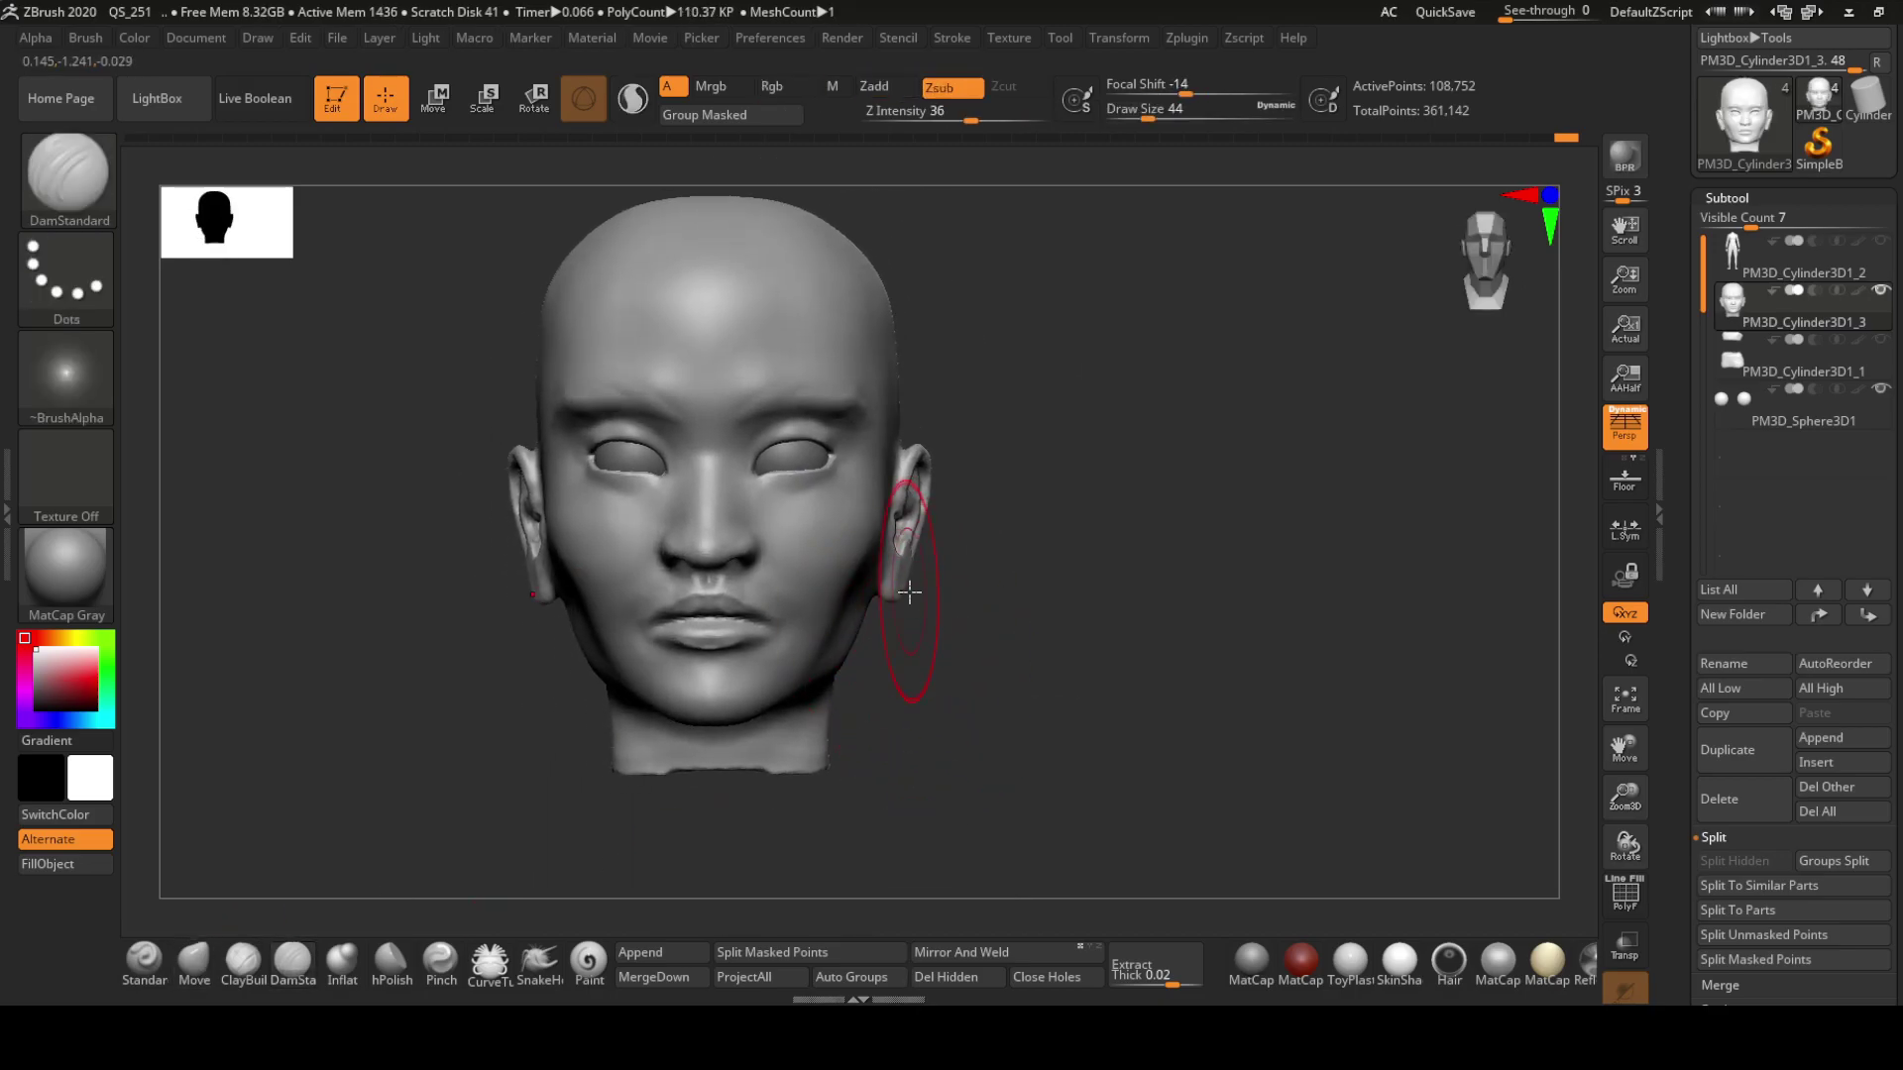
Refine the ears with the Move brush, checking them from side and front
right_drag(910, 592, 922, 634)
key(b)
key(m)
key(v)
drag(952, 734, 967, 769)
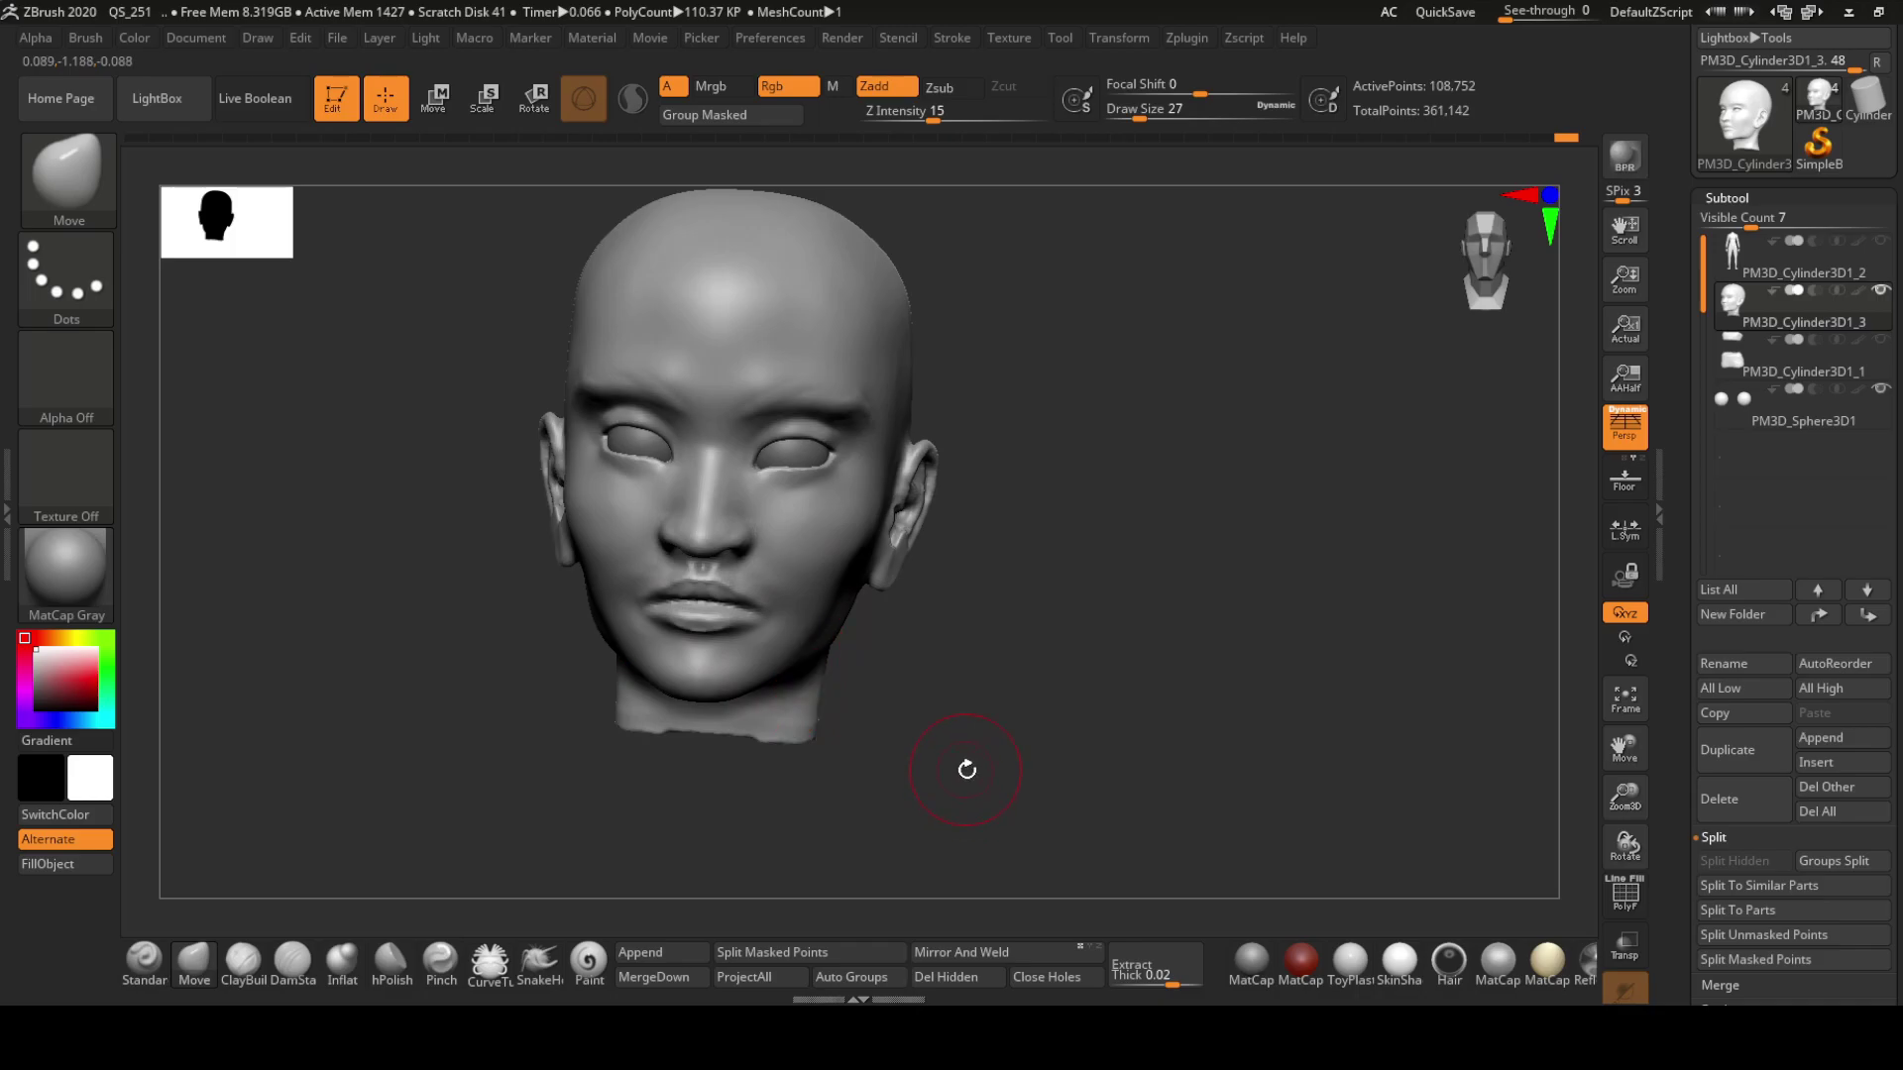
right_drag(714, 689, 756, 698)
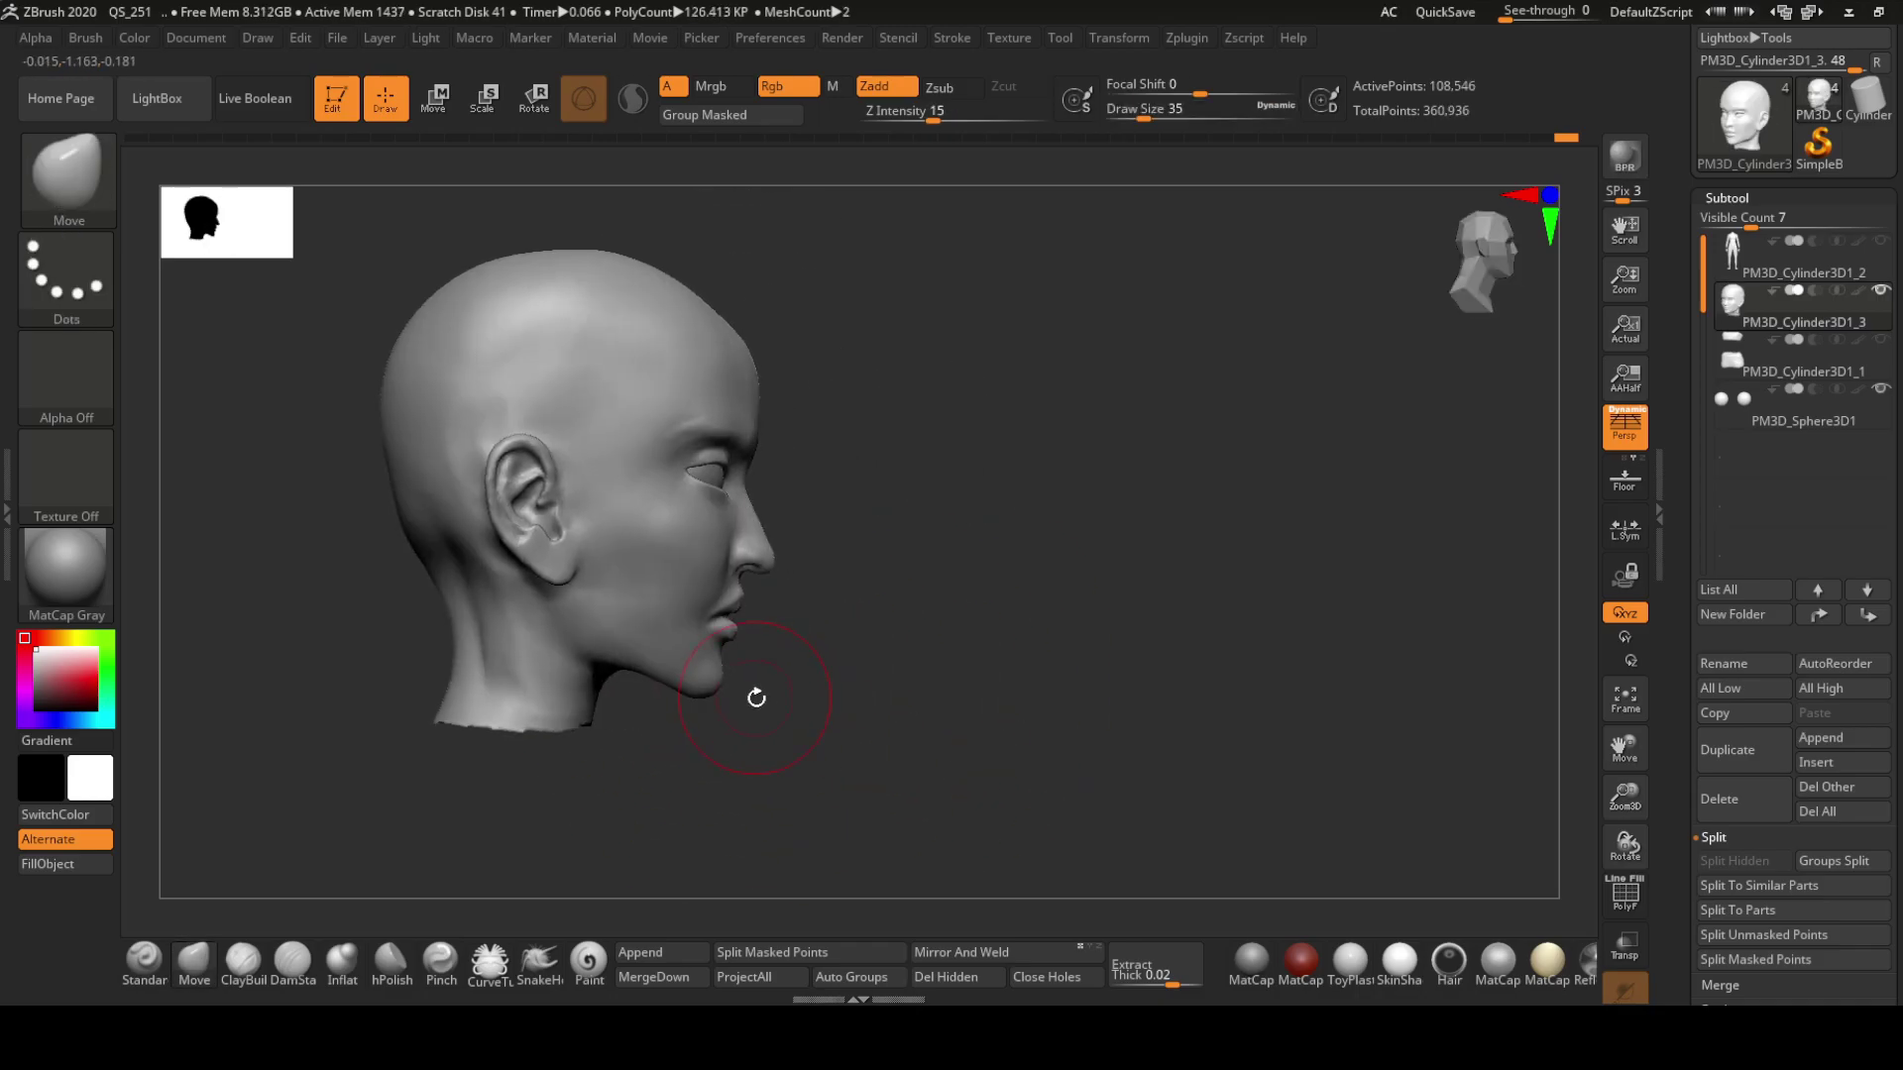
right_drag(595, 806, 836, 748)
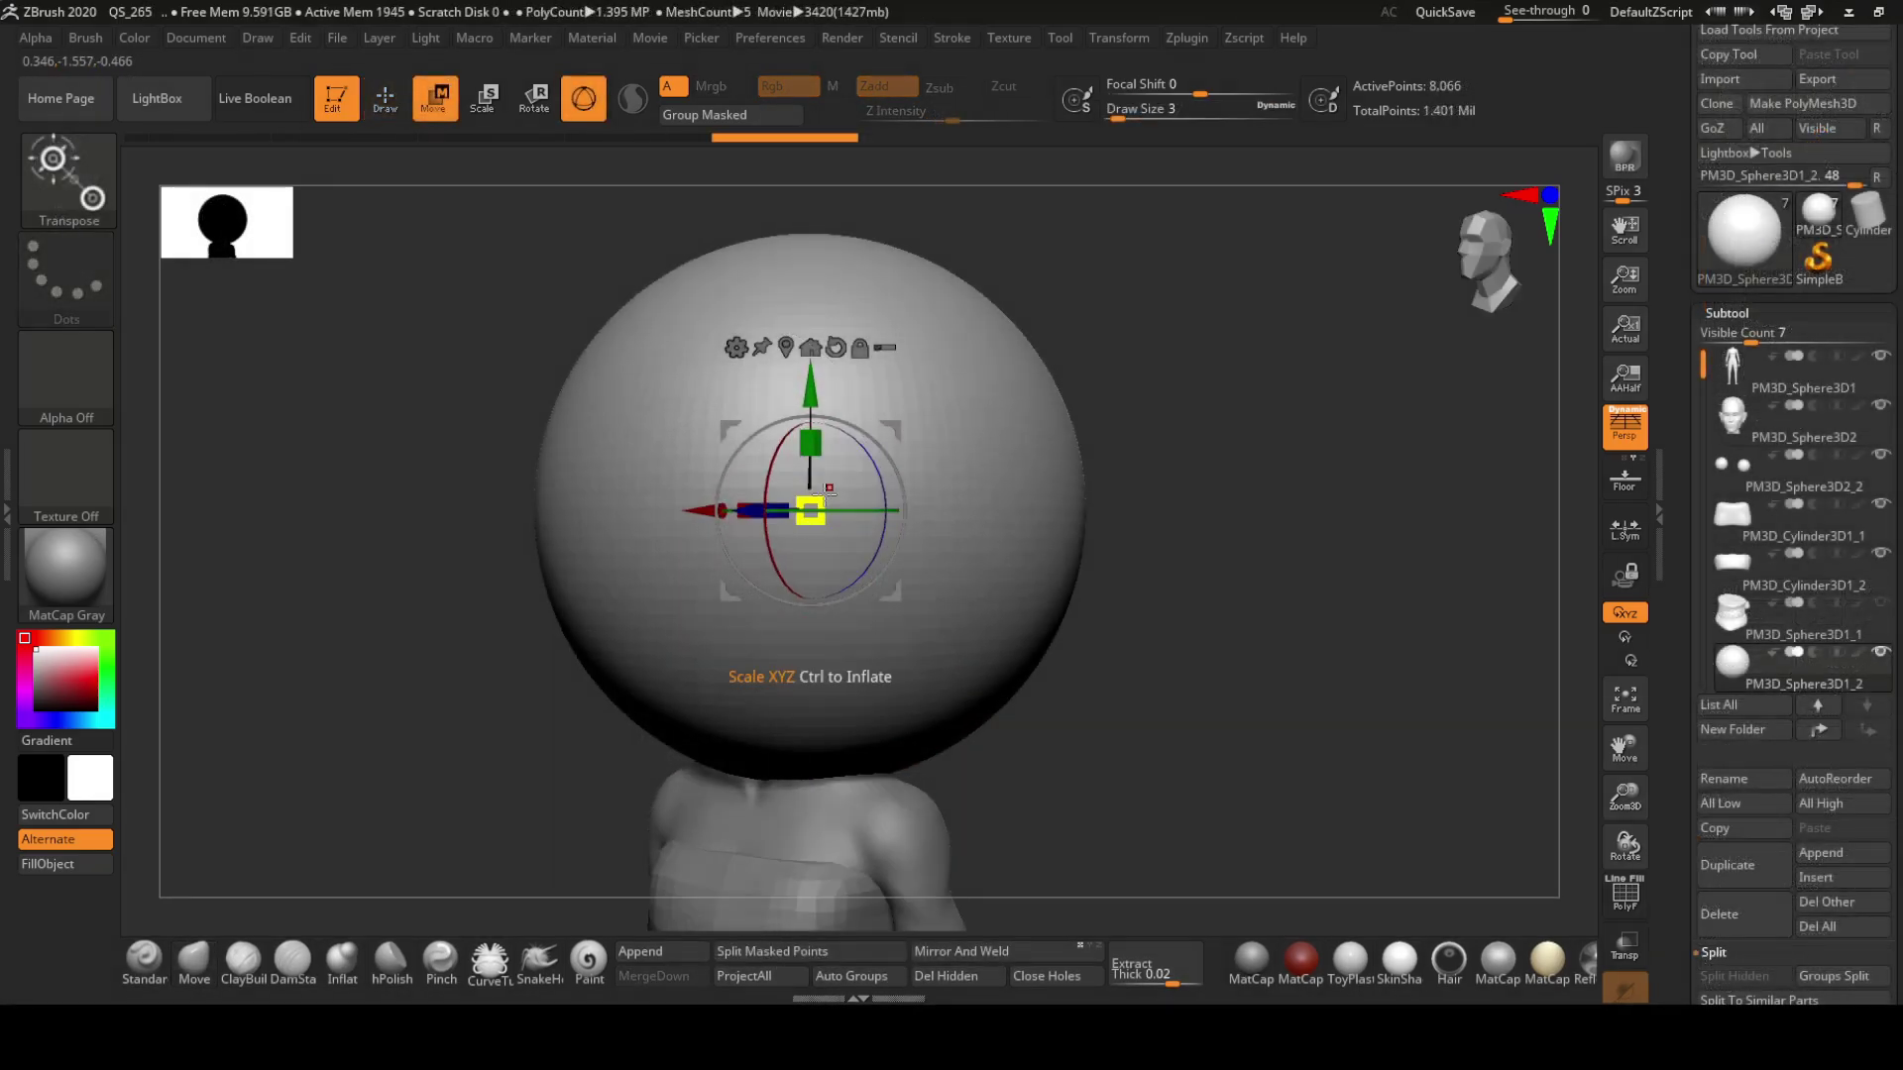
Shrink the sphere to head size, DynaMesh it and push it to hug the skull
drag(829, 490, 831, 565)
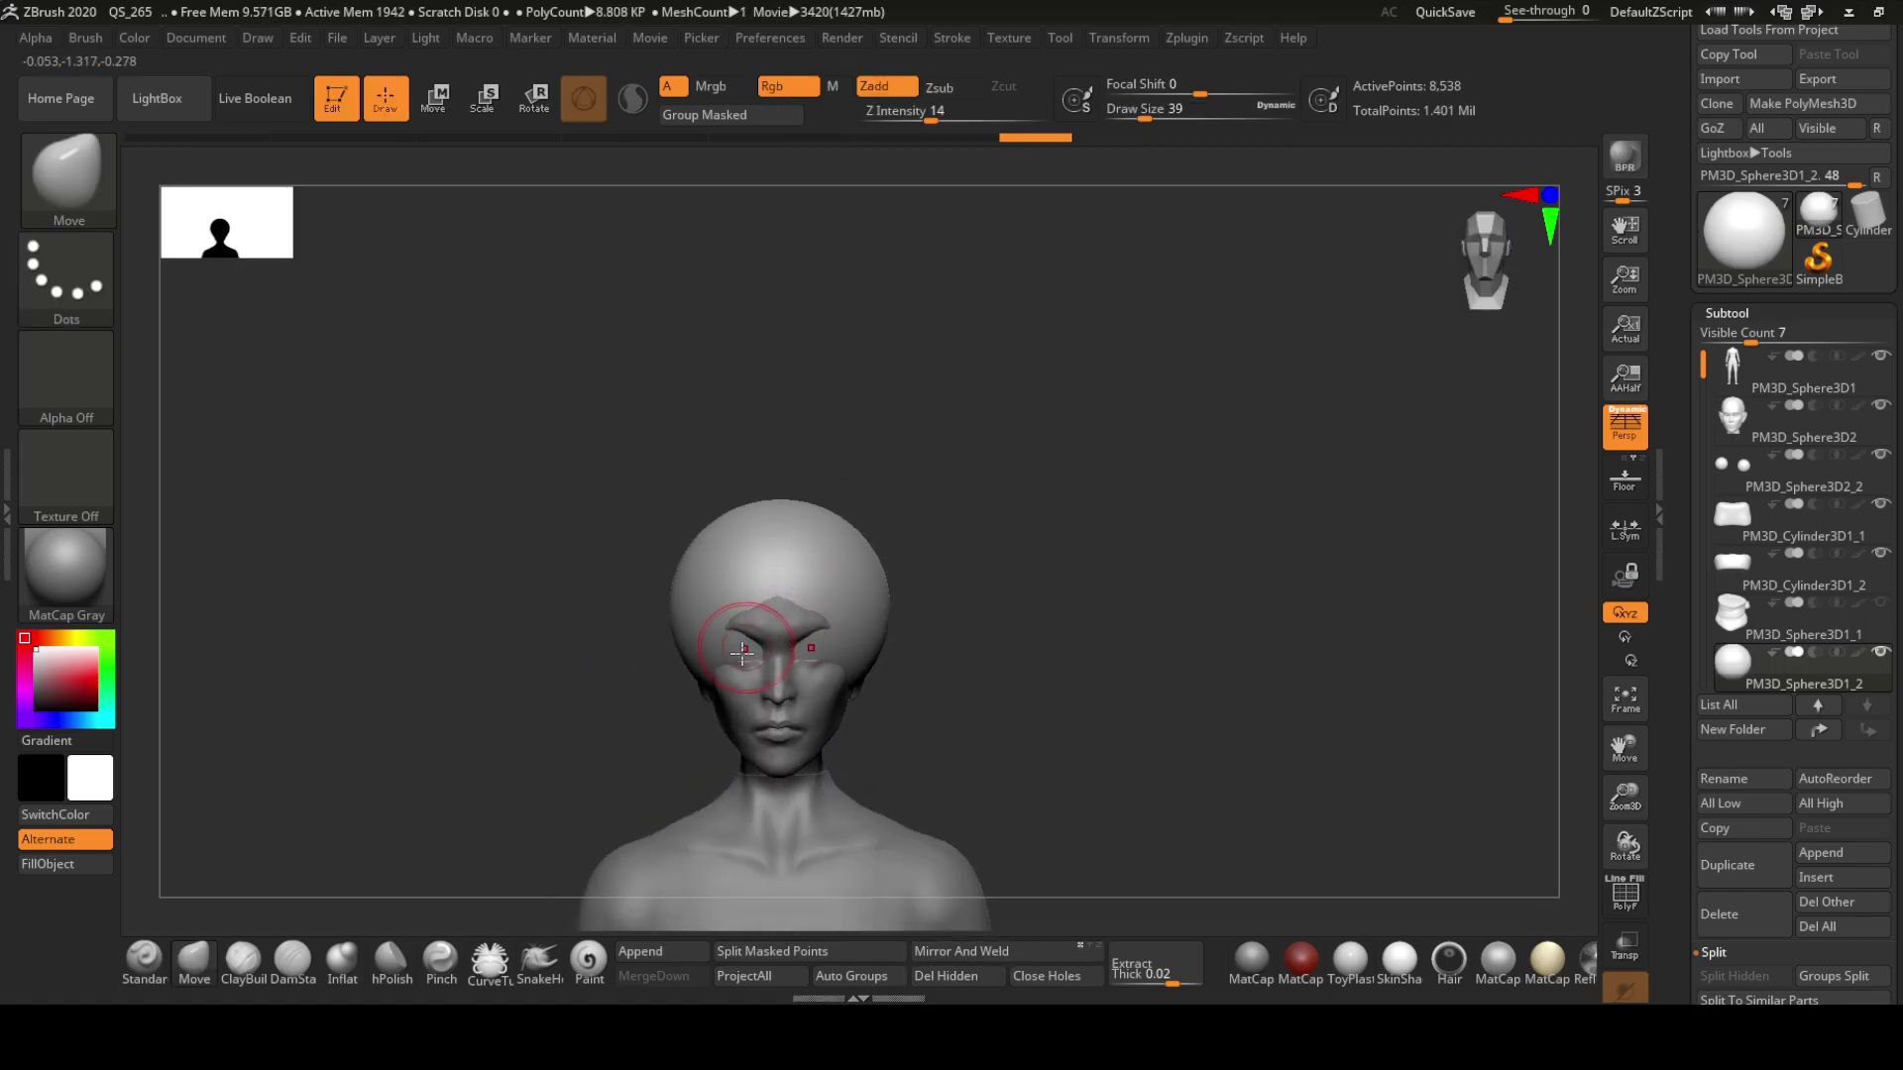
scroll(1744, 495, down, 10)
click(1725, 231)
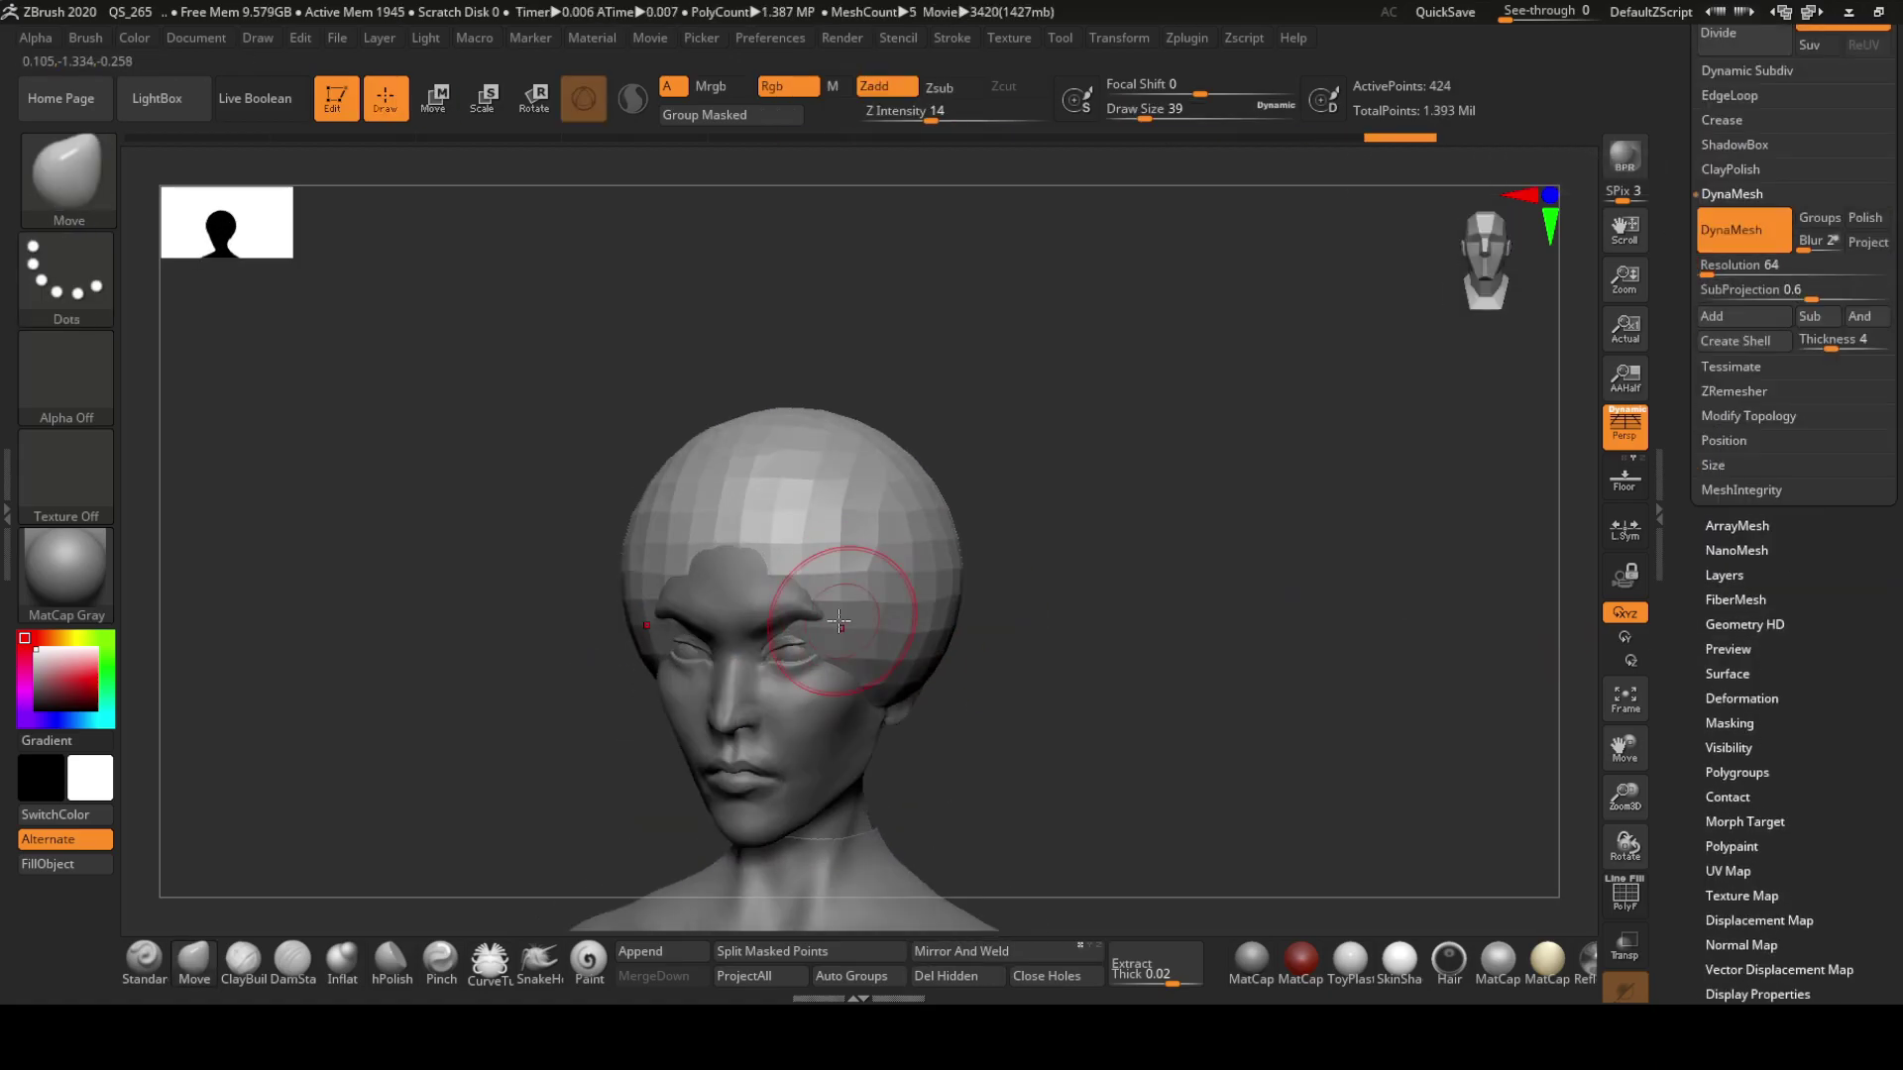
drag(822, 555, 862, 555)
mouse_move(991, 694)
mouse_down()
mouse_move(1038, 661)
mouse_move(935, 680)
mouse_move(872, 564)
mouse_move(1040, 484)
mouse_move(1046, 514)
mouse_up()
Pull a front lock of hair out from the forehead with SnakeHook
mouse_move(1059, 696)
mouse_down()
mouse_move(678, 489)
mouse_move(743, 628)
mouse_move(782, 624)
mouse_up()
mouse_move(676, 588)
mouse_down()
mouse_move(756, 574)
mouse_move(637, 531)
mouse_move(558, 639)
mouse_move(927, 531)
mouse_move(983, 536)
mouse_move(574, 403)
mouse_move(799, 565)
mouse_move(630, 627)
mouse_move(659, 646)
mouse_move(646, 680)
mouse_move(774, 640)
mouse_up()
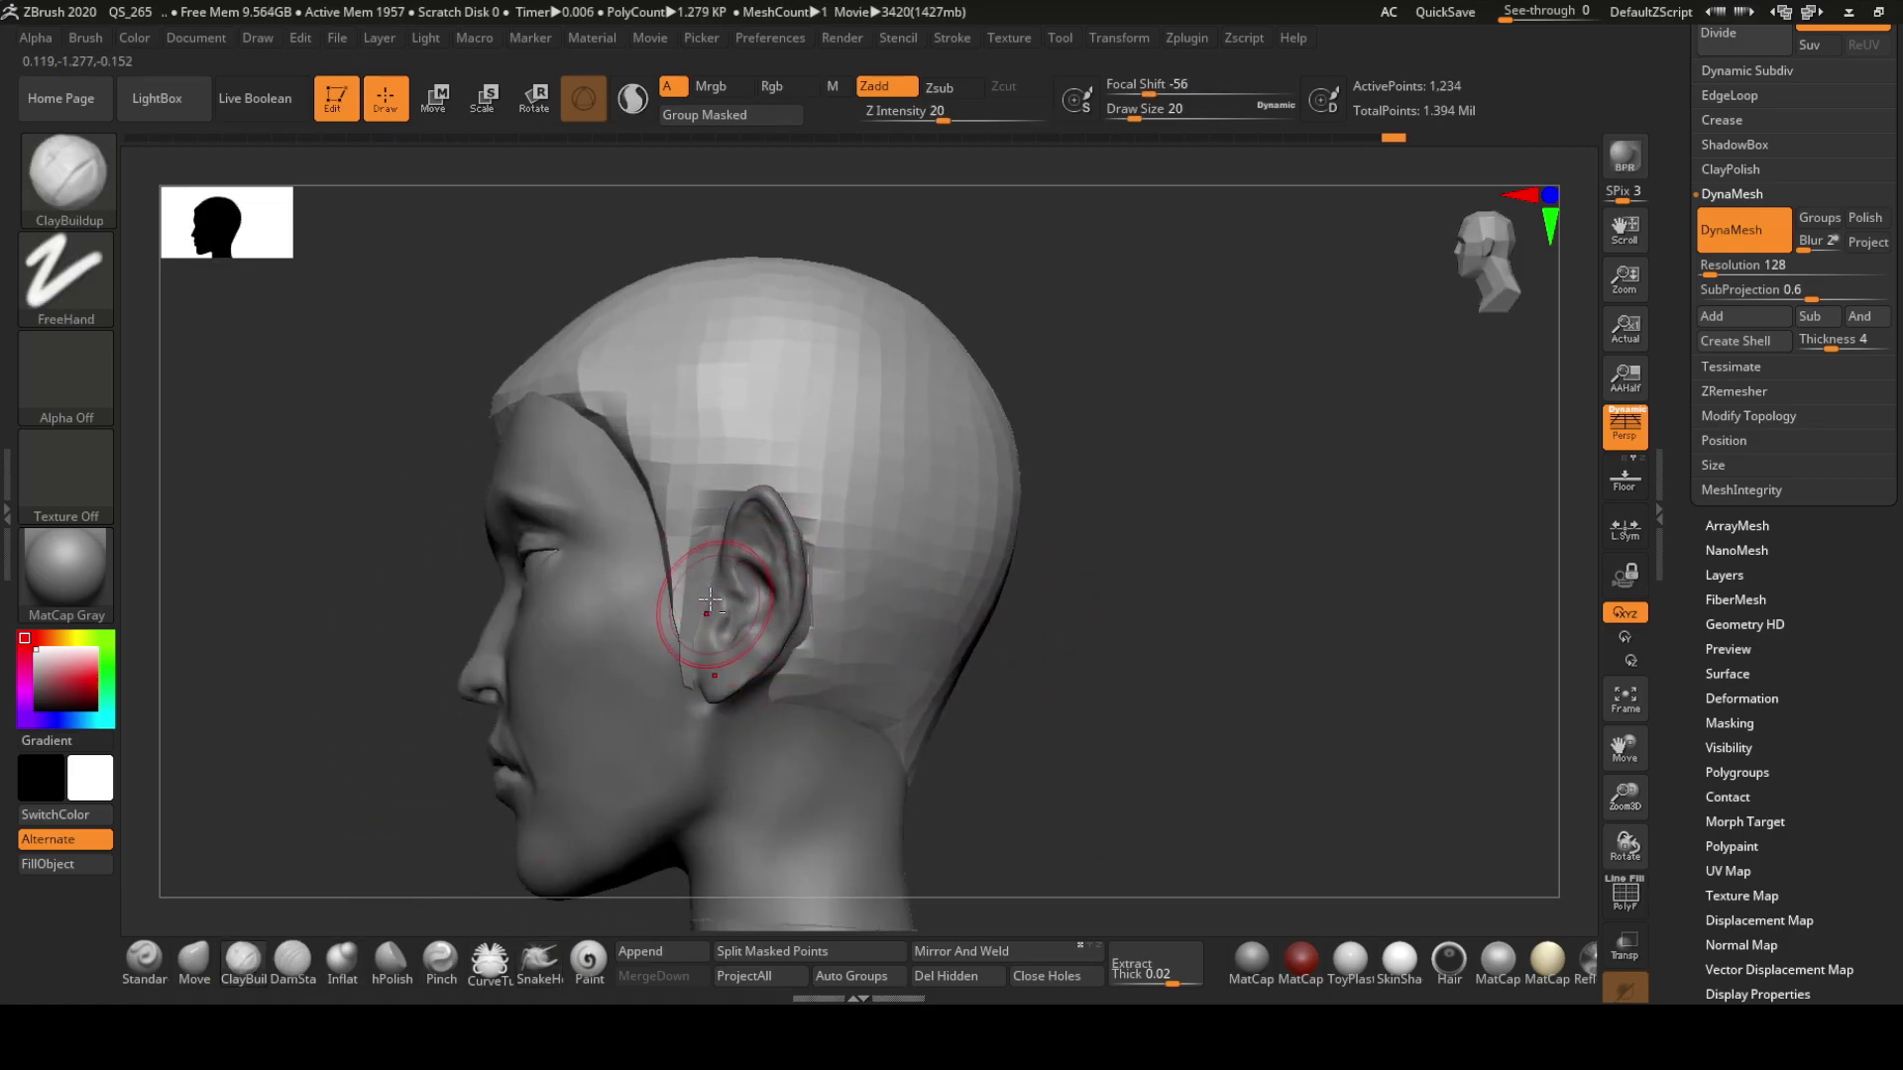
mouse_move(1505, 530)
alt+mouse_down()
mouse_move(628, 391)
mouse_move(504, 454)
alt+mouse_up()
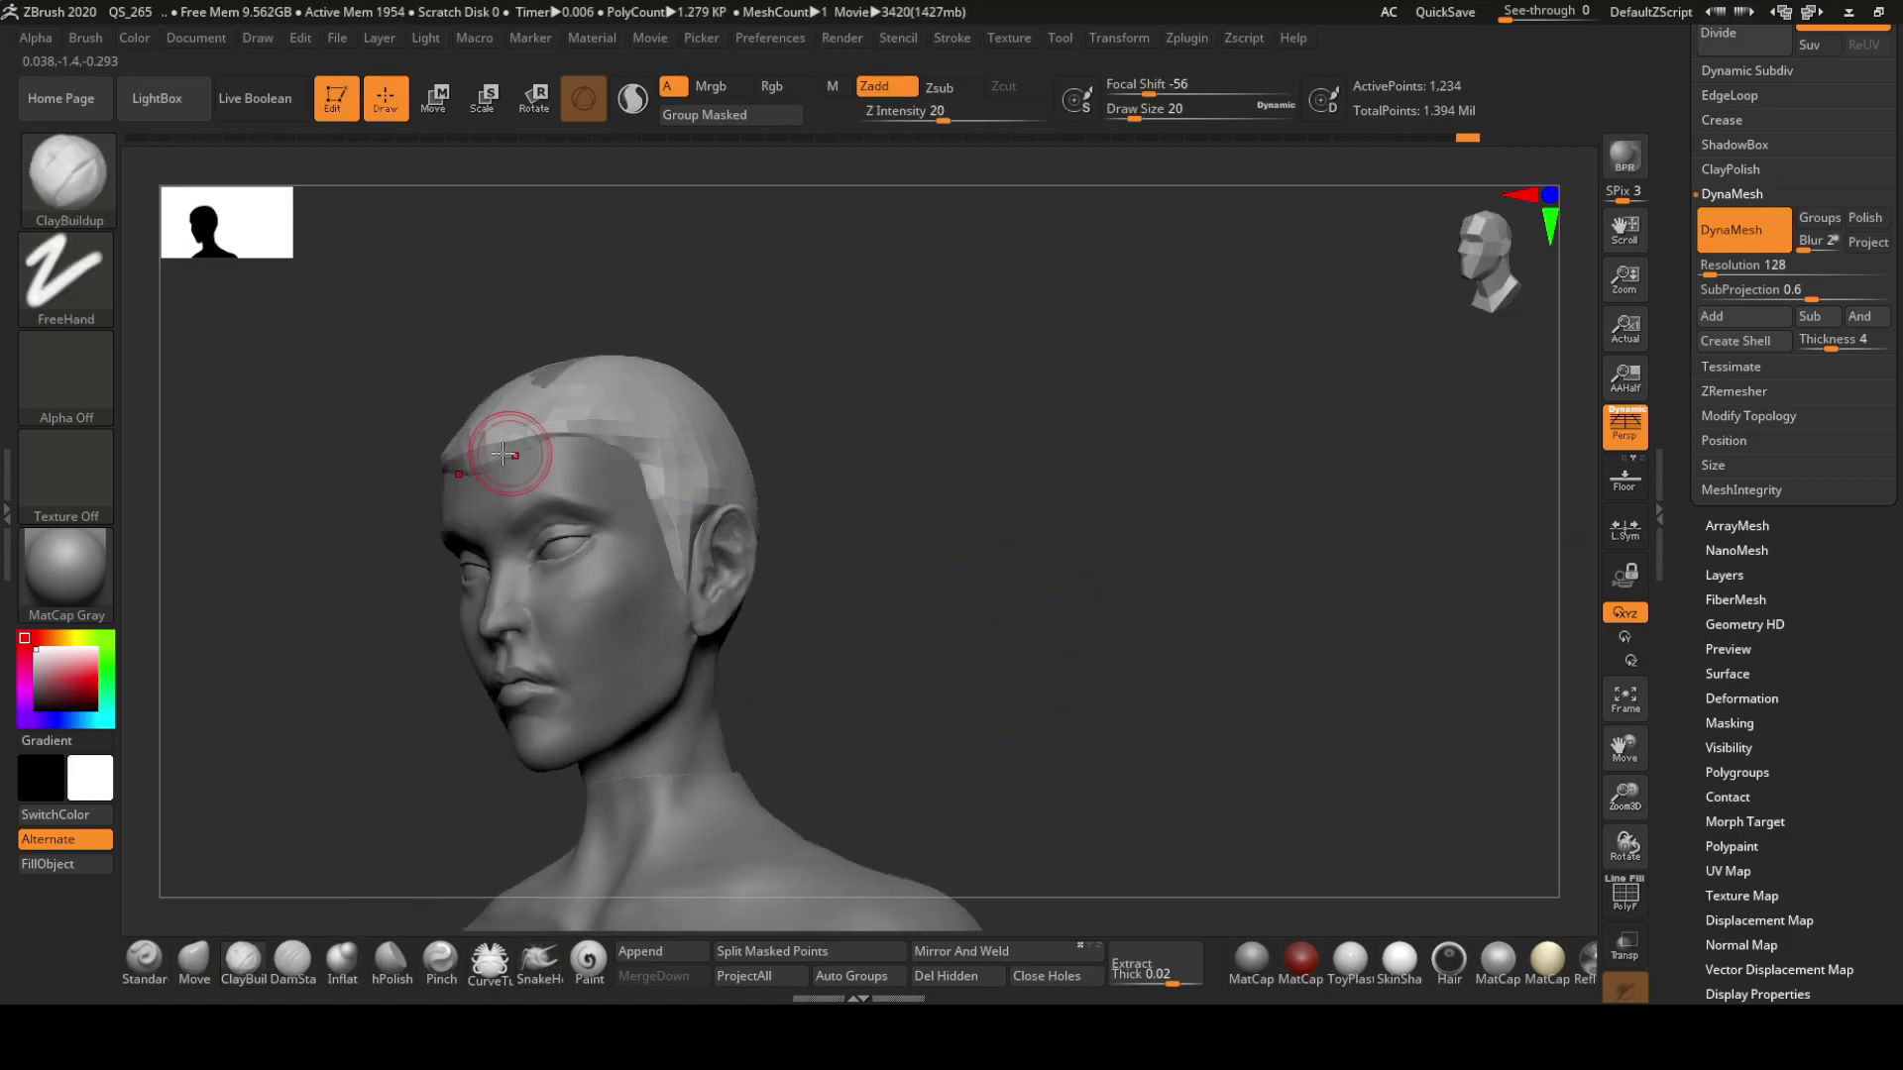
mouse_move(510, 379)
mouse_down()
mouse_move(582, 616)
mouse_move(551, 806)
mouse_move(619, 605)
mouse_up()
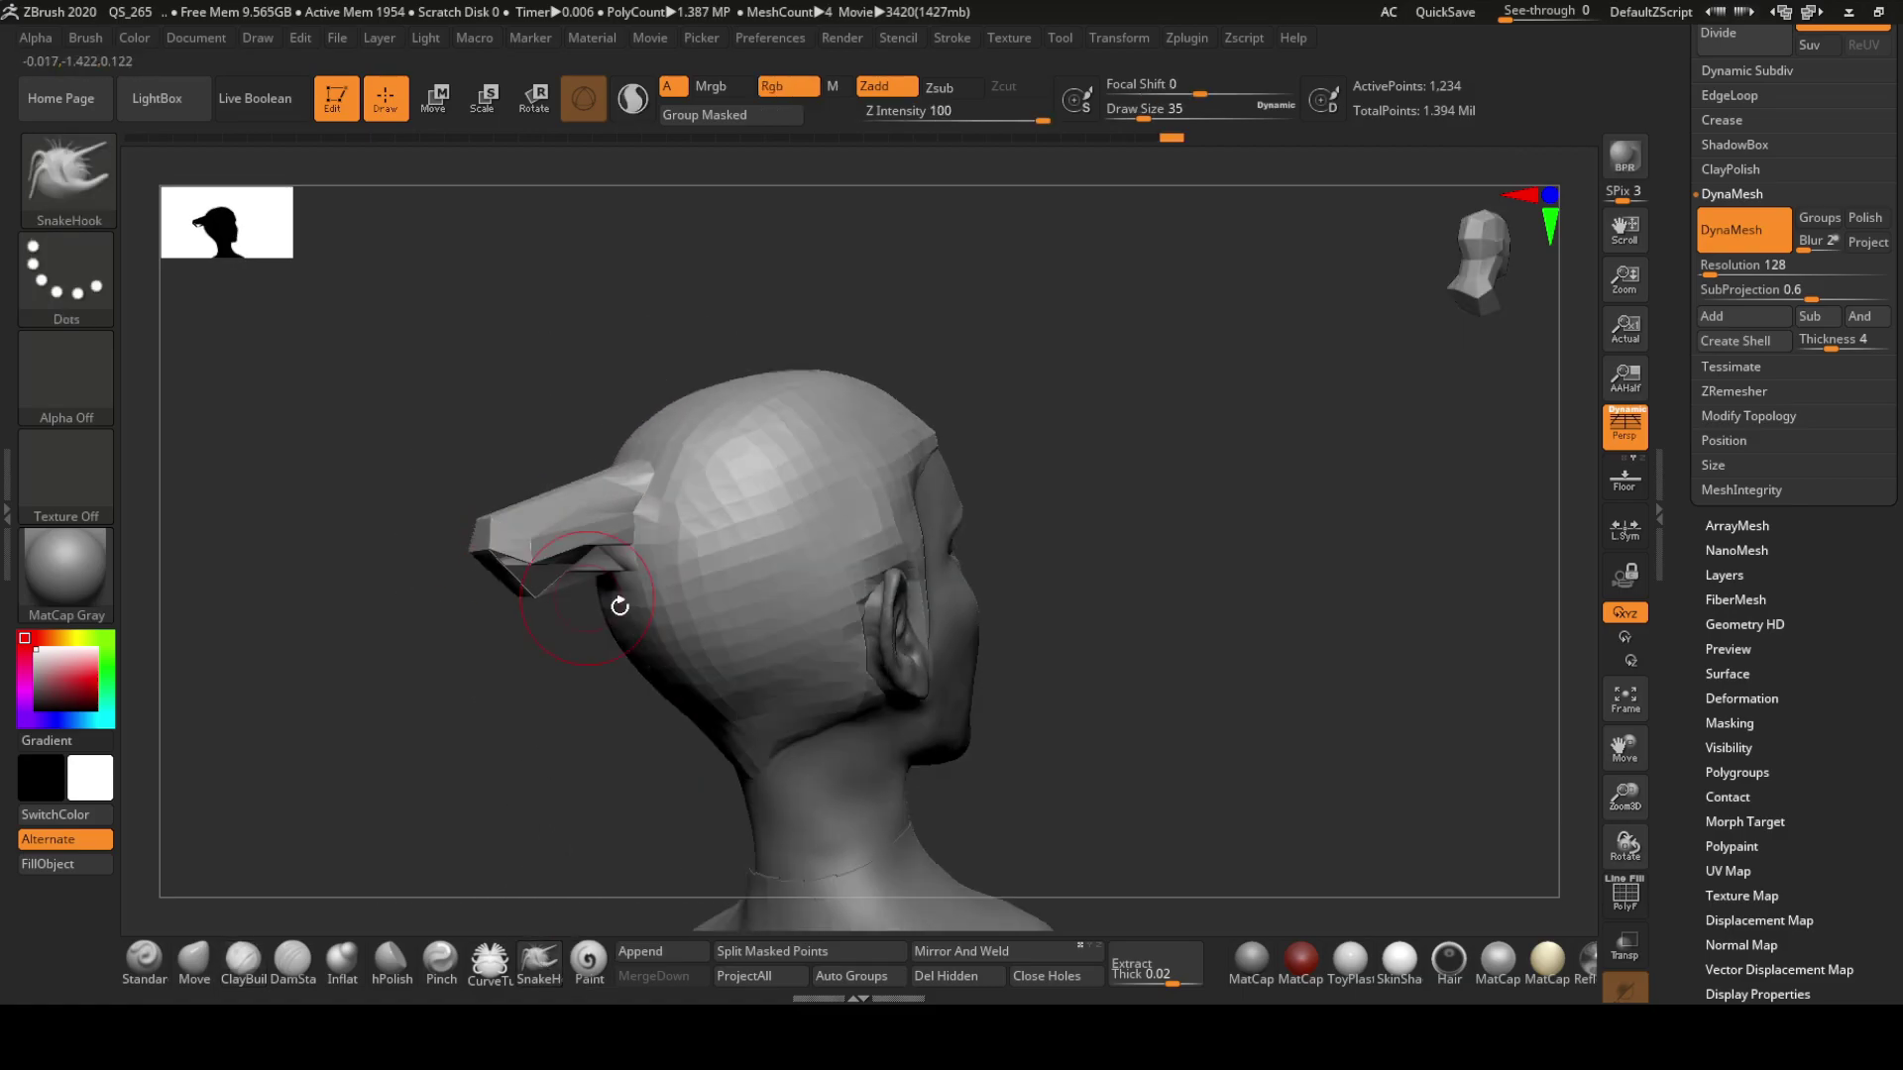
Remesh the pulled lock and sweep it into a curl over the forehead
click(1744, 229)
mouse_move(1189, 614)
mouse_down()
mouse_move(943, 625)
mouse_move(653, 559)
mouse_move(773, 555)
mouse_move(855, 665)
mouse_up()
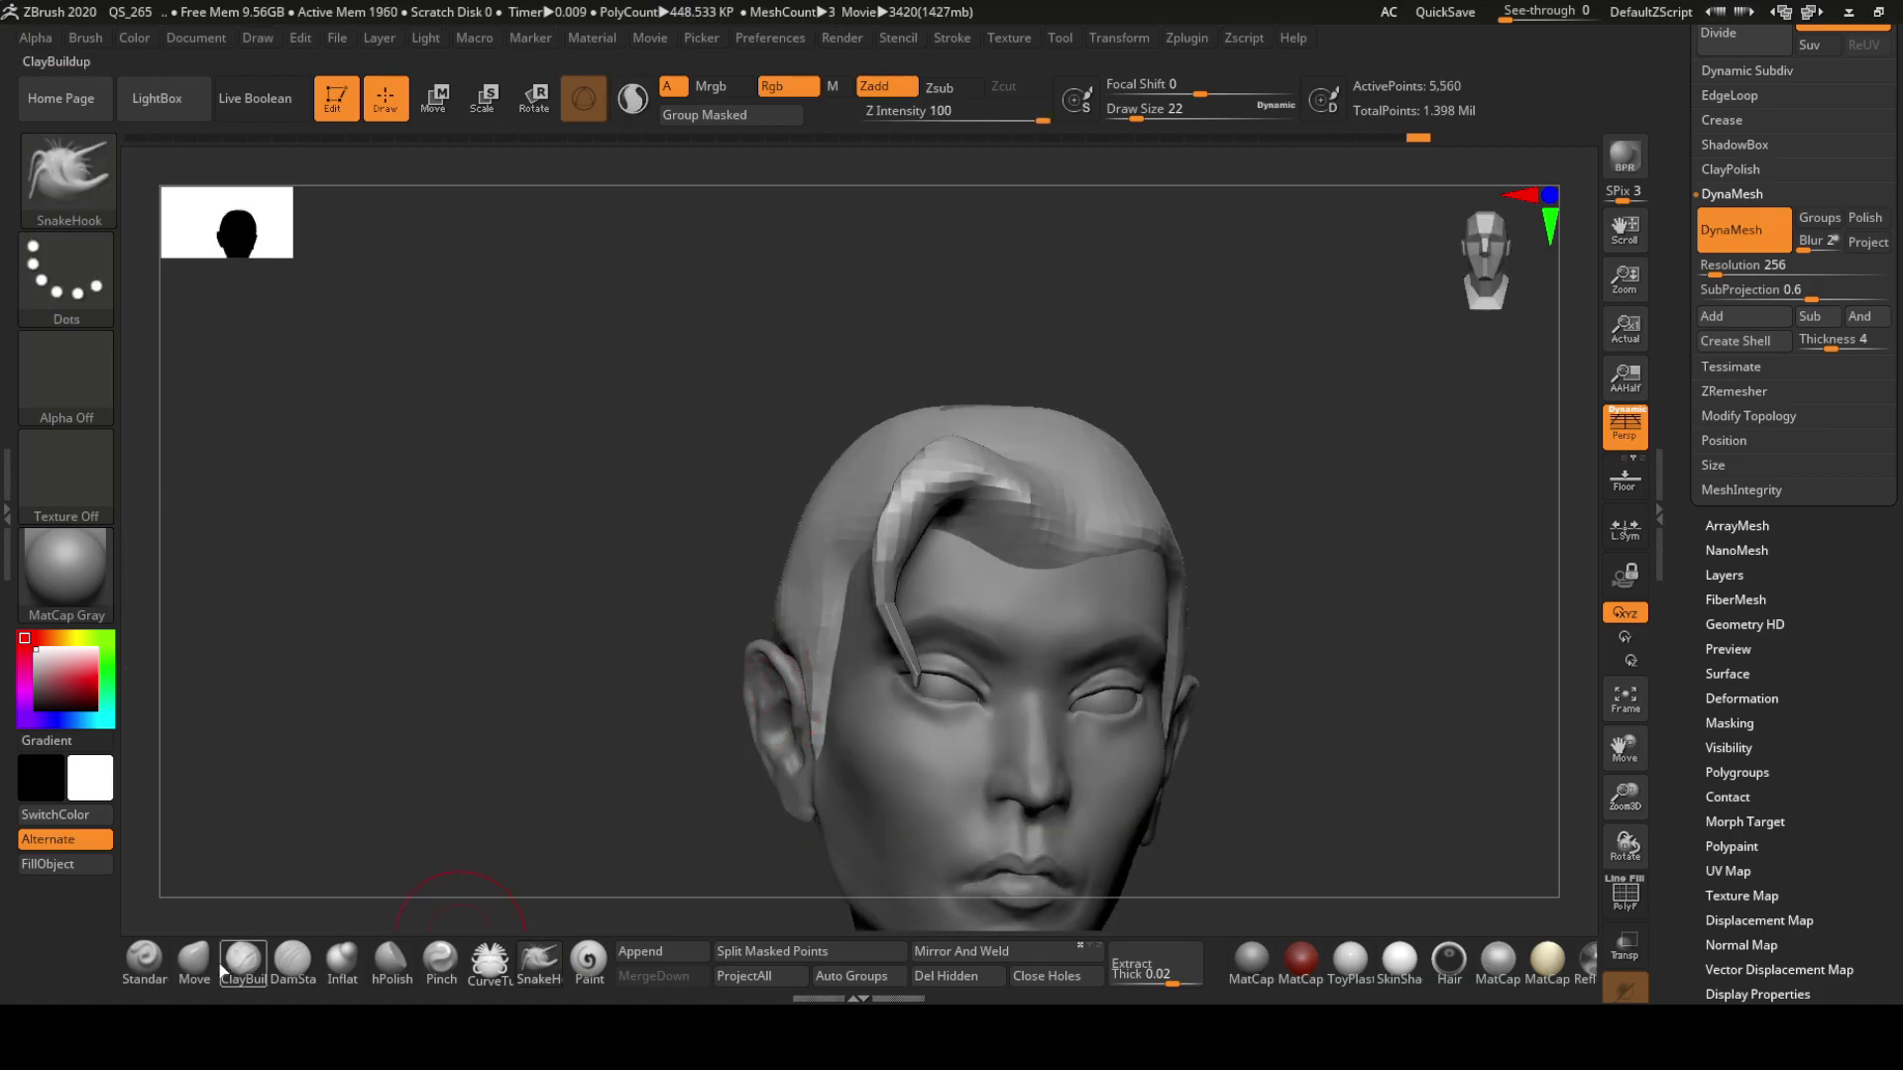
drag(810, 516, 924, 492)
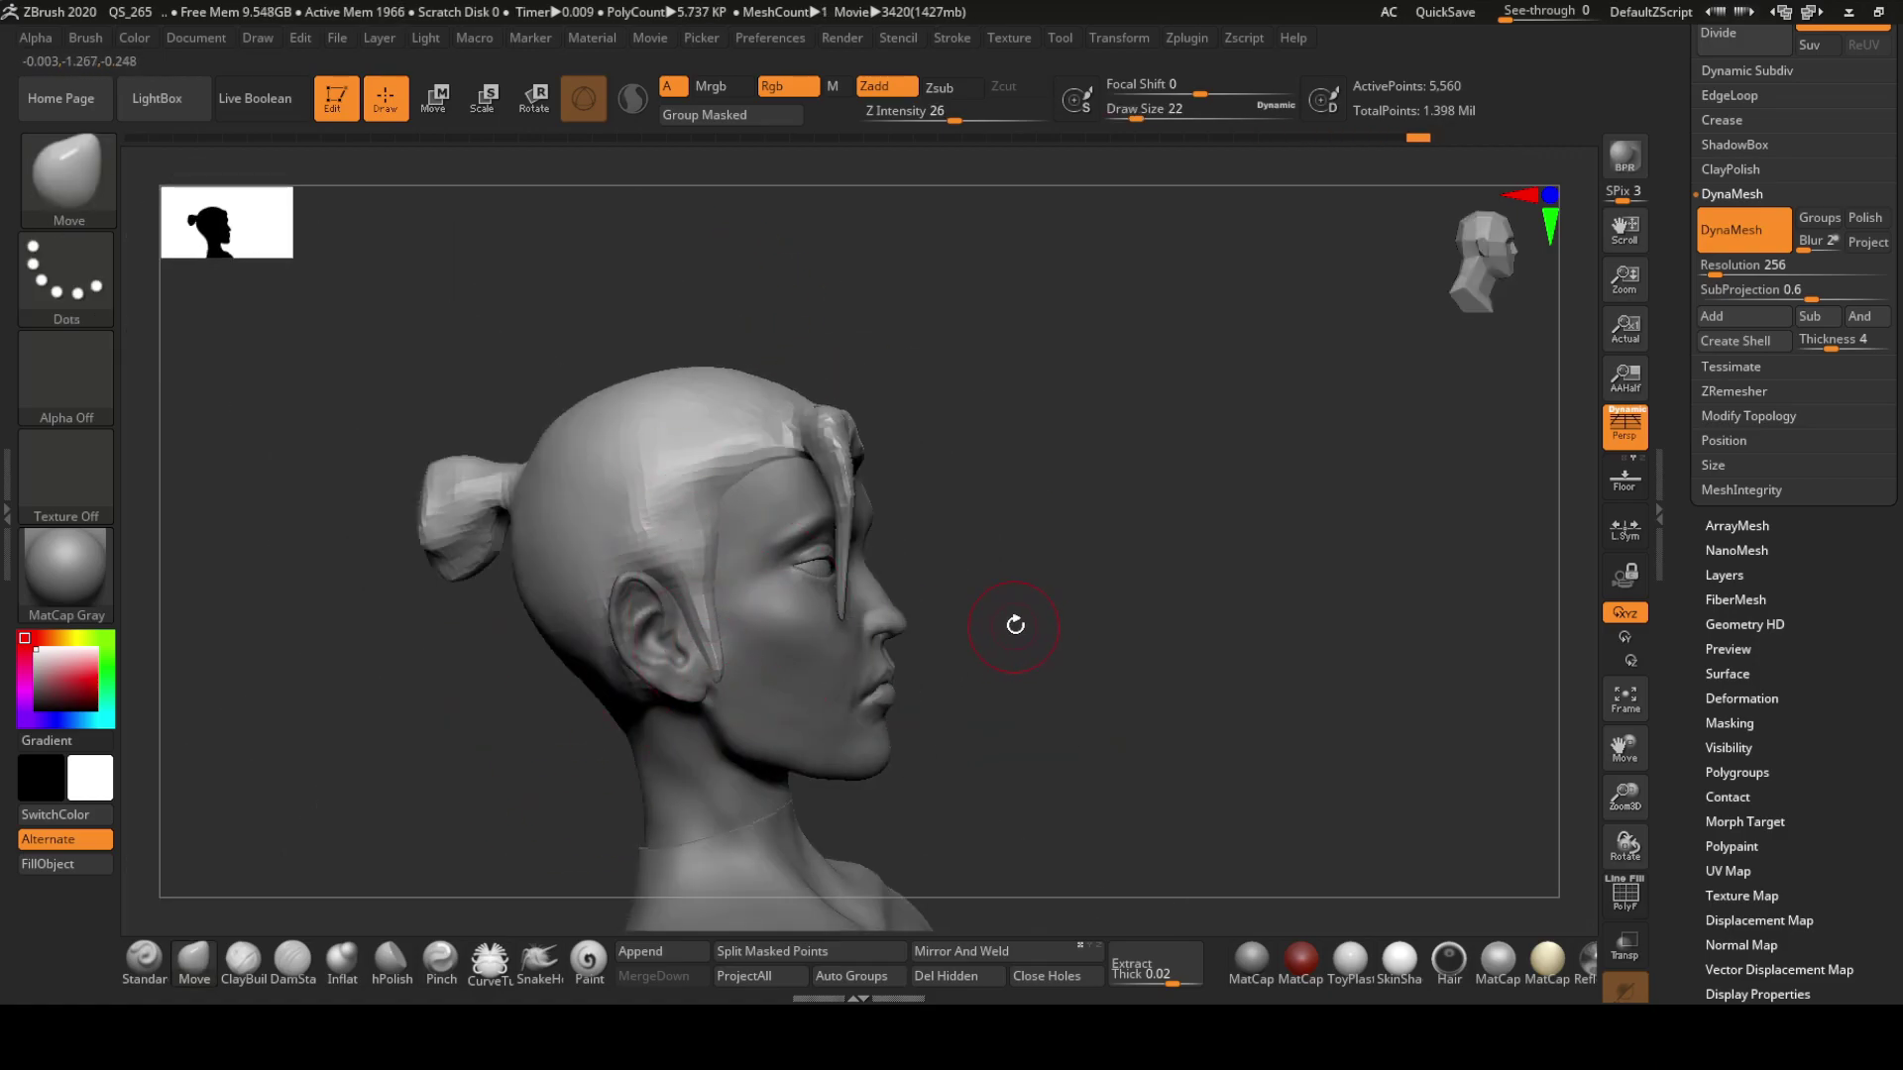
drag(1015, 624, 686, 736)
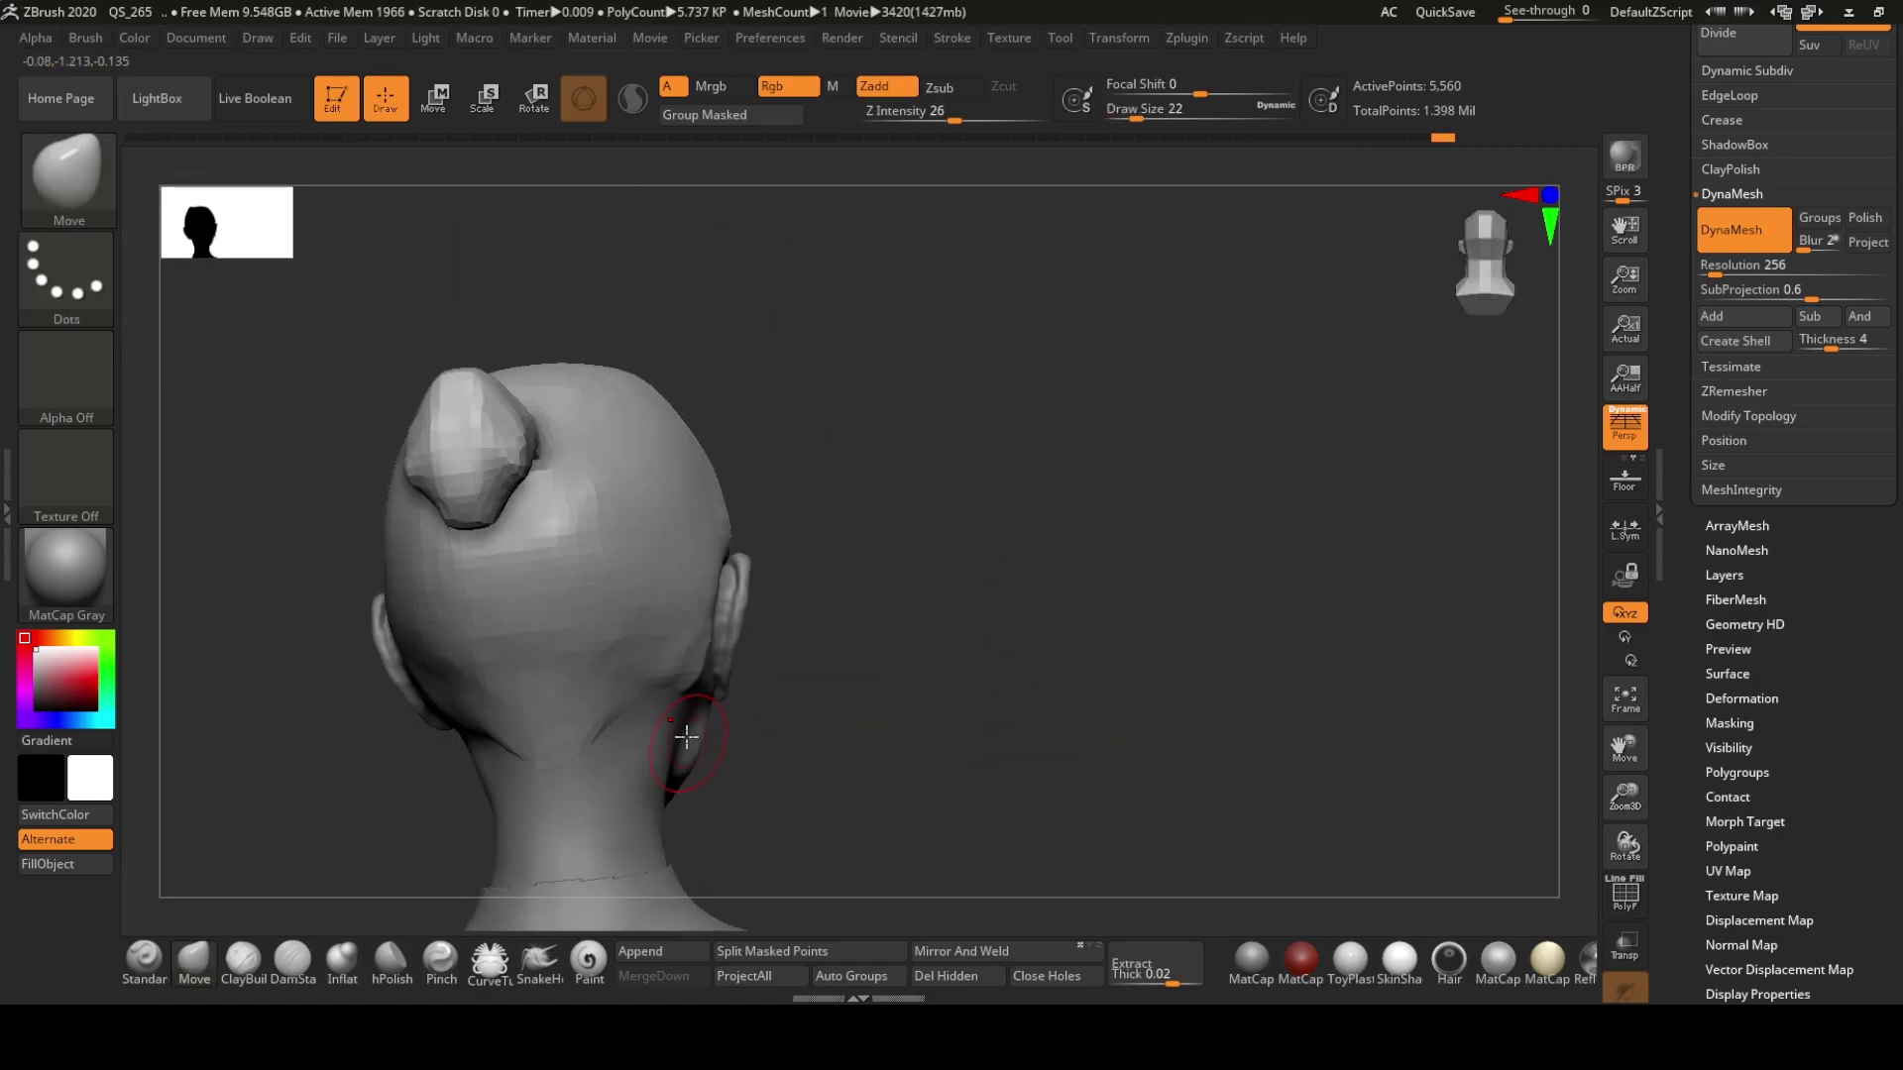
mouse_move(567, 769)
right_down()
mouse_move(576, 721)
mouse_move(531, 729)
mouse_move(510, 679)
mouse_move(494, 704)
mouse_move(858, 688)
mouse_move(684, 527)
mouse_move(558, 558)
mouse_move(628, 479)
mouse_move(667, 573)
mouse_move(704, 506)
mouse_move(785, 576)
mouse_move(897, 583)
right_up()
key(p)
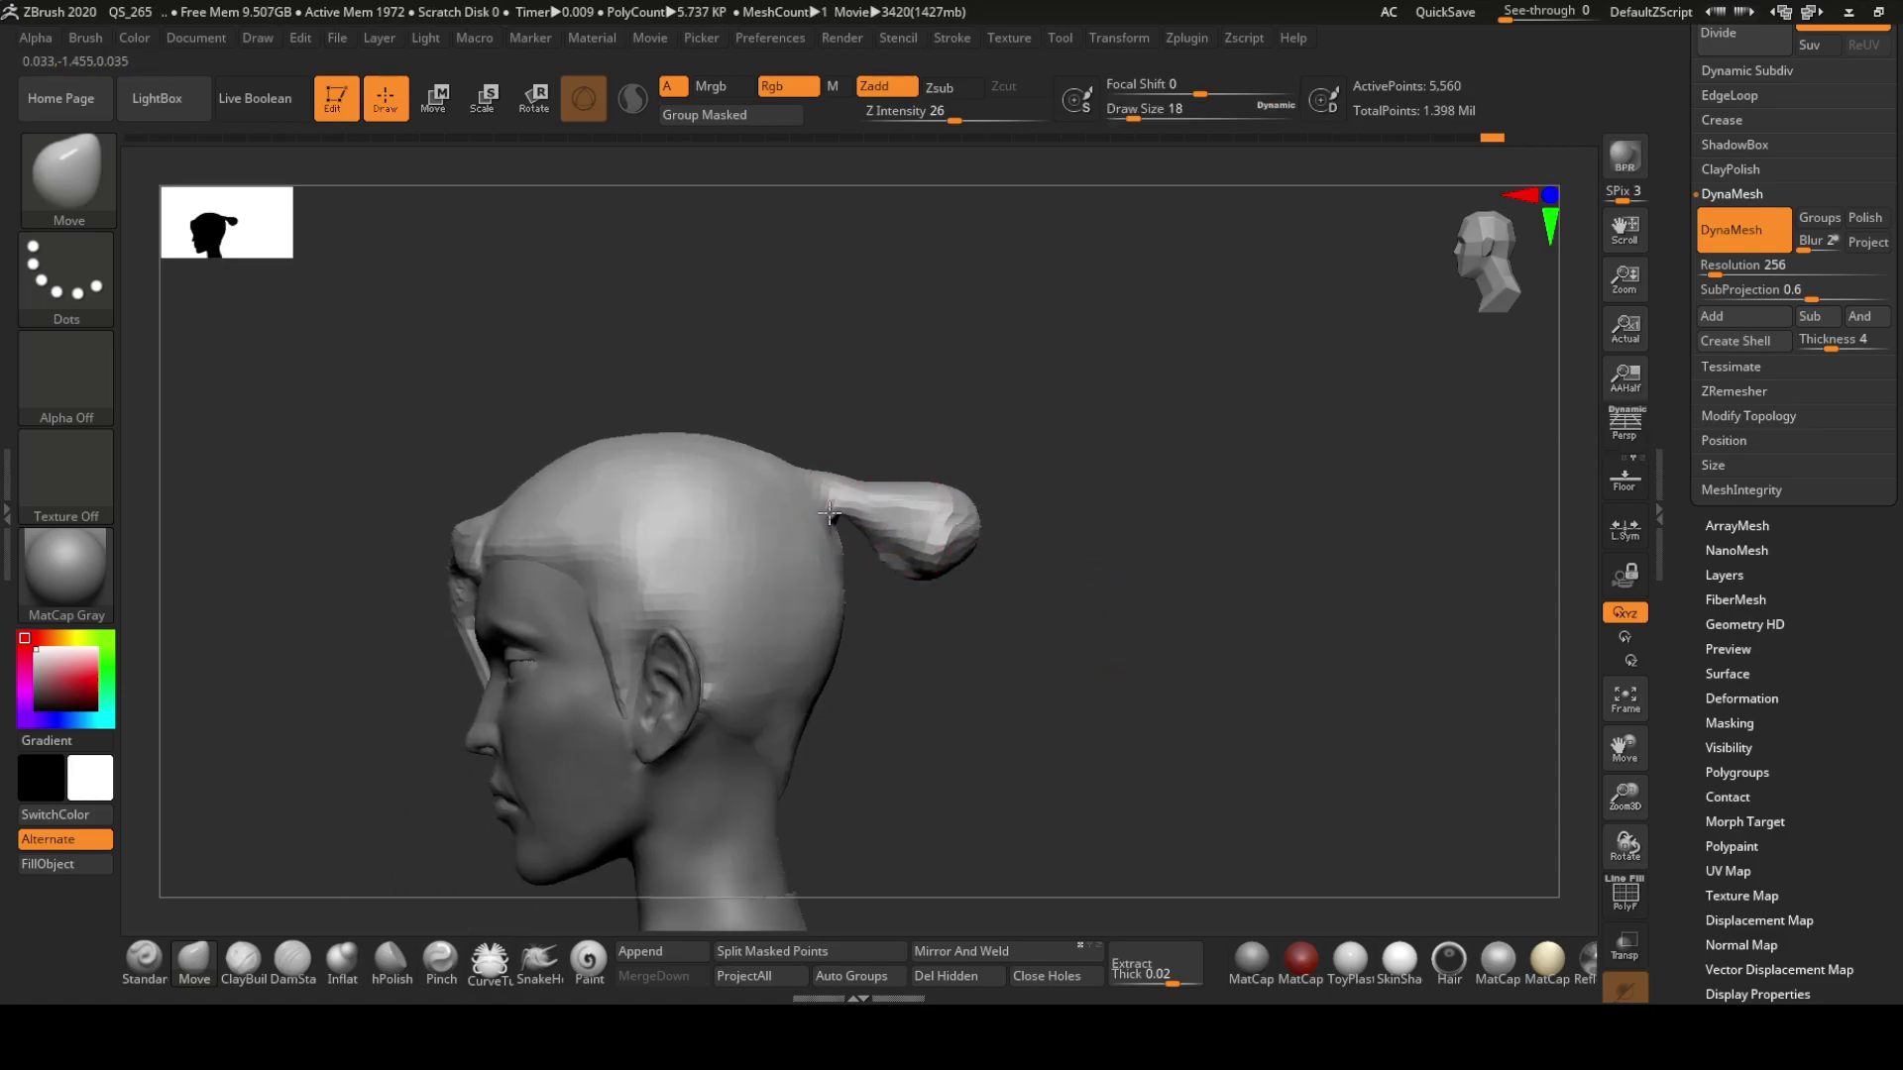
mouse_move(831, 513)
right_down()
mouse_move(892, 564)
mouse_move(989, 589)
mouse_move(849, 560)
mouse_move(996, 561)
mouse_move(933, 591)
mouse_move(992, 536)
mouse_move(1043, 572)
right_up()
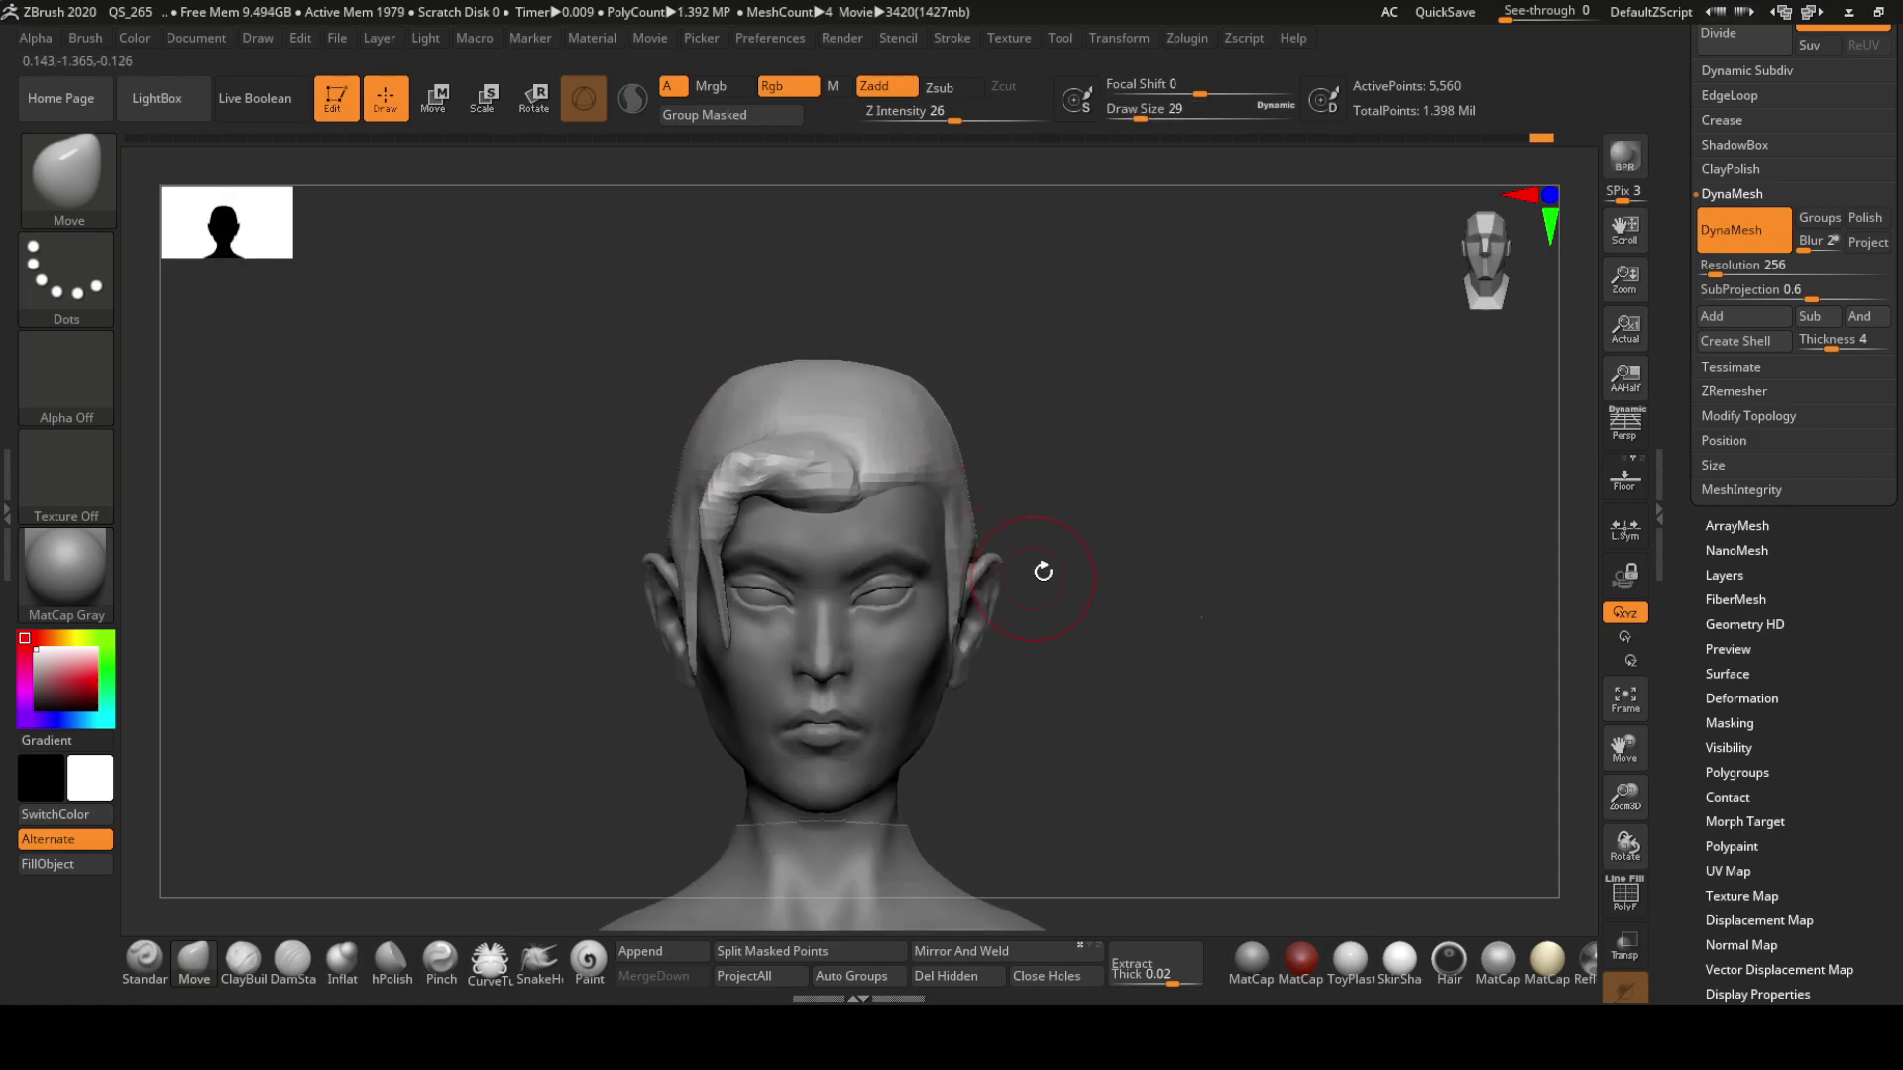
Check the PM3D_Sphere3D2 subtool, then build up the hair with Inflat and ClayBuildup
alt+click(964, 564)
mouse_move(914, 552)
right_down()
mouse_move(1185, 680)
mouse_move(957, 580)
mouse_move(849, 425)
right_up()
alt+click(957, 579)
click(354, 956)
click(238, 959)
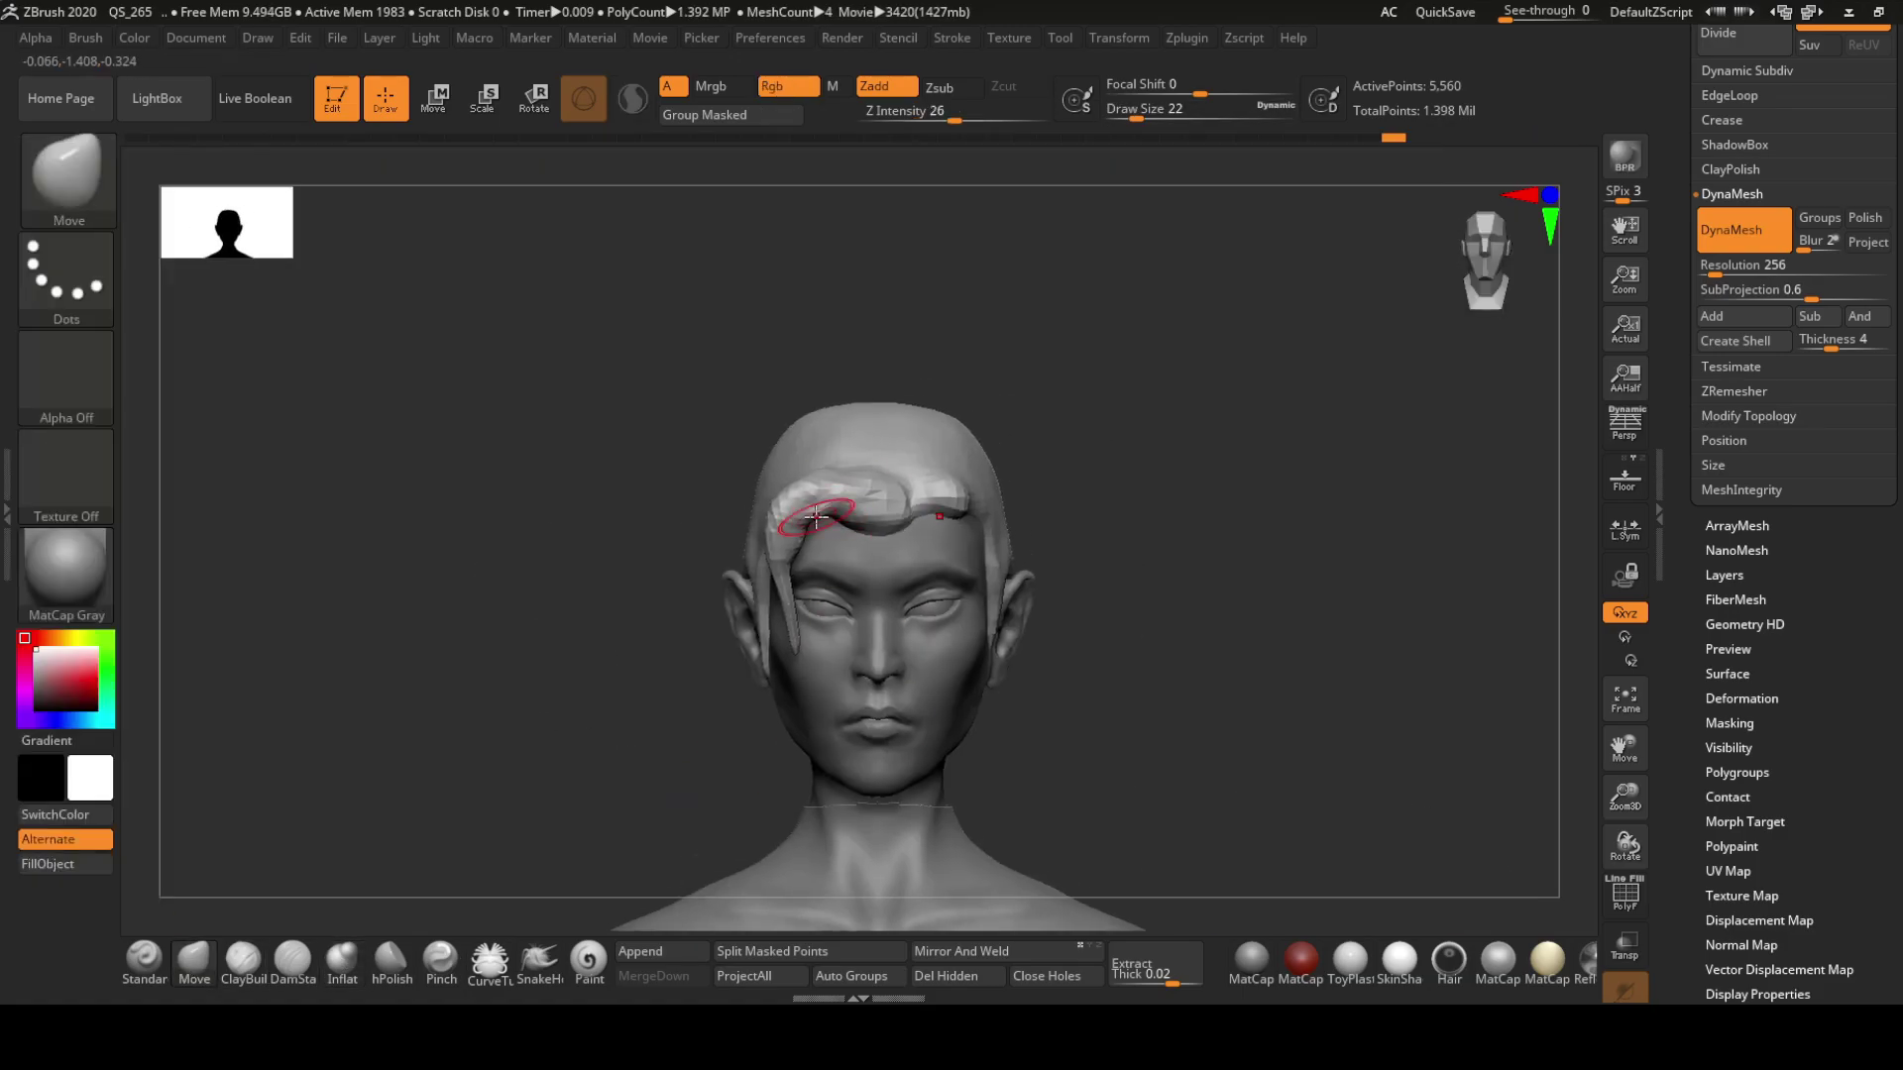
Set the DynaMesh resolution to 512 and remesh the hair
click(1630, 424)
mouse_move(942, 496)
right_down()
mouse_move(777, 425)
mouse_move(730, 603)
mouse_move(785, 552)
mouse_move(914, 531)
mouse_move(901, 425)
mouse_move(1008, 646)
mouse_move(972, 634)
right_up()
drag(1732, 265, 1747, 266)
mouse_move(1368, 594)
right_down()
mouse_move(1245, 658)
mouse_move(1125, 684)
right_up()
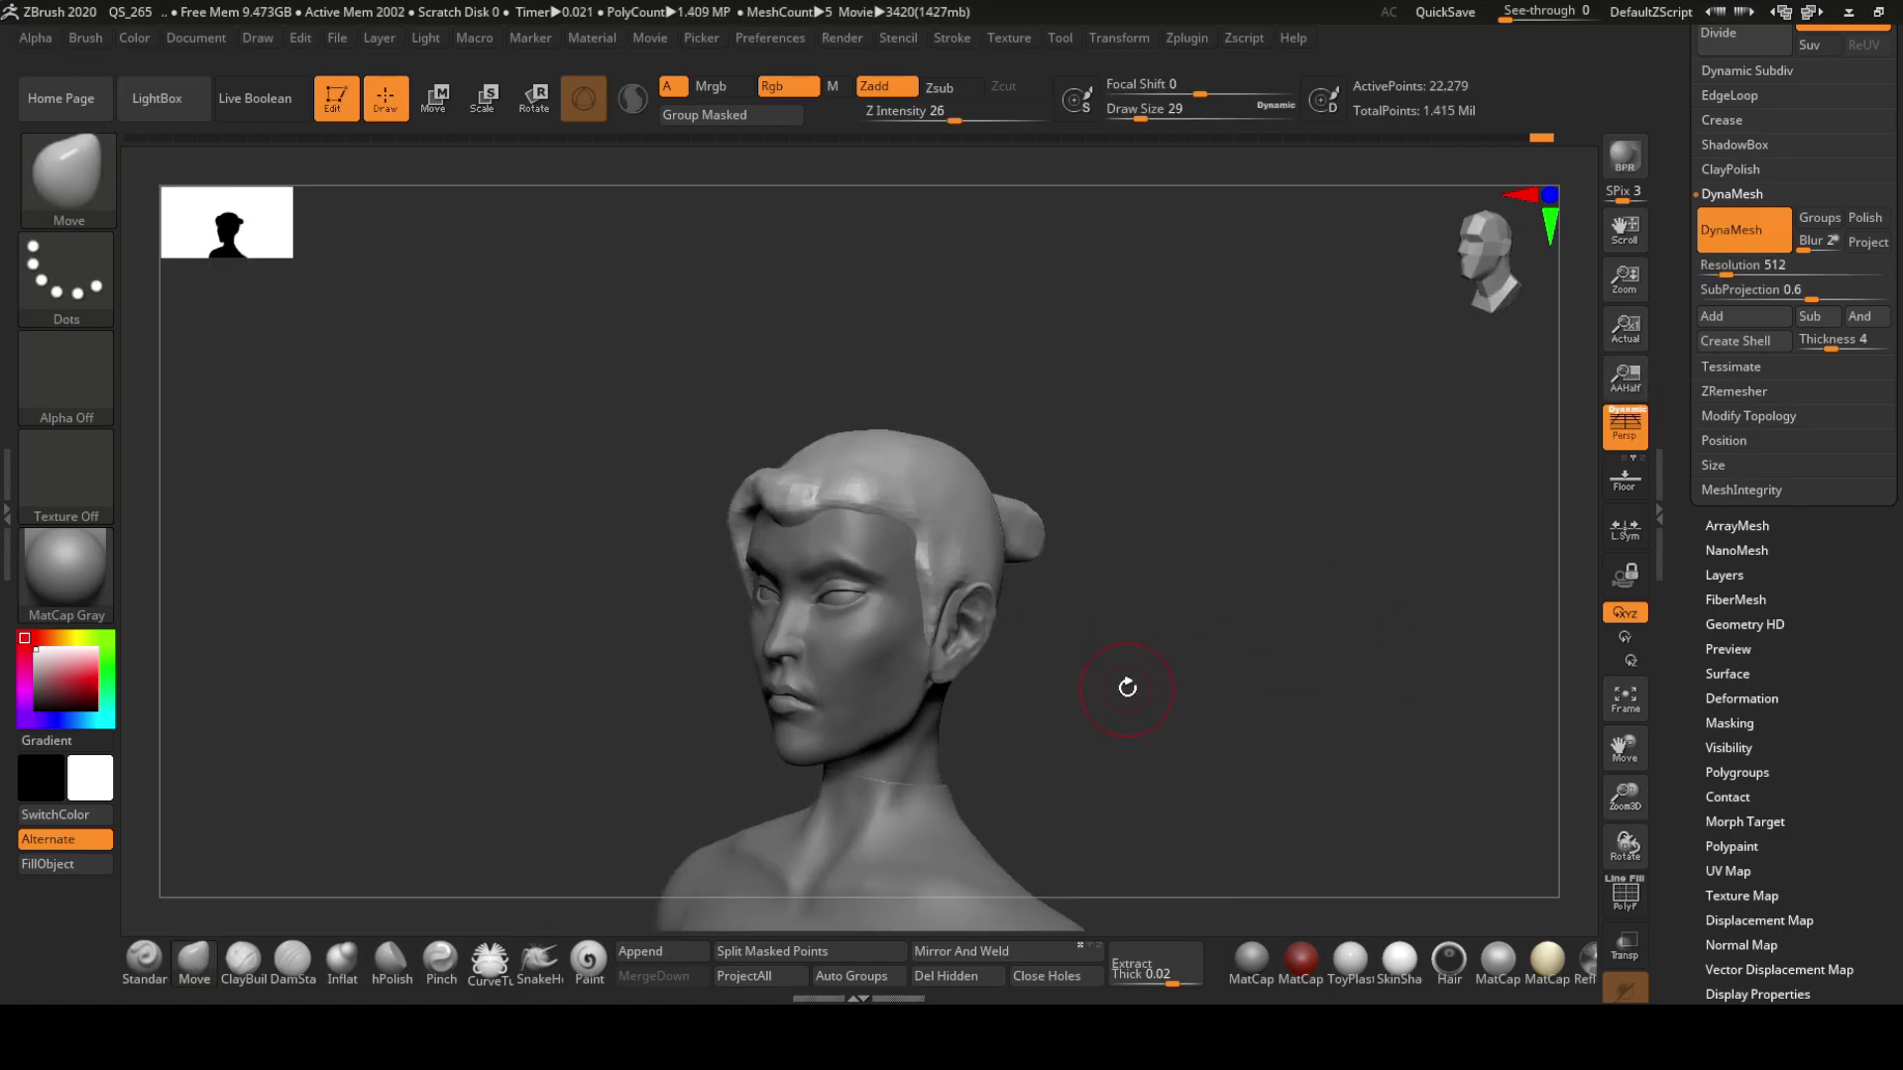
Finish the 512 remesh and carve grooved strands across the hair and ponytail with DamStandard
ctrl+drag(1126, 683, 1100, 654)
mouse_move(870, 614)
right_down()
mouse_move(930, 688)
mouse_move(882, 587)
mouse_move(982, 658)
right_up()
key(b)
key(d)
key(s)
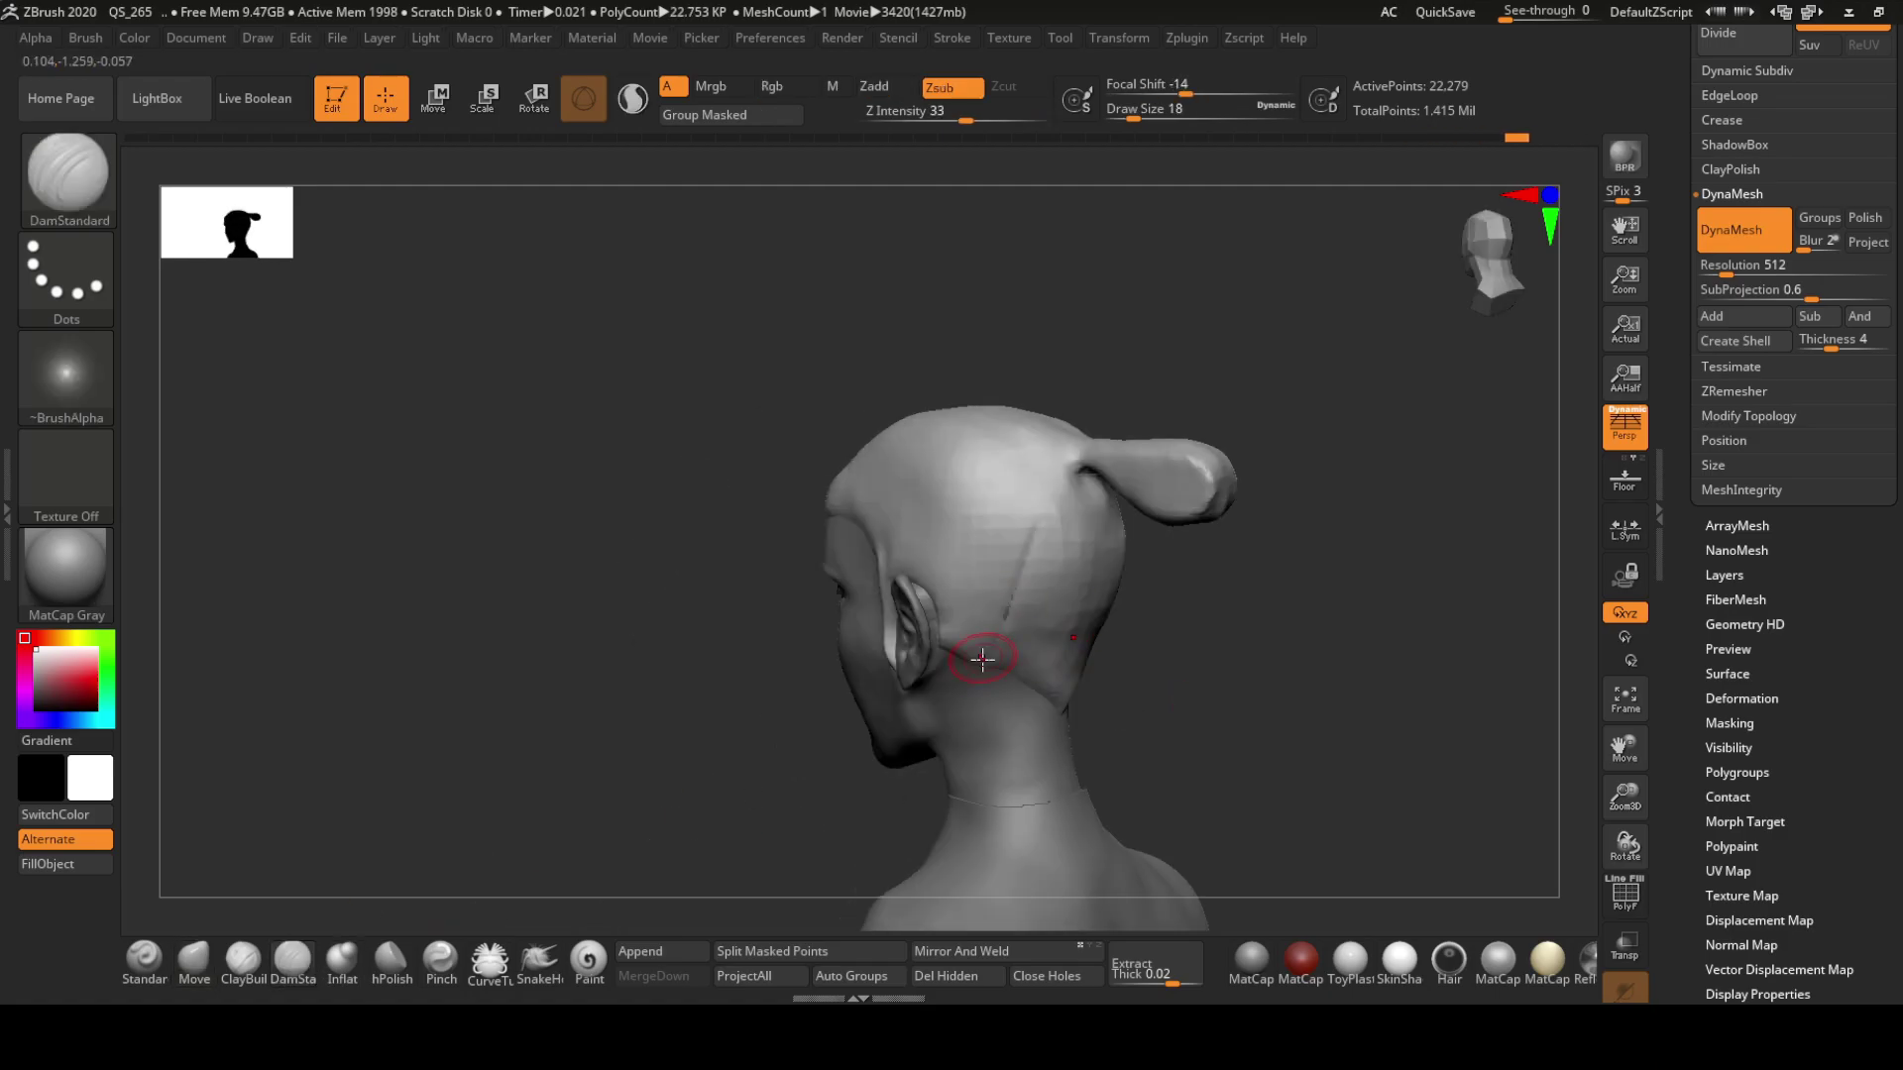
right_drag(1091, 540, 1066, 607)
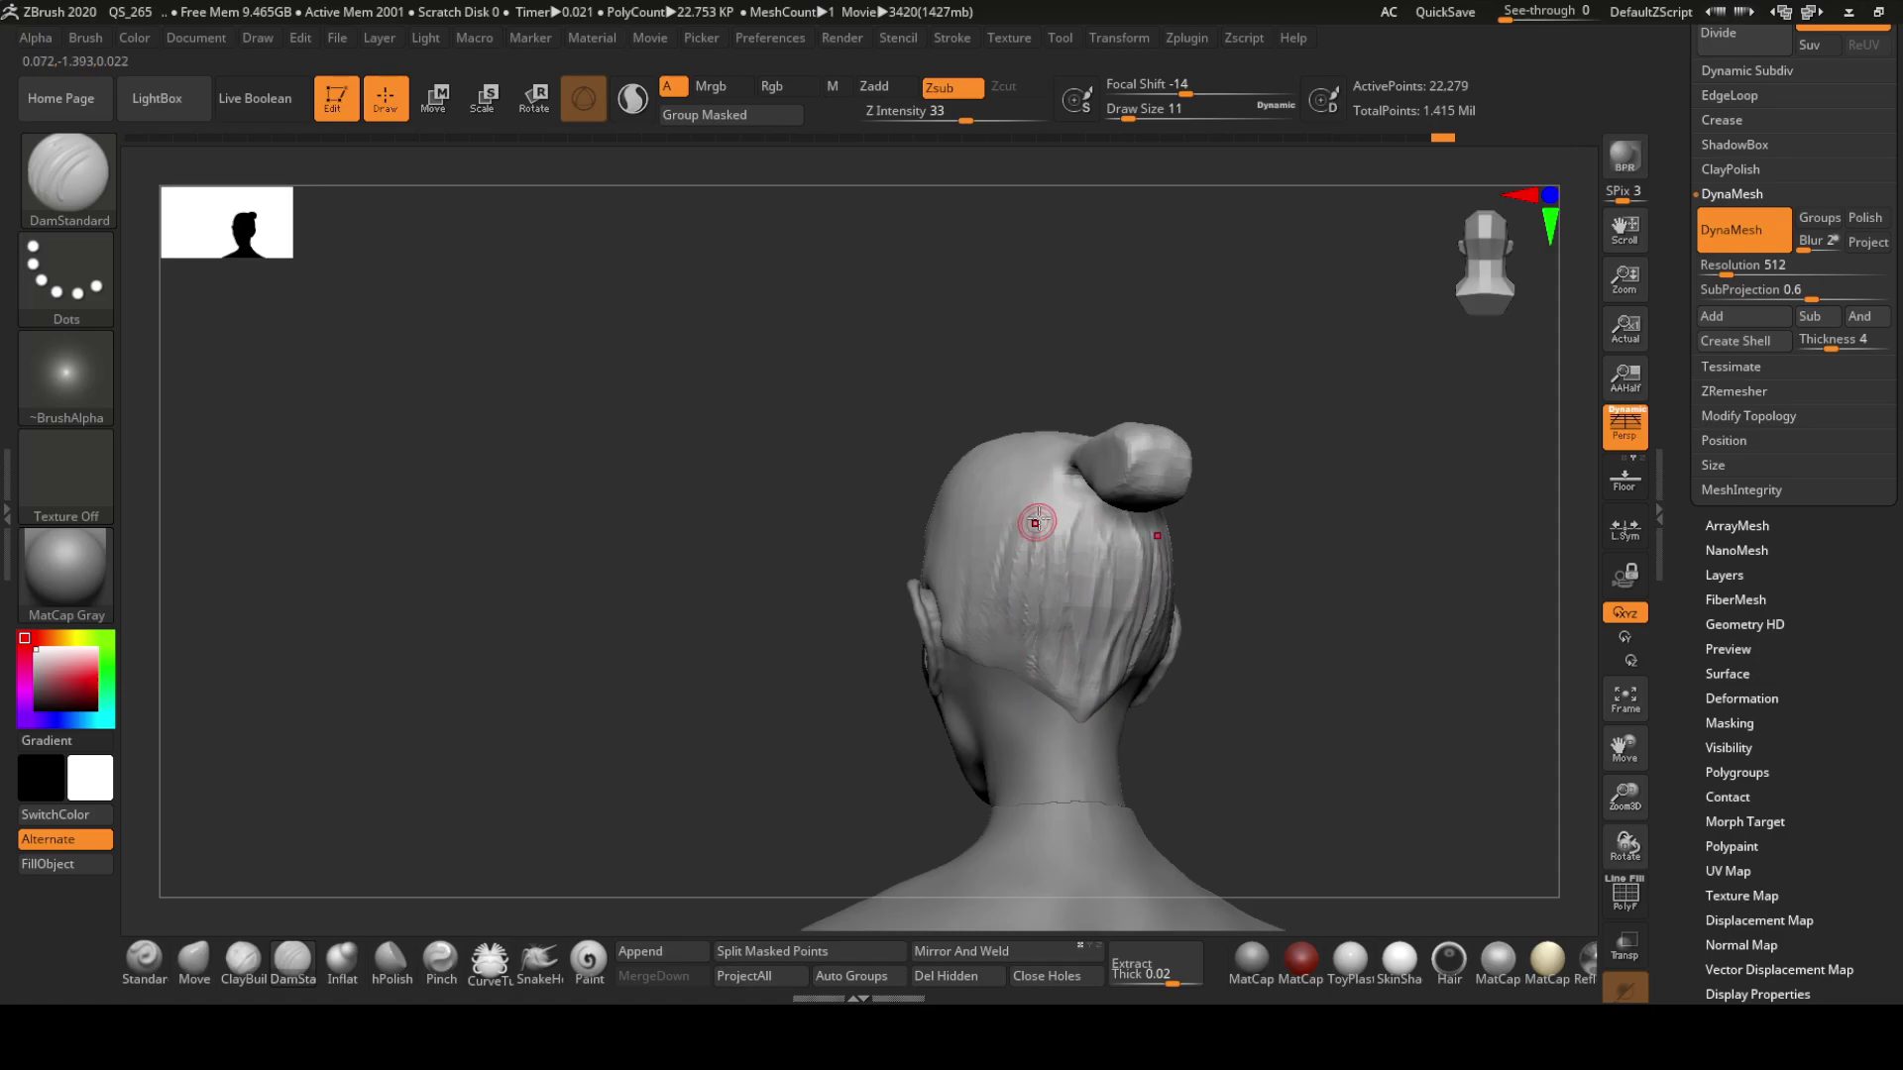
mouse_move(1012, 678)
right_down()
mouse_move(968, 585)
mouse_move(924, 582)
mouse_move(711, 723)
mouse_move(628, 708)
mouse_move(595, 753)
mouse_move(617, 630)
mouse_move(735, 591)
mouse_move(760, 642)
mouse_move(684, 640)
mouse_move(598, 572)
mouse_move(731, 360)
mouse_move(701, 637)
mouse_move(522, 459)
mouse_move(645, 637)
mouse_move(637, 539)
mouse_move(625, 629)
right_up()
click(305, 976)
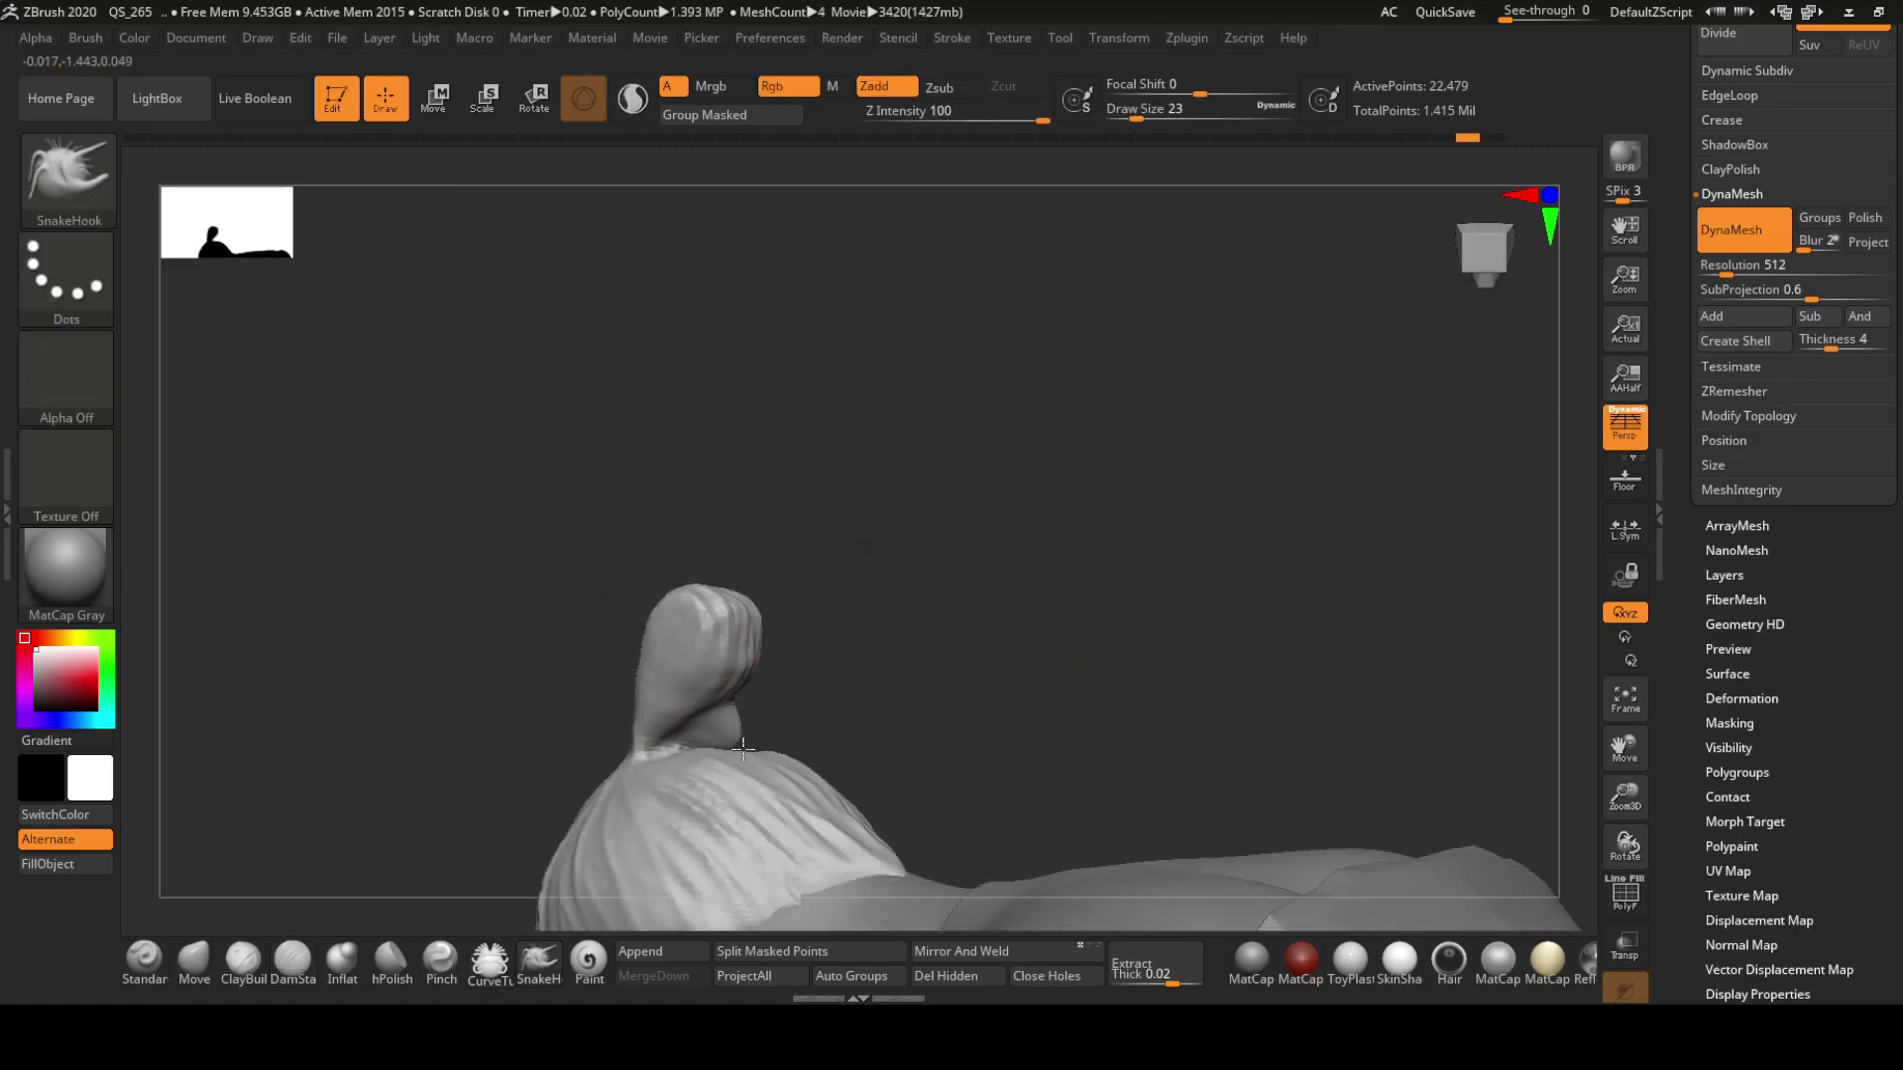
mouse_move(743, 748)
right_down()
mouse_move(752, 526)
mouse_move(1484, 534)
right_up()
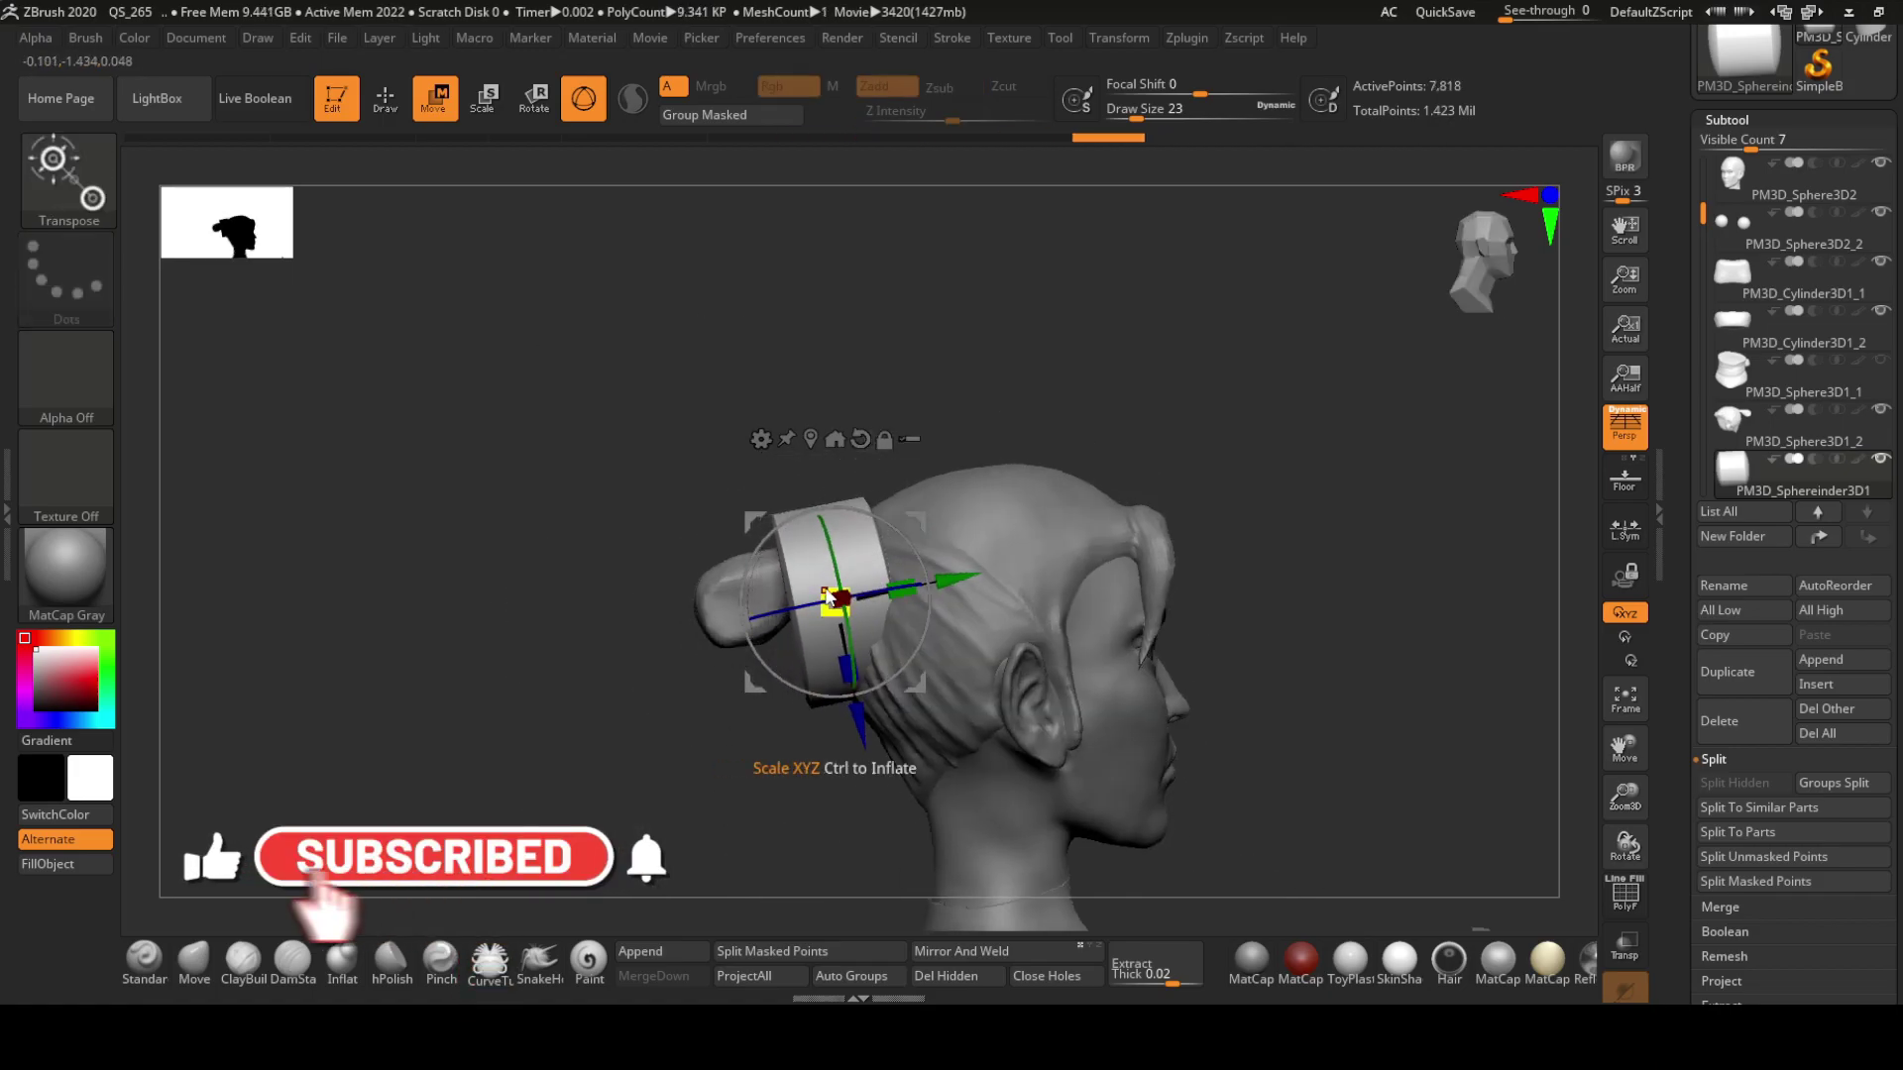
Rotate the hair-tie cylinder upright and pick Alpha 28 for the groove brush
mouse_move(897, 634)
mouse_down()
mouse_move(931, 543)
mouse_move(921, 513)
mouse_up()
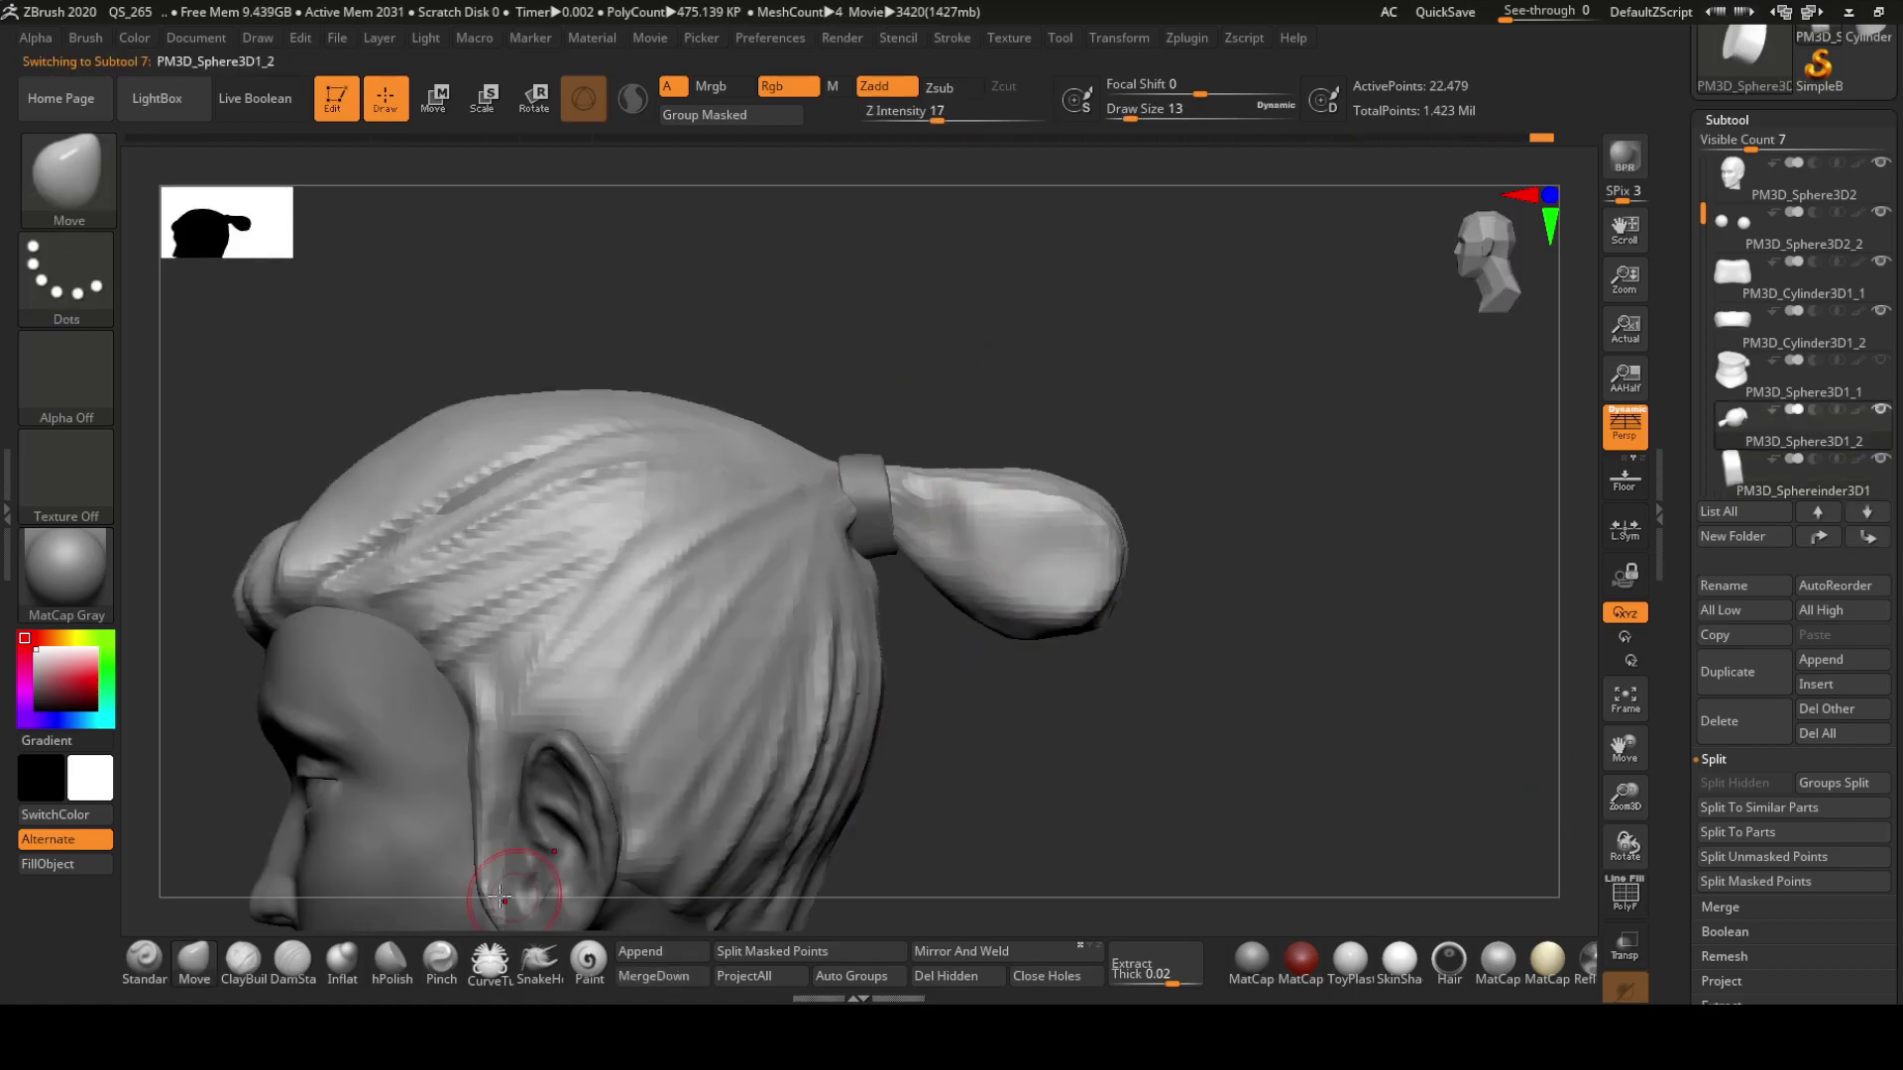
key(alt+a)
click(774, 616)
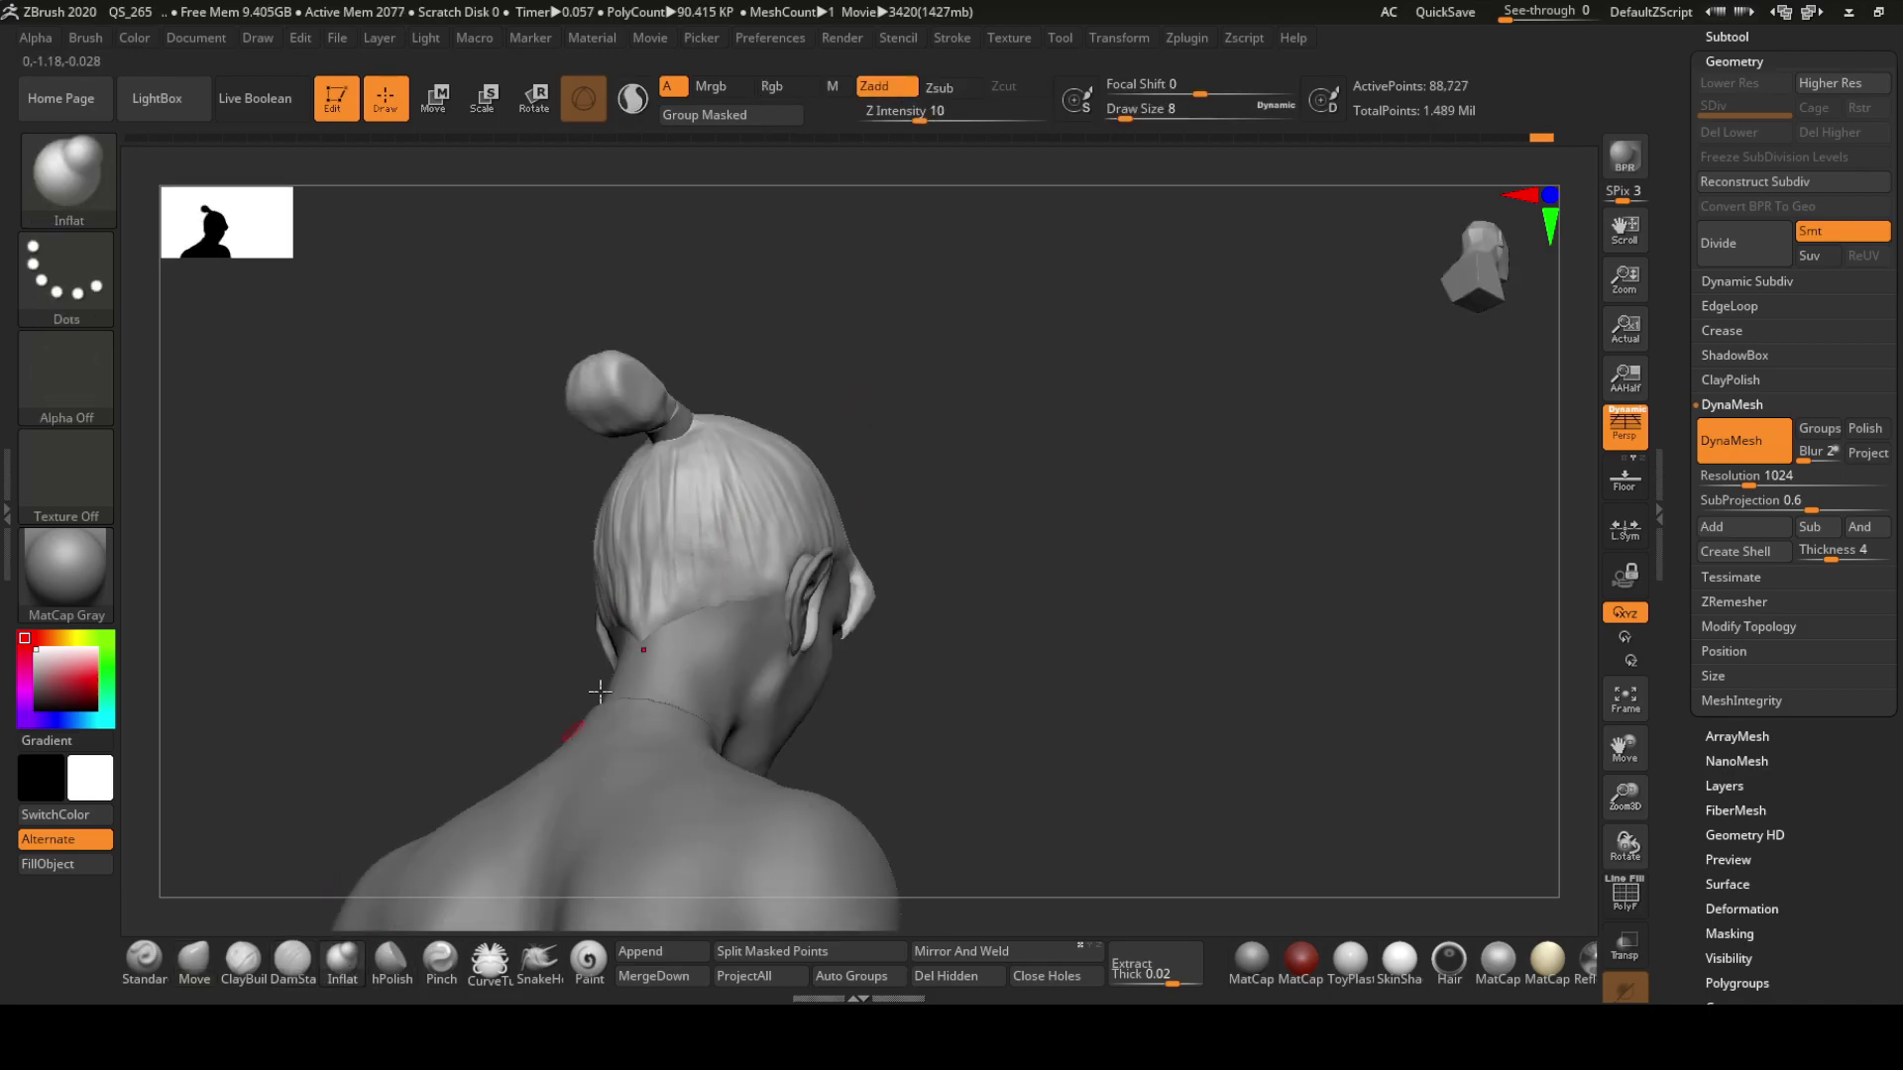
Orbit the model to view the ponytail from the right side, then from a tilted back angle
drag(632, 644, 537, 662)
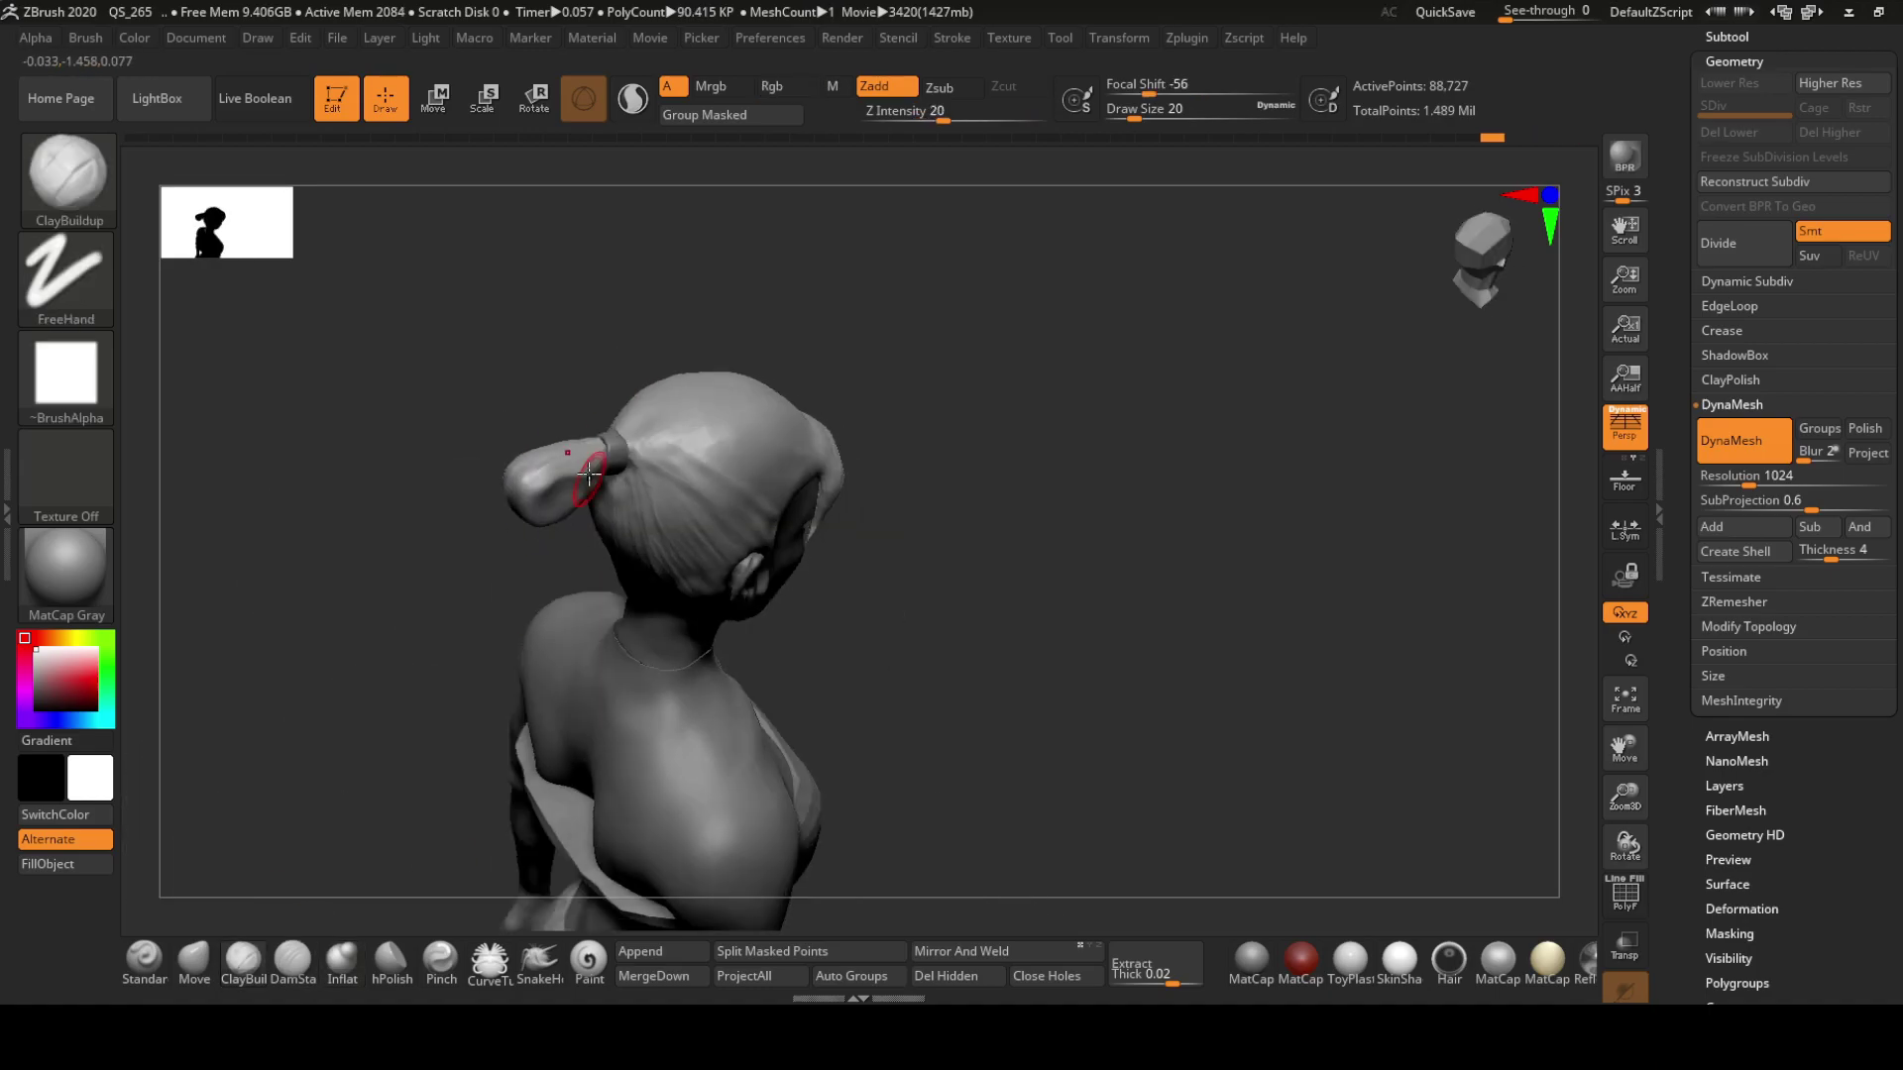
mouse_move(544, 565)
mouse_down()
mouse_move(711, 414)
mouse_move(670, 472)
mouse_move(621, 667)
mouse_move(448, 899)
mouse_up()
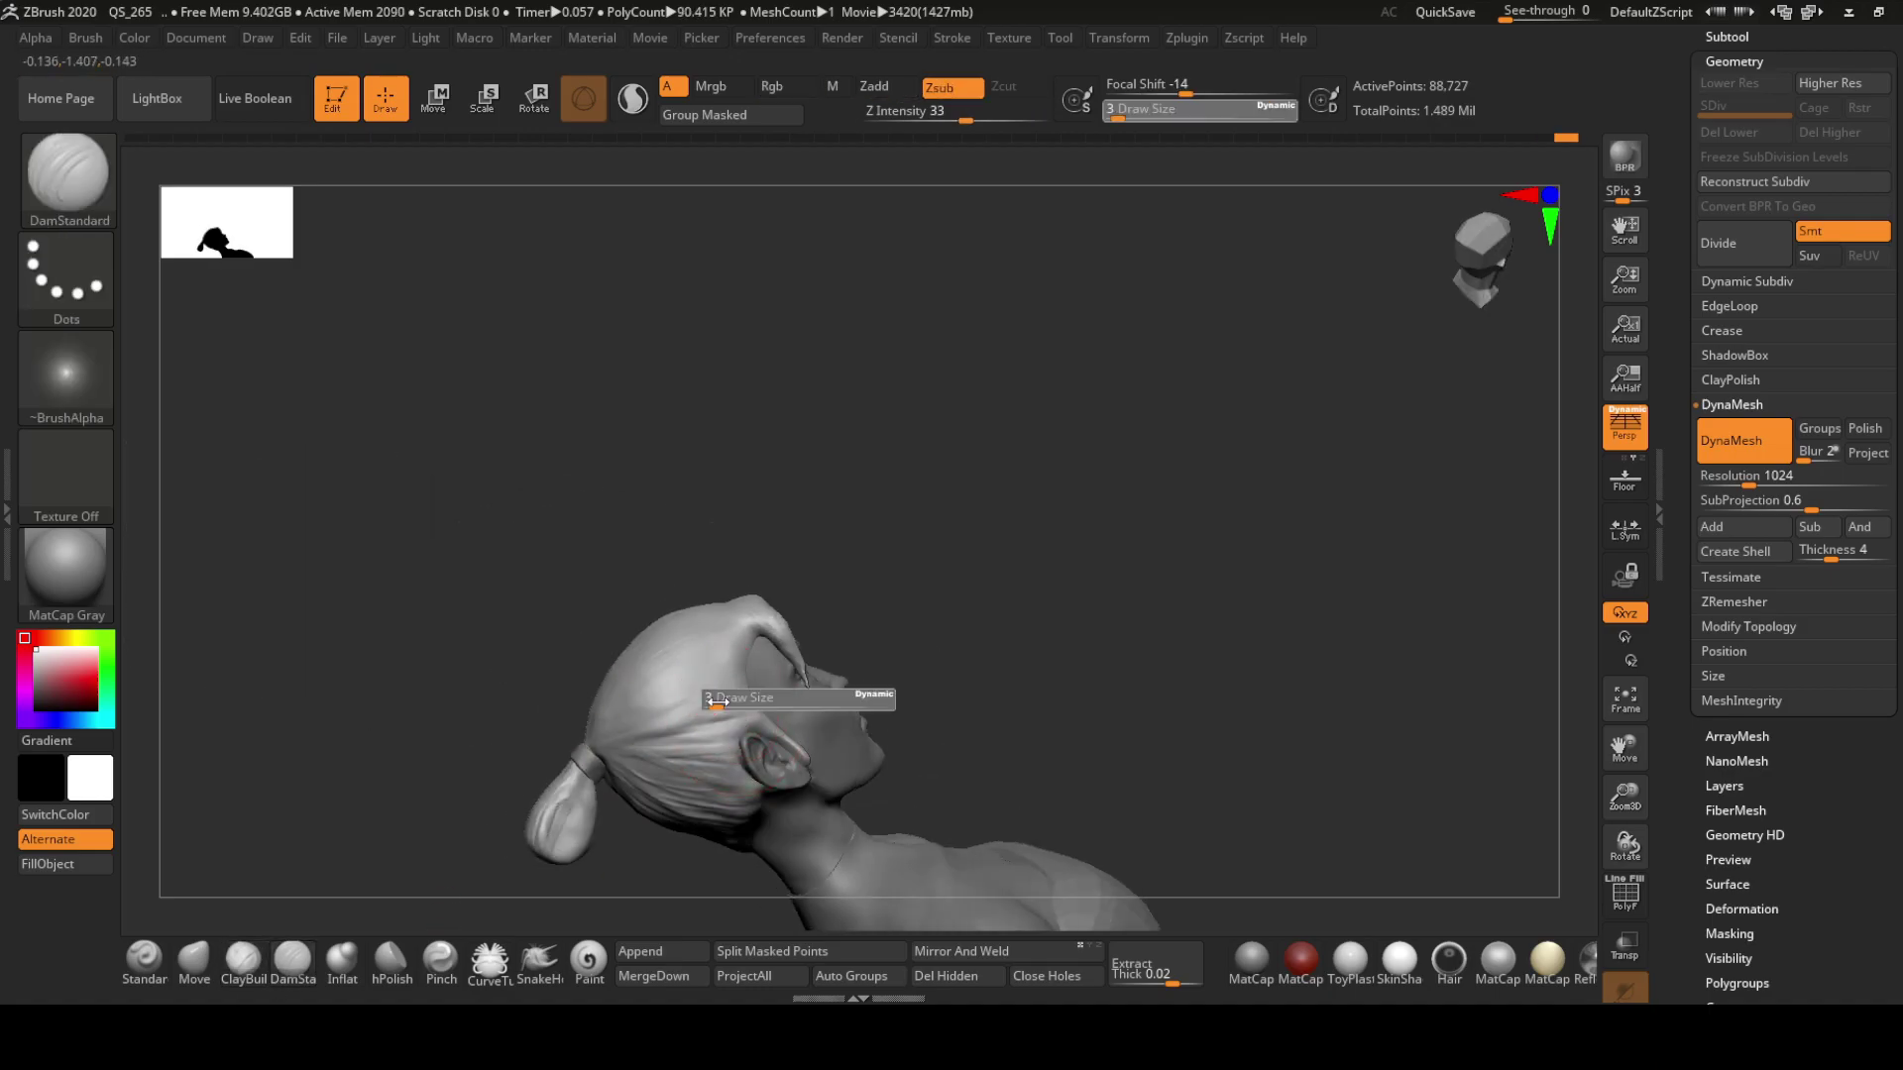